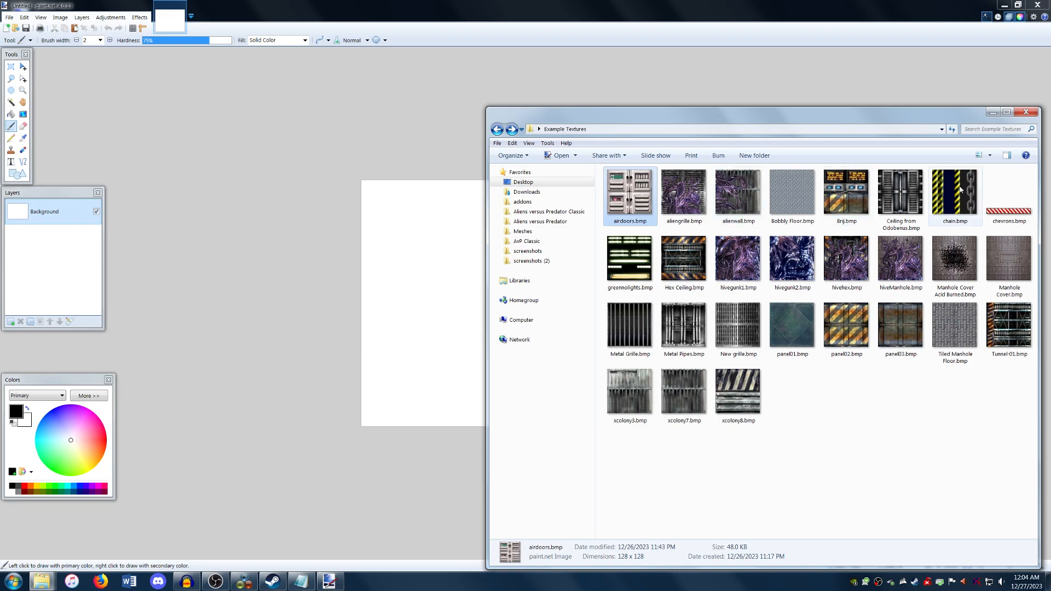
Open airdoors.bmp from the Example Textures folder in paint.net, inspect it enlarged, and close it
mouse_move(999, 212)
mouse_move(636, 205)
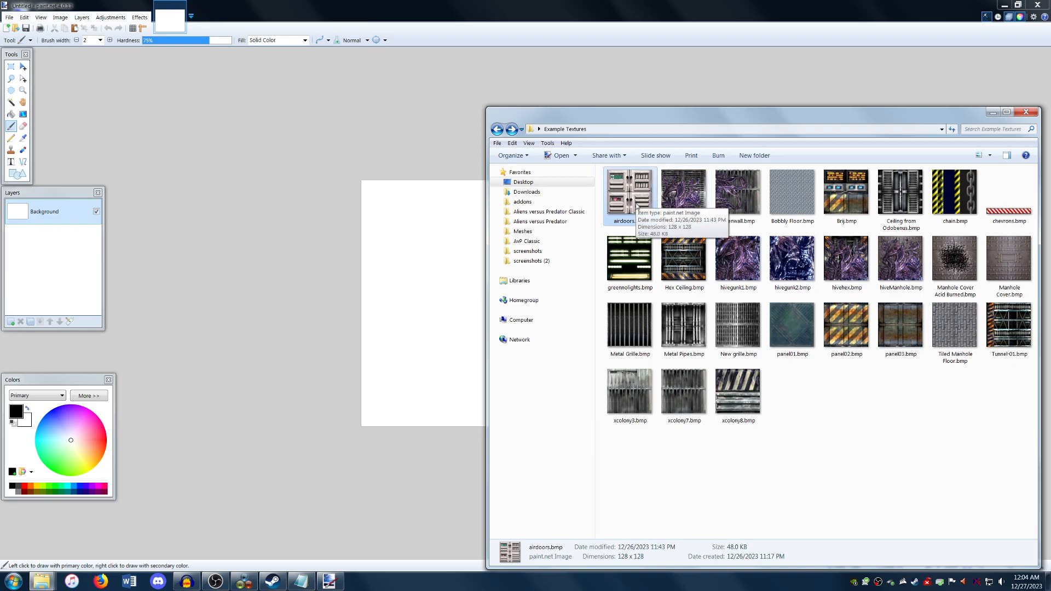
double_click(630, 192)
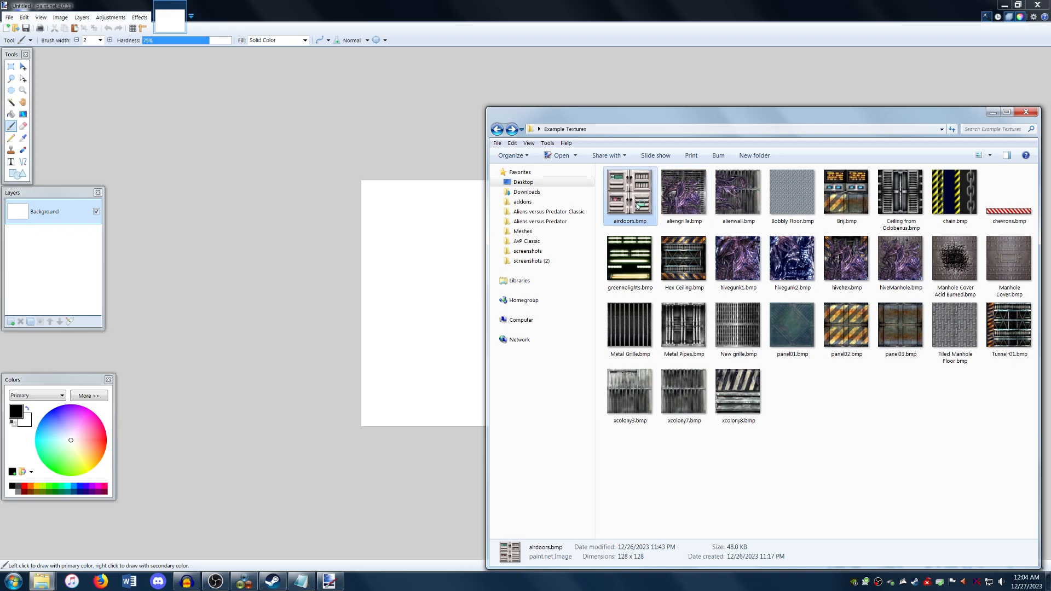
scroll(524, 329, "up", 4, "ctrl")
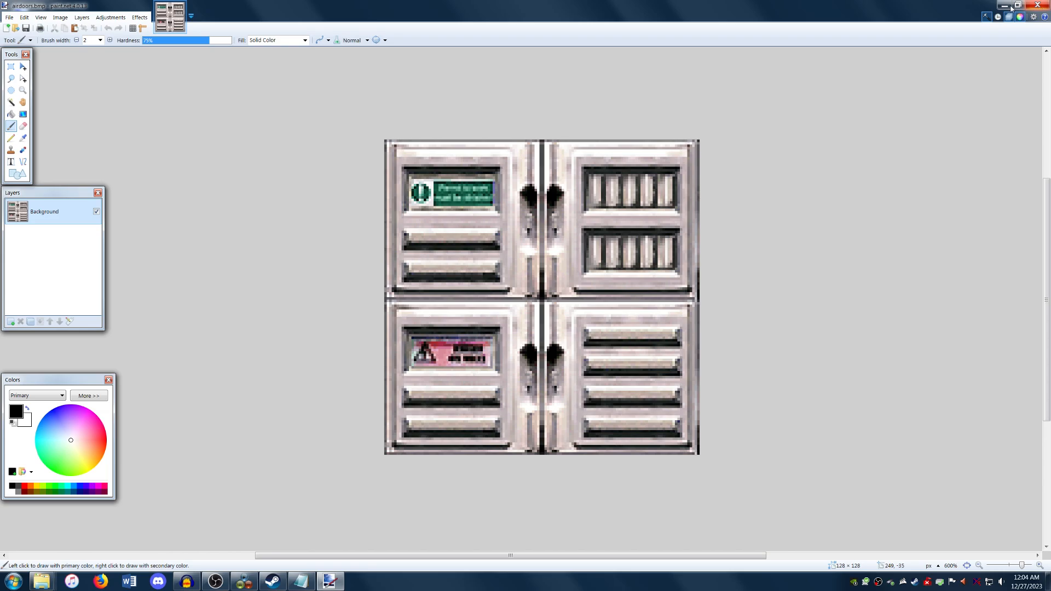
left_click(1036, 6)
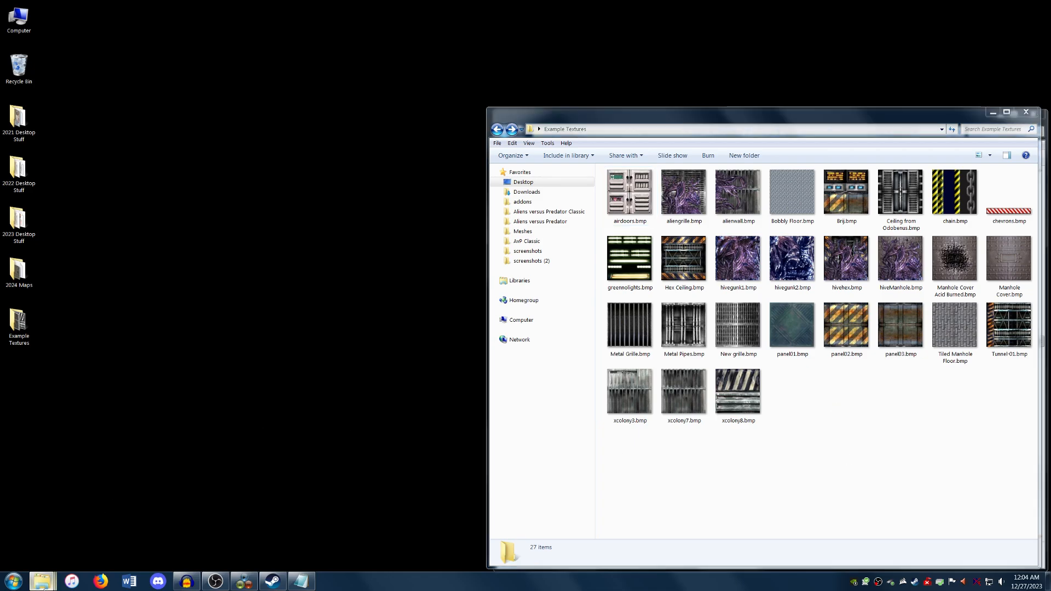
Switch to the Aliens versus Predator Tools folder and launch texconv.exe
mouse_move(43, 581)
left_click(53, 527)
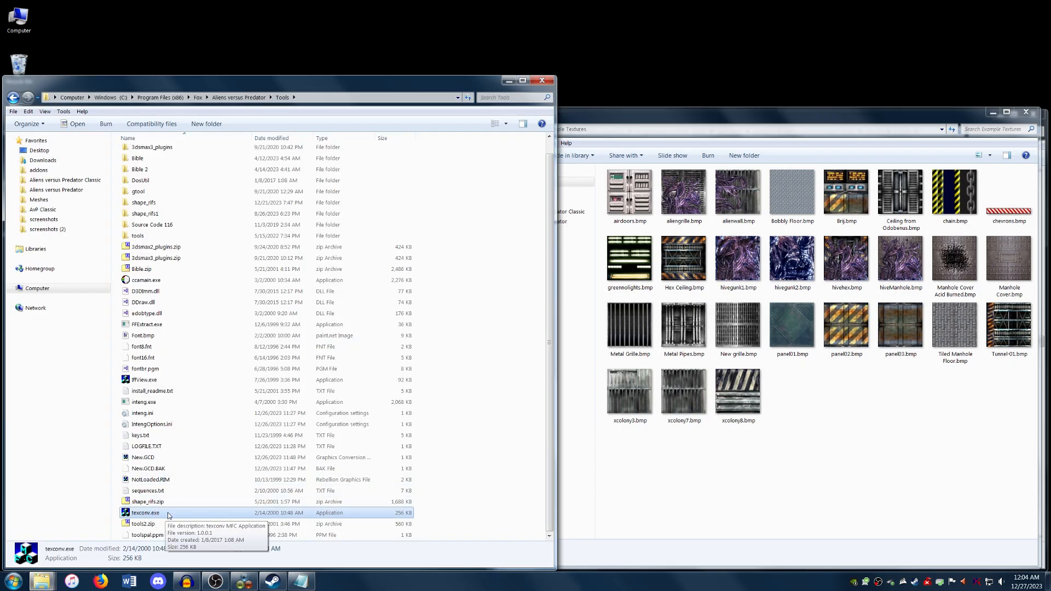
double_click(145, 513)
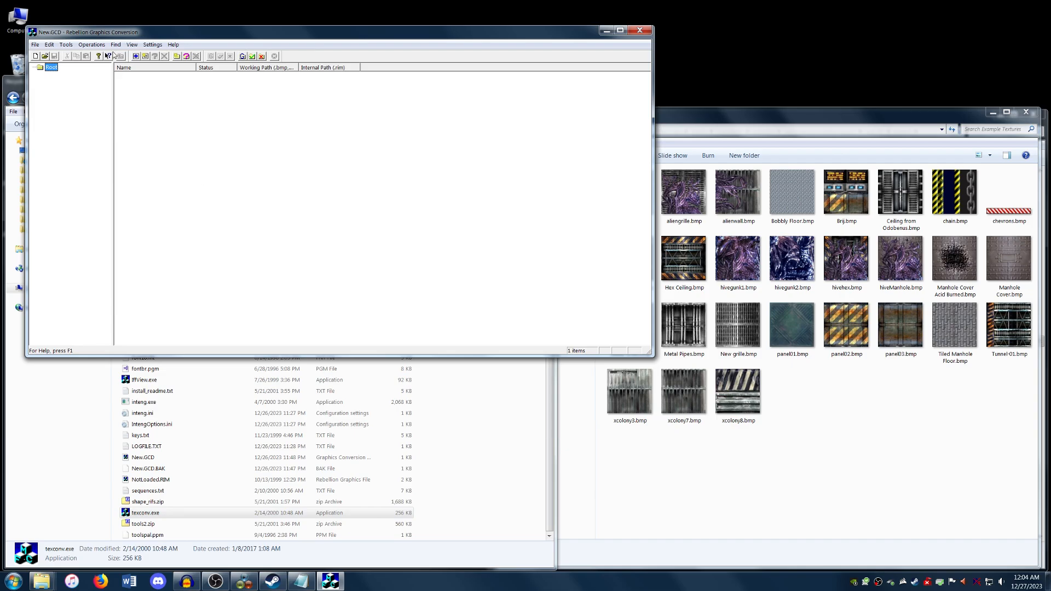
Add the bitmaps airdoors.bmp through Ceiling from Odobenus.bmp as new files with default settings, declining to save the database
left_click(102, 46)
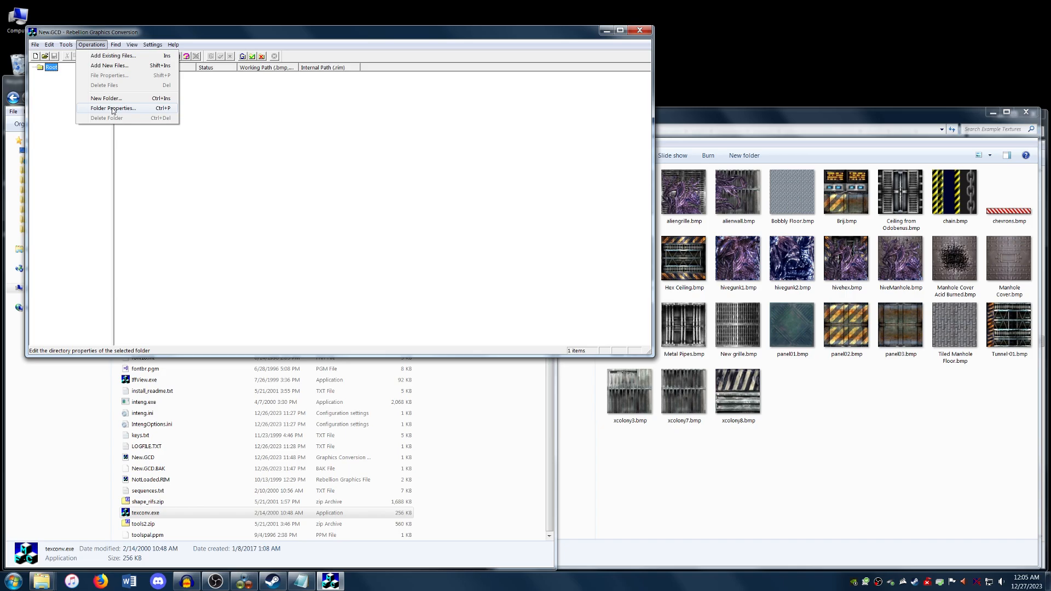
left_click(122, 65)
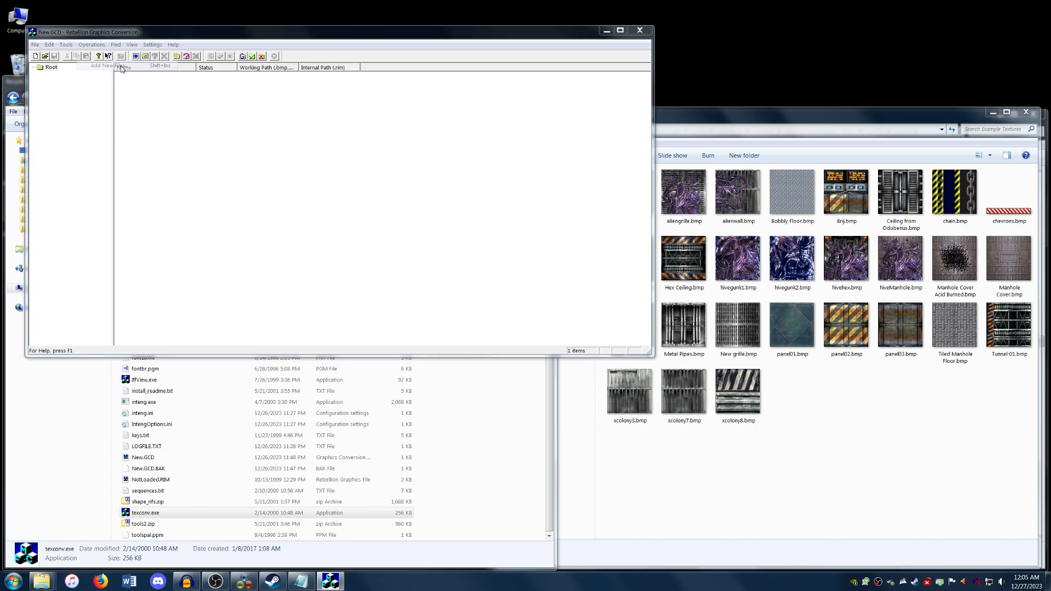
left_click(255, 181)
left_click(523, 184, "shift")
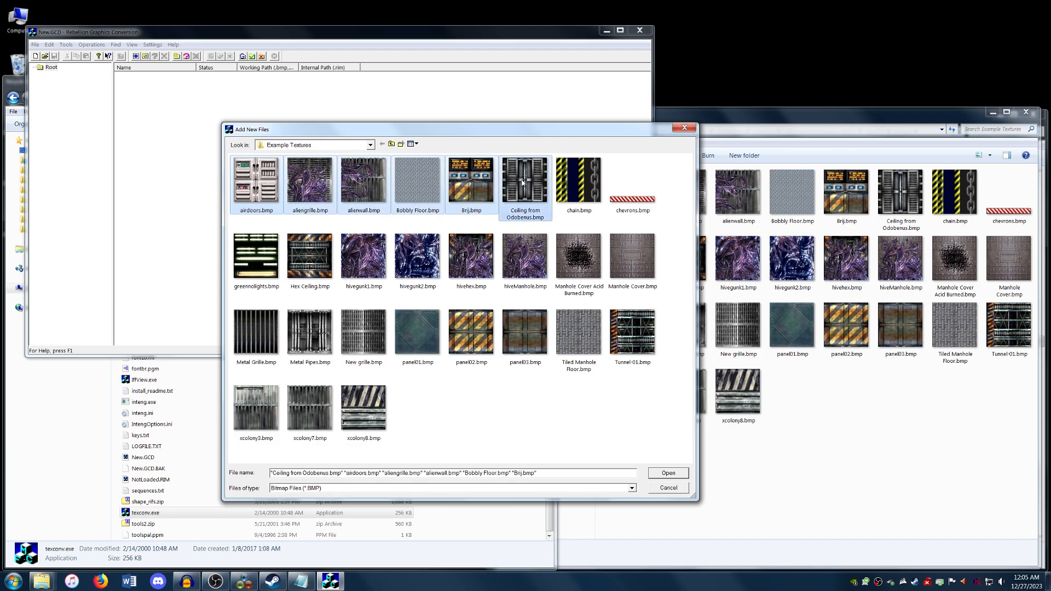
left_click(663, 475)
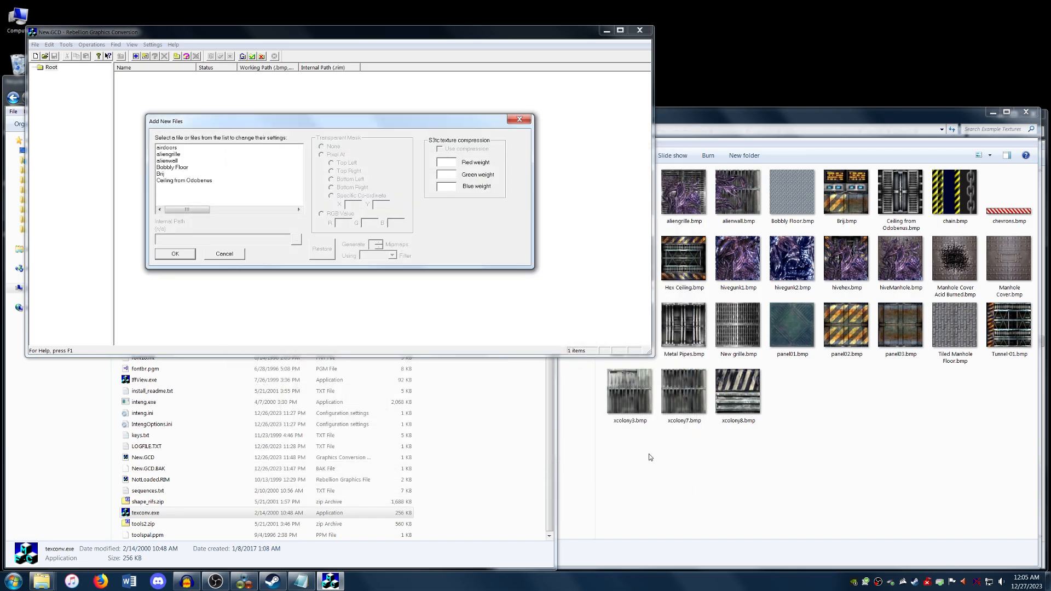
left_click(190, 257)
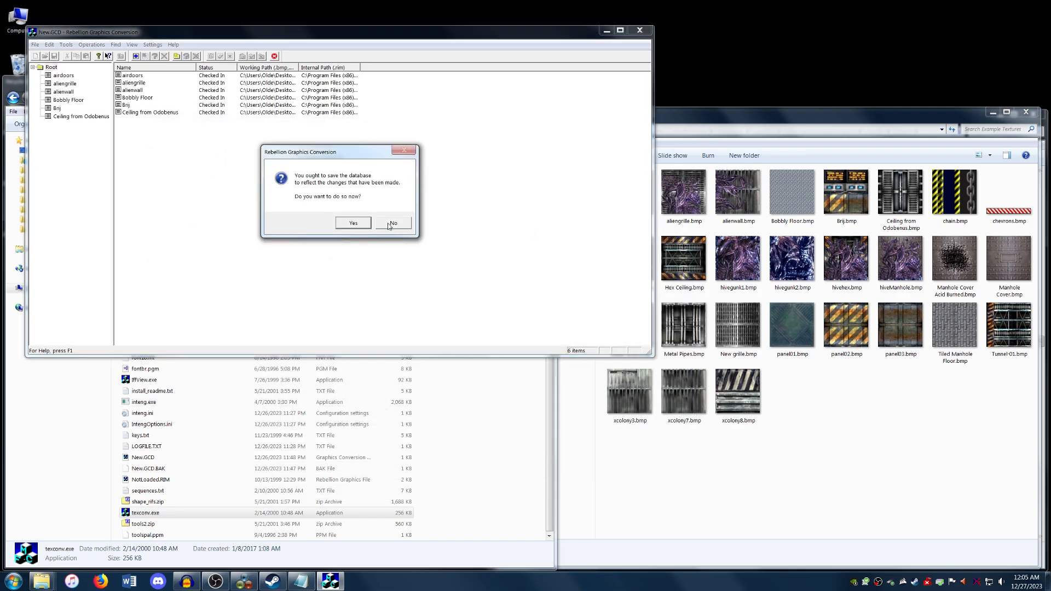
left_click(393, 223)
Bring up the file selection for adding new files, and inspect chain.bmp enlarged in paint.net before closing it
left_click(92, 44)
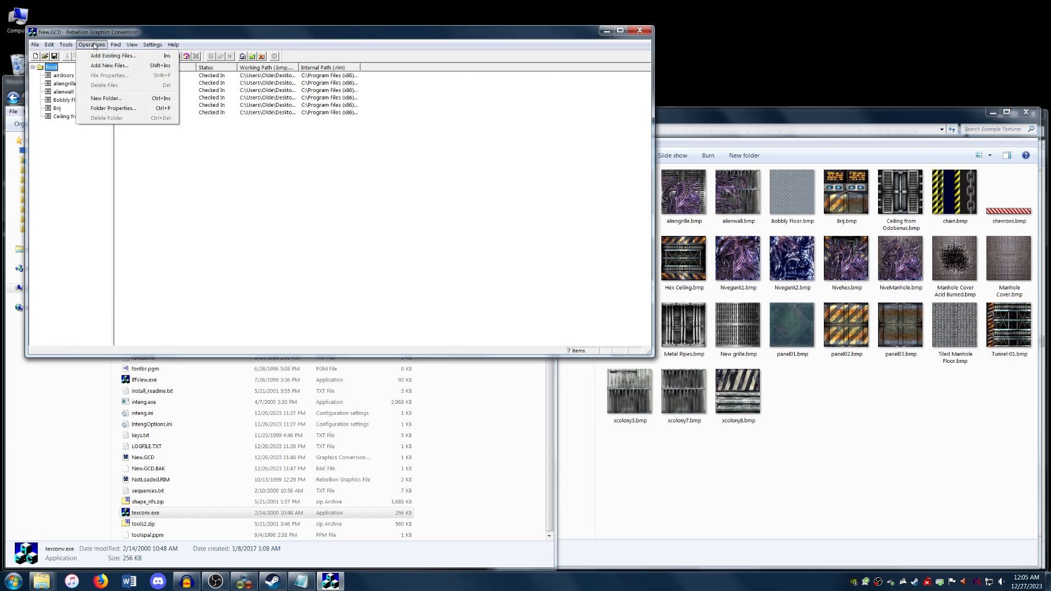
left_click(107, 65)
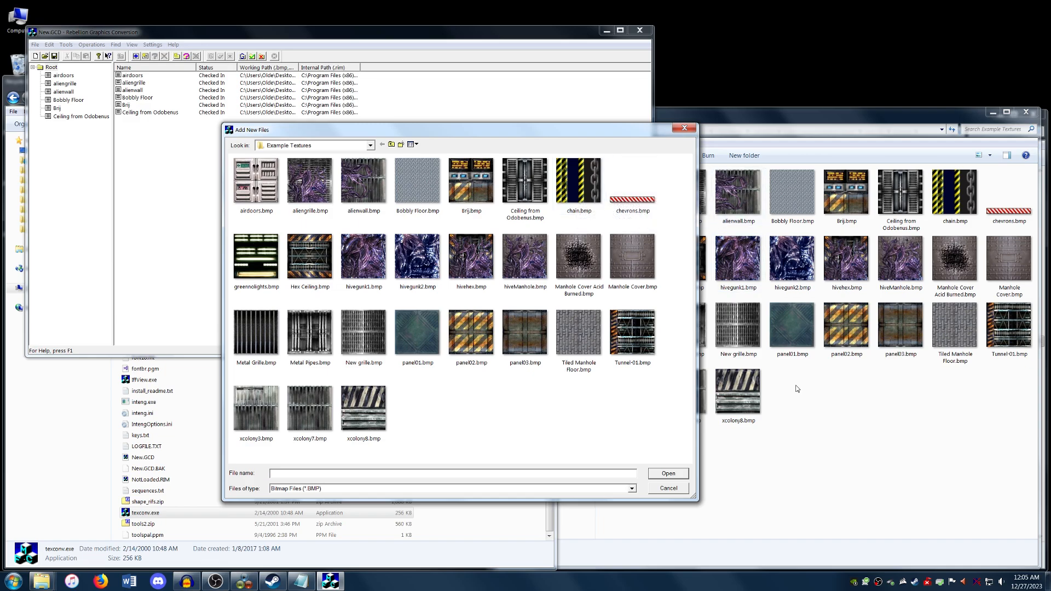
left_click(892, 399)
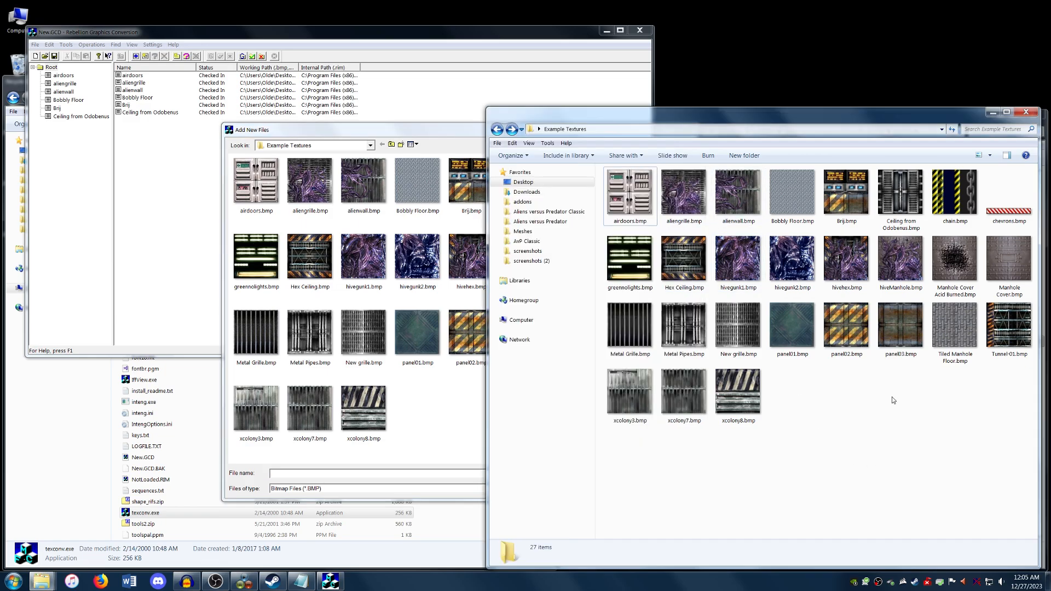
double_click(955, 198)
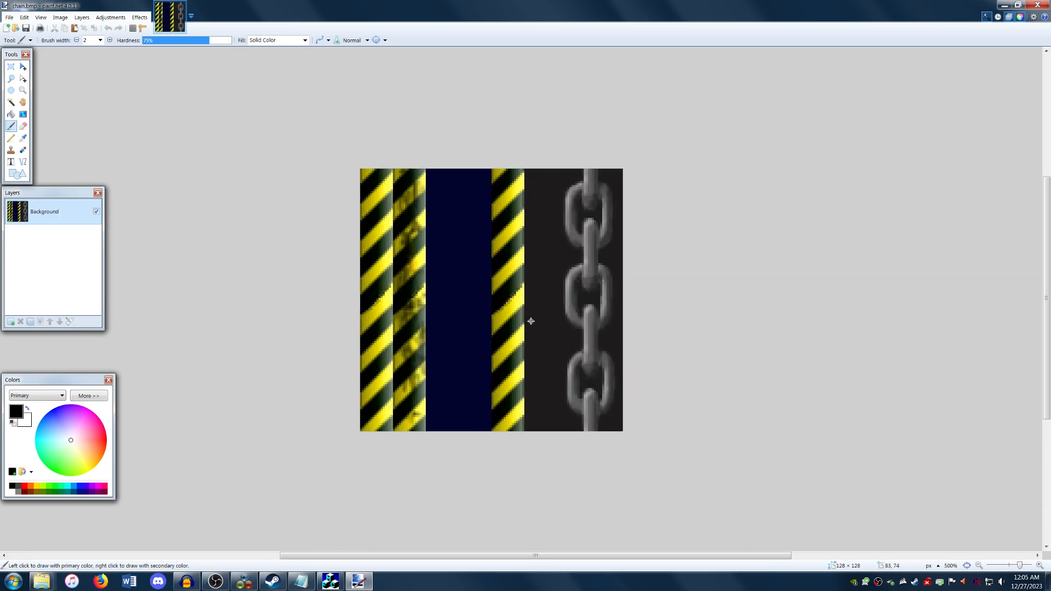
scroll(531, 321, "up", 1, "ctrl")
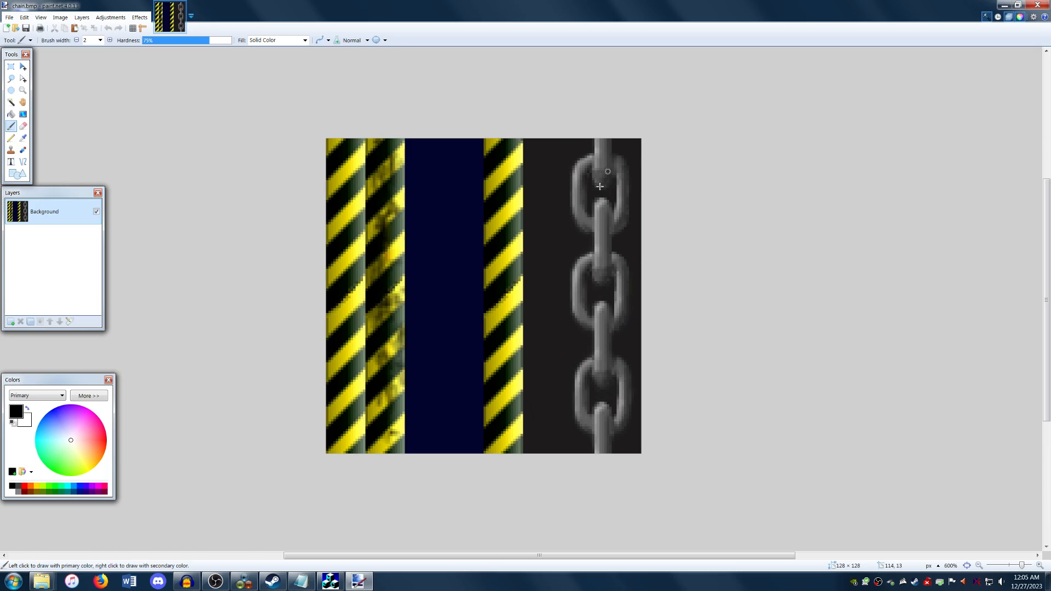
left_click(1037, 5)
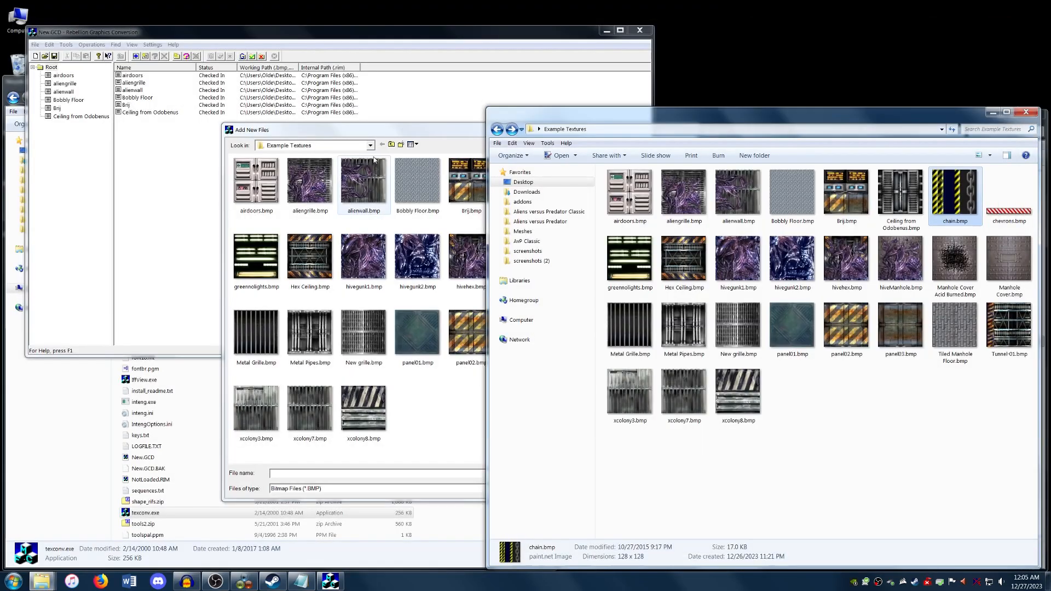
Add chain.bmp with its transparent mask taken from the Top Right pixel, declining to save the database
left_click(328, 136)
double_click(583, 183)
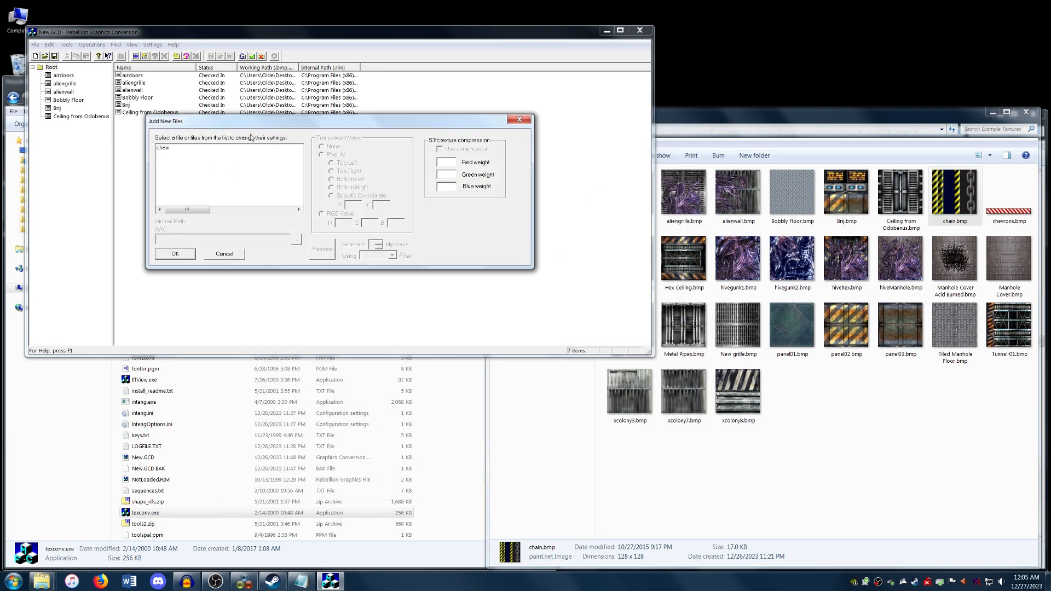
left_click(234, 148)
left_click(331, 215)
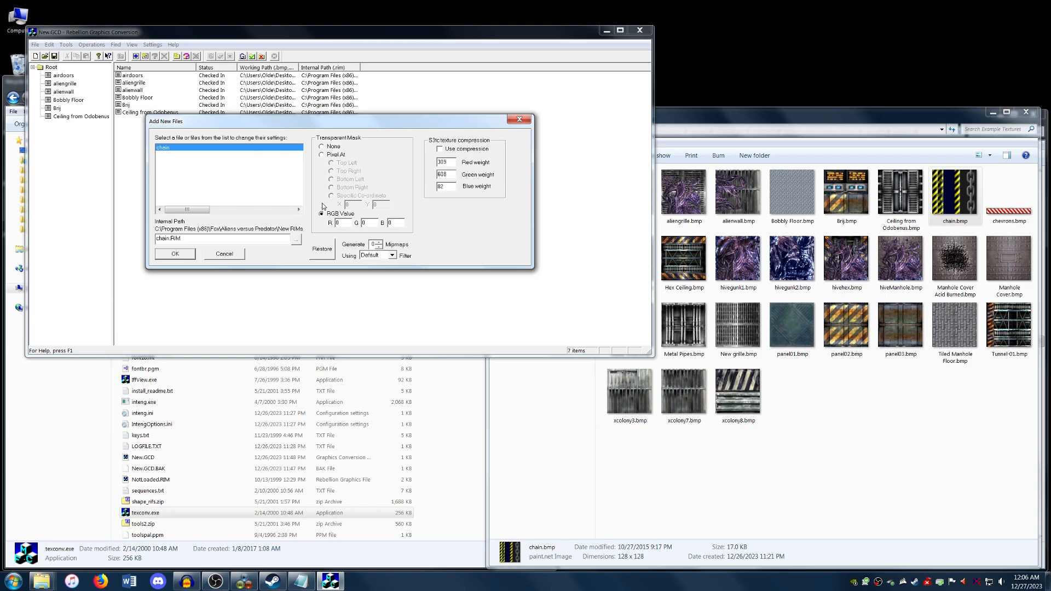
left_click(333, 156)
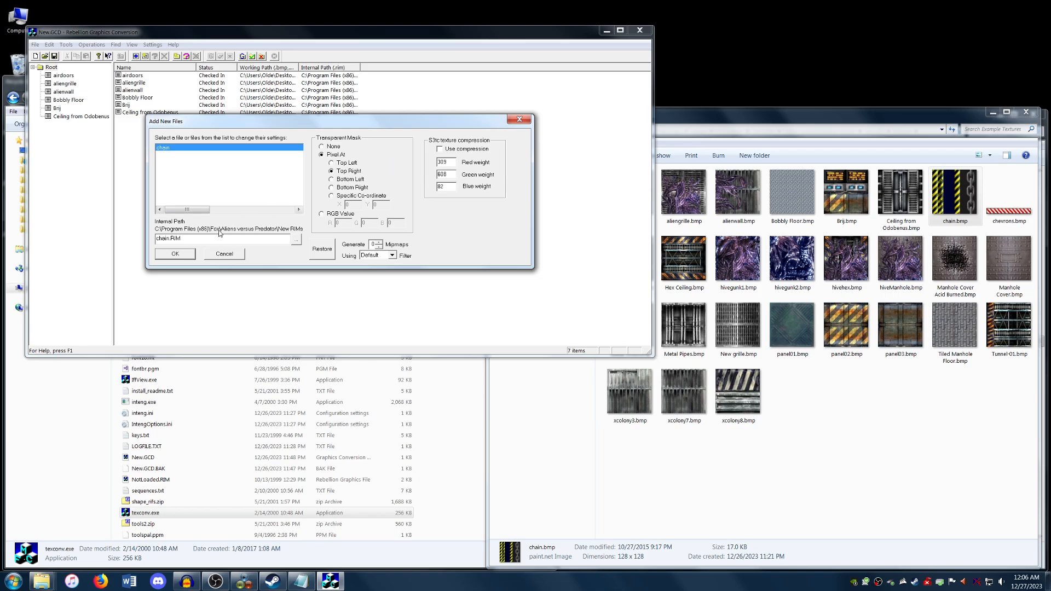
left_click(184, 258)
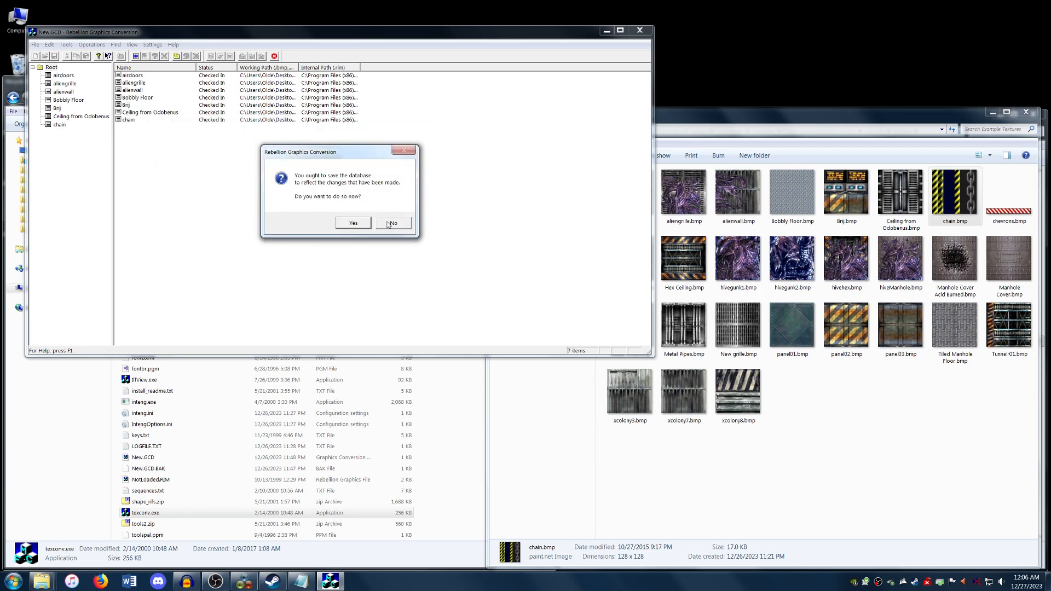
left_click(392, 223)
Add the bitmaps chevrons.bmp through Manhole Cover.bmp as new files with default settings, declining to save the database
left_click(91, 45)
left_click(106, 65)
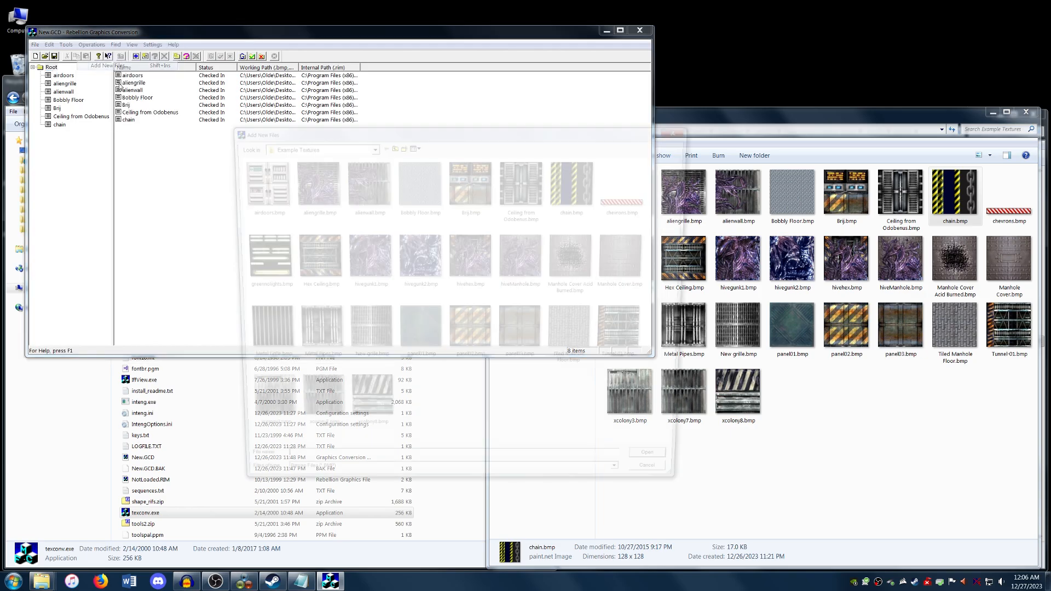
left_click(632, 186)
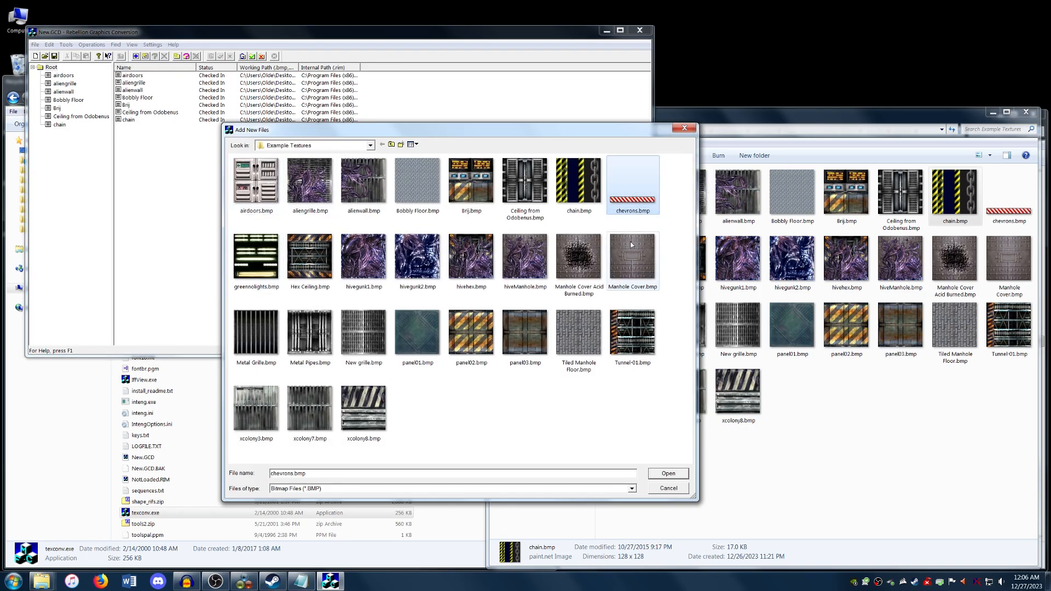
left_click(632, 257, "shift")
left_click(667, 474)
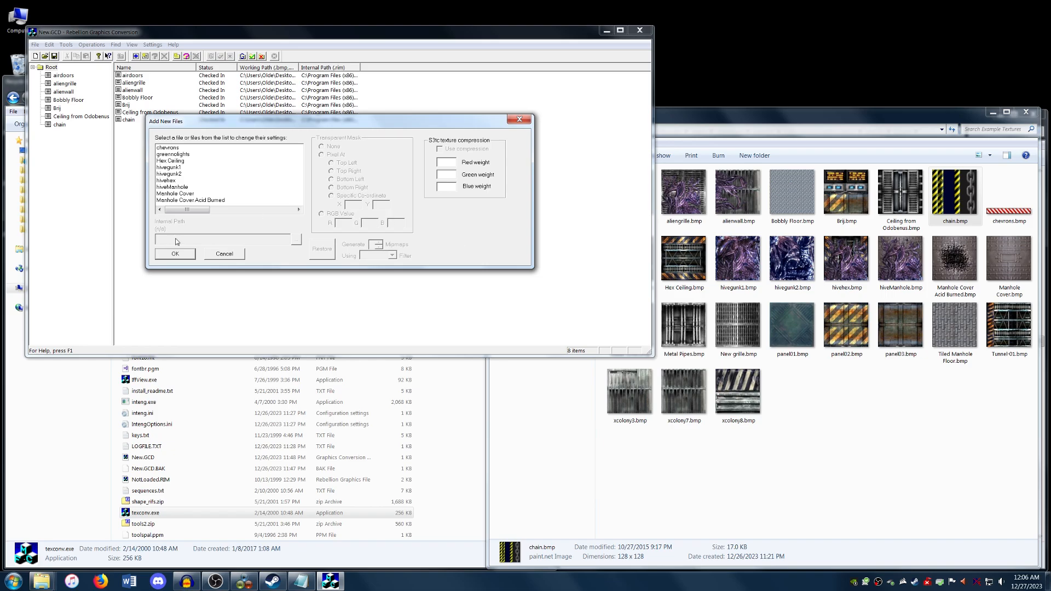
left_click(175, 255)
left_click(386, 221)
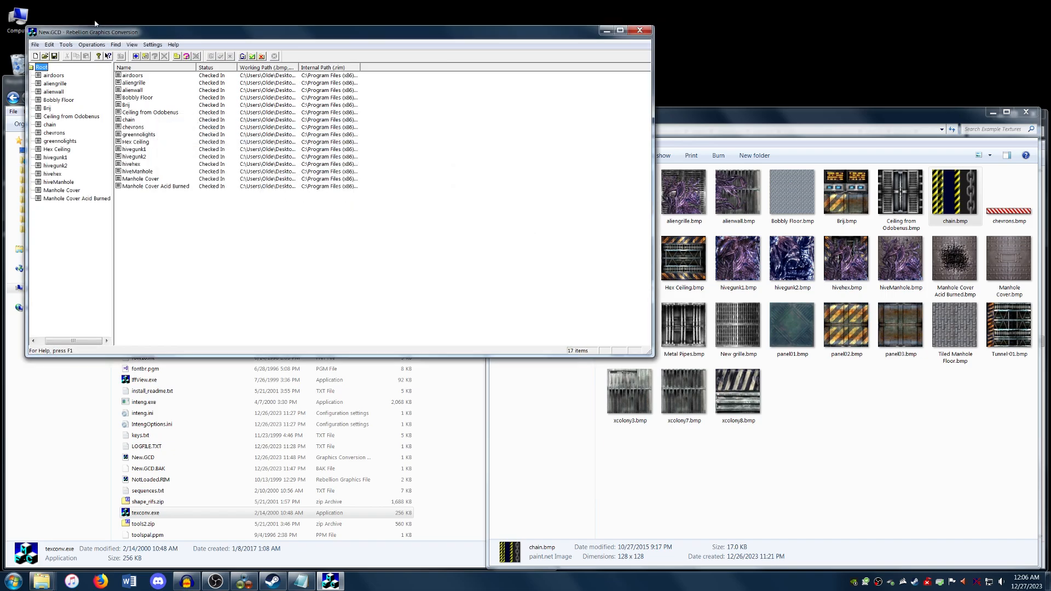
Add the remaining bitmaps, Metal Grille.bmp through xcolony8.bmp, as new files with default settings, declining to save the database
left_click(92, 44)
left_click(103, 64)
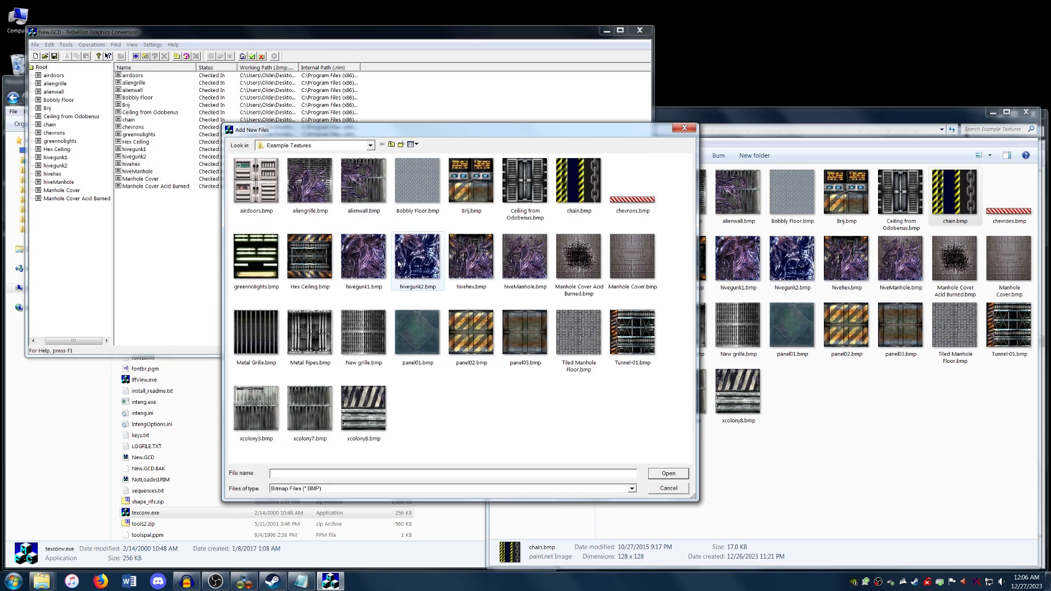
left_click(259, 333)
left_click(364, 408, "shift")
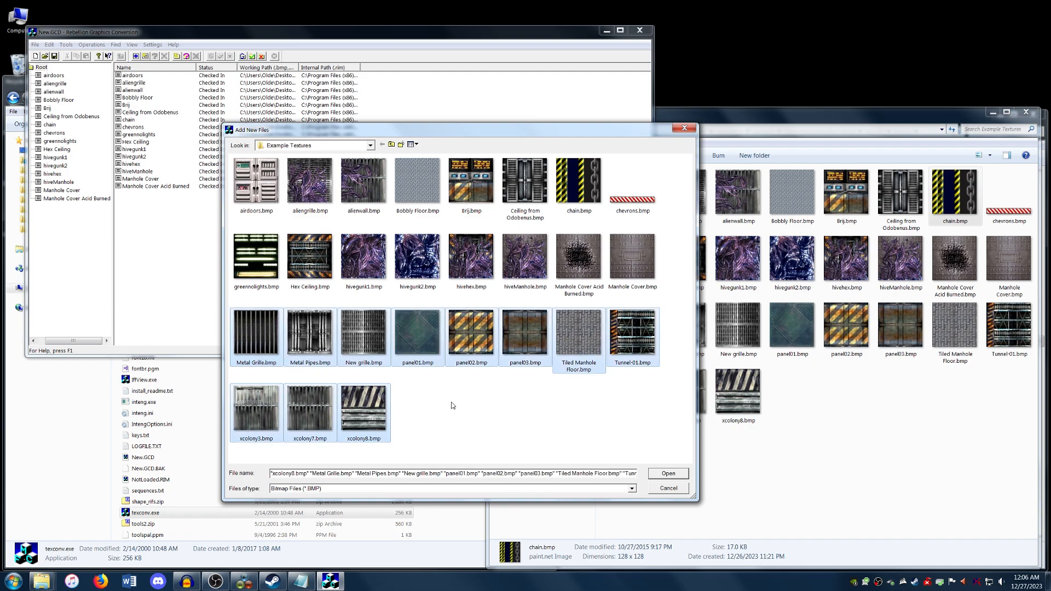
left_click(674, 477)
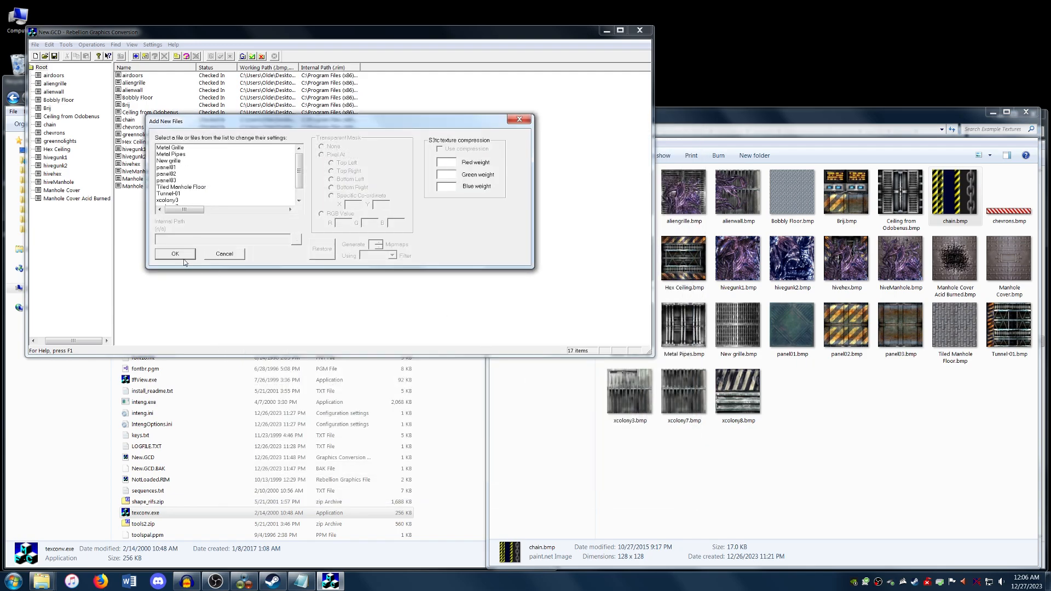
left_click(180, 255)
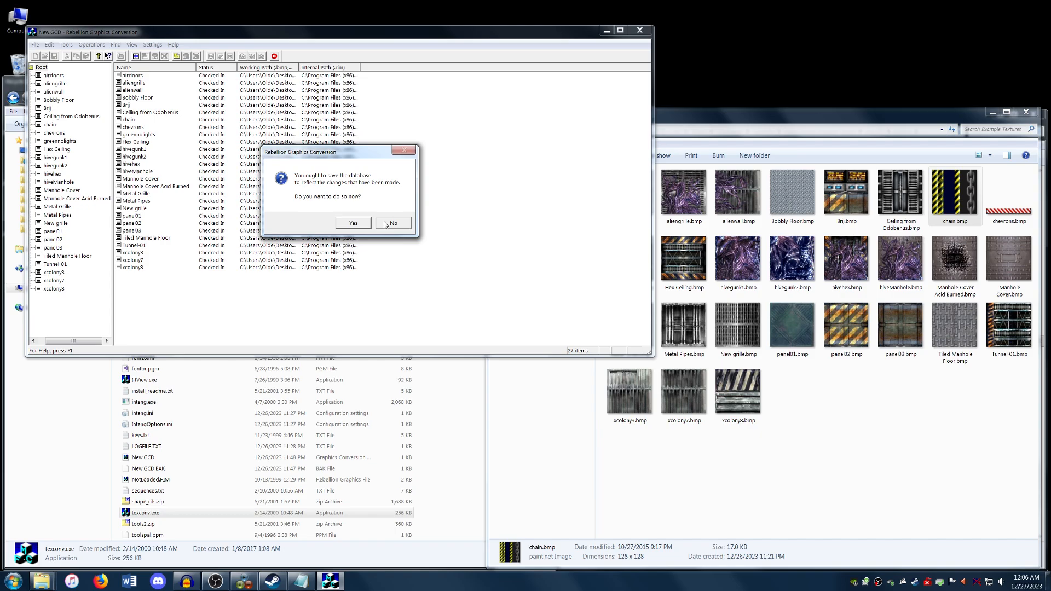
left_click(392, 223)
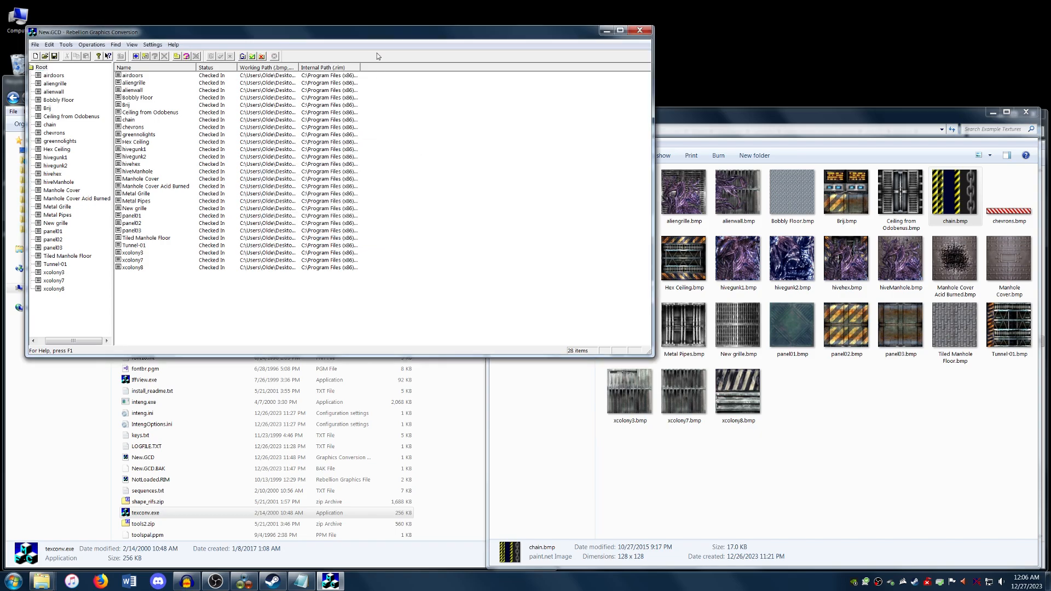
Switch to the file explorer, open the New RIMs Checked In folder under Aliens versus Predator, and select all its RIM files
left_click_drag(373, 37, 370, 33)
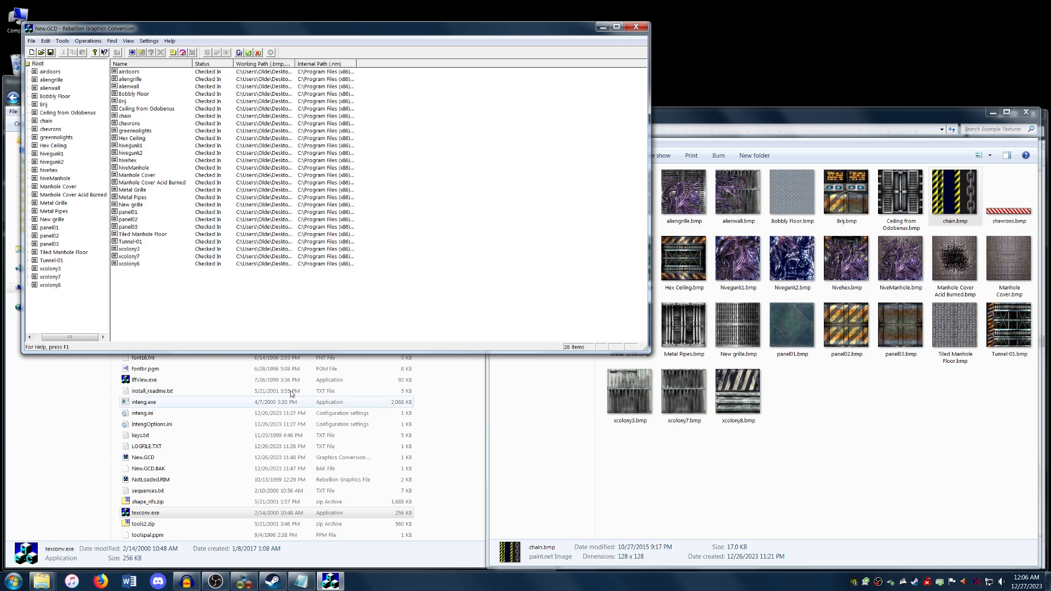
left_click(455, 458)
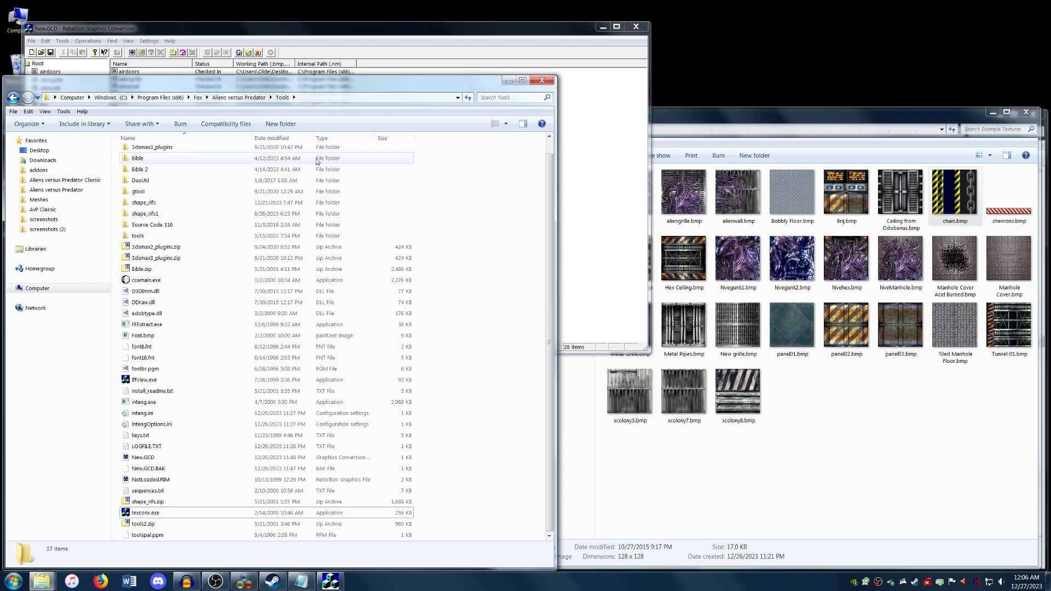
left_click(239, 98)
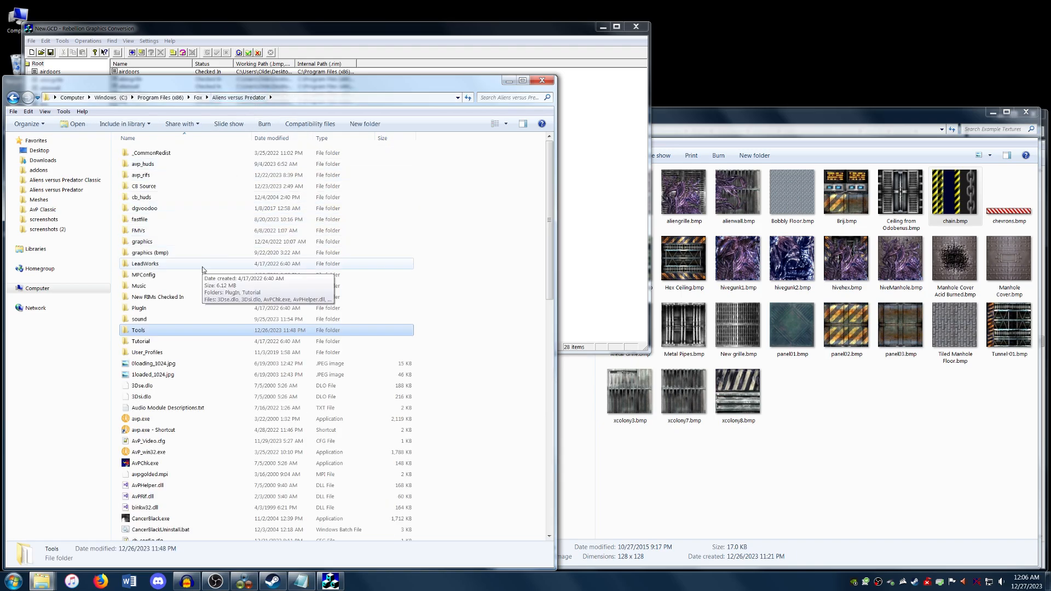
double_click(158, 297)
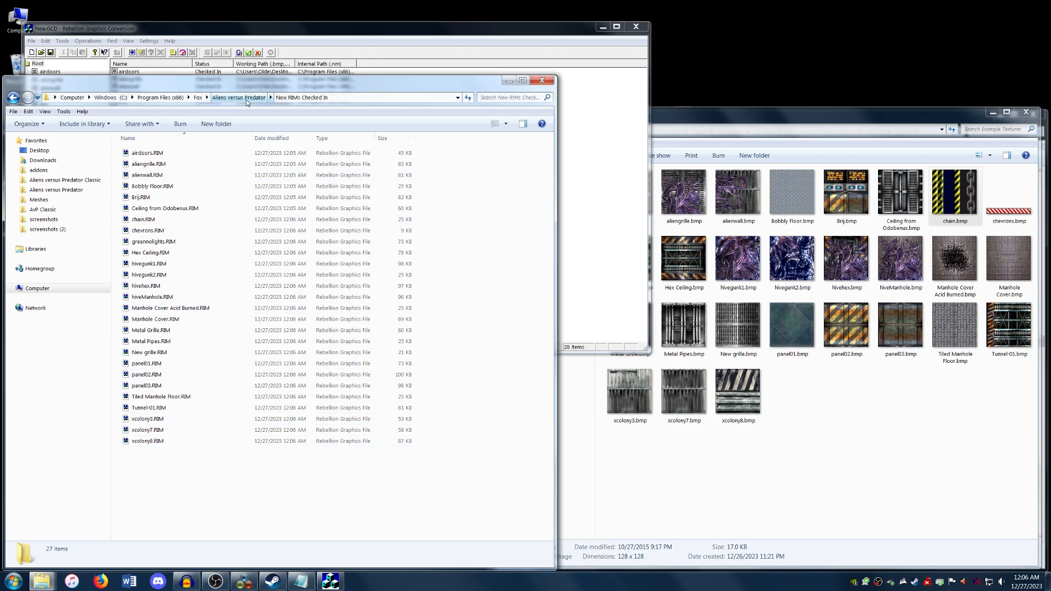
left_click_drag(242, 478, 181, 150)
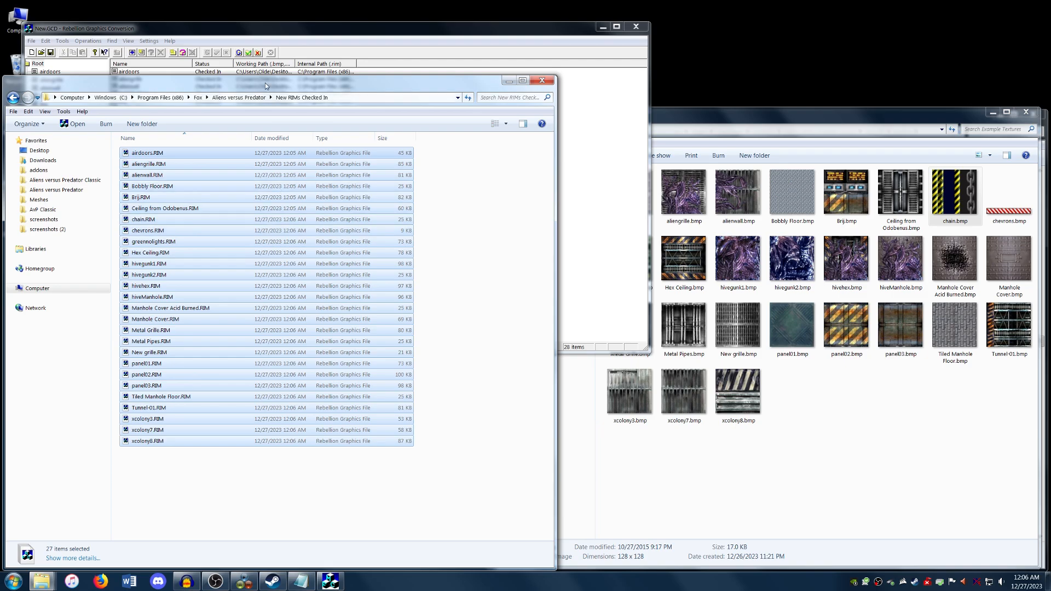
Create a new folder named Example inside the graphics\Envrmnts folder of Aliens versus Predator
left_click(239, 98)
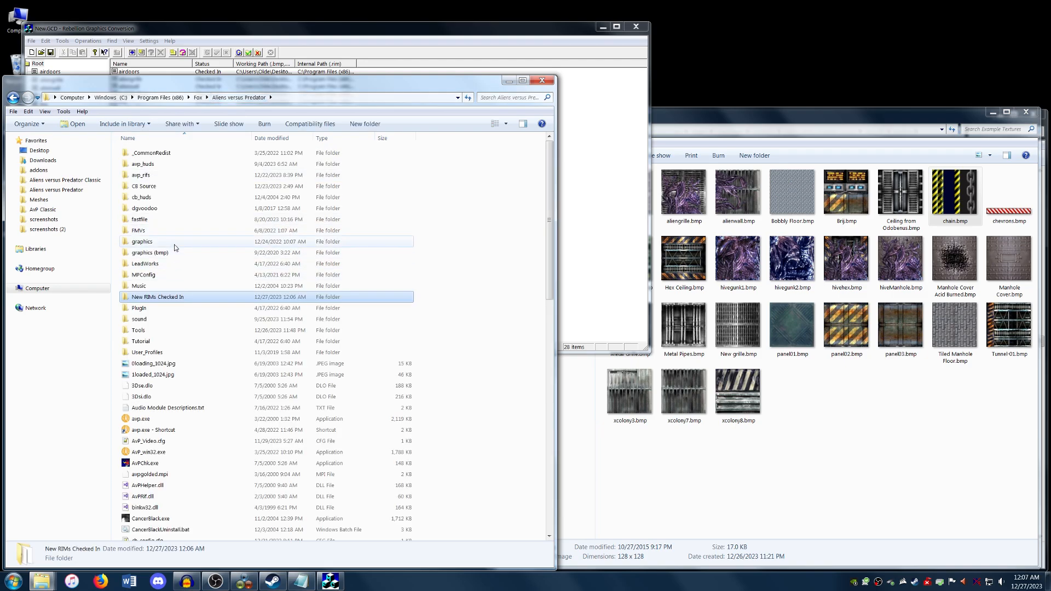
double_click(174, 242)
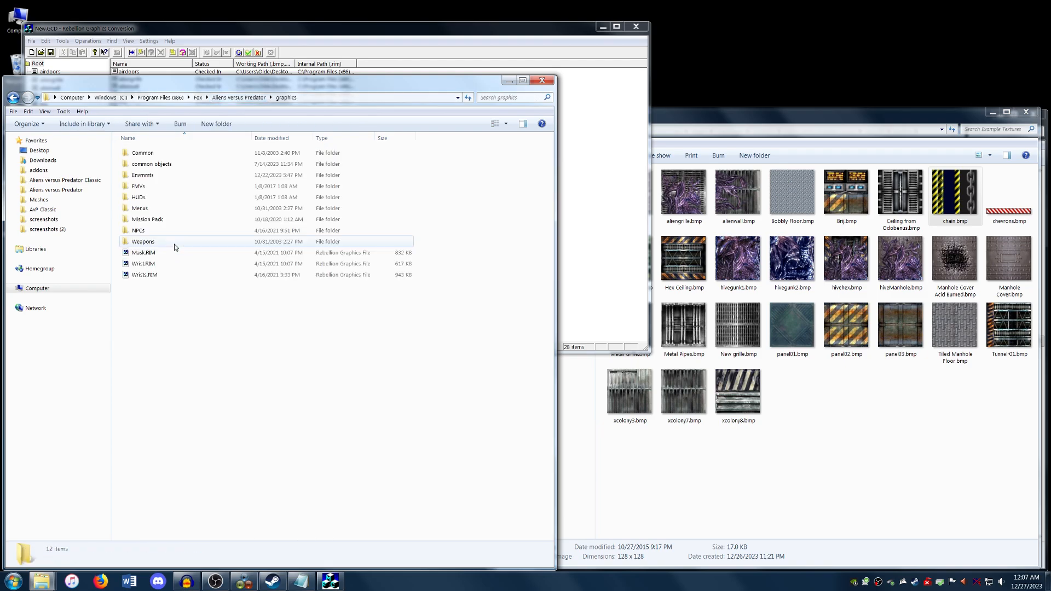
double_click(180, 175)
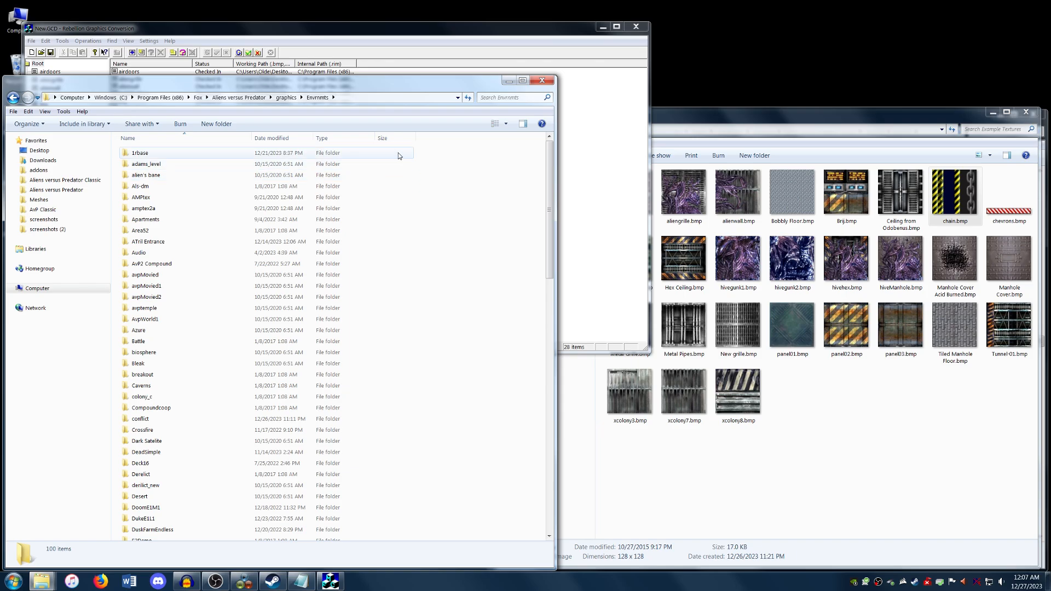
left_click(220, 124)
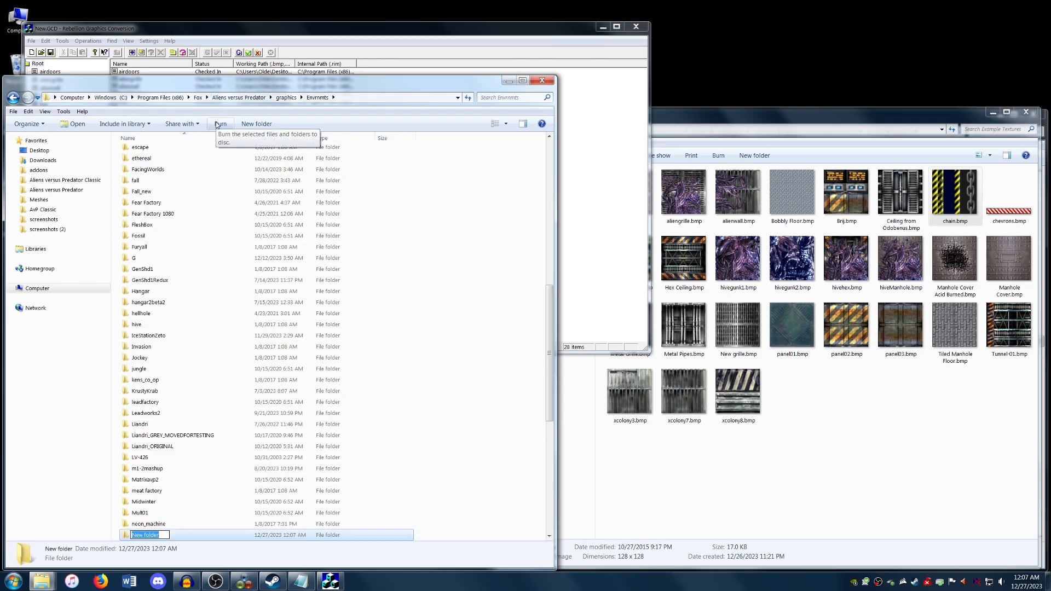
type("Example")
key("Return")
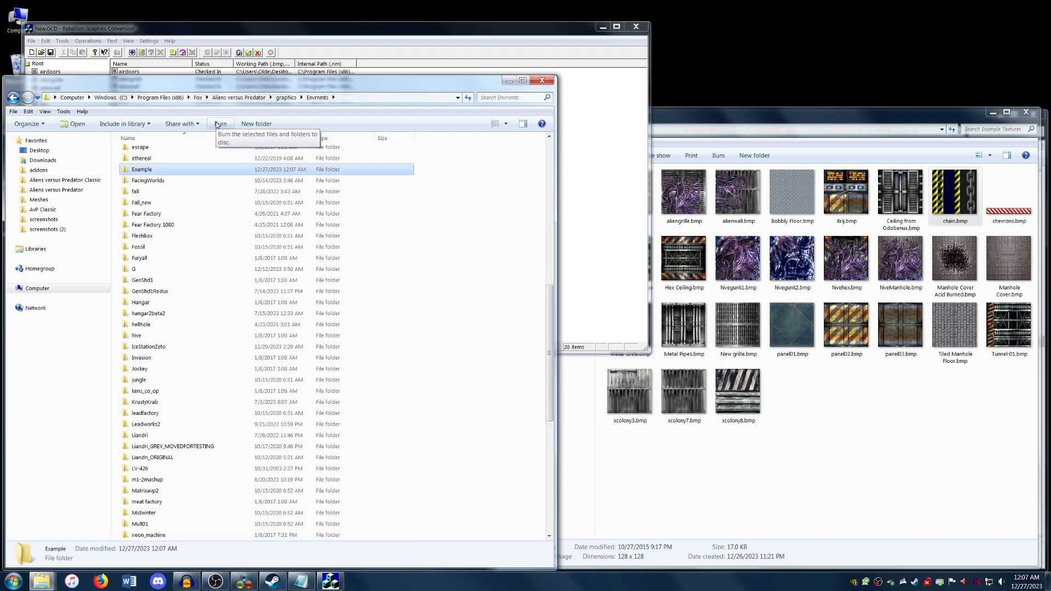
Open the Example folder and paste the copied RIM files into it
key("Return")
key("ctrl+v")
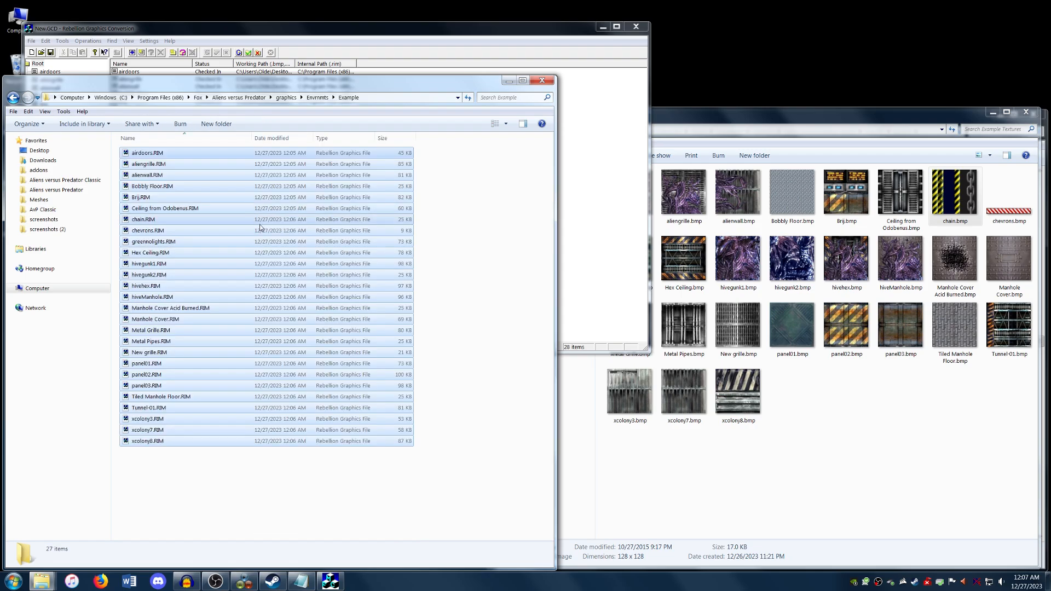
left_click(436, 293)
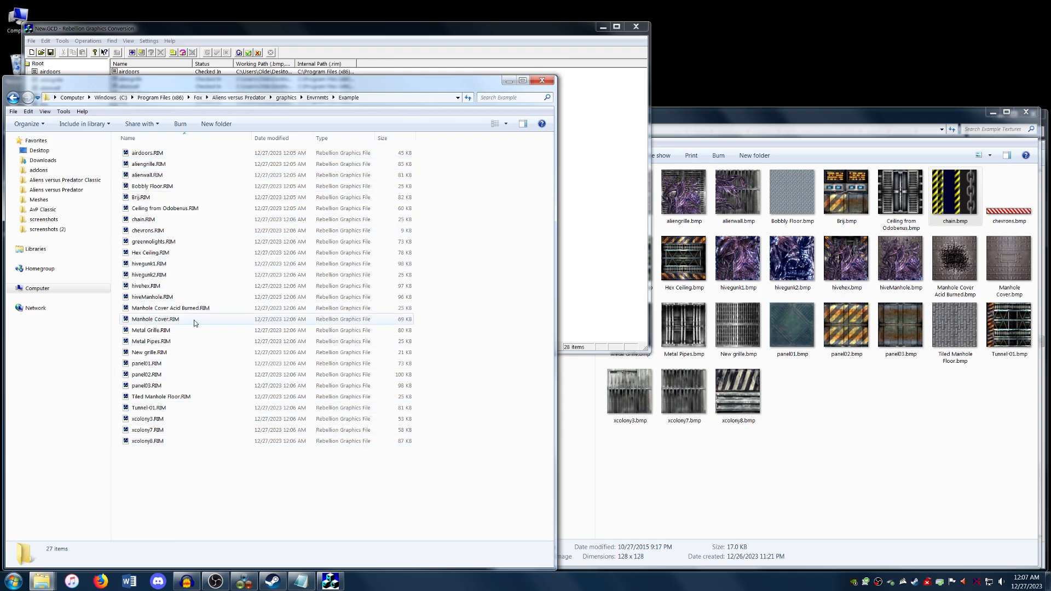
View airdoors.RIM and chain.RIM in the Rebellion Graphics File Viewer, closing the viewer after each one
double_click(163, 152)
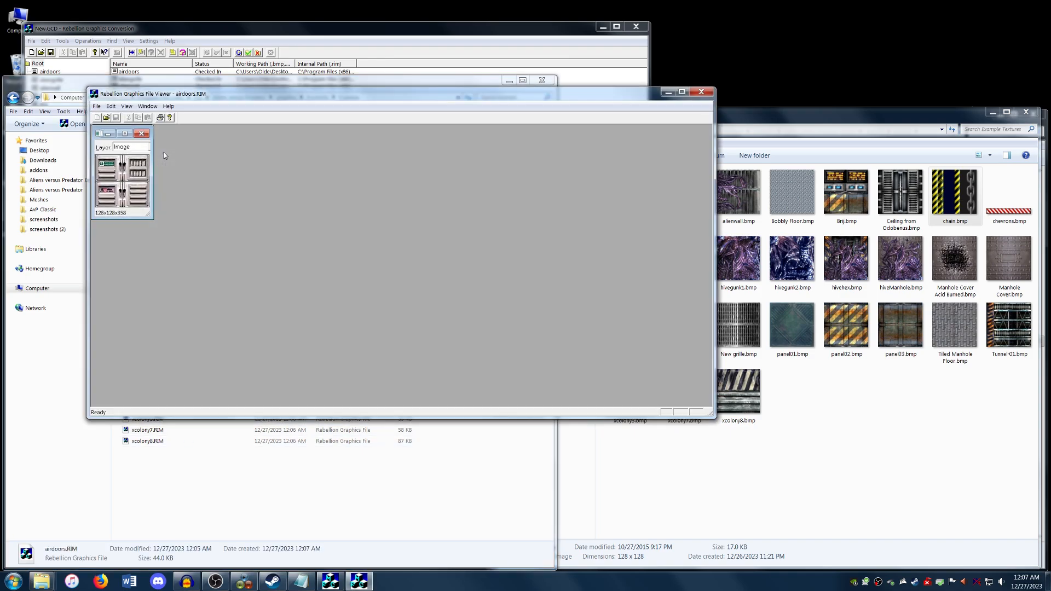
left_click_drag(162, 97, 182, 144)
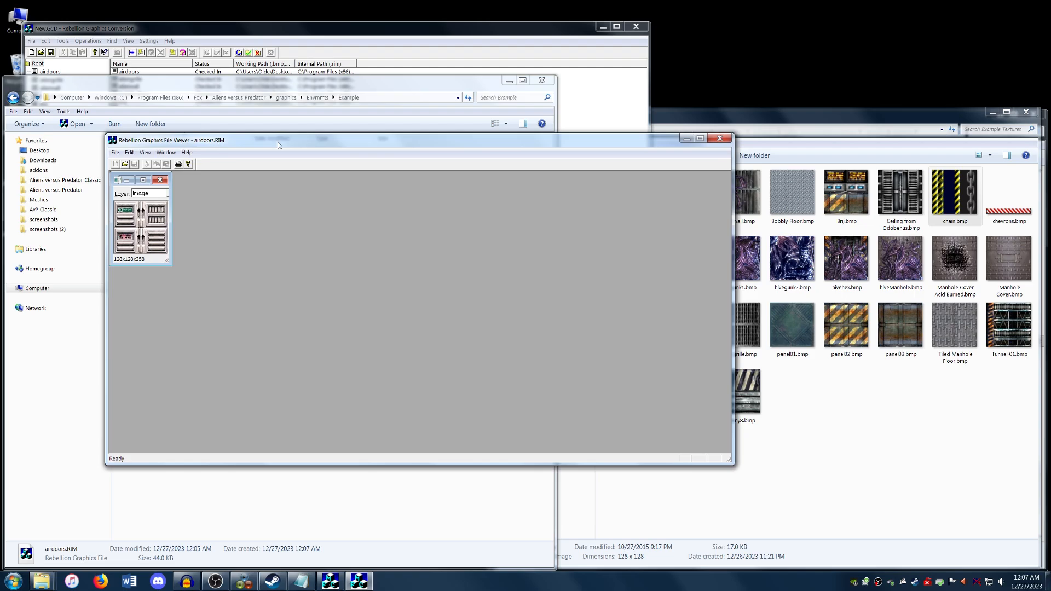
left_click(718, 137)
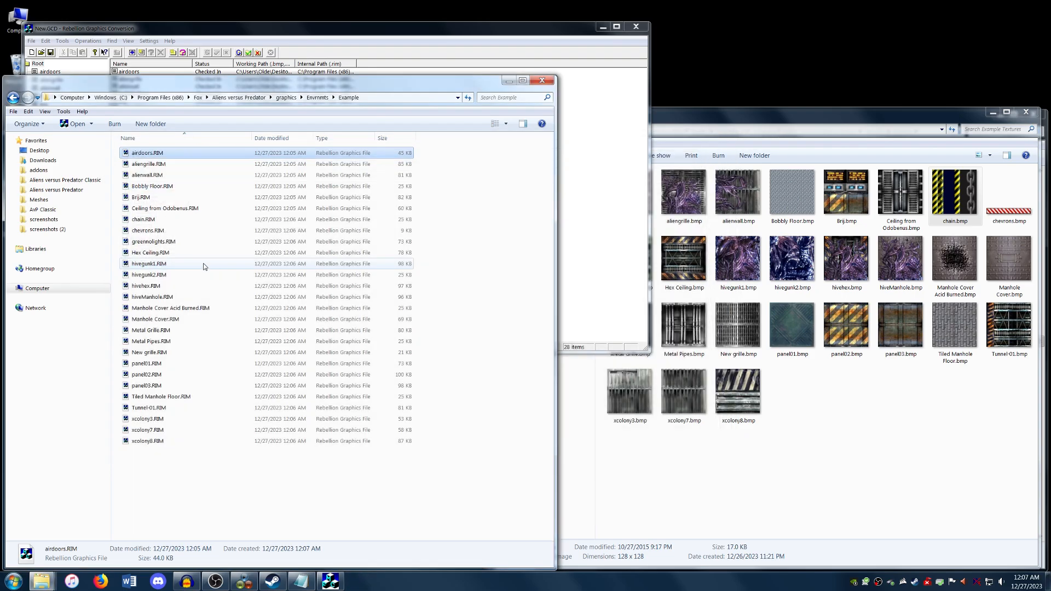
double_click(202, 219)
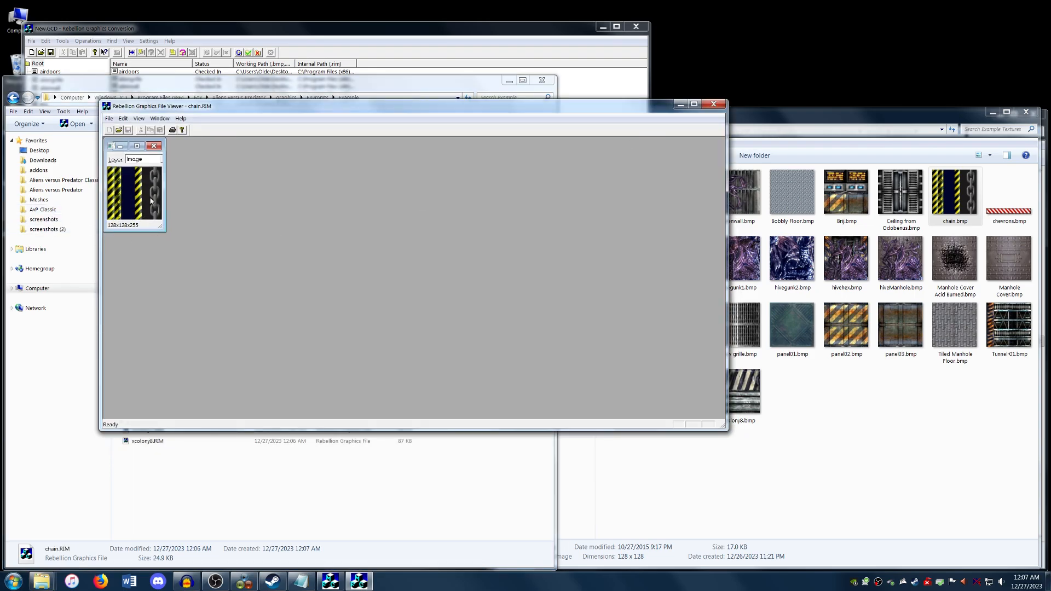
left_click(713, 104)
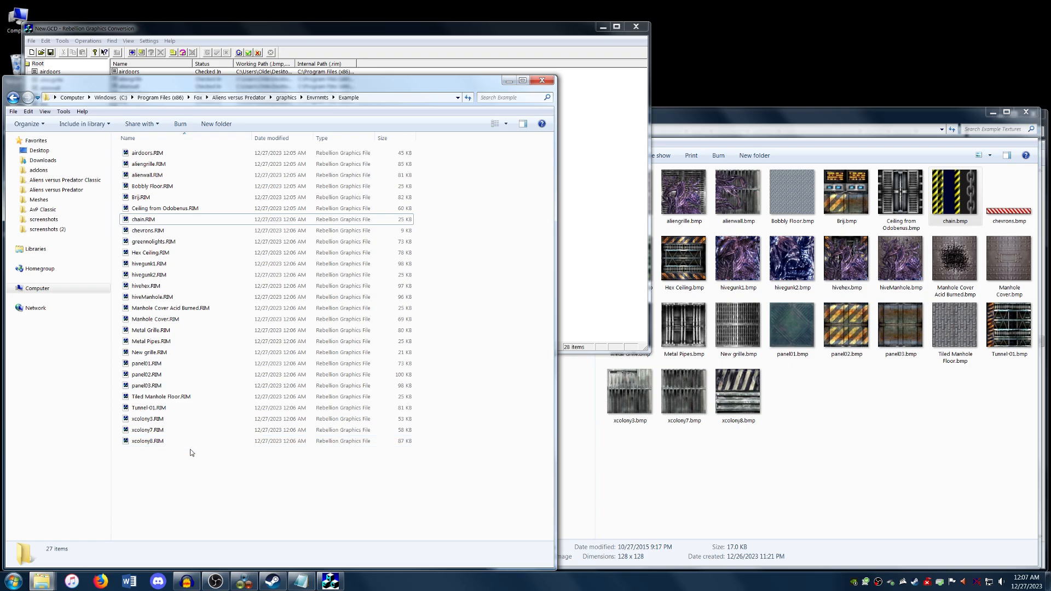
Close the Rebellion Graphics Conversion program without saving changes to New.GCD
left_click_drag(236, 77, 237, 122)
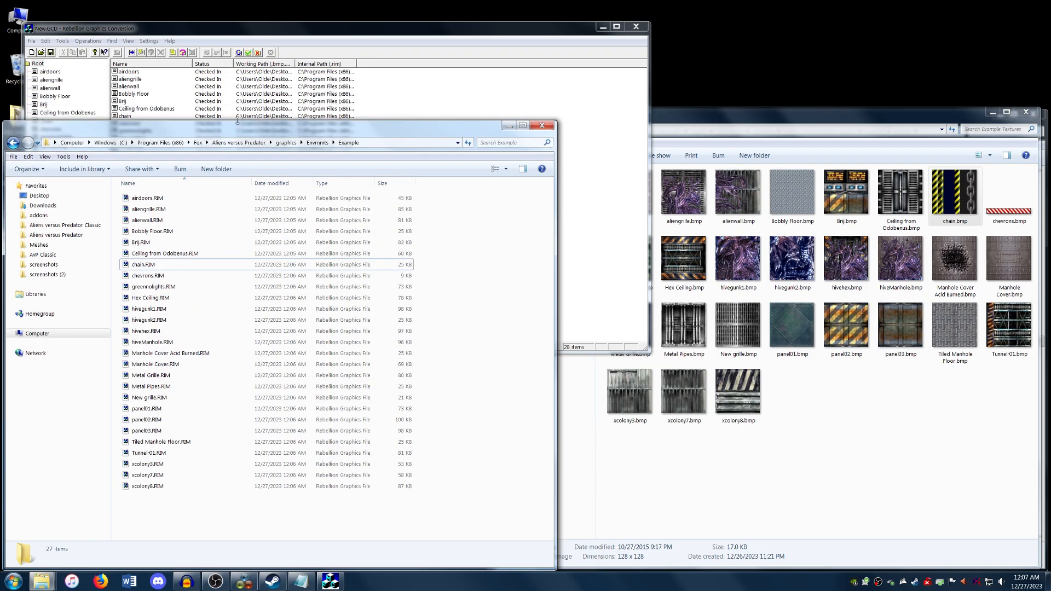
left_click(634, 26)
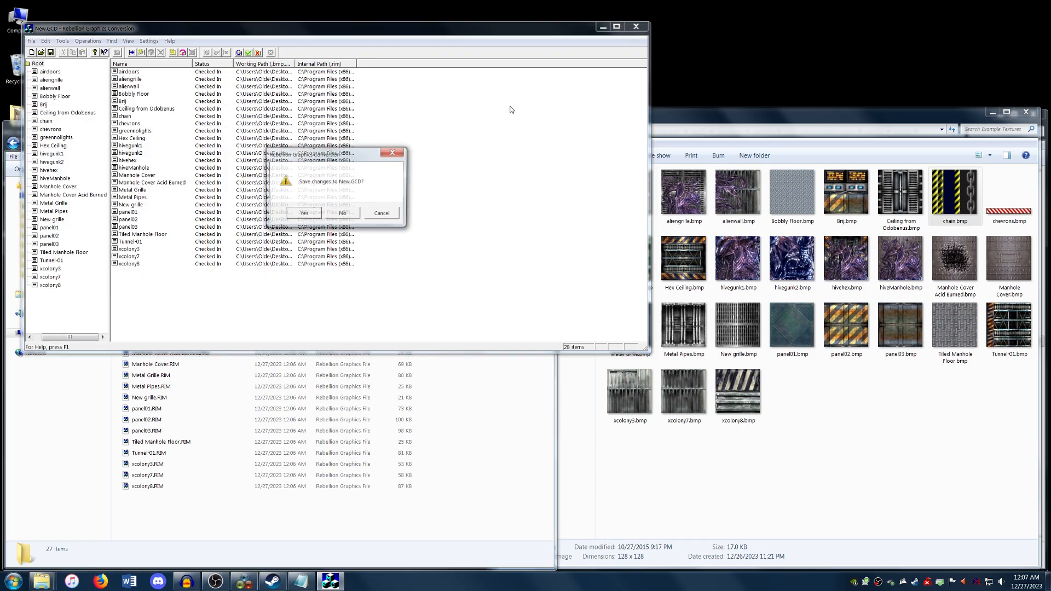
left_click(343, 213)
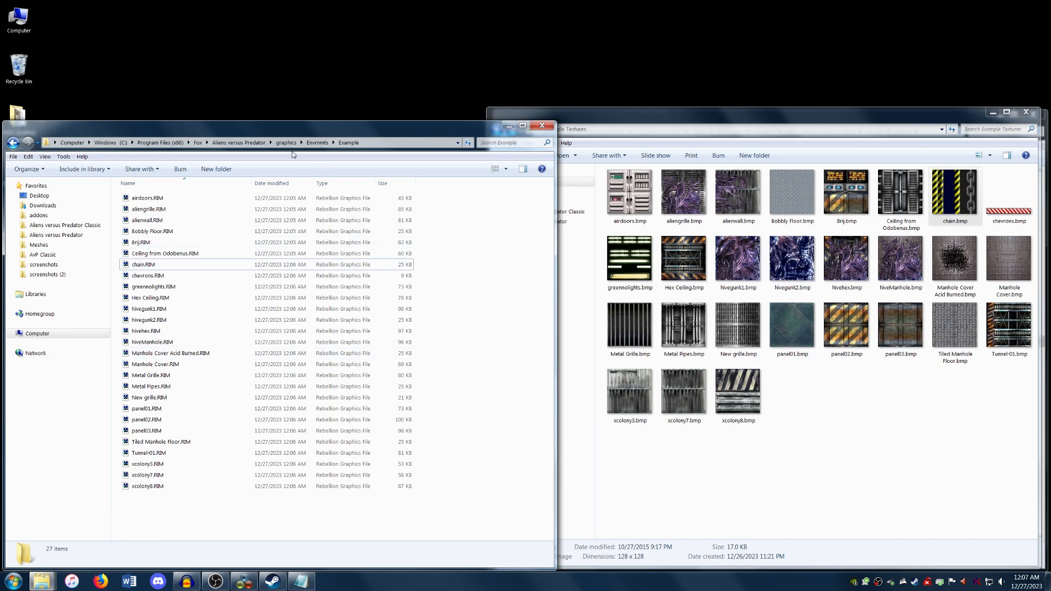
Launch ccamain.exe from the Tools folder under Aliens versus Predator and move its window clear of the folder path
left_click(247, 142)
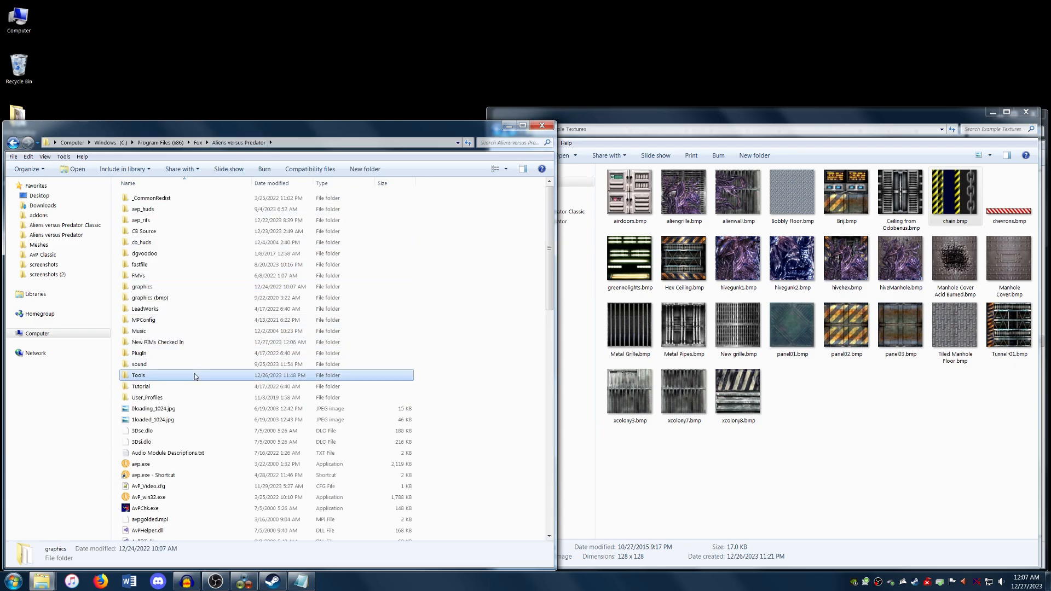
double_click(194, 373)
double_click(186, 340)
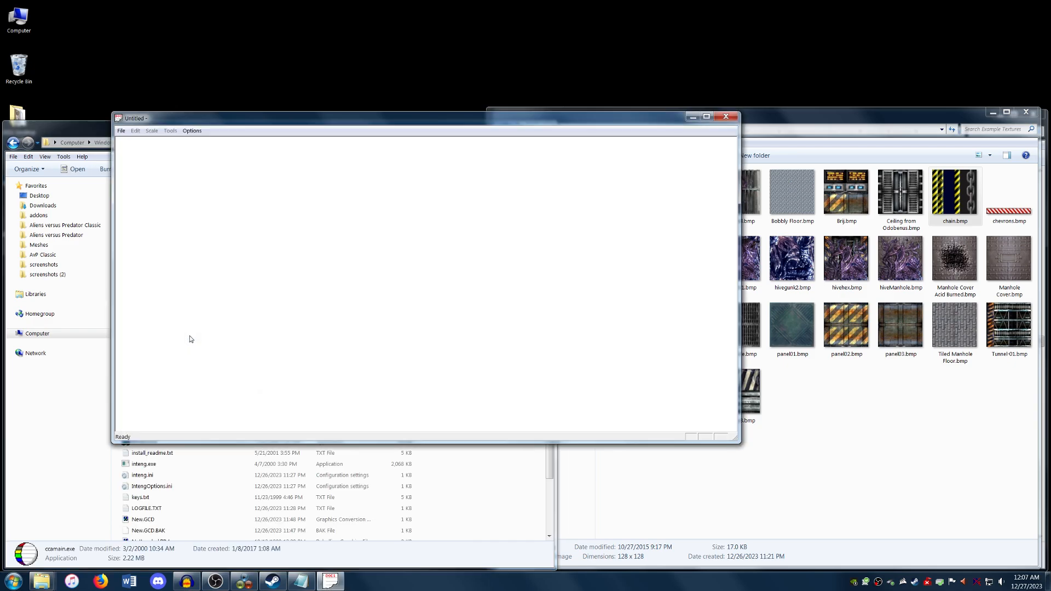
left_click_drag(199, 123, 224, 187)
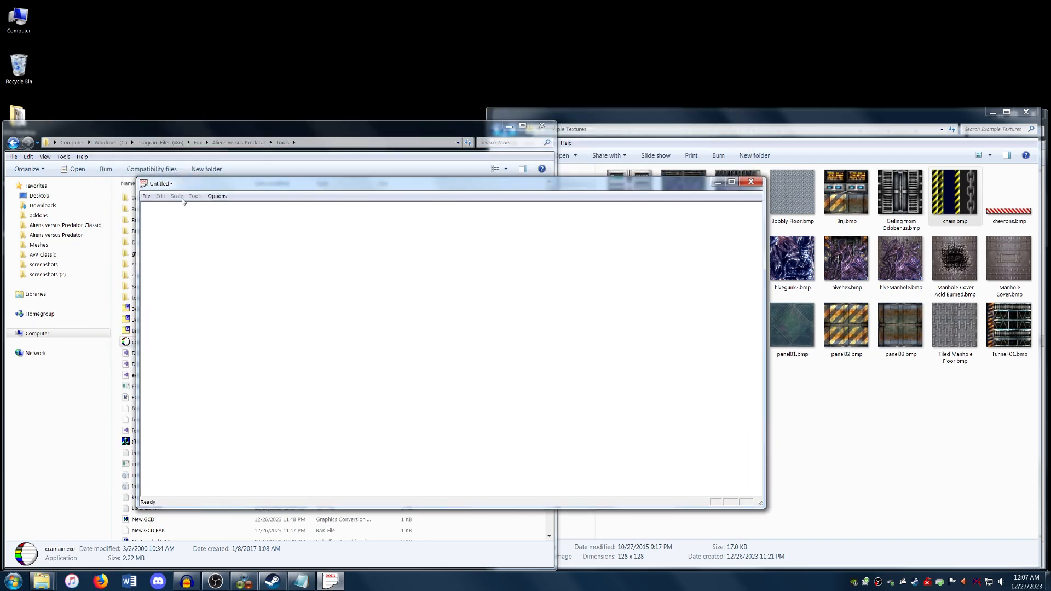
Load example.RIF from the custom folder and reposition the Tools Control Area window
left_click(147, 196)
left_click(159, 223)
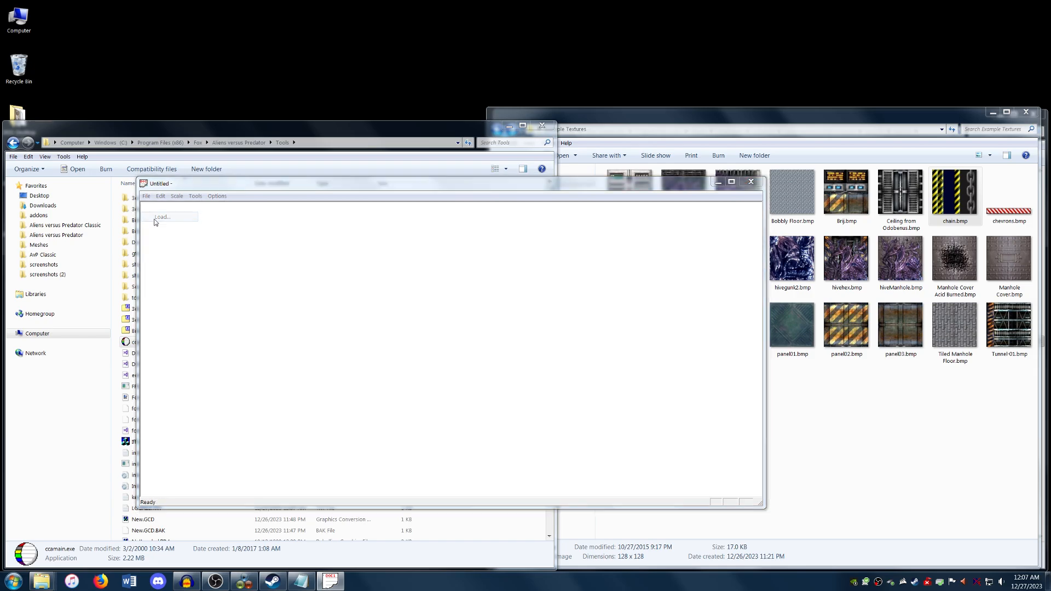
left_click(391, 212)
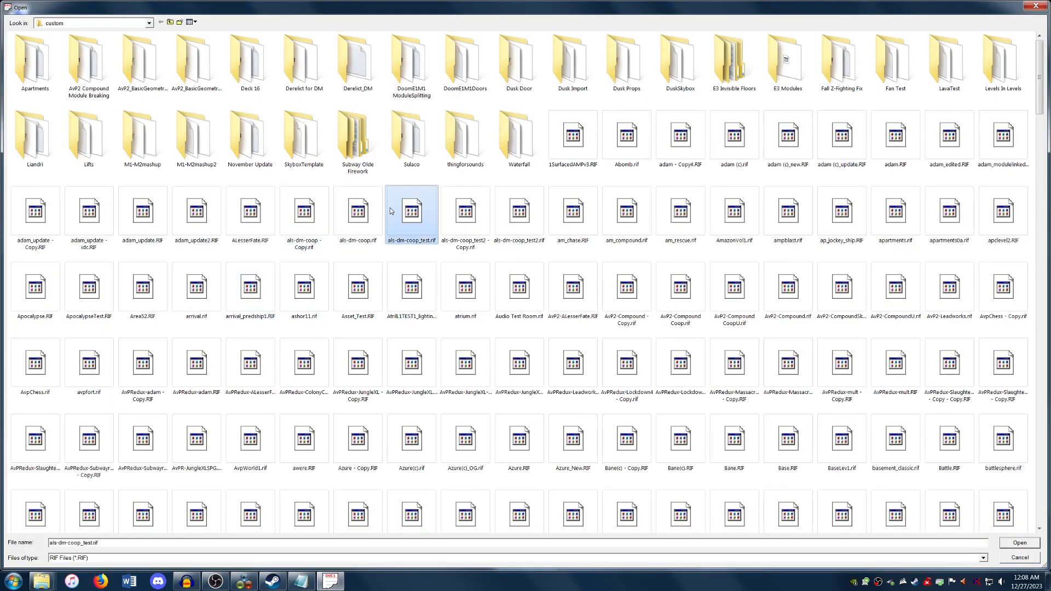
type("example.RIF")
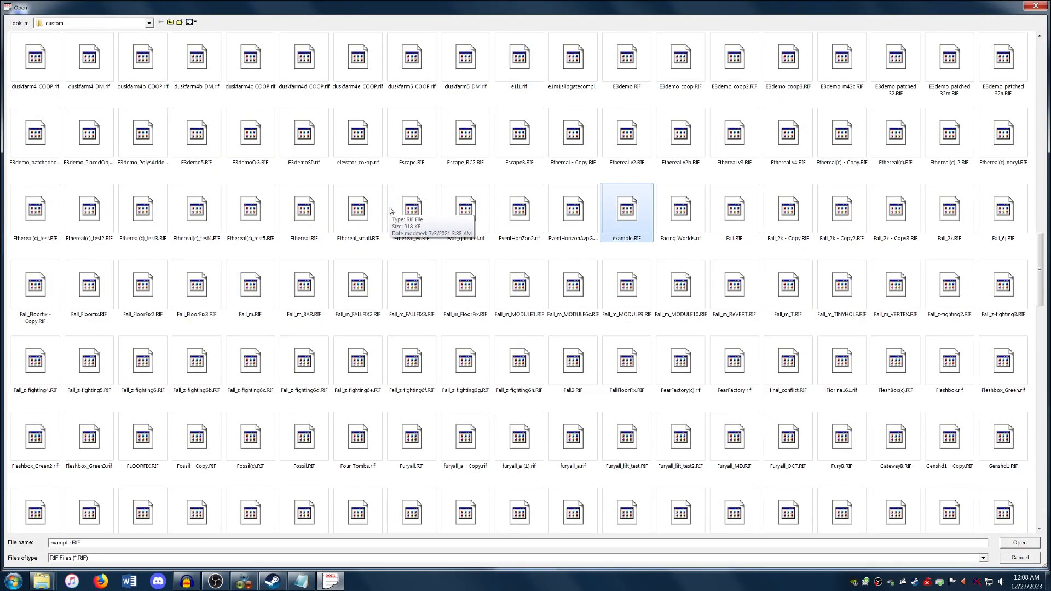
key("Return")
mouse_move(308, 186)
left_mouse_down()
mouse_move(398, 173)
mouse_move(301, 179)
left_mouse_up()
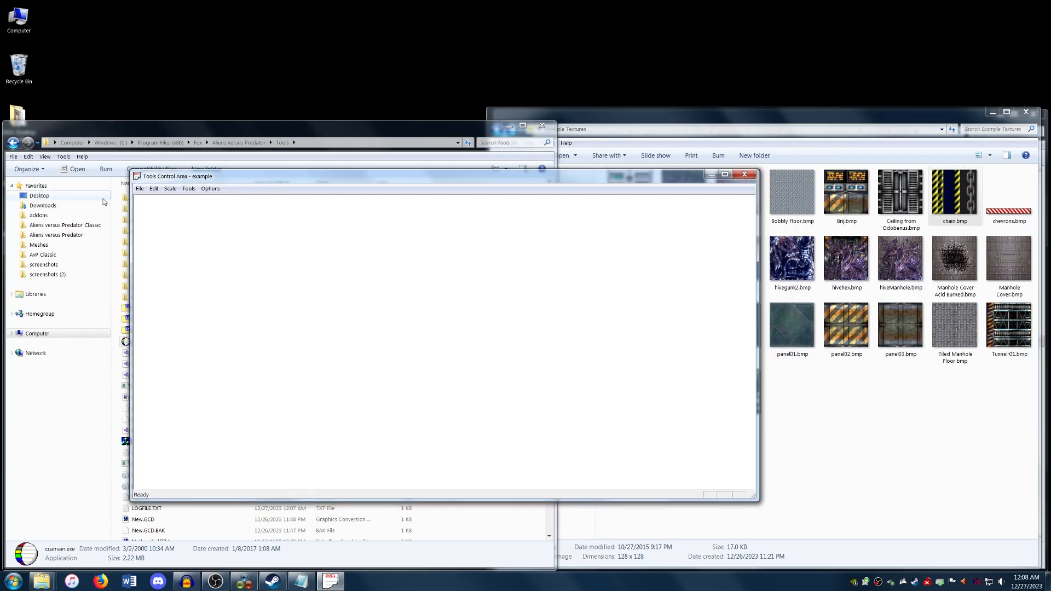
left_click_drag(193, 182, 180, 172)
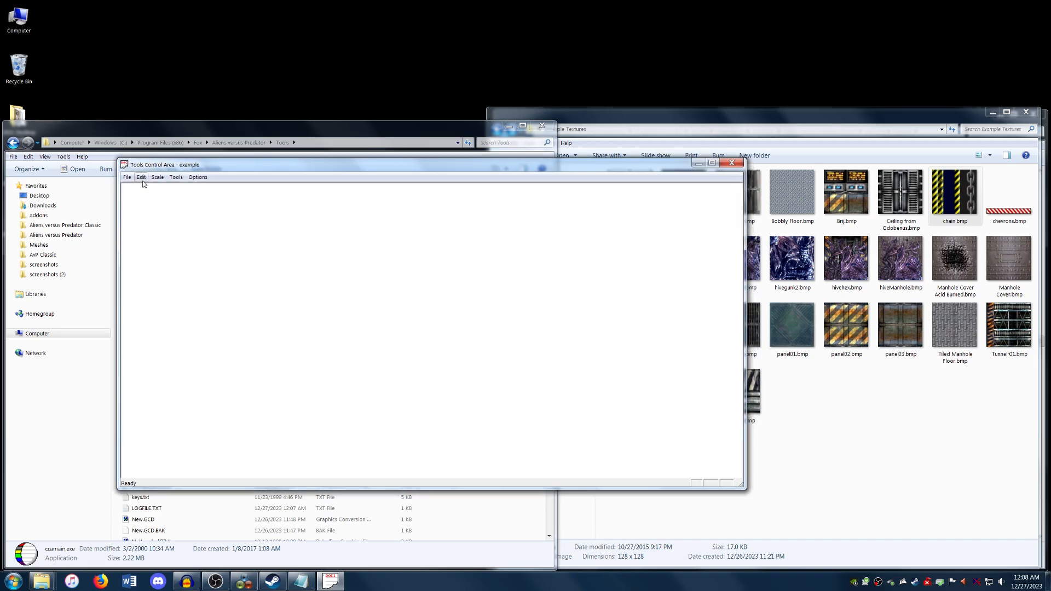
left_click_drag(181, 168, 184, 177)
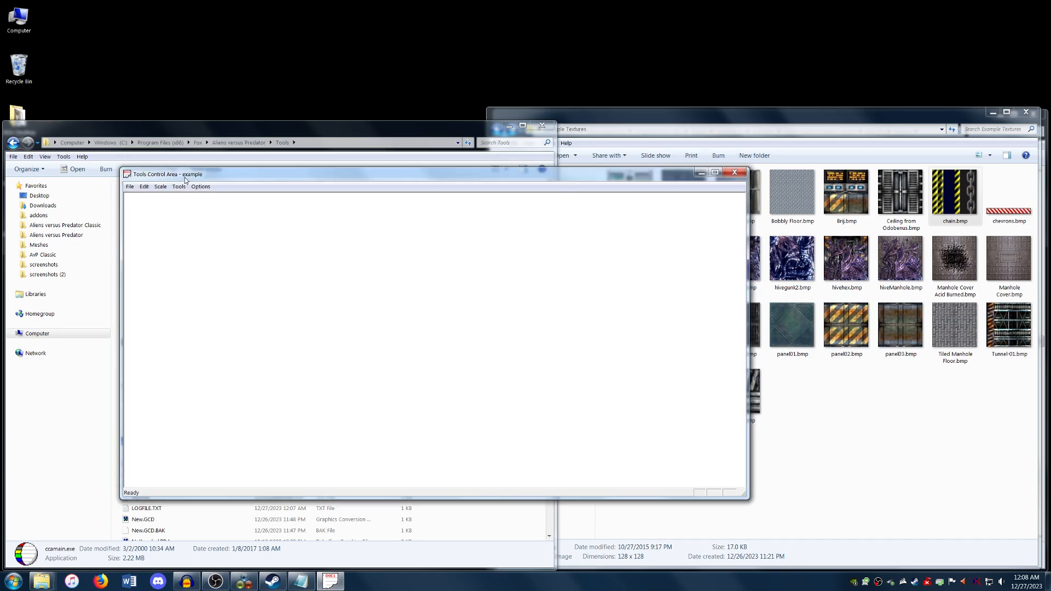
Open the bitmap editor for the example level and start adding a bitmap
left_click(145, 187)
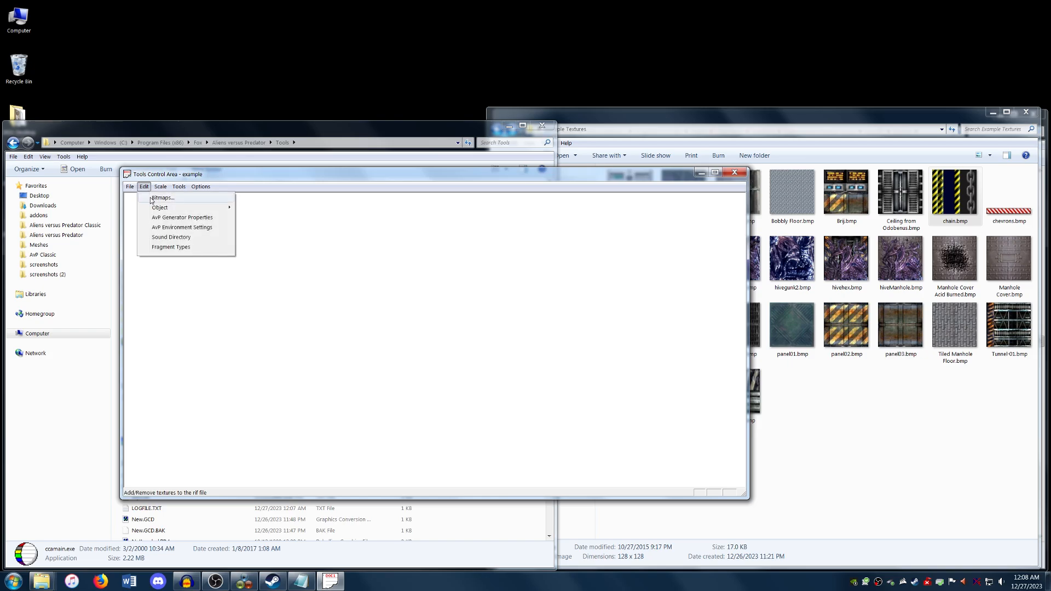
mouse_move(131, 187)
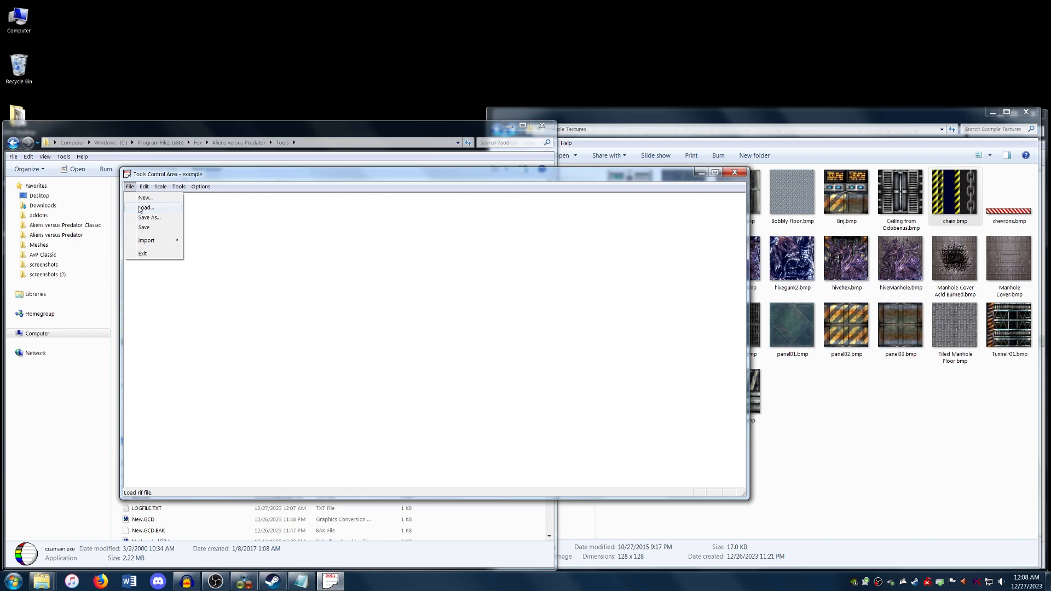
left_click(151, 199)
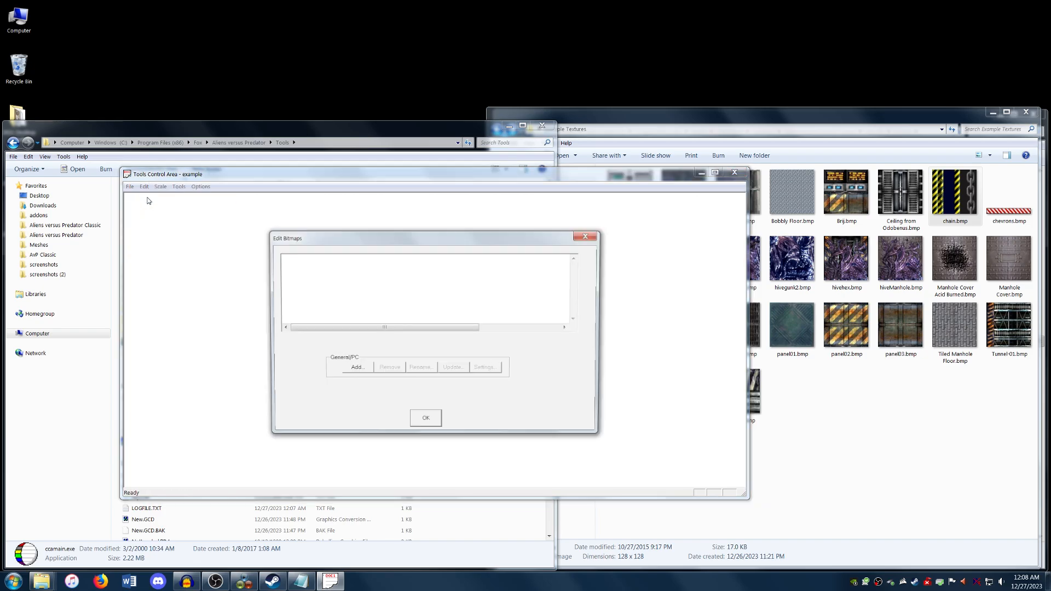
left_click(355, 369)
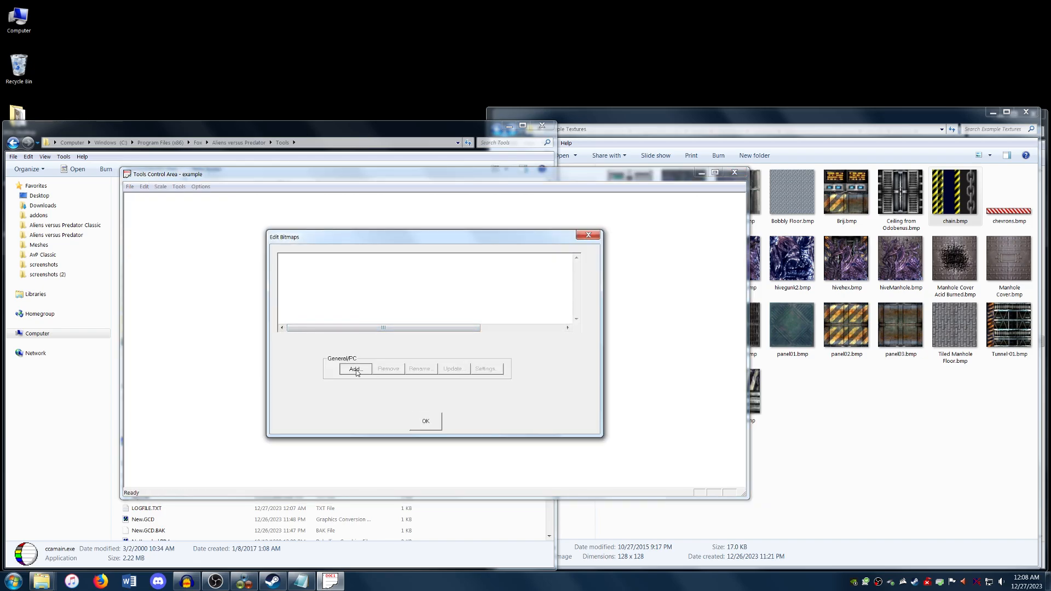
Browse the file dialog to Program Files (x86)\Fox\Aliens versus Predator on the Windows (C:) drive
left_click(149, 23)
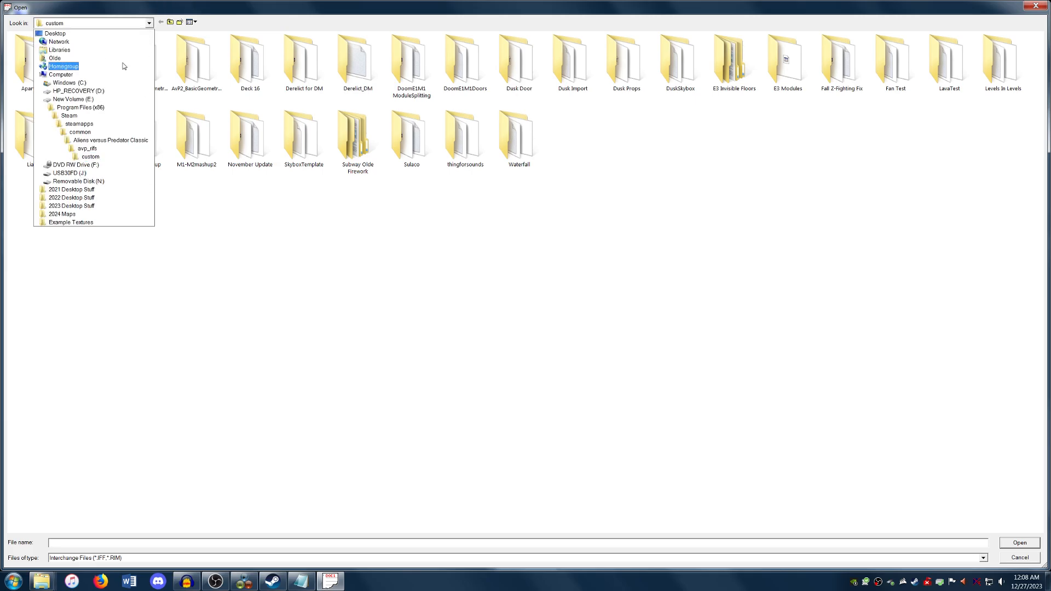
left_click(113, 83)
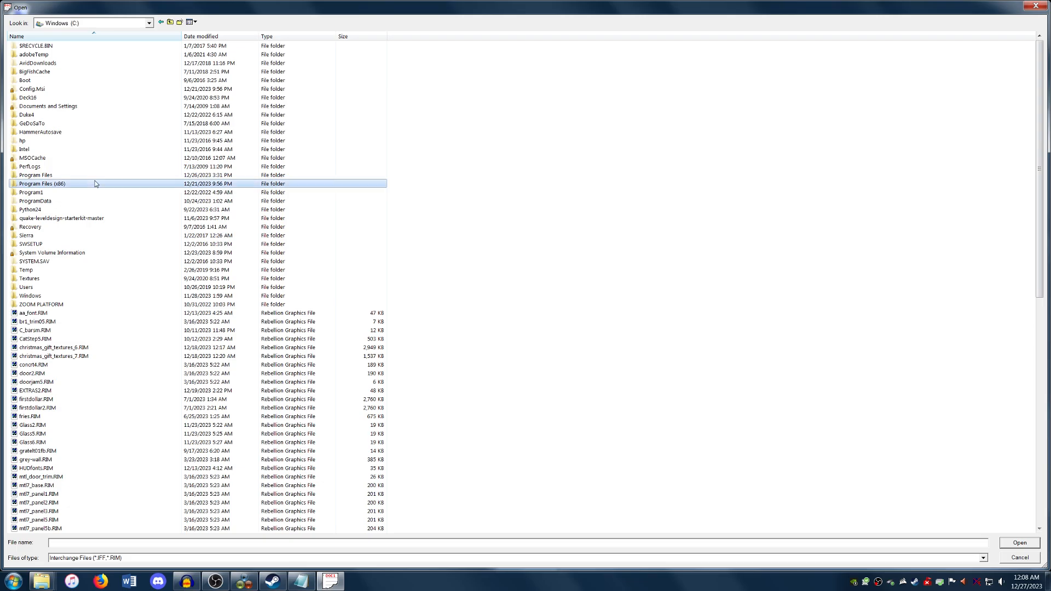
double_click(96, 184)
left_click(99, 170)
key("f")
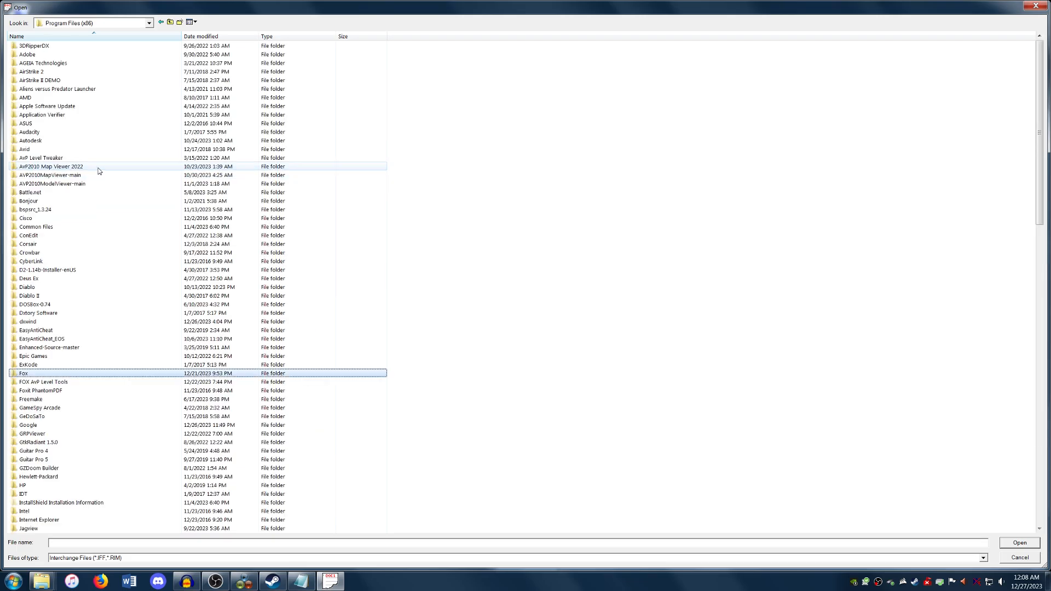
key("Return")
key("a")
key("Return")
key("a")
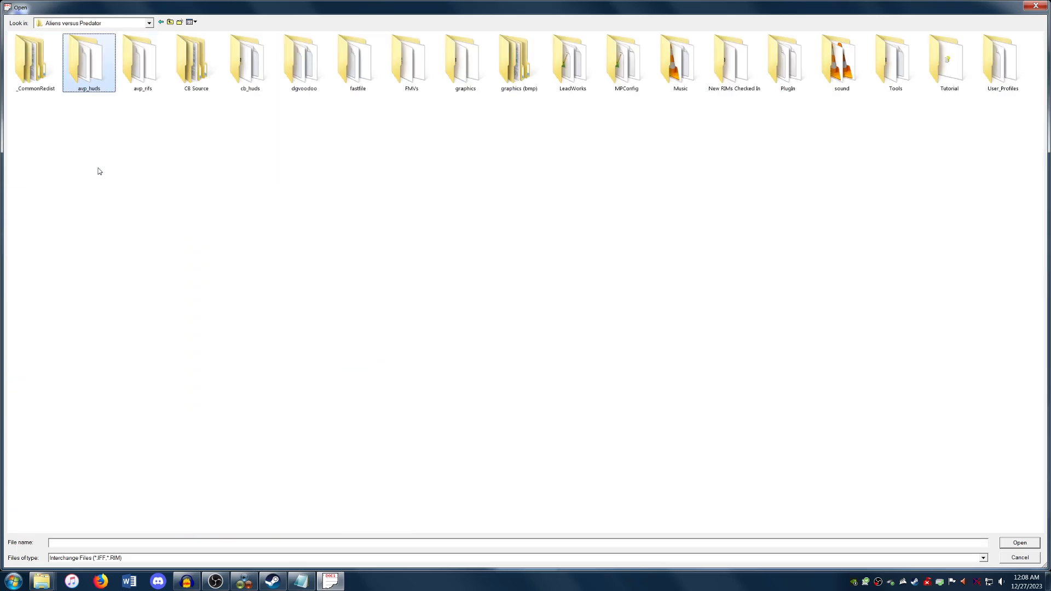
Open the graphics\Envrmnts\Example folder in the file dialog
key("g")
key("Return")
key("c")
key("e")
key("Return")
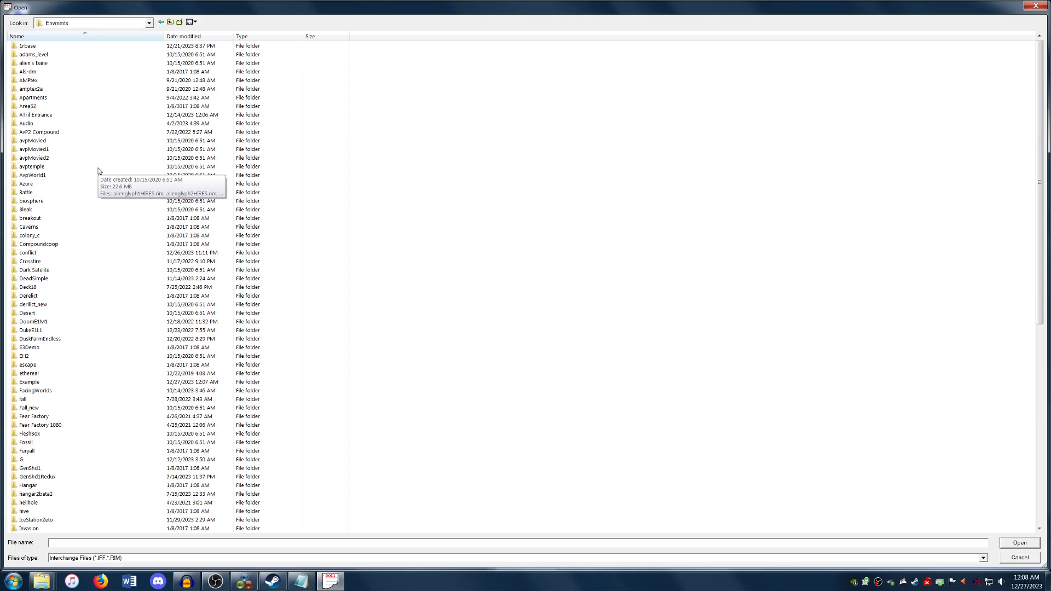
key("e")
key("e")
key("e")
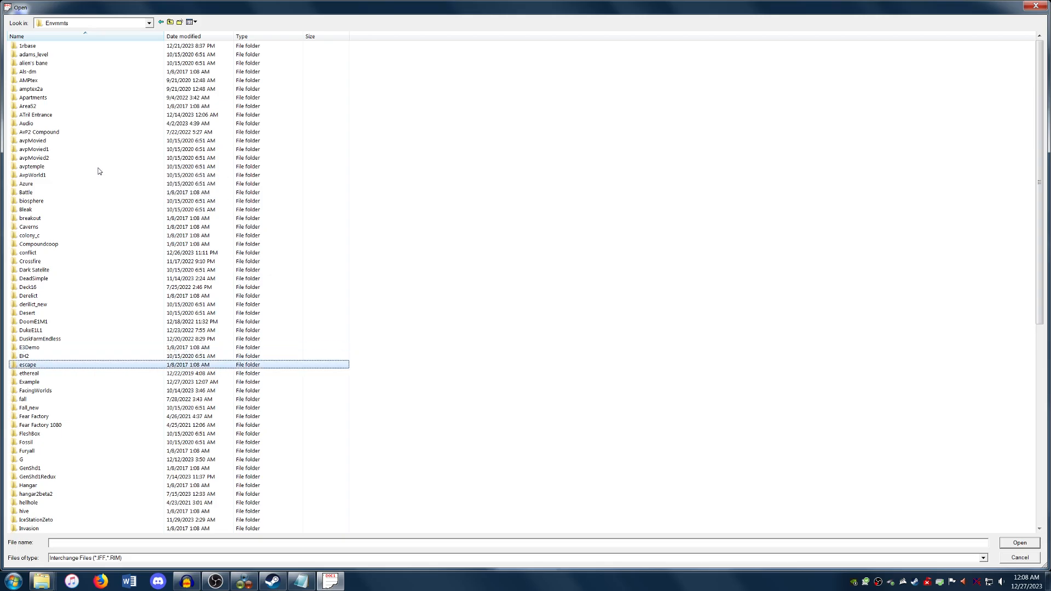
key("e")
key("e")
key("Return")
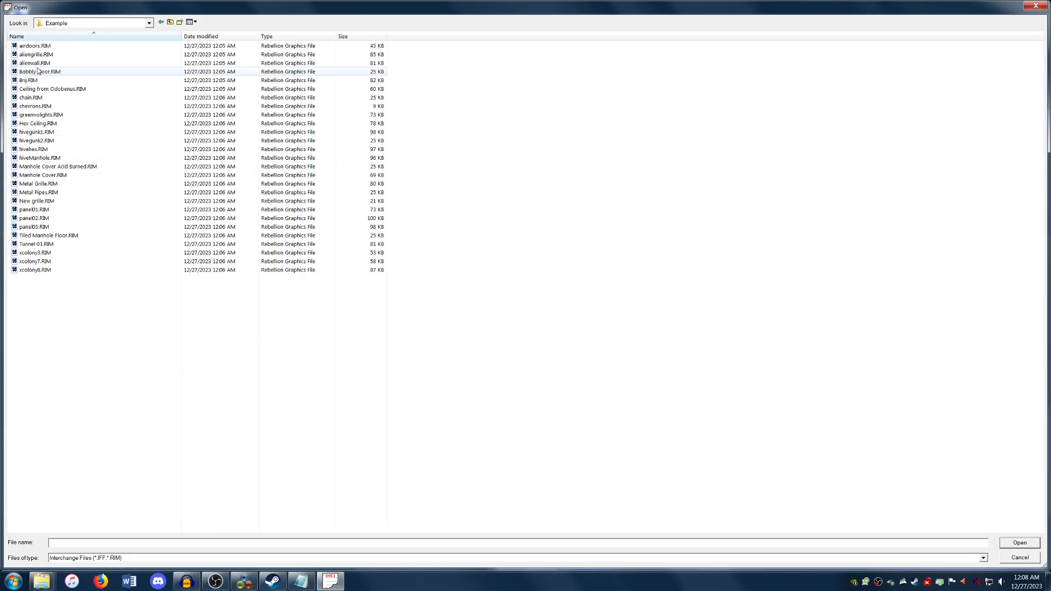
Add all RIM files from airdoors.RIM through xcolony8.RIM to the example level, check the list's end, and finish editing bitmaps
left_click(57, 47)
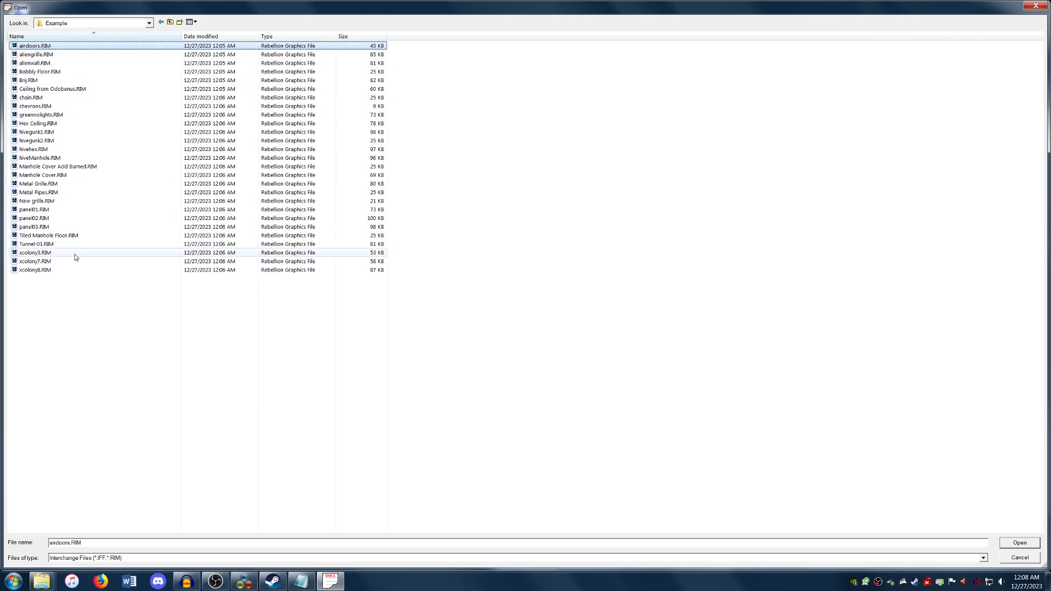
left_click(73, 270, "shift")
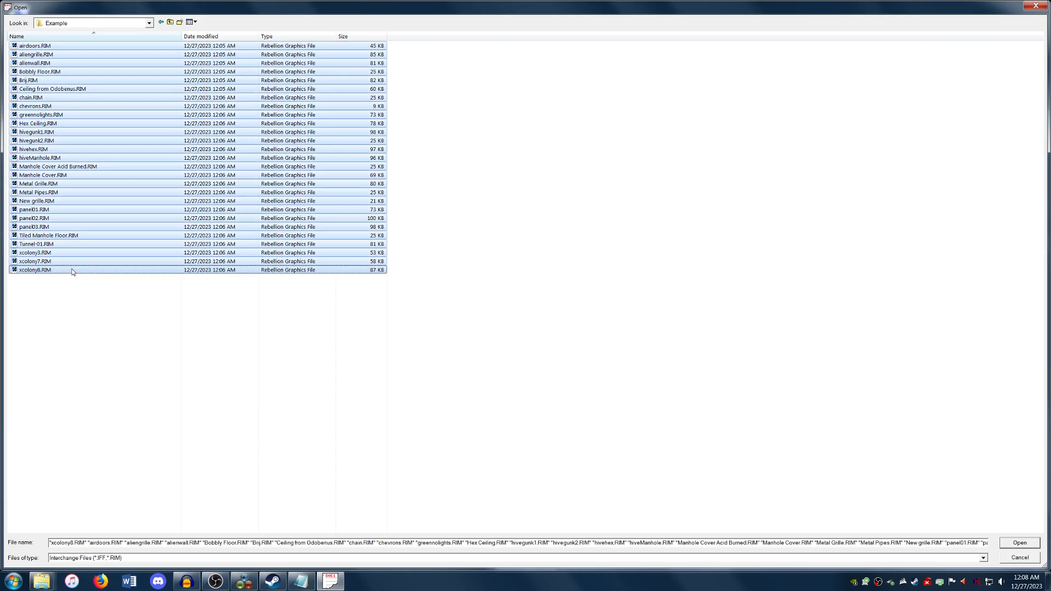
key("Return")
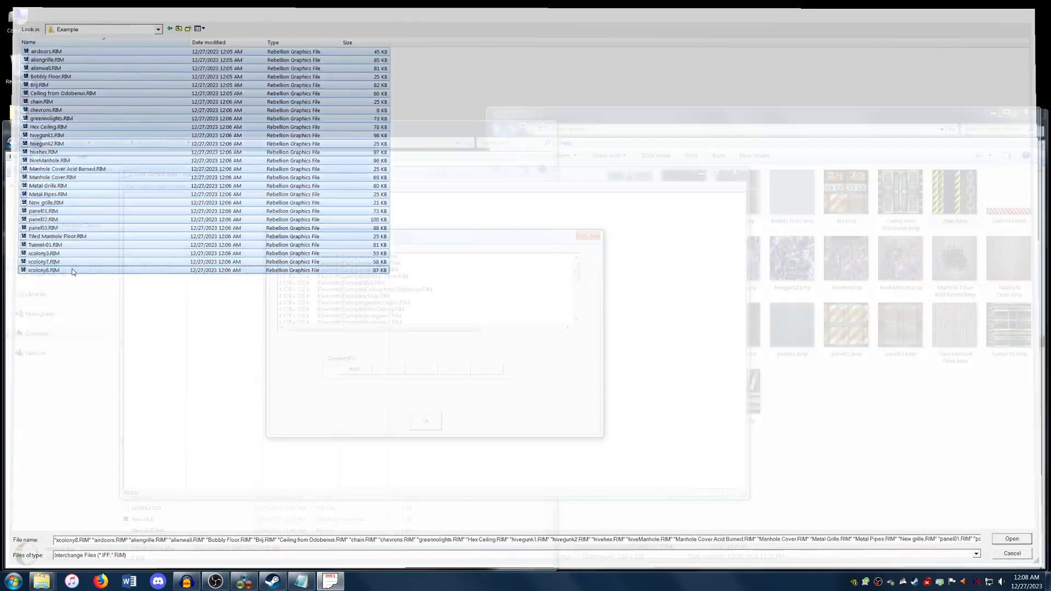
left_click_drag(576, 272, 579, 305)
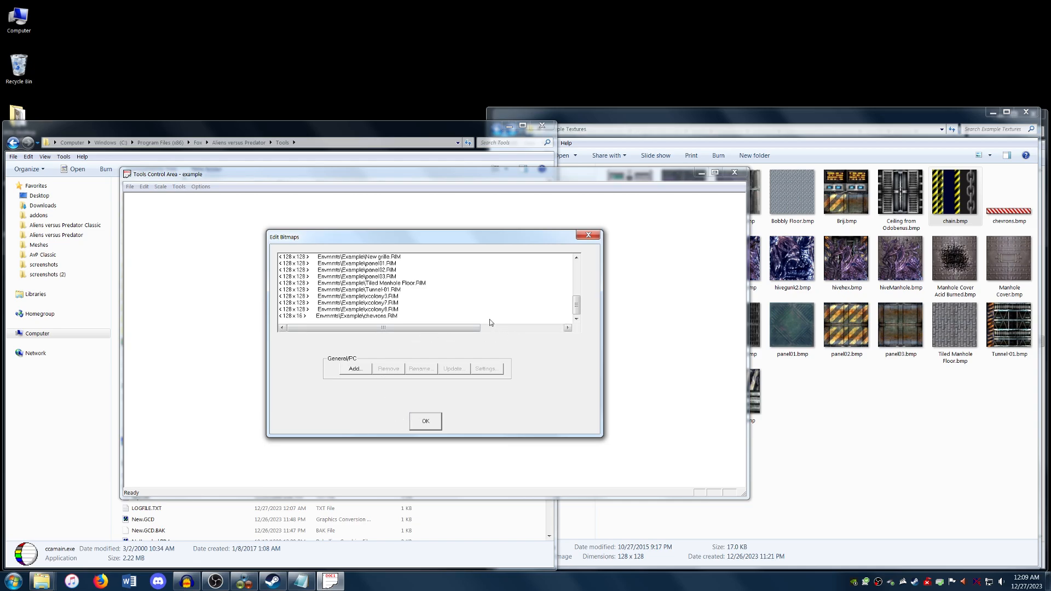
left_click(415, 317)
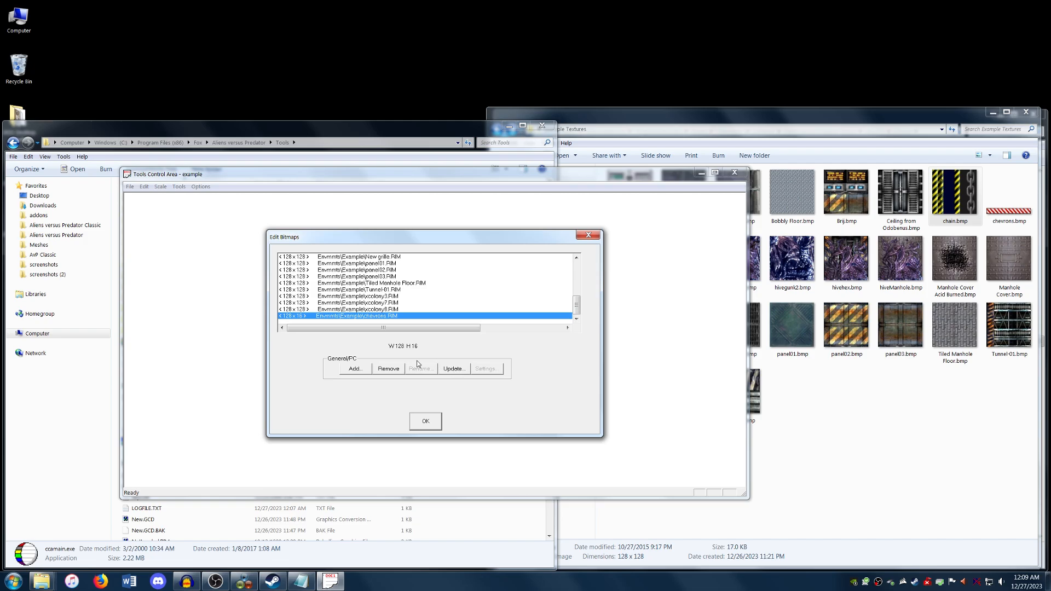
left_click(426, 421)
Save the example level and close Tools Control Area
left_click(132, 188)
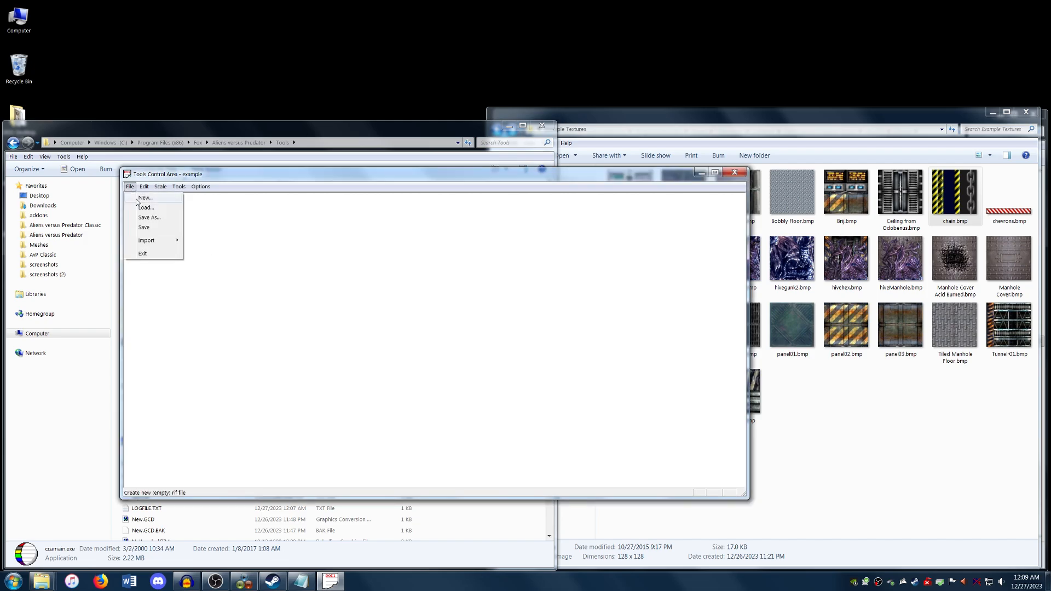
left_click(153, 228)
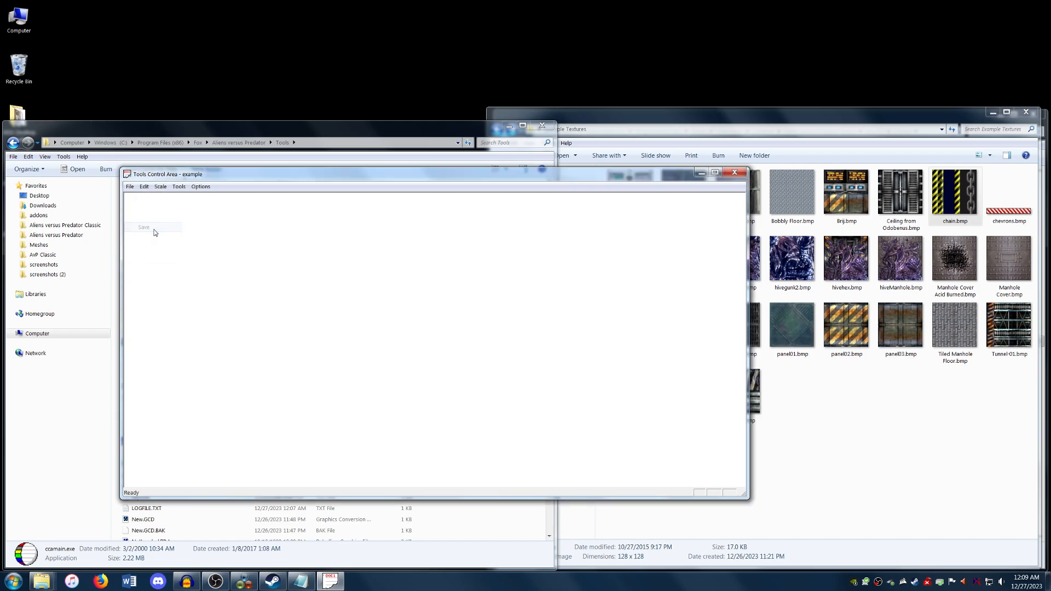
left_click(734, 173)
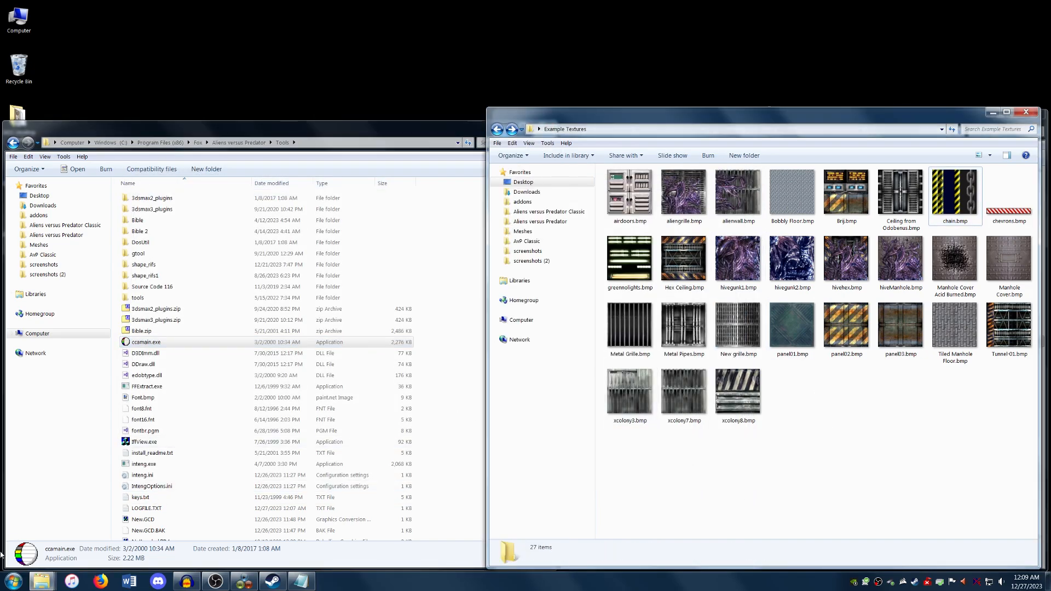
Switch to the custom folder and open example.RIF in the level editor
mouse_move(41, 580)
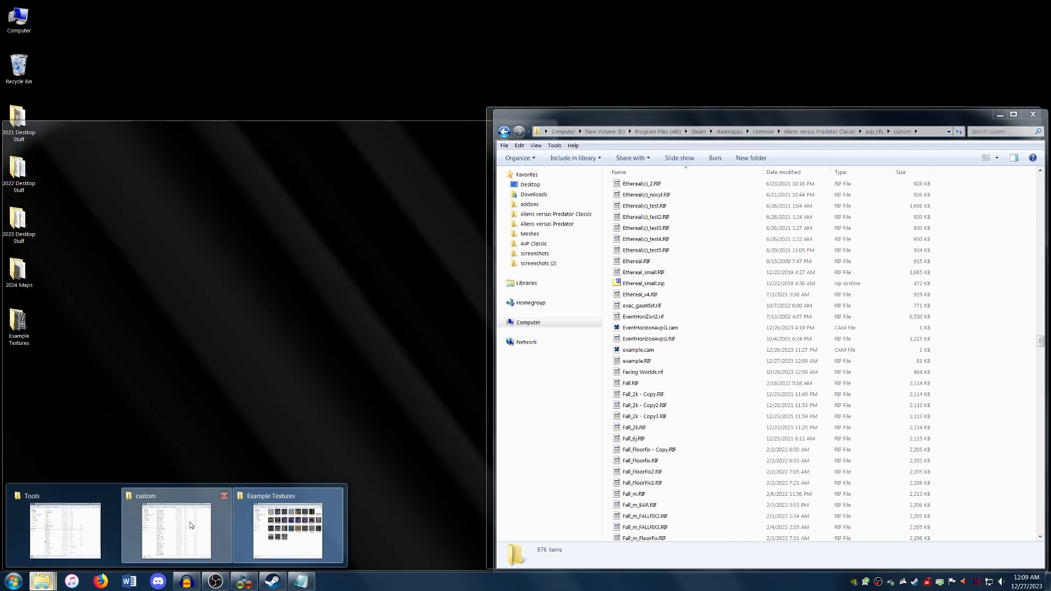
left_click(191, 525)
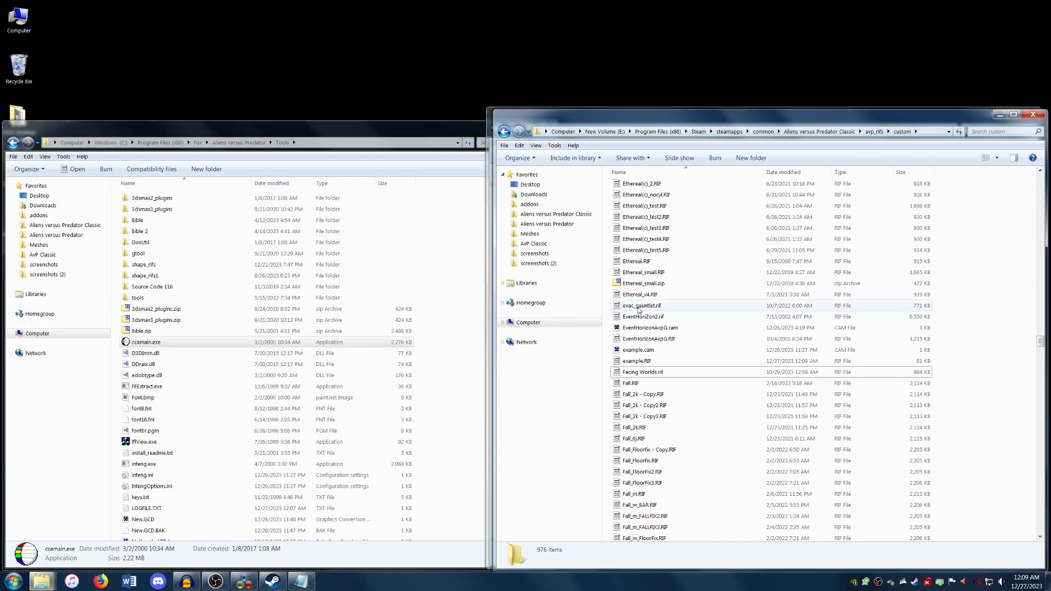
left_click(646, 364)
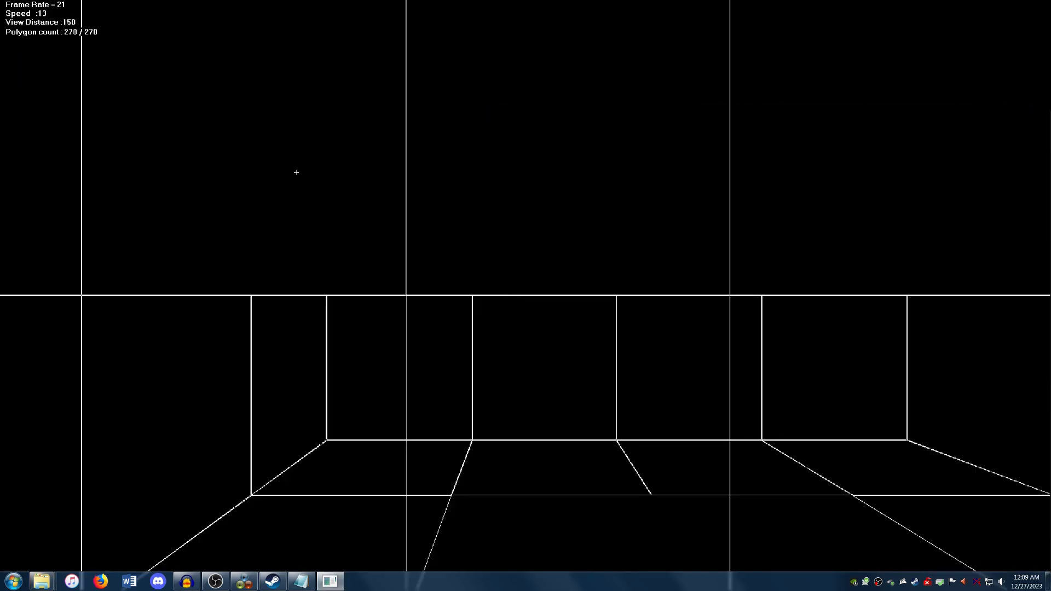
Examine the level's wireframe from above and inspect individual modules
key("Down")
key("Page_Up")
key("Down")
key("Page_Down")
key("Down")
key("Page_Down")
left_click(714, 328)
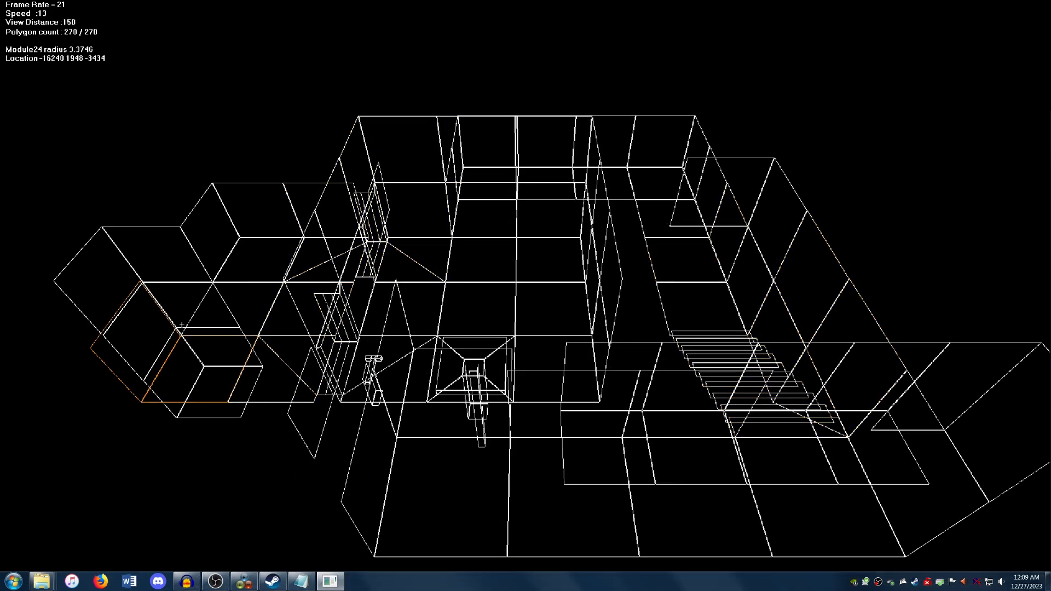
key("Up")
key("Up")
left_click(478, 478)
key("Down")
key("Down")
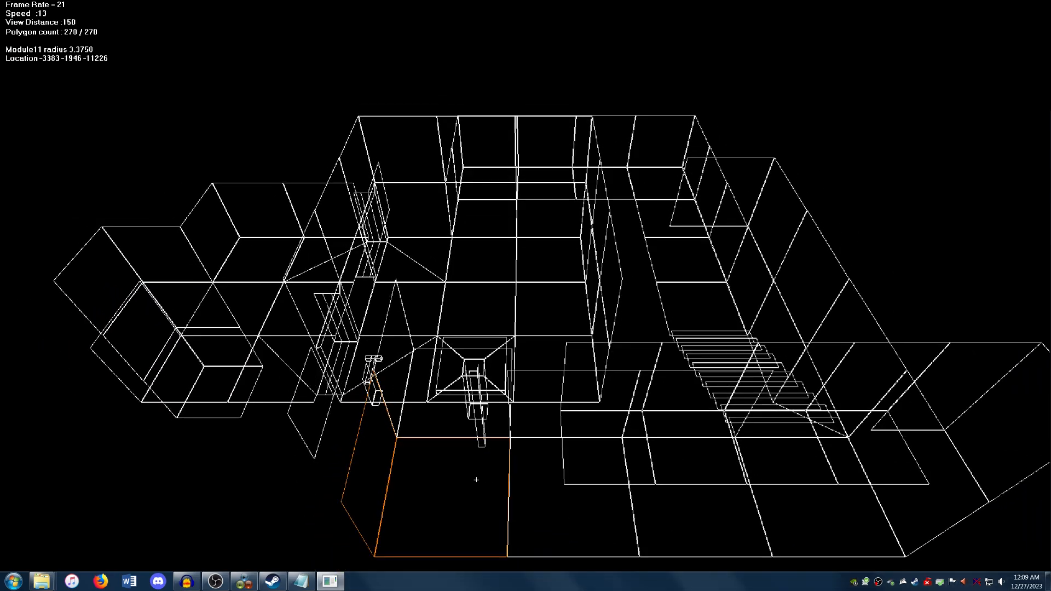
key("Page_Down")
key("Up")
Enter Module Linking mode, examine which modules are linked to the selected near floor module, and leave the mode
right_click(277, 345)
left_click(27, 4)
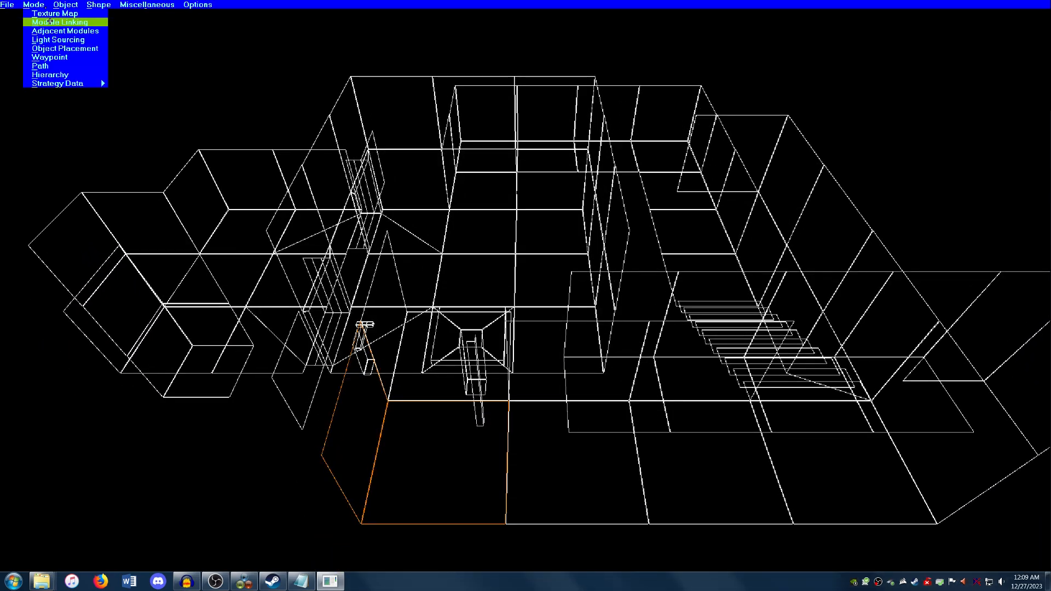
left_click(61, 22)
left_click(465, 477)
key("Page_Up")
key("Up")
key("Page_Up")
key("Up")
key("Right")
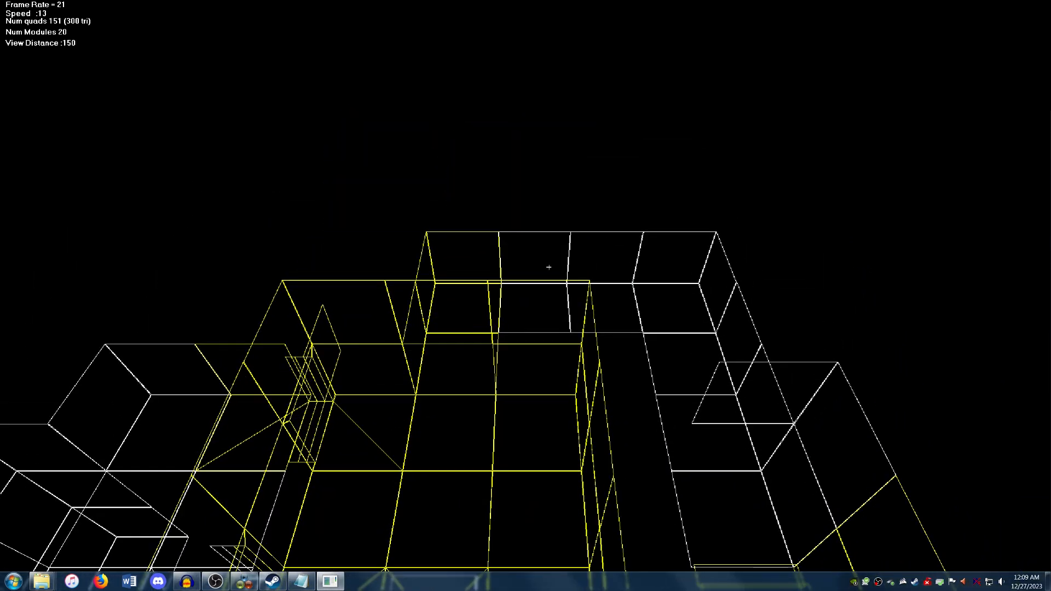
key("Down")
key("Left")
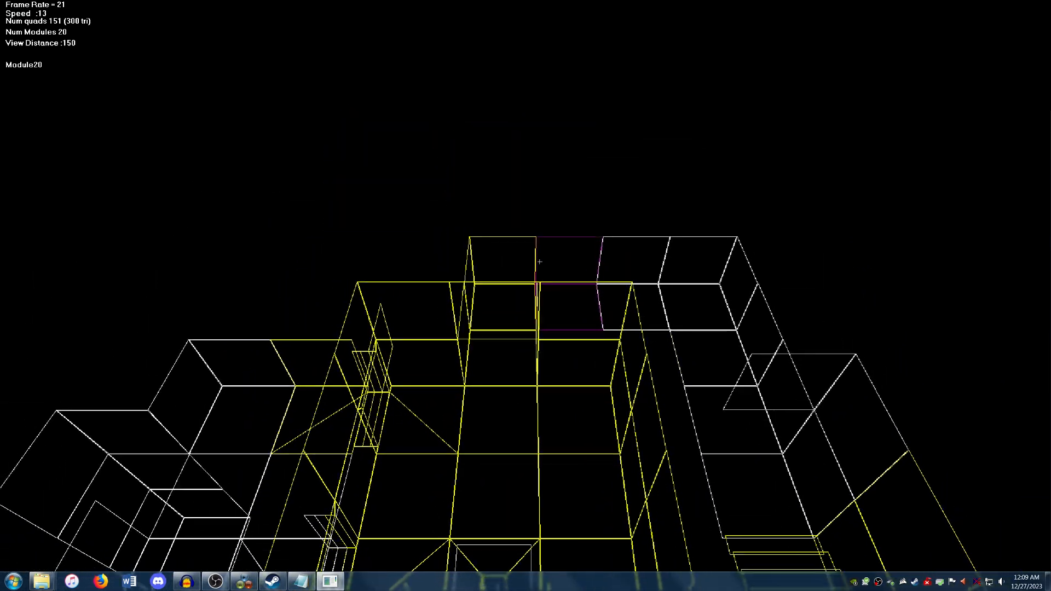
key("Right")
key("Page_Down")
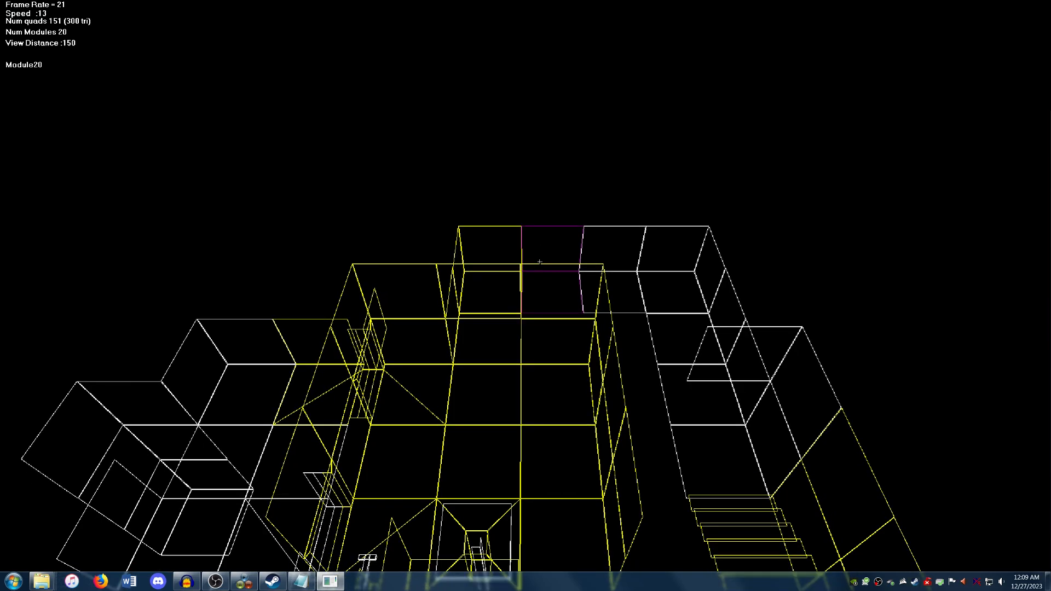
key("Down")
key("Left")
key("Up")
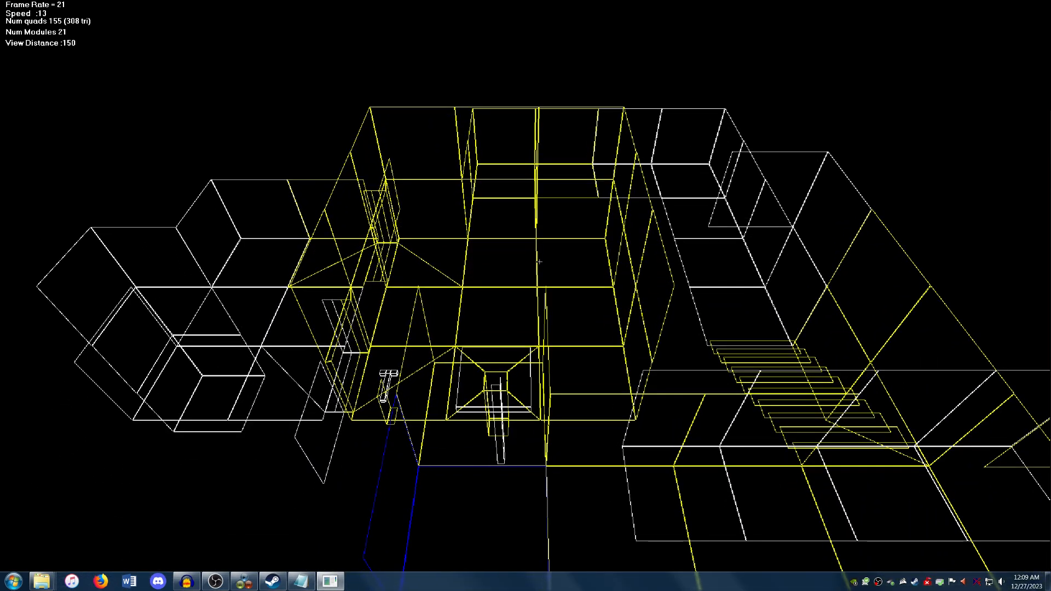
mouse_move(125, 3)
left_click(223, 5)
left_click(227, 12)
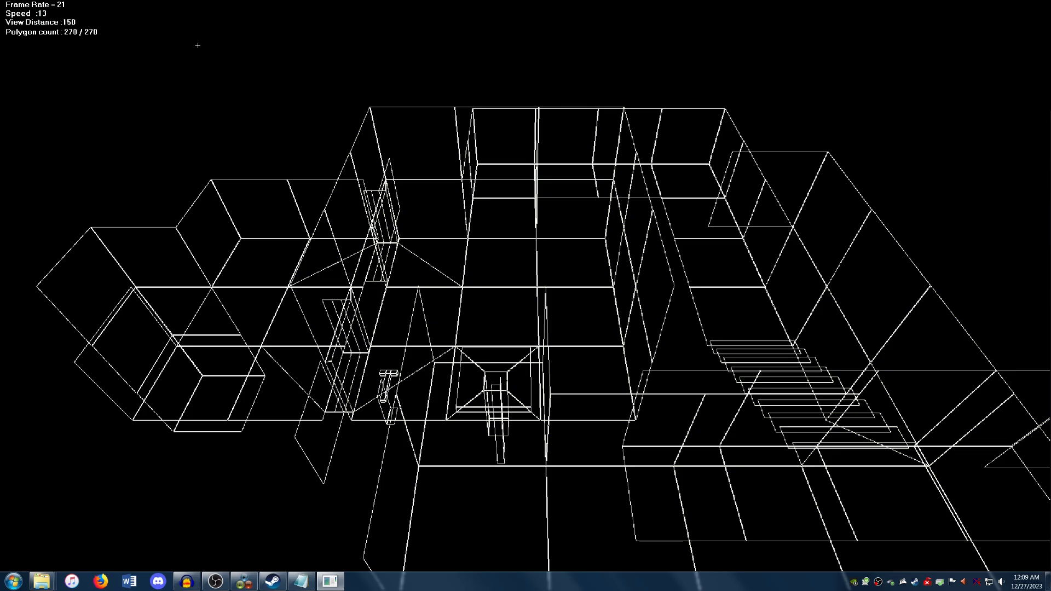
Switch the level editor to Texture Map mode
key("Up")
key("Up")
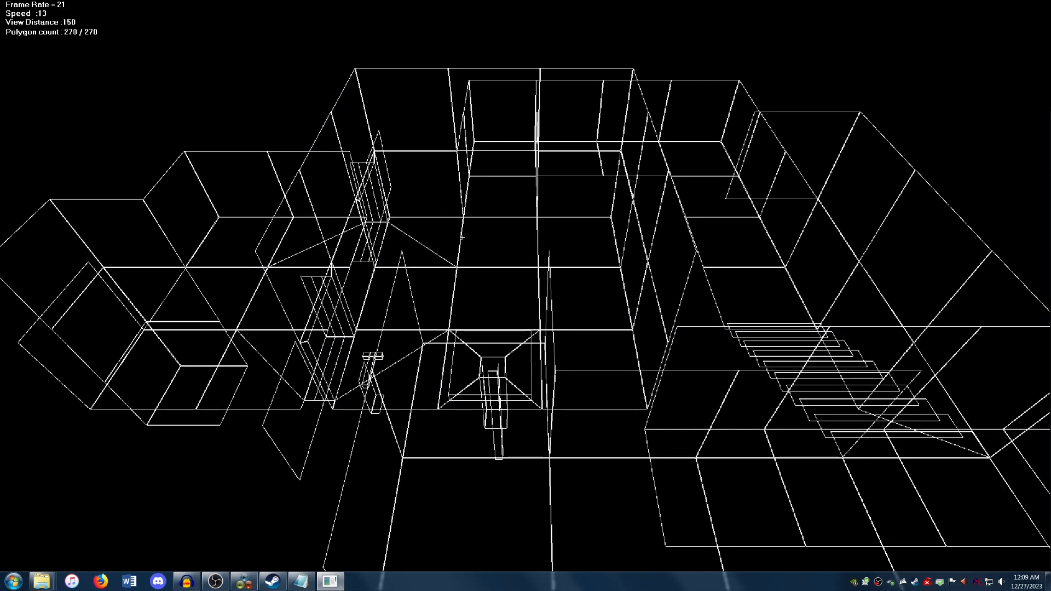
mouse_move(241, 3)
left_click(30, 4)
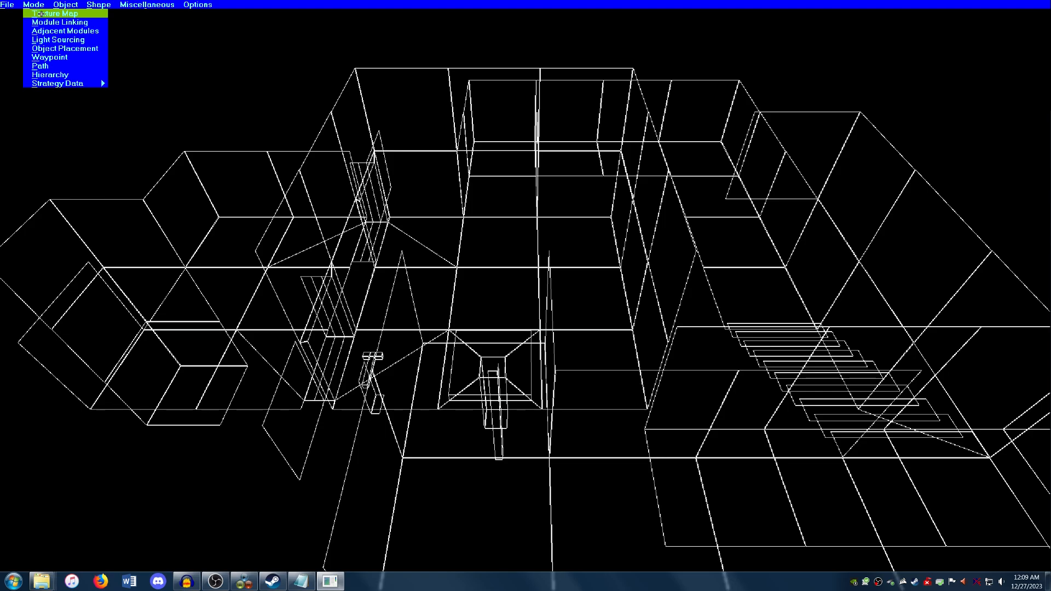
left_click(58, 14)
Move inside the large room and look over its untextured walls, floor and doorways
key("Up")
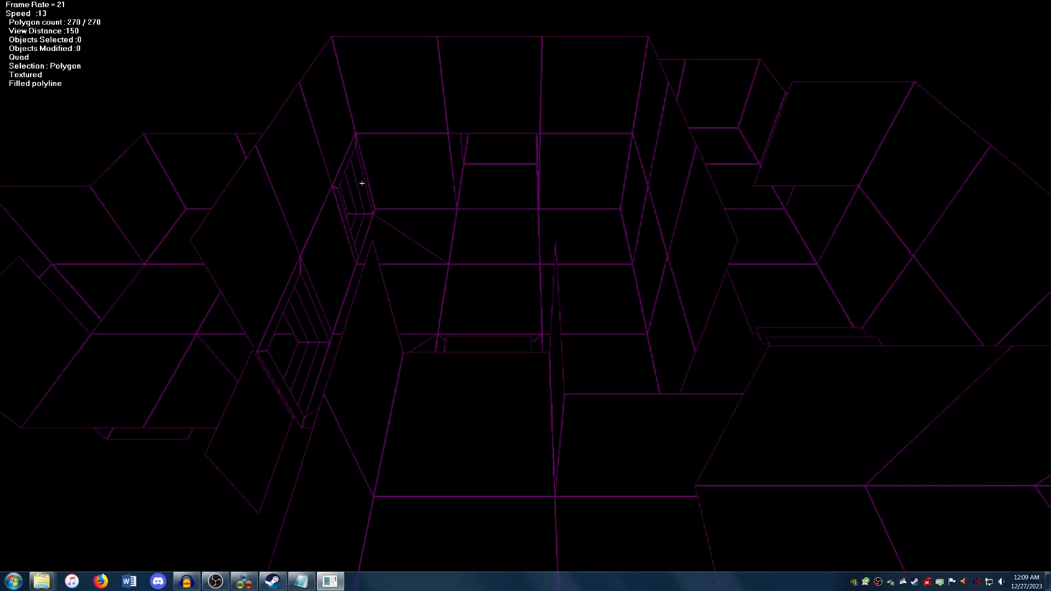
key("Page_Down")
key("Up")
key("Page_Up")
key("Down")
key("Up")
key("Right")
key("Up")
key("Right")
key("Page_Down")
key("Up")
key("Right")
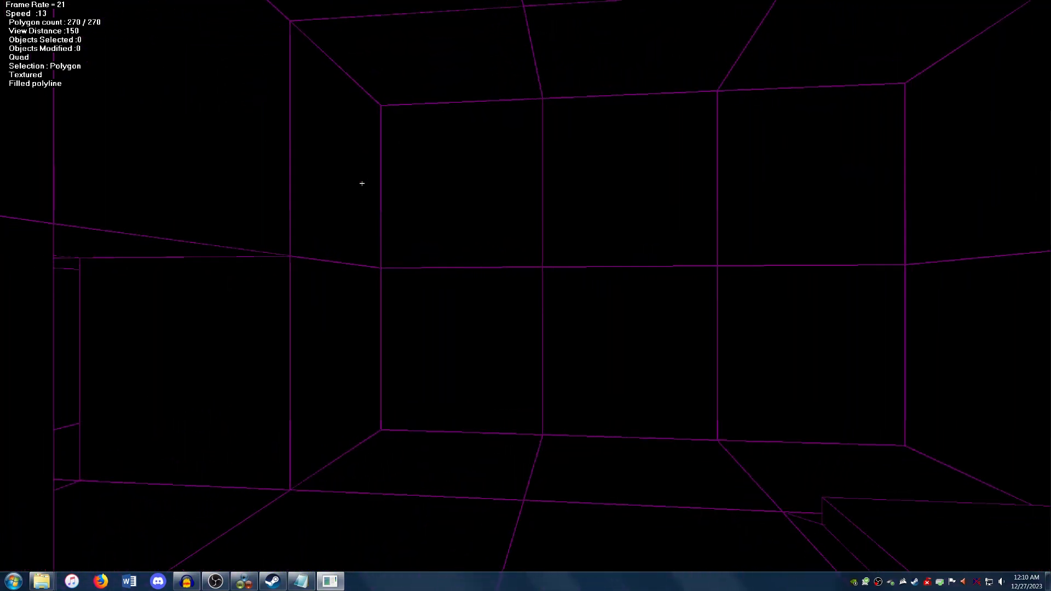
key("Right")
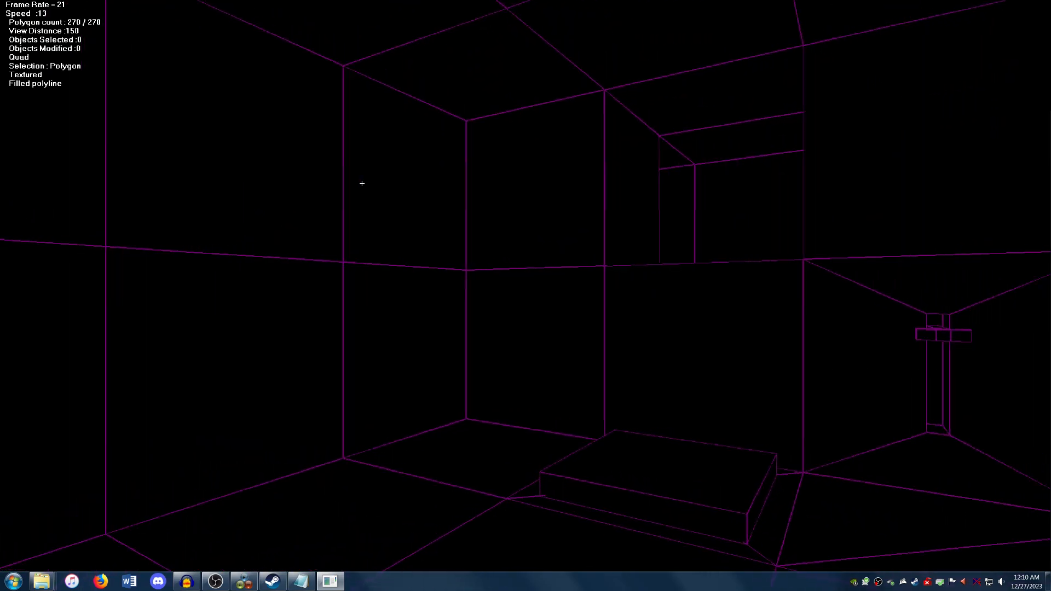
key("Left")
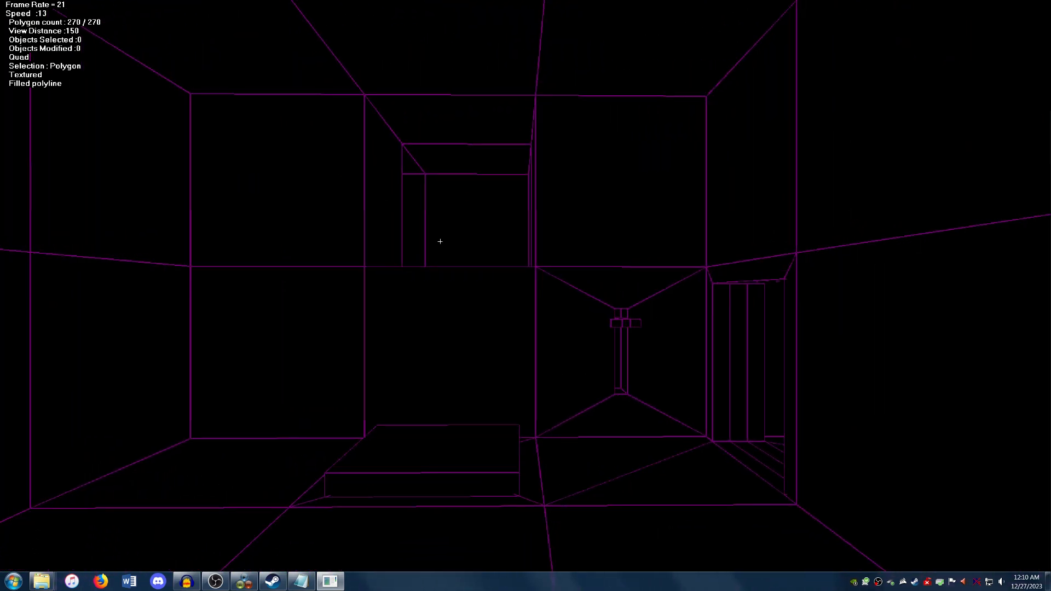
Open the texture palette without a polygon selected, look over the imported textures, and pick the Hex Ceiling texture
right_click(422, 259)
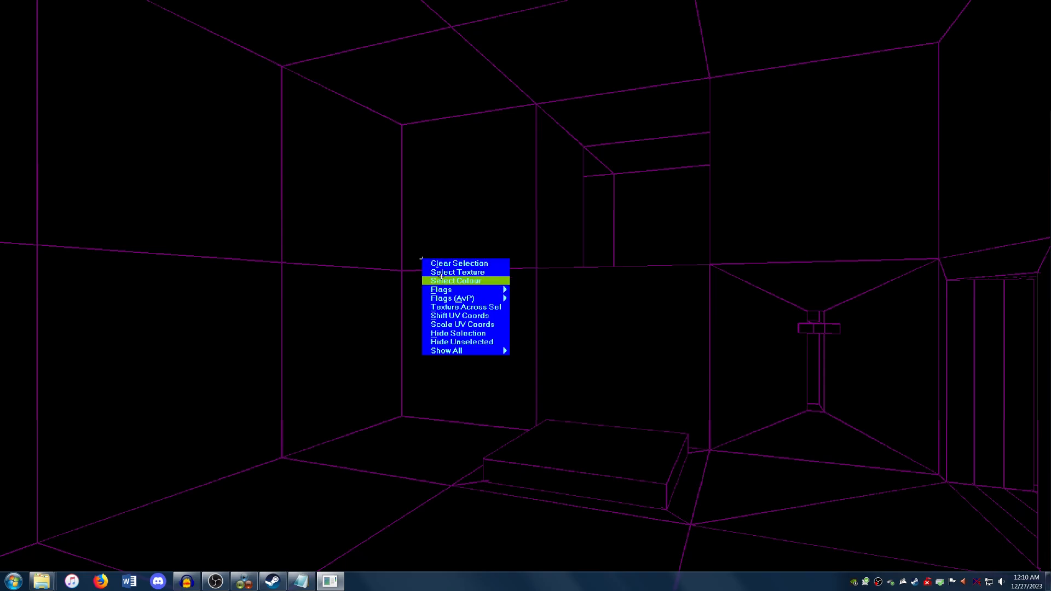
left_click(442, 272)
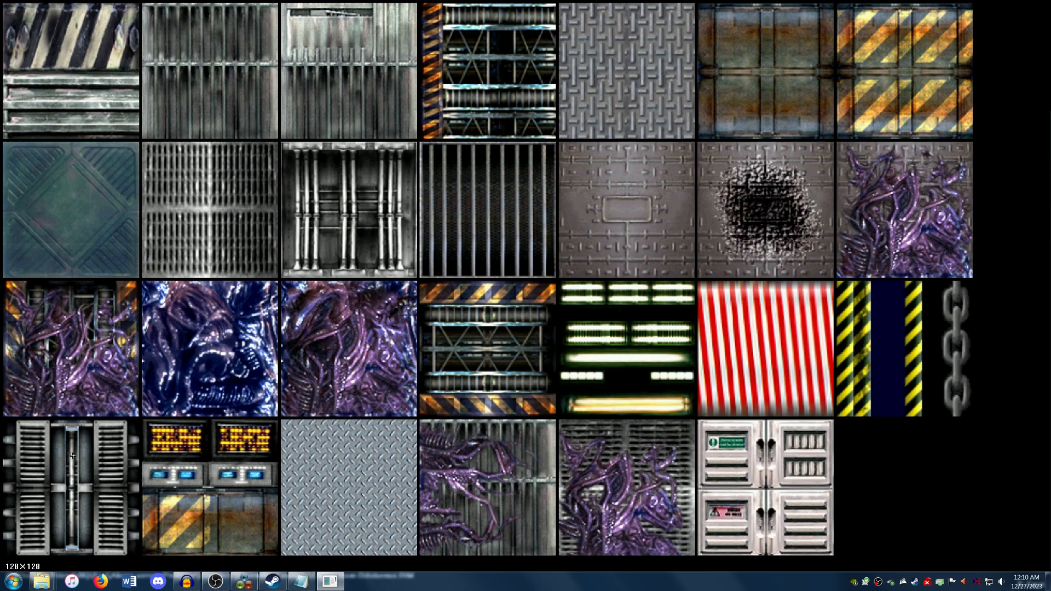
left_click(516, 348)
Apply the rusty panel03 texture to the lower wall polygon left of the square doorway, using that polygon as the mapping plane
key("Up")
key("Down")
key("Left")
key("Left")
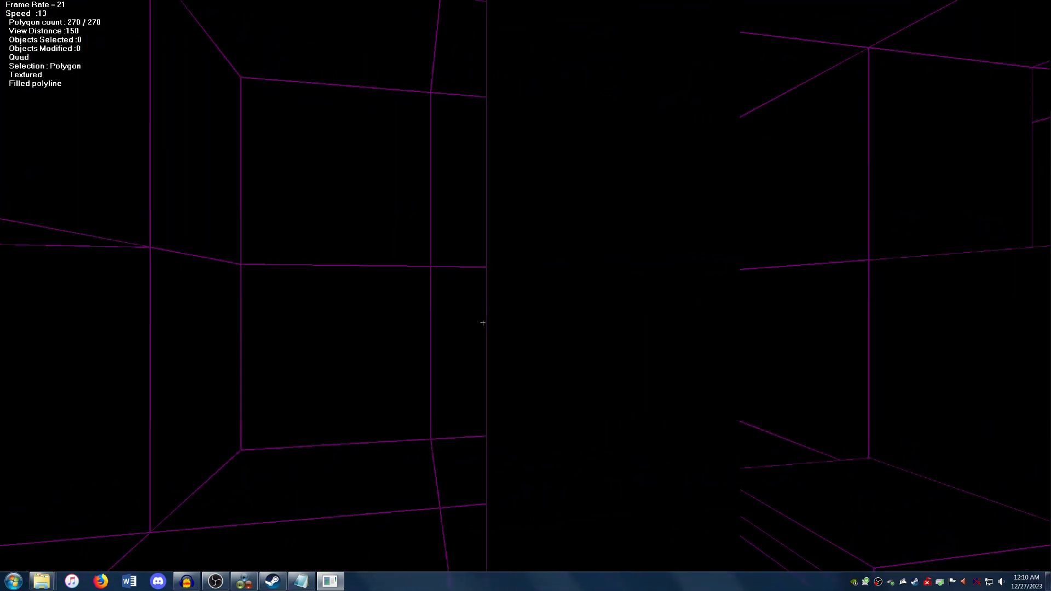
key("Left")
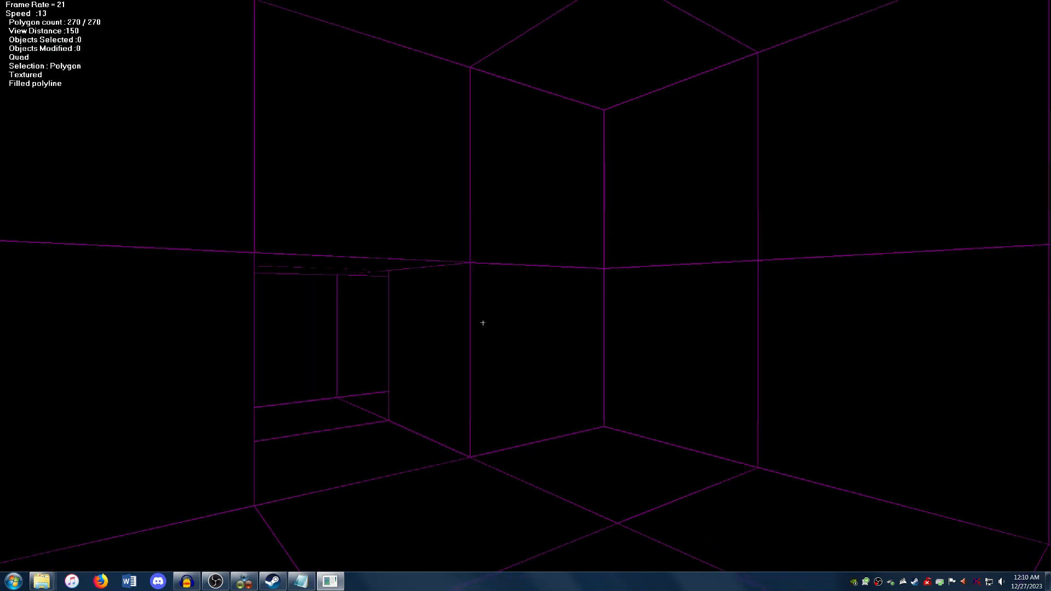
key("Left")
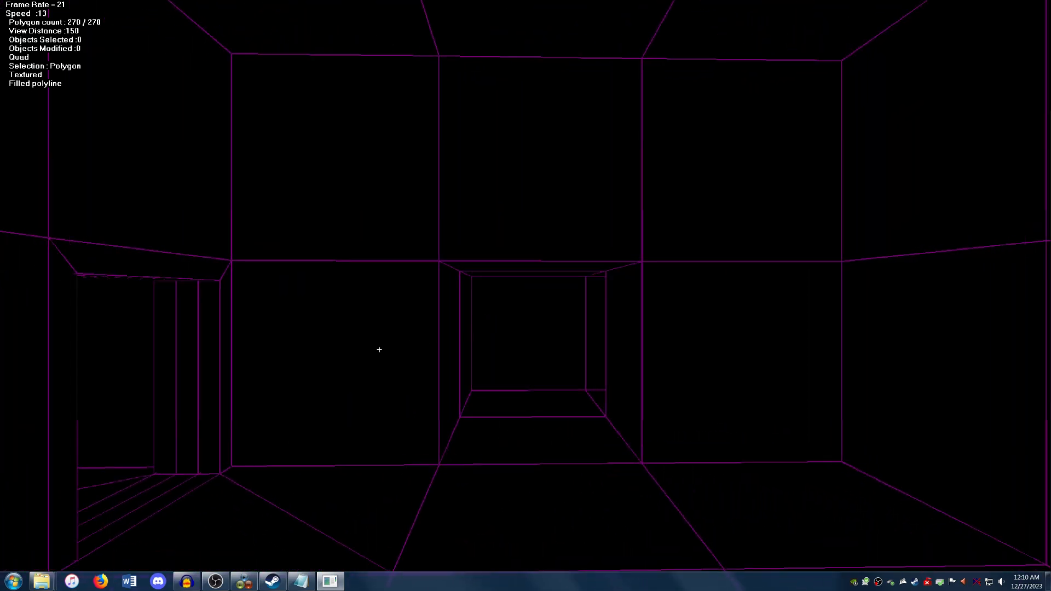
left_click(344, 334)
right_click(344, 335)
left_click(357, 343)
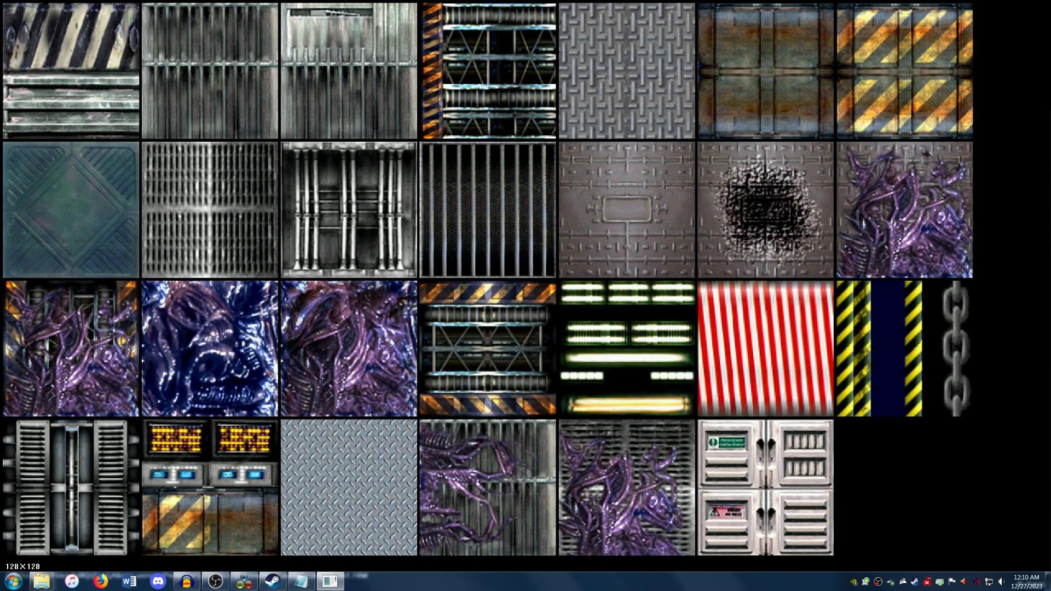
left_click(785, 85)
key("p")
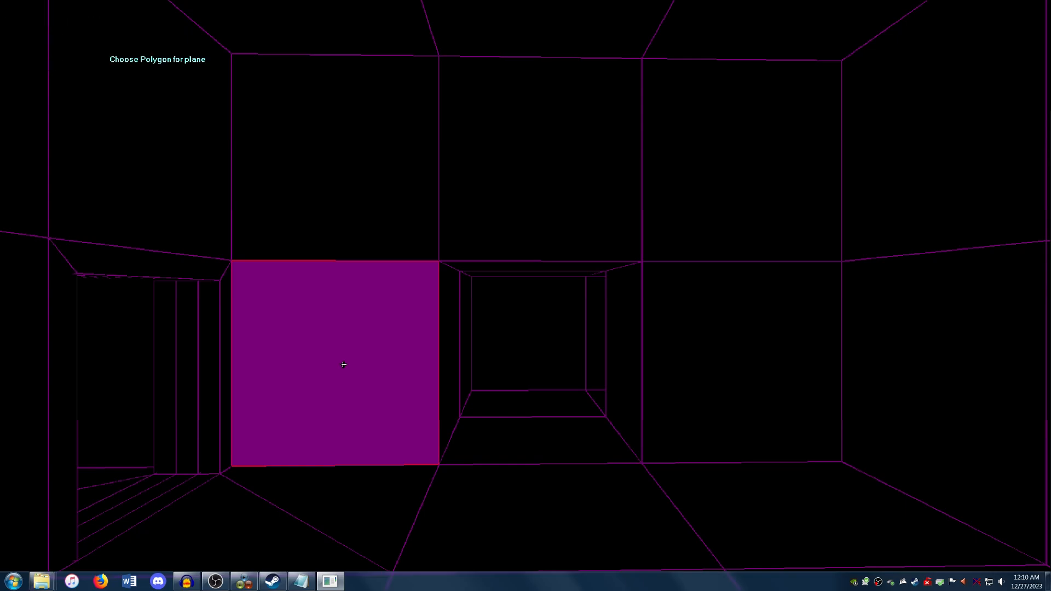
left_click(343, 364)
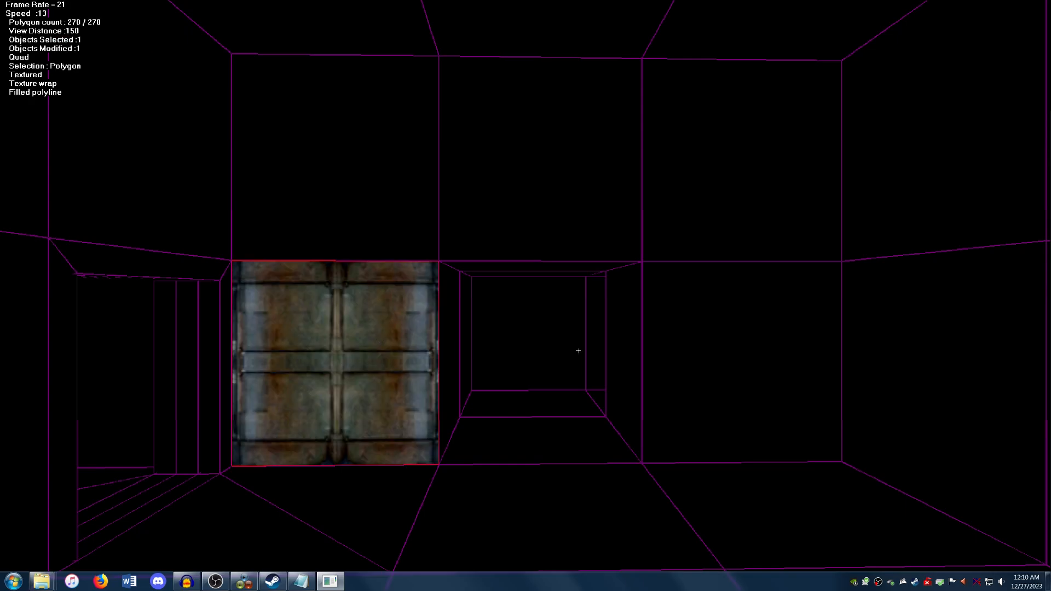
Stretch the rusty panel03 texture across the two lower wall polygons on either side of the square doorway as one selection, then clear the selection
right_click(696, 323)
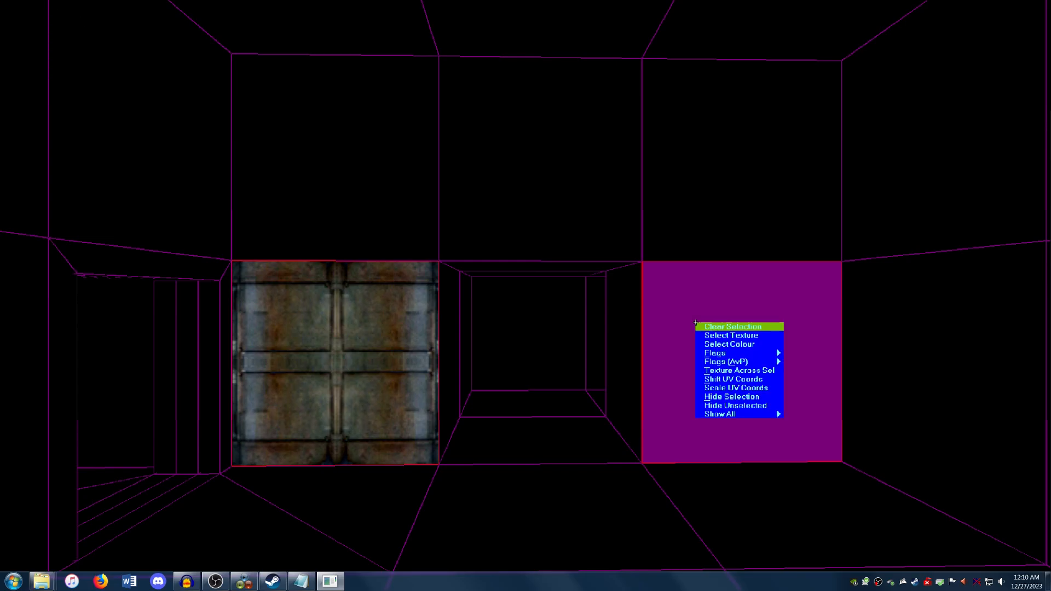
left_click(731, 335)
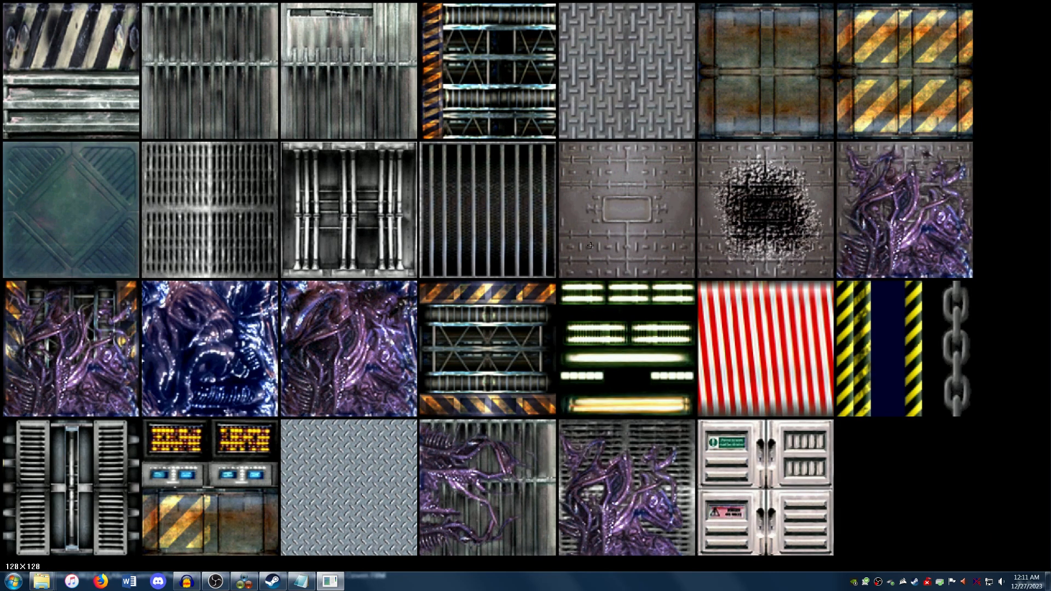
left_click(765, 278)
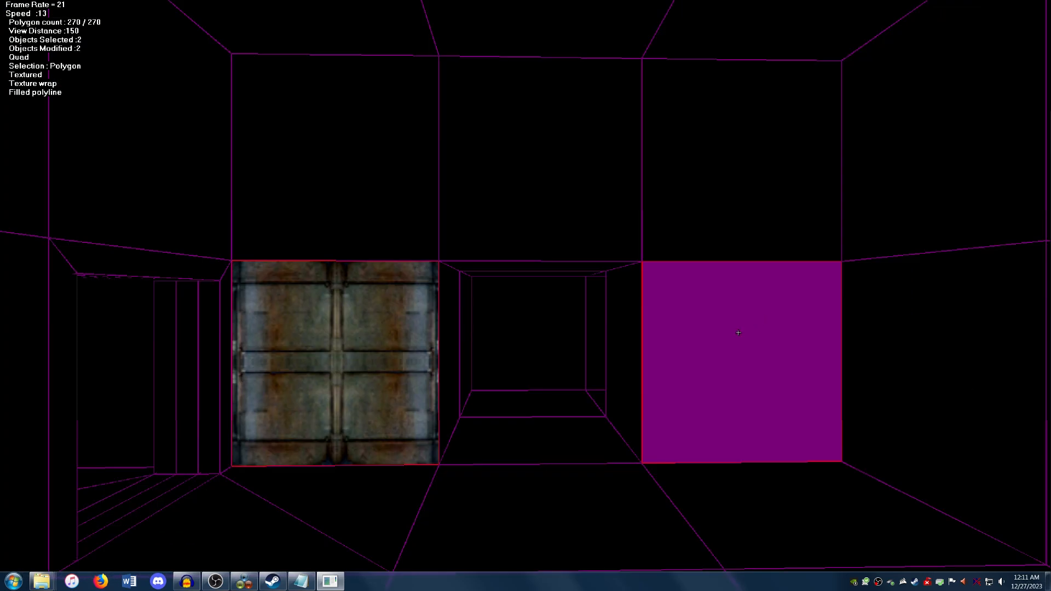
key("t")
right_click(646, 322)
left_click(665, 326)
Fit the rusty panel texture to the lower polygon left of the doorway alone, using itself as the plane, and rotate the texture a quarter turn
left_click(343, 327)
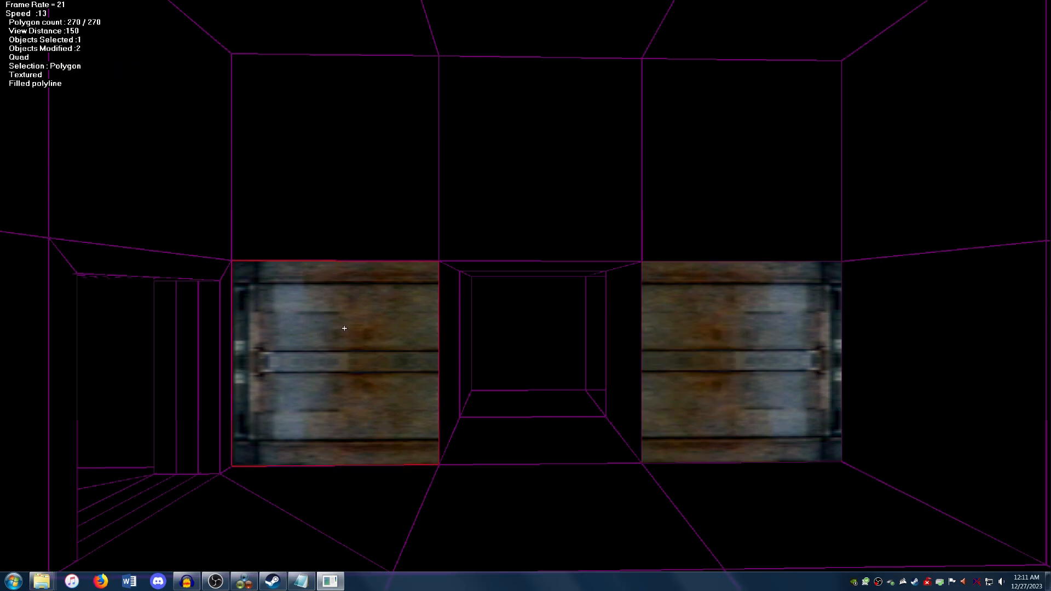
key("w")
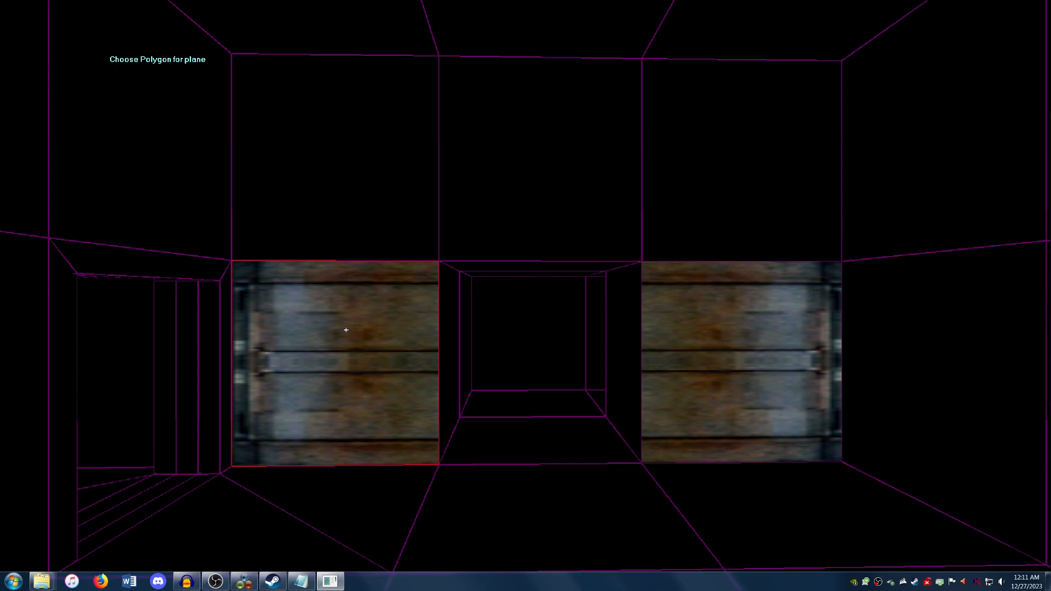
left_click(346, 330)
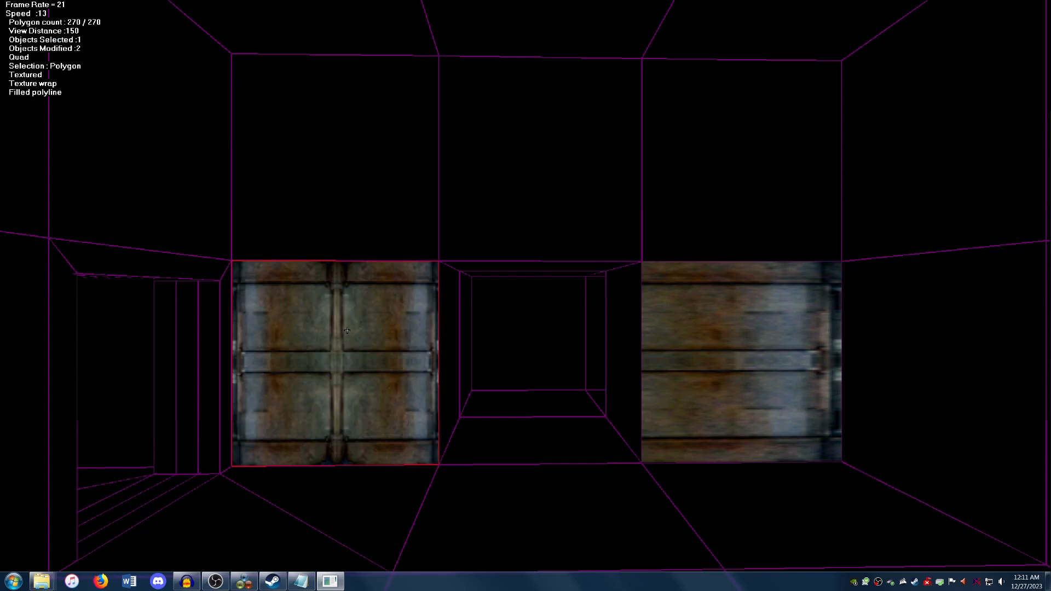
key("r")
key("r")
key("r")
key("r")
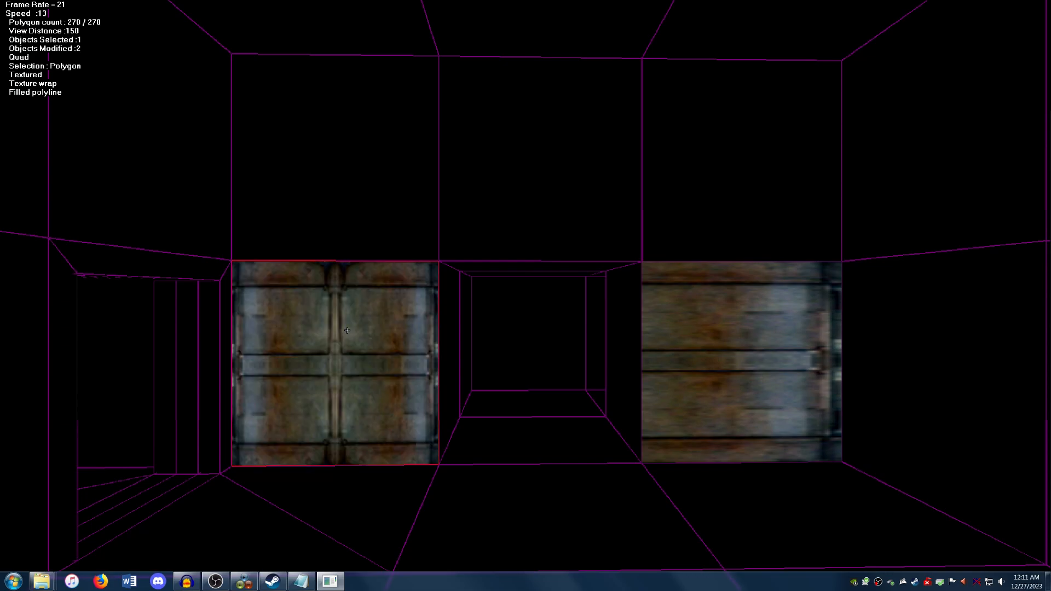
right_click(349, 329)
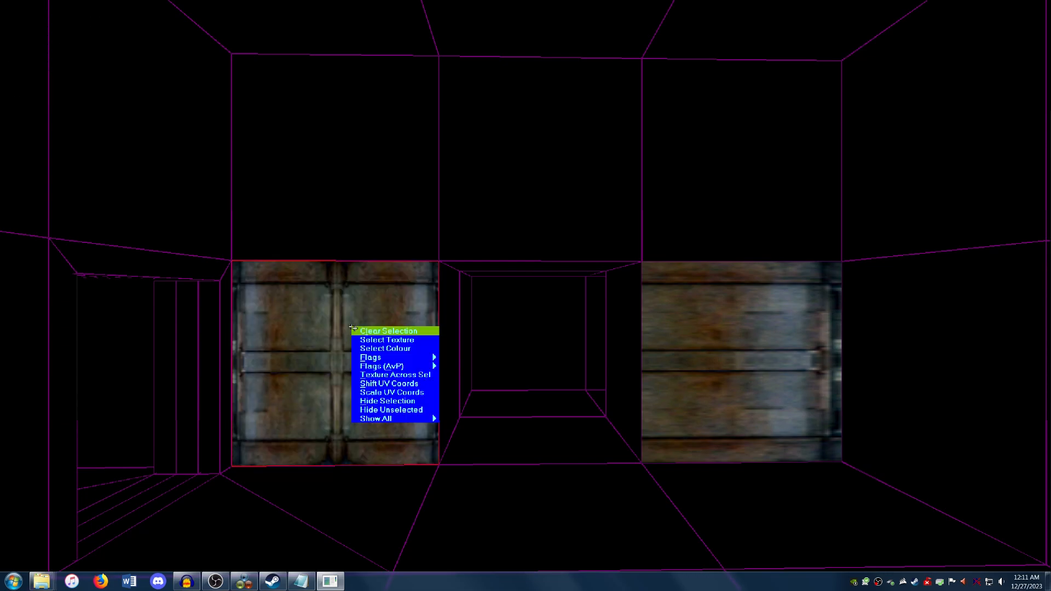
key("Escape")
key("r")
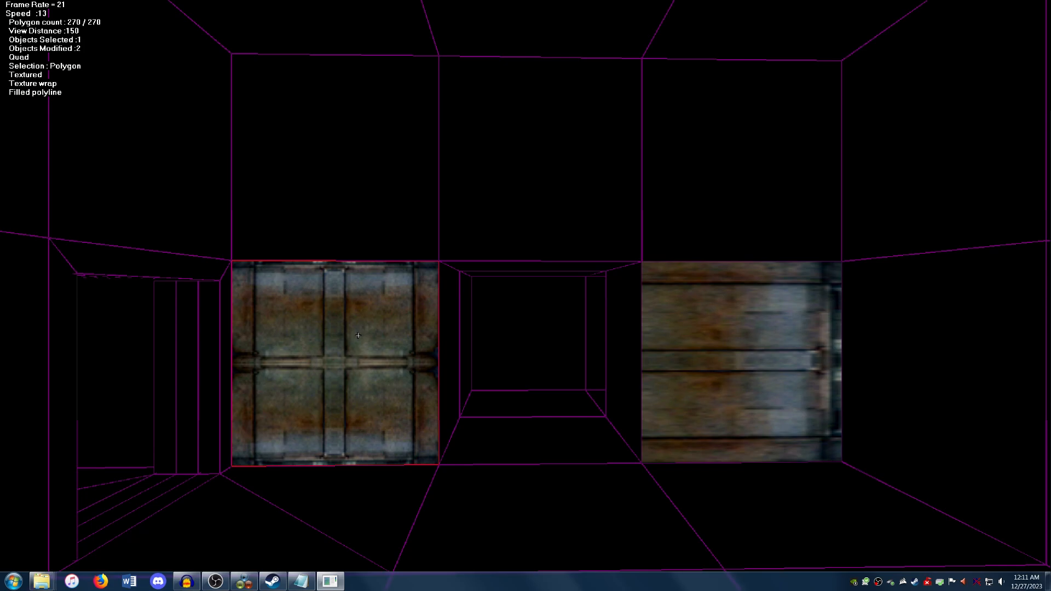
Fit the same rotated panel texture to the lower polygon right of the doorway, using that polygon as the plane, and clear the selection
right_click(359, 334)
left_click(364, 338)
left_click(706, 349)
key("w")
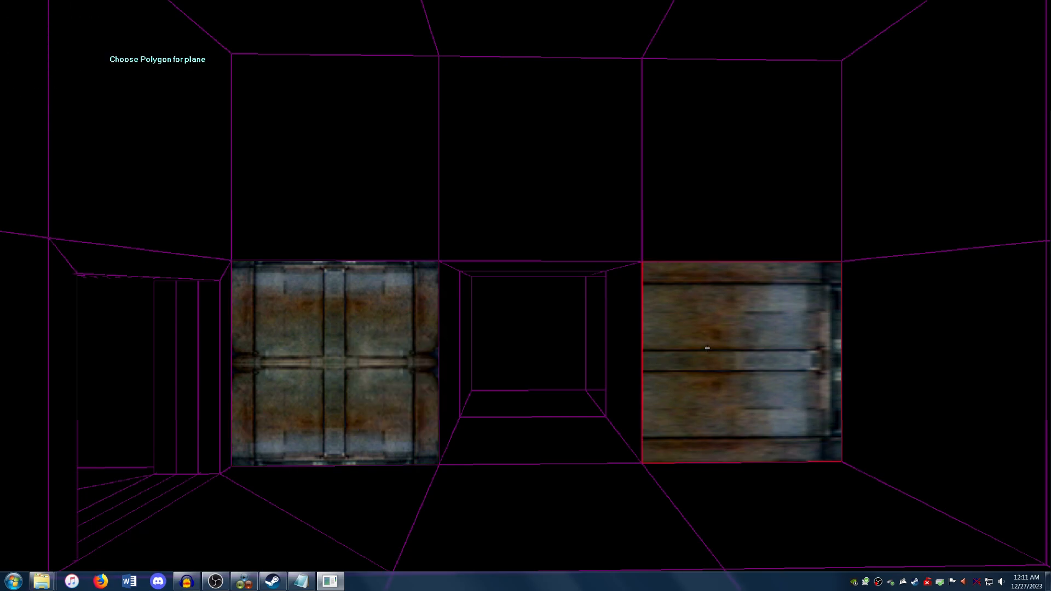
left_click(707, 349)
key("Escape")
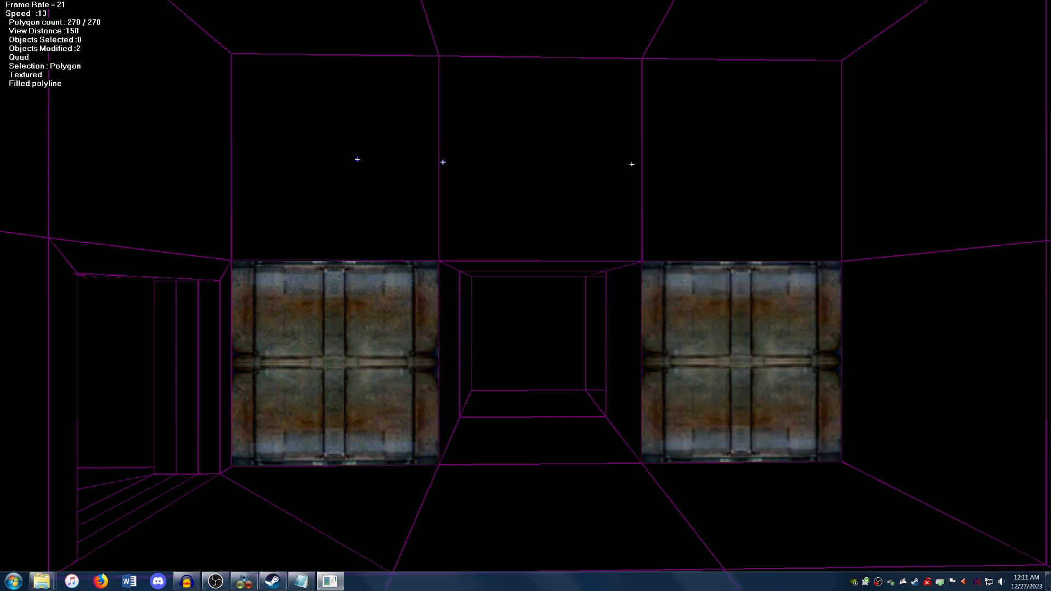
Wrap the rusty panel texture once across the three upper wall polygons, with the middle one as the plane, and clear the selection
left_click_drag(357, 159, 694, 163)
key("w")
left_click(548, 165)
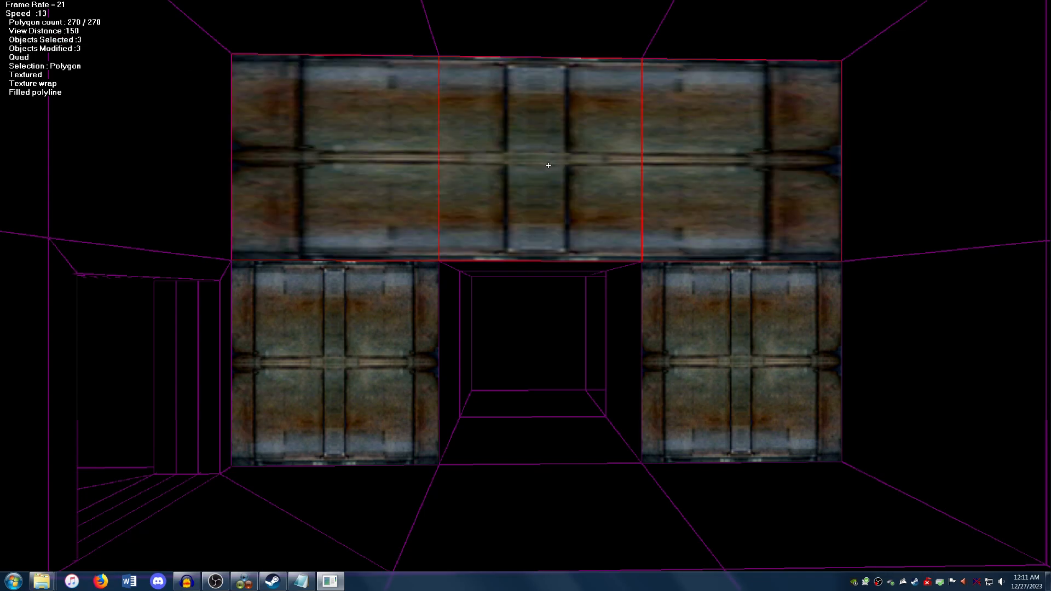
key("Up")
key("Down")
right_click(548, 166)
left_click(549, 166)
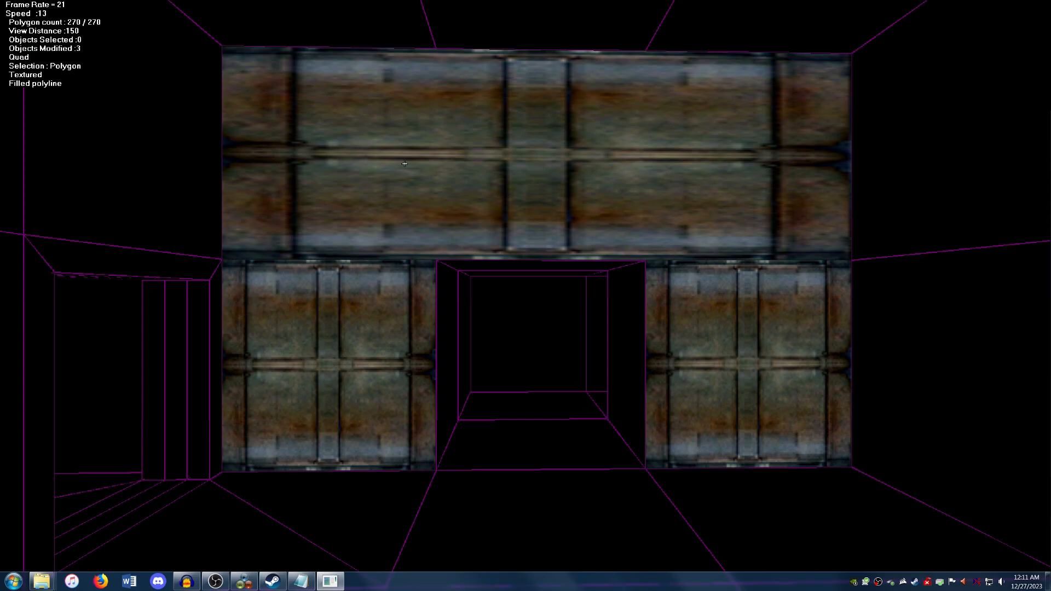
Texture the three upper wall polygons together with 3X1 repeats, using the middle polygon as the plane, and rotate the texture to match the lower panels
left_click_drag(372, 148, 689, 161)
right_click(499, 166)
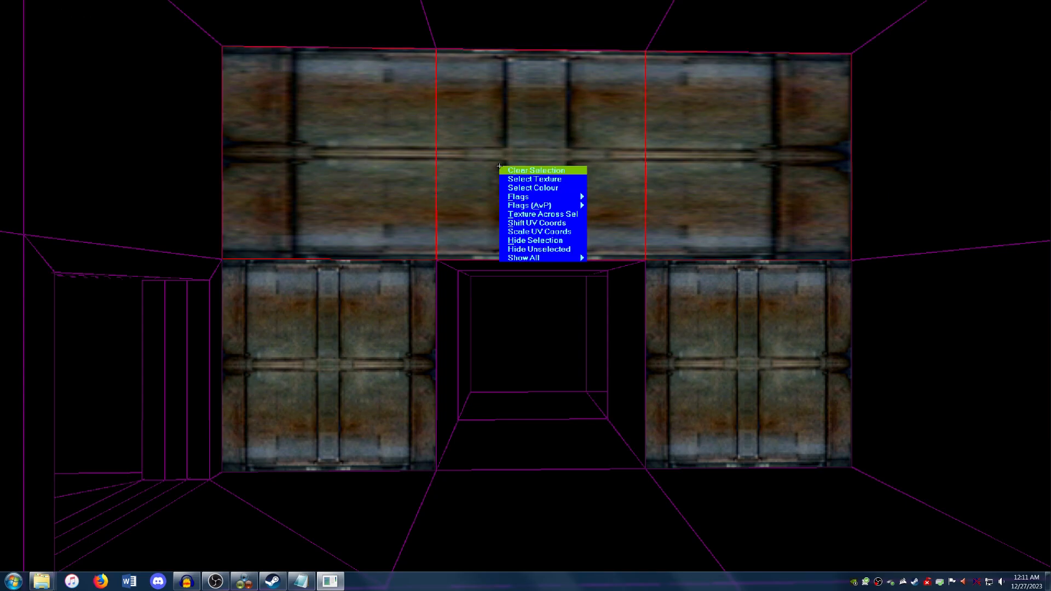
left_click(510, 175)
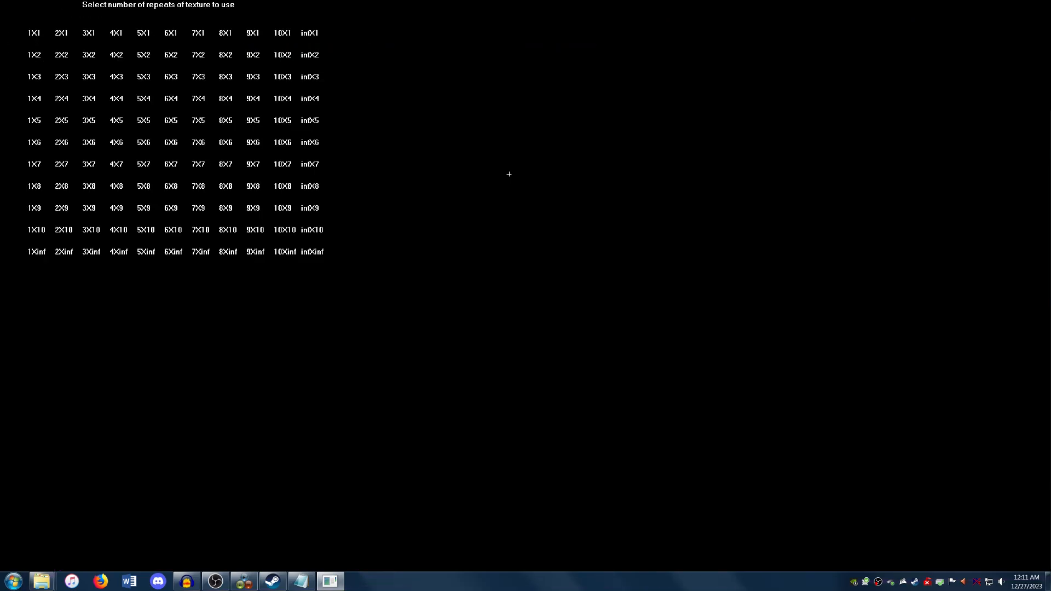
left_click(89, 33)
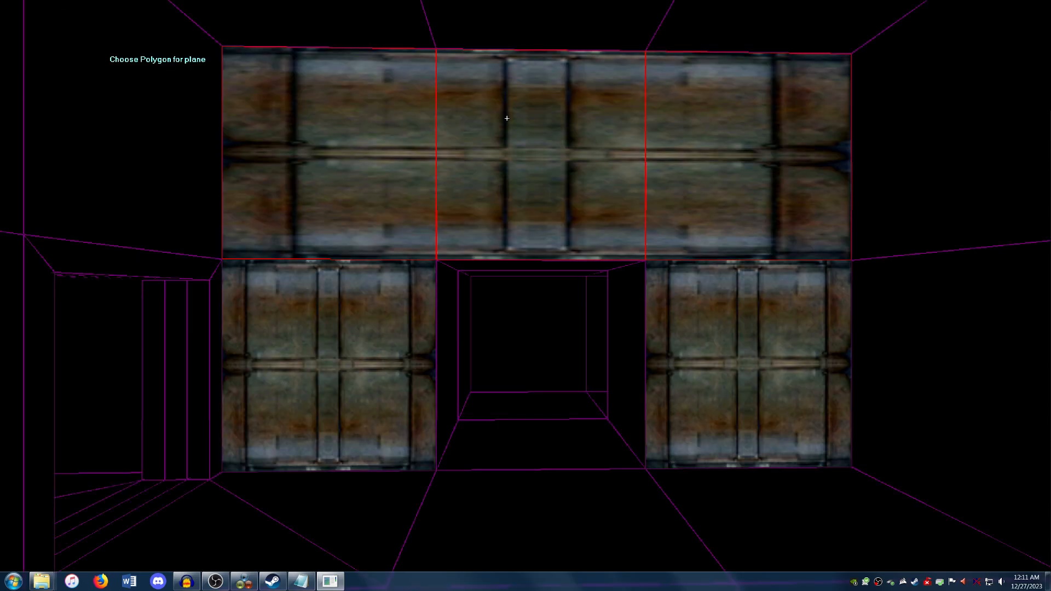
key("t")
left_click(506, 124)
key("t")
key("t")
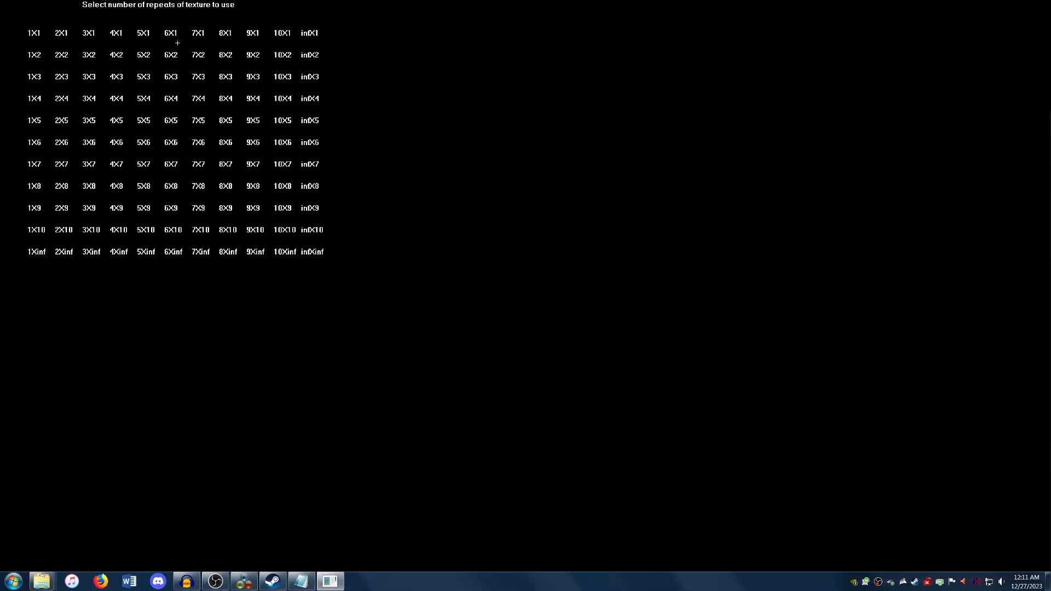
left_click(86, 36)
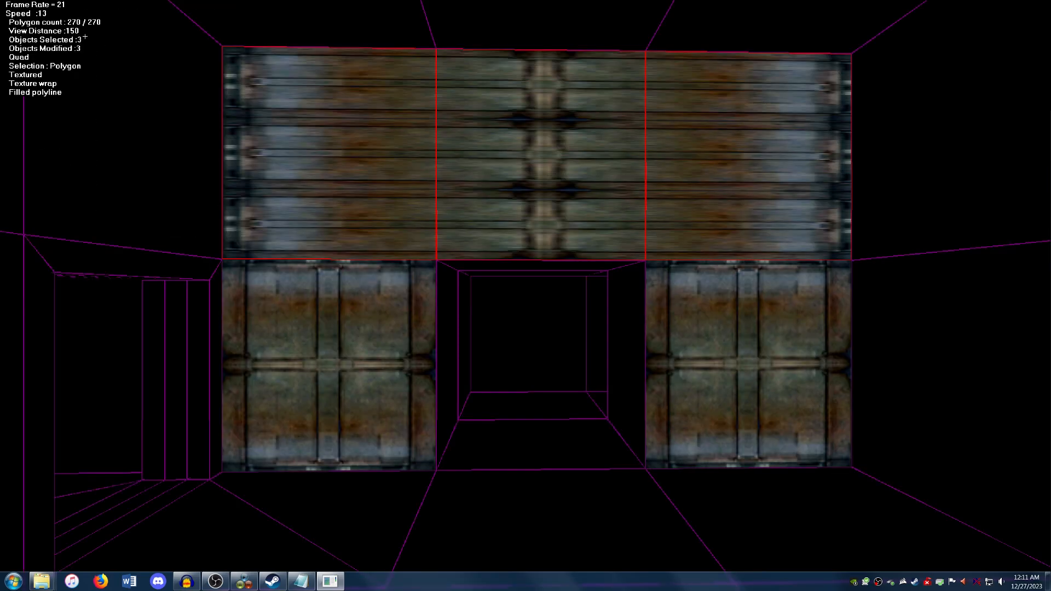
key("r")
right_click(542, 167)
left_click(544, 171)
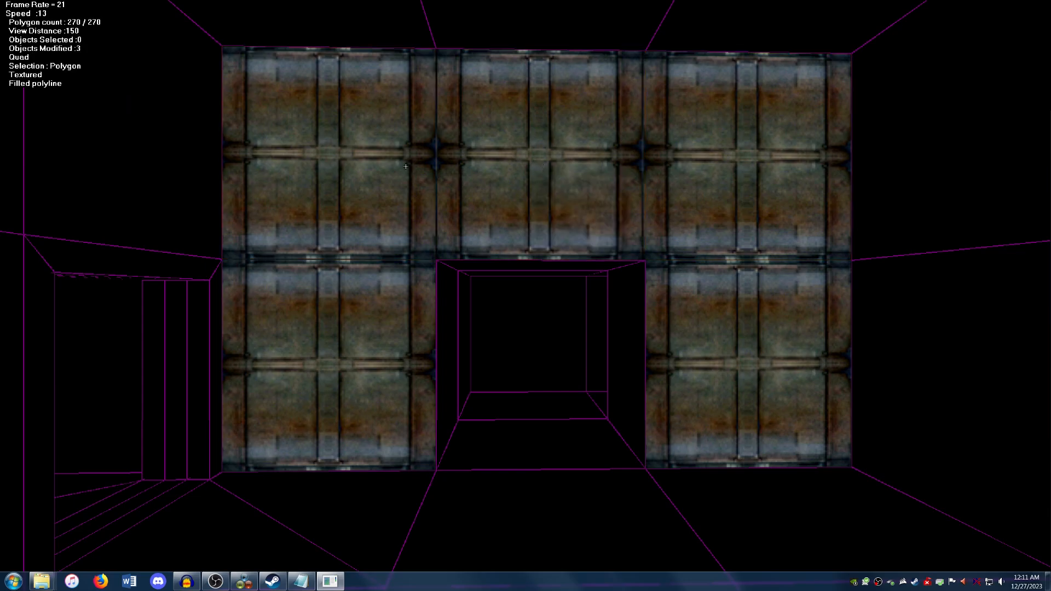
Change the two outer upper wall polygons to the yellow hazard-striped rusty panel texture, without expanding the texture's used area
key("Down")
key("Up")
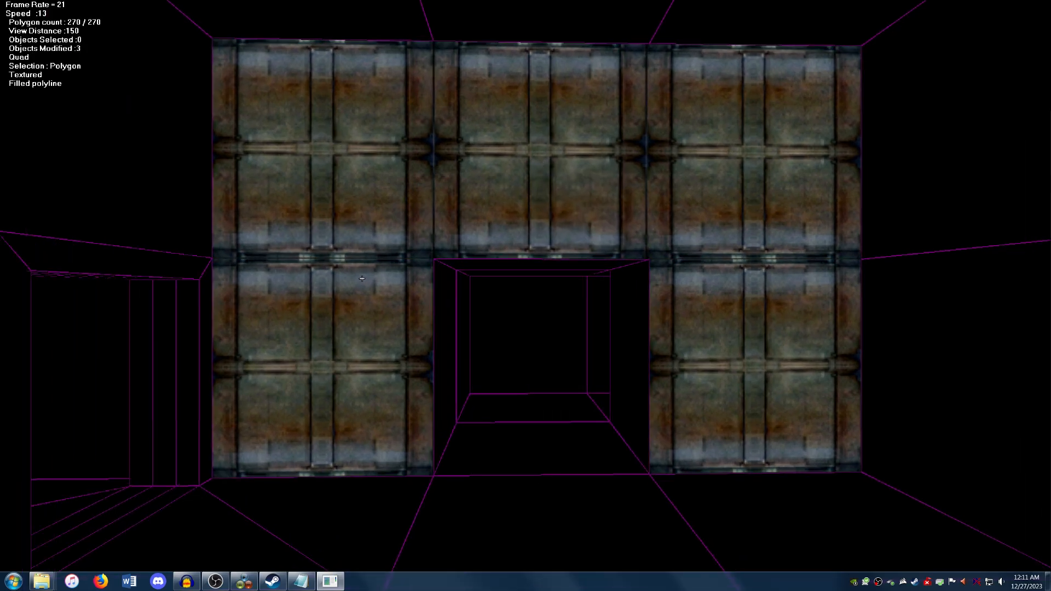
right_click(338, 128)
left_click(361, 140)
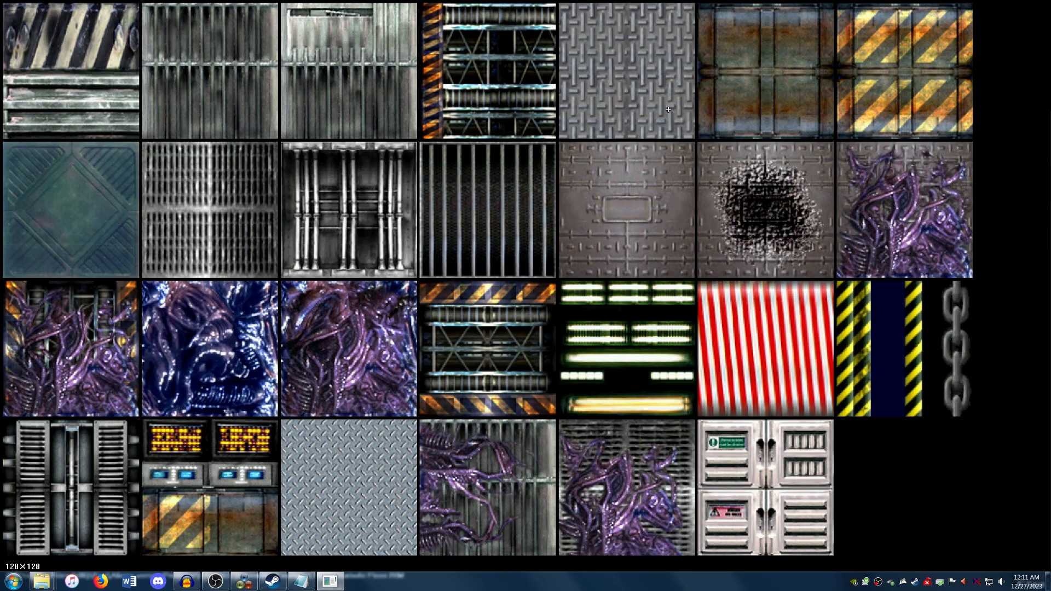
left_click(858, 86)
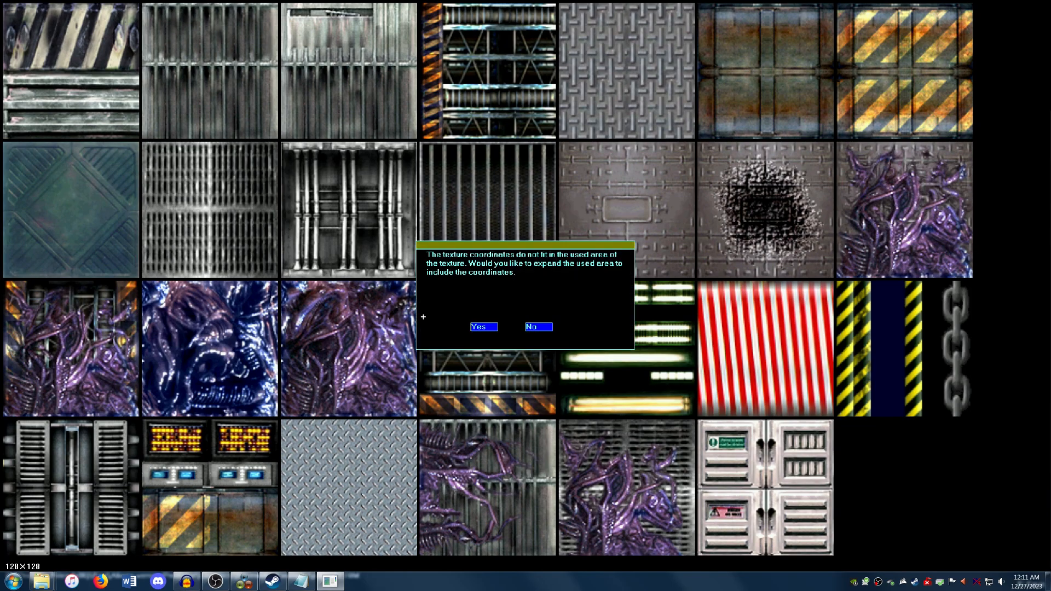
left_click(538, 326)
left_click(721, 160)
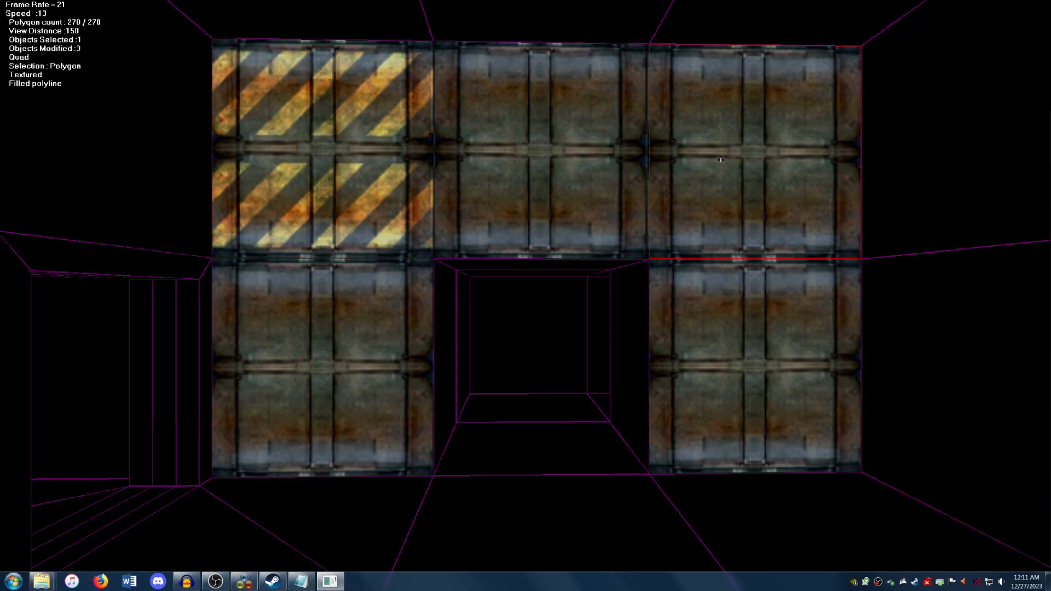
key("w")
right_click(716, 159)
left_click(717, 161)
Change the upper polygon above the doorway to the girder texture with hazard stripes along its edges, and clear the selection
right_click(504, 129)
left_click(525, 141)
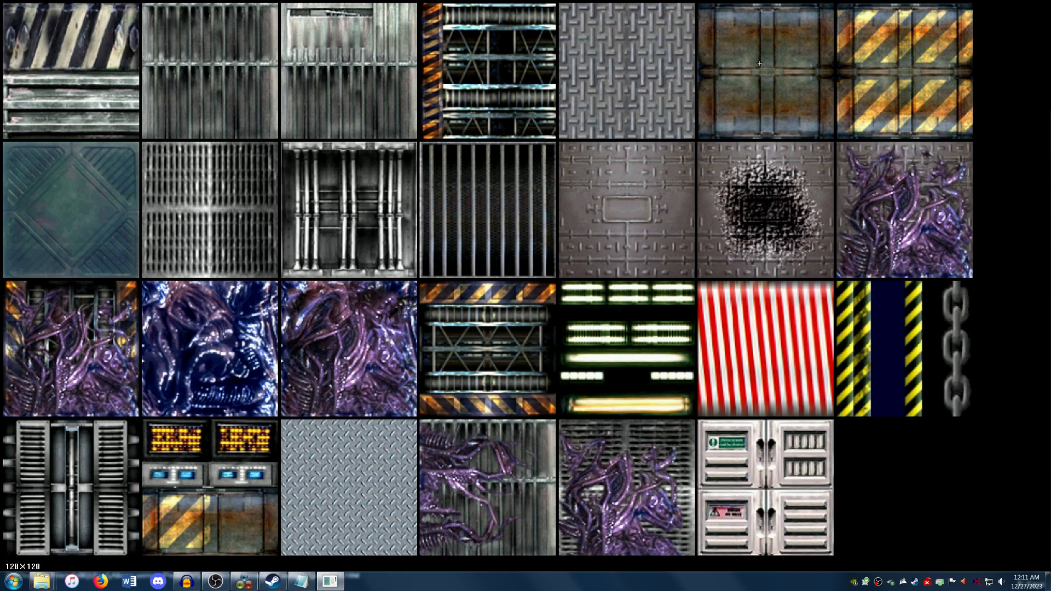
left_click(487, 325)
right_click(508, 141)
left_click(511, 143)
Move back and turn until the adjoining untextured wall is in view beside the finished doorway wall
key("Down")
key("Up")
key("Right")
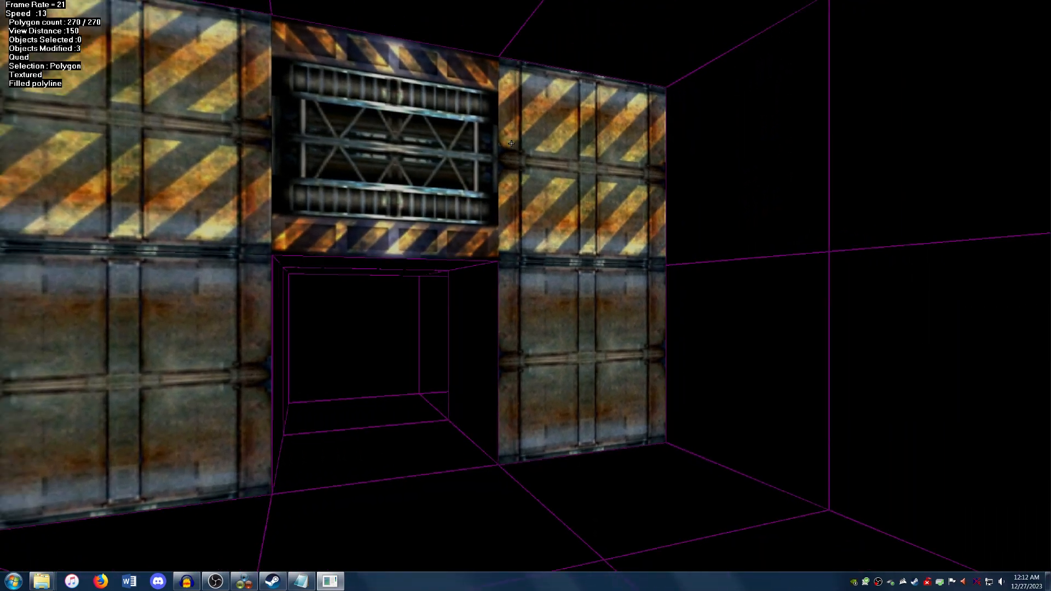
key("Down")
key("Right")
key("Up")
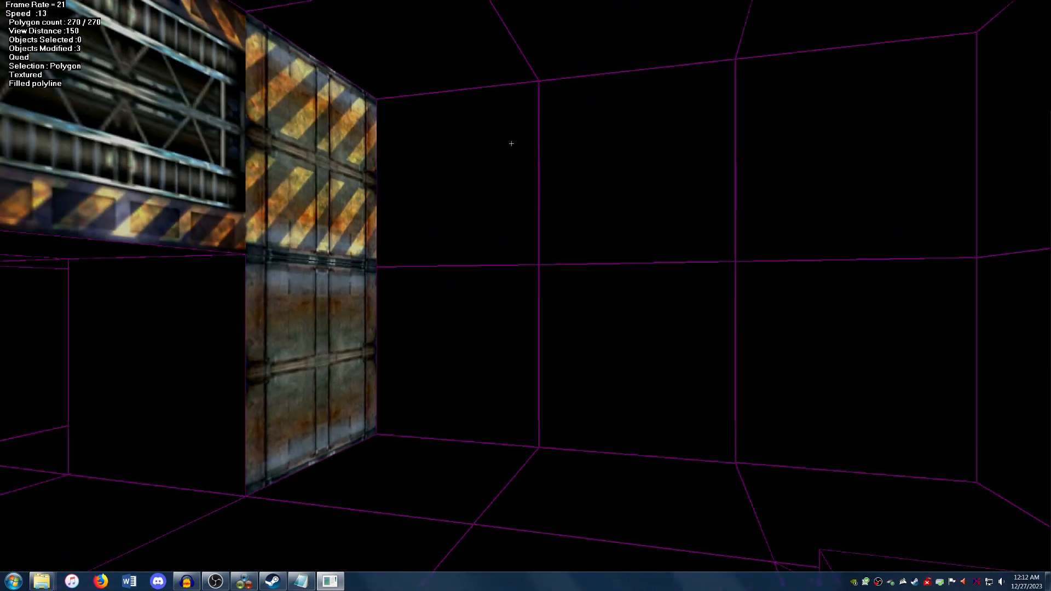
key("Left")
key("Down")
key("Right")
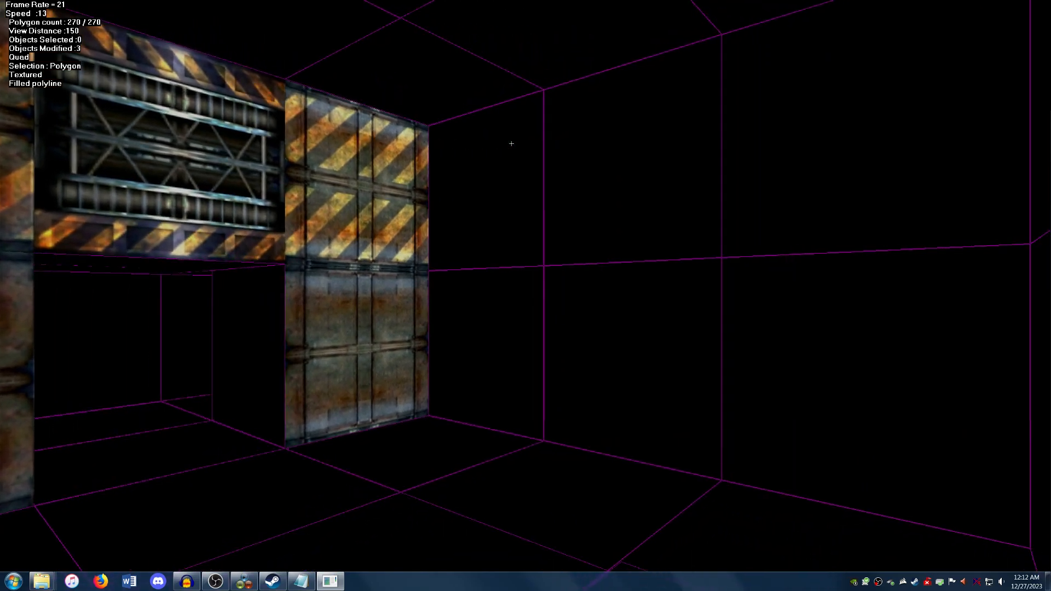
key("Down")
key("Left")
key("Up")
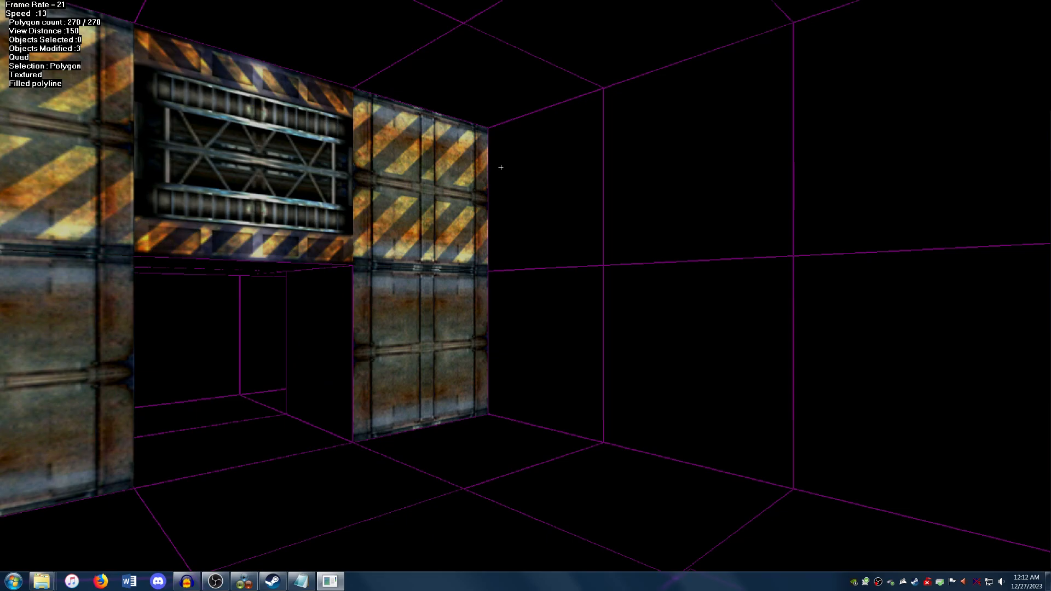
key("Down")
key("Up")
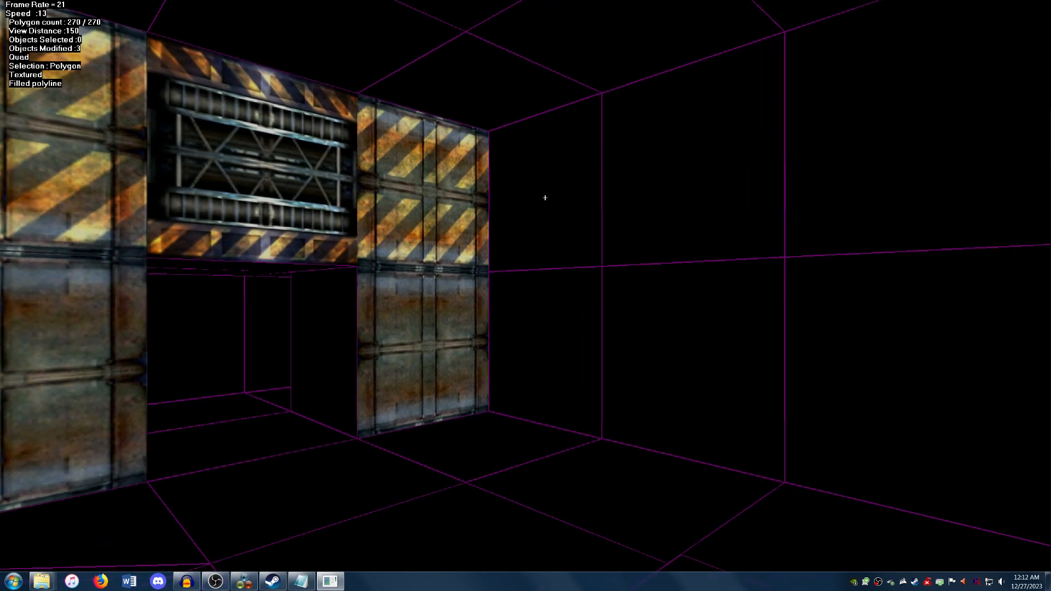
Copy the texture and UV coordinates from the doorway wall's upper-left striped polygon to the adjoining wall's upper polygon nearest the corner
left_click(542, 196)
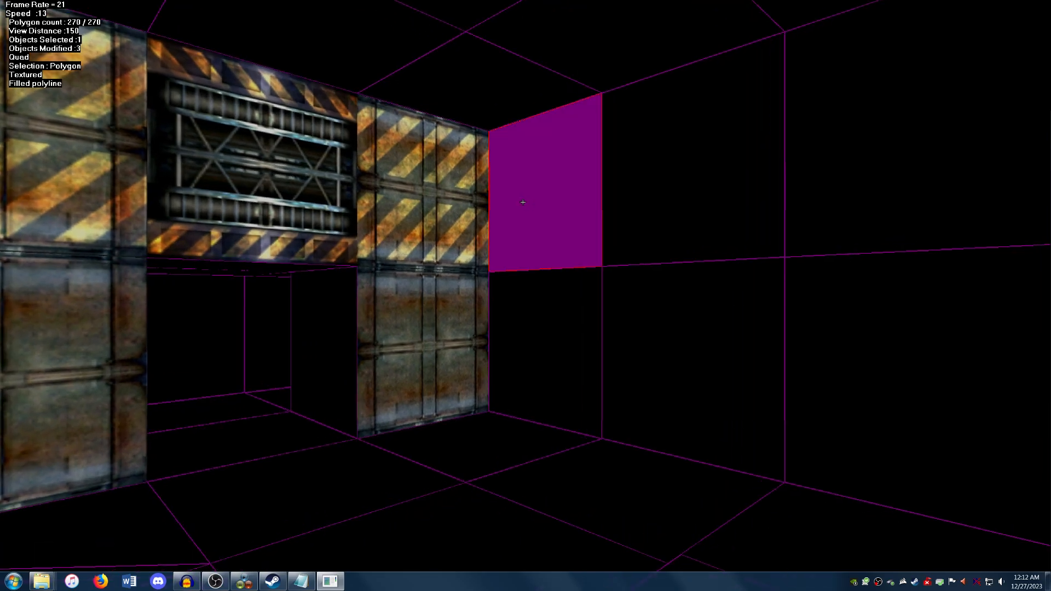
key("Right")
key("Left")
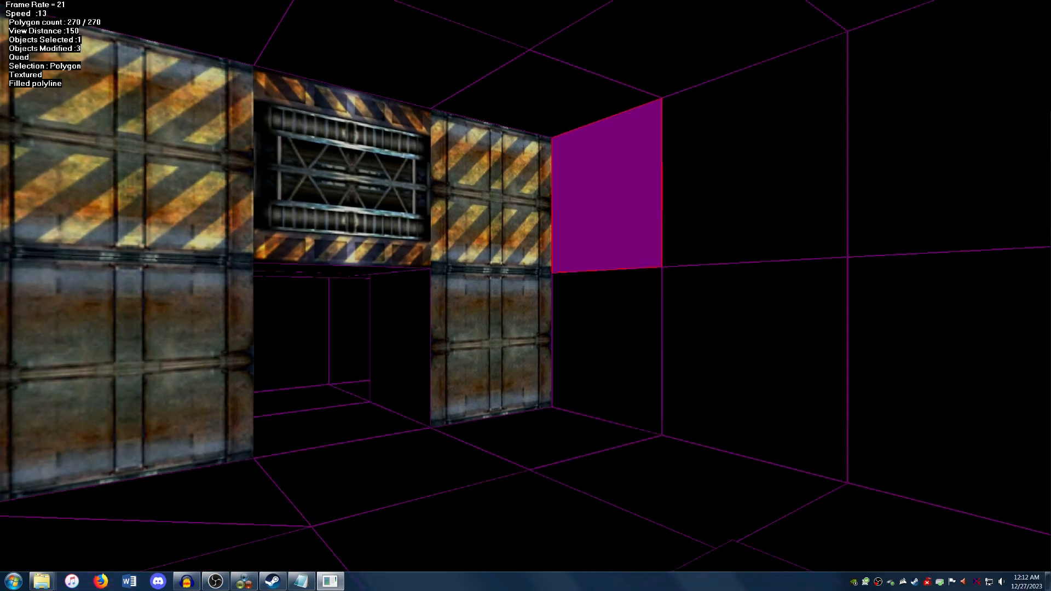
right_click(624, 171)
left_click(628, 178)
left_click(610, 175)
key("u")
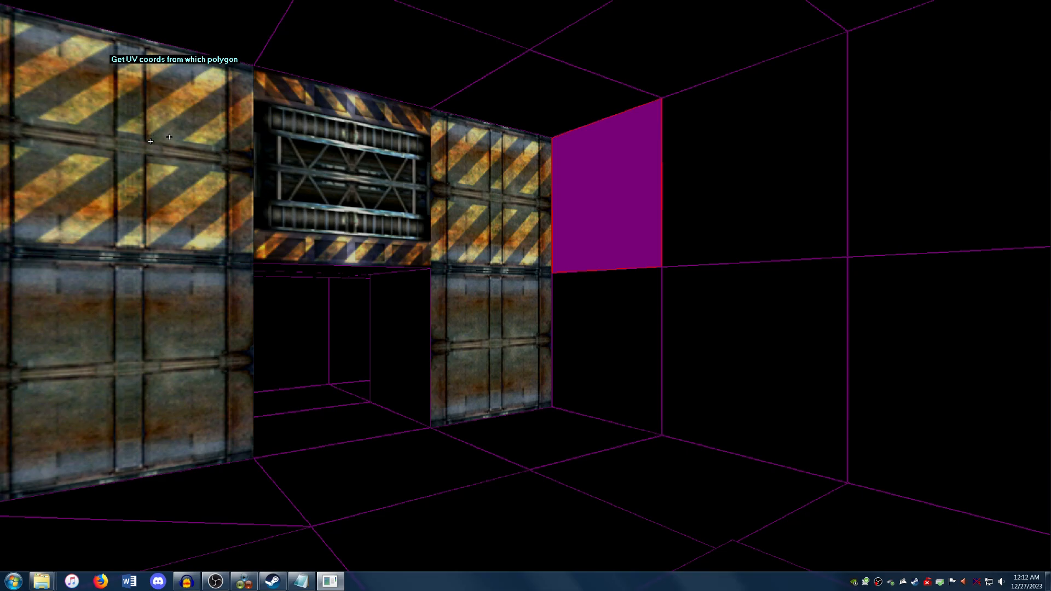
left_click(150, 141)
Copy UV coordinates from a striped polygon to the adjoining wall's far upper polygon, and from the girder polygon to its middle upper one
left_click(891, 164)
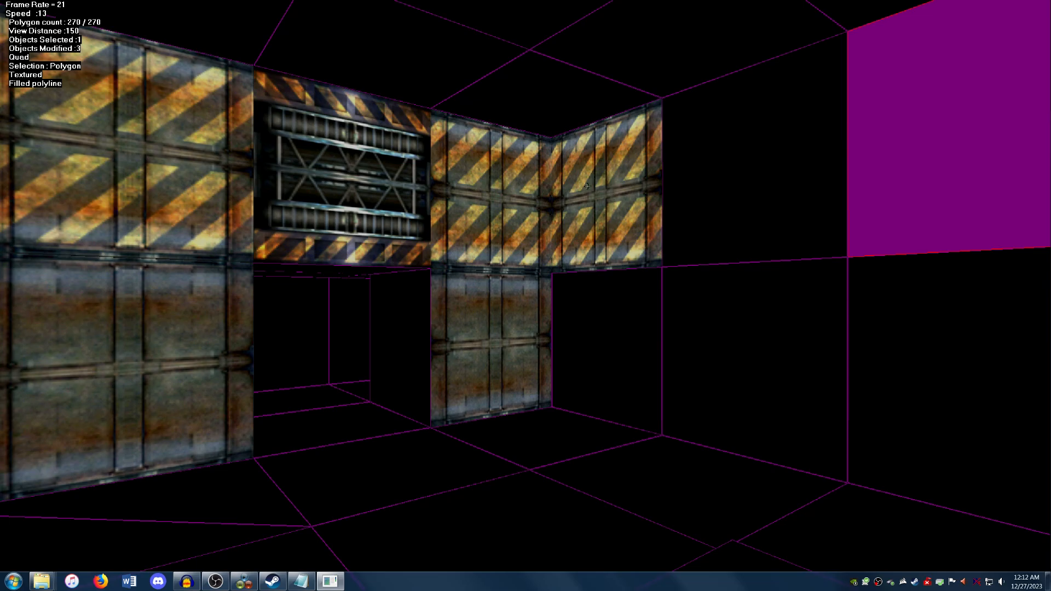
left_click(642, 177)
right_click(642, 177)
left_click(650, 180)
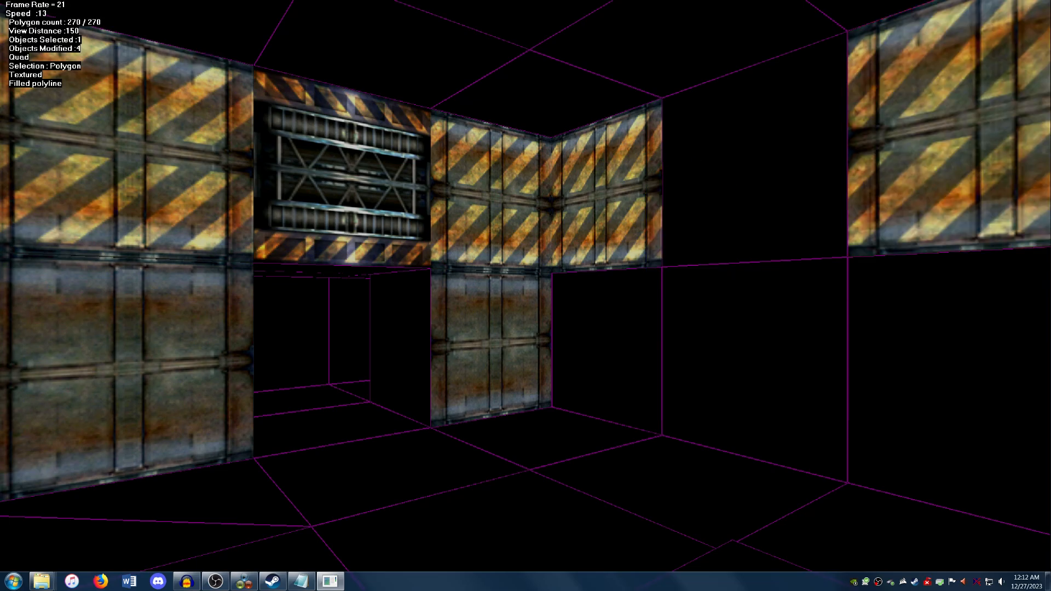
left_click(744, 170)
key("u")
left_click(363, 165)
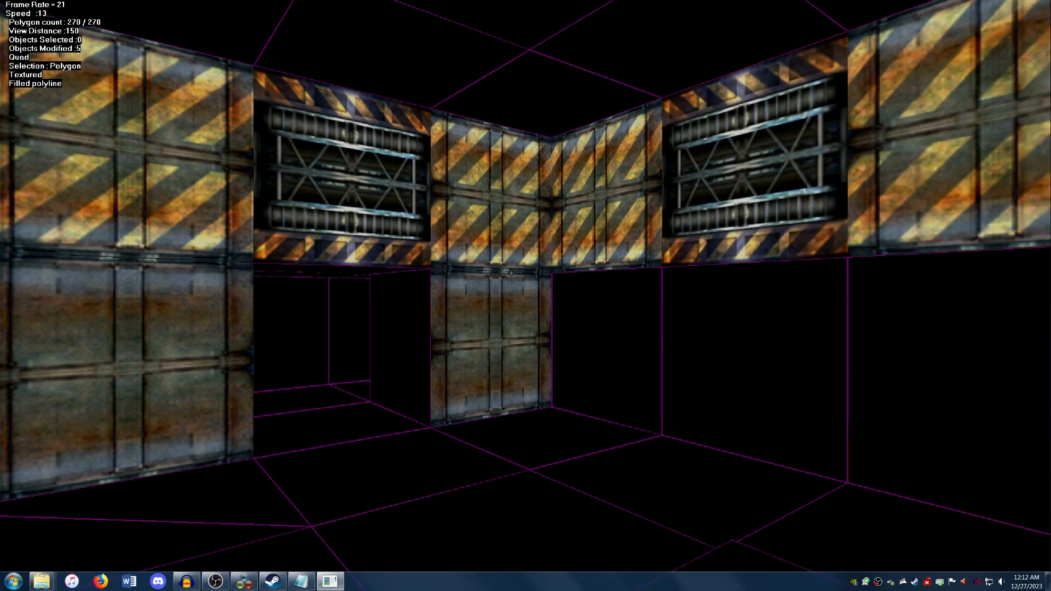
Copy the UV coordinates from the rusty lower panel to the adjoining wall's lower polygon nearest the corner, and clear the selection
left_click(613, 334)
key("u")
left_click(178, 309)
right_click(178, 308)
left_click(185, 313)
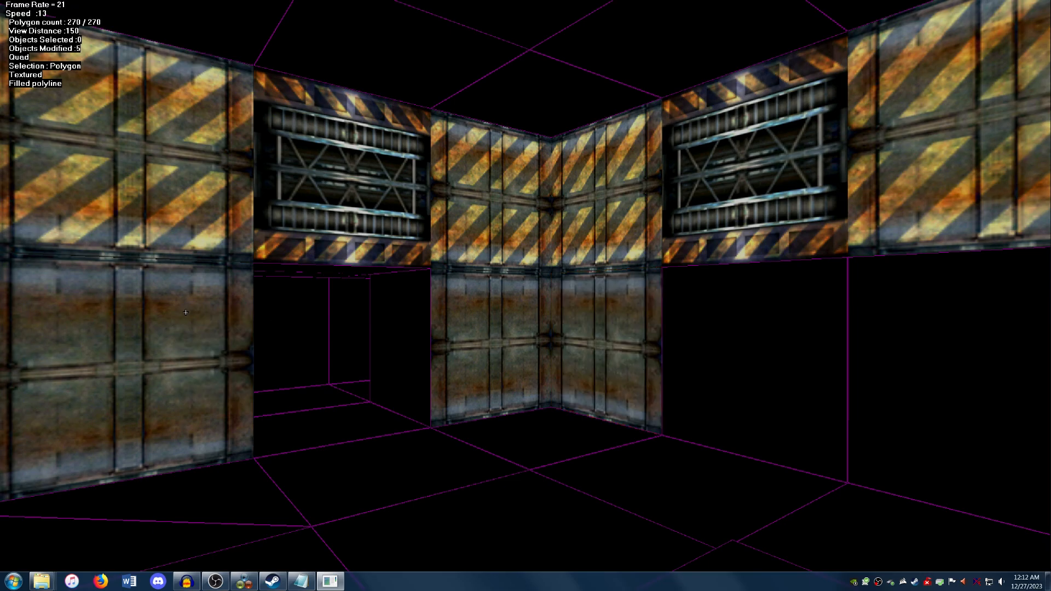
Copy the rusty panel's UV coordinates to the adjoining wall's far and middle lower polygons, and clear the selection
left_click(907, 340)
key("u")
left_click(468, 317)
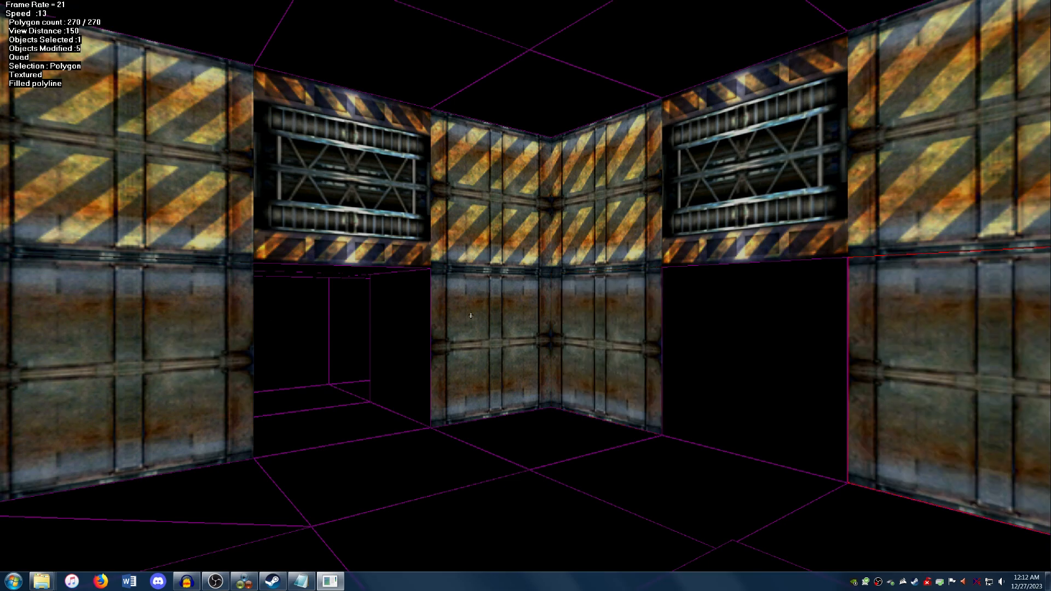
left_click(755, 338)
key("u")
left_click(913, 332)
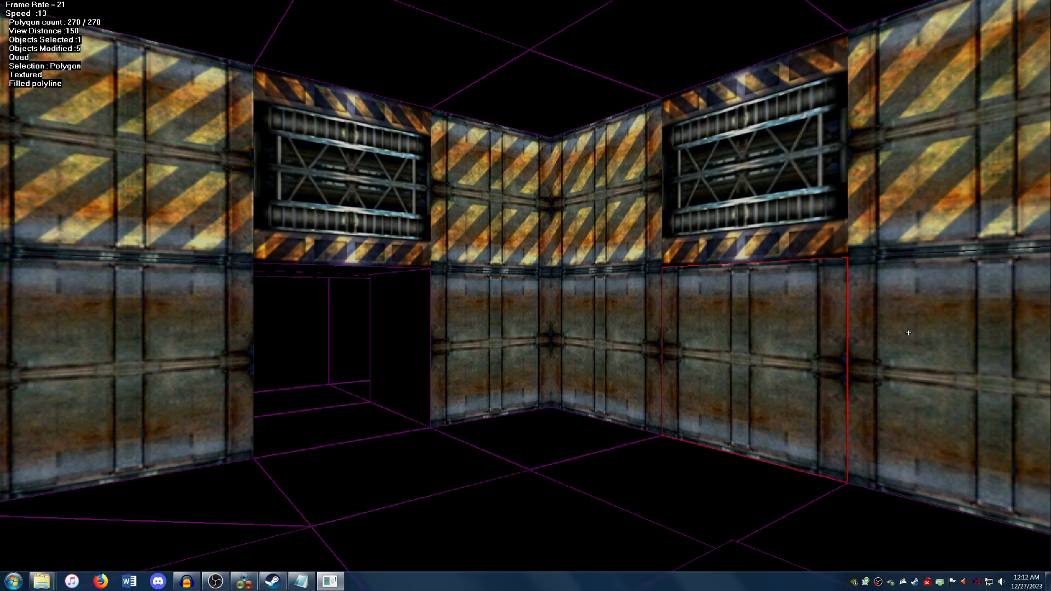
right_click(779, 324)
left_click(787, 327)
Copy the striped panel's texture and UV coordinates to the next wall's two upper polygons on either side of the upper opening
key("Down")
key("Up")
key("Right")
key("Right")
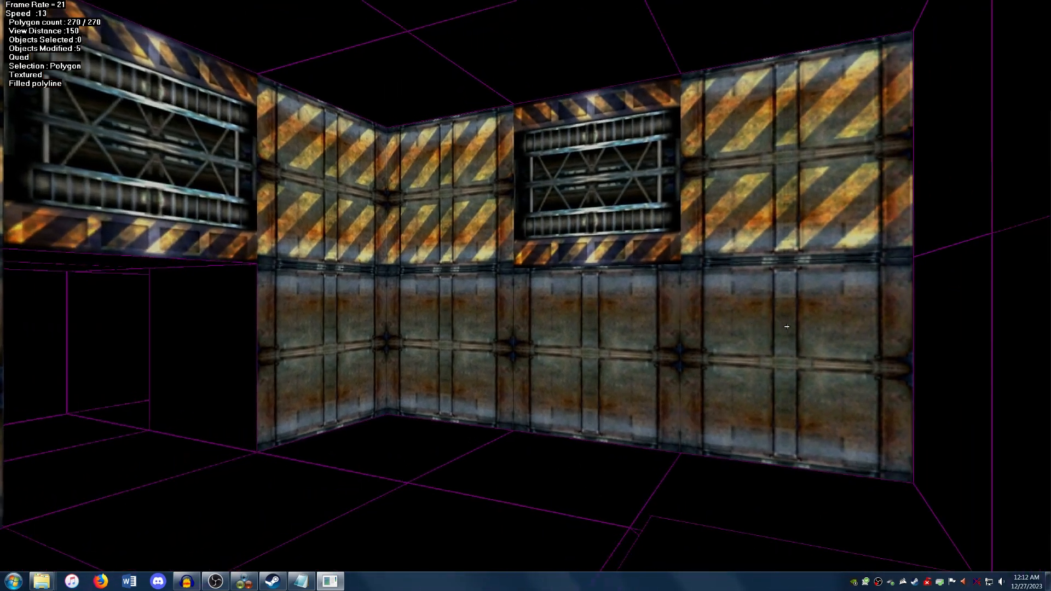
key("Right")
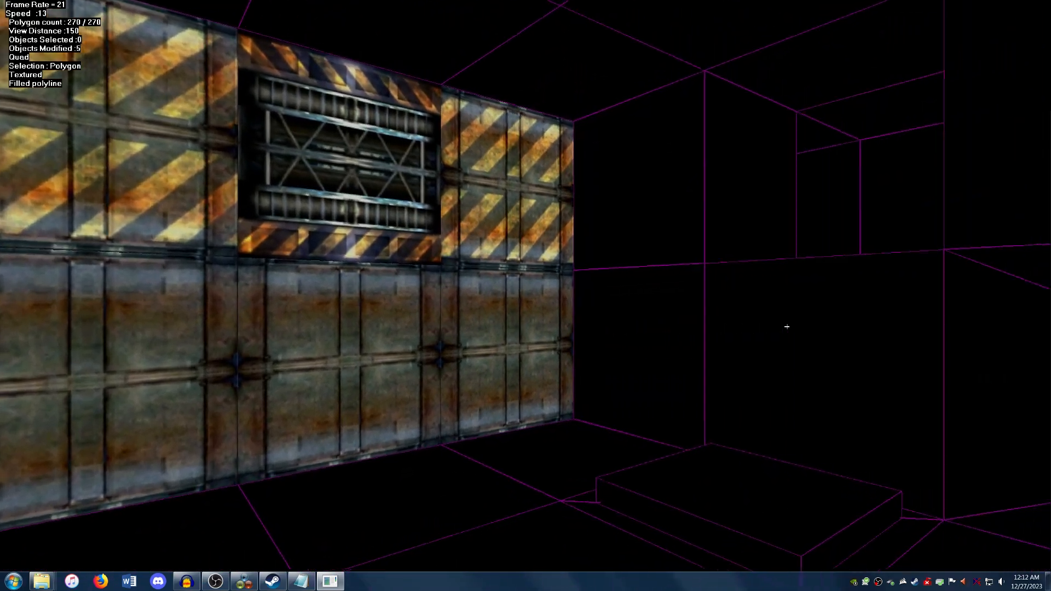
left_click(429, 183)
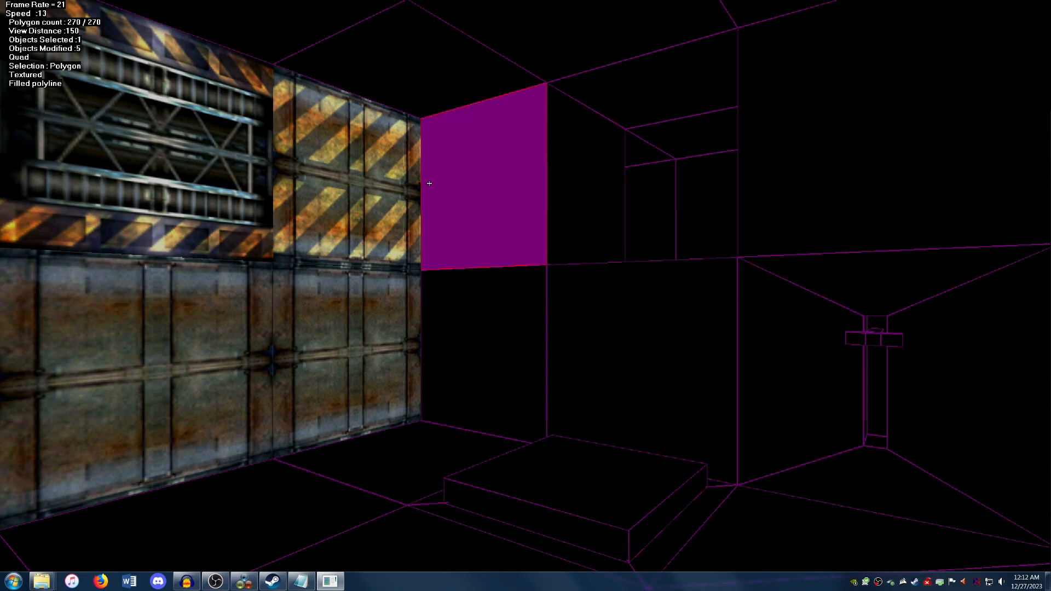
right_click(416, 187)
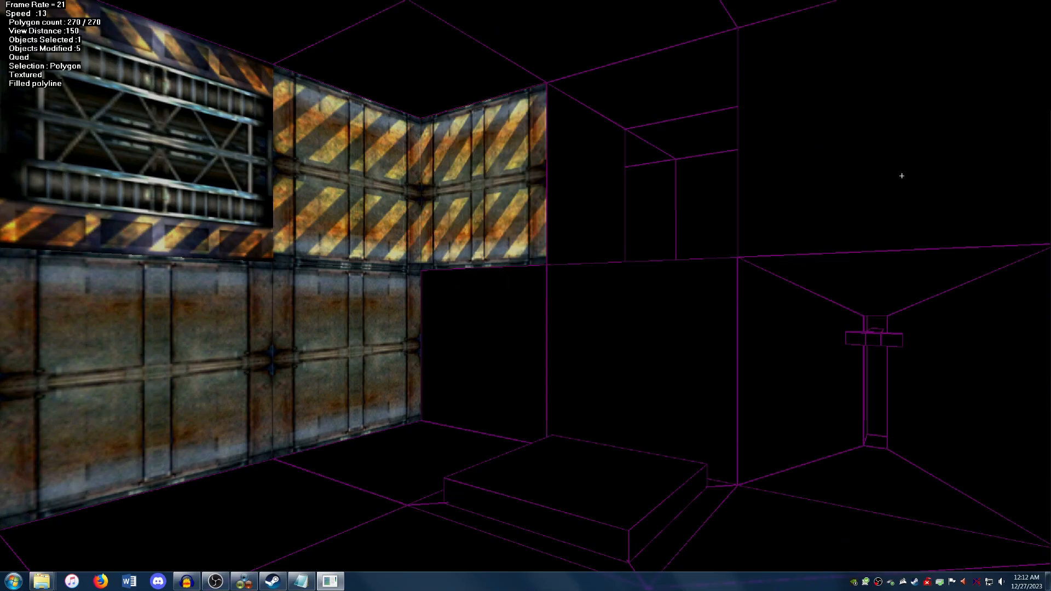
left_click(900, 176)
right_click(490, 169)
Copy the rusty panel's texture and UV coordinates to that wall's lower corner polygon and the one beneath the opening, and clear the selection
left_click(481, 306)
right_click(351, 315)
left_click(601, 337)
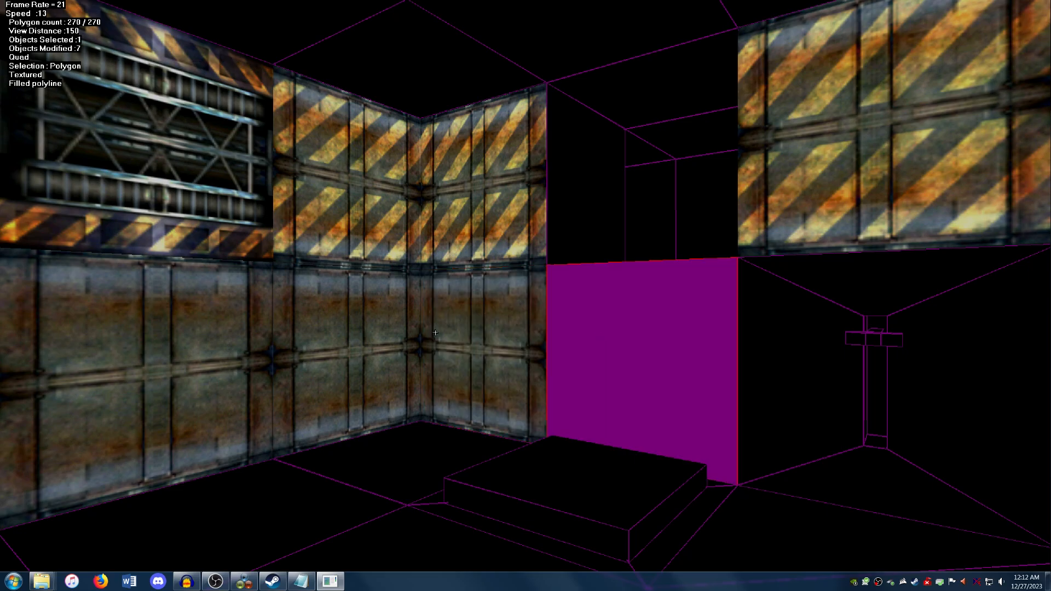
right_click(486, 333)
left_click(492, 335)
Look down at the floor and apply the grey metal grate texture to the corner floor polygon beside the raised platform
key("Down")
key("Right")
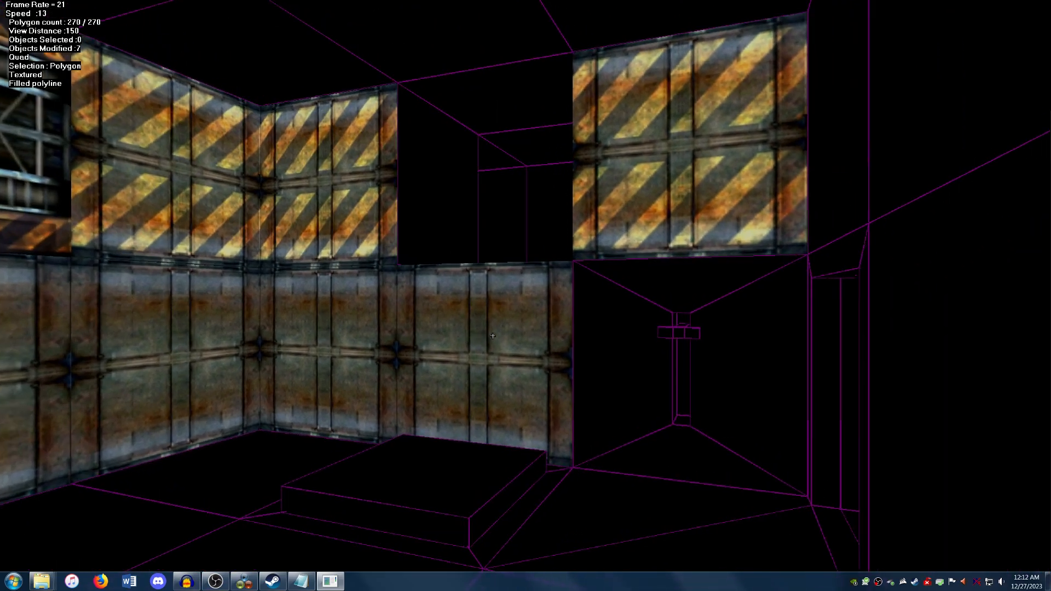
key("Right")
key("Down")
key("Left")
key("Down")
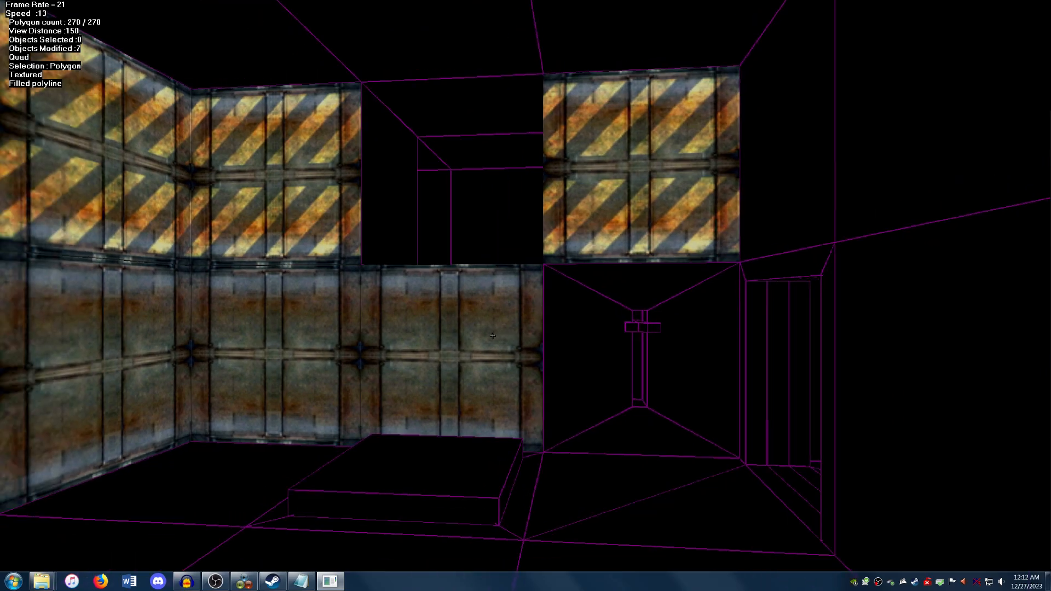
key("Page_Down")
key("Page_Up")
key("Page_Down")
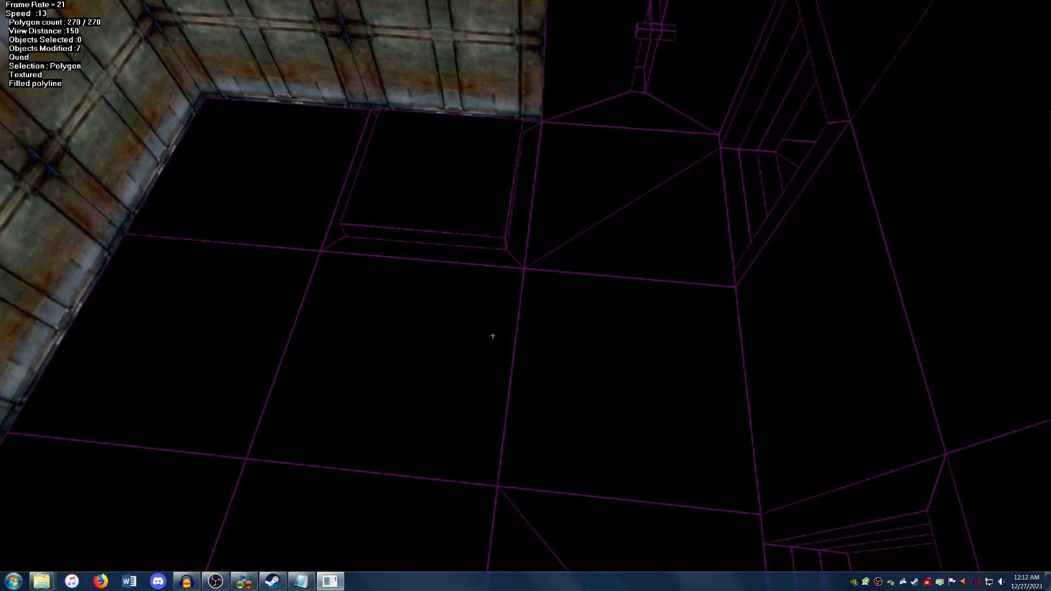
key("Page_Down")
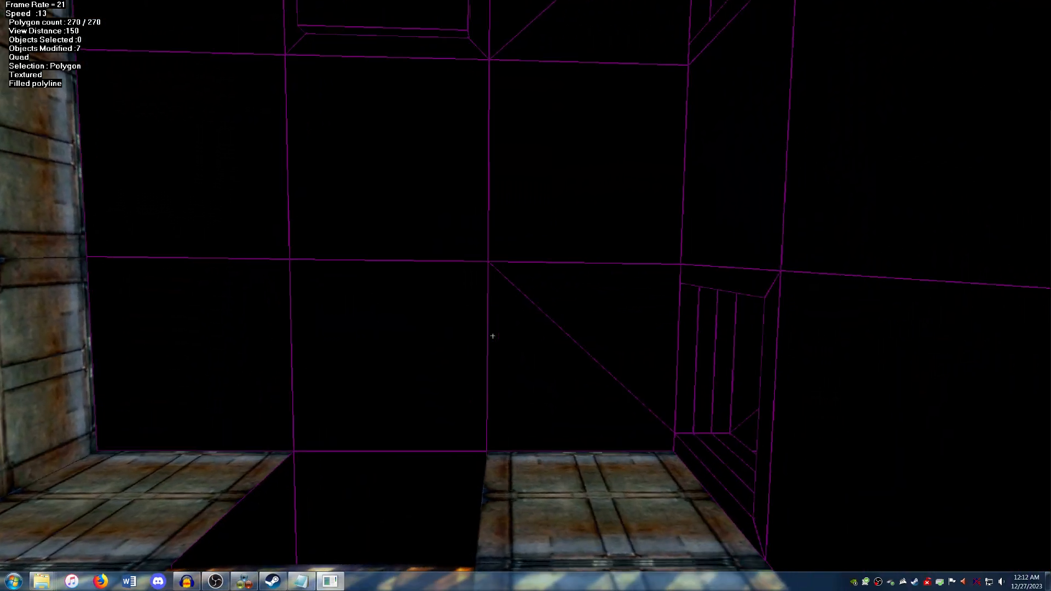
key("Page_Up")
key("Down")
key("Left")
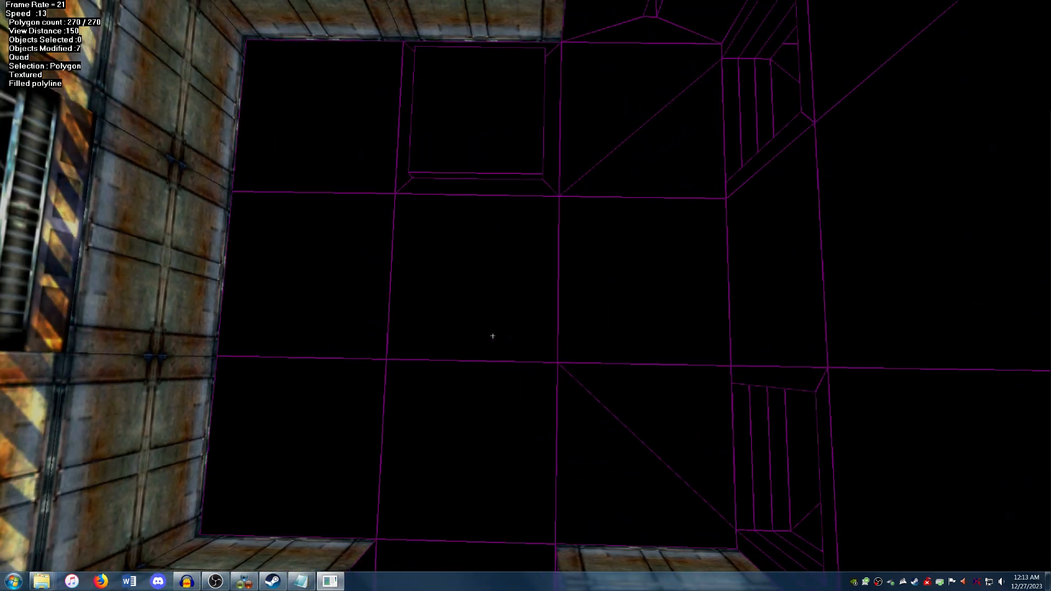
key("Up")
right_click(334, 111)
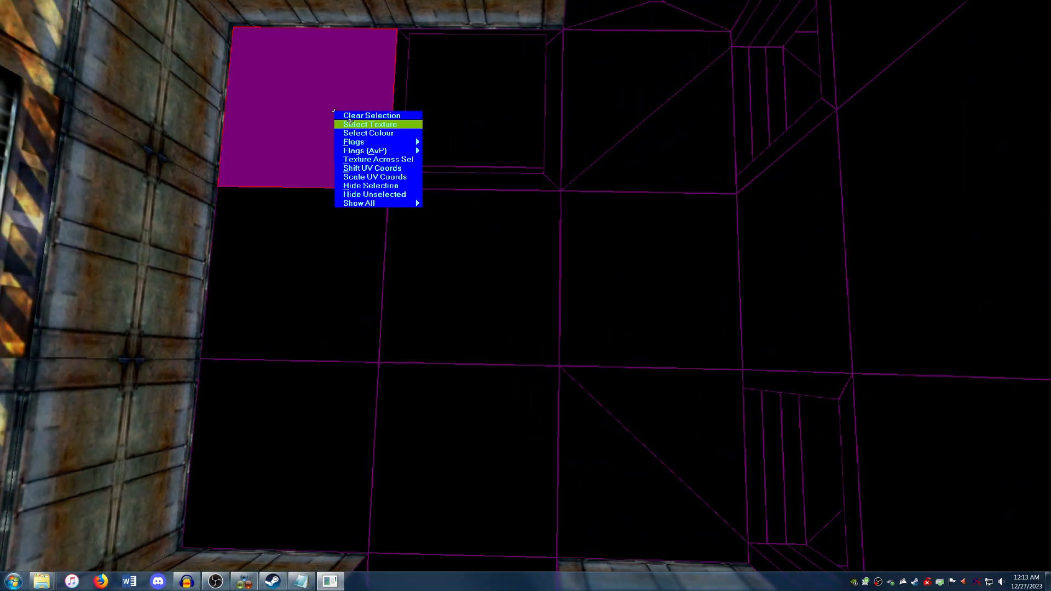
left_click(350, 121)
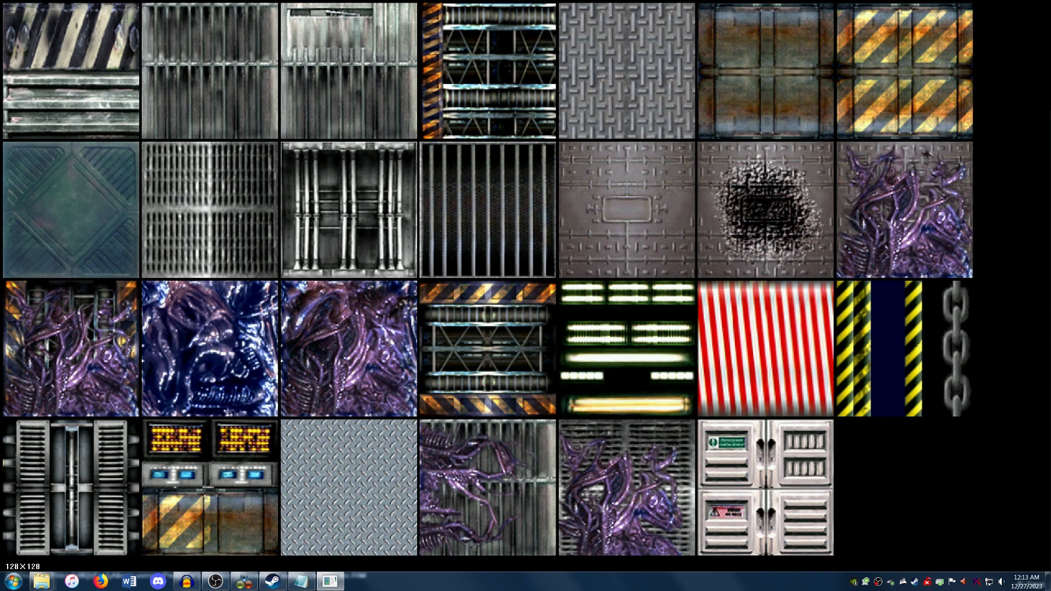
left_click(226, 214)
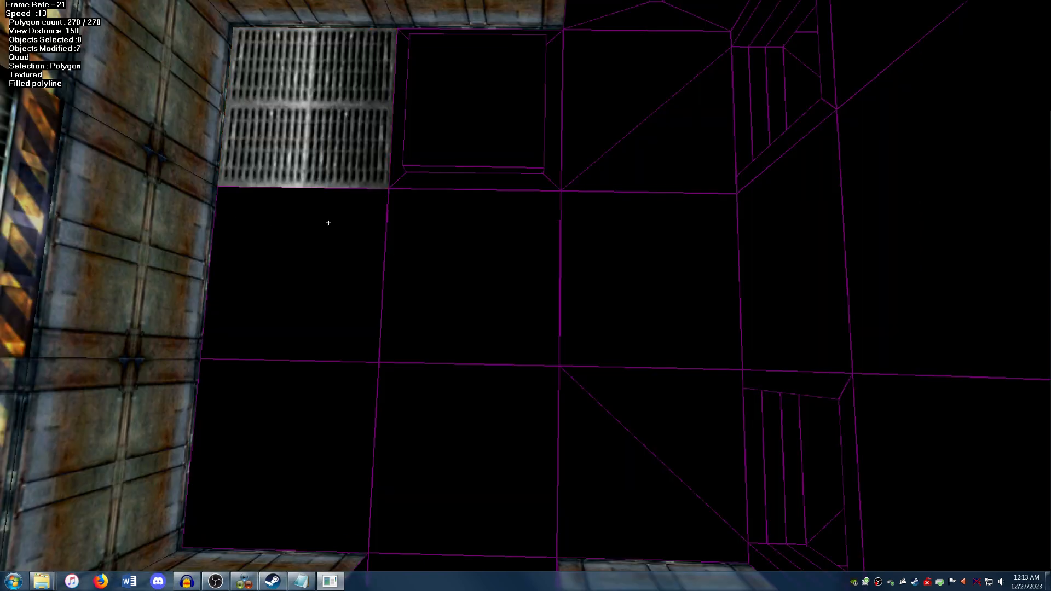
Apply the grate texture to the other two floor polygons along the textured wall, rotating the last one to align its slats
left_click(328, 221)
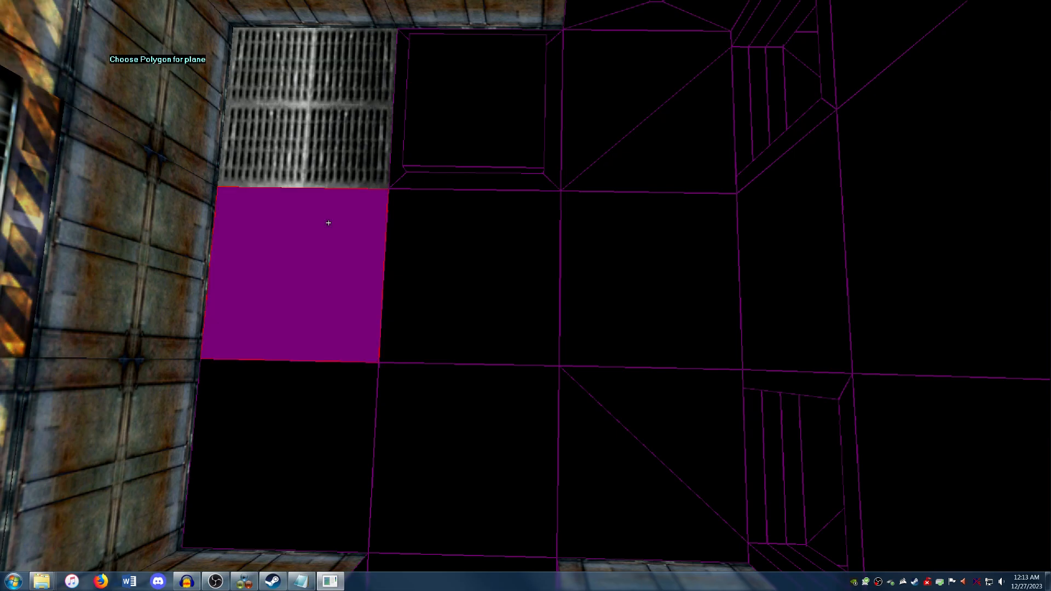
left_click(301, 411)
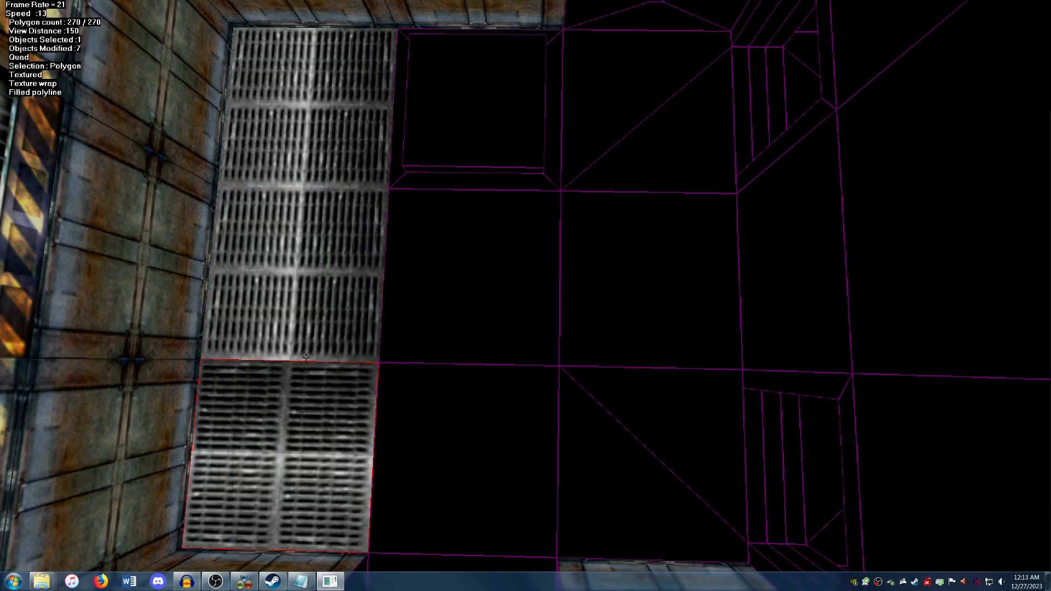
key("r")
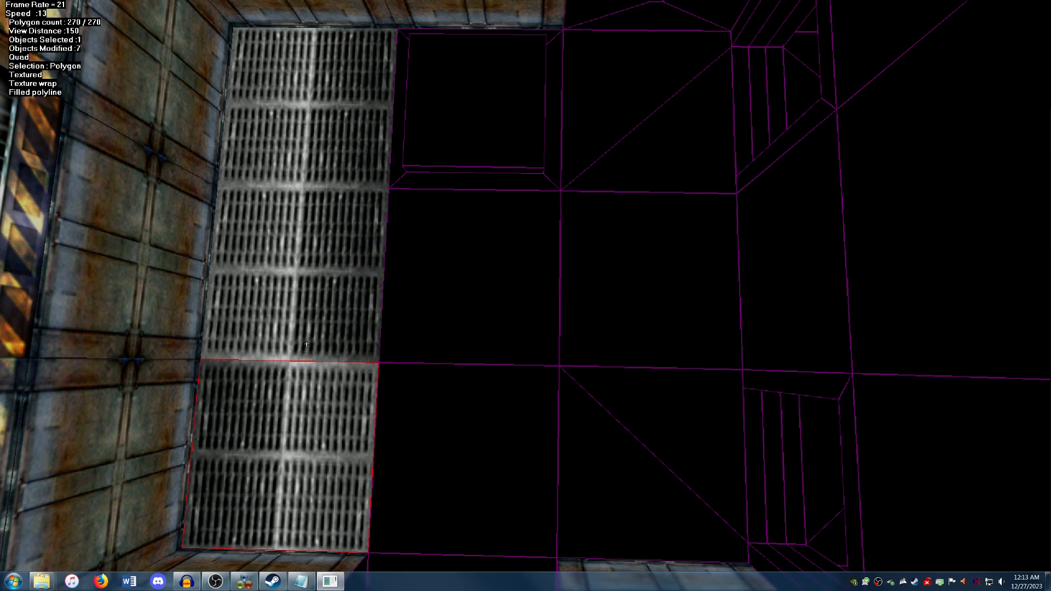
Mirror the grate texture repeatedly on the last floor polygon of the row to compare the seam, and clear the selection
key("m")
key("m")
key("m")
key("m")
key("m")
key("m")
key("m")
right_click(319, 273)
left_click(325, 275)
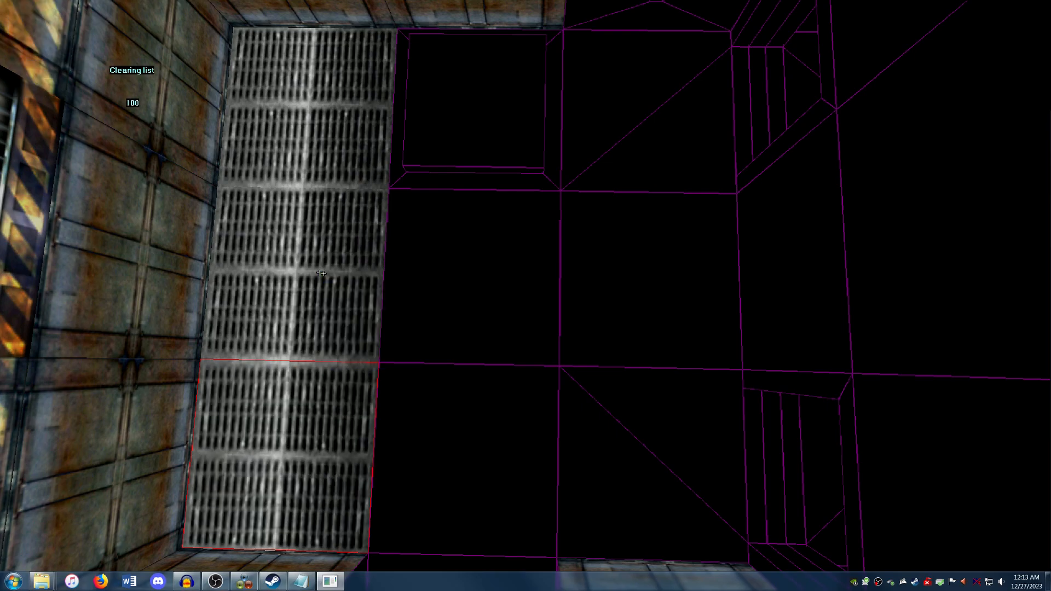
Apply the grate texture to the middle floor polygon, rotate and mirror it to match its neighbours, and clear the selection
key("Up")
key("Down")
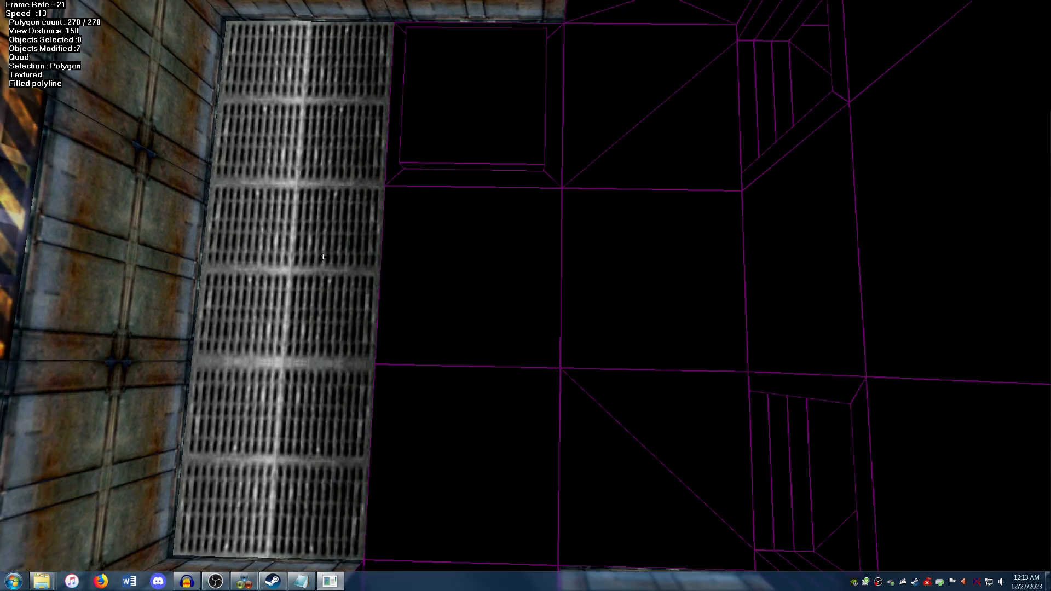
key("Page_Down")
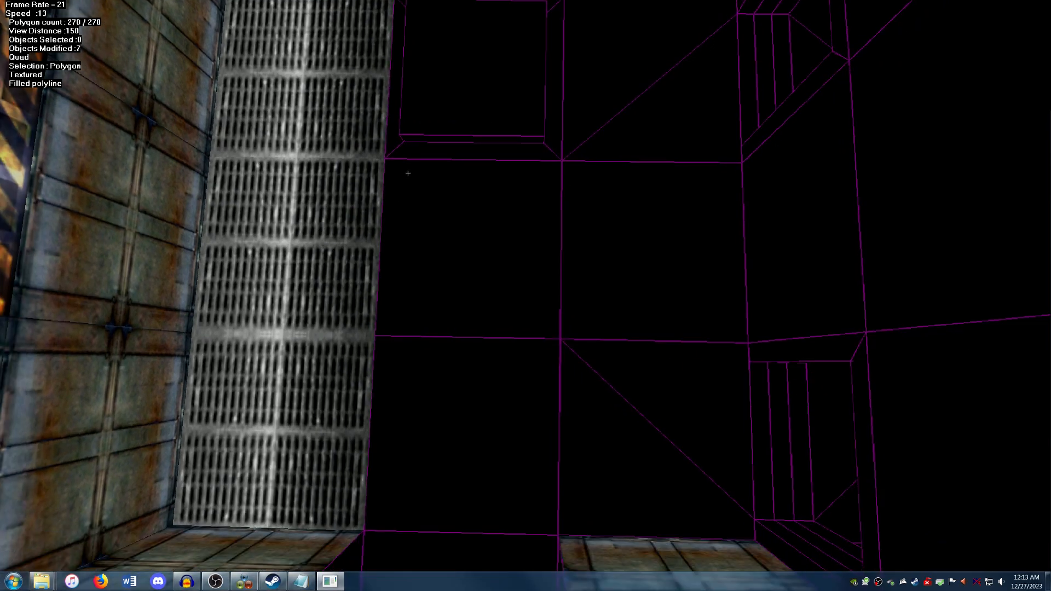
left_click(432, 218)
key("Page_Up")
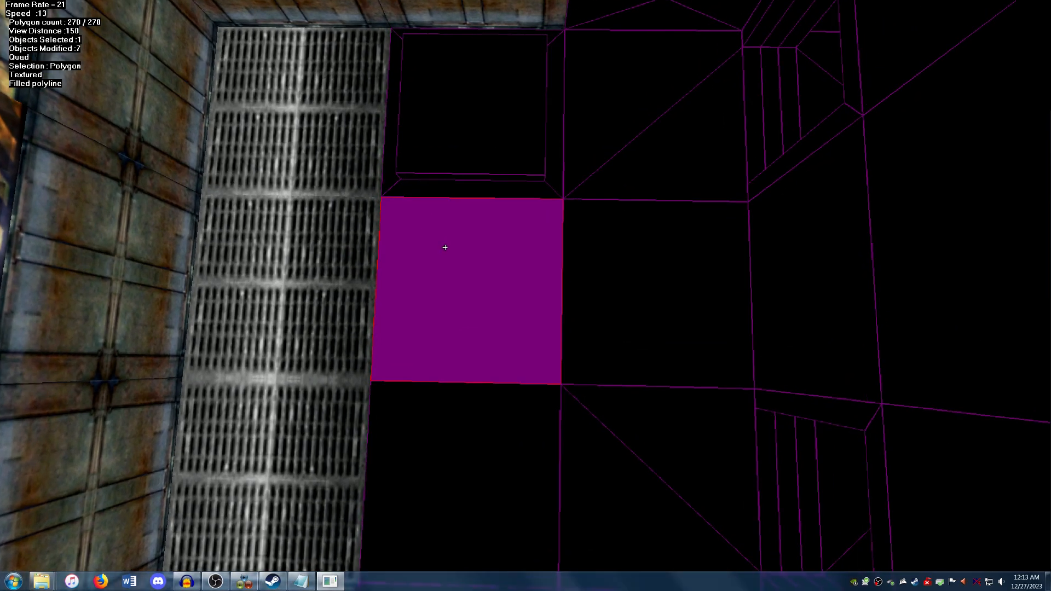
key("t")
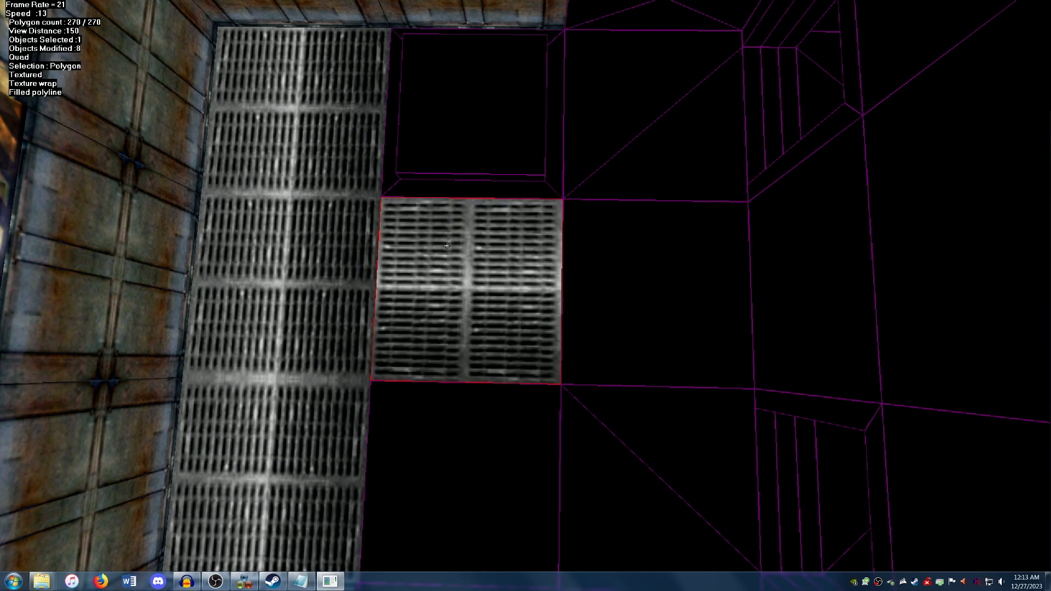
key("r")
key("m")
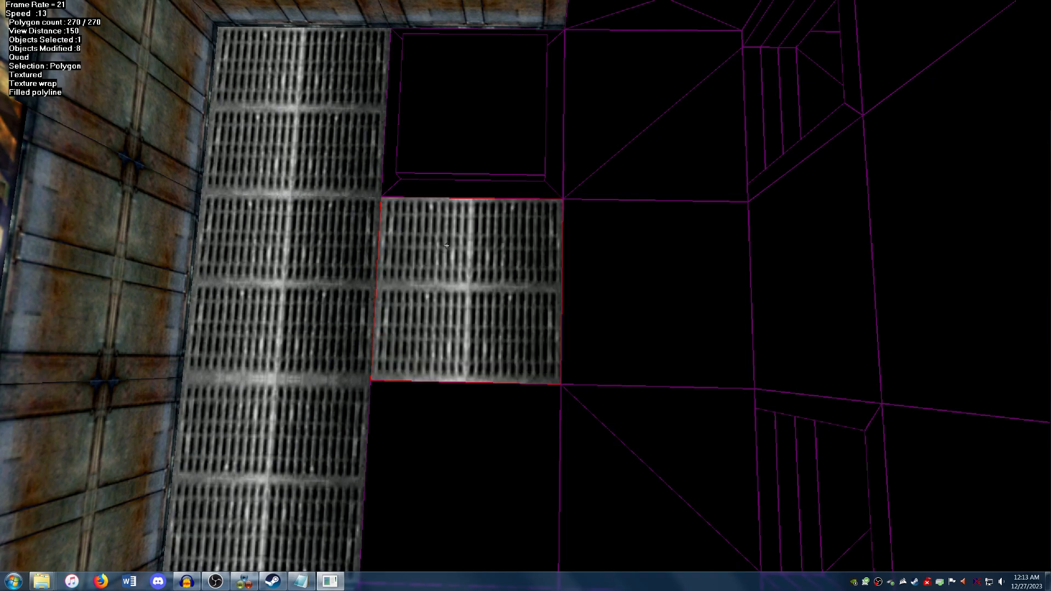
right_click(452, 269)
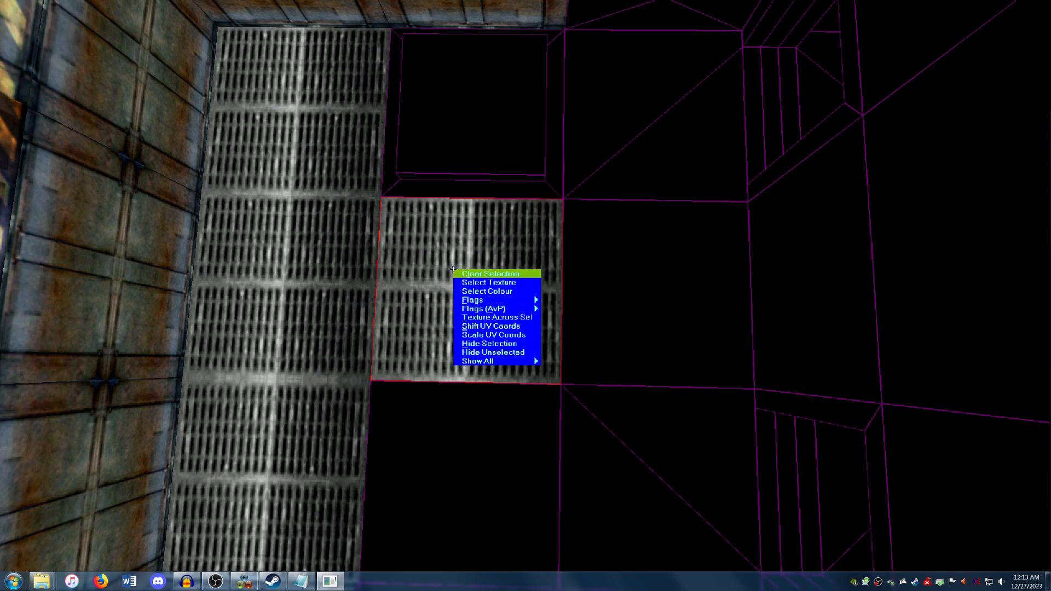
left_click(462, 273)
right_click(462, 273)
left_click(471, 278)
Apply the aligned grate texture to the two remaining floor polygons of the row farthest from the platform, and clear the selection
left_click(458, 440)
key("t")
left_click(459, 441)
right_click(465, 331)
left_click(475, 337)
left_click(629, 469)
key("t")
left_click(628, 470)
key("m")
right_click(588, 358)
left_click(597, 362)
Apply the aligned grate texture to the floor polygon between the two triangulated ones, and clear the selection
left_click(608, 324)
key("t")
left_click(608, 324)
right_click(608, 324)
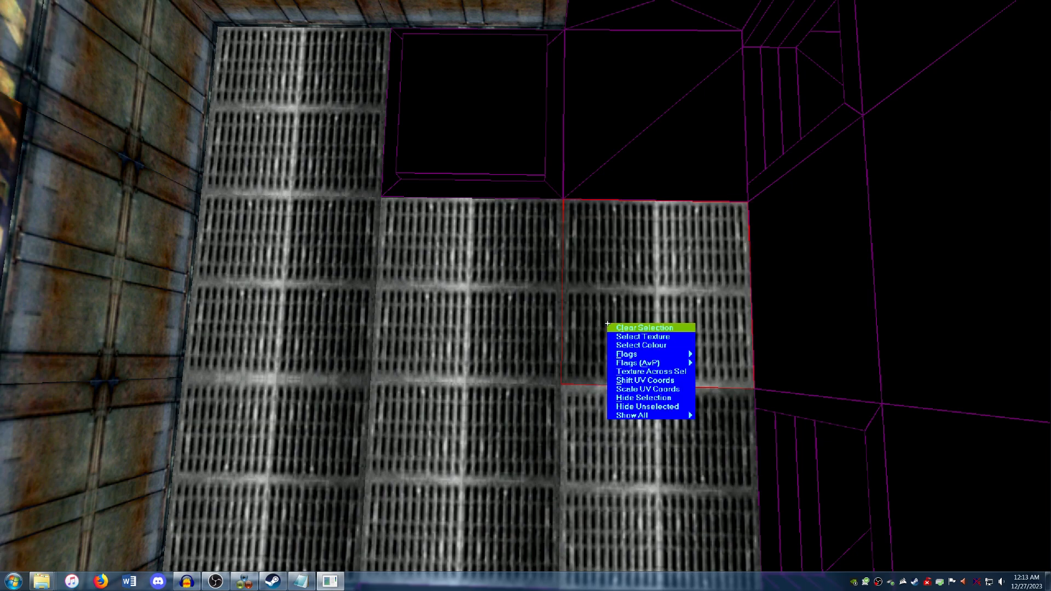
left_click(608, 326)
right_click(601, 327)
left_click(608, 328)
Apply the grate texture to the triangulated floor polygon beside the platform, rotate it to align, and clear the selection
left_click(666, 127)
key("t")
key("y")
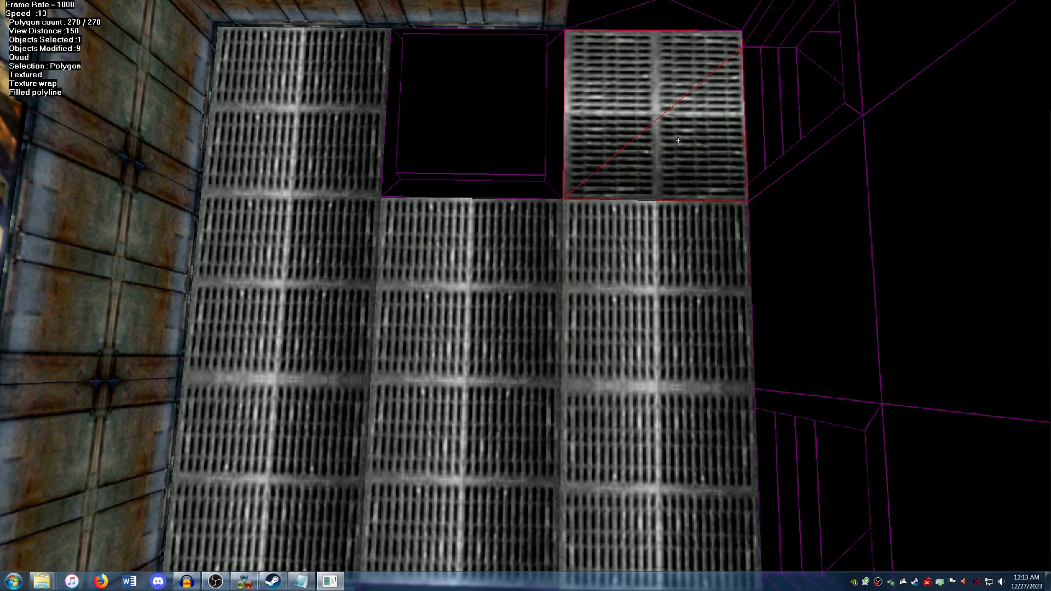
key("r")
right_click(627, 125)
left_click(635, 124)
Select the four border polygons around the raised platform together and apply the grate texture across them
left_click(504, 183)
left_click(554, 164, "shift")
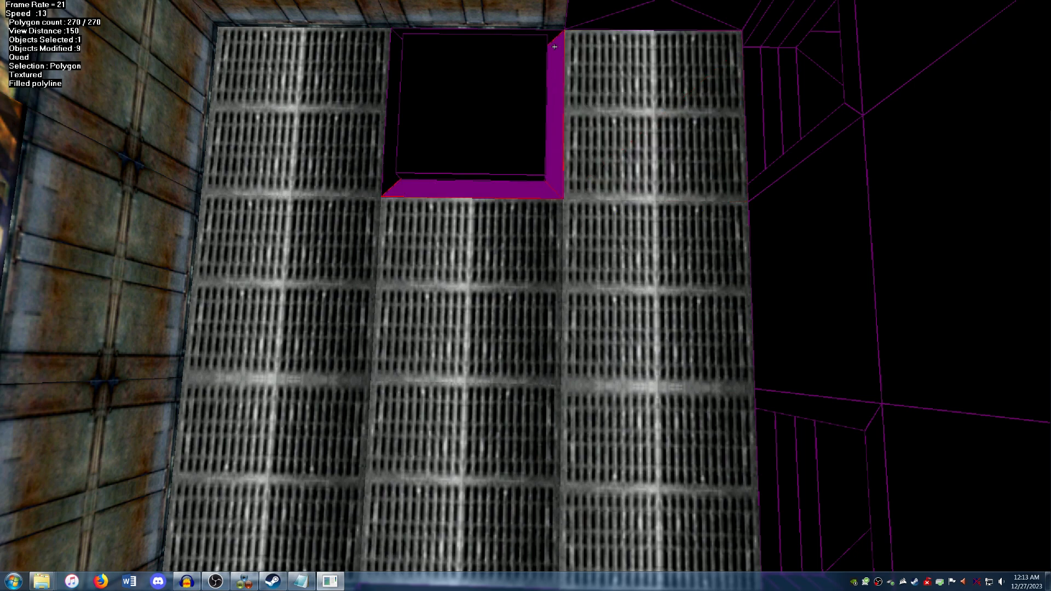
left_click(476, 32, "shift")
left_click(391, 101, "shift")
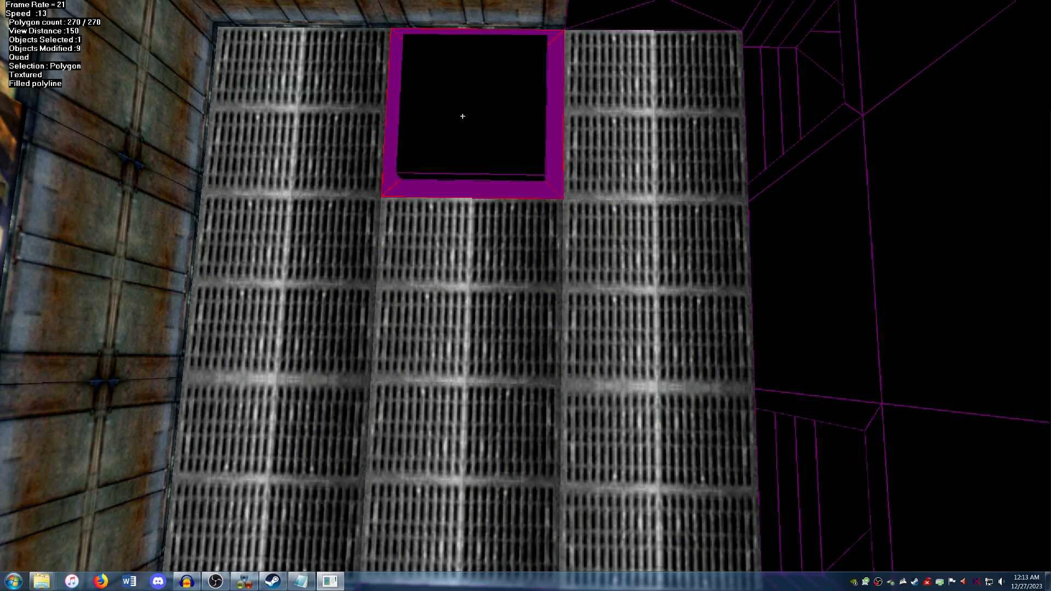
key("t")
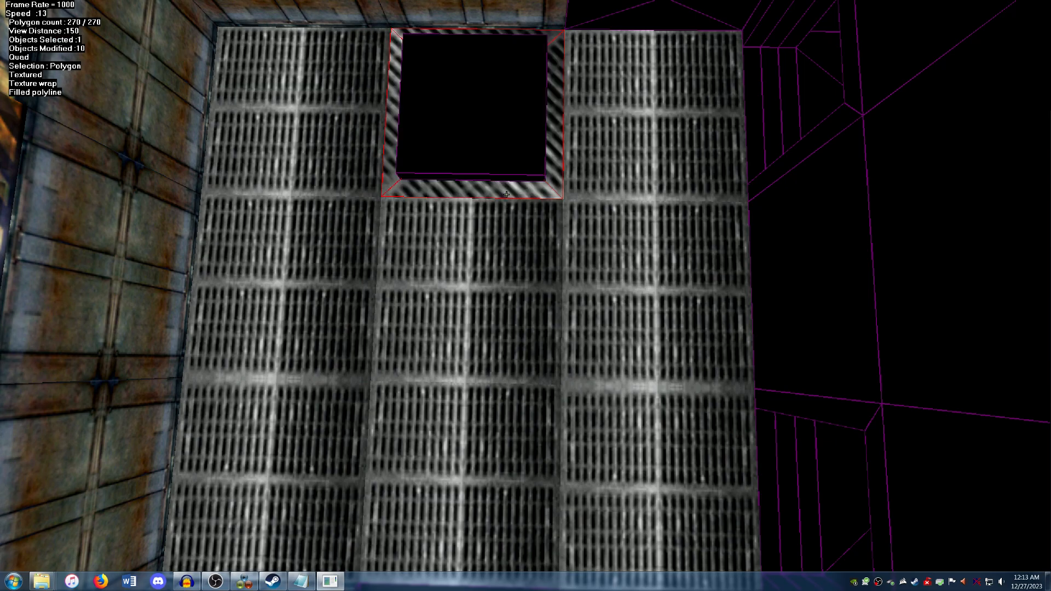
Add the platform's top polygon to the selection and apply the grate texture to it
key("Up")
key("Page_Up")
key("Page_Up")
key("Up")
key("Left")
key("Page_Down")
key("Down")
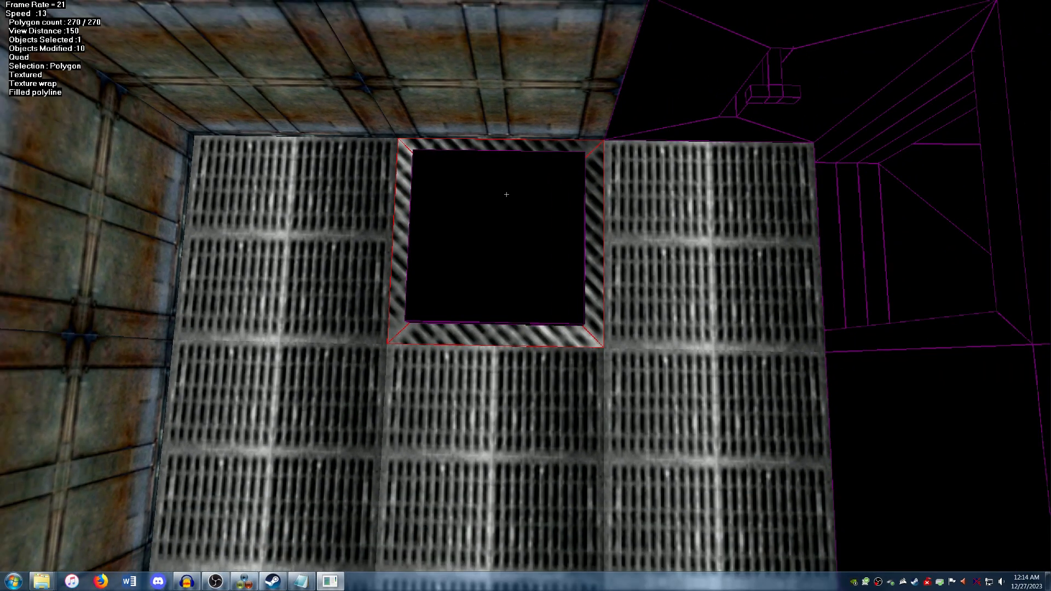
key("Up")
key("Down")
key("Up")
key("Up")
key("Down")
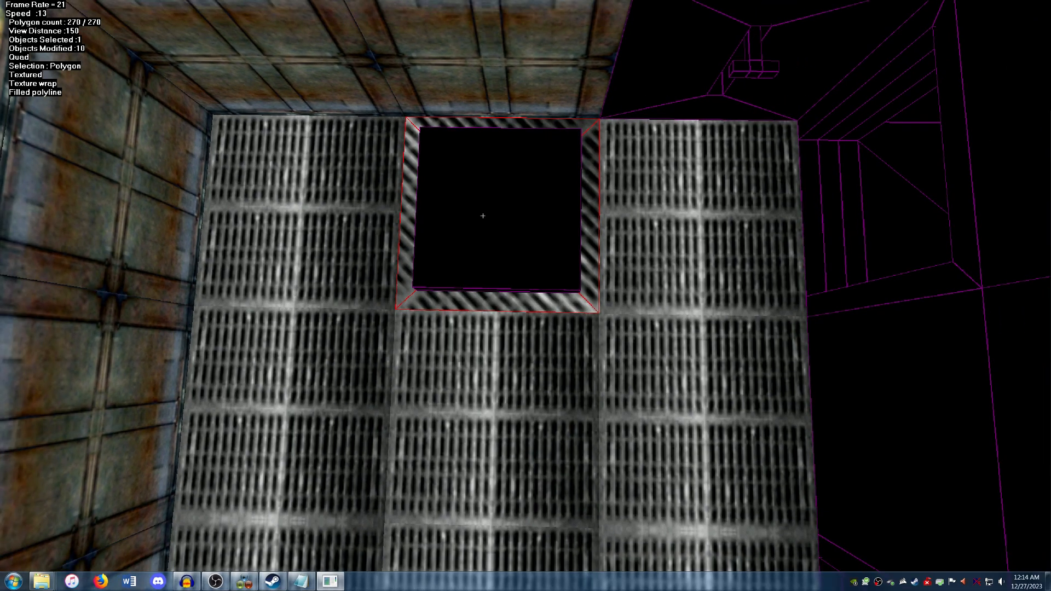
left_click(482, 215)
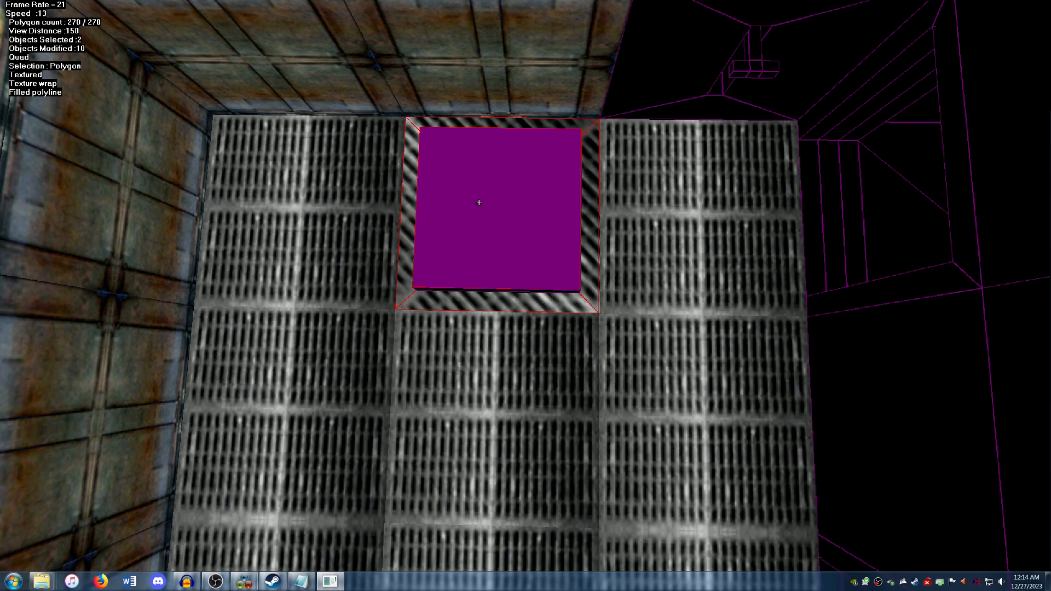
key("t")
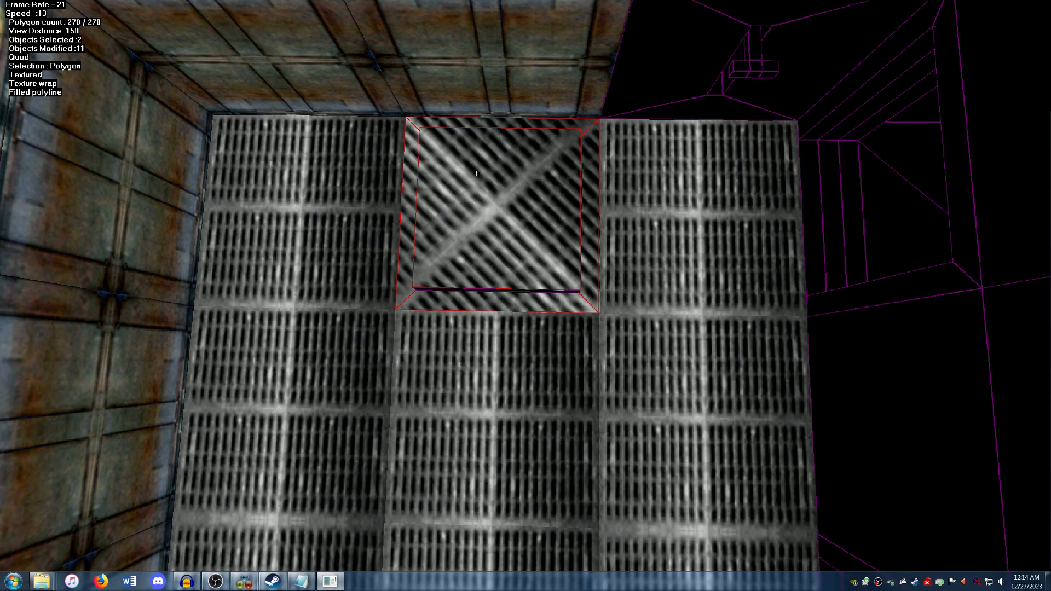
Switch the textured display off and back on to examine the grate on the selected platform polygons
right_click(476, 173)
left_click(481, 179)
left_click(510, 117)
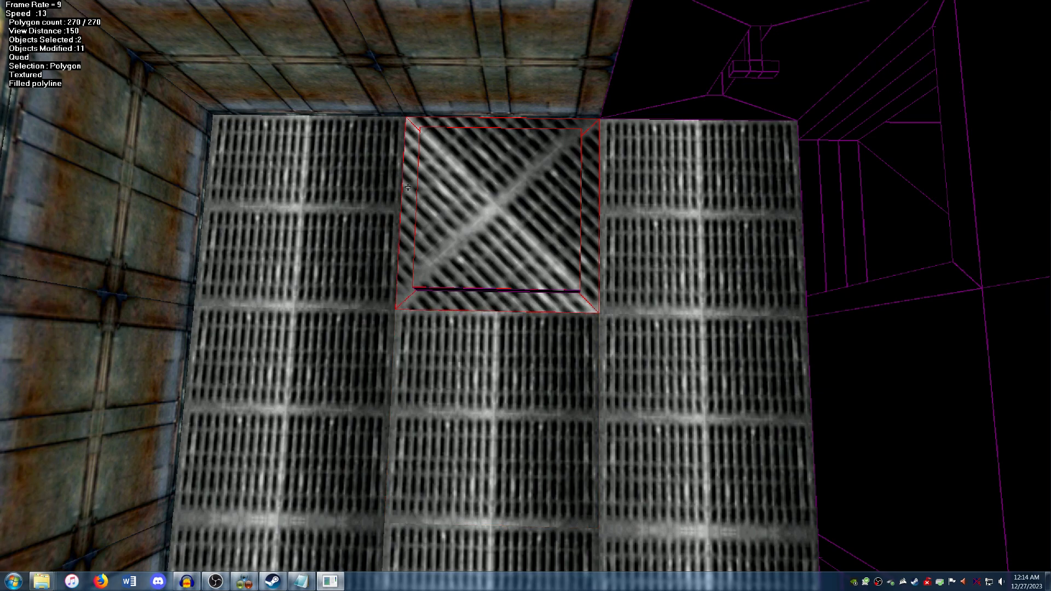
key("Down")
key("Up")
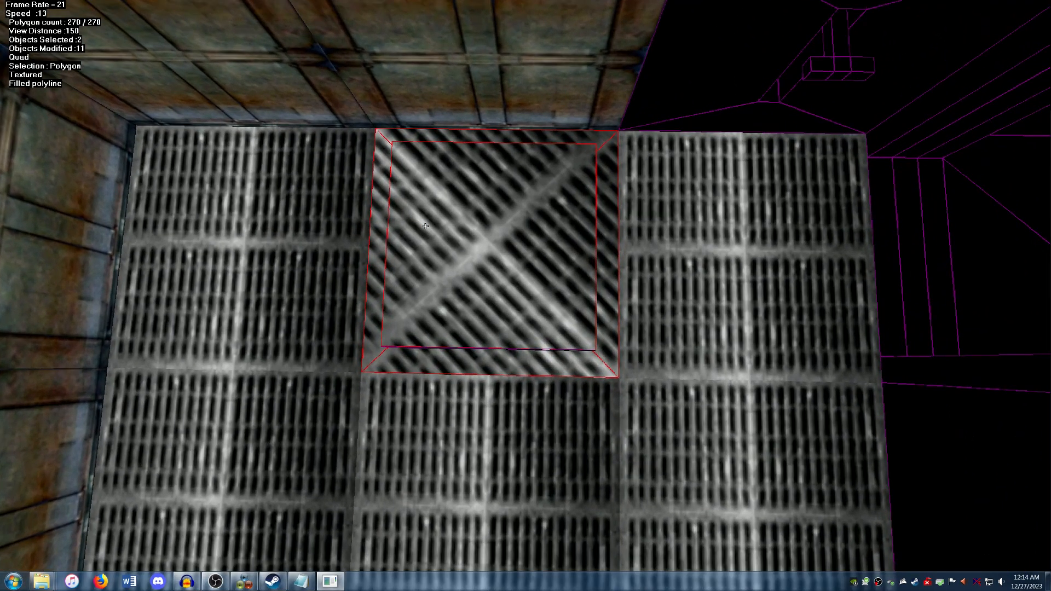
key("t")
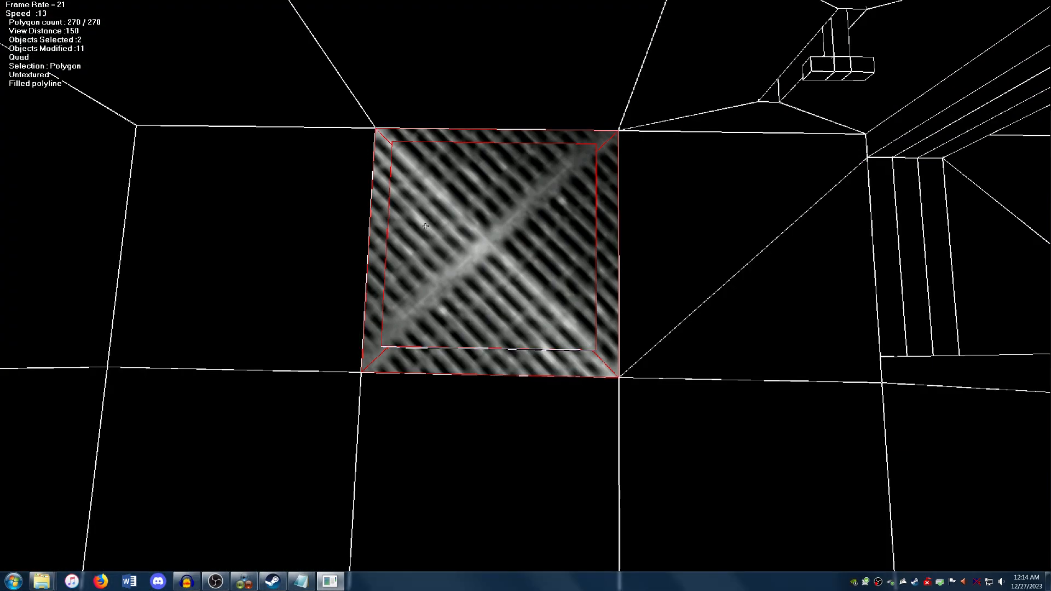
key("Down")
key("Up")
key("Up")
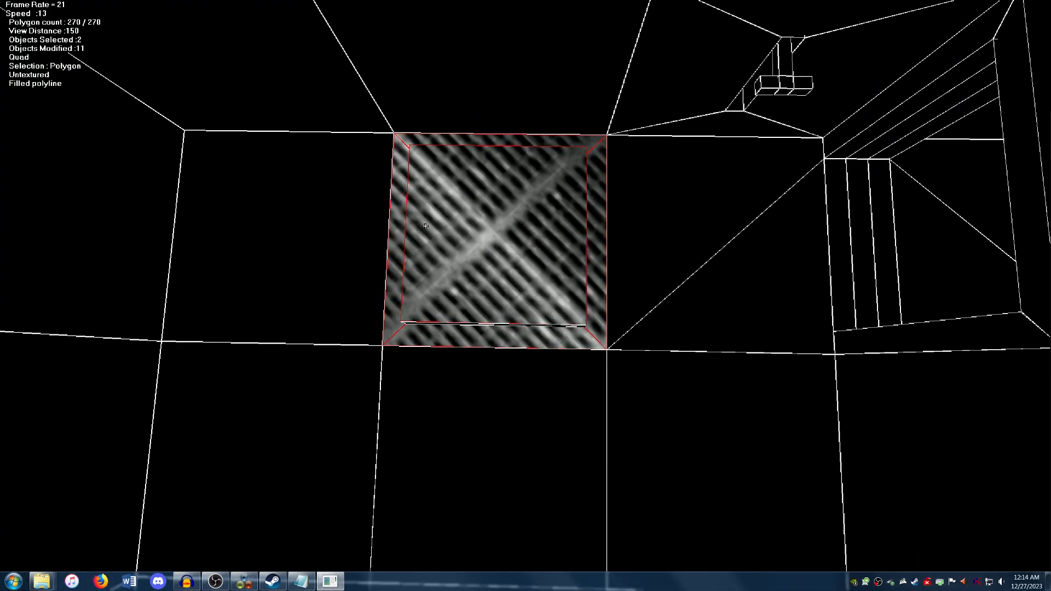
key("t")
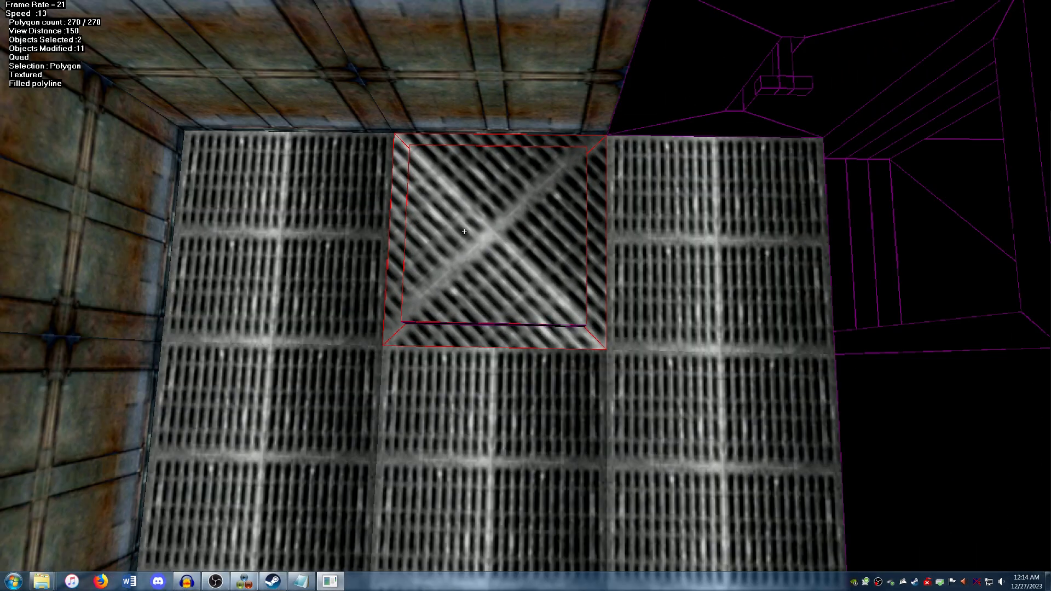
Texture the selected platform border and top polygons with the grate, using the platform's top polygon as the mapping plane
key("p")
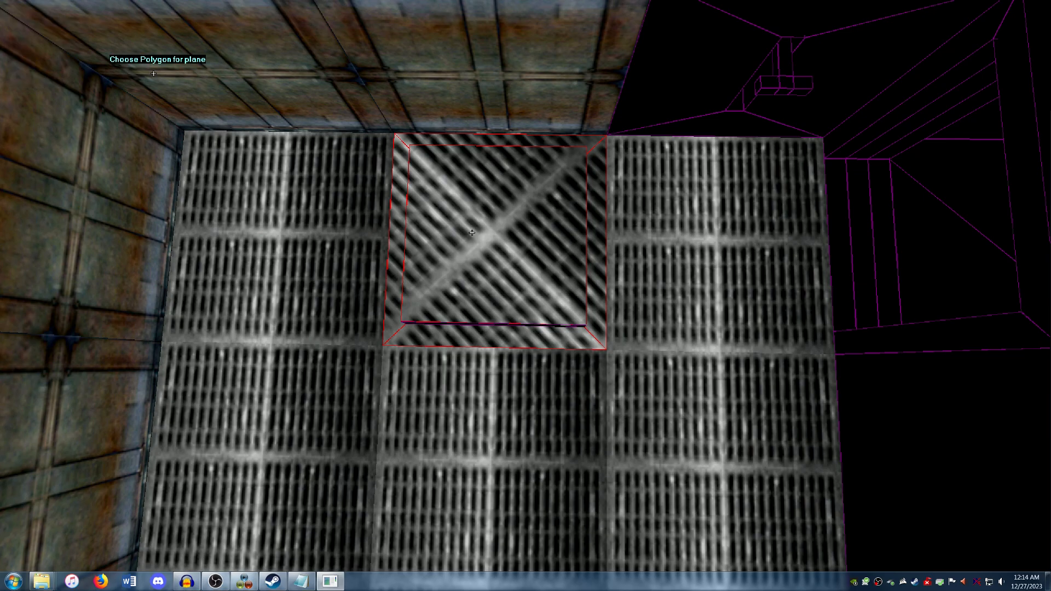
left_click(488, 230)
key("Down")
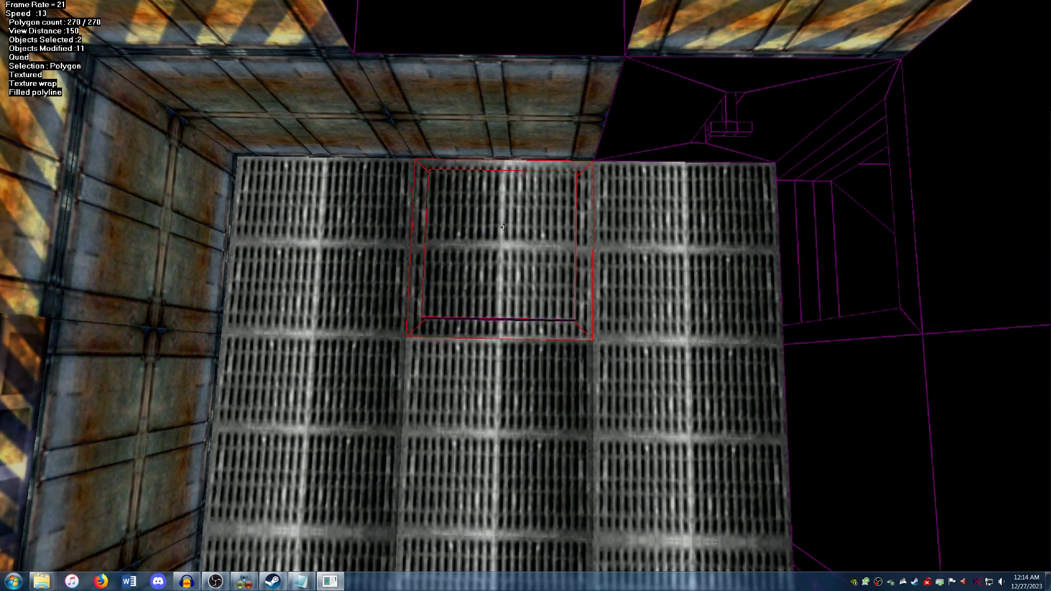
key("Up")
key("Down")
key("Page_Up")
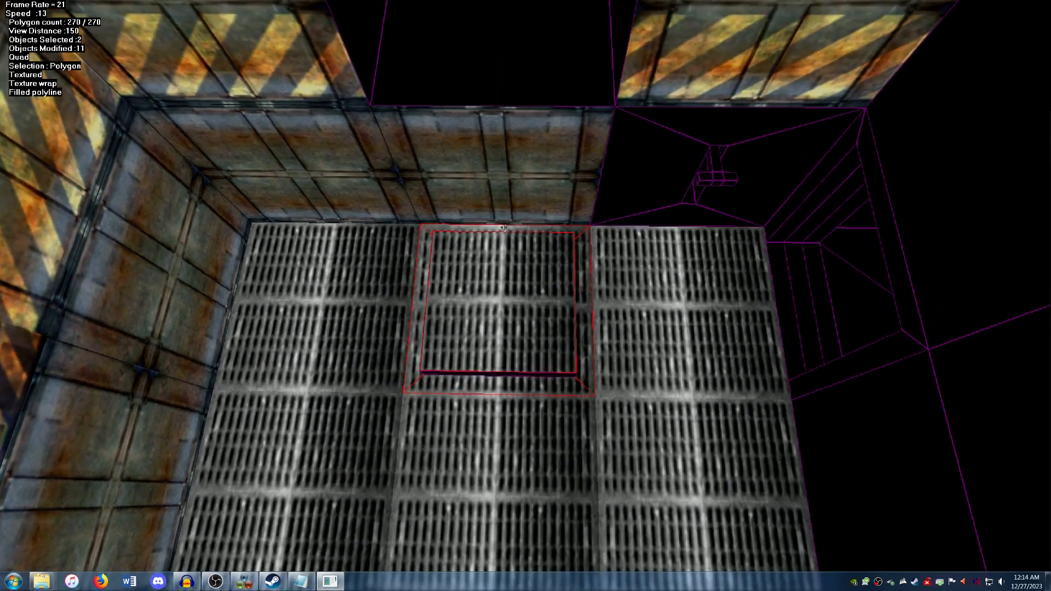
Clear the selection, apply the dark green diamond-pattern panel texture to the platform's top polygon, and deselect it
key("Up")
right_click(511, 223)
left_click(516, 226)
left_click(508, 309)
key("Down")
right_click(498, 281)
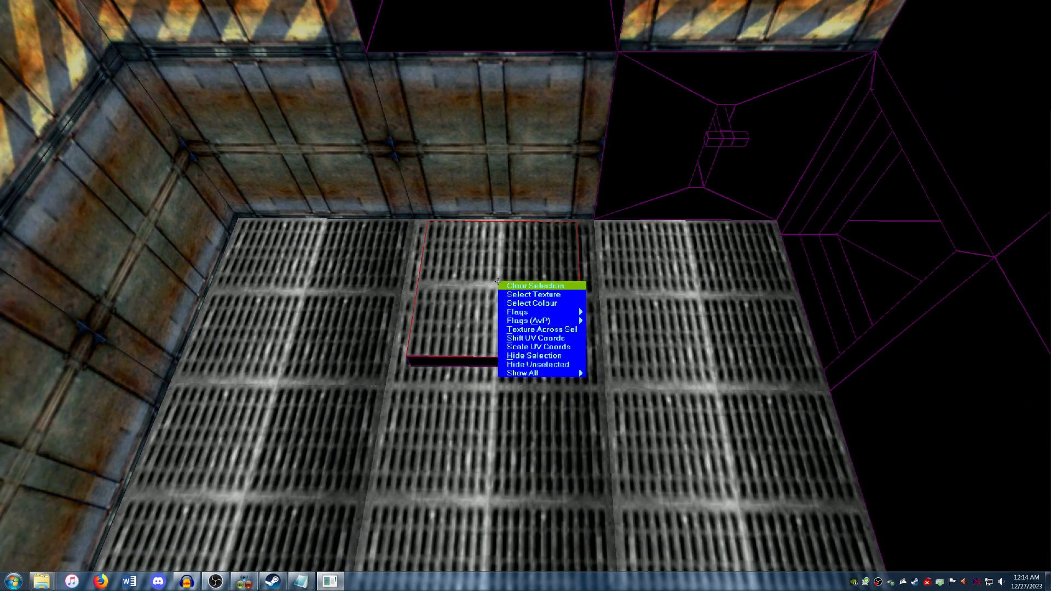
left_click(510, 294)
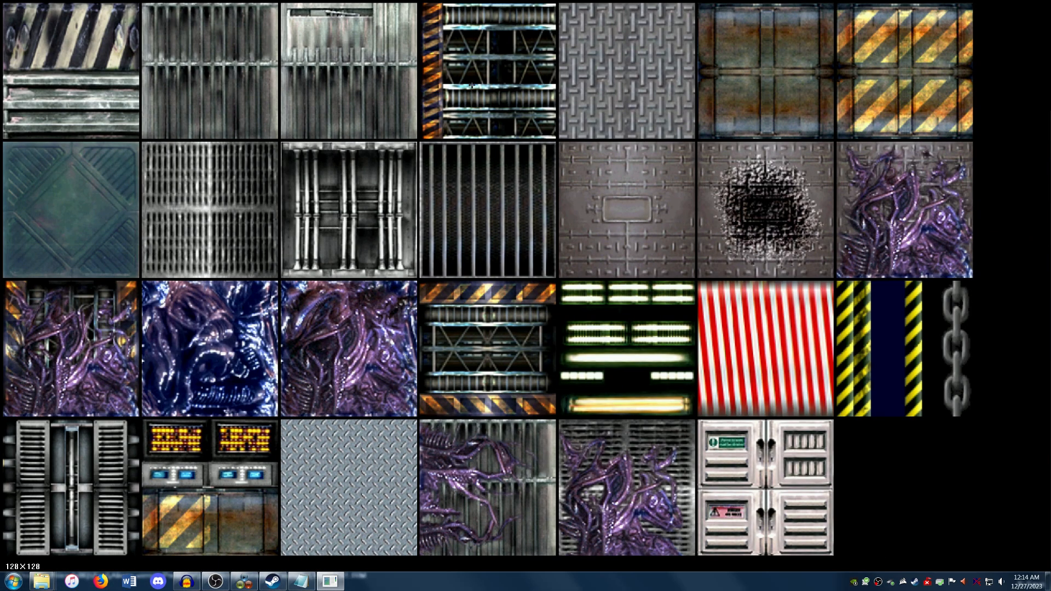
left_click(74, 210)
right_click(464, 280)
left_click(472, 285)
Map the red-and-white striped texture onto the platform's front side and clear the selection
key("Up")
key("Page_Down")
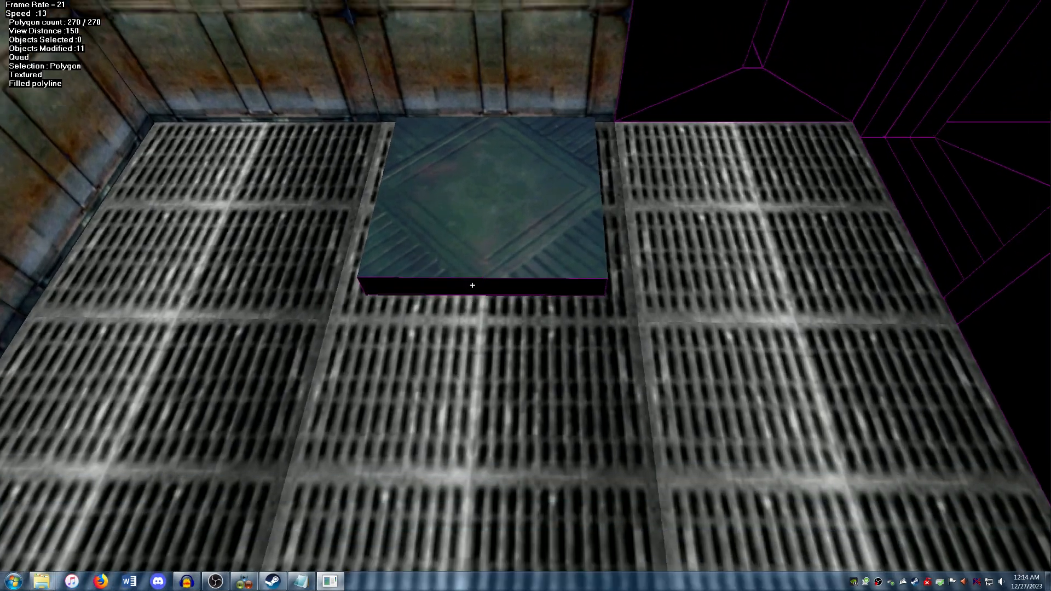
key("Page_Up")
key("Page_Down")
key("Page_Up")
key("Page_Down")
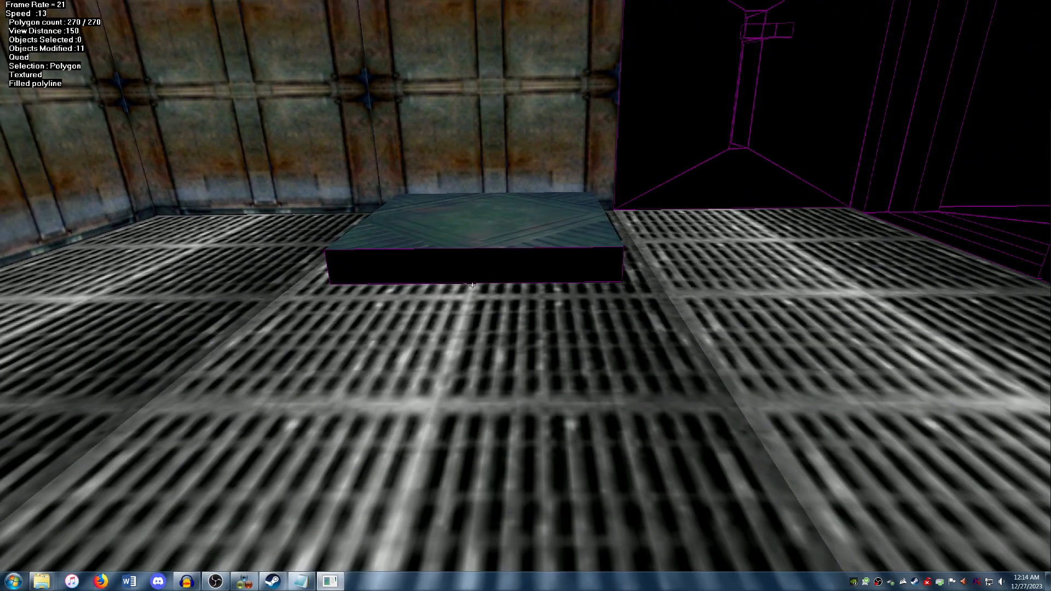
left_click(474, 276)
right_click(477, 268)
left_click(486, 278)
left_click(767, 349)
left_click(529, 325)
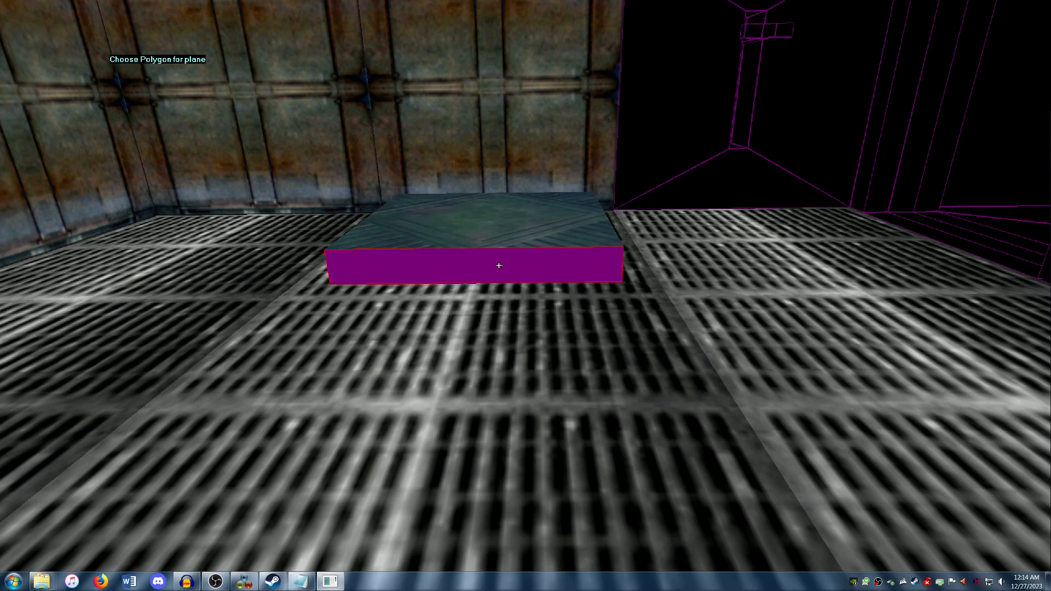
key("r")
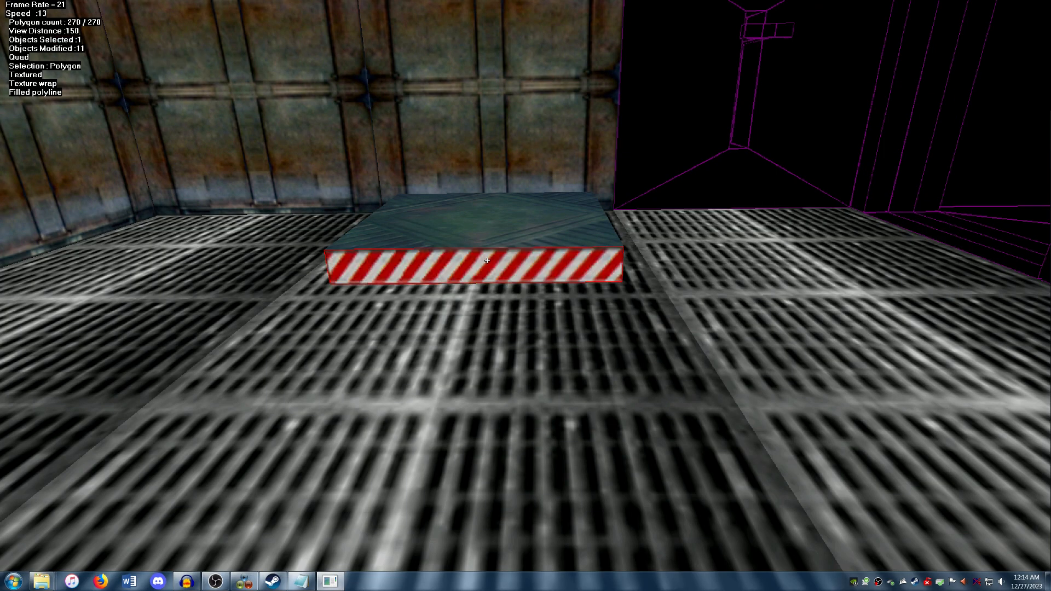
right_click(481, 253)
left_click(485, 257)
Apply the red-and-white striped texture to the platform side to the left of the front one, and deselect it
key("Right")
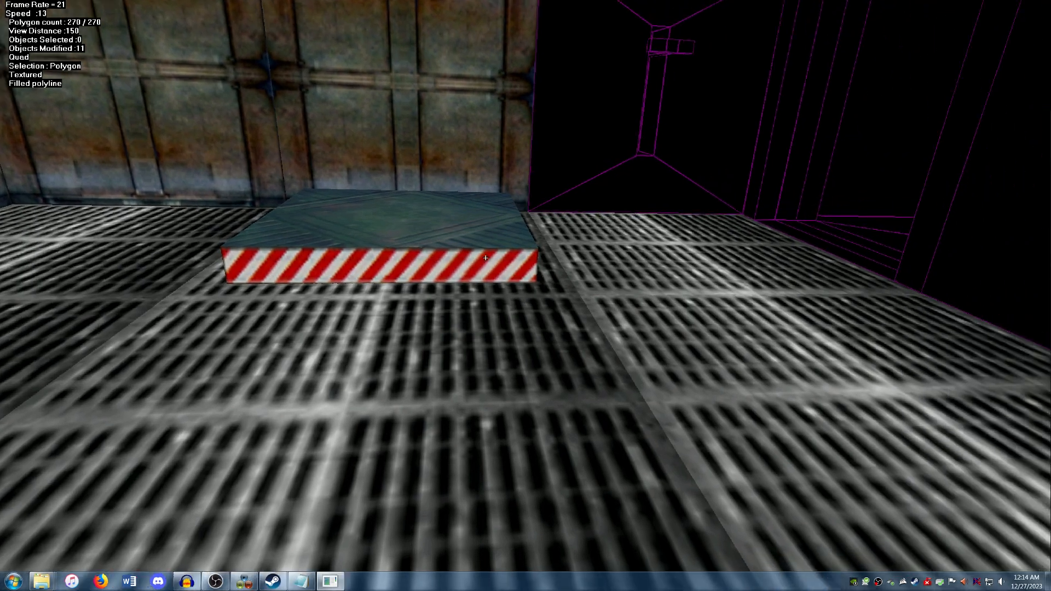
key("Page_Up")
key("y")
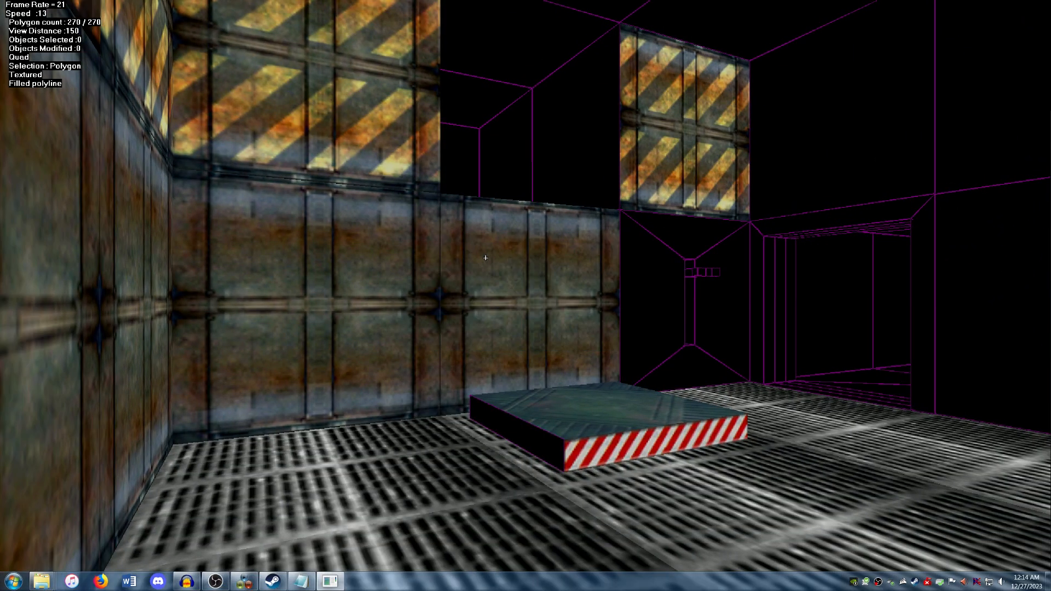
key("Right")
key("Page_Down")
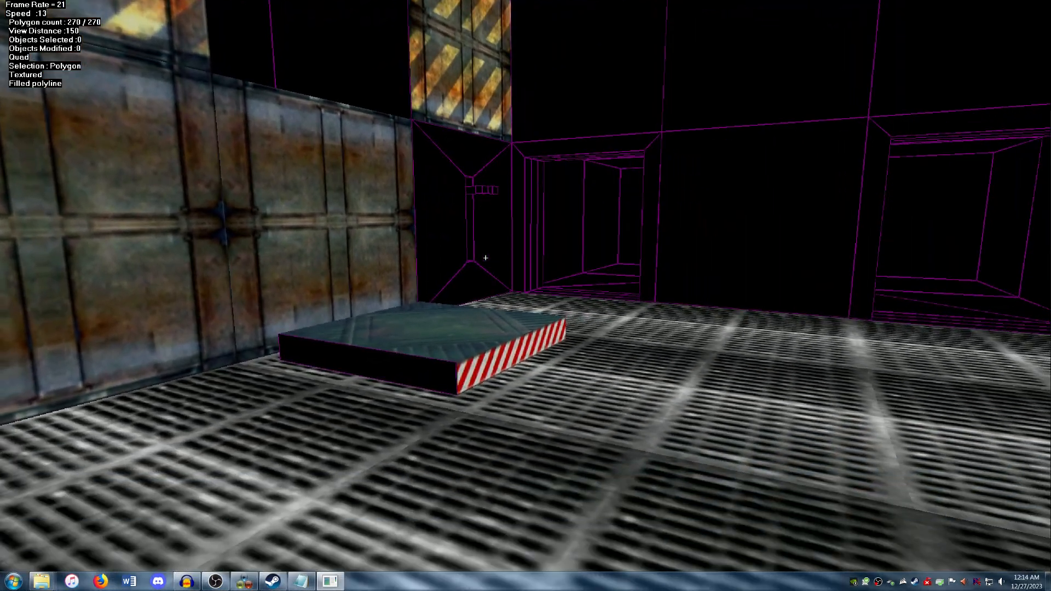
key("Left")
key("Right")
key("Left")
key("End")
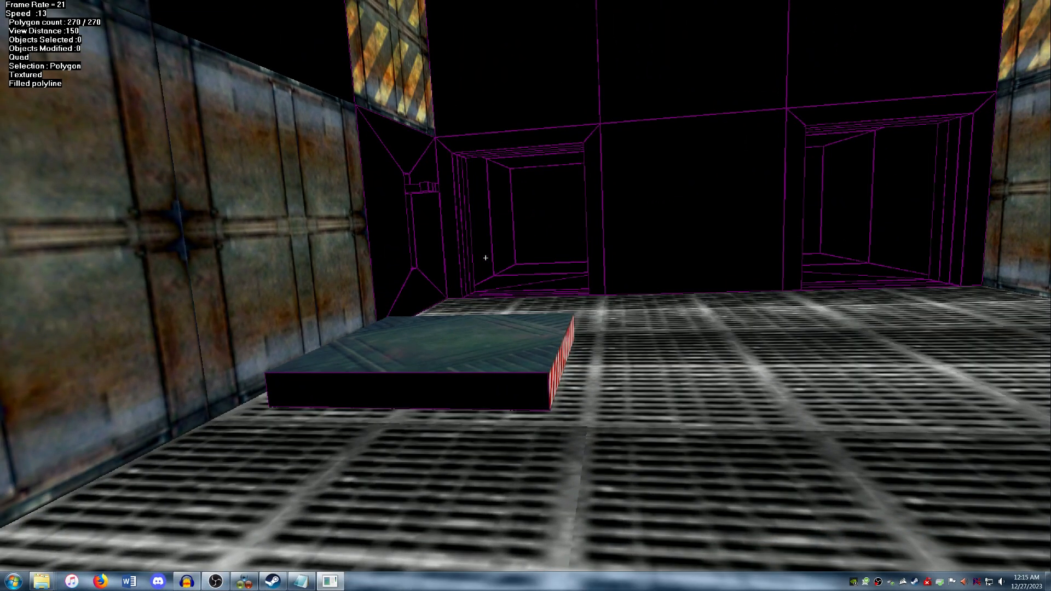
key("Down")
left_click(464, 382)
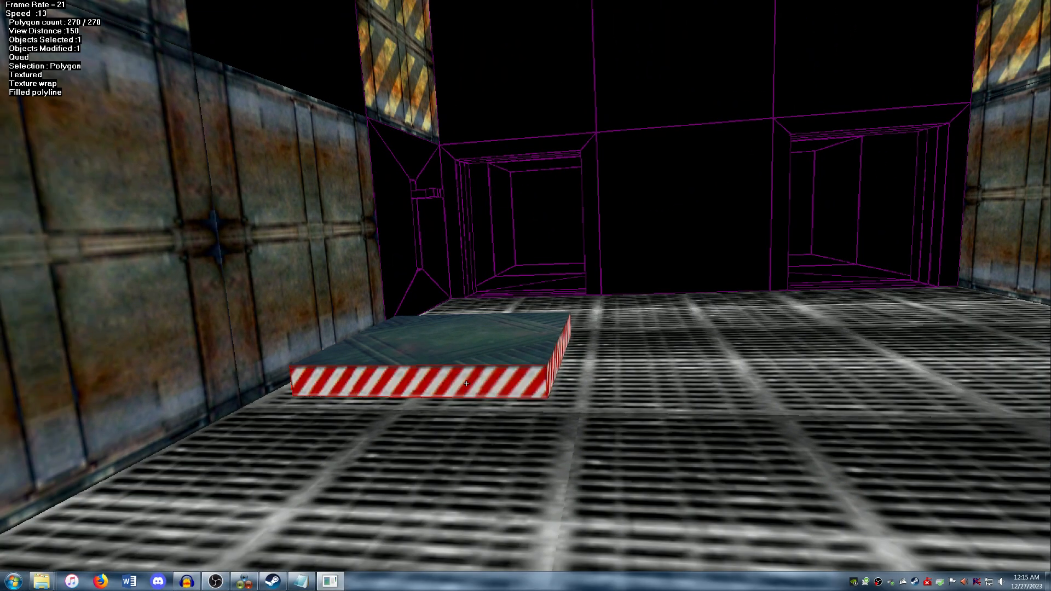
right_click(451, 371)
left_click(456, 373)
Apply the red-and-white striped texture to the platform's wall-facing side and clear the selection
key("Right")
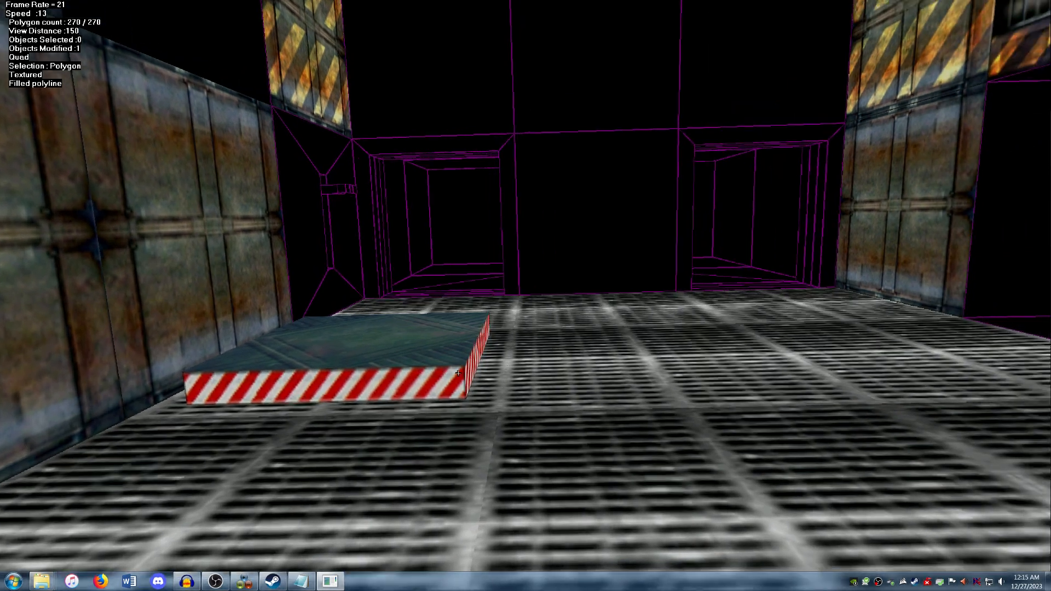
key("Left")
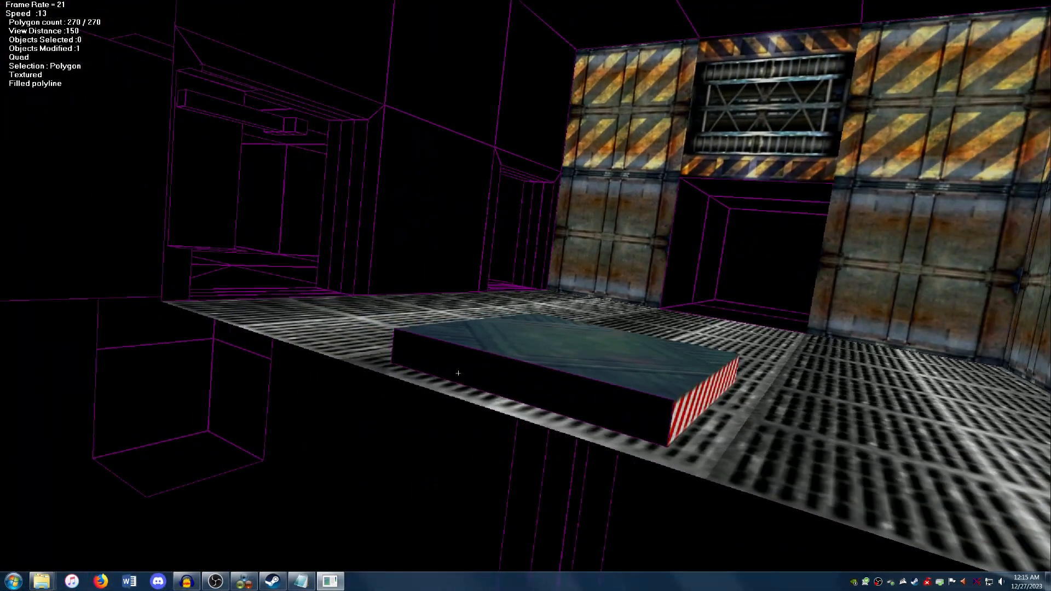
left_click(463, 368)
right_click(463, 368)
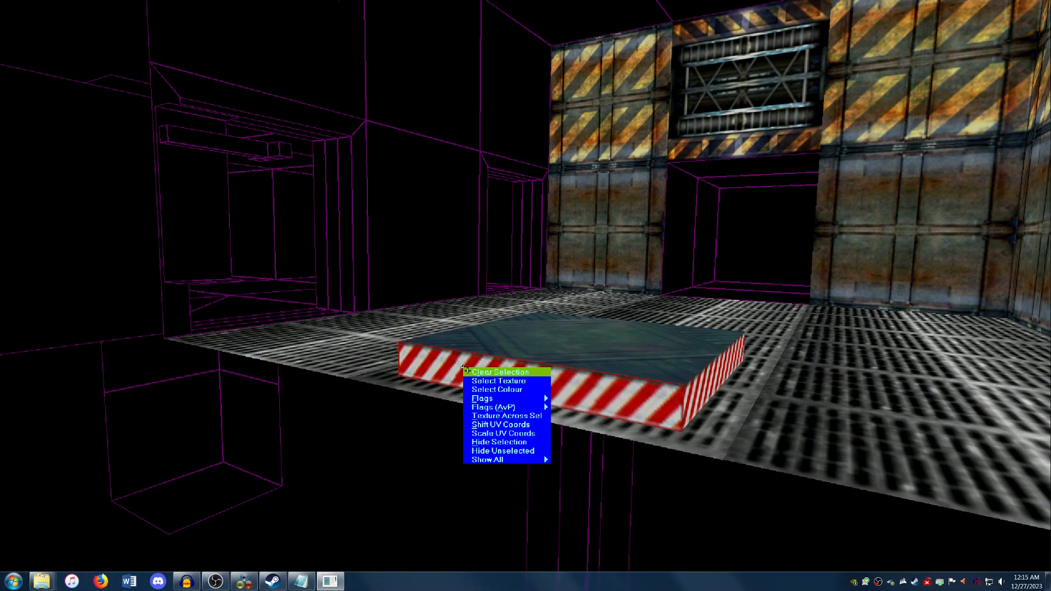
left_click(470, 375)
Apply the red-and-white striped texture to the platform's last untextured side and clear the selection
key("Left")
key("Right")
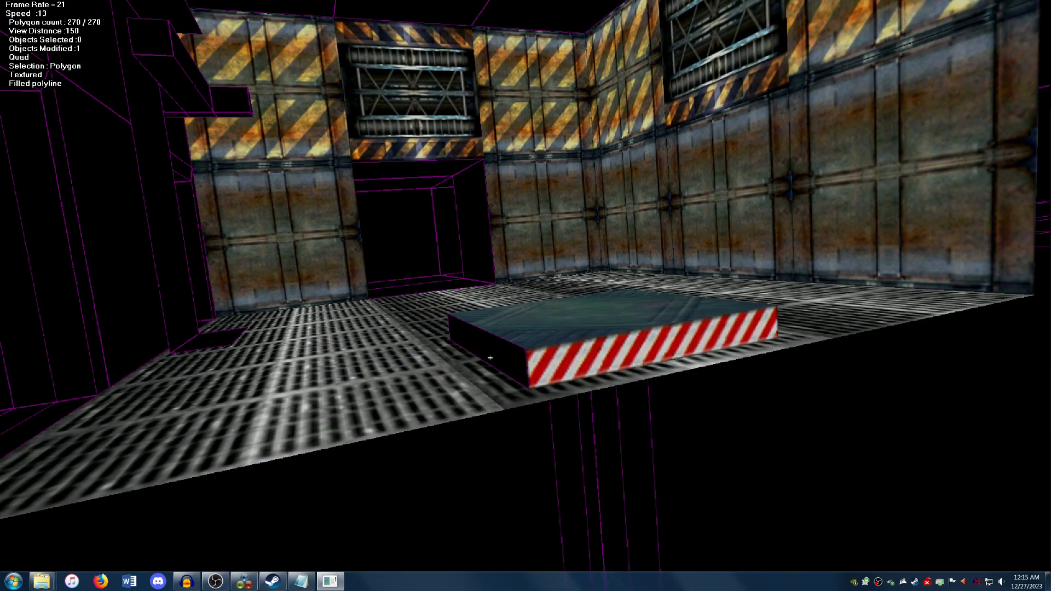
left_click(490, 357)
key("t")
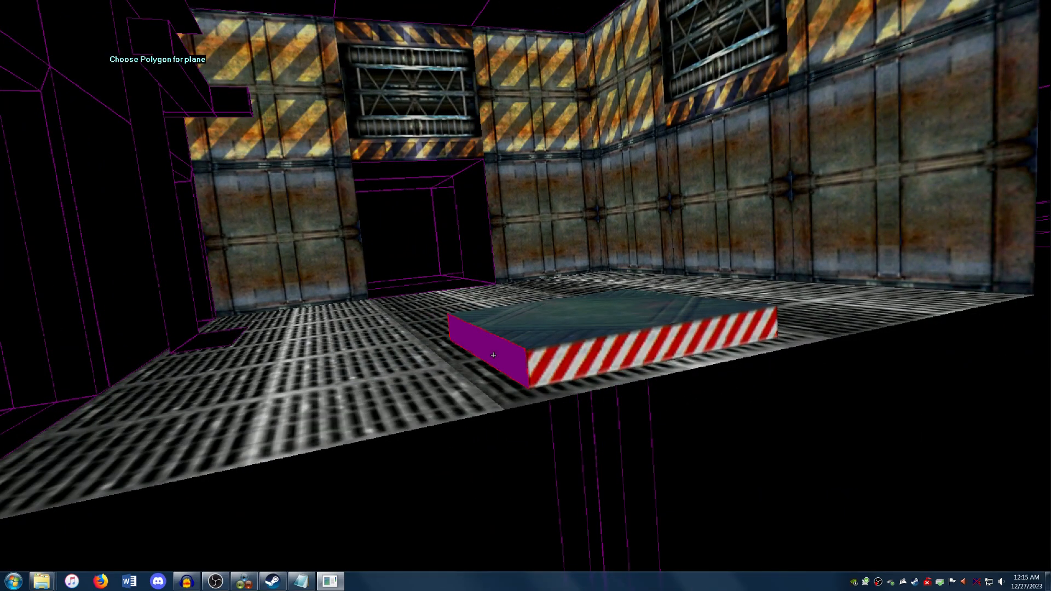
right_click(489, 351)
left_click(496, 357)
Select the front polygon of the narrow column beneath the platform and apply the yellow-striped chain texture with wrapping
key("Down")
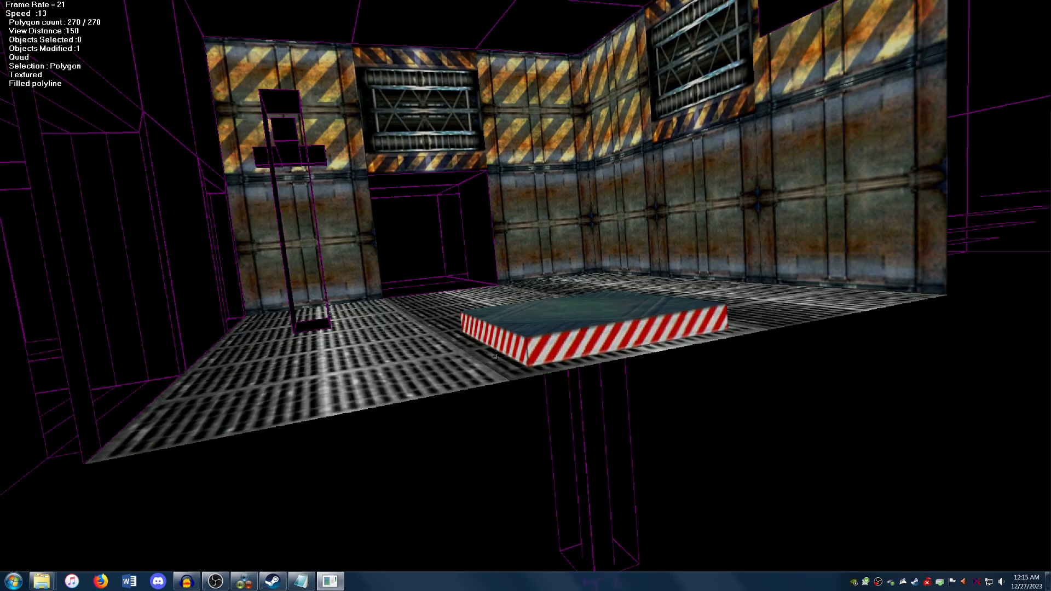
key("Page_Down")
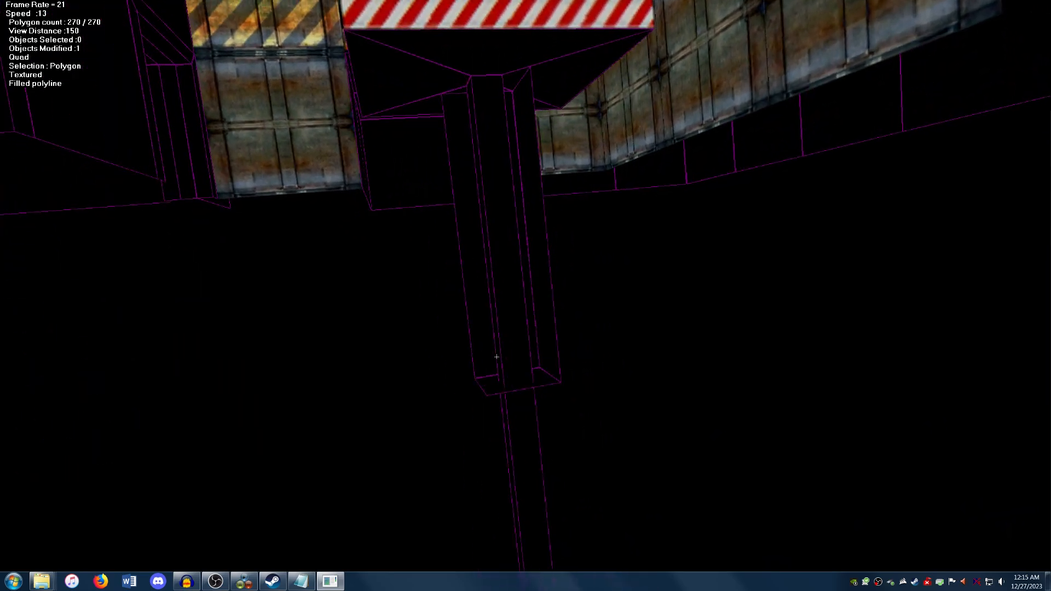
key("Down")
key("Left")
key("Right")
key("Up")
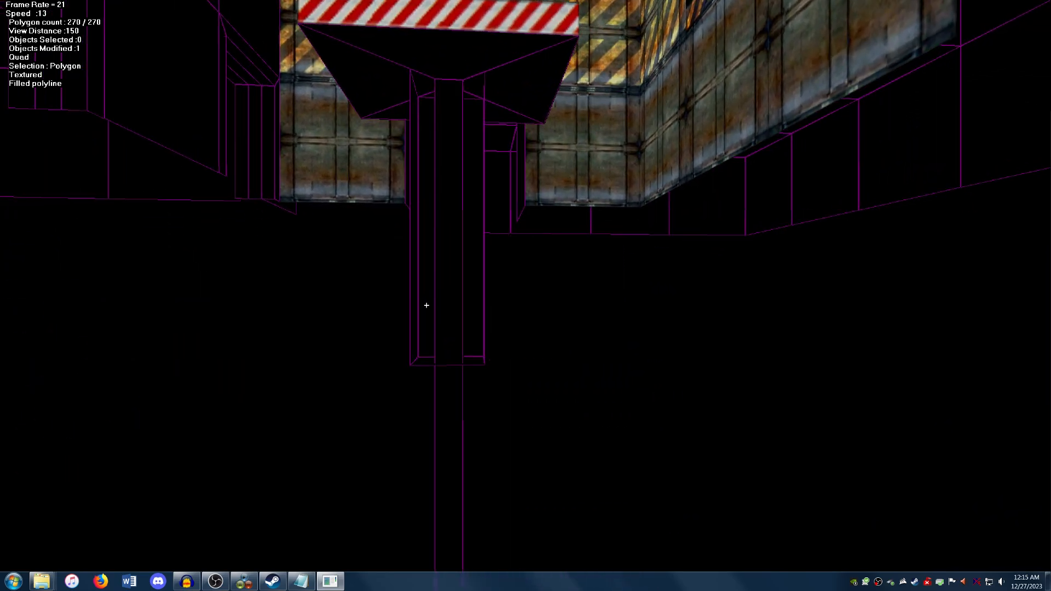
left_click(447, 283)
right_click(446, 287)
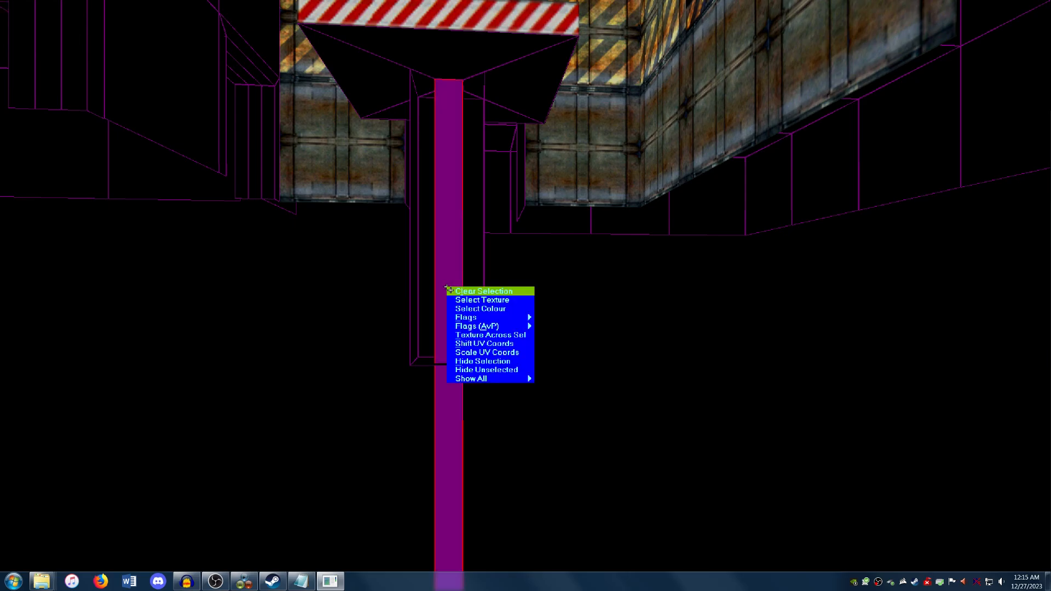
left_click(448, 291)
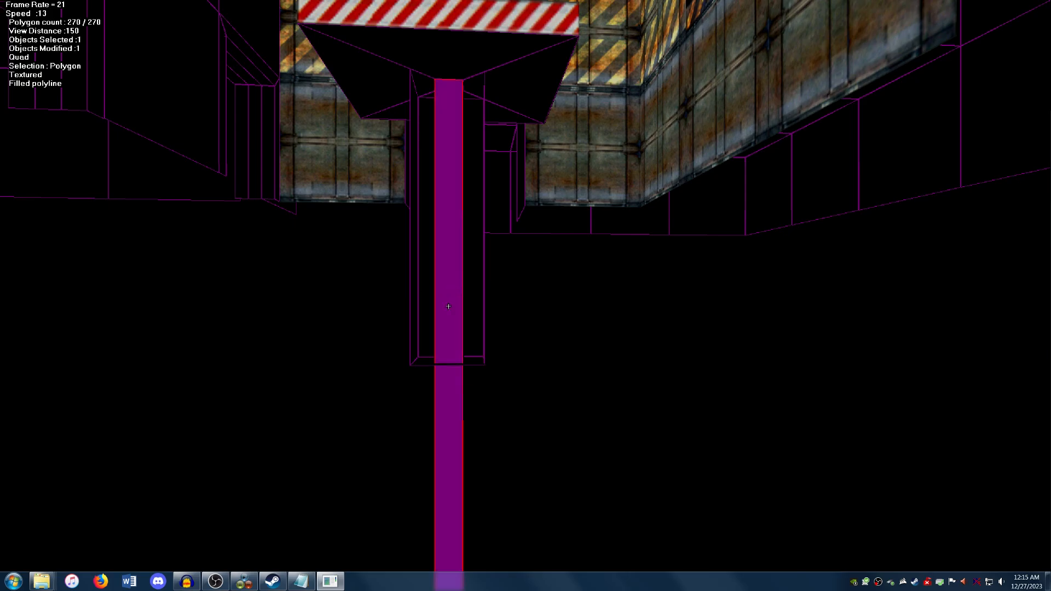
right_click(448, 307)
left_click(456, 319)
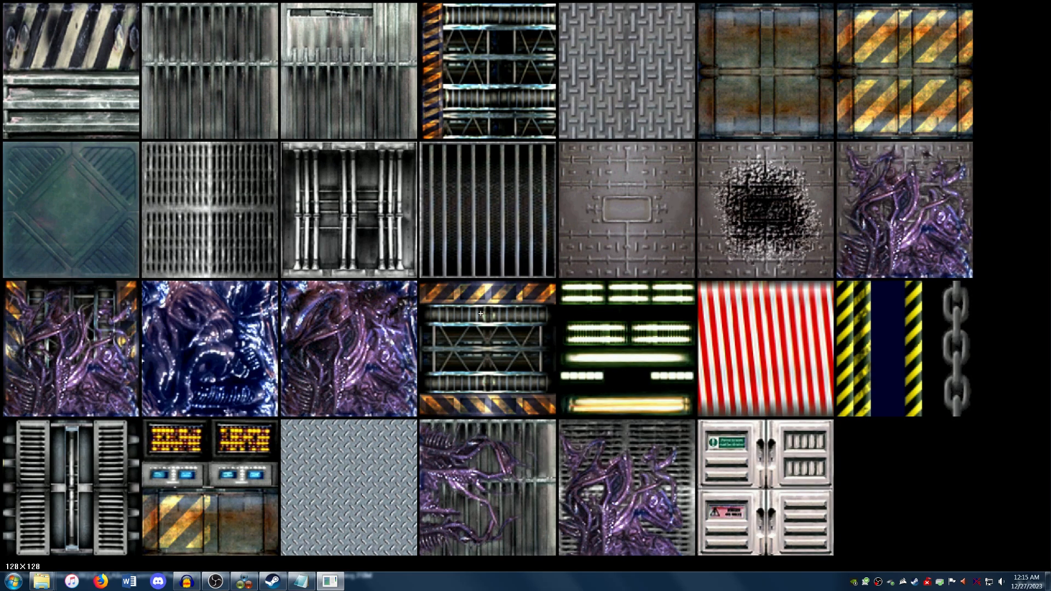
left_click(939, 327)
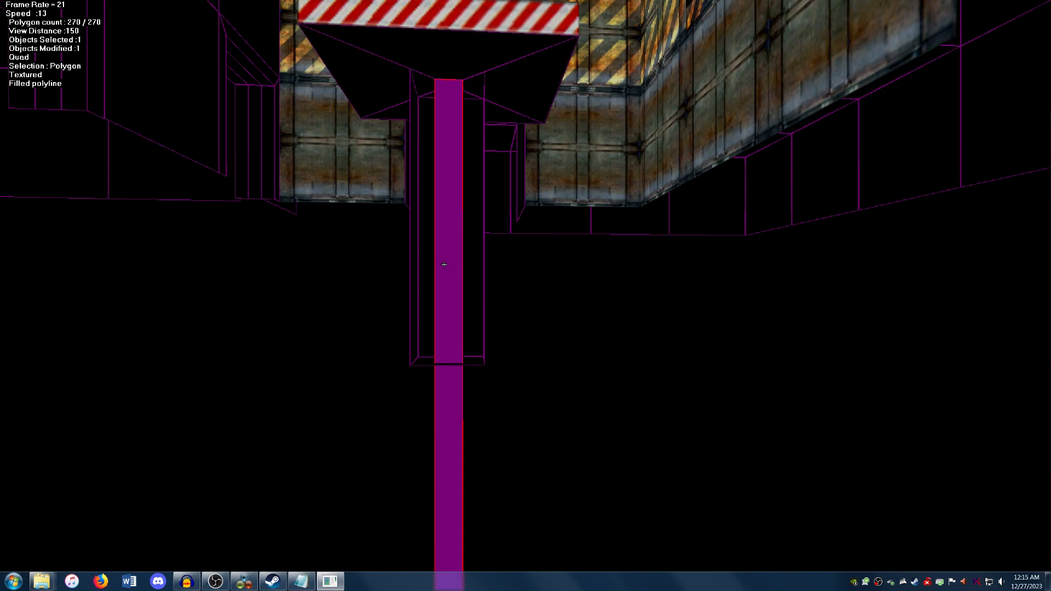
key("w")
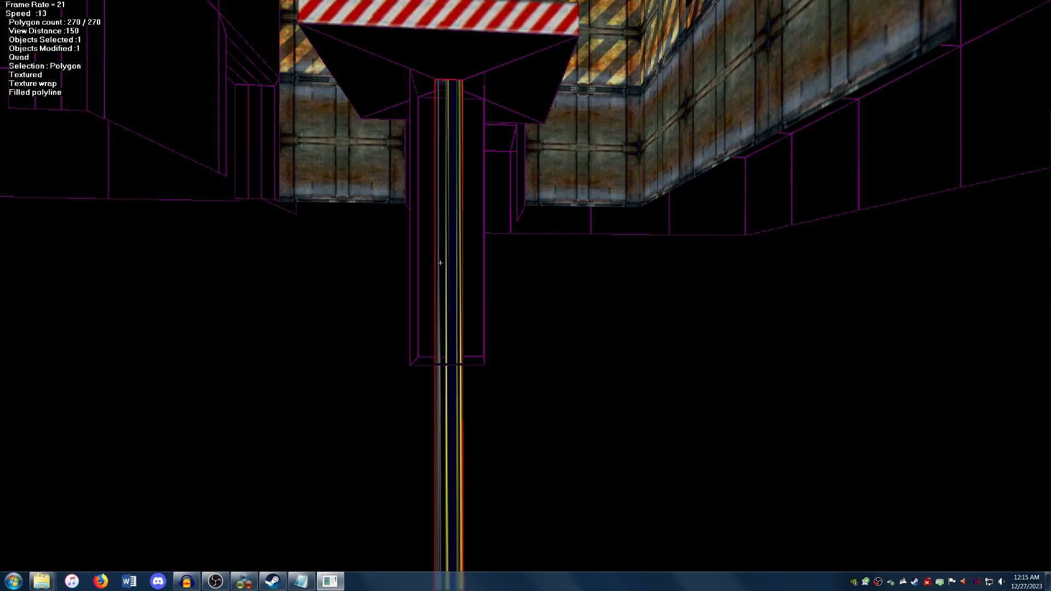
Rotate the texture on the column's front polygon so its stripes run vertically with the chain strip on the opposite edge
key("Up")
key("Left")
key("Up")
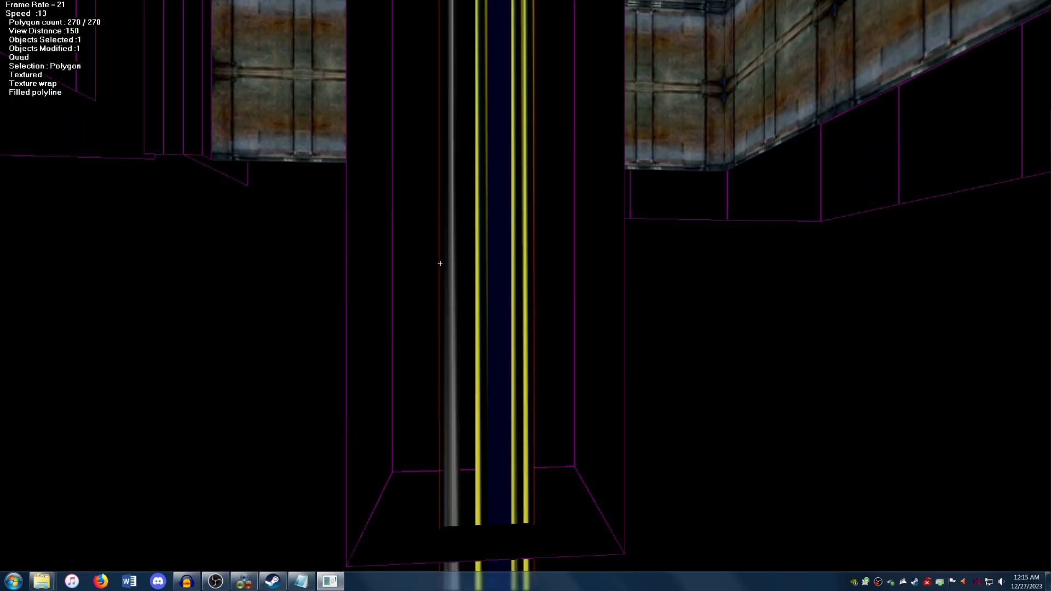
key("r")
key("Down")
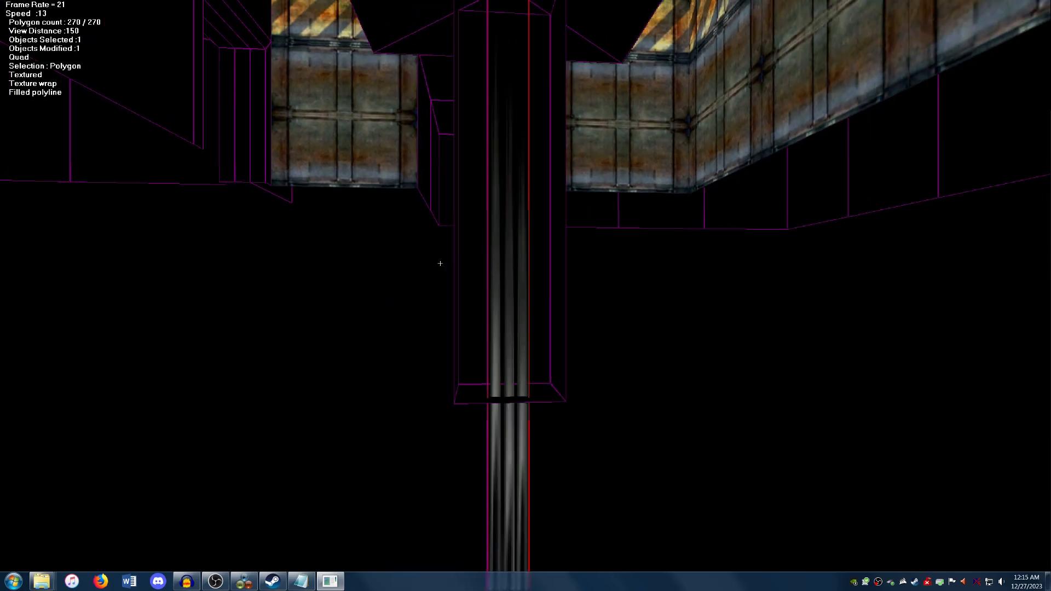
key("Page_Down")
key("Page_Down")
key("Up")
key("Page_Up")
key("r")
key("Page_Up")
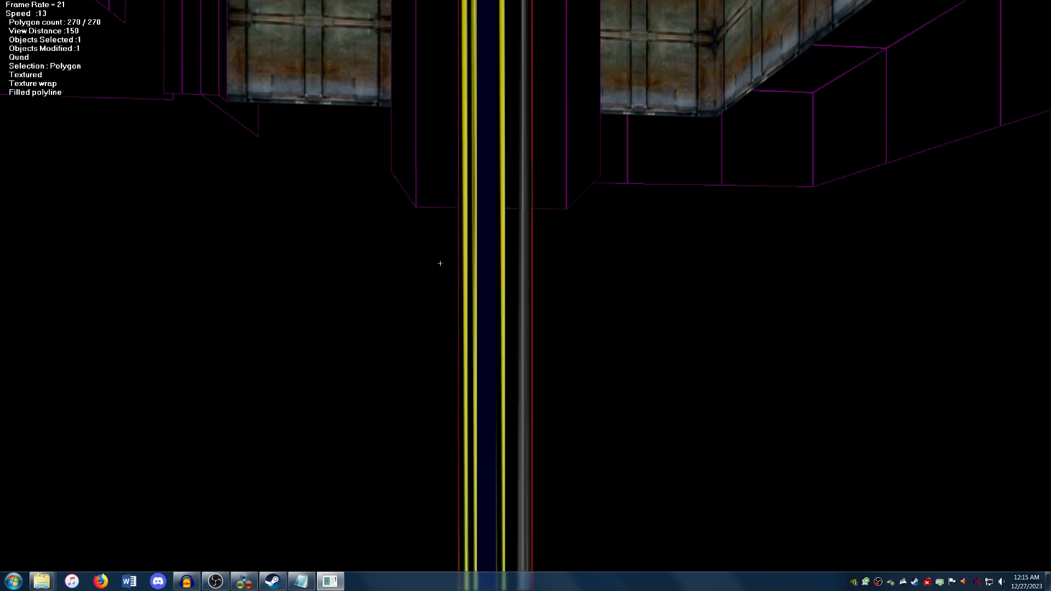
key("Down")
key("Page_Up")
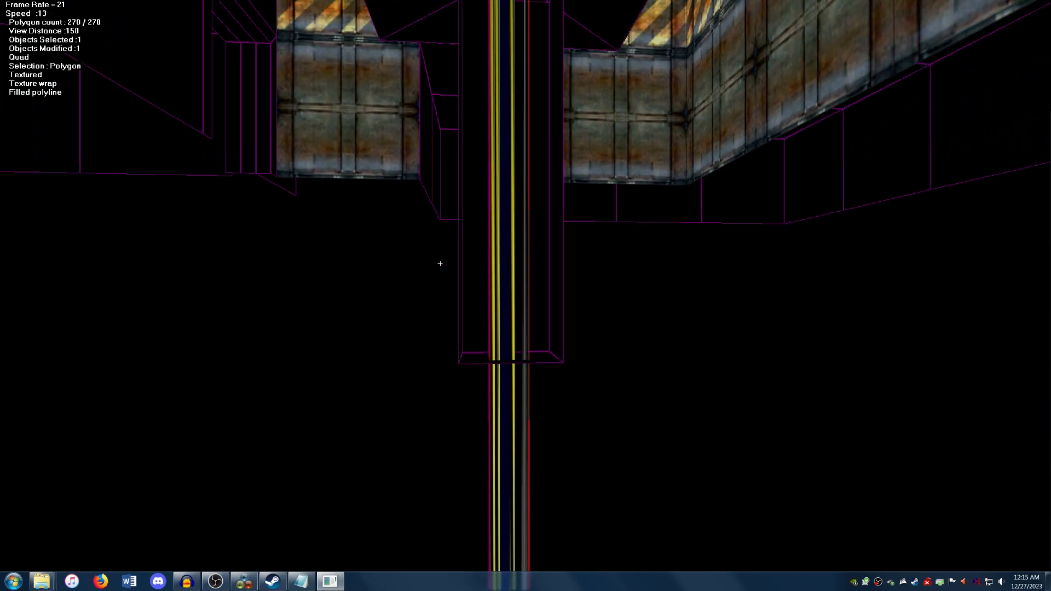
key("Page_Down")
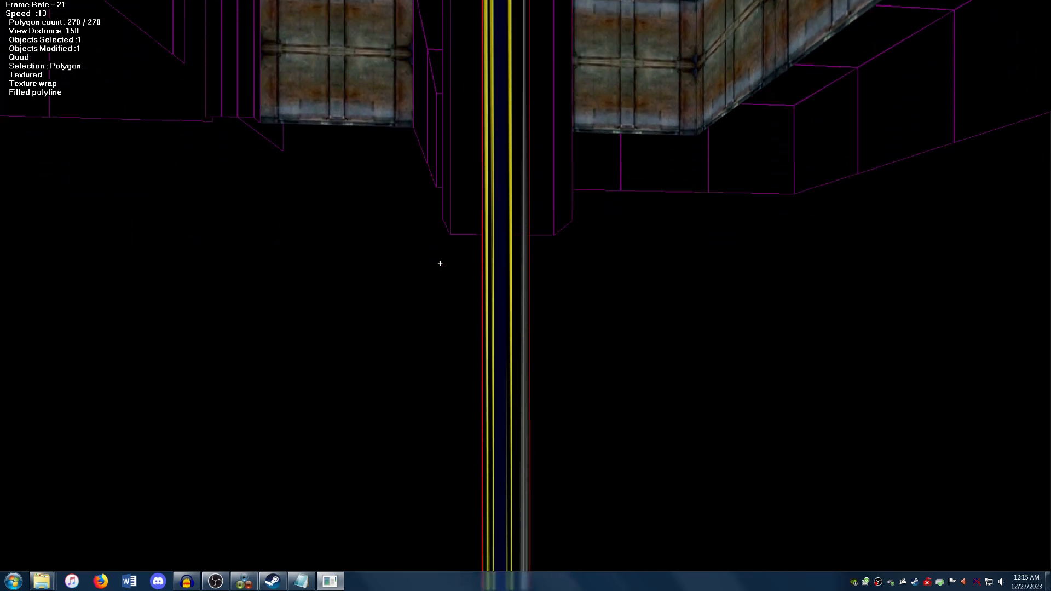
Try a 1X5 texture repeat on the column's front polygon
key("t")
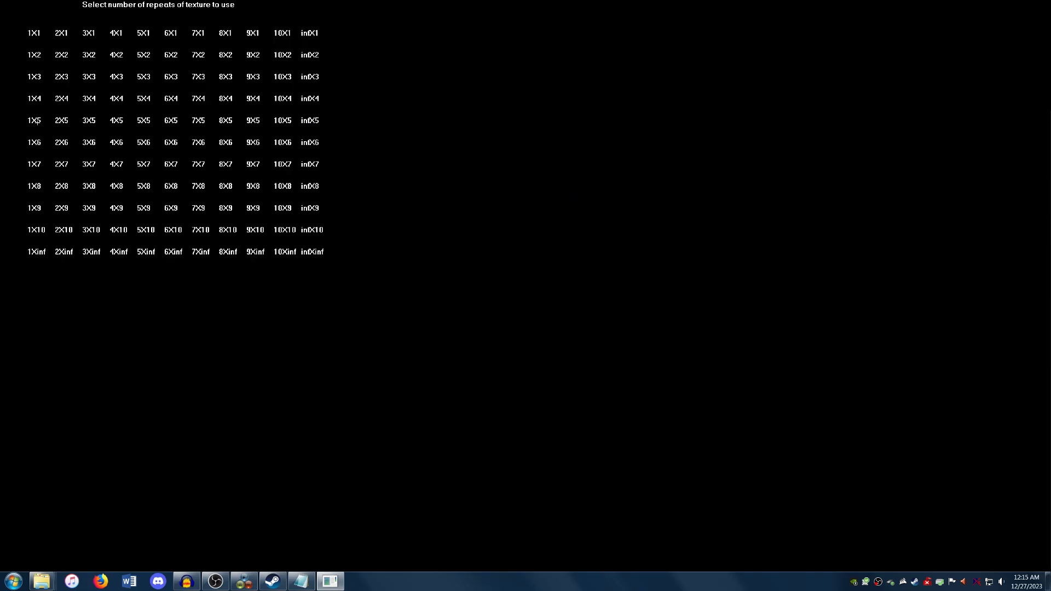
left_click(36, 121)
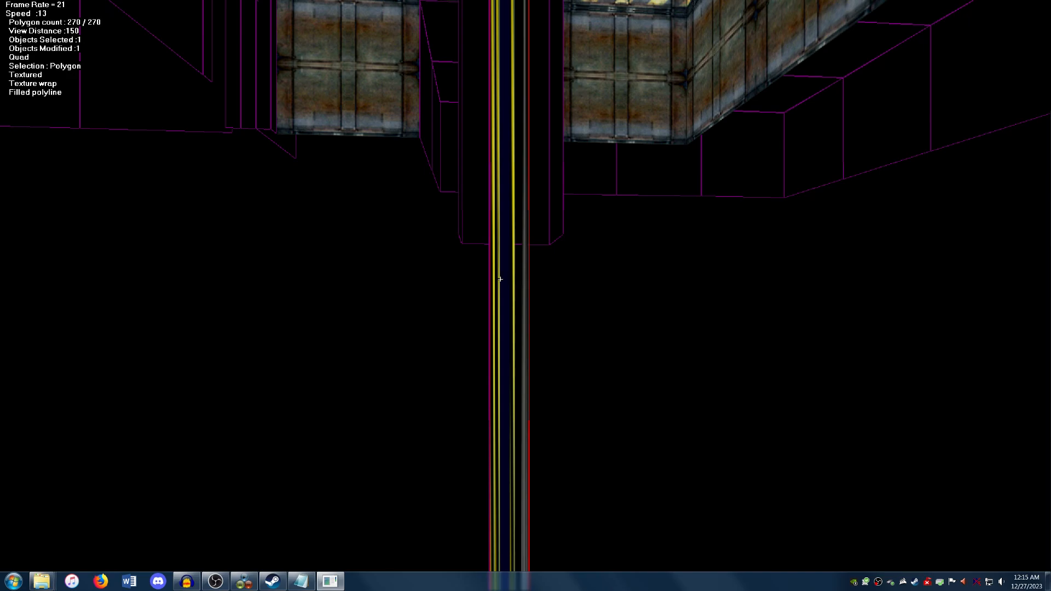
key("Down")
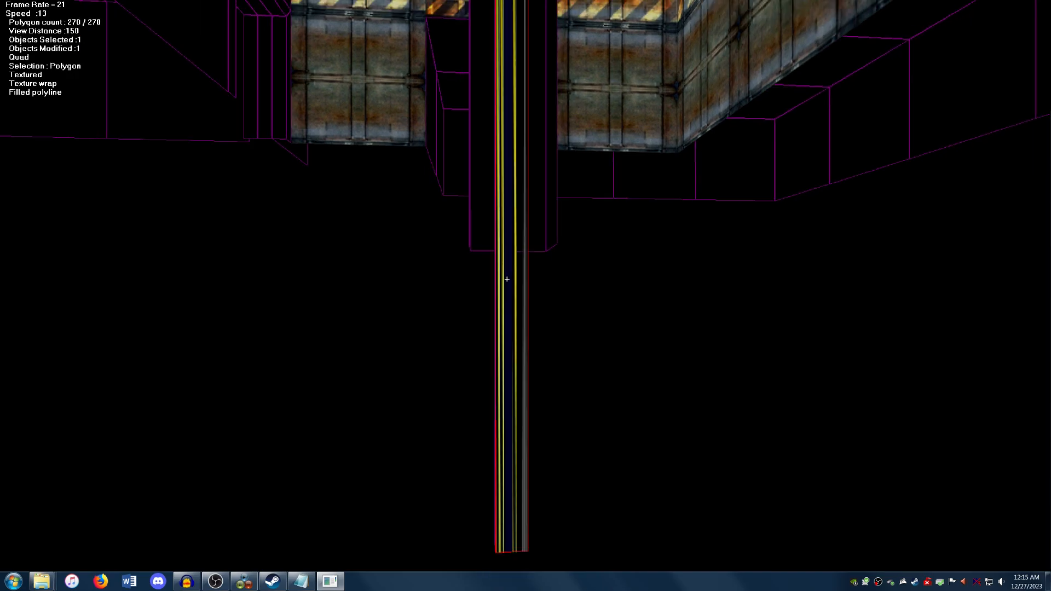
Adjust the front polygon's texture coordinates to span 0 to 639 vertically and 96 to 127 horizontally, covering only the chain strip
key("t")
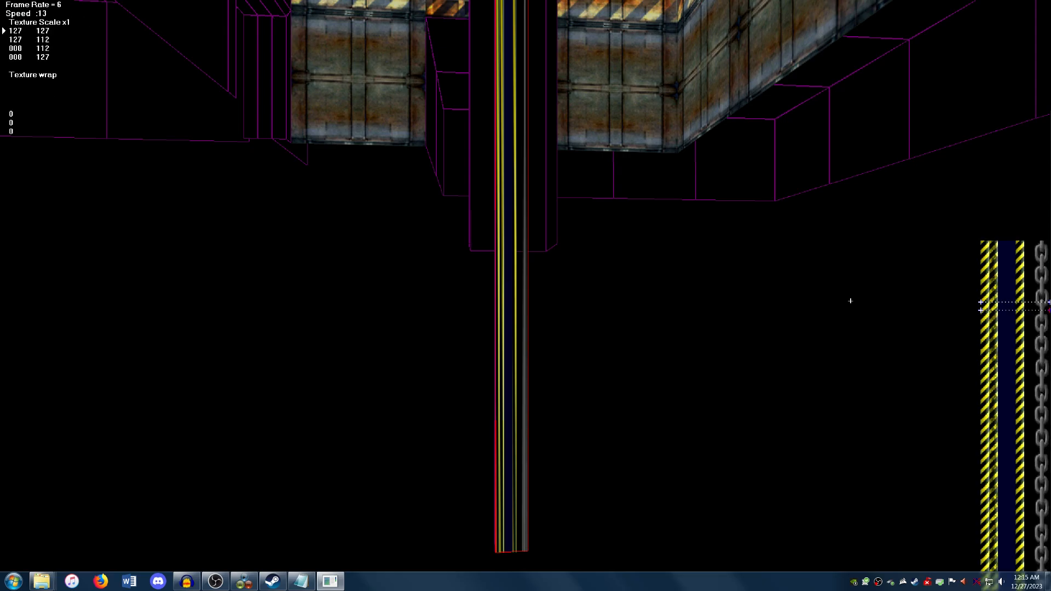
right_click_drag(1028, 302, 1027, 238)
right_click_drag(1018, 312, 1026, 541)
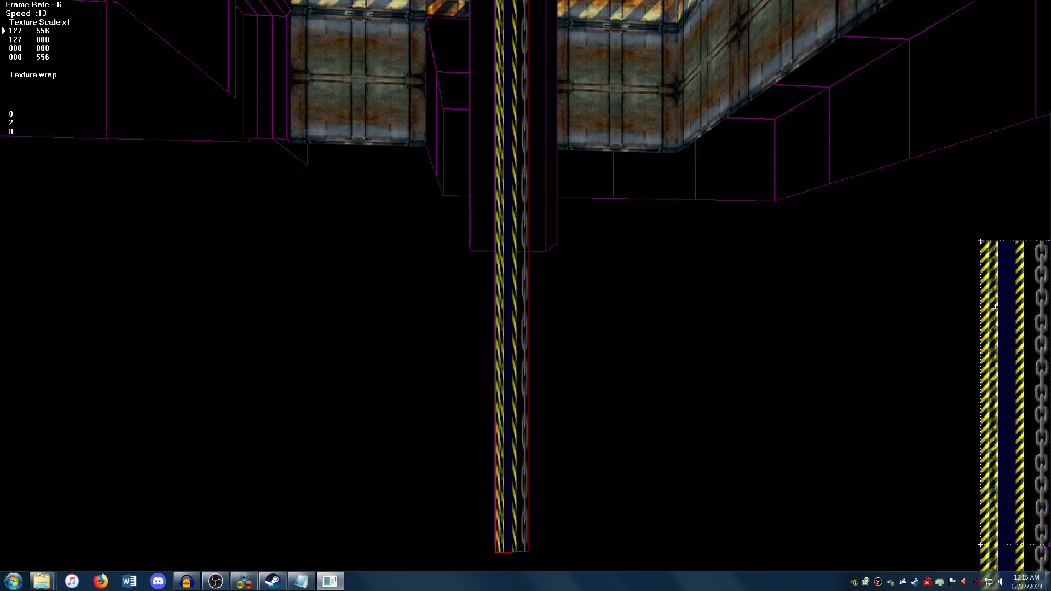
right_click_drag(995, 309, 1007, 360)
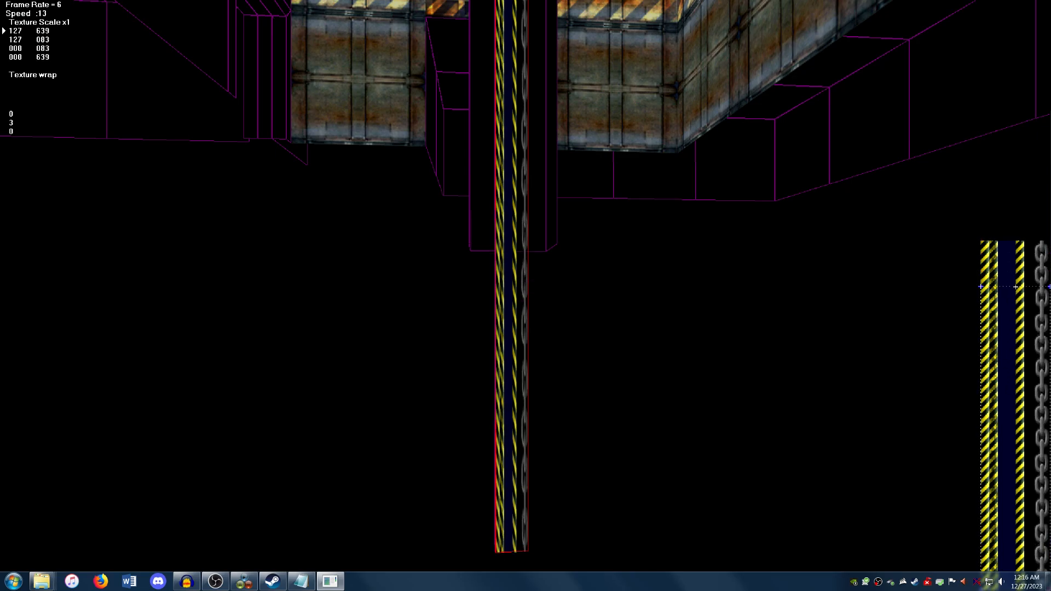
right_click_drag(1016, 286, 1019, 230)
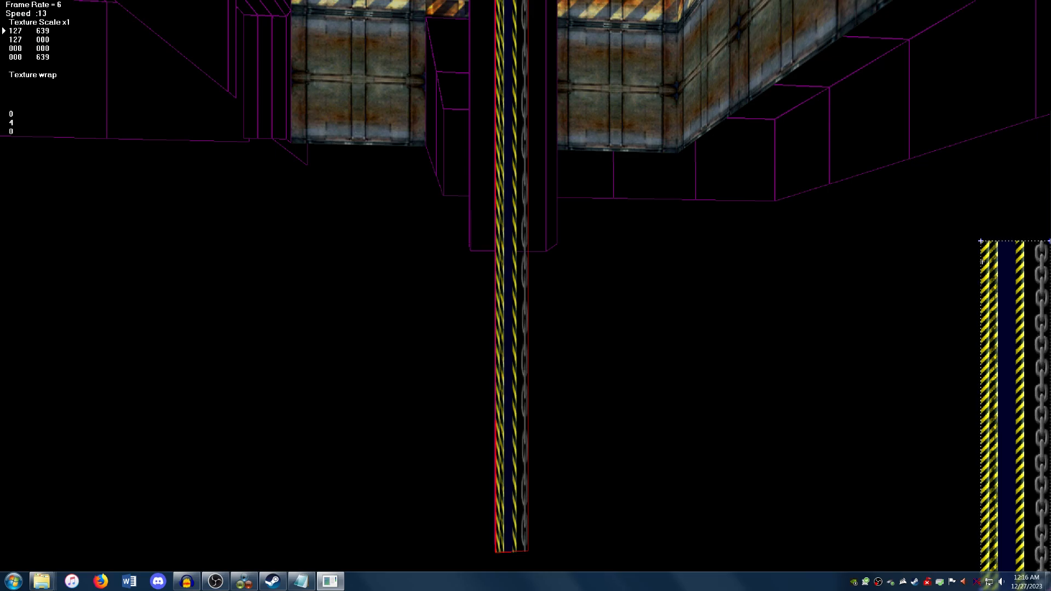
right_click_drag(979, 265, 1032, 247)
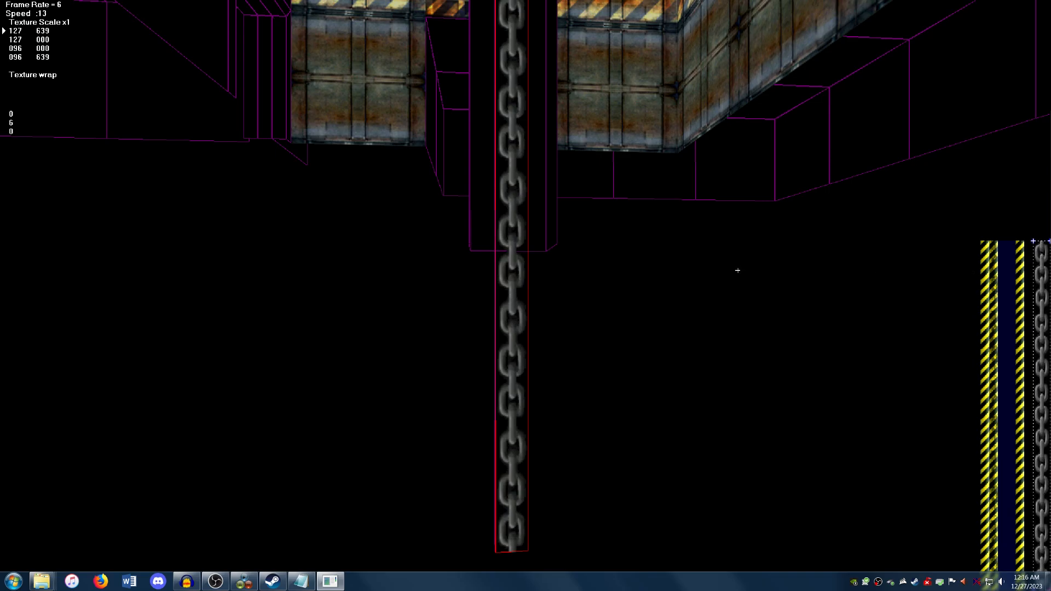
key("Escape")
Clear the selection, apply the chain texture to the column side adjacent to the front one, and deselect it
key("Left")
key("Up")
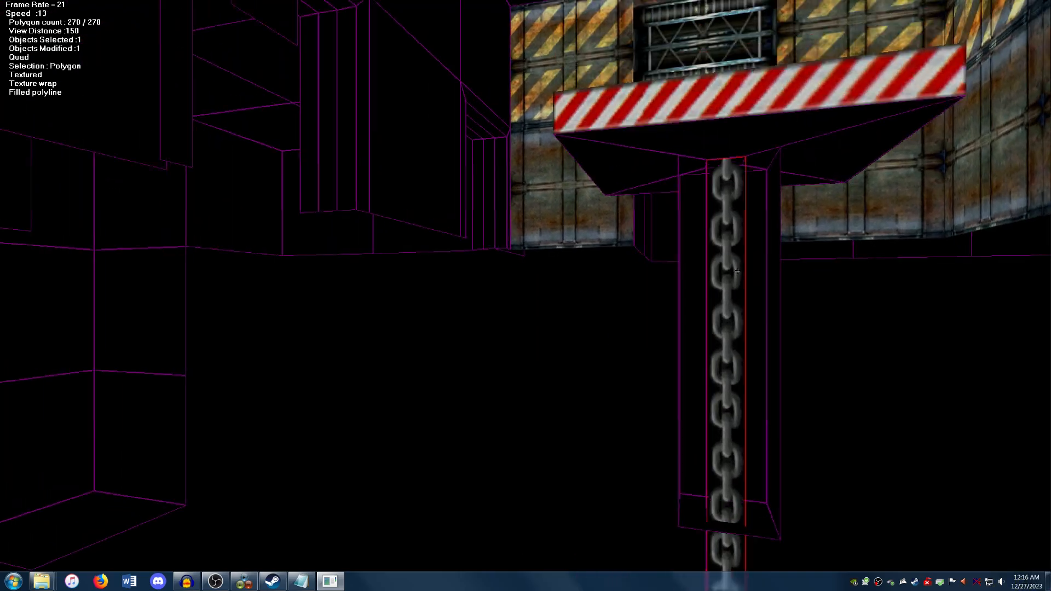
key("Right")
key("Down")
key("Left")
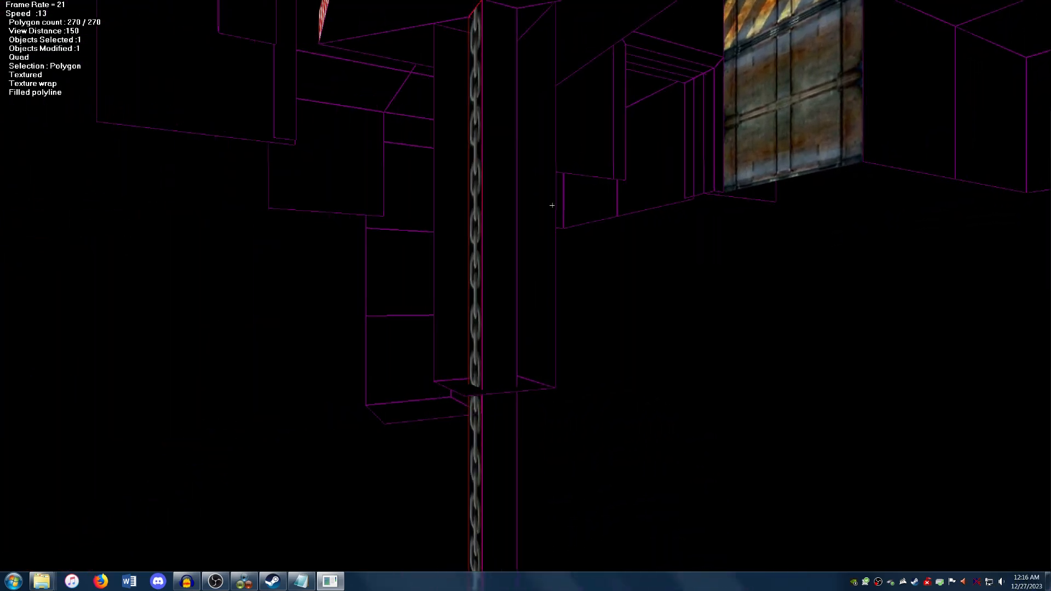
right_click(531, 204)
left_click(540, 211)
left_click(499, 223)
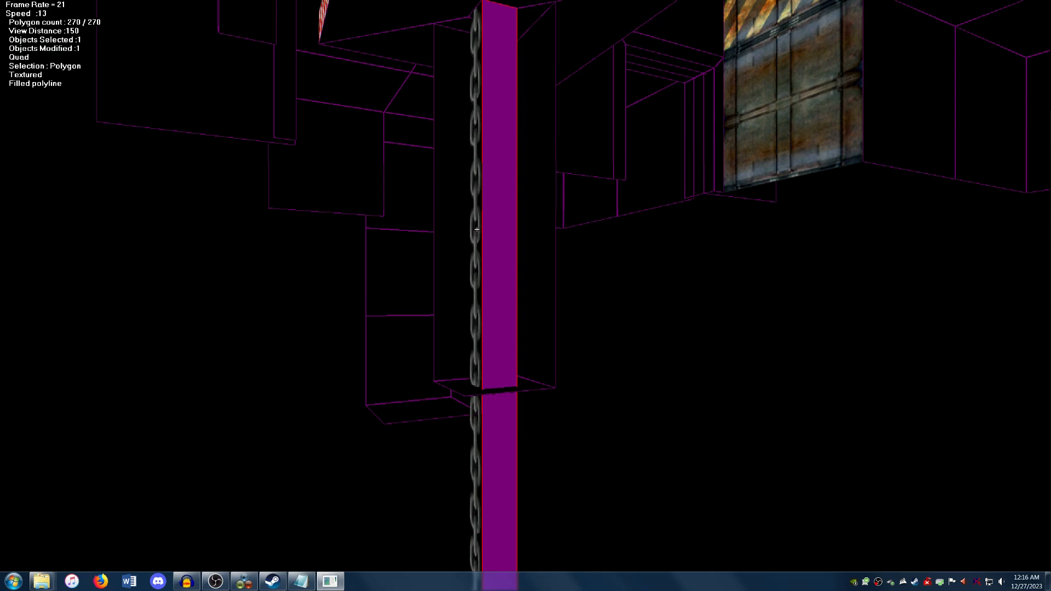
right_click(476, 229)
left_click(481, 232)
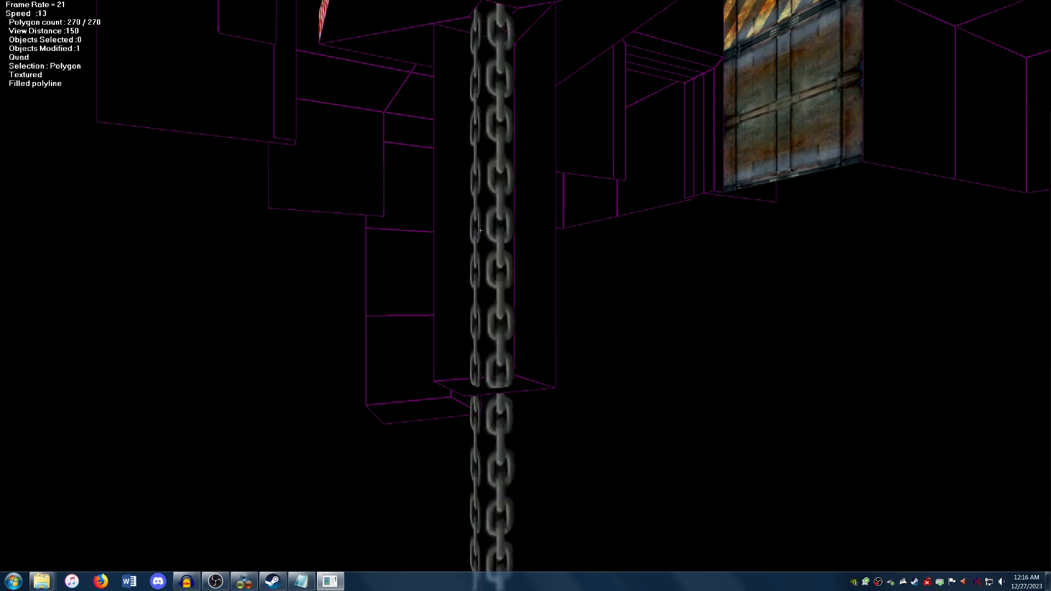
Apply the chain texture to the column's third side and clear the selection
key("Left")
key("d")
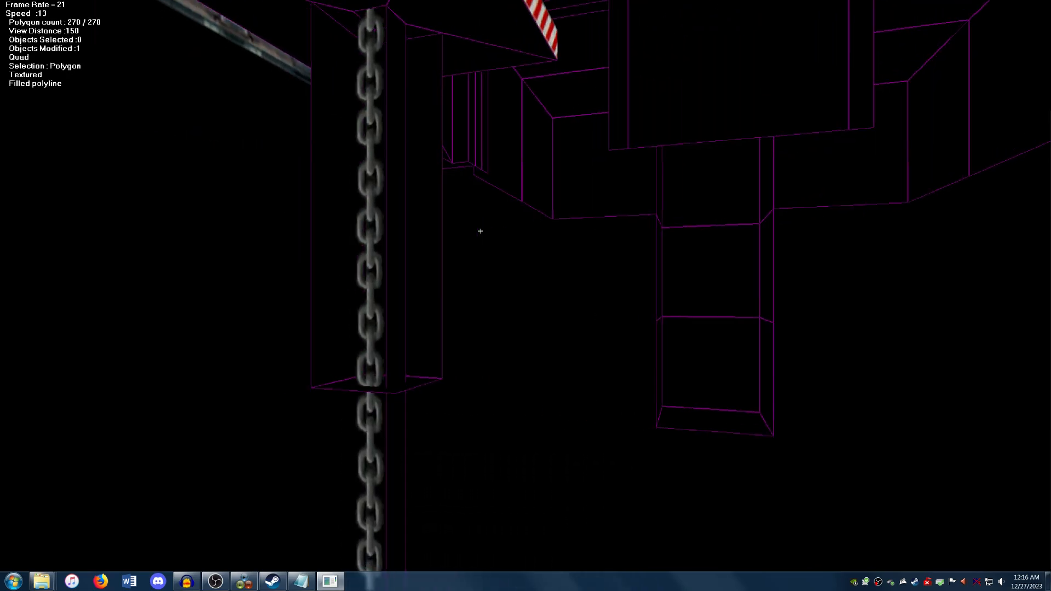
left_click(508, 238)
key("u")
left_click(488, 235)
right_click(488, 236)
left_click(489, 236)
Apply the chain texture to the column's remaining untextured side and clear the selection
key("d")
key("Left")
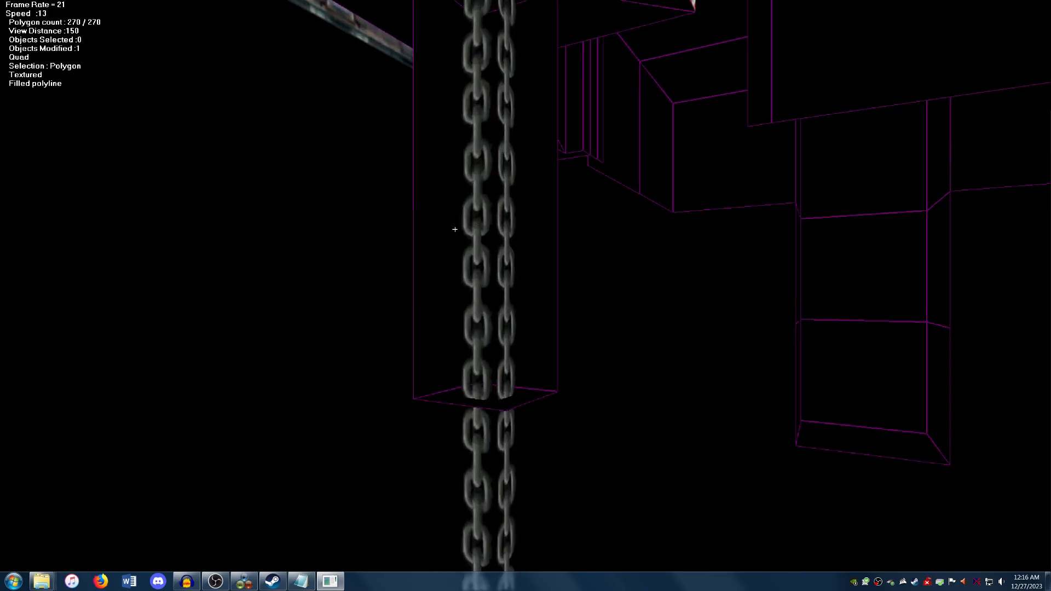
key("d")
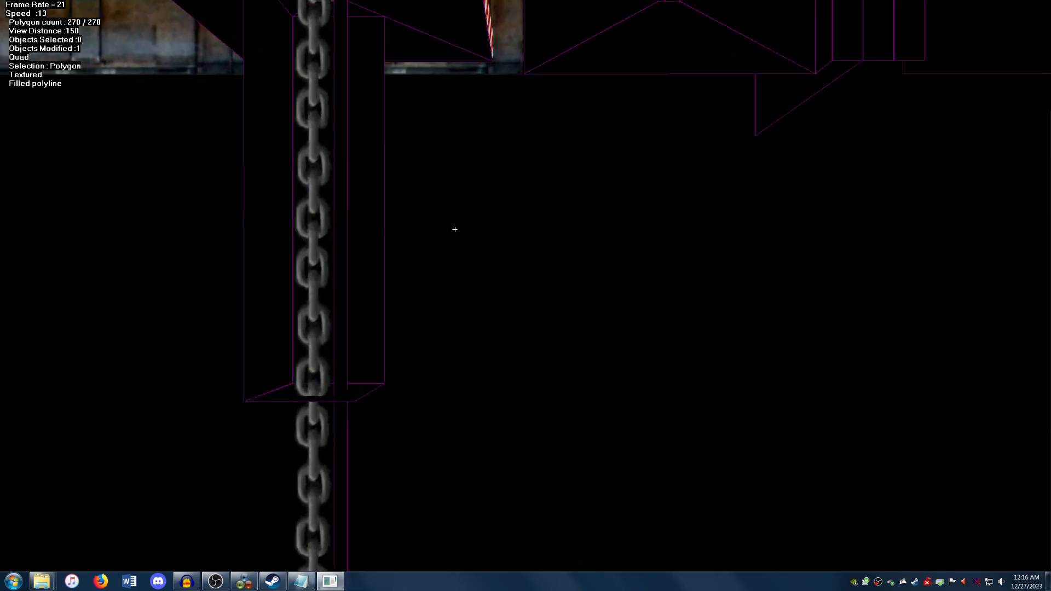
key("Left")
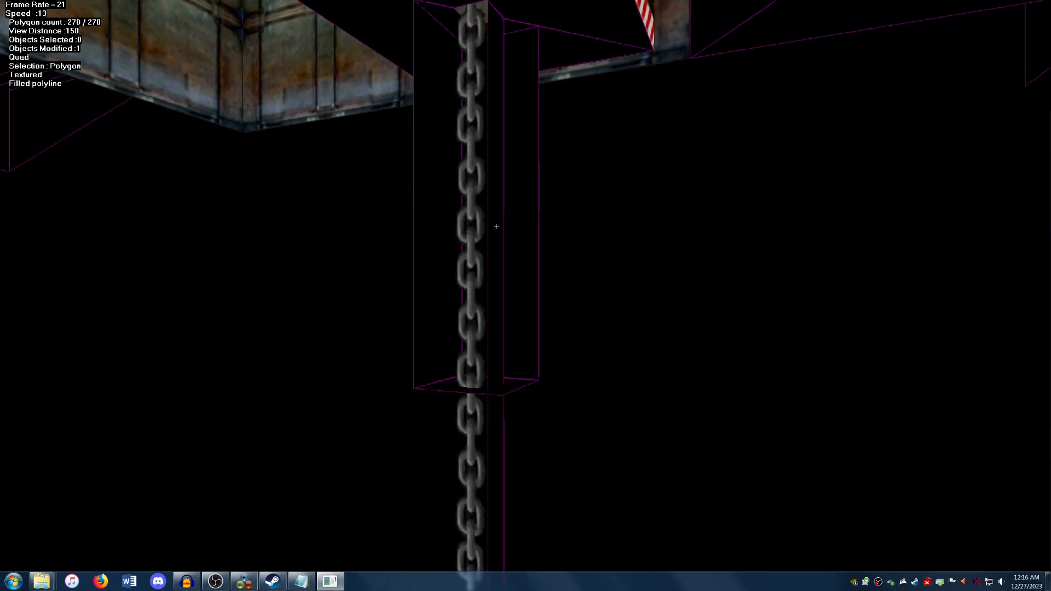
left_click(496, 224)
right_click(473, 219)
left_click(485, 222)
Select all four chain-textured side polygons of the column together
left_click(496, 227)
left_click(476, 226)
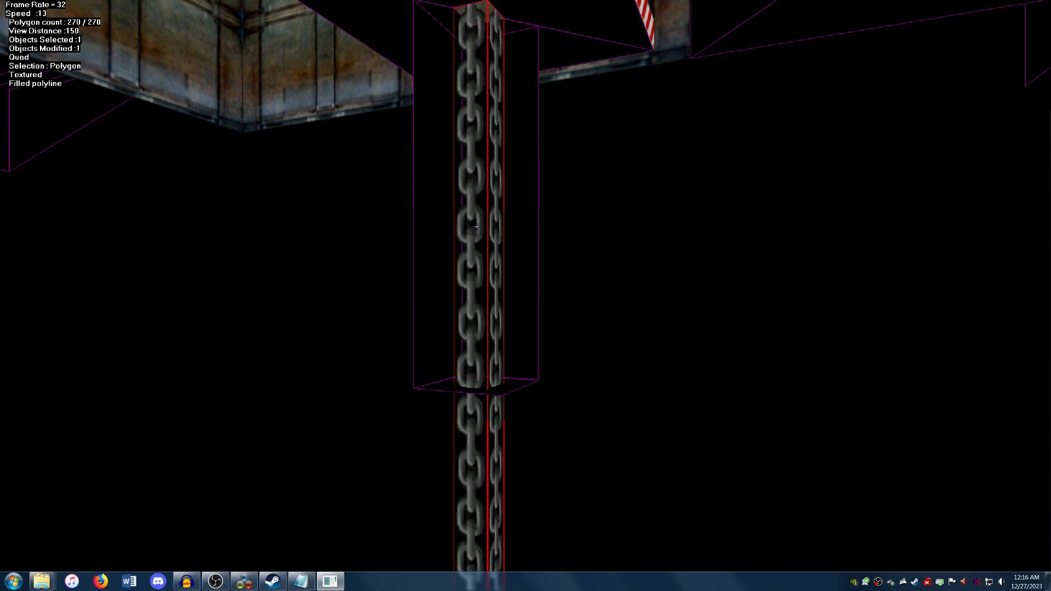
key("Right")
key("a")
key("Right")
key("w")
key("s")
key("a")
key("Right")
key("w")
left_click(402, 248)
key("Right")
key("a")
key("Right")
key("d")
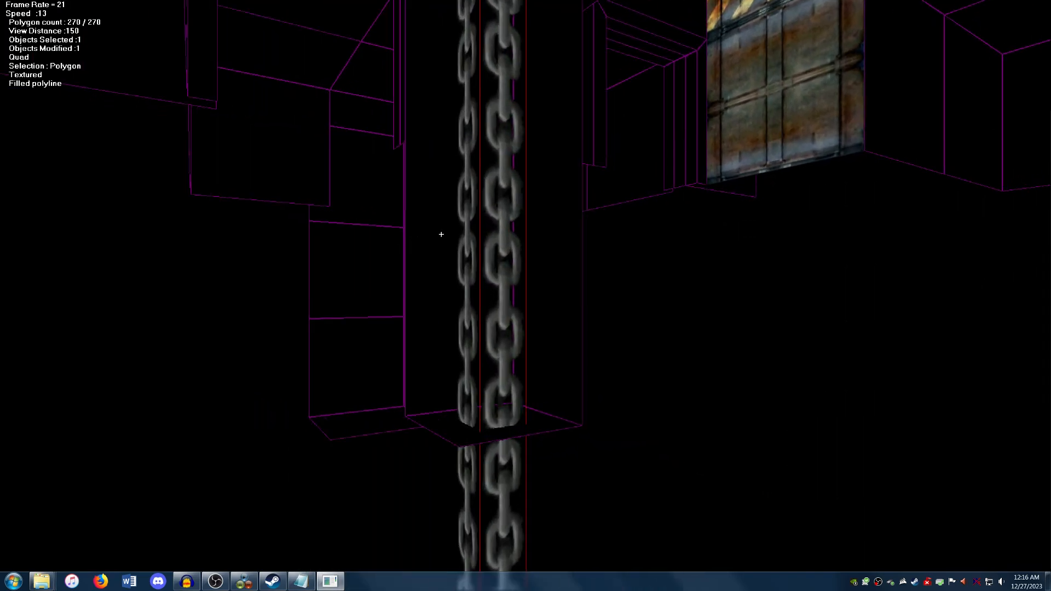
left_click(469, 229)
Add the No BFC flag to the selected column sides
key("s")
key("d")
key("Left")
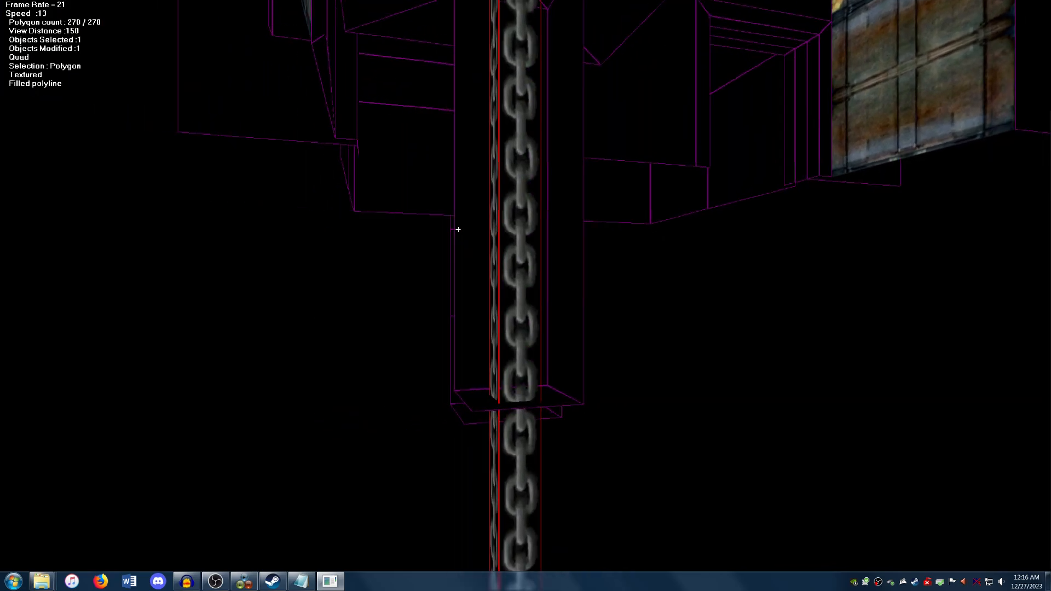
key("d")
right_click(412, 232)
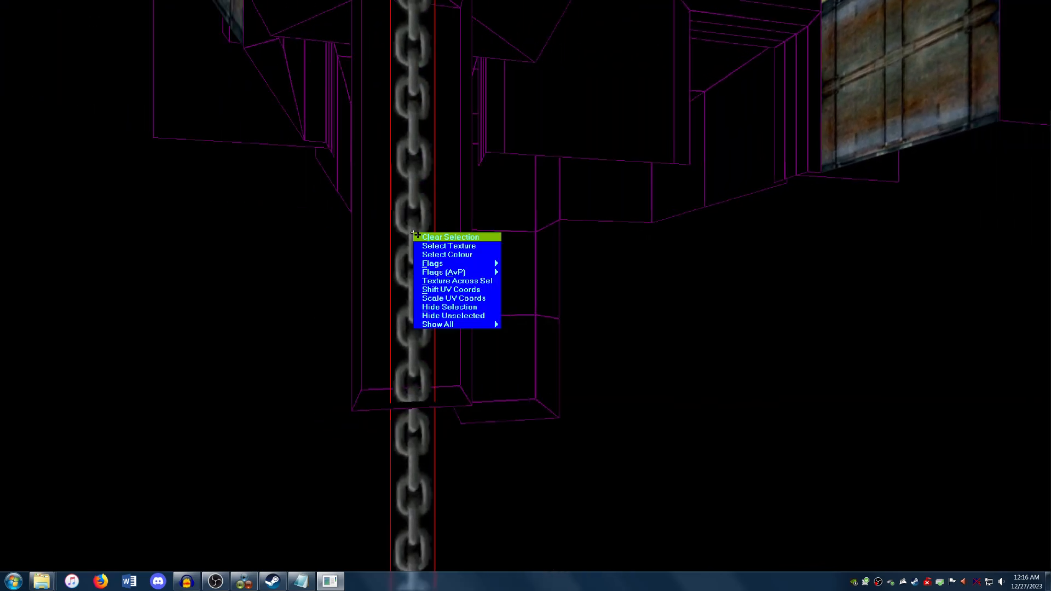
mouse_move(441, 264)
mouse_move(517, 263)
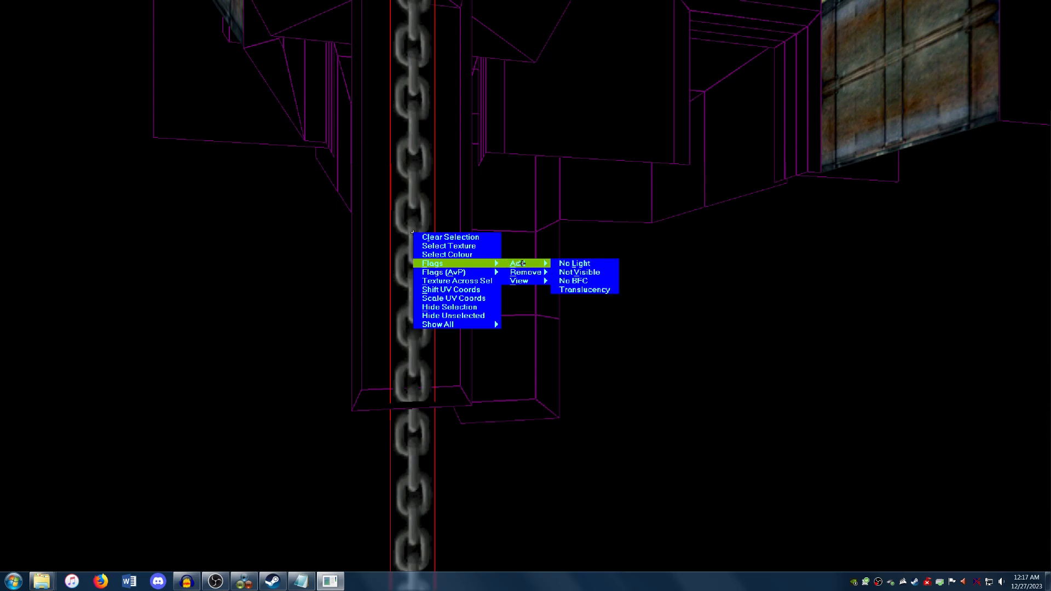
left_click(577, 280)
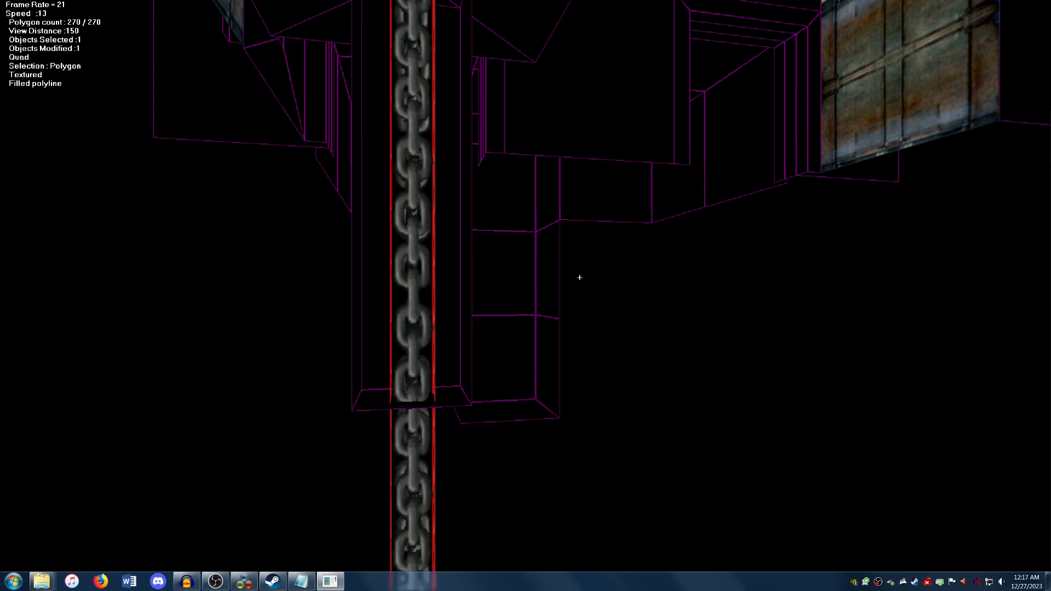
Examine the chain column from several angles, both up close and from beneath the platform
key("Left")
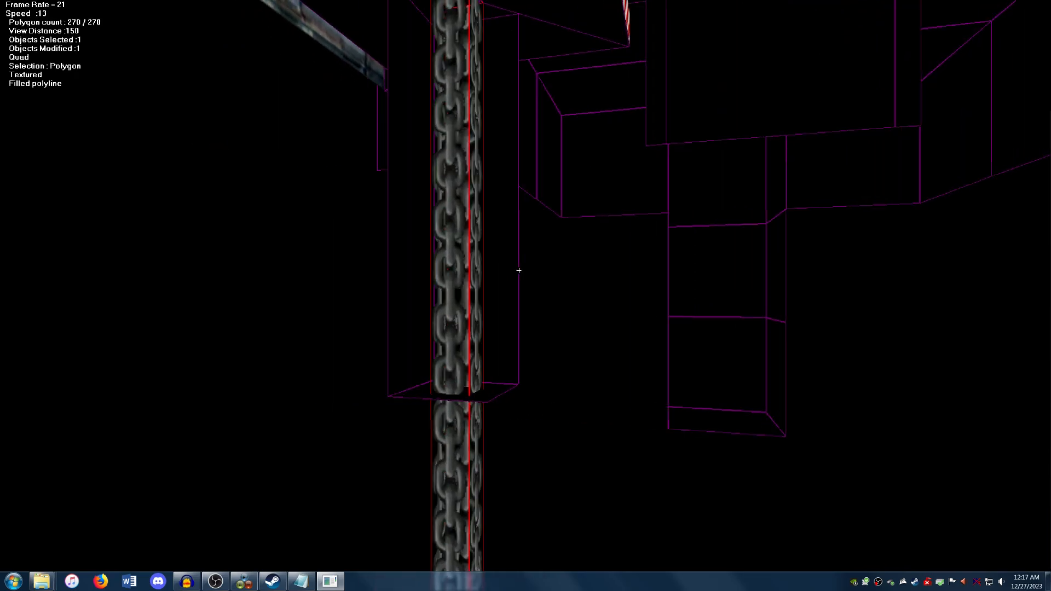
key("Page_Up")
key("Left")
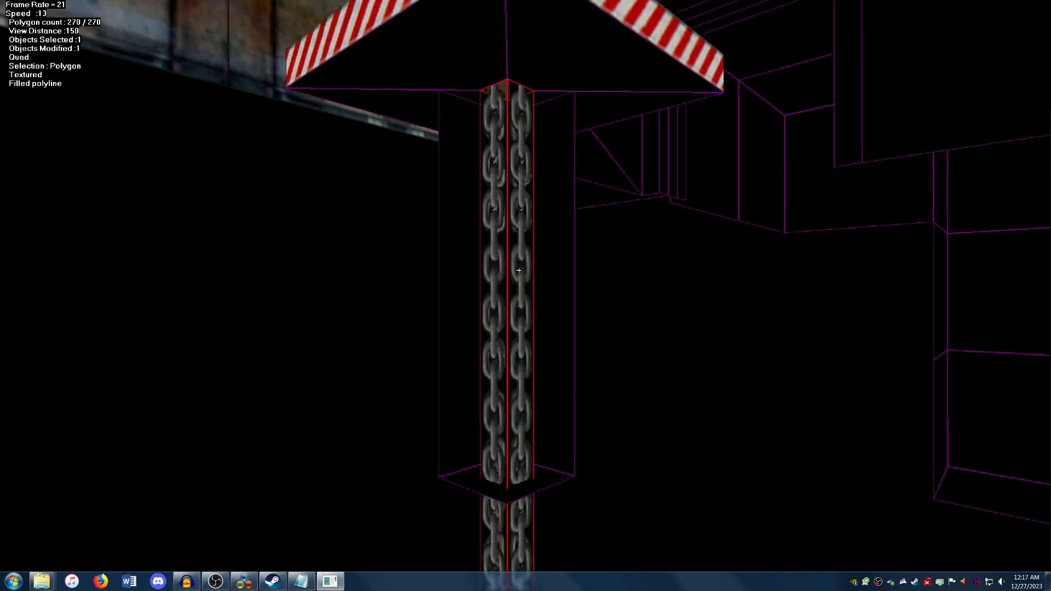
key("Page_Up")
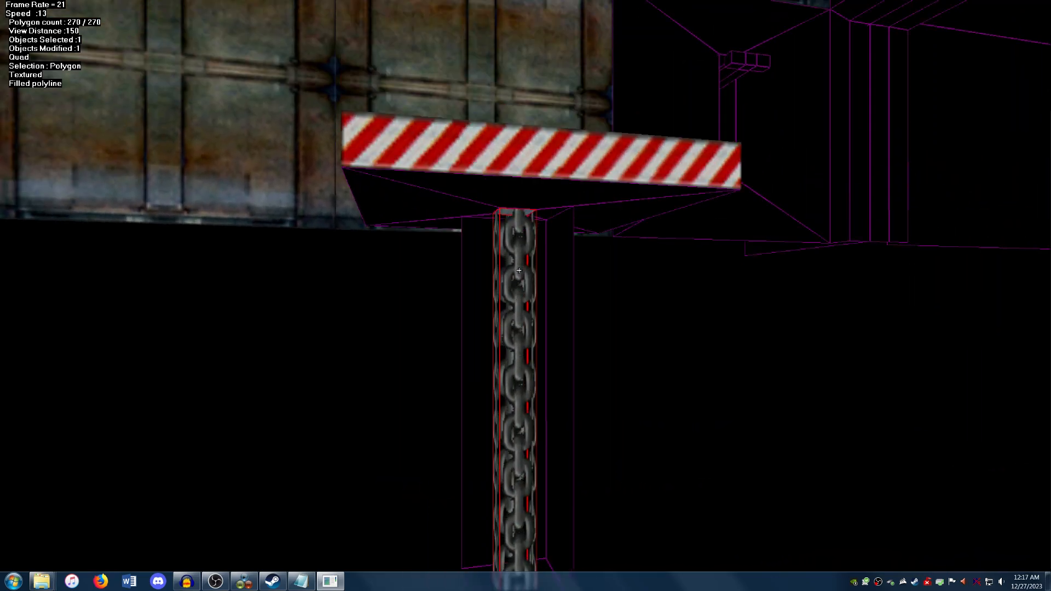
key("Up")
key("Left")
key("Down")
key("Page_Down")
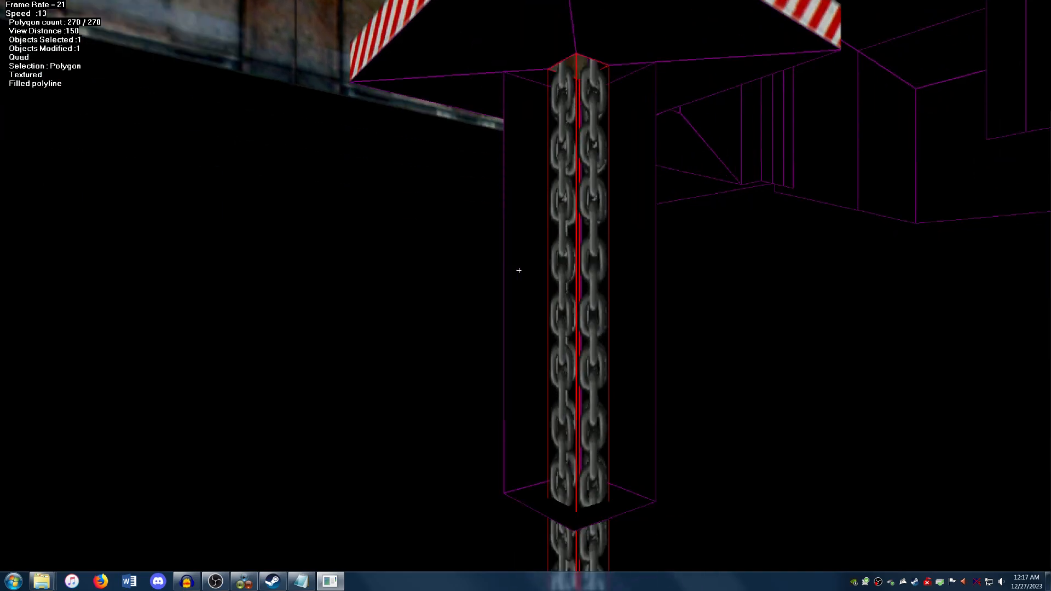
key("Right")
key("Up")
key("Right")
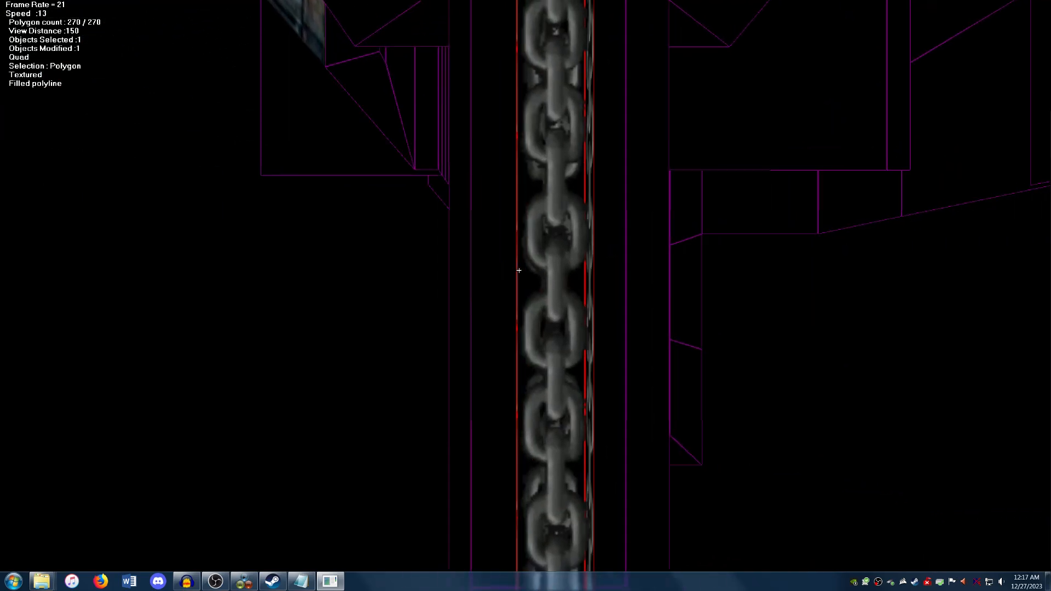
key("Up")
key("Right")
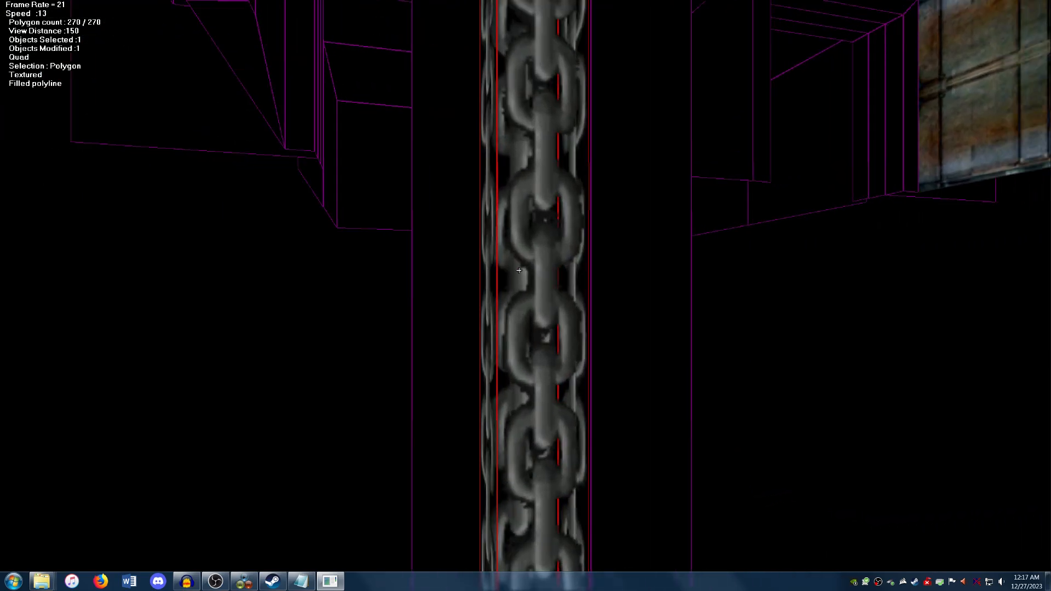
key("Up")
key("Left")
key("Right")
key("Right")
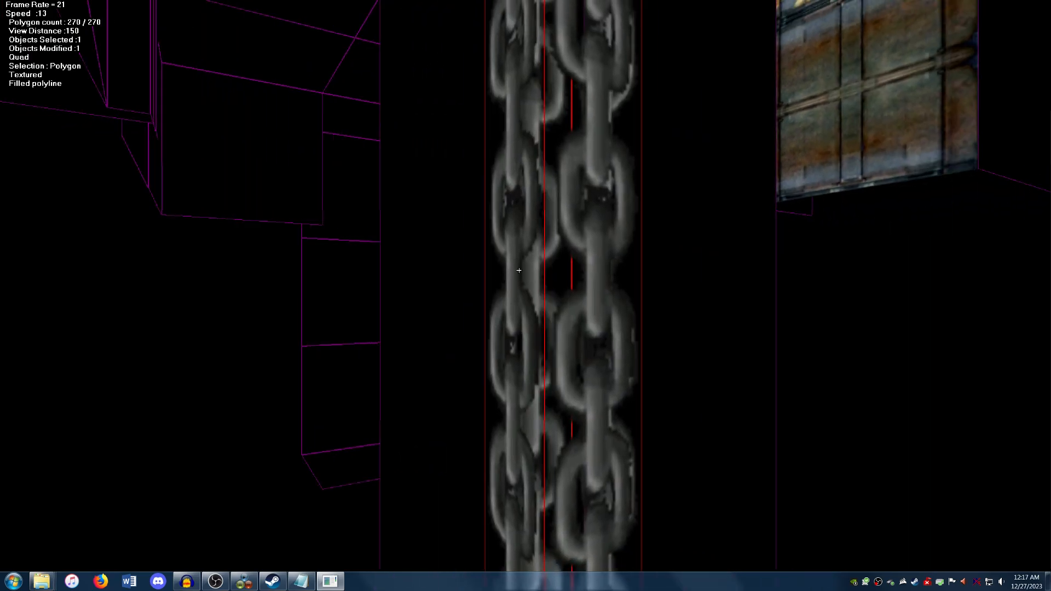
Clear the selection of the column's four chain sides
key("Right")
key("Down")
right_click(520, 268)
left_click(521, 271)
key("Down")
key("Left")
key("Up")
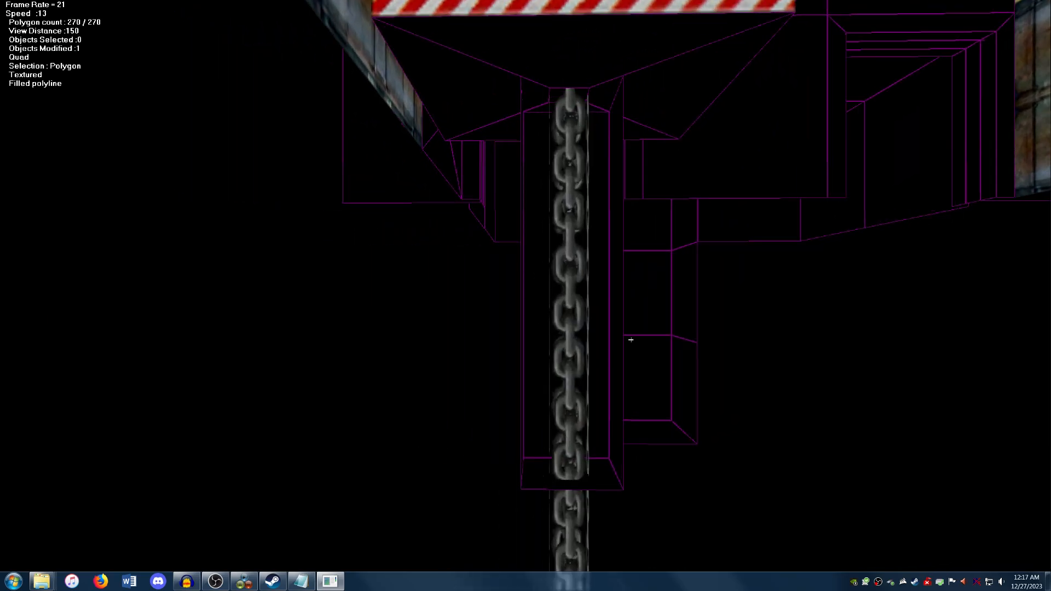
Apply the vertical pipes texture with texture wrap to one side of the shaft around the chain, without expanding the texture's used area
key("Down")
key("Page_Up")
key("Up")
key("Page_Down")
key("Page_Down")
key("Left")
key("Right")
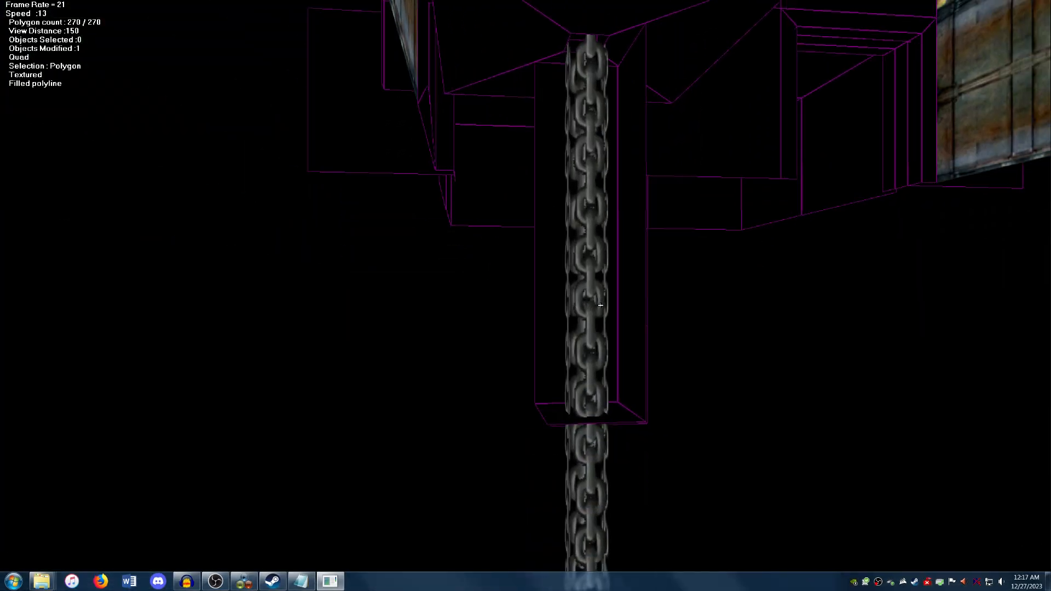
key("Right")
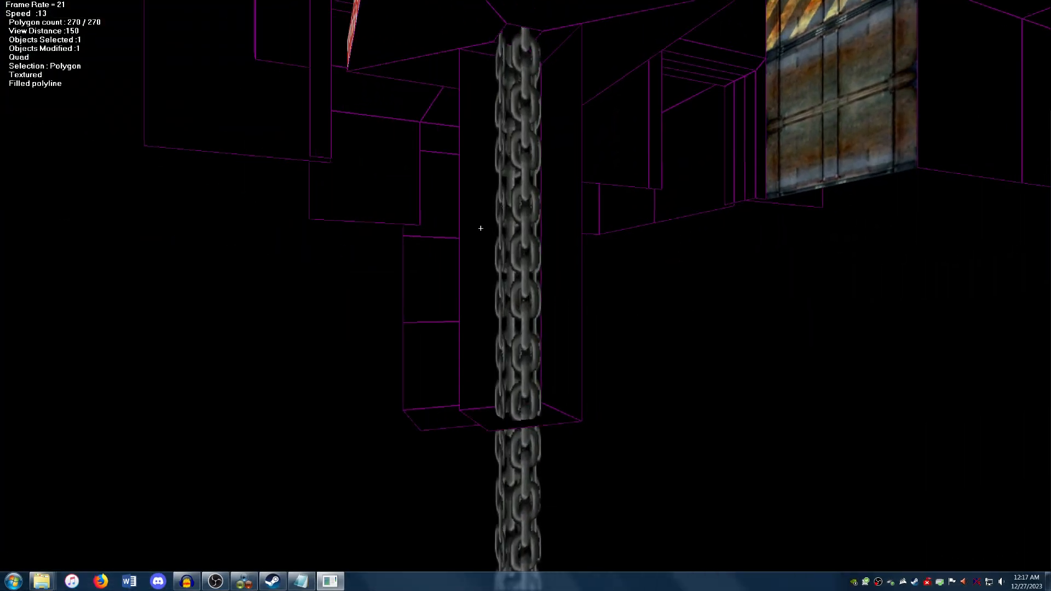
left_click(480, 228)
right_click(480, 228)
left_click(490, 239)
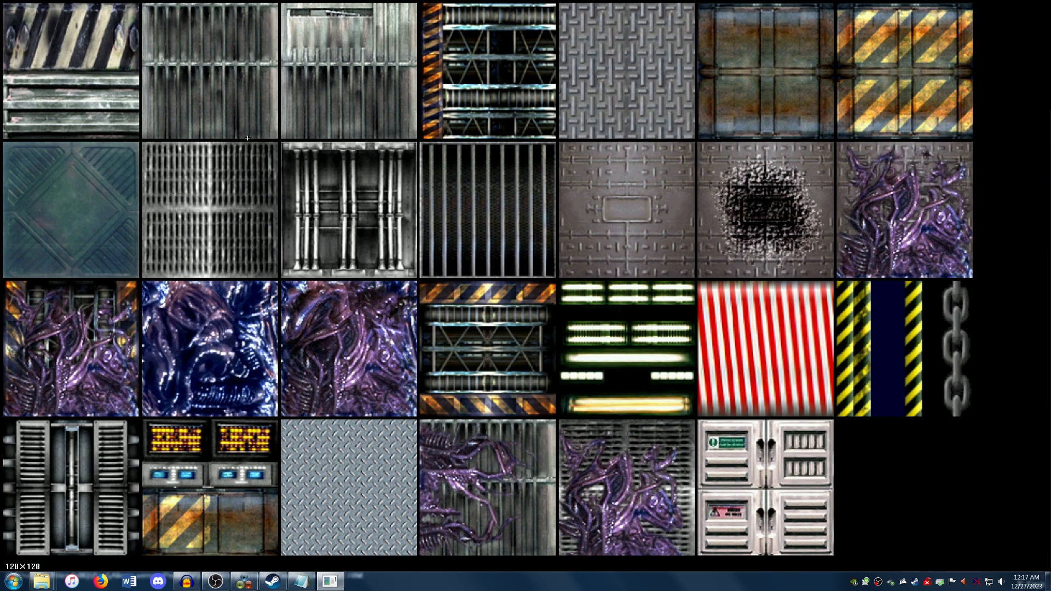
left_click(334, 203)
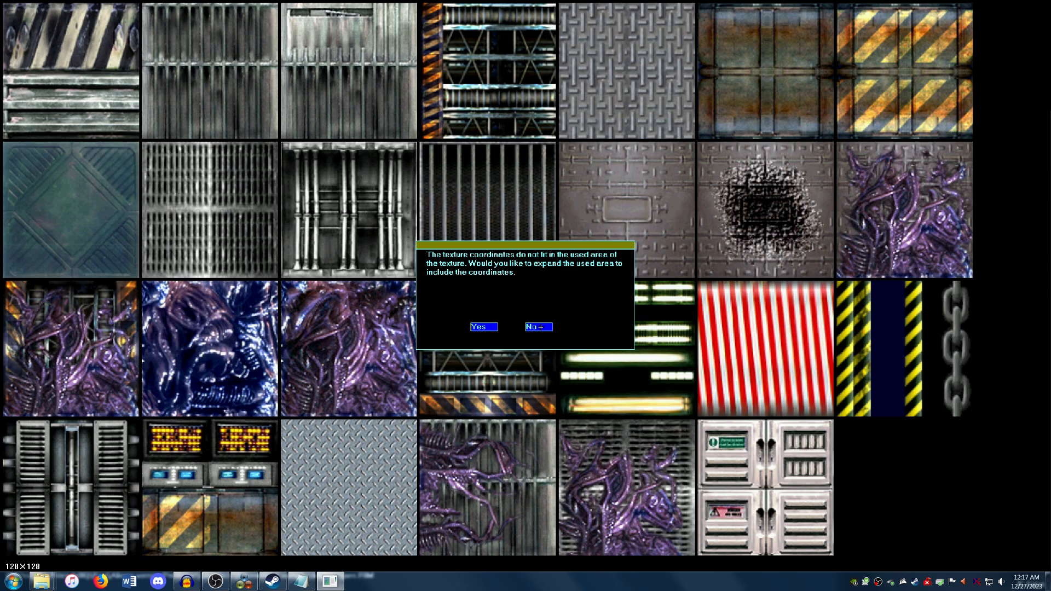
left_click(540, 326)
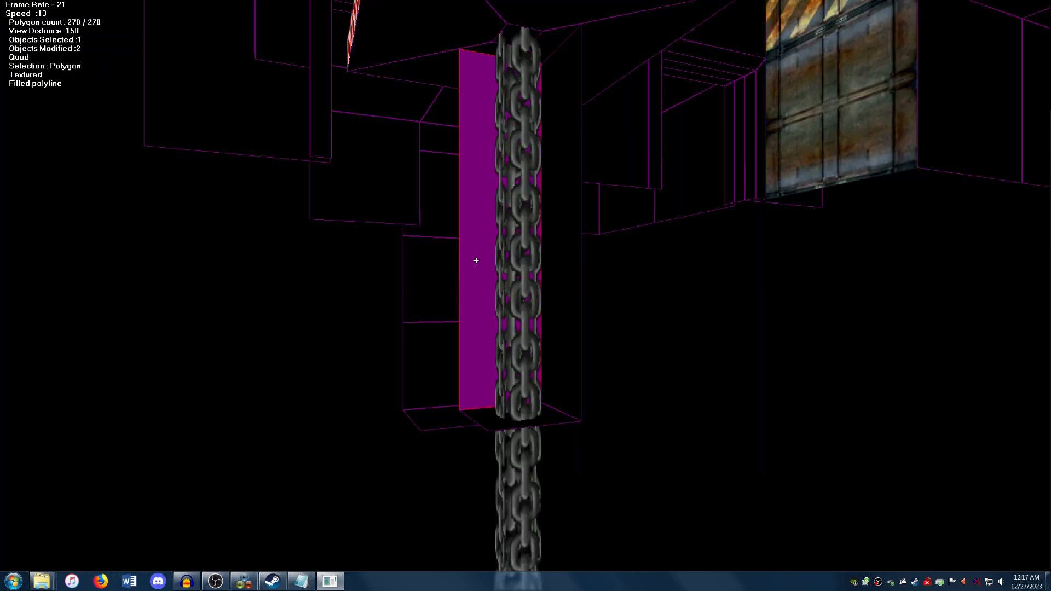
key("w")
Shift the pipe texture on the shaft side so its horizontal UV coordinates span 087 to 118, and clear the selection
key("Up")
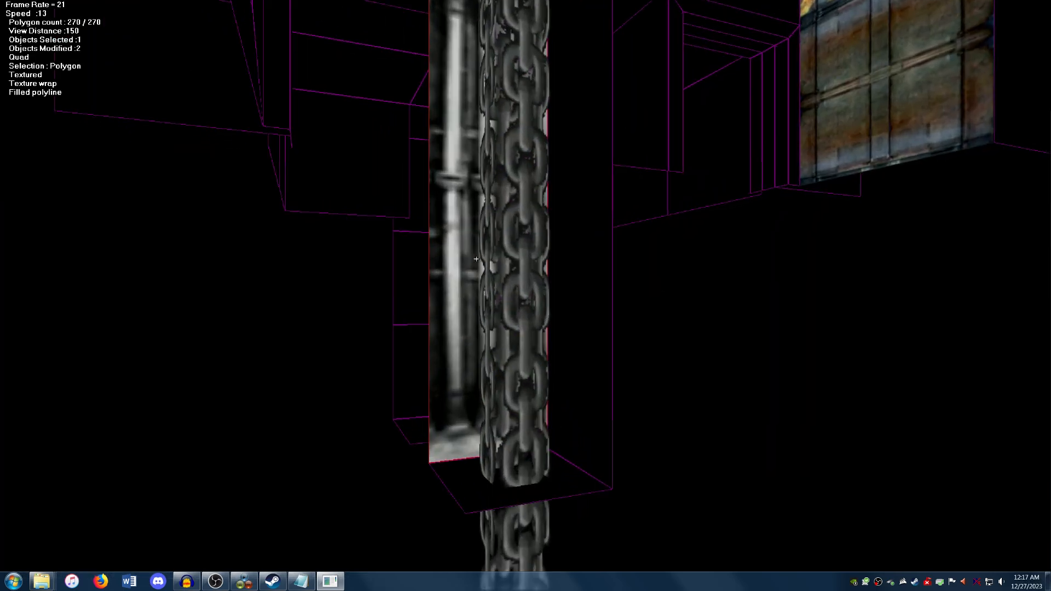
key("Left")
key("Right")
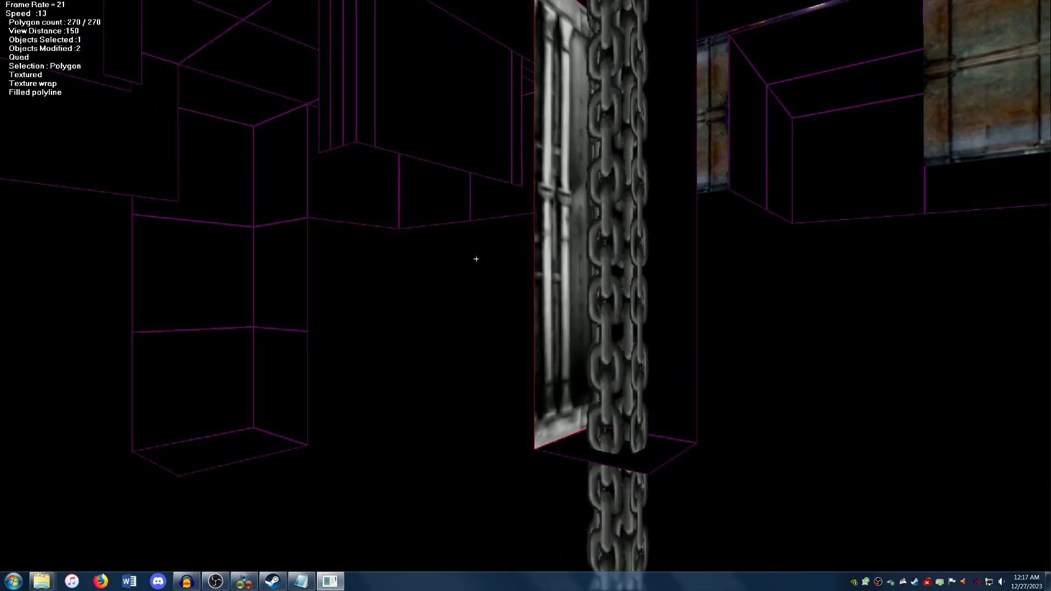
key("Down")
key("t")
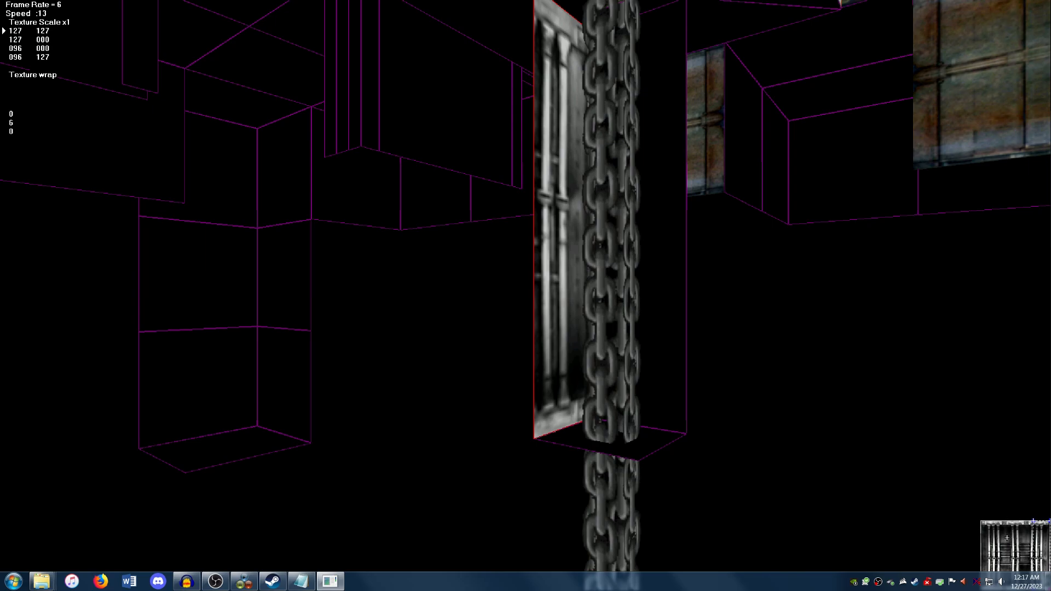
key("plus")
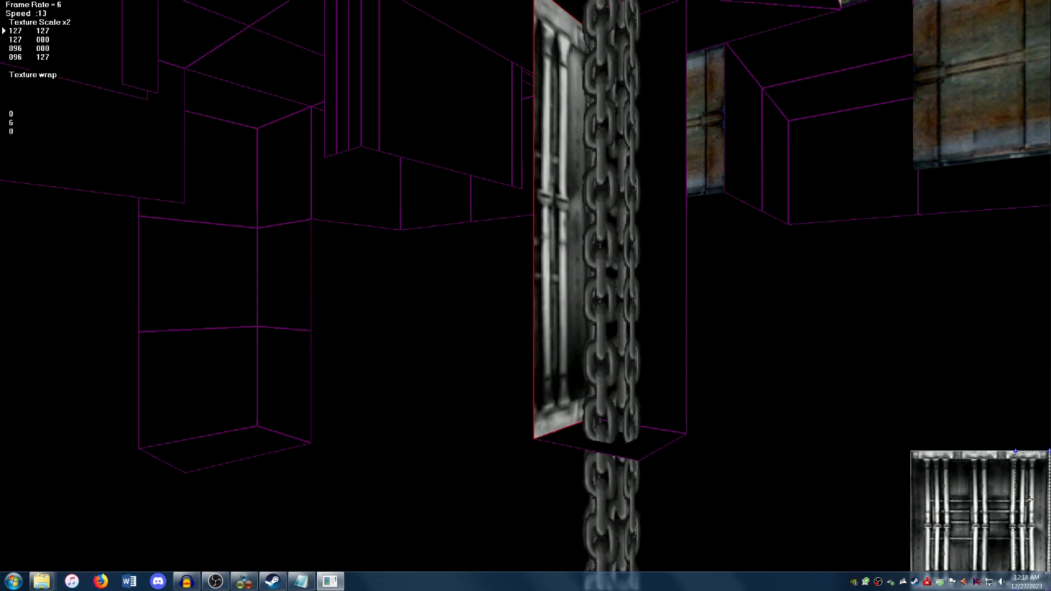
key("plus")
left_click_drag(1022, 461, 1008, 464)
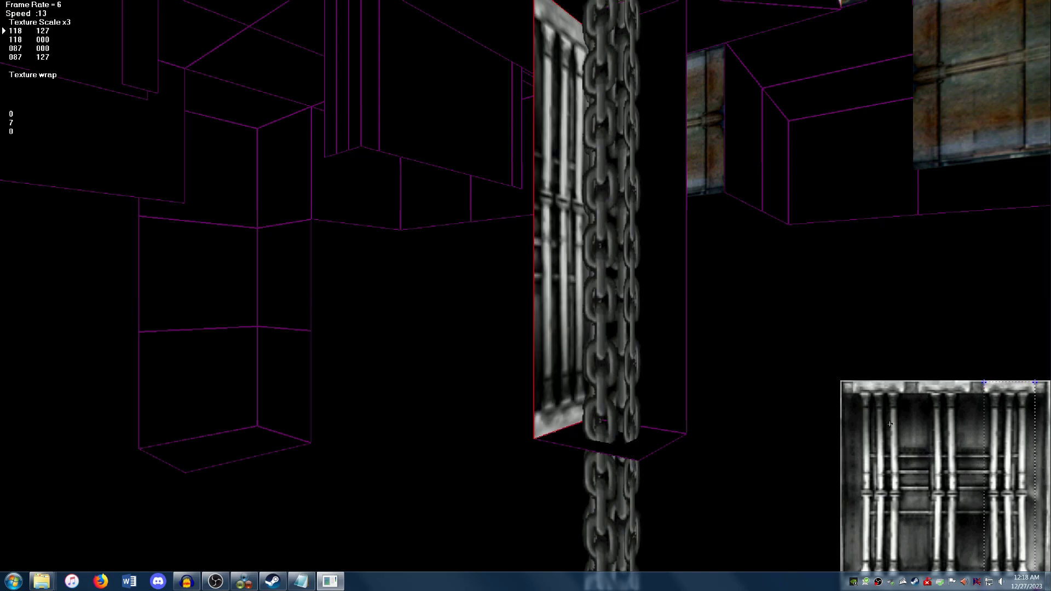
key("Escape")
right_click(667, 347)
left_click(676, 350)
Copy the pipe texture onto the untextured shaft side next to the finished one and deselect it
left_click(650, 308)
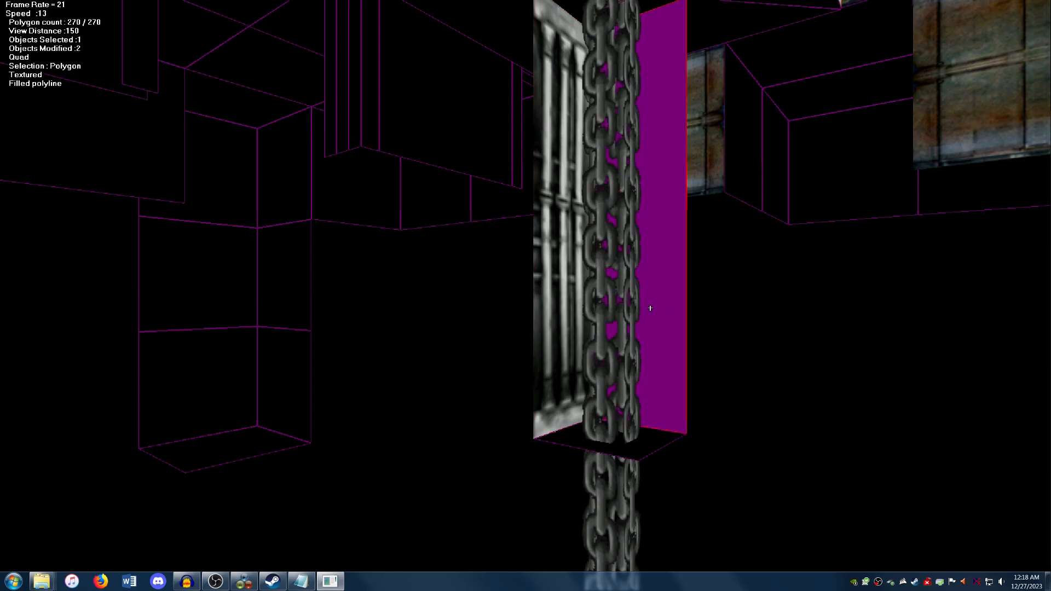
key("u")
left_click(560, 277)
key("Escape")
Give the third side of the shaft around the chain the same pipe texture and clear the selection
key("Right")
key("Right")
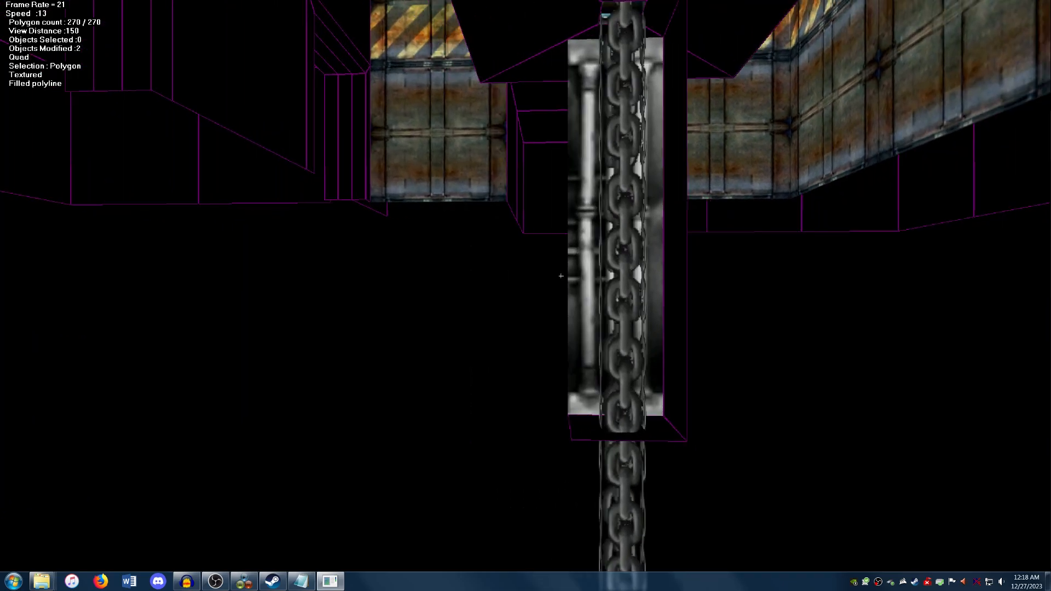
left_click(587, 278)
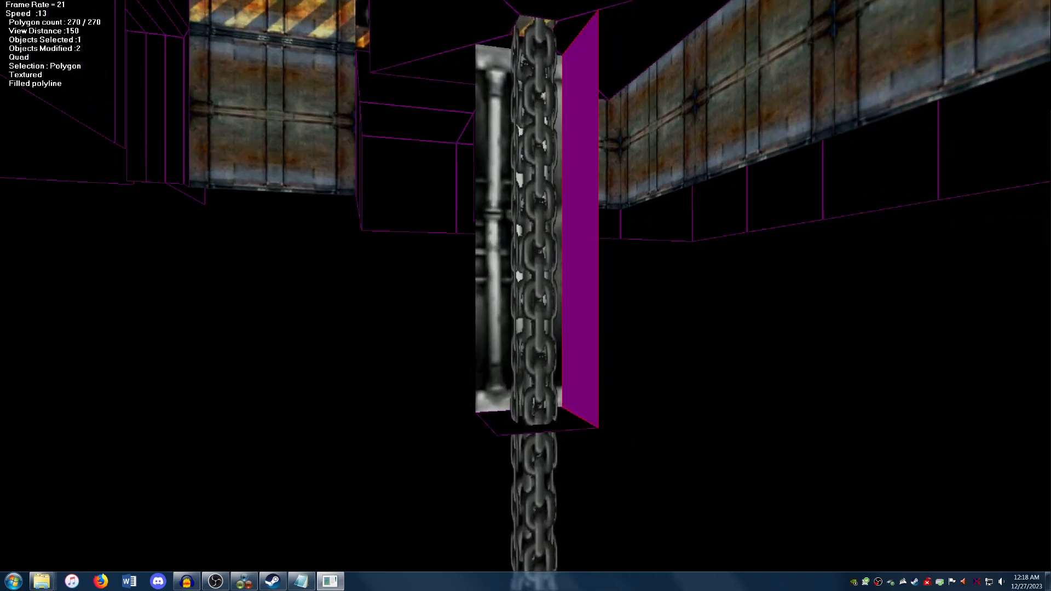
key("u")
left_click(495, 245)
right_click(495, 245)
key("Escape")
Texture the fourth and last side of the shaft with the same pipes and clear the selection
key("Right")
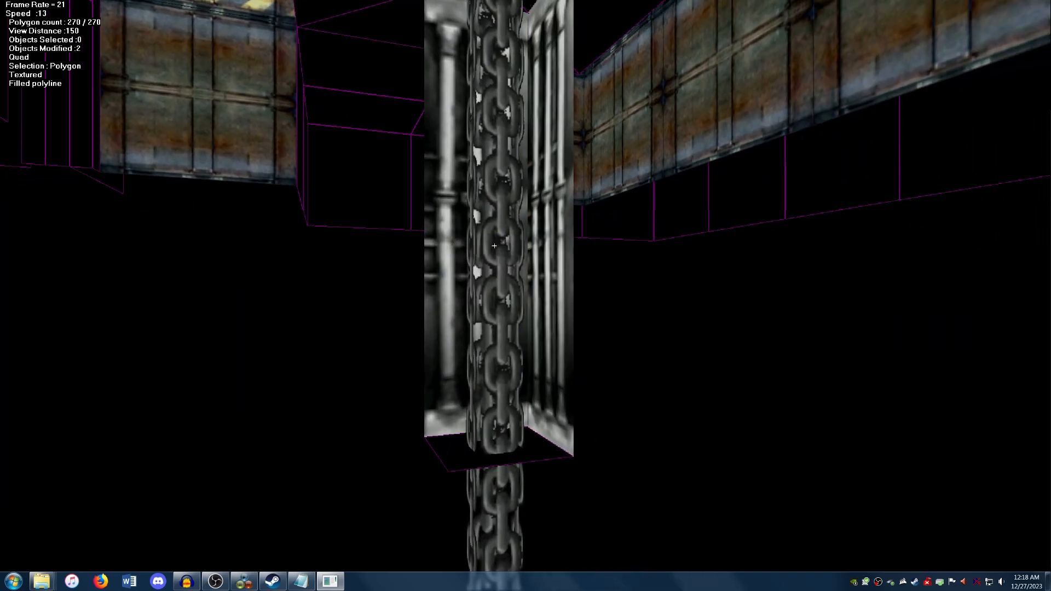
key("Right")
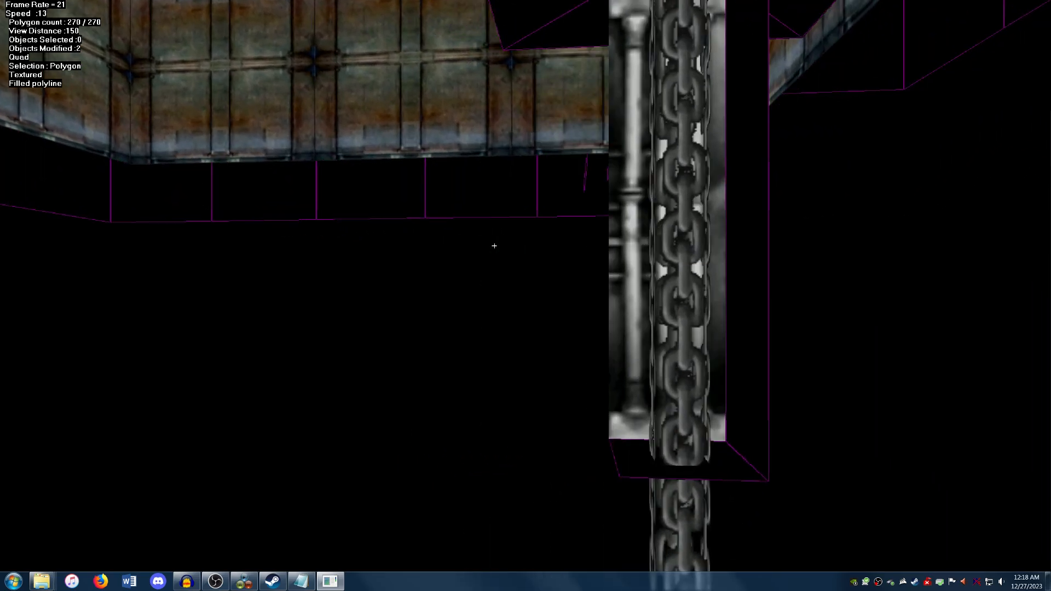
key("Right")
left_click(585, 263)
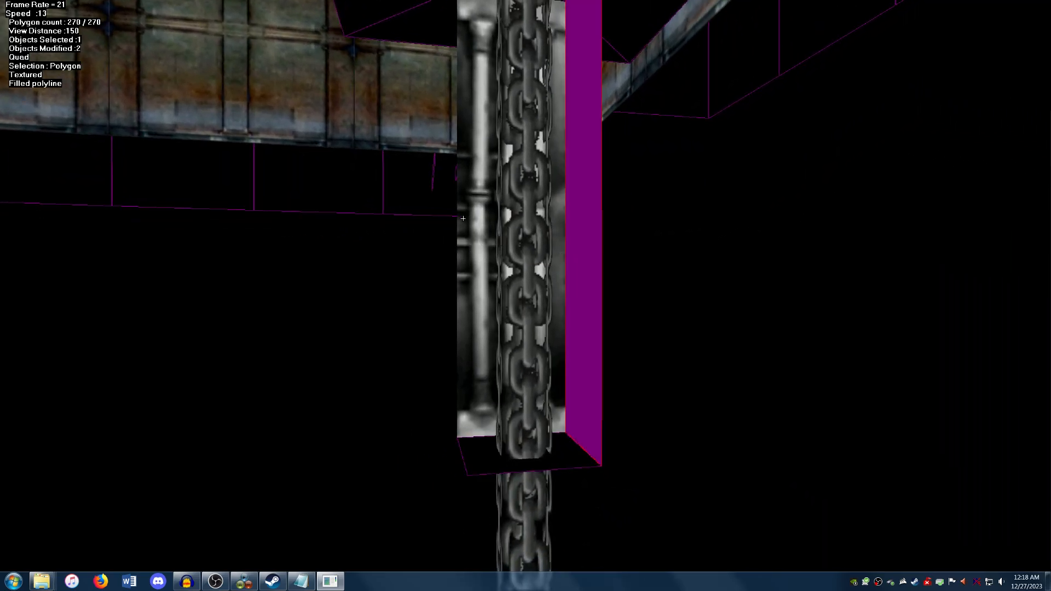
key("t")
right_click(460, 217)
left_click(475, 220)
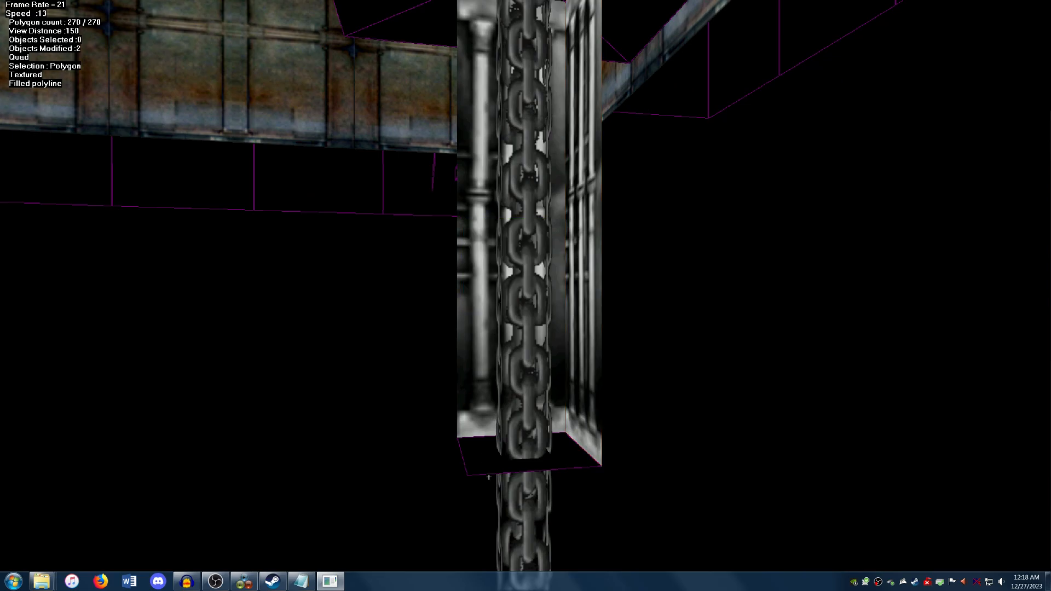
Apply the grey tread plate texture with texture wrap to the shaft's bottom polygon and clear the selection
left_click(482, 464)
right_click(481, 464)
left_click(487, 454)
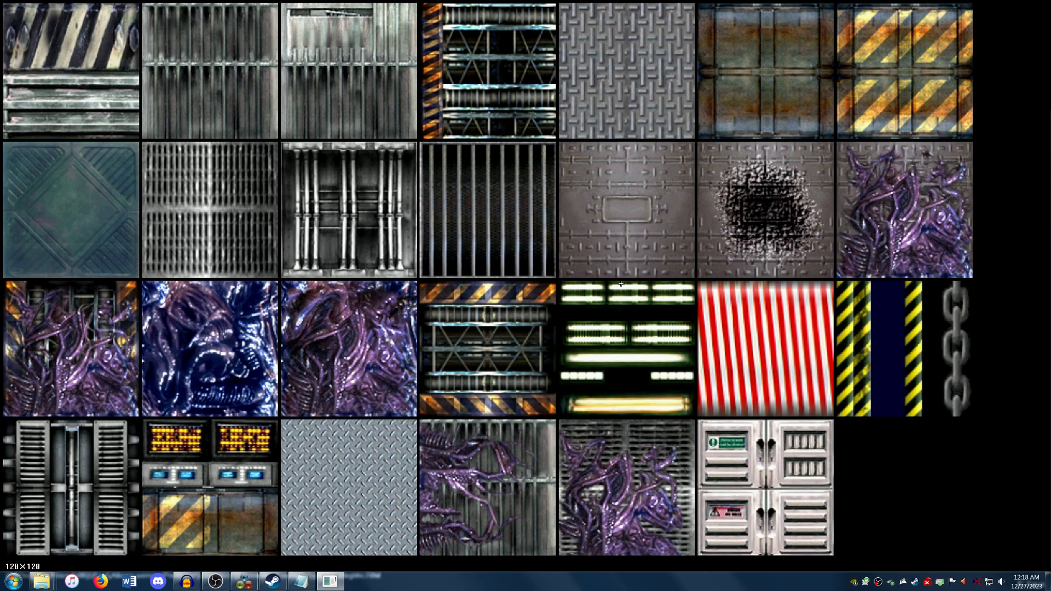
left_click(585, 174)
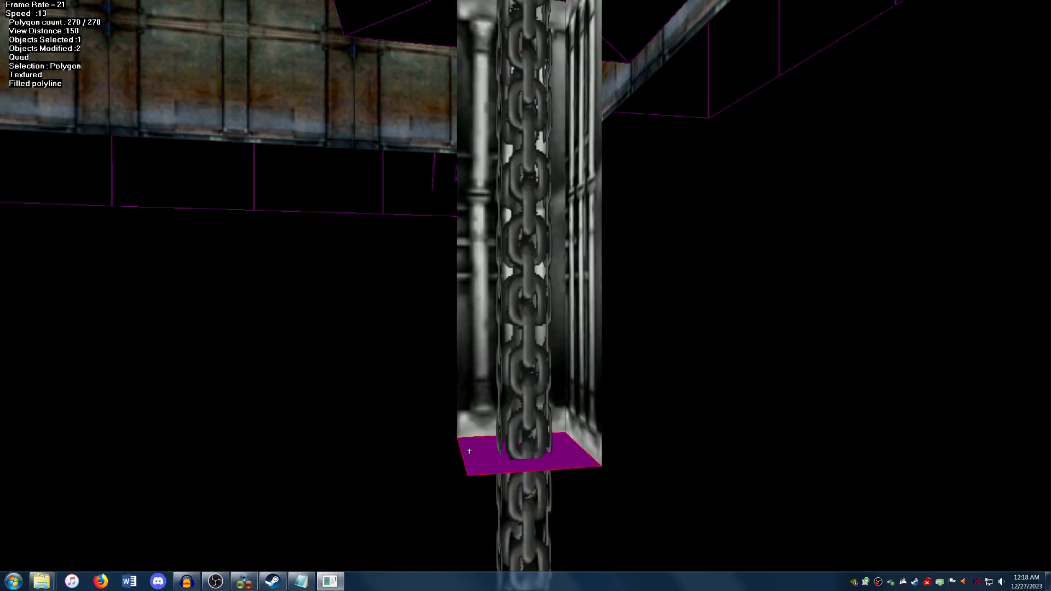
key("w")
right_click(466, 423)
left_click(474, 427)
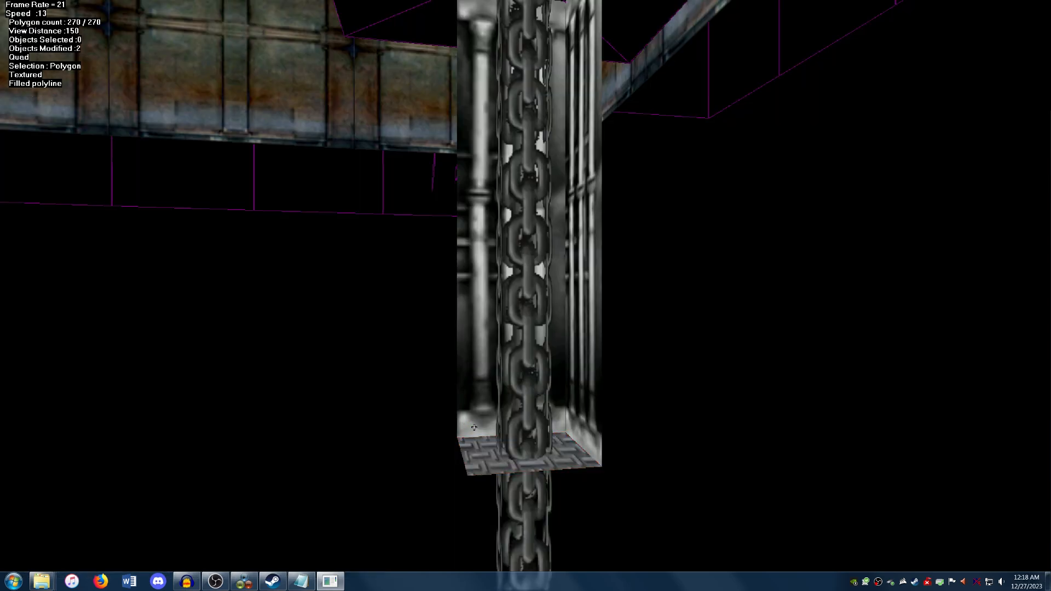
Apply the dark teal panel texture with texture wrap to the underside polygon of the raised platform
key("Down")
key("Page_Up")
key("Page_Down")
key("Page_Up")
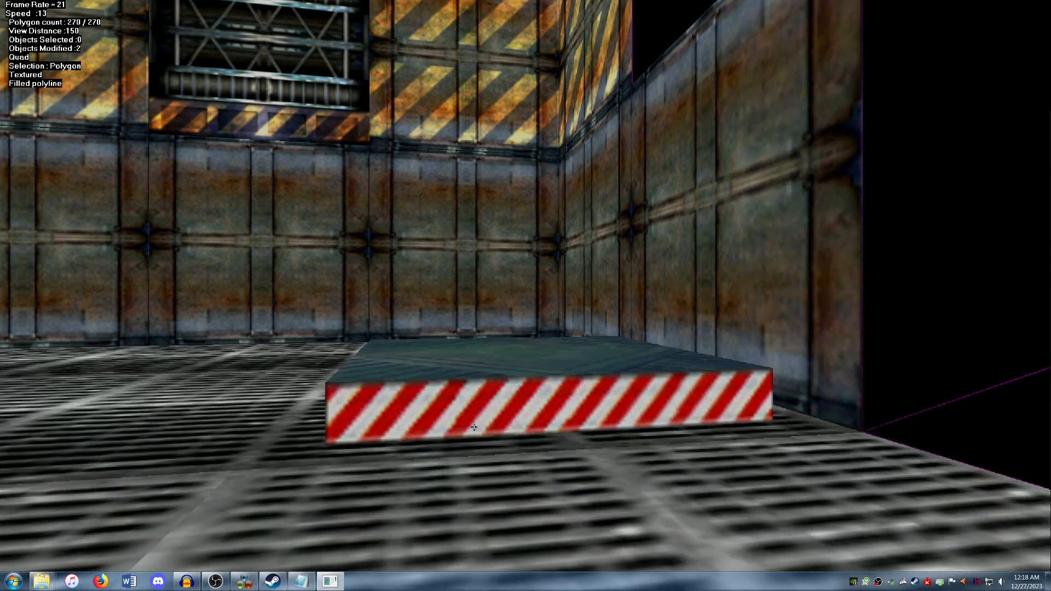
key("Page_Down")
key("Up")
left_click(481, 72)
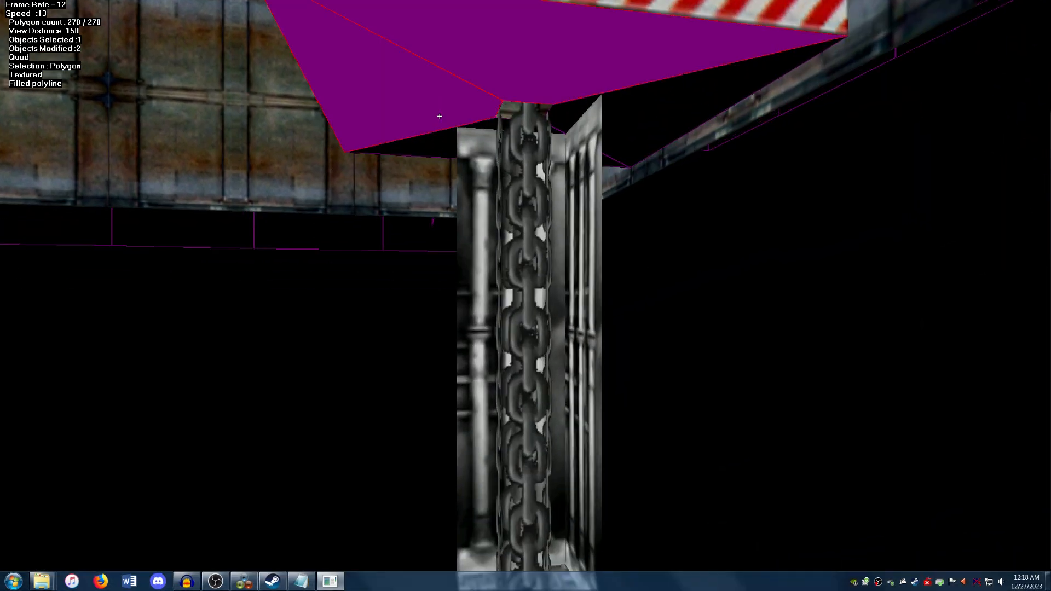
key("Down")
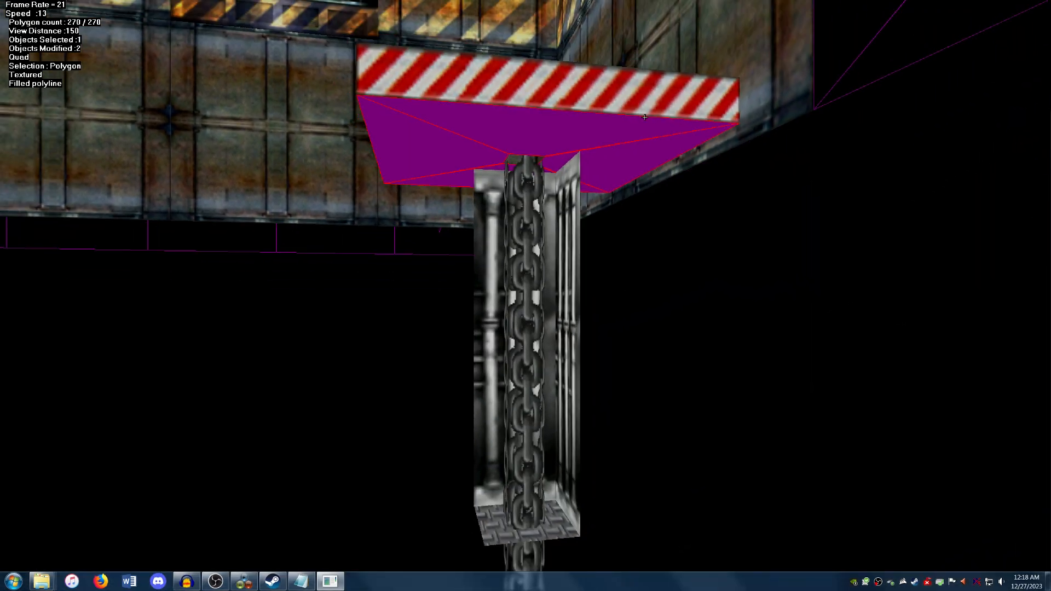
key("Up")
key("Down")
key("Page_Up")
key("Down")
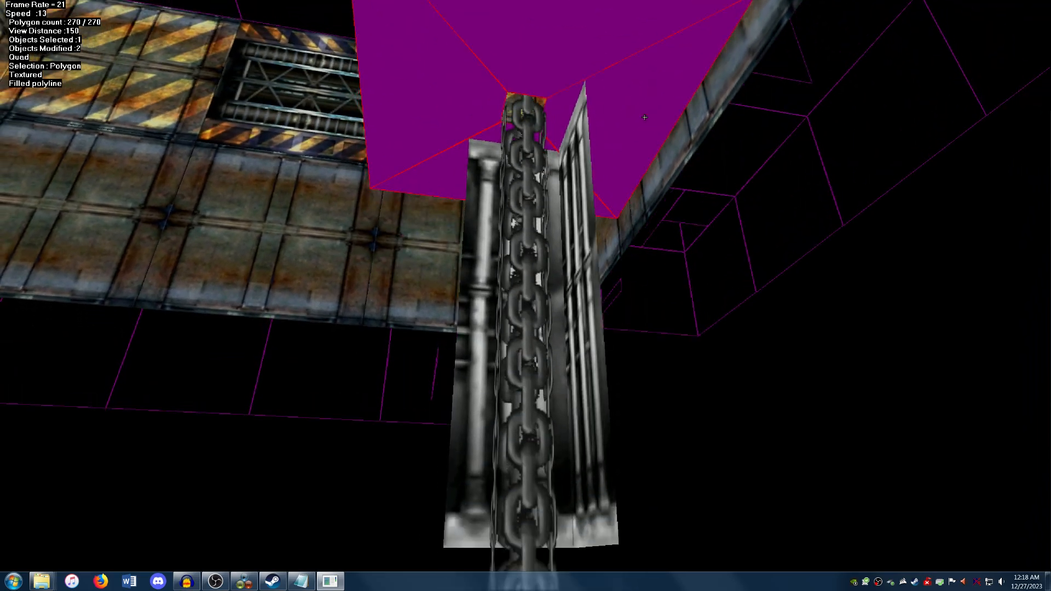
key("Page_Up")
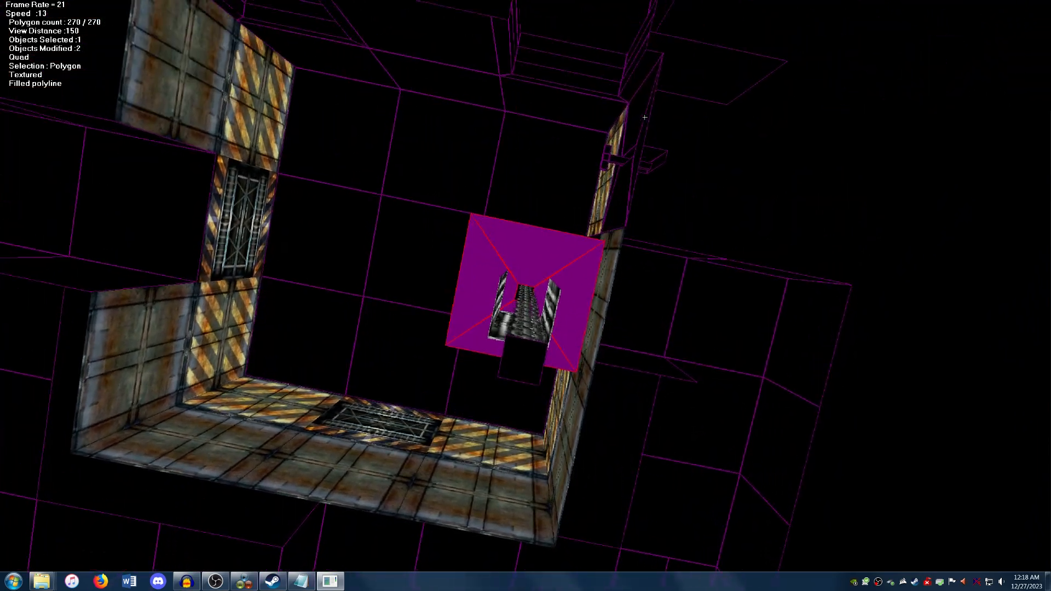
key("Down")
right_click(526, 322)
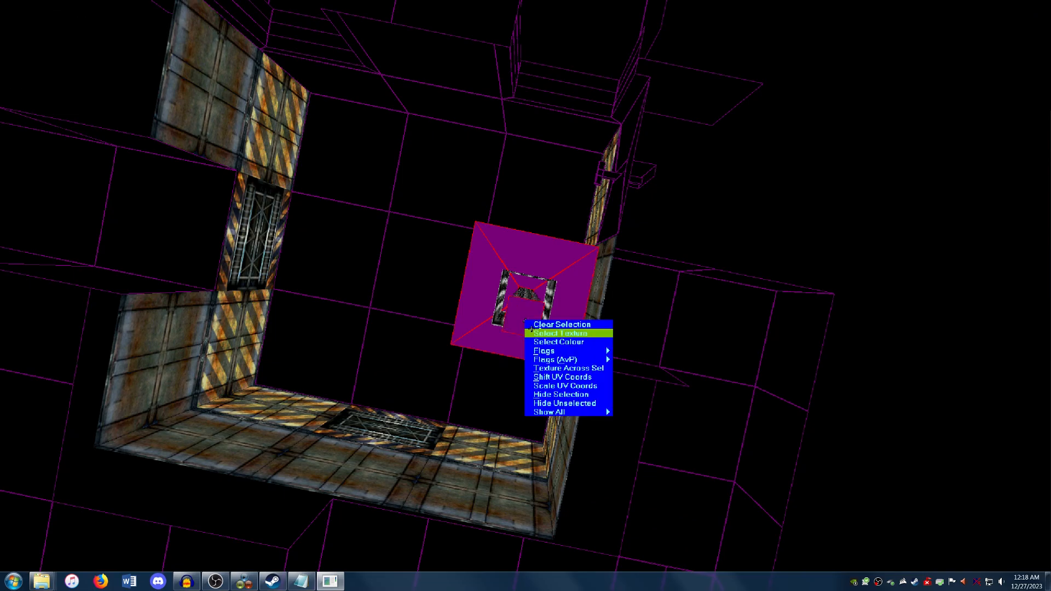
left_click(547, 334)
left_click(386, 262)
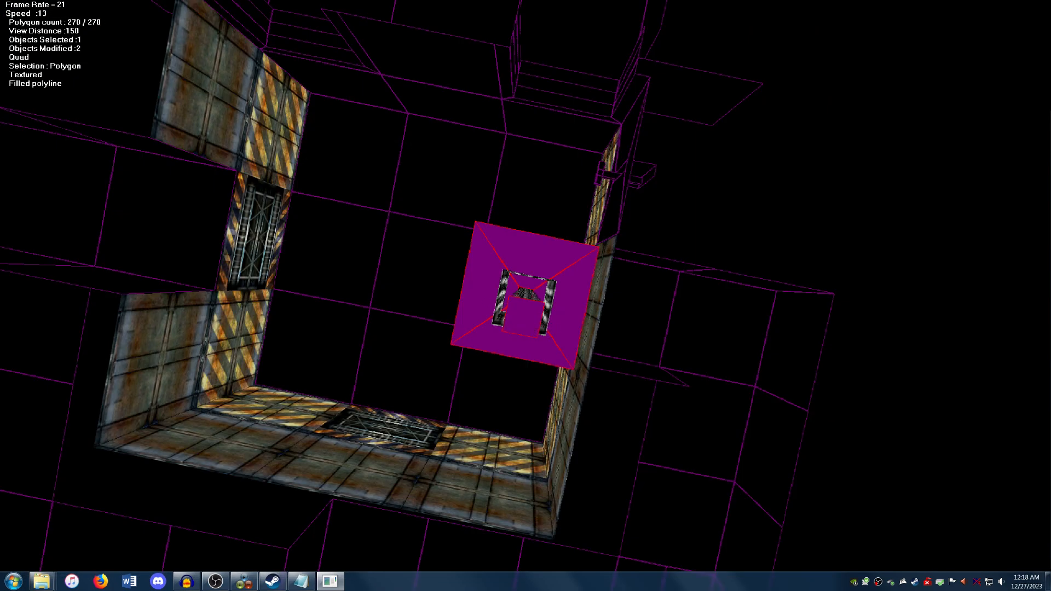
key("Up")
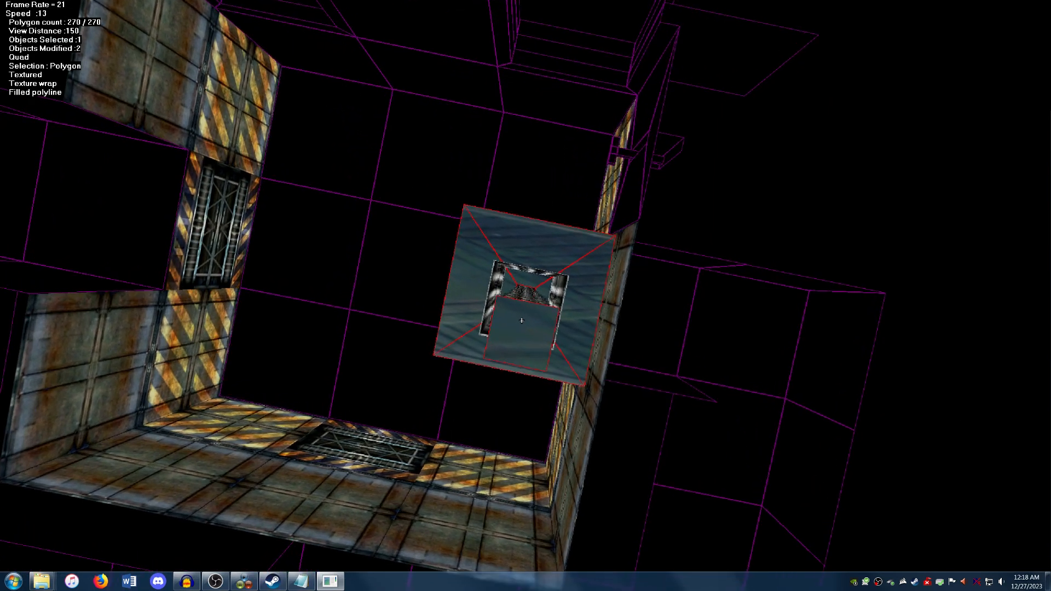
Examine the textured platform underside and the shaft around the chain from several angles below
key("Left")
key("Down")
key("Right")
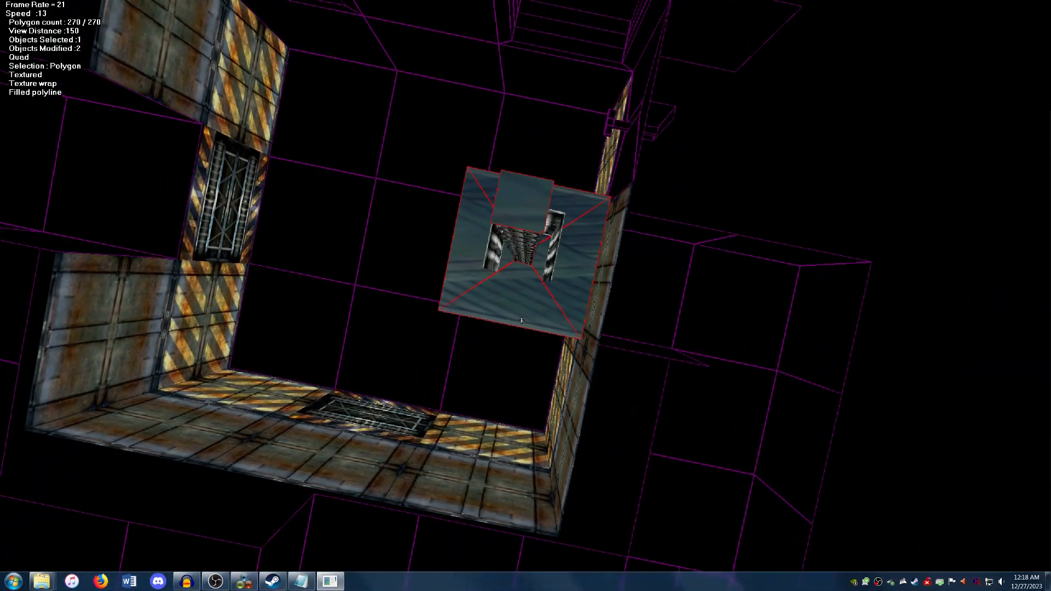
key("Up")
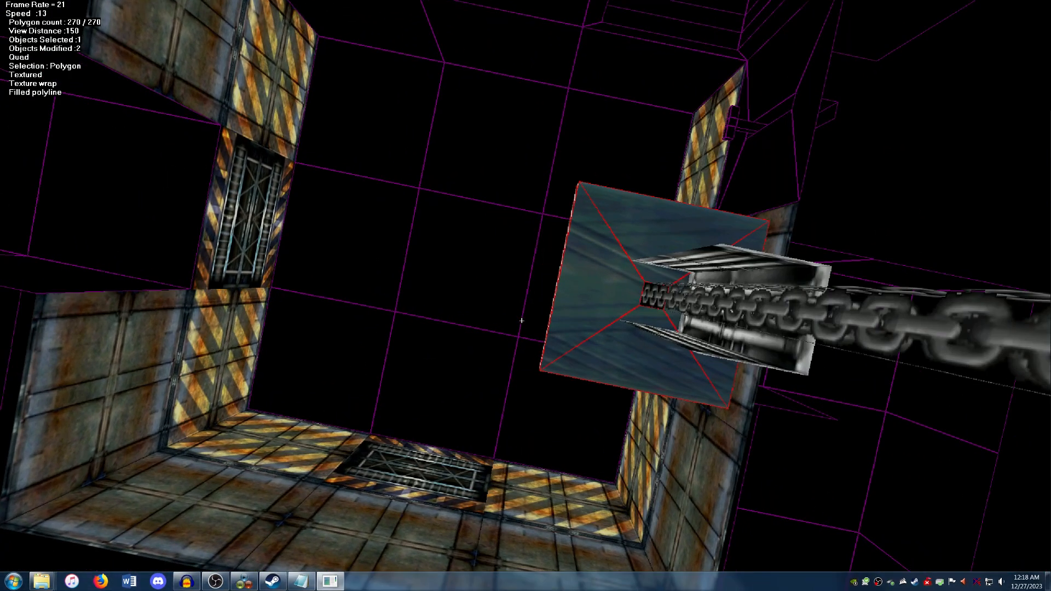
key("Down")
key("Up")
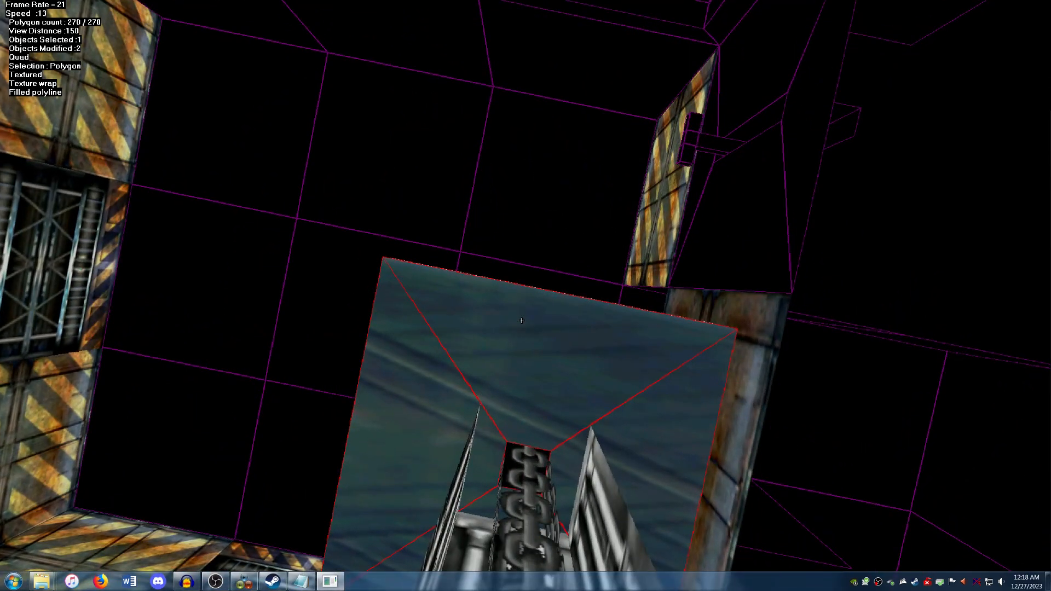
key("Down")
right_click(586, 350)
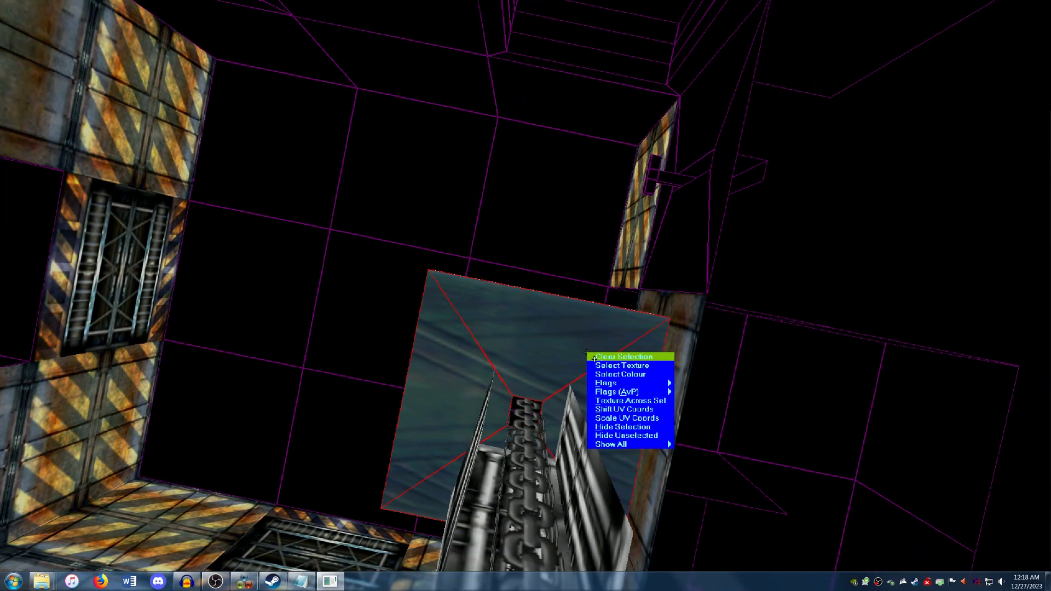
left_click(597, 363)
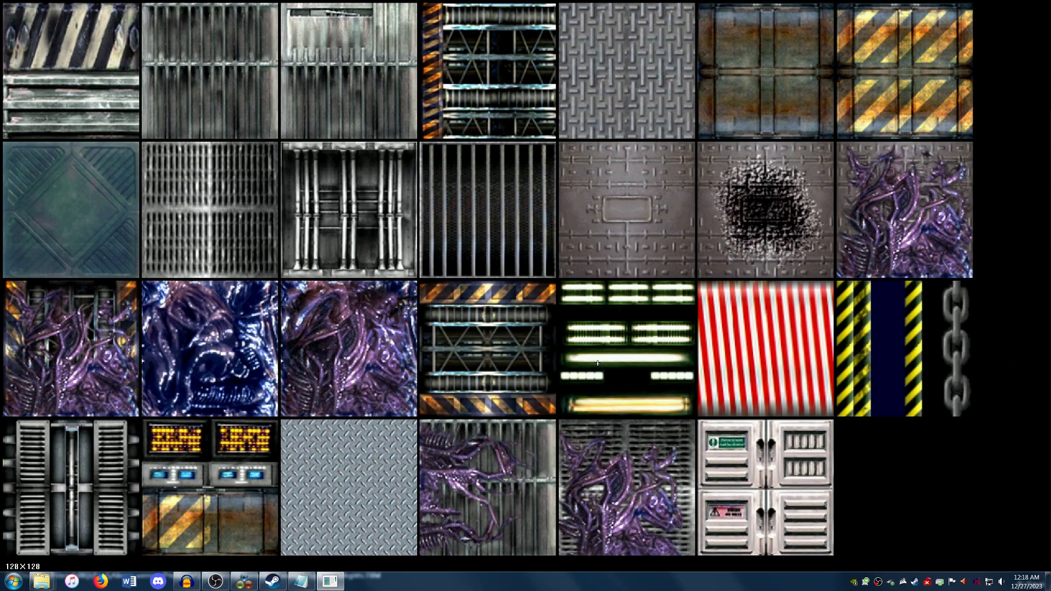
left_click(521, 382)
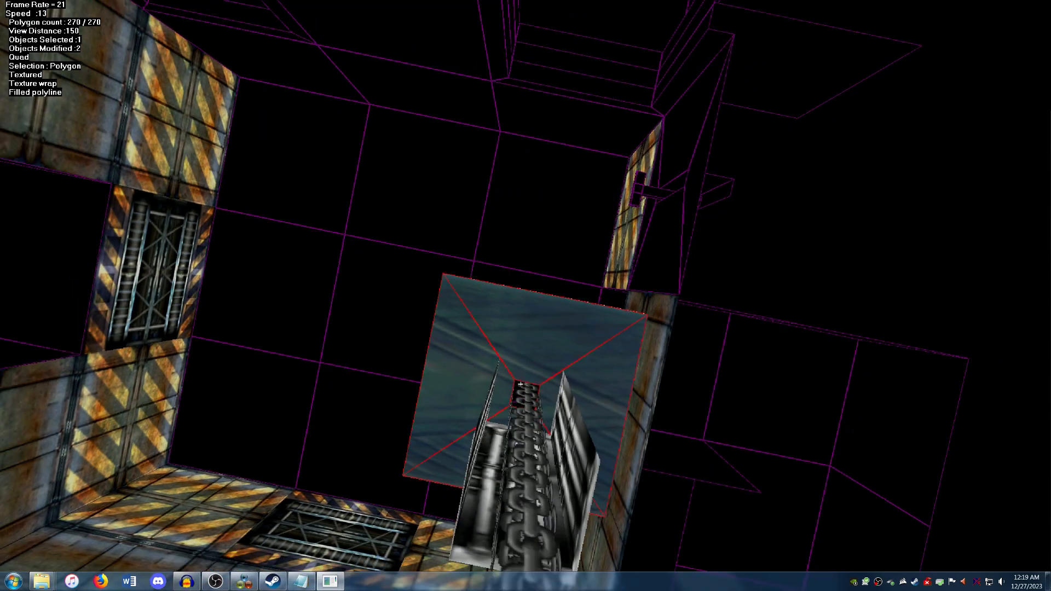
key("Down")
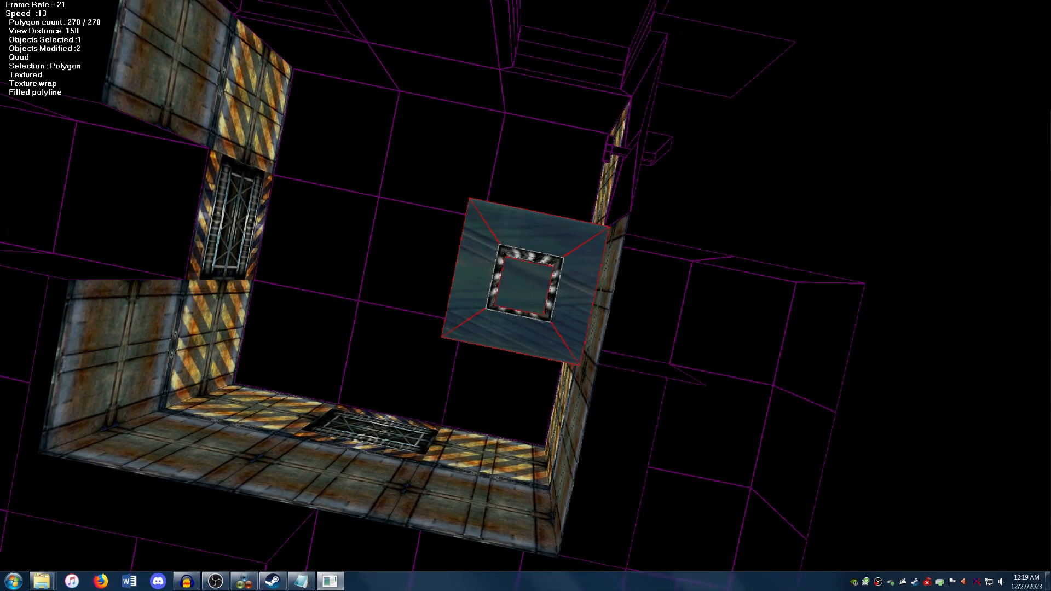
Switch the platform underside's mapping to texture tile and back to texture wrap, checking the fit around the chain from below
key("t")
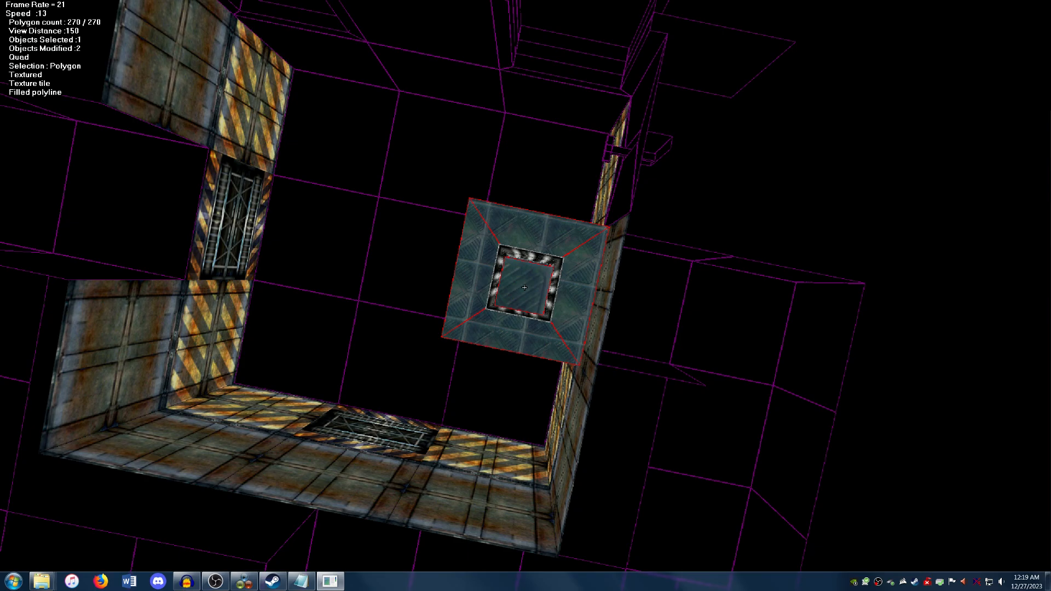
key("t")
key("Up")
key("Down")
key("Page_Up")
key("Up")
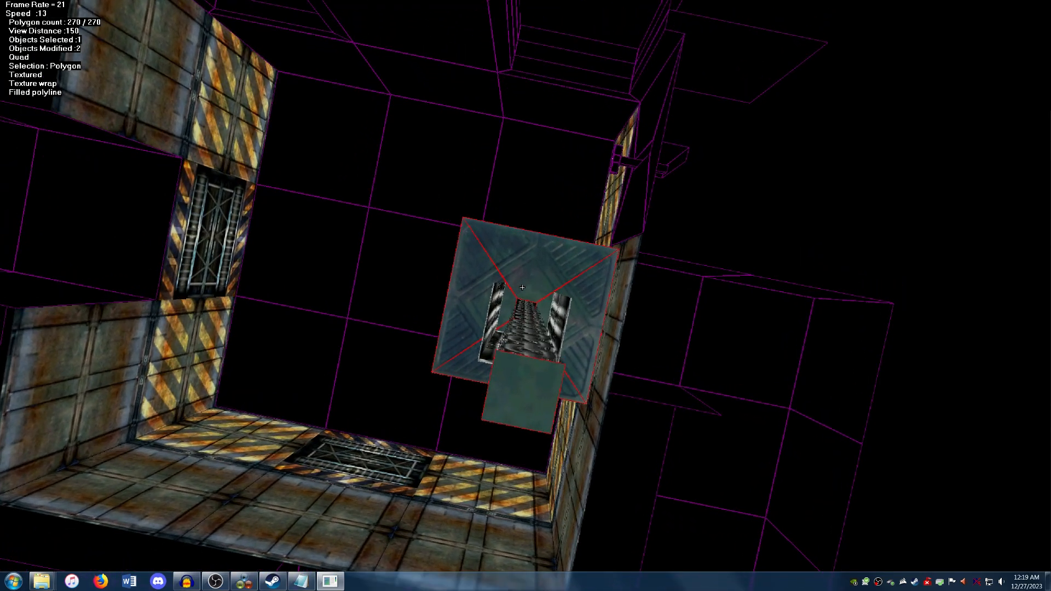
key("Page_Down")
key("Down")
key("Up")
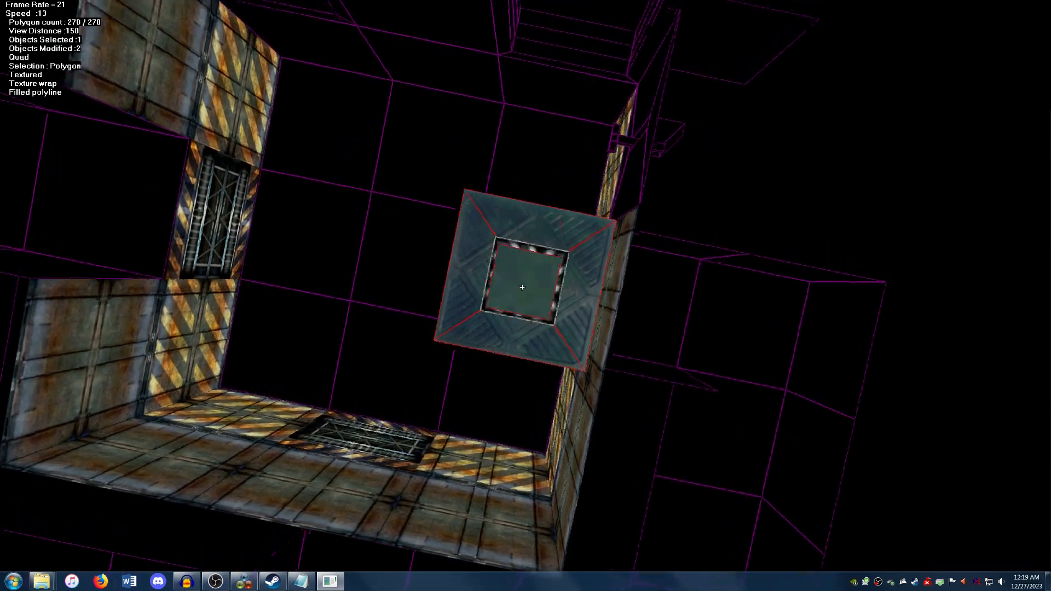
key("Page_Up")
key("Down")
key("Page_Down")
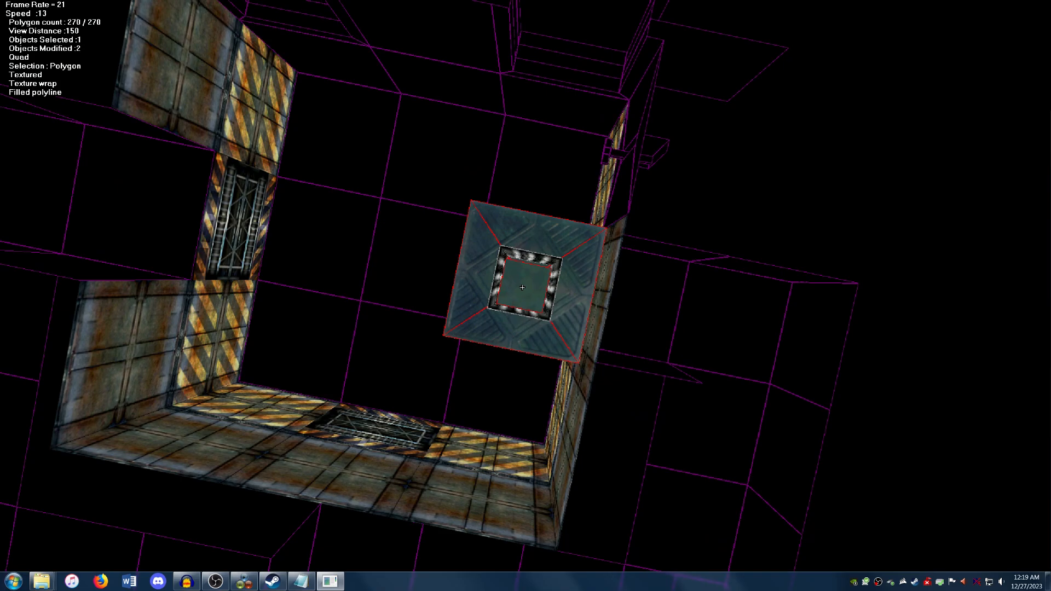
key("Up")
Apply the grey tread plate texture to the chain column's bottom polygon and clear the selection
right_click(536, 280)
left_click(536, 325)
right_click(538, 298)
left_click(542, 290)
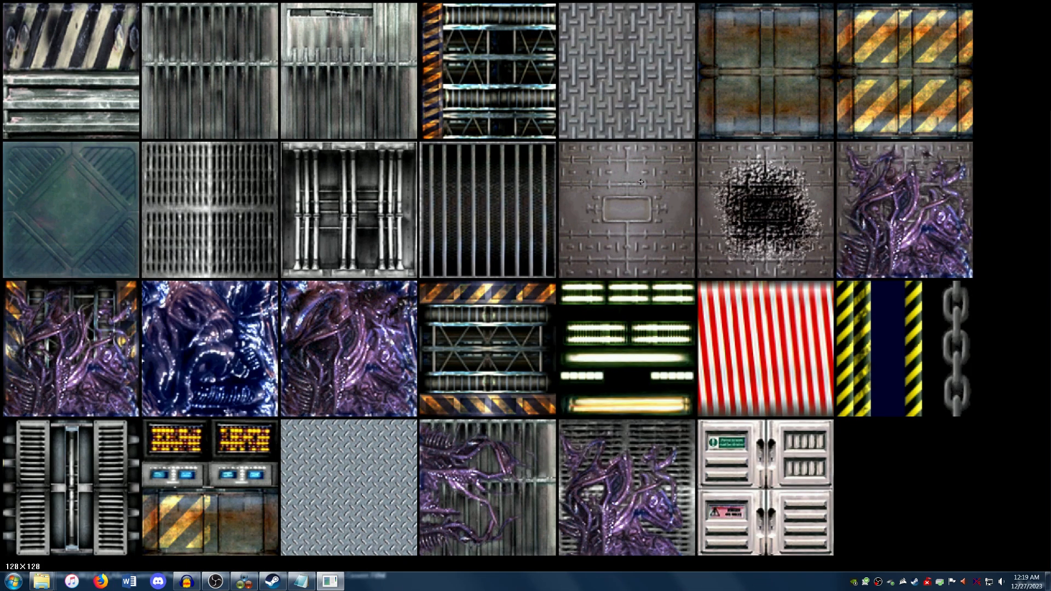
left_click(606, 125)
key("t")
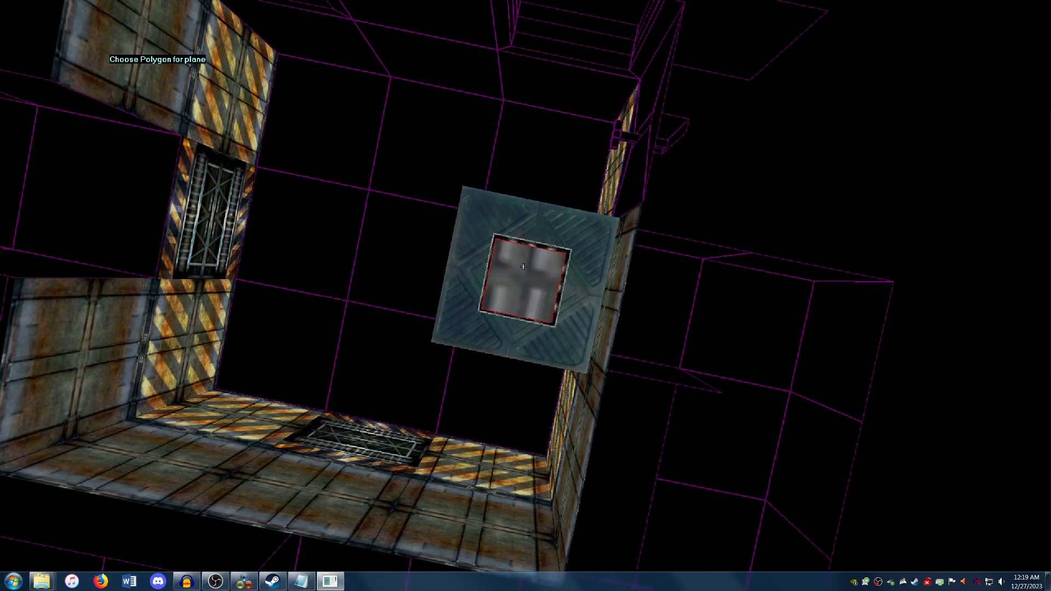
key("Escape")
key("Down")
key("Up")
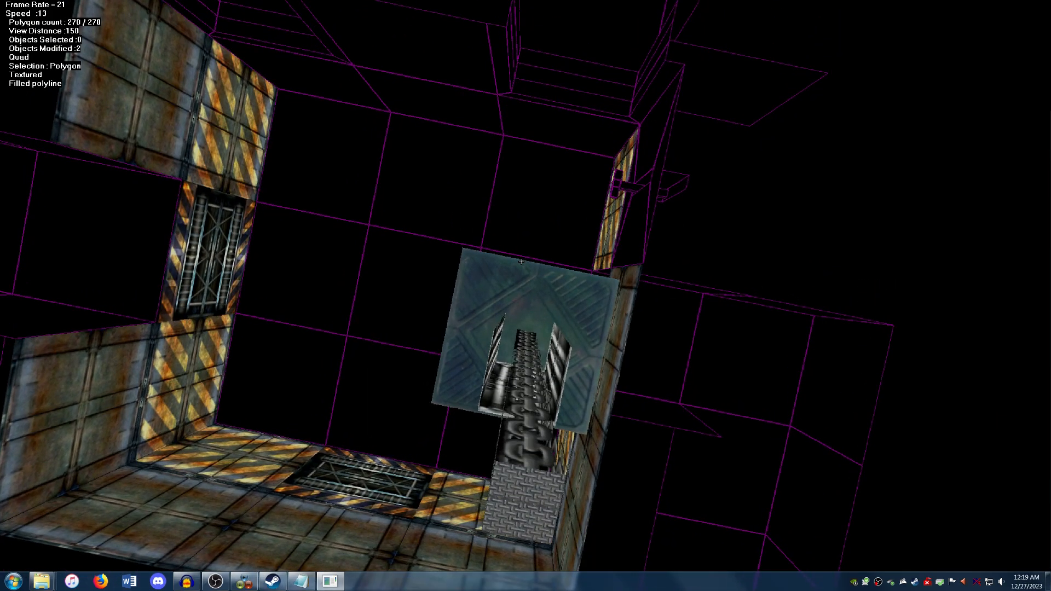
Change the tread plate mapping on the chain column's bottom polygon to a single enlarged section of the texture
key("Page_Down")
key("Up")
key("Page_Up")
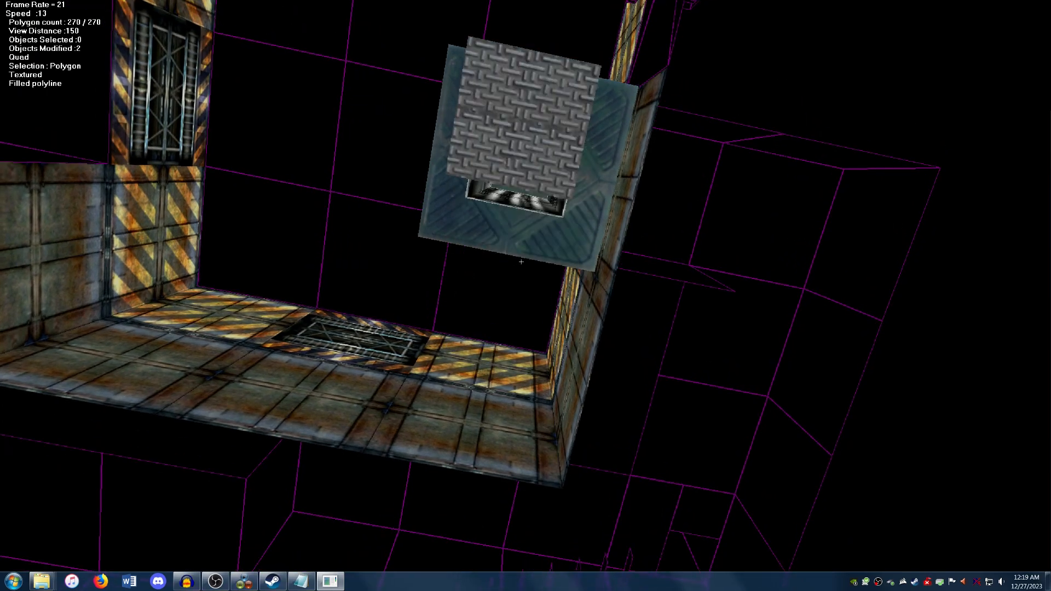
key("Page_Up")
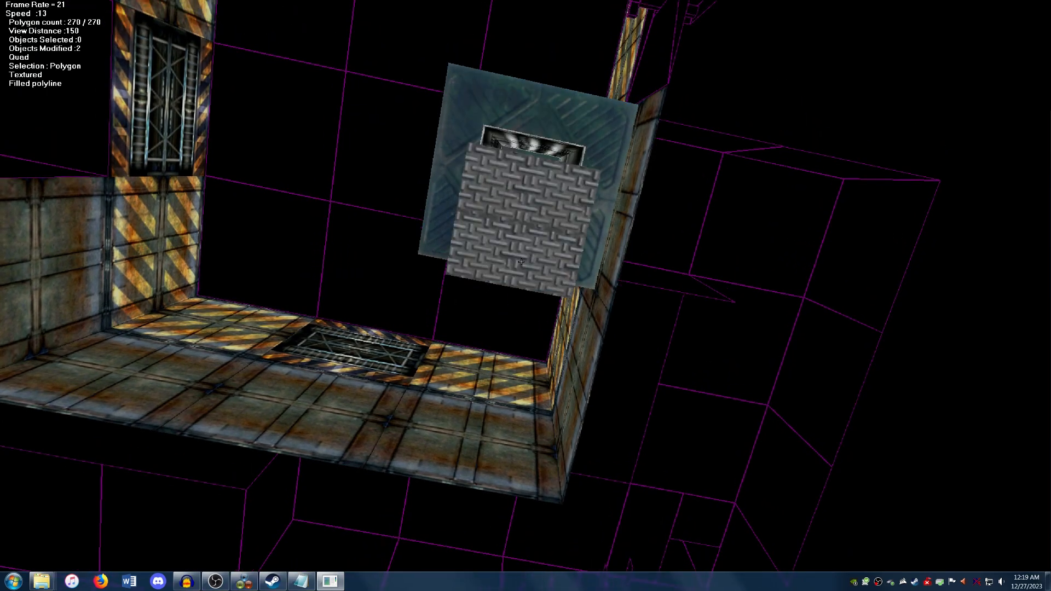
left_click(521, 262)
left_click(521, 262)
left_click(521, 262)
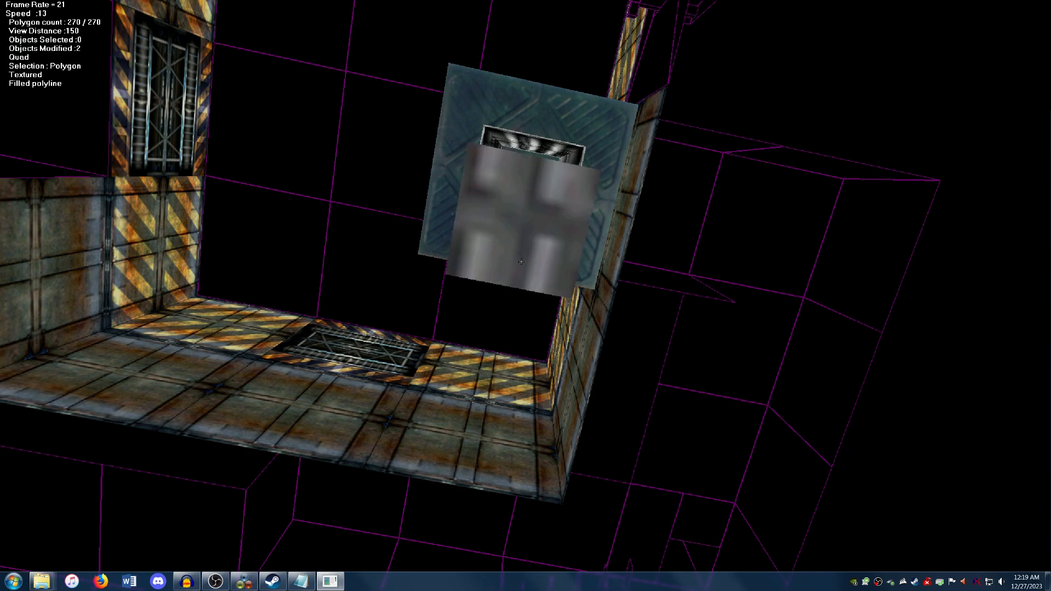
left_click(521, 261)
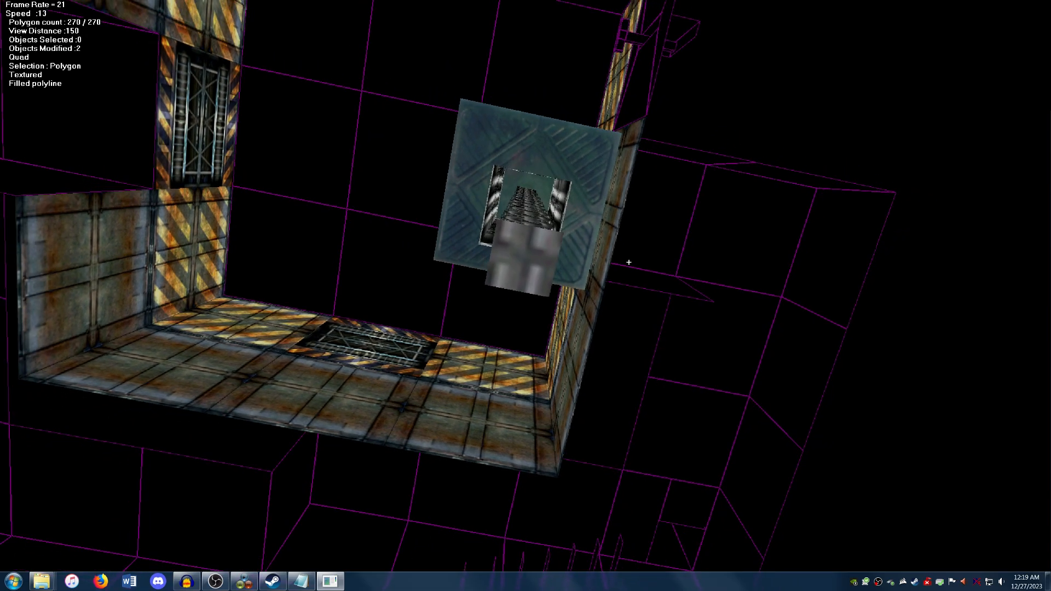
right_click(523, 225)
Examine the raised platform and the room's textured walls from floor level up to the ceiling
key("Down")
key("Up")
key("Page_Down")
key("Page_Up")
key("Page_Down")
key("Up")
key("Page_Down")
key("Page_Up")
key("Page_Up")
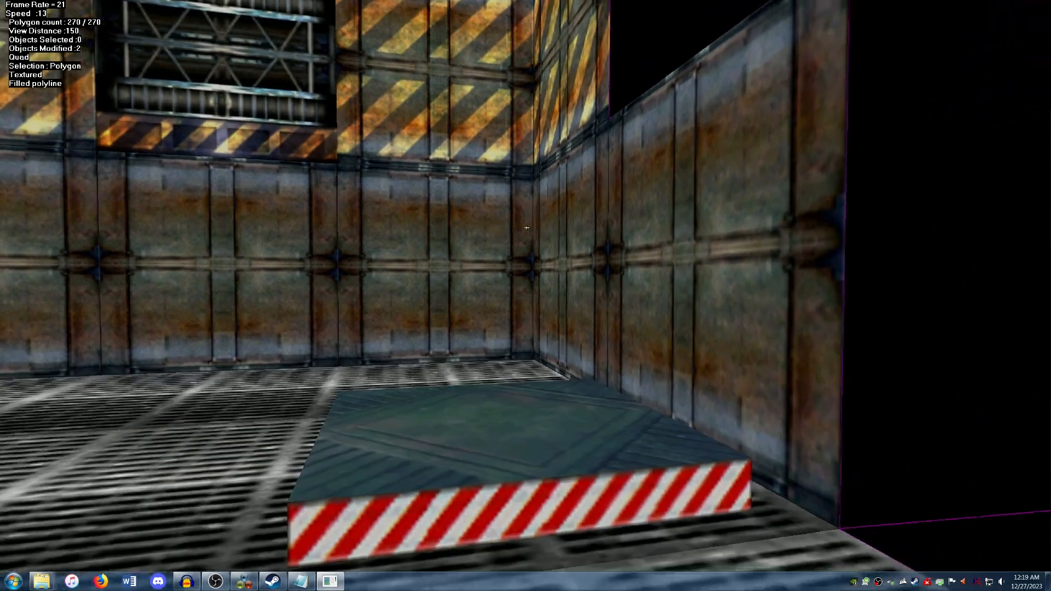
key("Left")
key("Right")
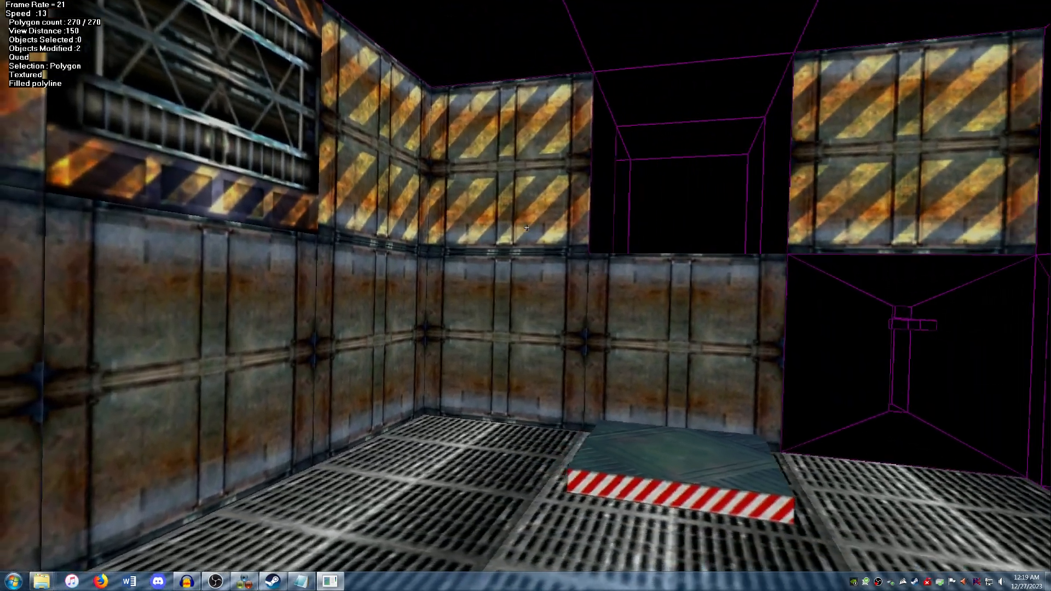
key("Up")
key("Down")
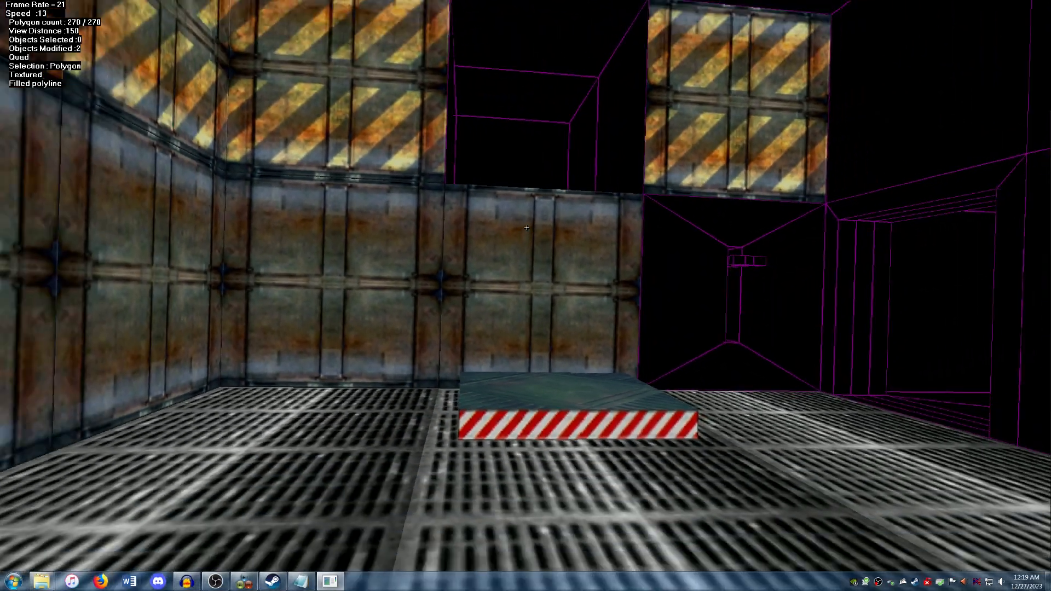
key("Left")
key("Right")
key("Page_Up")
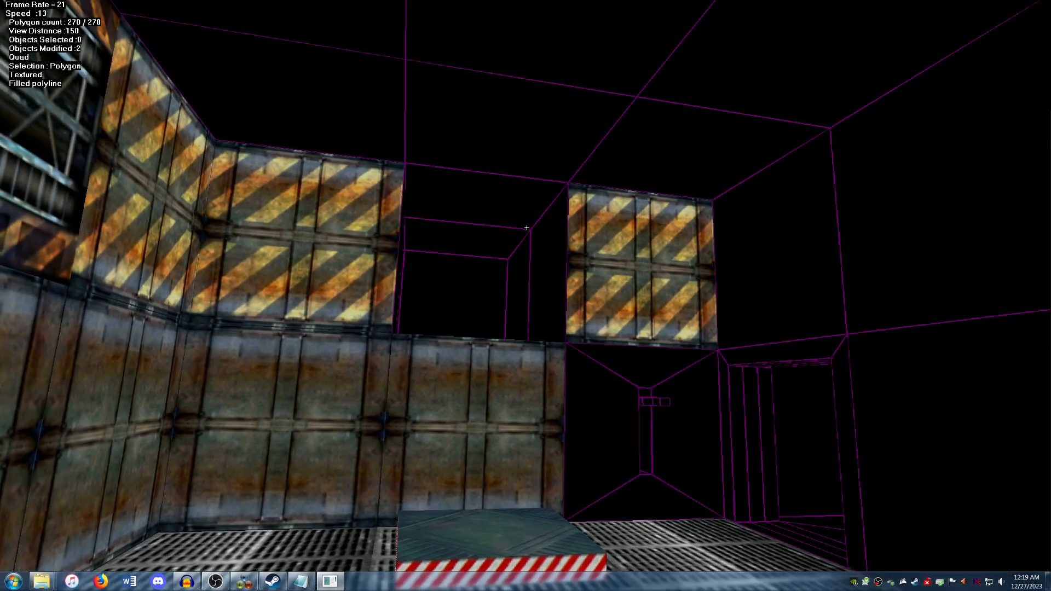
key("Page_Up")
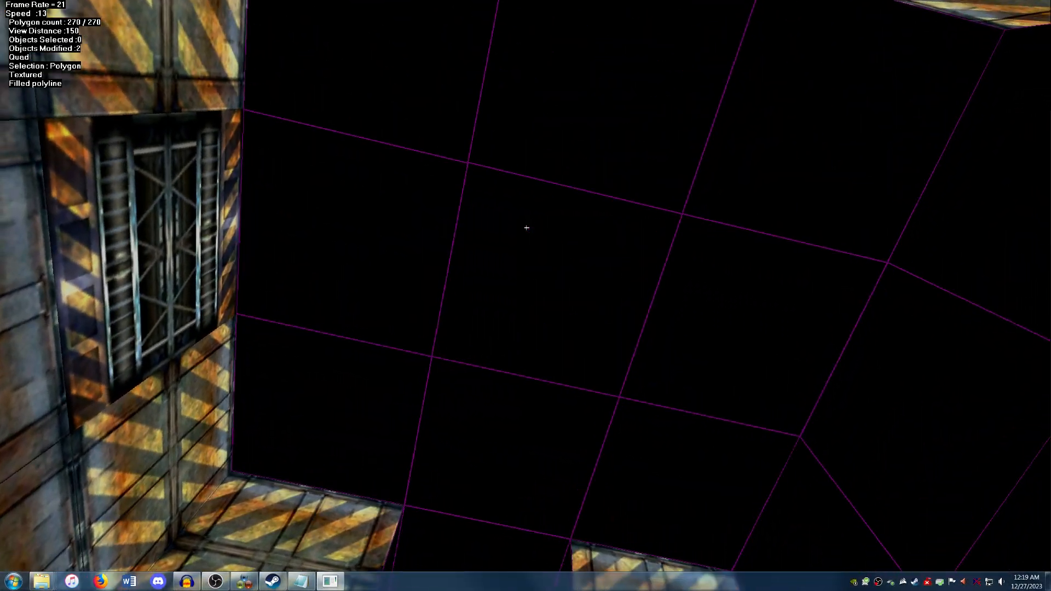
Save the level when AutoSave asks, and apply the grey riveted hatch plate texture with texture wrap to the ceiling's first corner polygon
key("Left")
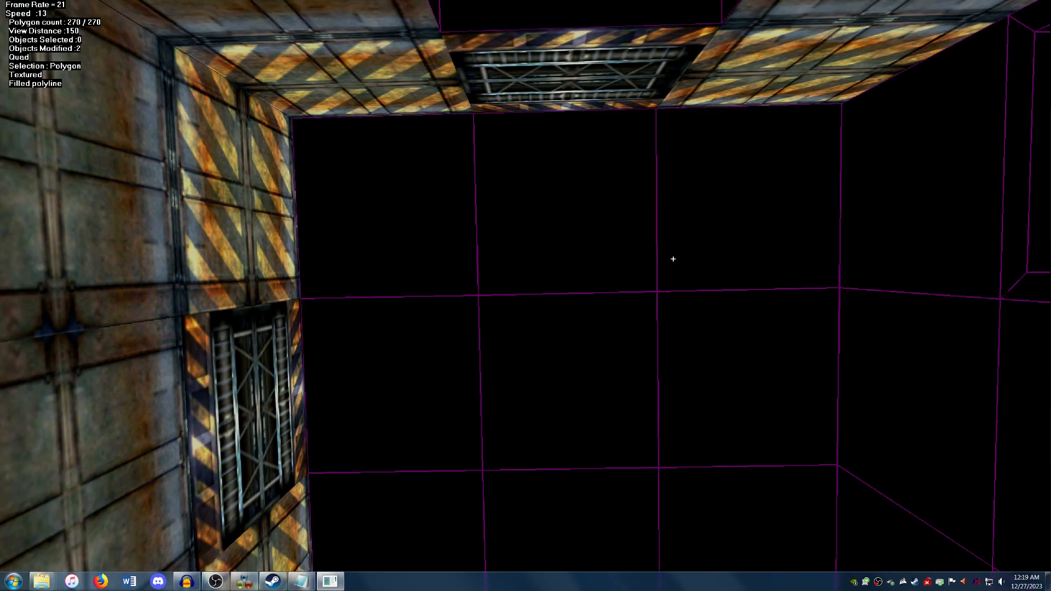
right_click(669, 257)
left_click(687, 272)
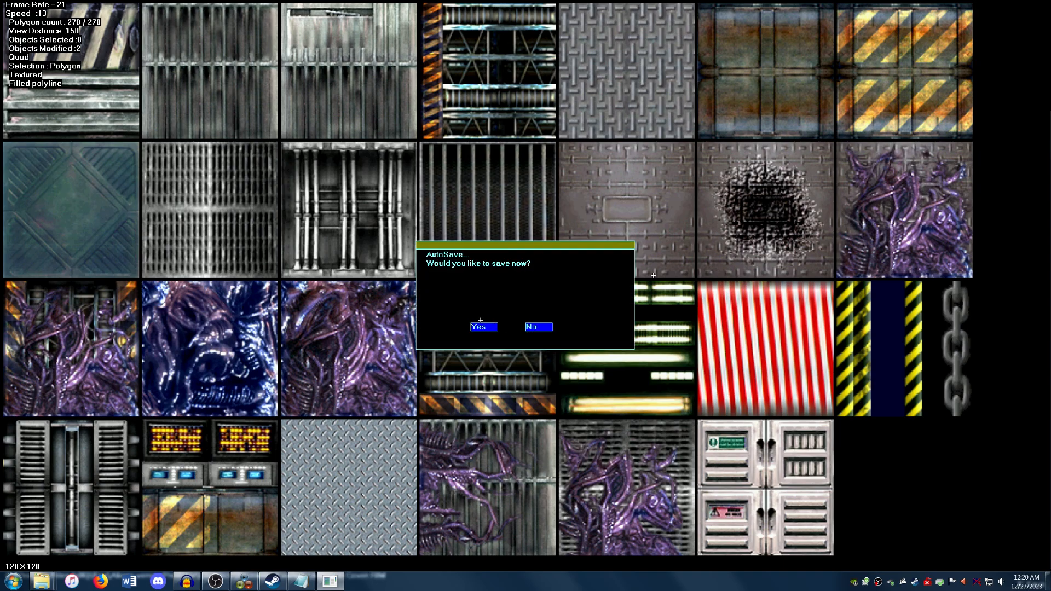
left_click(482, 326)
left_click(404, 215)
key("t")
right_click(404, 215)
left_click(408, 218)
Texture the other two polygons of the ceiling's first row with the hatch plate, matching the third one's orientation to its neighbours
left_click(549, 217)
key("t")
left_click(720, 215)
key("t")
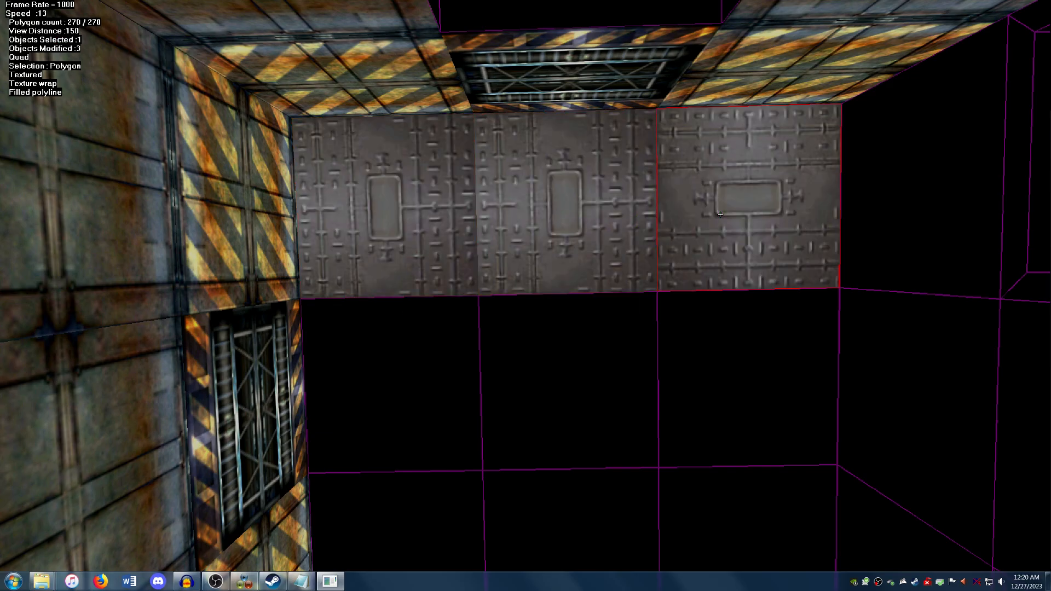
key("r")
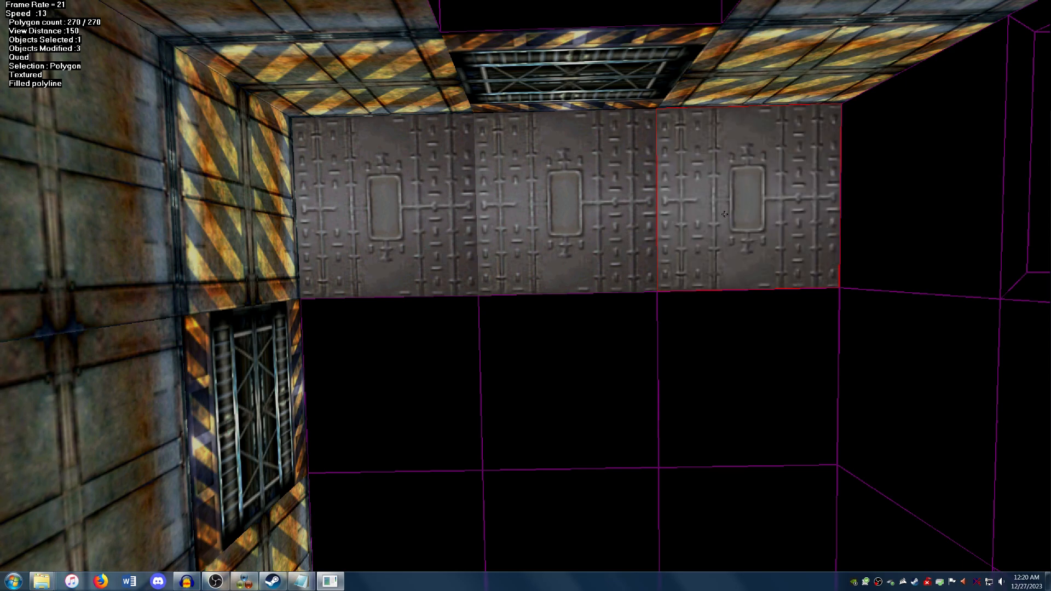
right_click(710, 205)
left_click(713, 207)
Apply the hatch plate texture with texture wrap to the first polygon of the ceiling's second row
left_click(418, 359)
key("t")
left_click(417, 359)
right_click(417, 359)
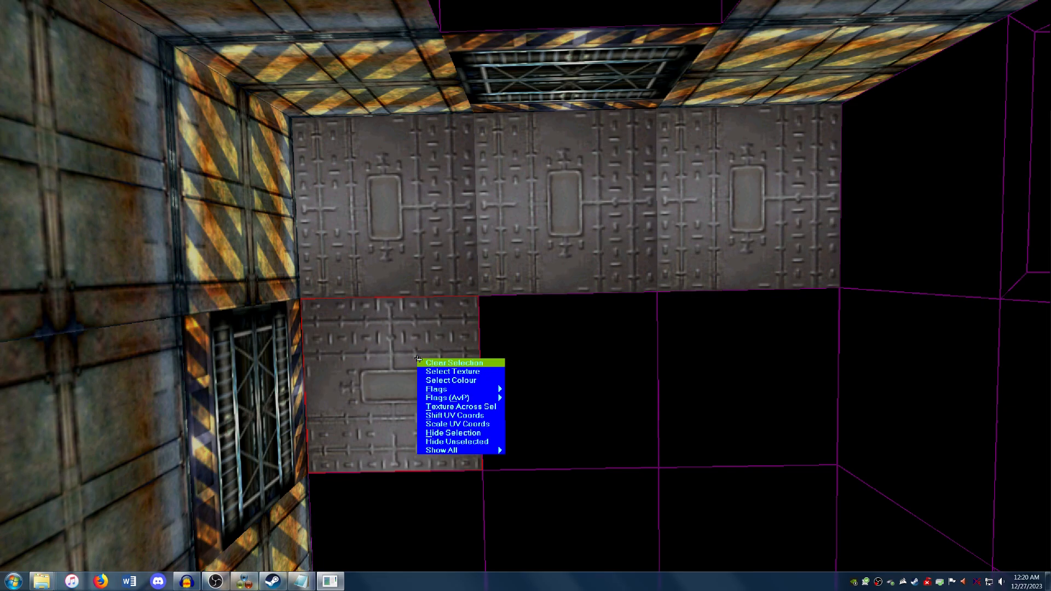
left_click(419, 360)
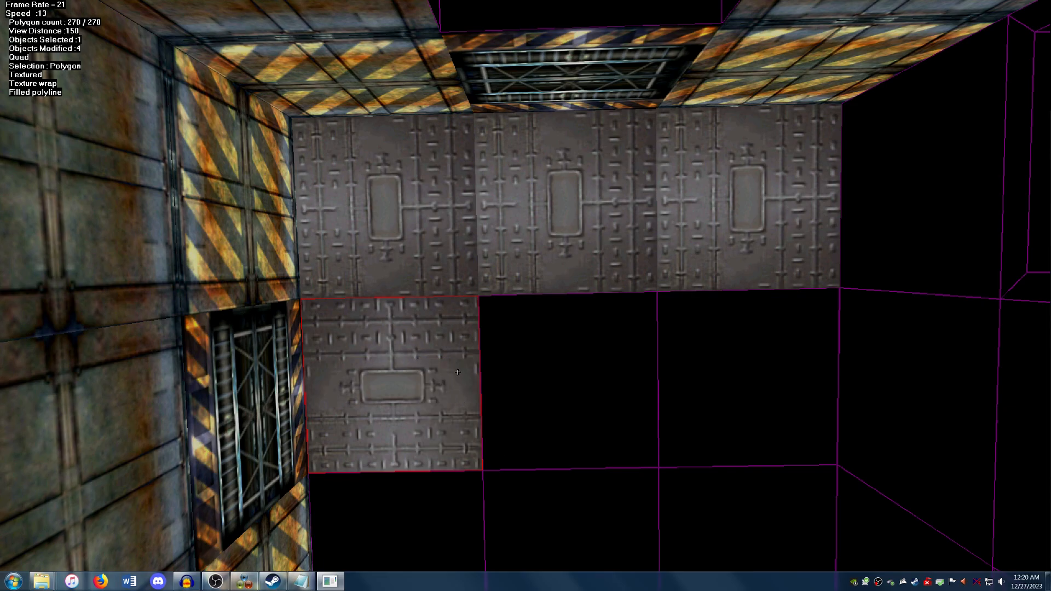
Edit that ceiling polygon's UV coordinates by setting its nodes to the corners clockwise from Top Left, matching the first row's orientation
key("Down")
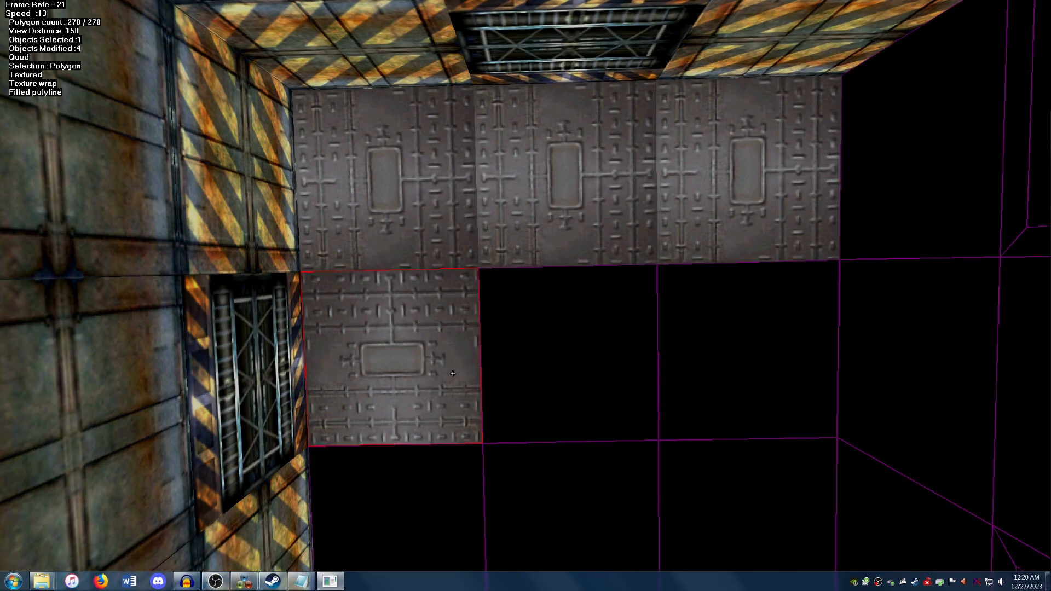
key("t")
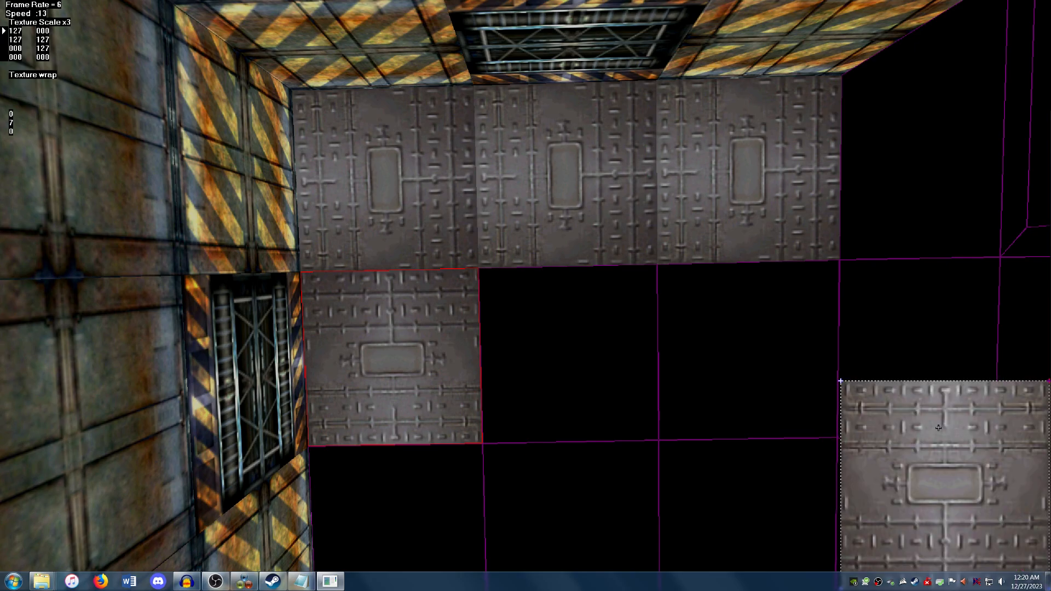
key("plus")
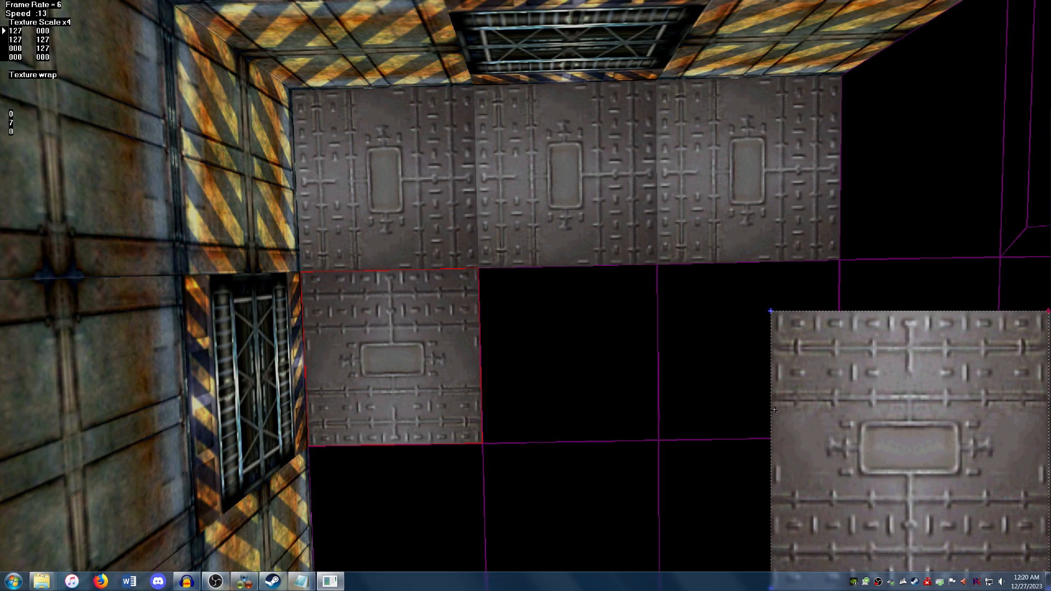
key("plus")
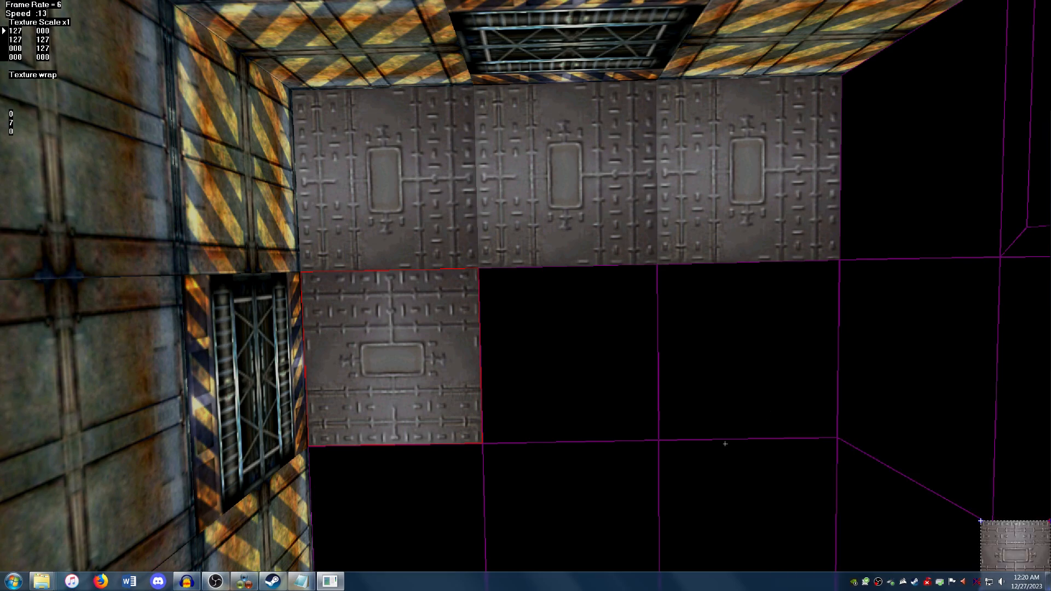
key("plus")
right_click(674, 382)
mouse_move(689, 395)
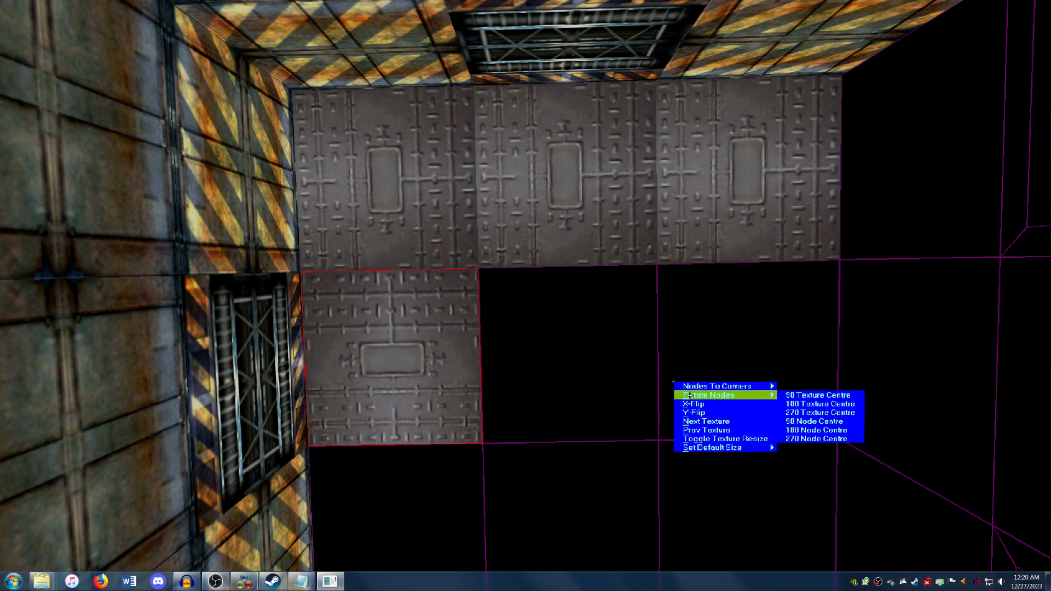
mouse_move(794, 386)
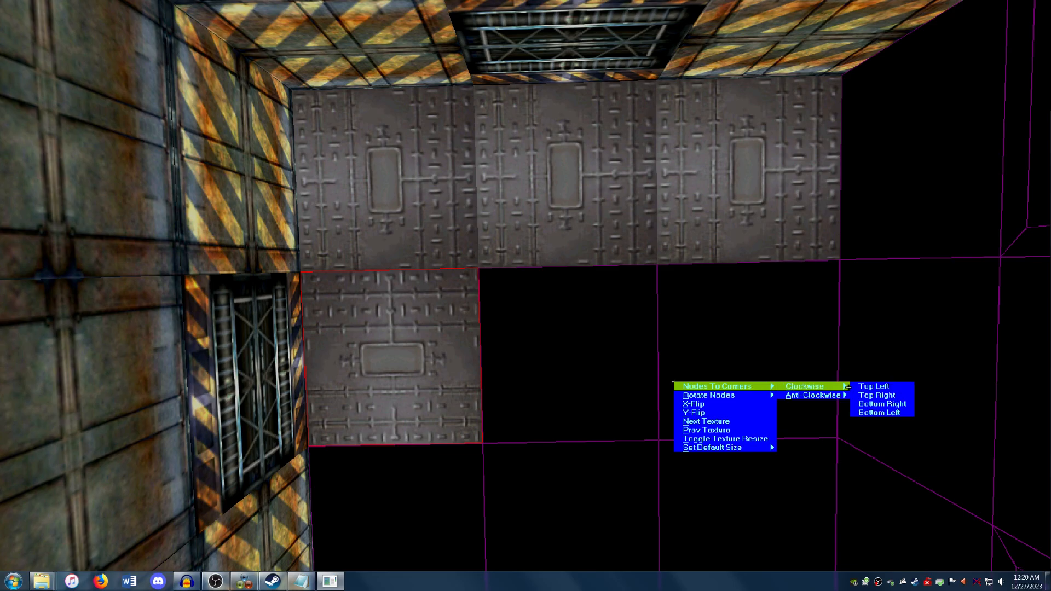
mouse_move(757, 394)
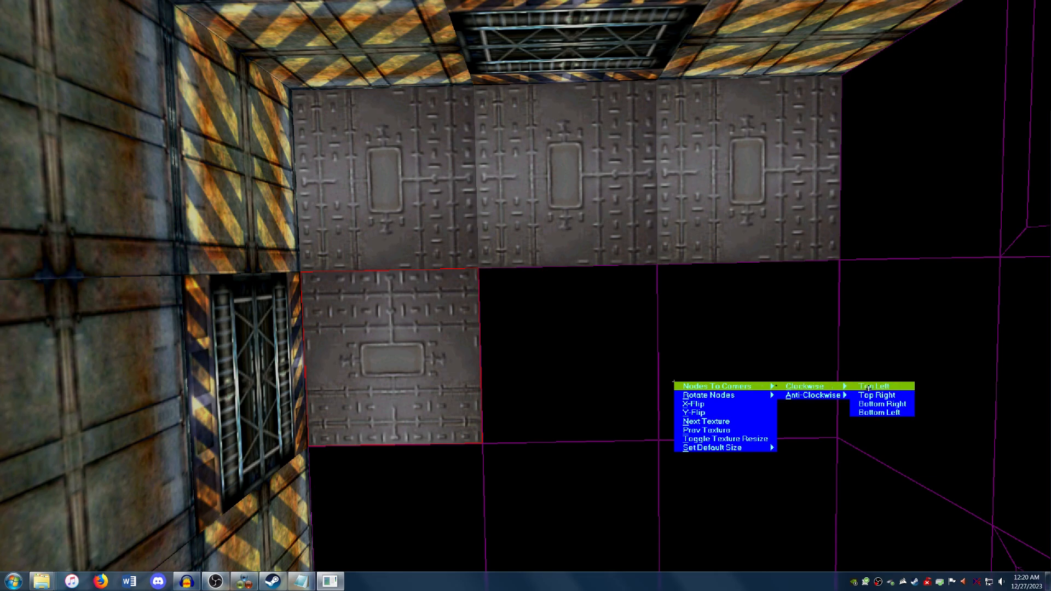
left_click(869, 387)
right_click(715, 353)
mouse_move(856, 359)
left_click(908, 356)
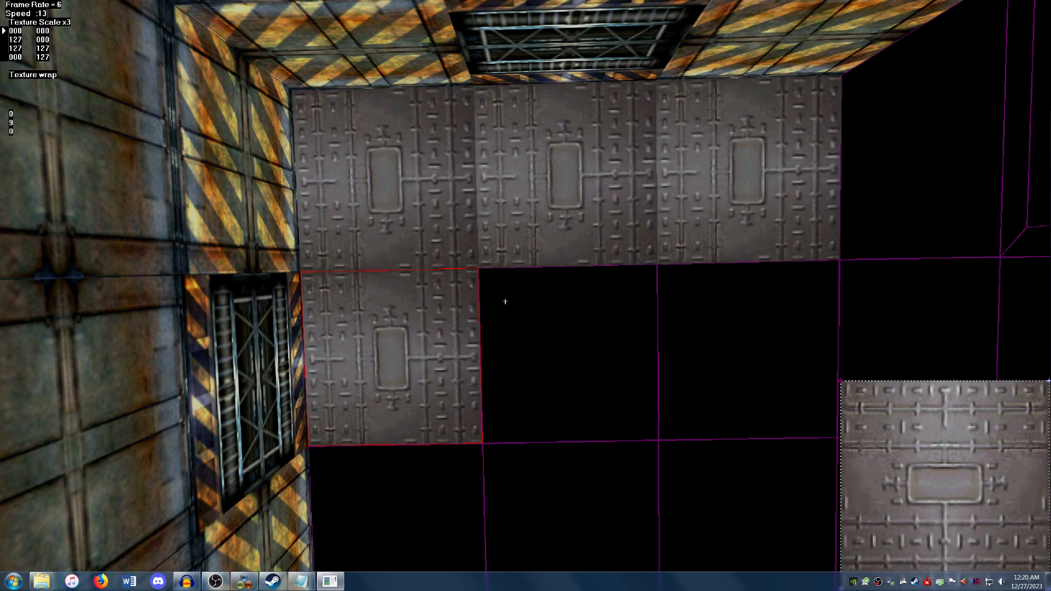
right_click(504, 301)
mouse_move(508, 303)
left_click(523, 328)
Texture the middle and last polygons of the ceiling's second row with the hatch plate in the same orientation
right_click(525, 326)
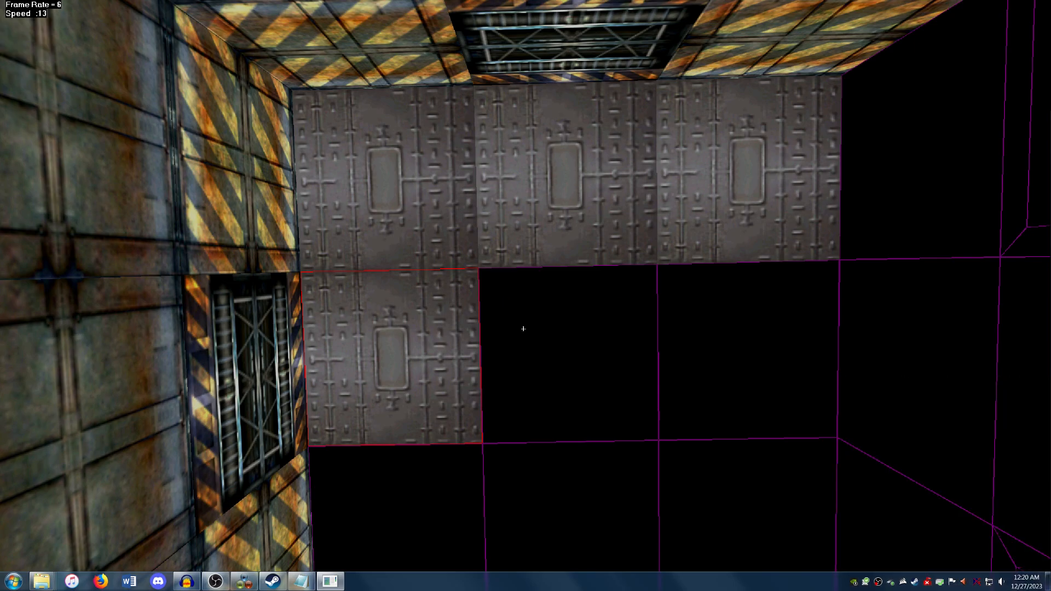
left_click(553, 357)
left_click(553, 333)
key("w")
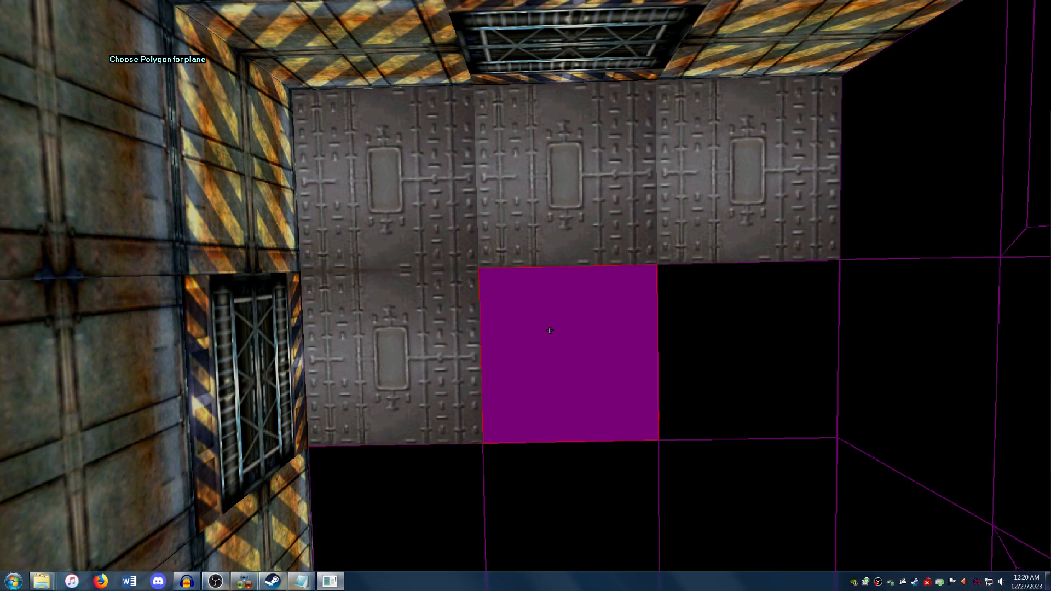
left_click(553, 332)
left_click(723, 327)
key("w")
left_click(720, 326)
Apply the hatch plate to the first polygon of the ceiling's third row, match its orientation to the rows above and clear the selection
left_click(367, 487)
key("w")
left_click(367, 487)
right_click(367, 487)
left_click(383, 486)
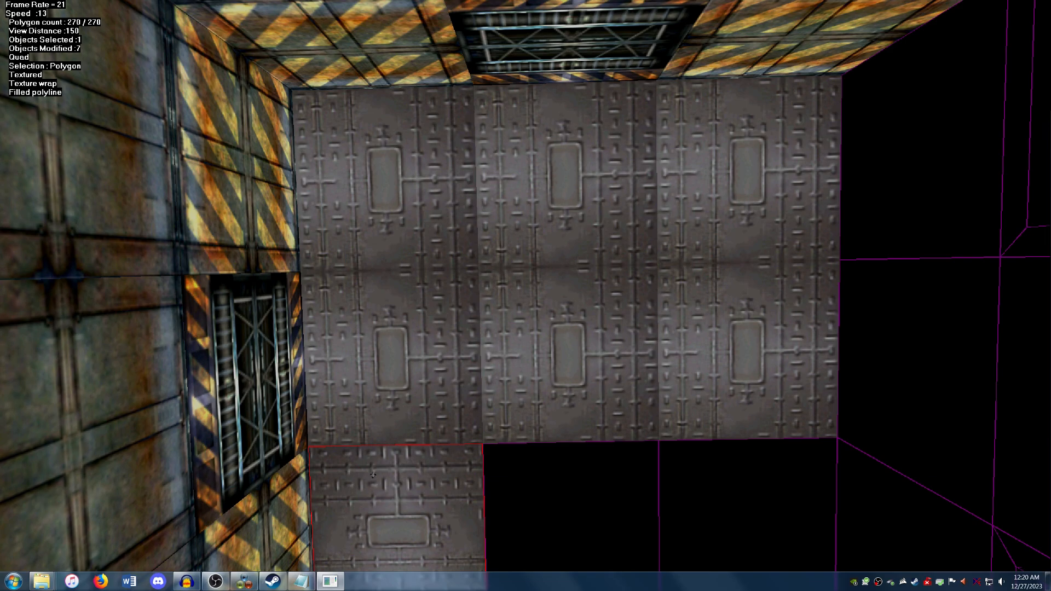
key("r")
right_click(397, 440)
left_click(401, 441)
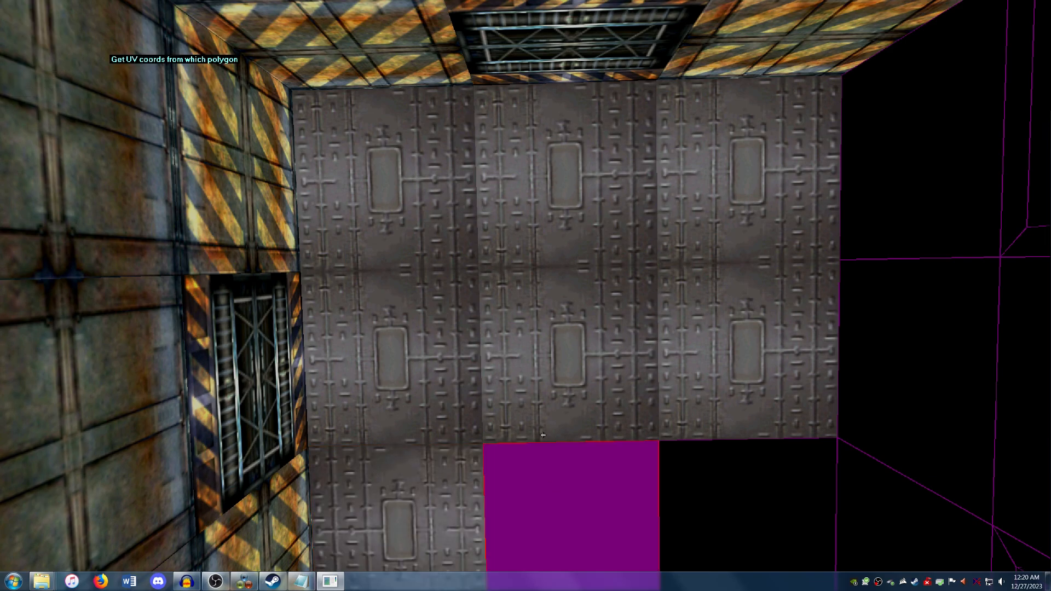
Texture the remaining two polygons of the ceiling's third row, taking the UV coordinates from the adjacent second-row polygons
right_click(536, 381)
left_click(538, 384)
left_click(708, 490)
left_click(713, 376)
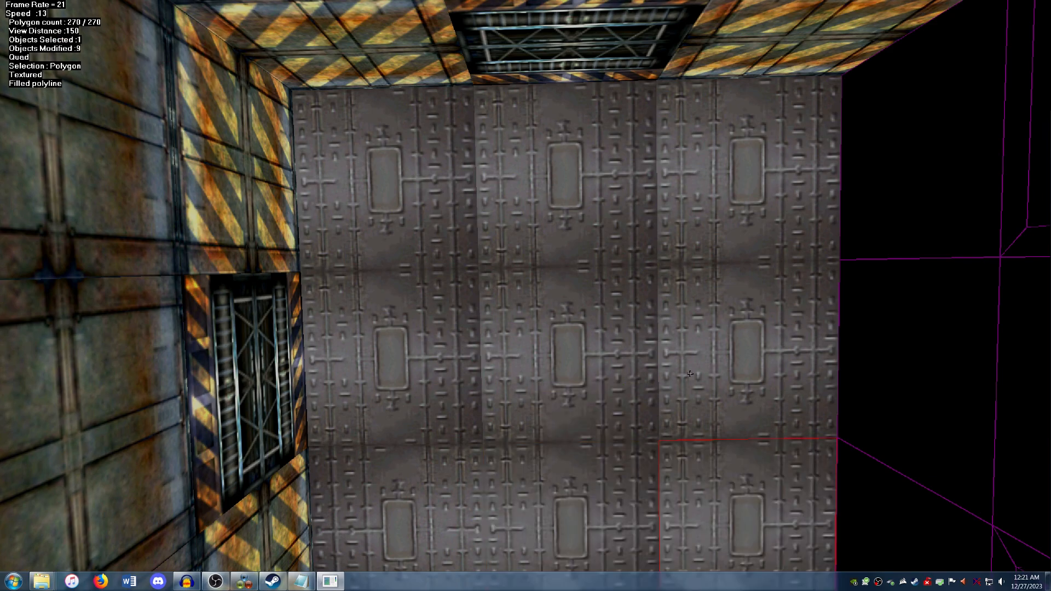
Texture the two outer upper polygons of the doorway wall with the hazard-striped panel, taking UV coordinates from neighbouring striped polygons
key("Left")
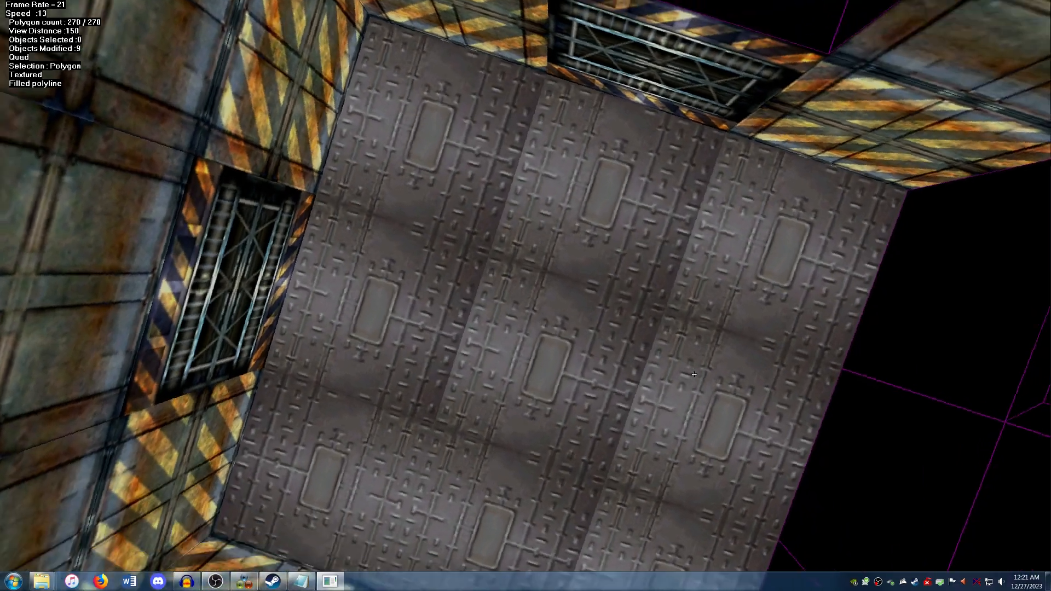
key("Right")
key("Down")
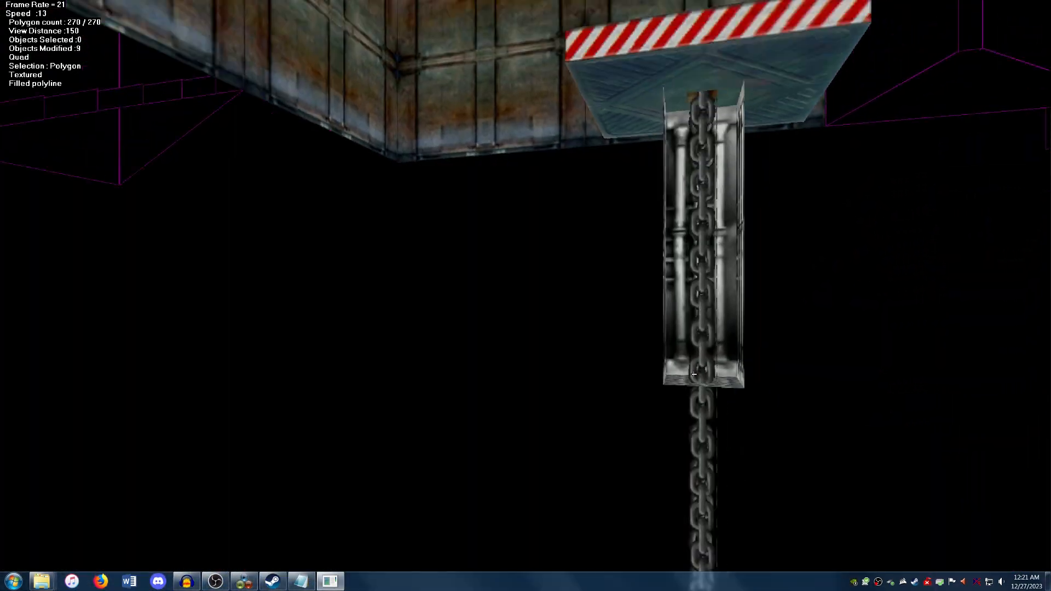
key("Right")
key("Right")
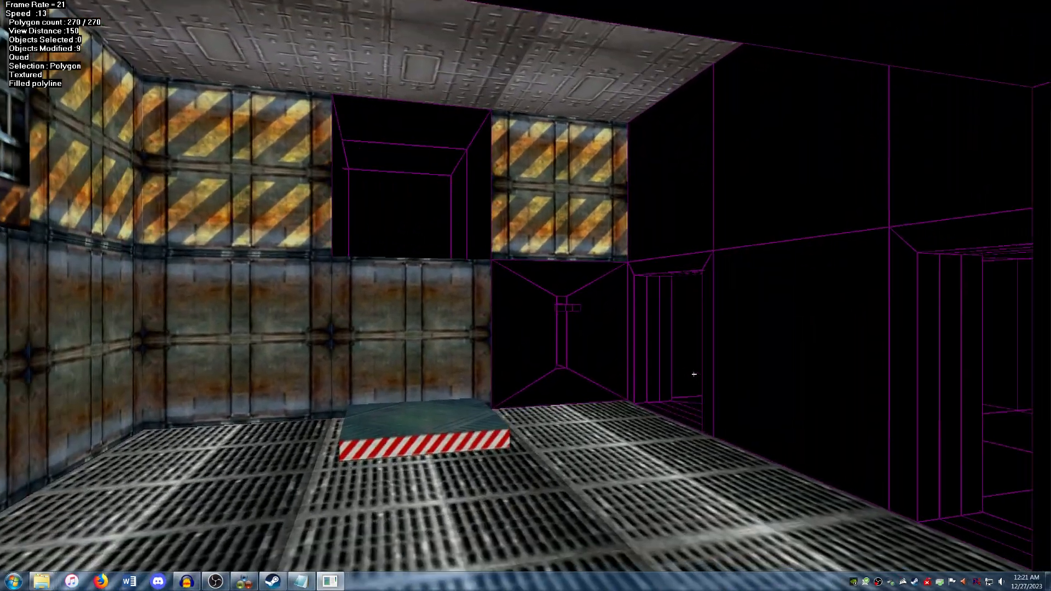
key("Right")
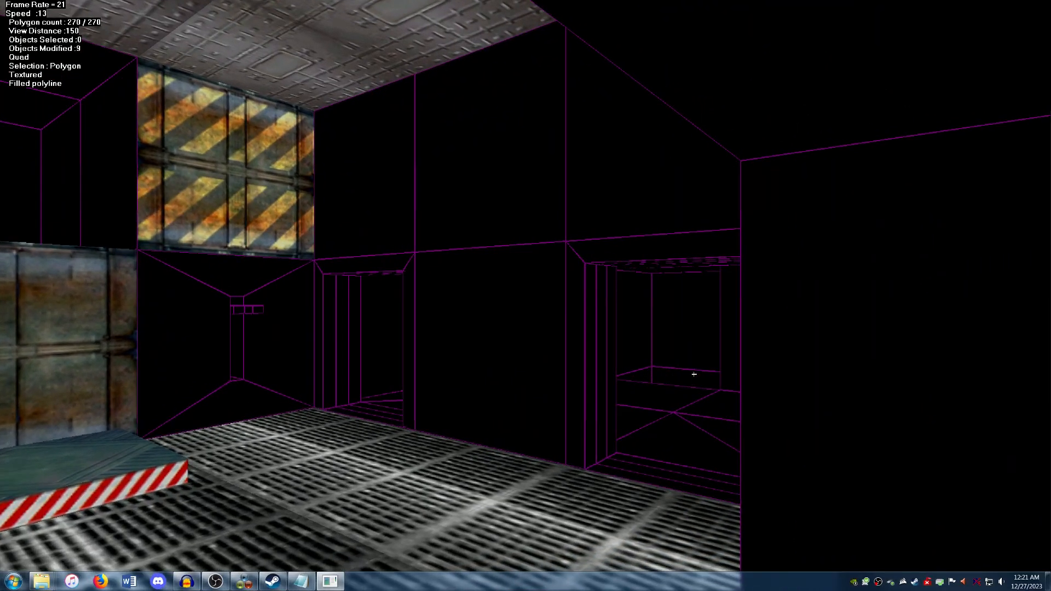
key("Right")
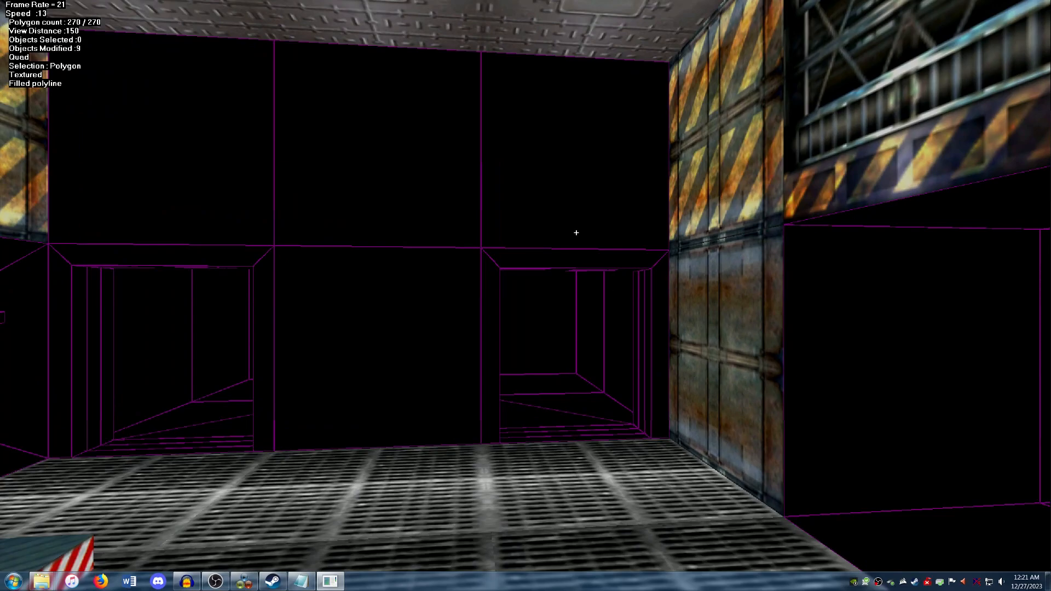
left_click(602, 202)
left_click(727, 173)
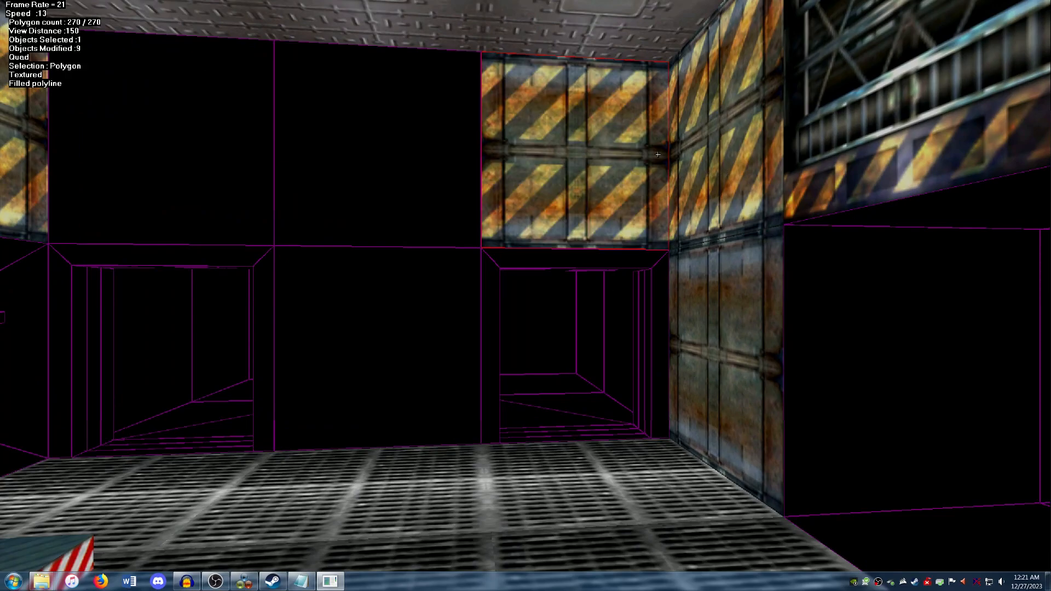
left_click(175, 160)
left_click(555, 159)
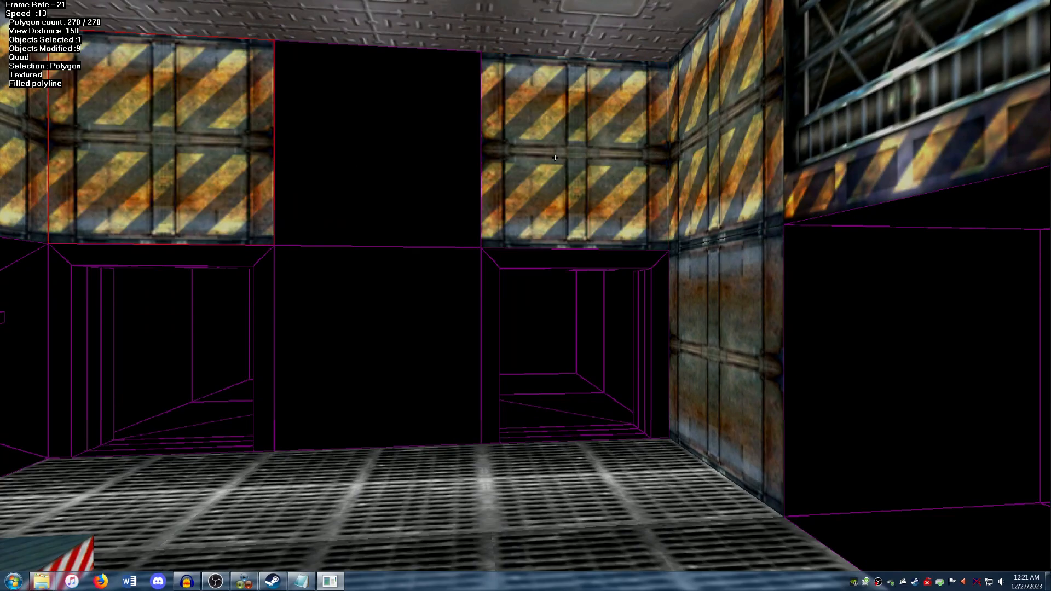
Texture the doorway wall's upper middle polygon with the girder grille and the polygon between the doorways with the rusty panel
left_click(335, 142)
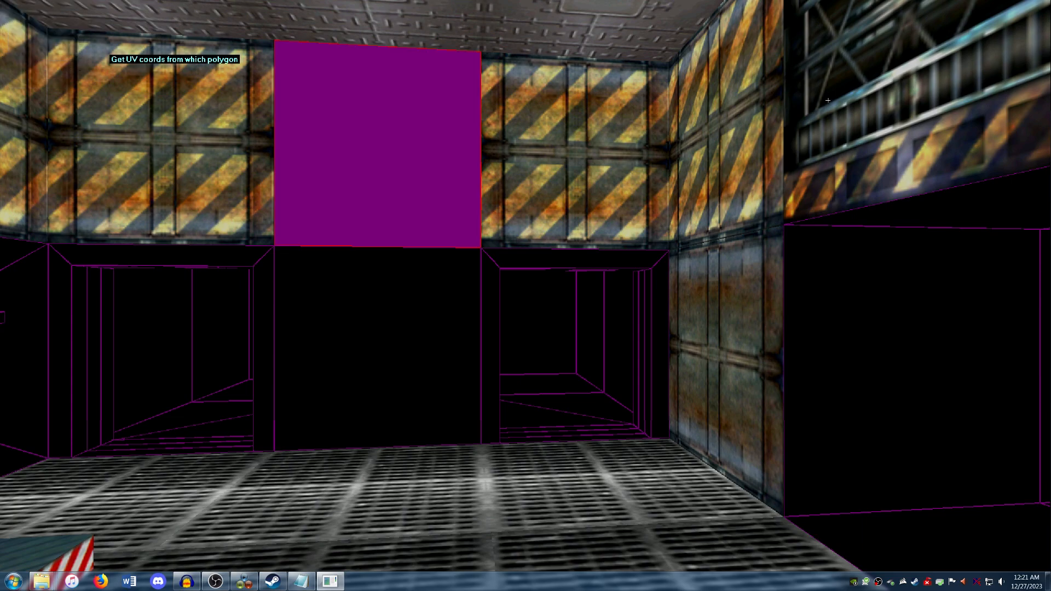
left_click(521, 214)
left_click(434, 299)
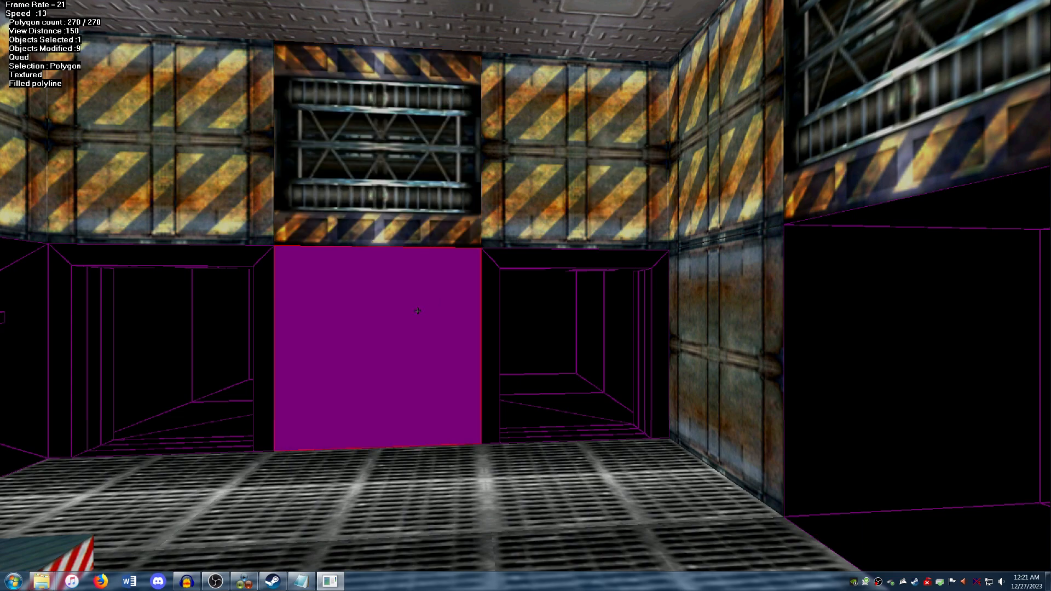
key("Down")
key("Left")
key("Up")
key("u")
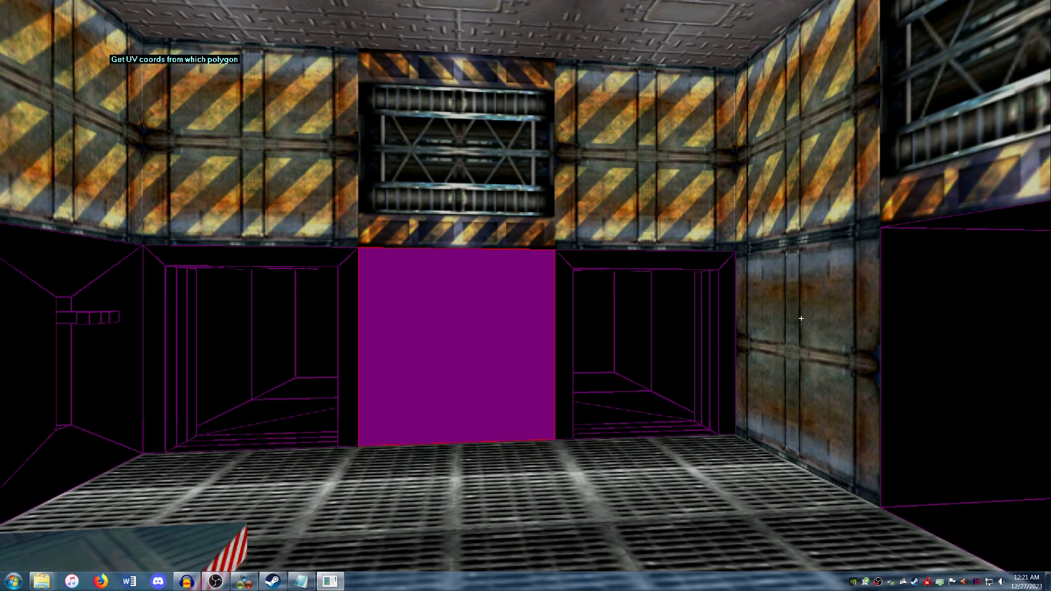
left_click(800, 316)
right_click(634, 332)
left_click(639, 336)
Select the four wall polygons surrounding the narrow vertical recess and wrap the rusty panel texture across them
key("Down")
key("Left")
key("Left")
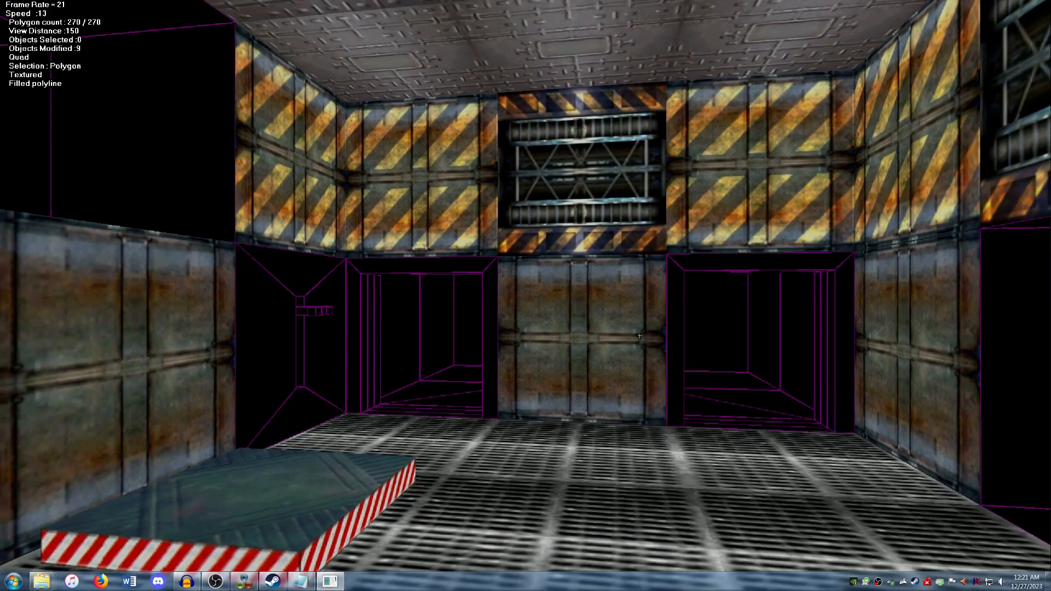
key("Up")
key("Left")
key("Up")
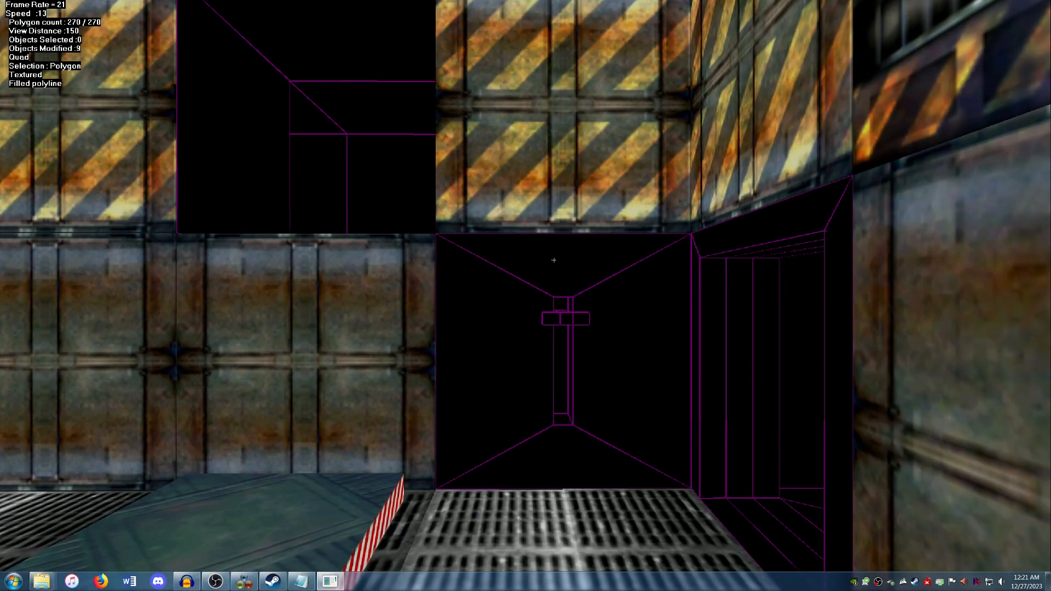
left_click(553, 260)
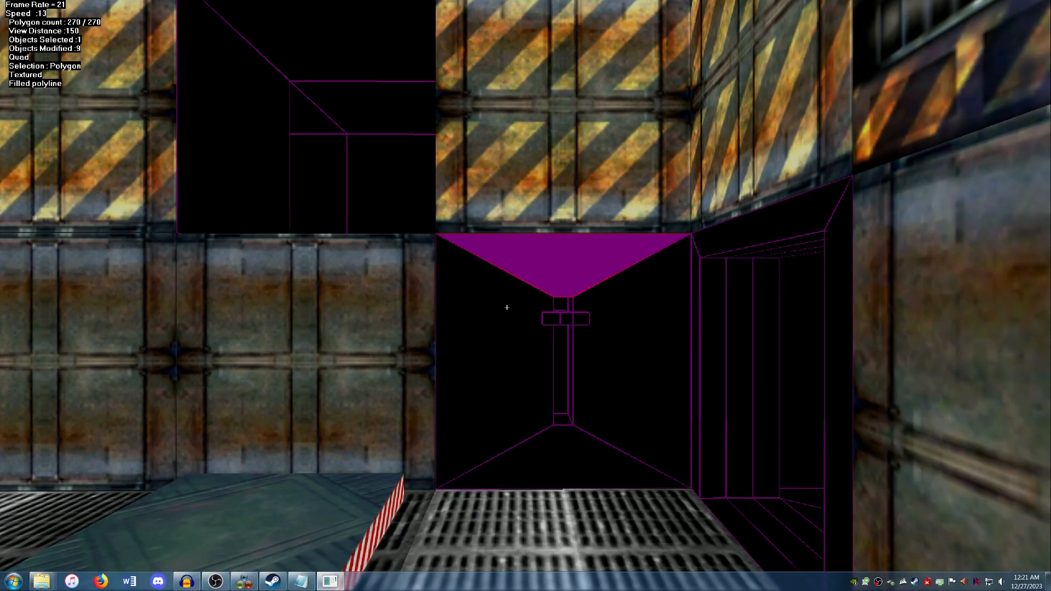
key("Down")
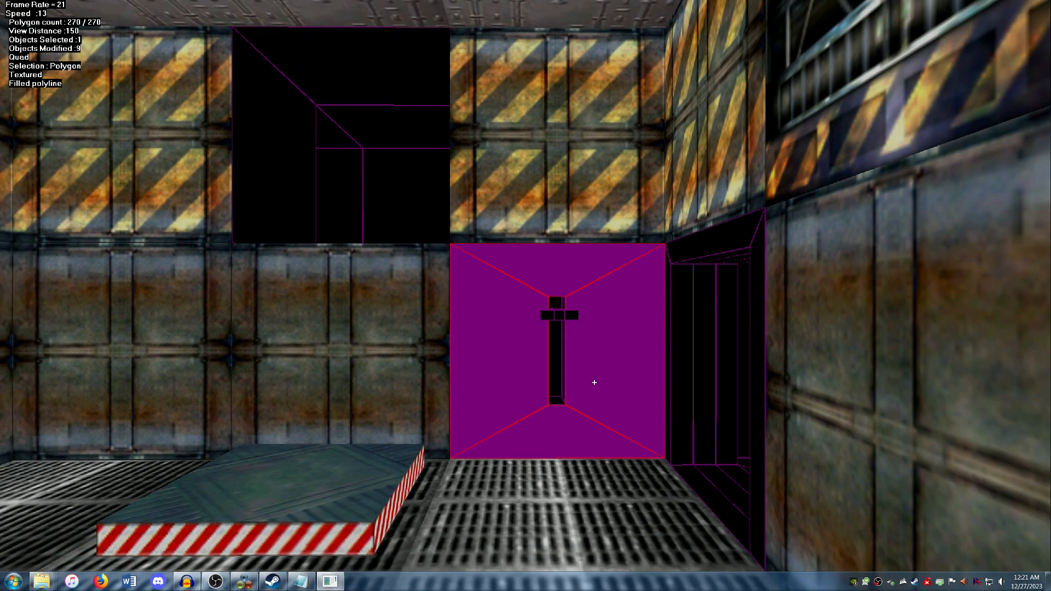
key("Up")
key("Right")
key("Down")
key("Page_Down")
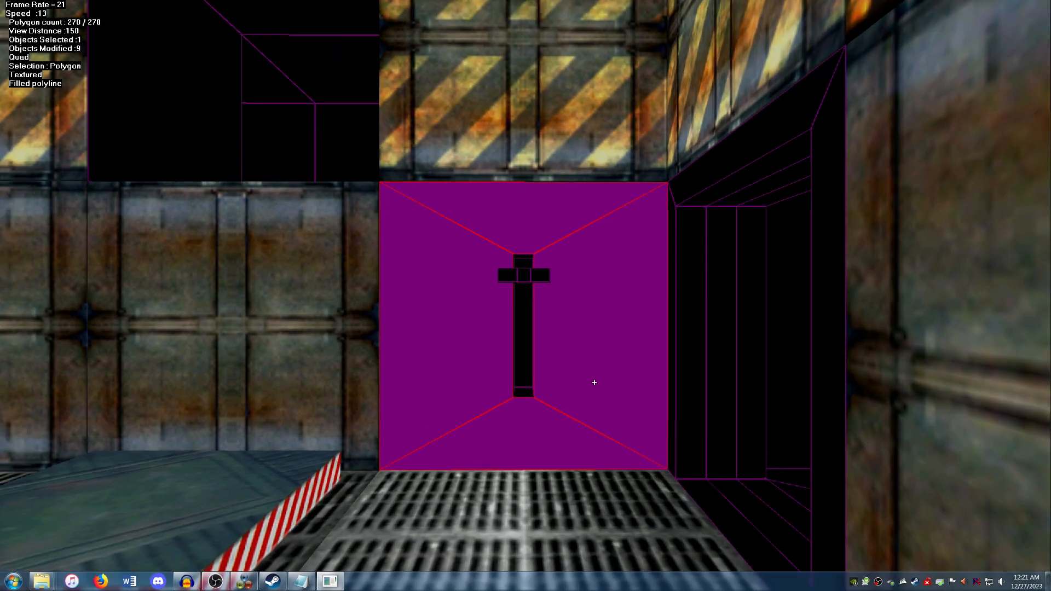
key("Up")
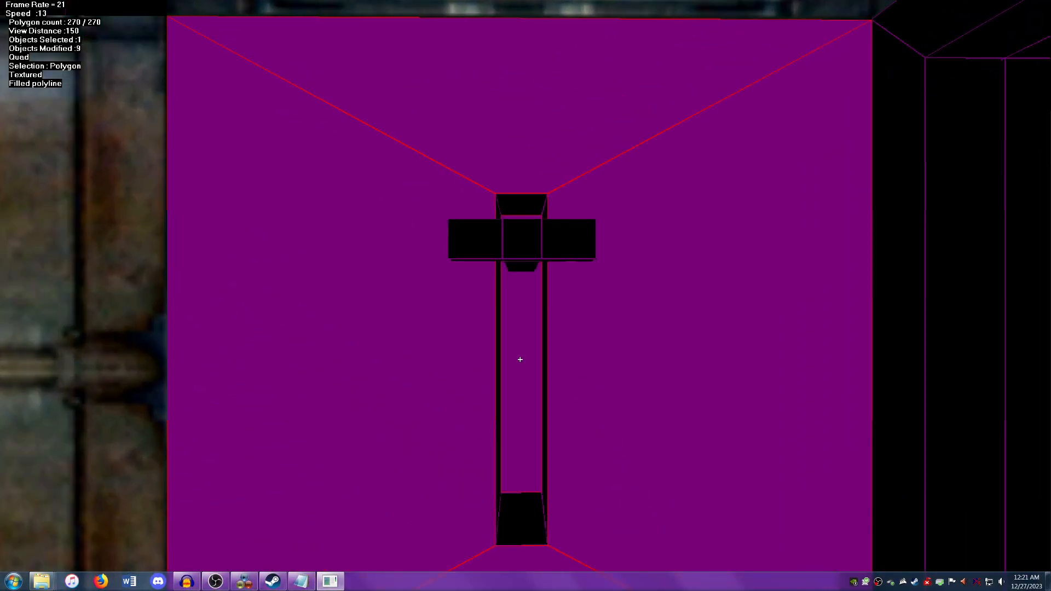
key("Down")
key("Up")
key("Down")
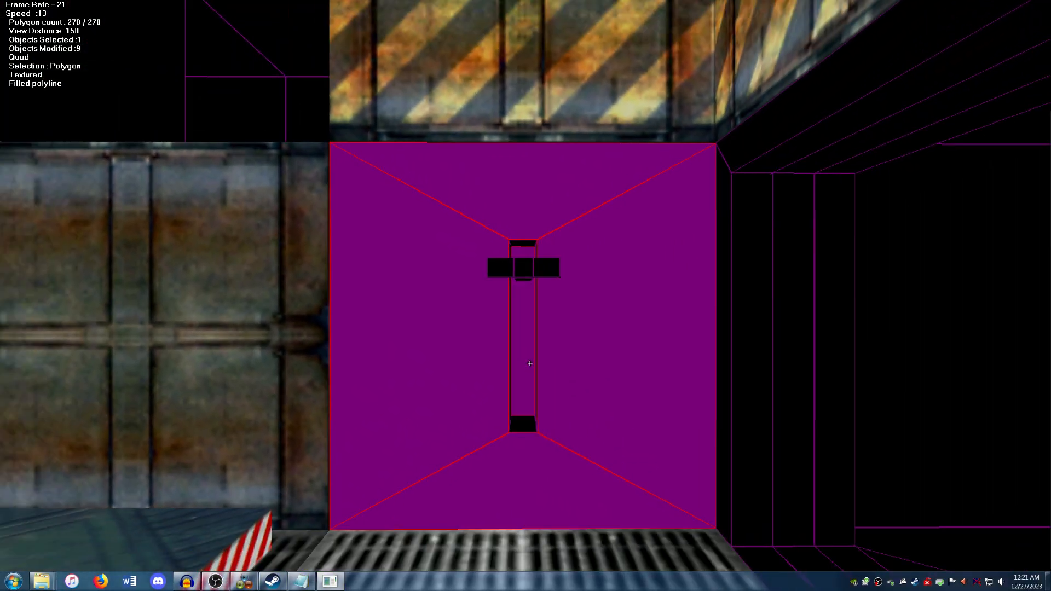
key("w")
left_click(523, 340)
key("Down")
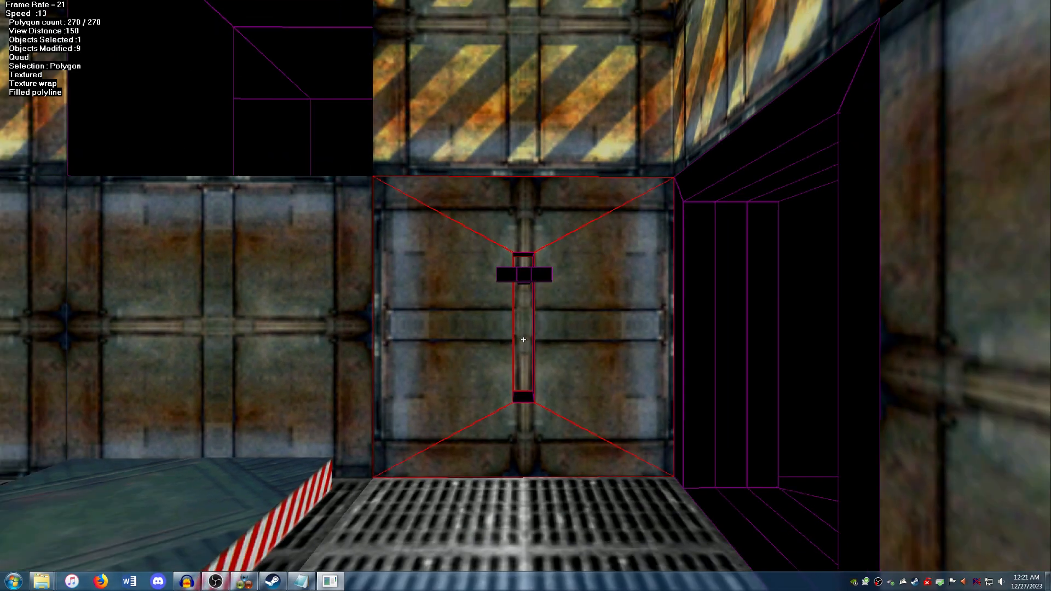
Rotate the wrapped rusty texture around the recess to line up with the adjoining wall panels and clear the selection
key("r")
key("Down")
key("Up")
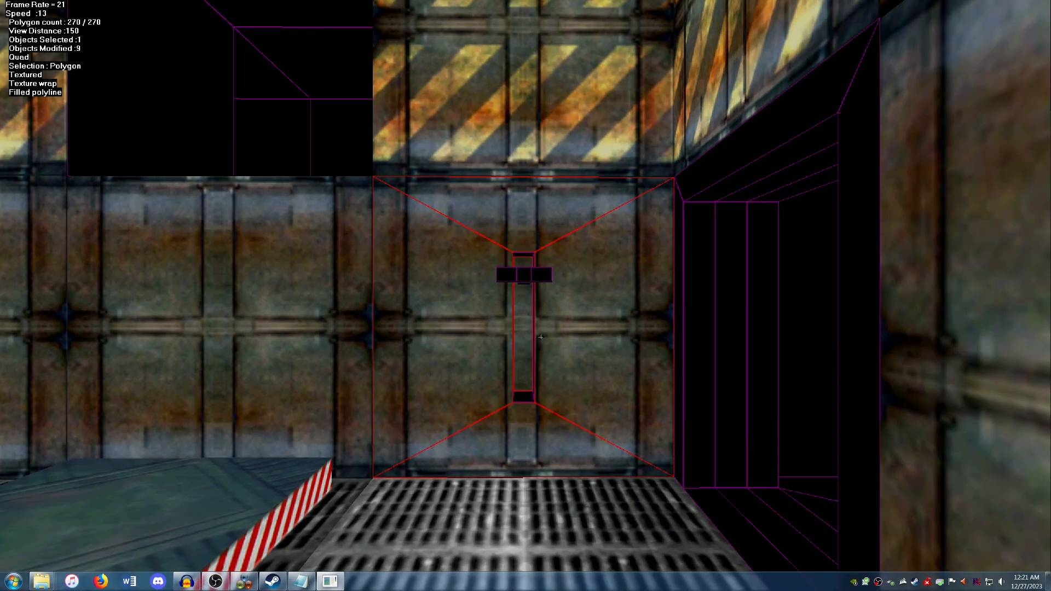
key("Up")
right_click(563, 326)
left_click(568, 329)
Apply the yellow-and-black striped texture with the dark-blue band to the back polygon of the narrow recess
key("Down")
key("Up")
key("Up")
key("Up")
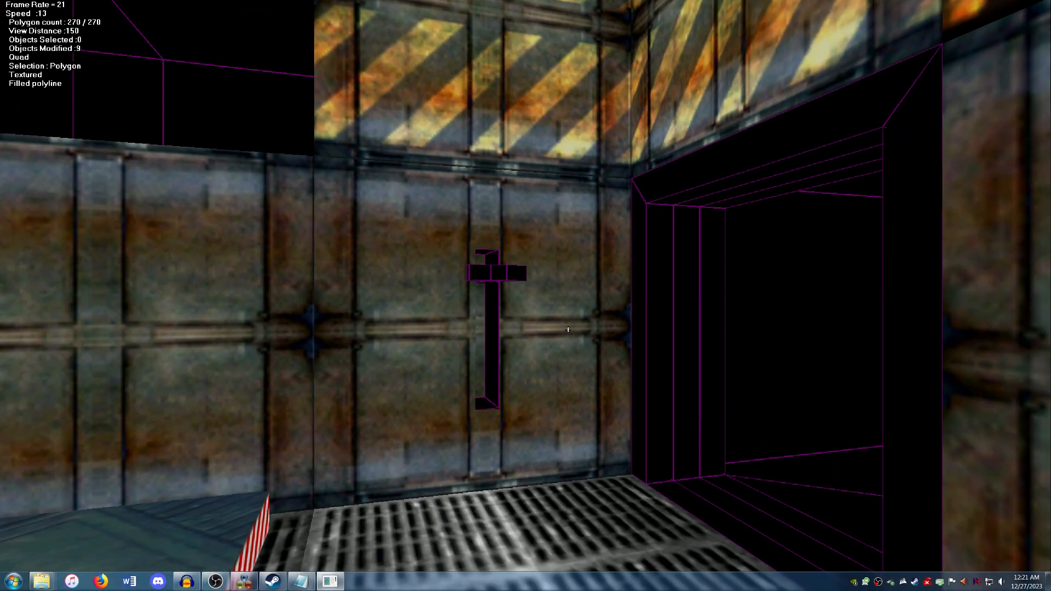
key("Down")
key("Down")
key("Left")
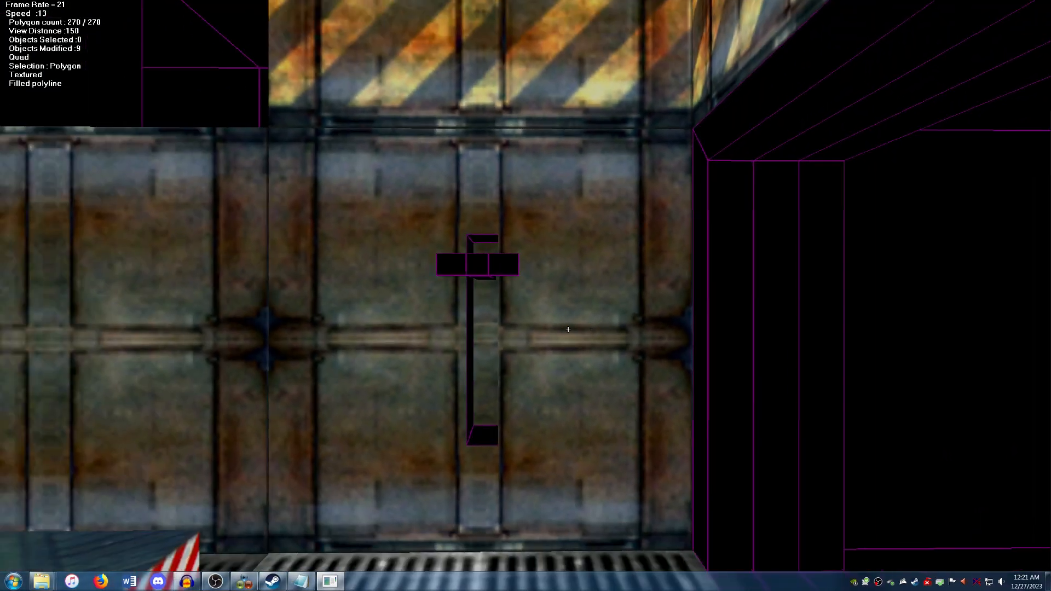
key("Up")
right_click(513, 324)
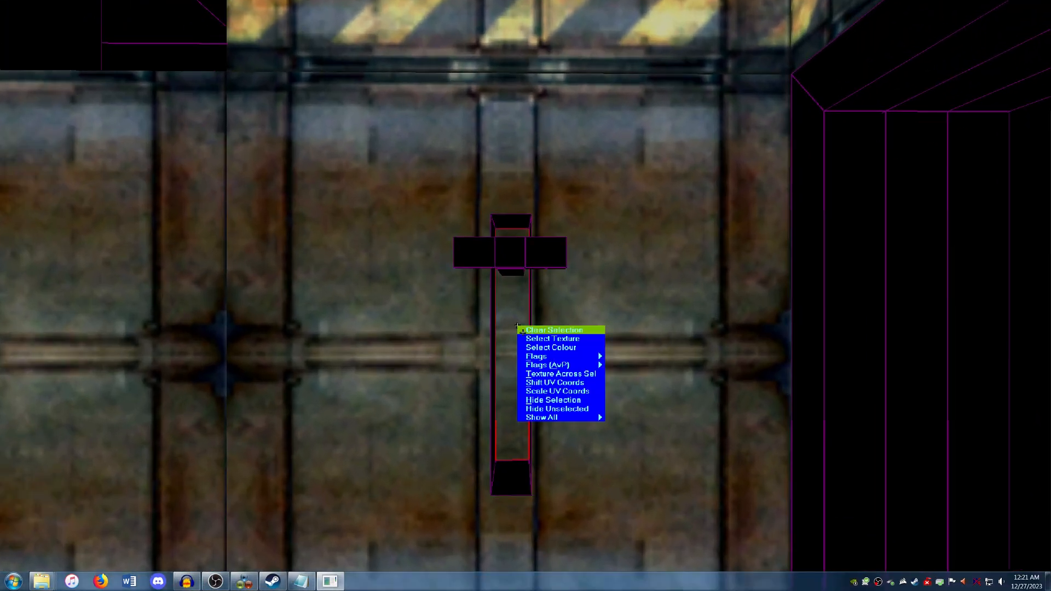
left_click(527, 337)
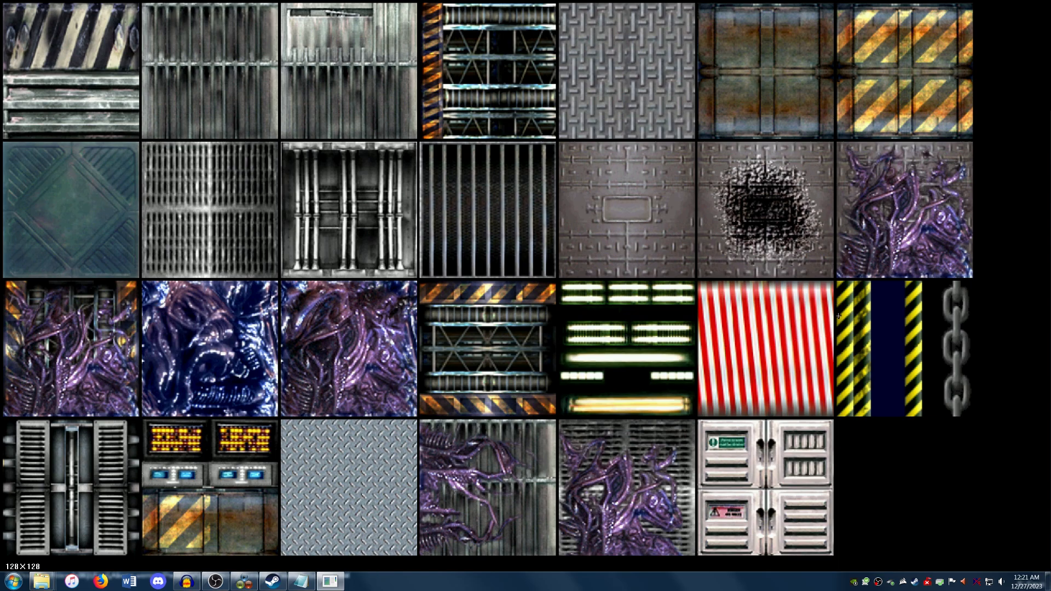
left_click(869, 335)
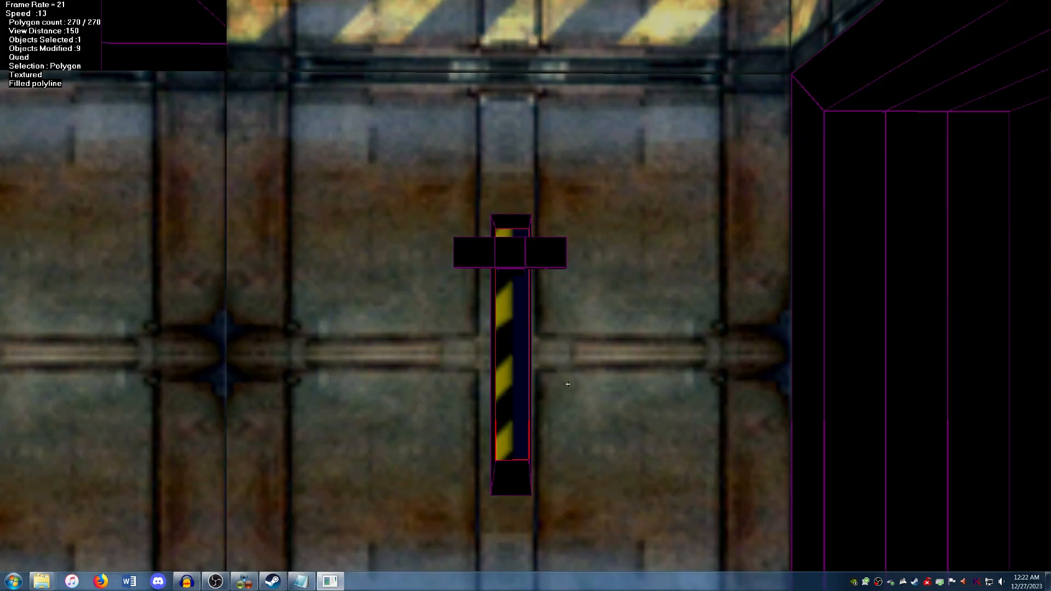
Move the recess back polygon's UV coordinates onto the plain dark-blue band of the texture and clear the selection
key("c")
left_click(508, 347)
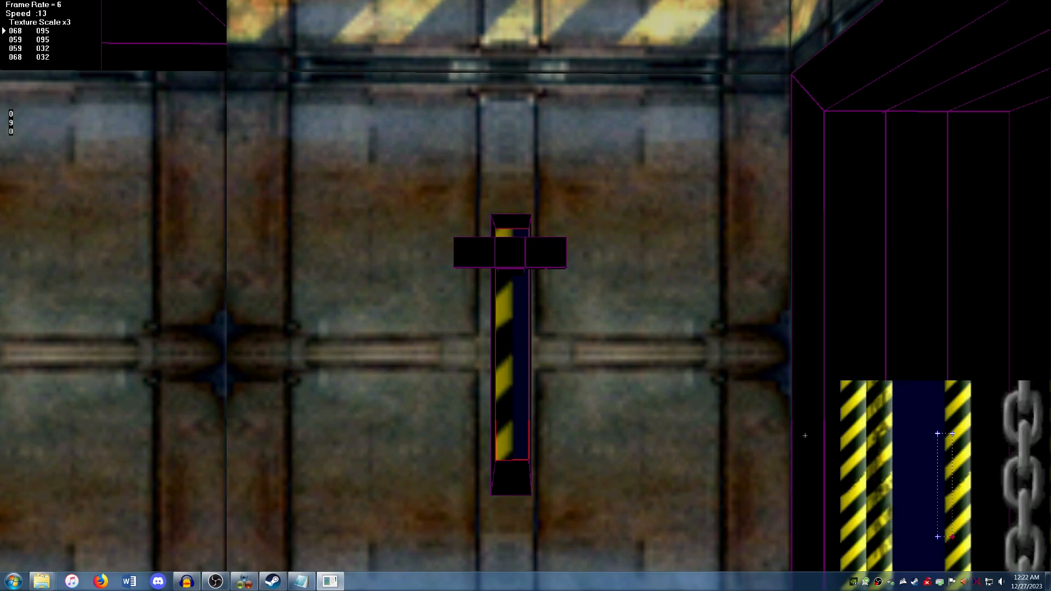
left_click_drag(945, 463, 908, 416)
right_click(707, 381)
right_click(707, 380)
left_click(711, 382)
Wrap the dark-blue texture from the recess's back onto its first inner side polygon and clear the selection
key("Up")
key("Down")
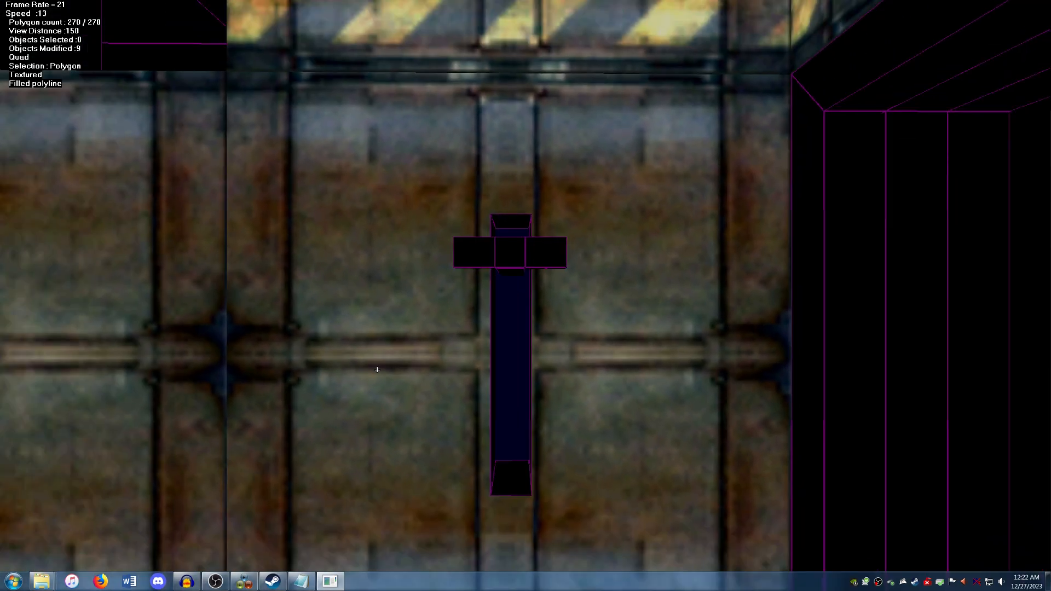
key("Left")
key("Right")
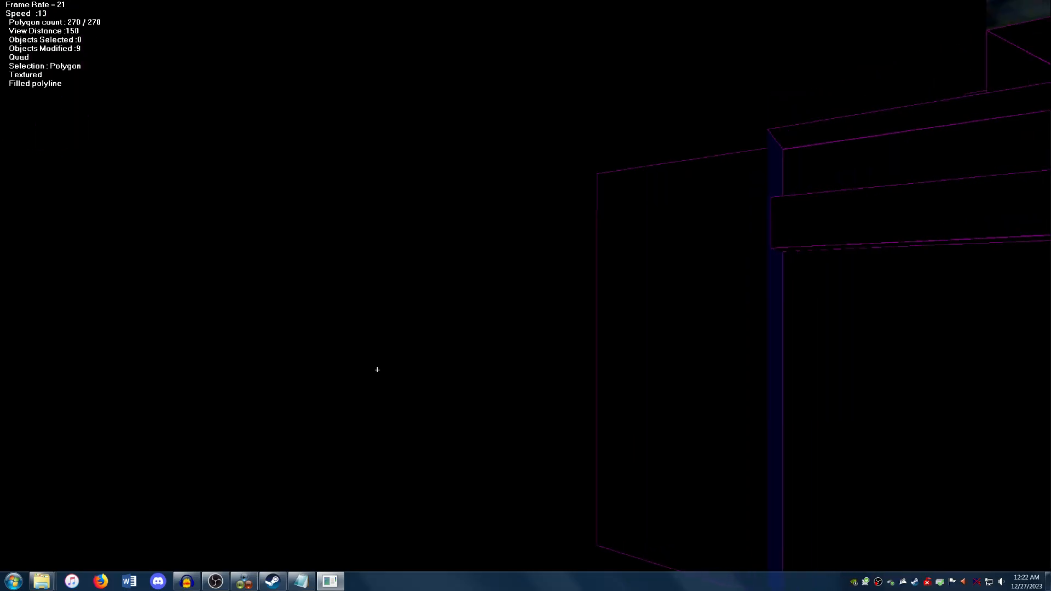
left_click(611, 361)
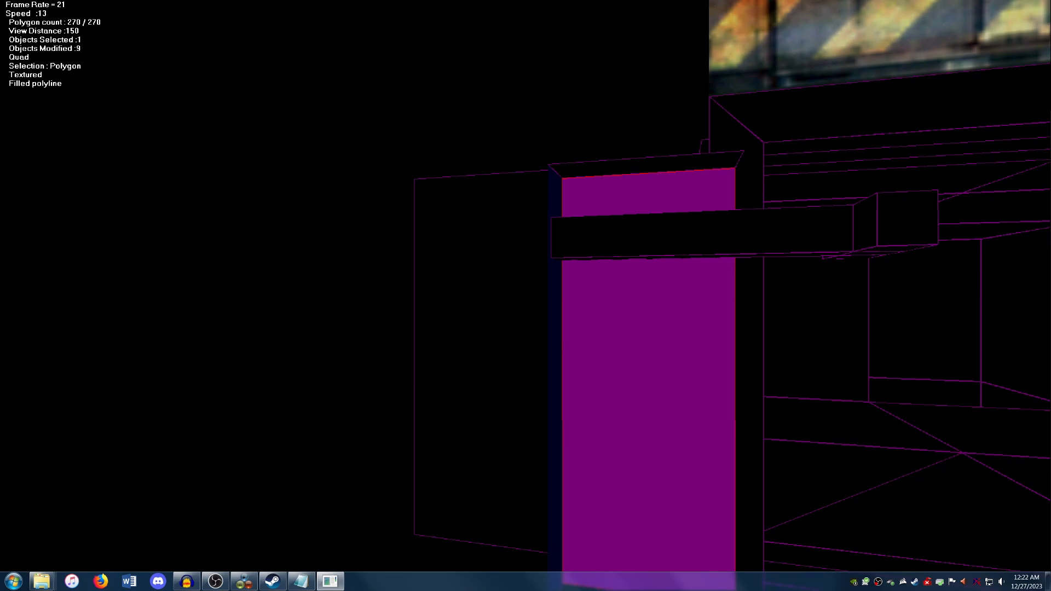
key("w")
left_click(603, 358)
right_click(603, 358)
left_click(608, 361)
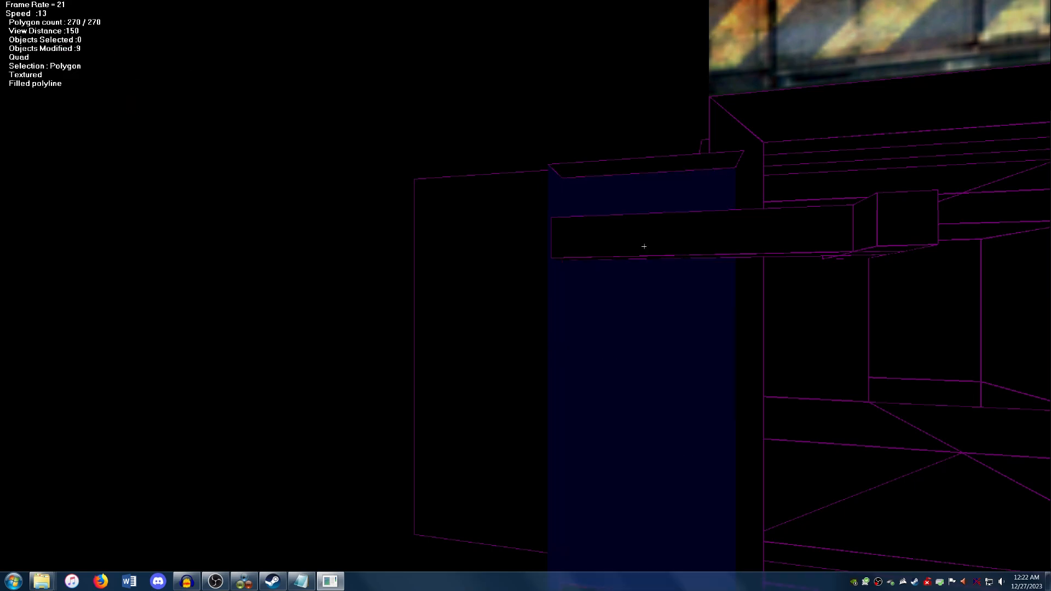
Wrap the dark-blue texture onto the top inner polygon of the recess and clear the selection
left_click(650, 168)
key("w")
left_click(647, 164)
right_click(647, 164)
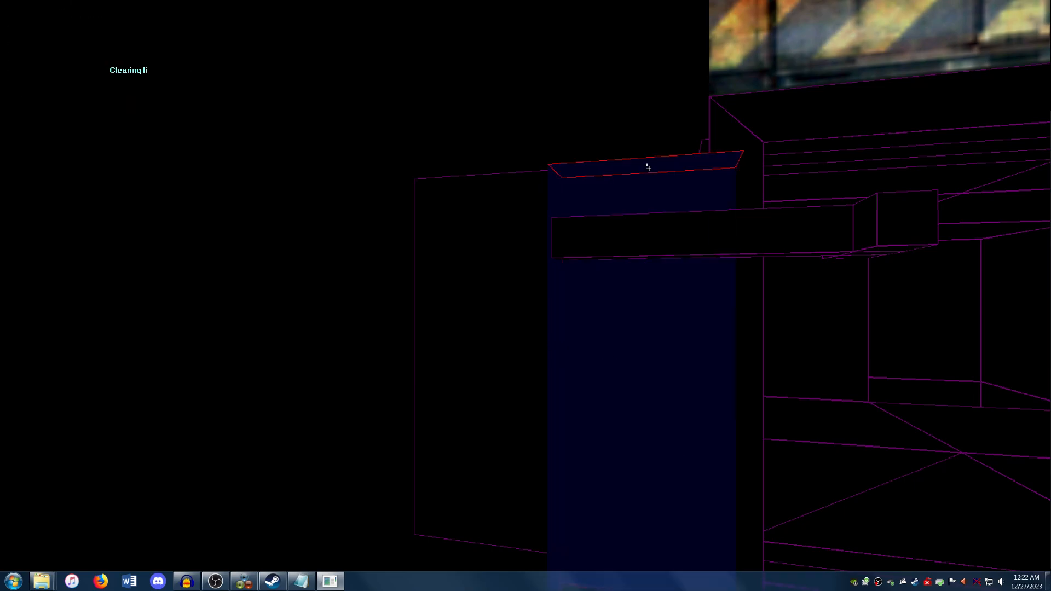
left_click(648, 169)
Texture the opposite inner side polygon of the recess with the same dark blue and clear the selection
key("Left")
key("Up")
key("Right")
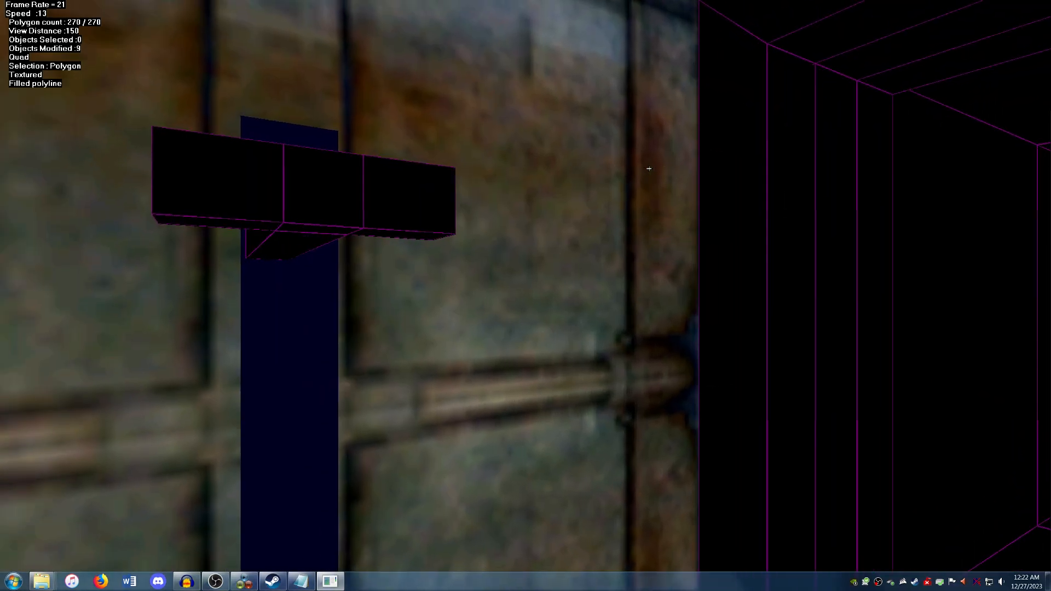
key("Left")
key("Left")
key("Right")
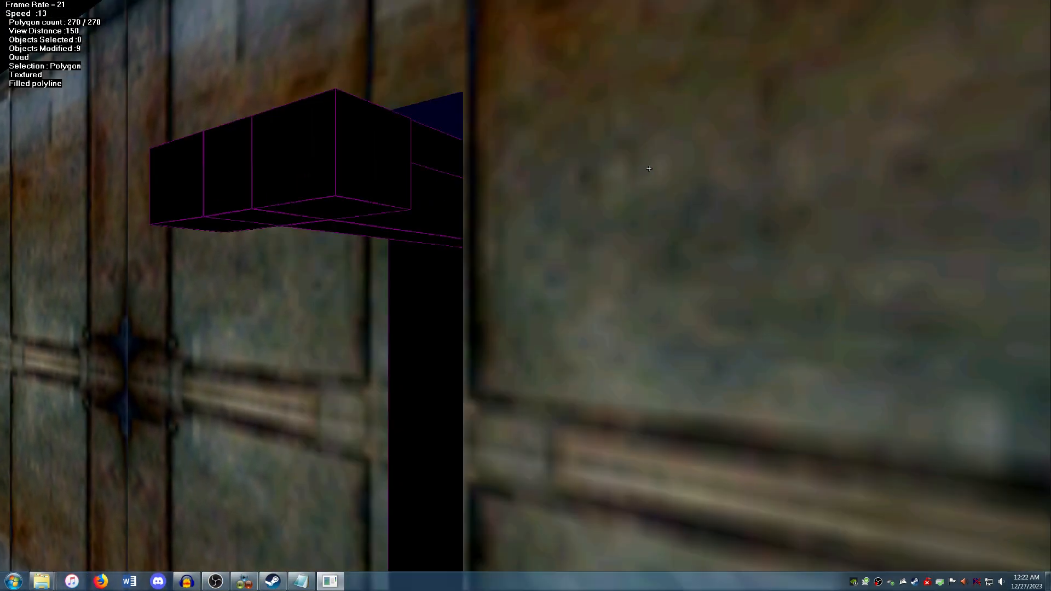
key("Down")
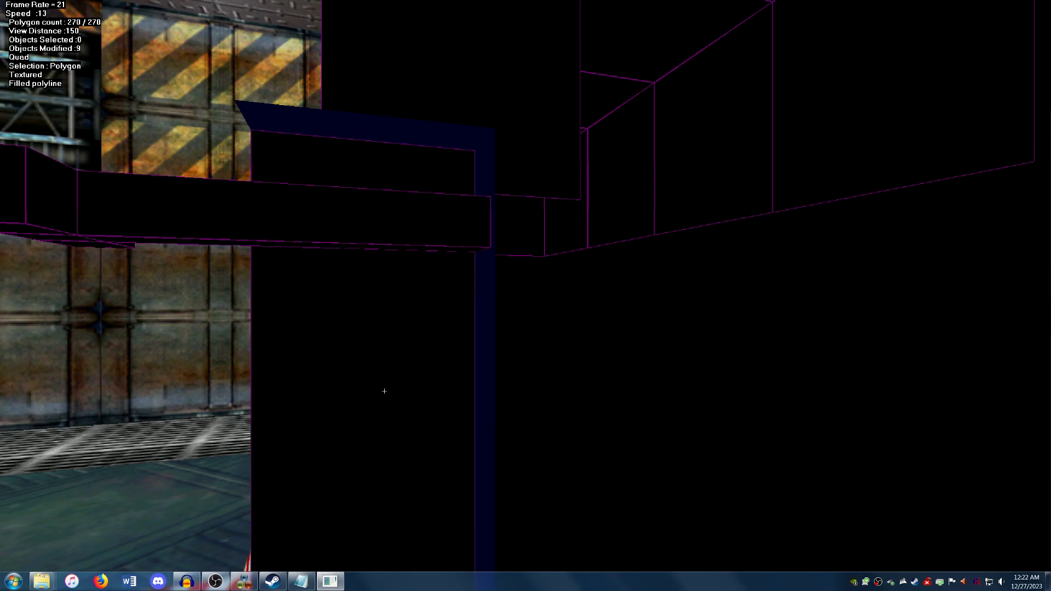
left_click(384, 391)
key("t")
right_click(382, 348)
left_click(382, 347)
Texture the bottom inner polygon of the recess with the same dark blue and clear the selection
key("Down")
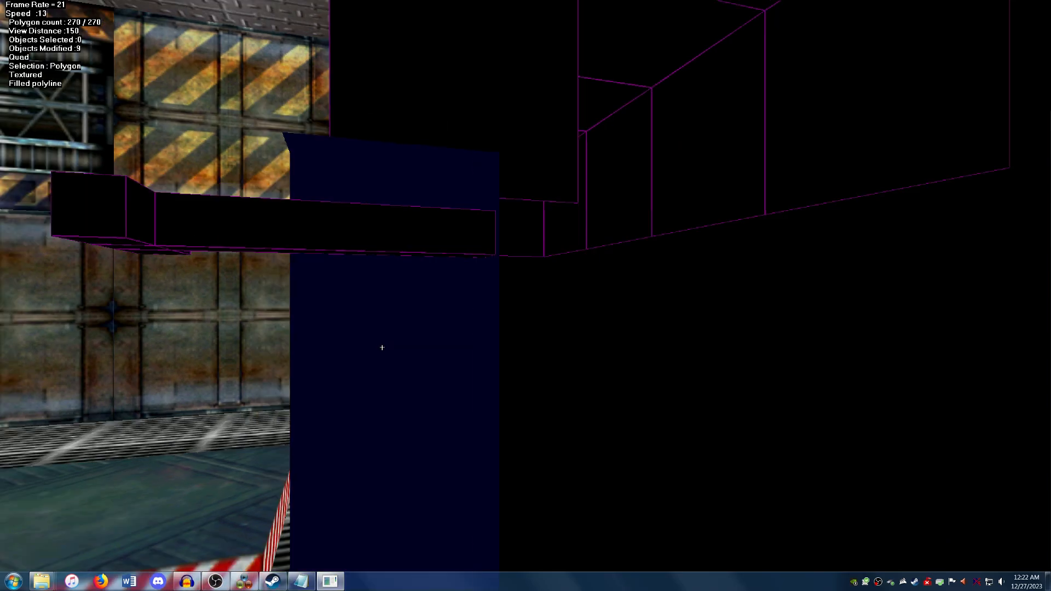
key("Down")
key("Page_Down")
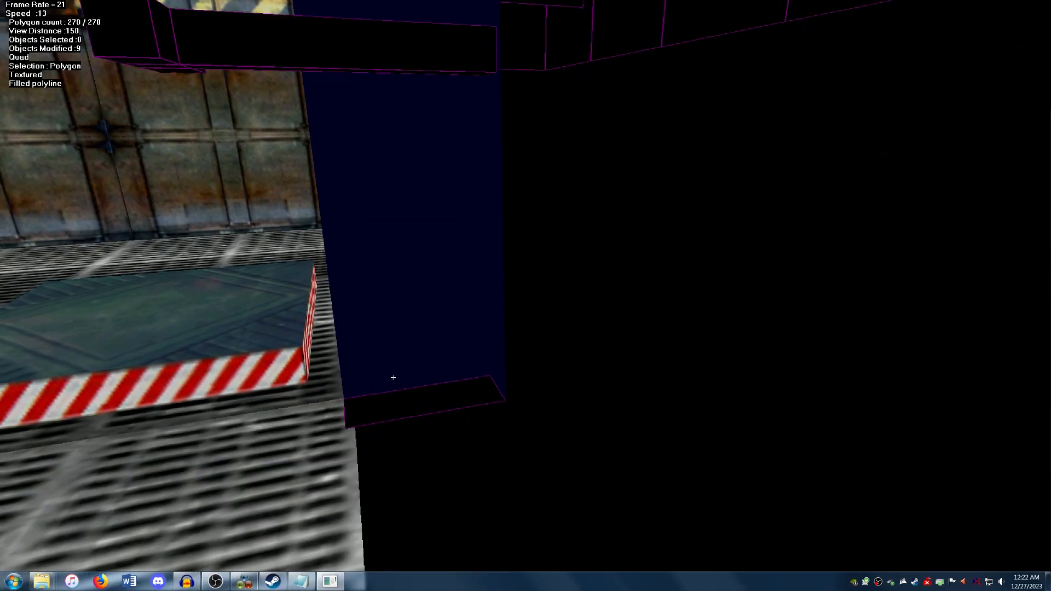
left_click(409, 401)
key("t")
right_click(415, 347)
left_click(422, 351)
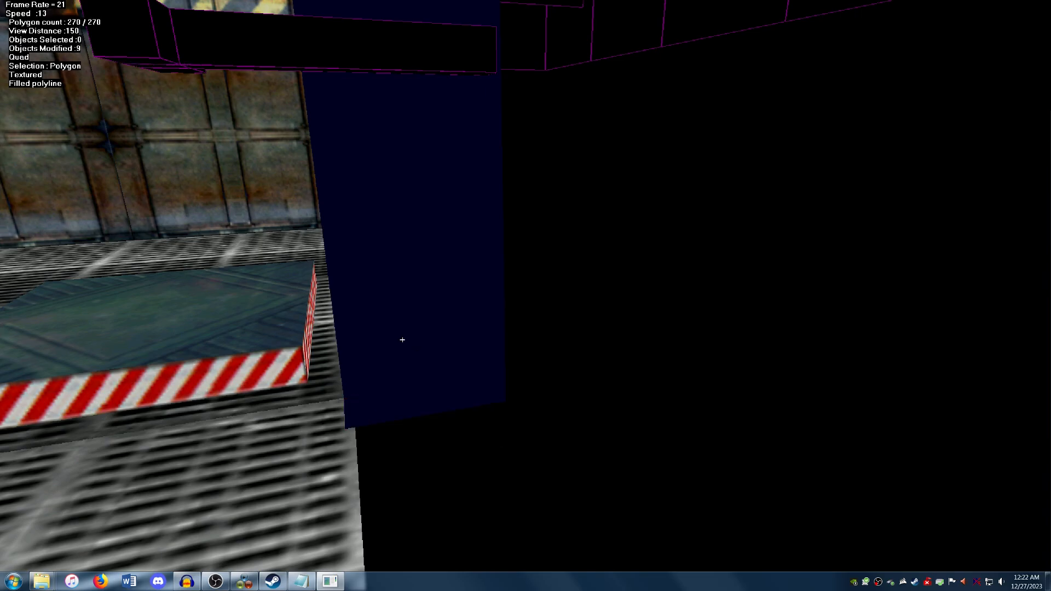
Select the three front polygons of the T-shaped wall light and apply the glowing light-strips texture to them
key("Page_Up")
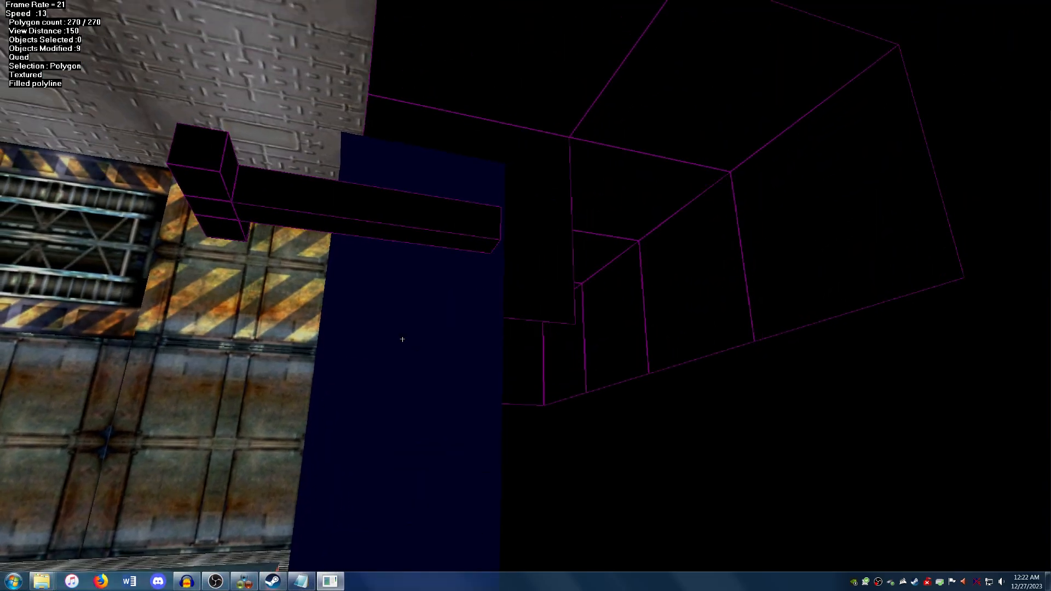
key("Page_Down")
key("Left")
key("Right")
key("Up")
key("Page_Down")
key("Down")
key("Up")
key("Right")
key("Down")
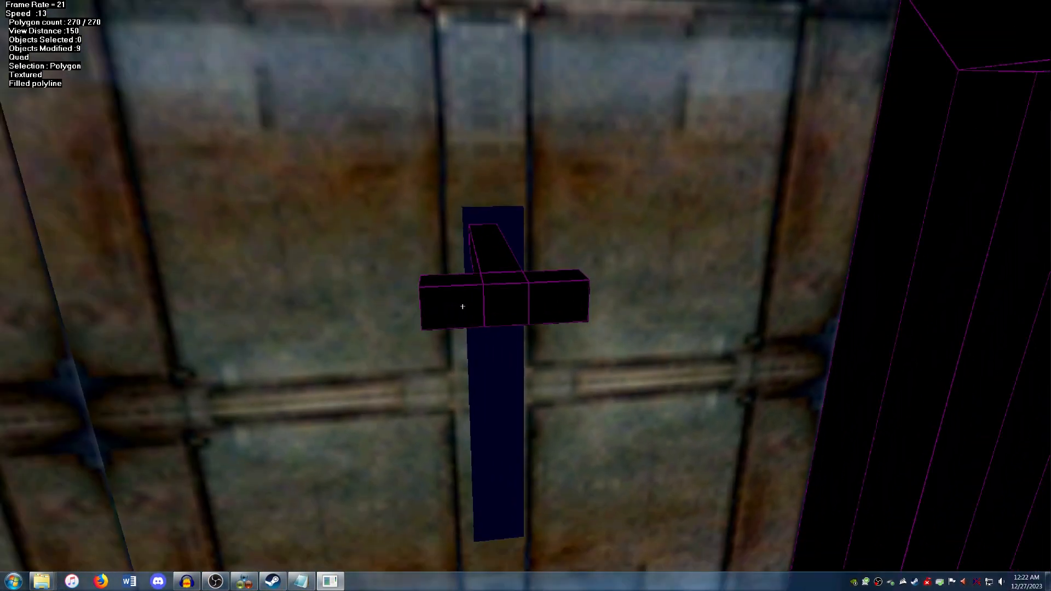
left_click_drag(463, 306, 548, 302)
right_click(518, 294)
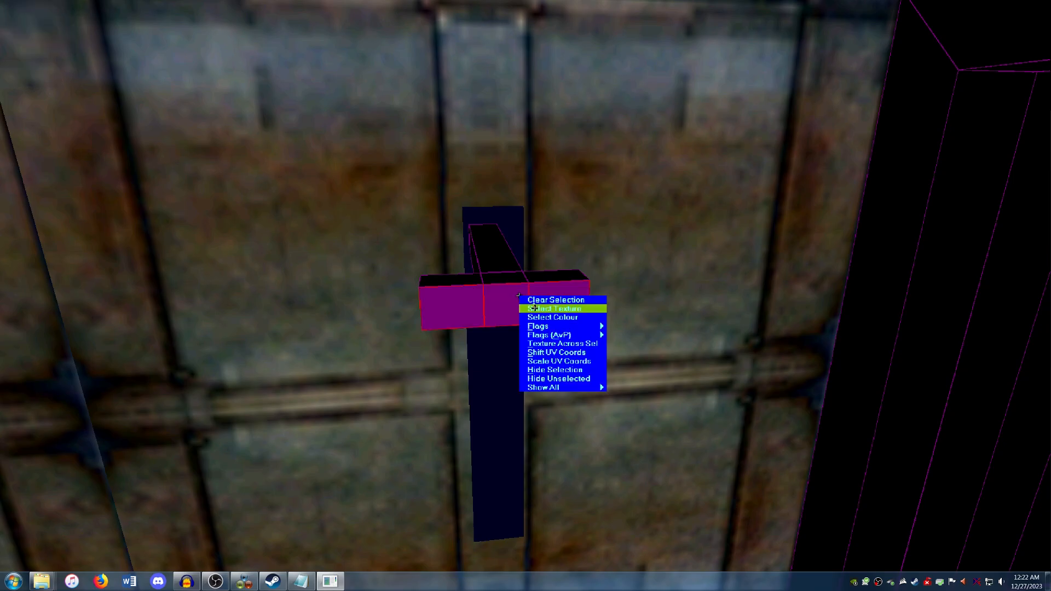
left_click(535, 308)
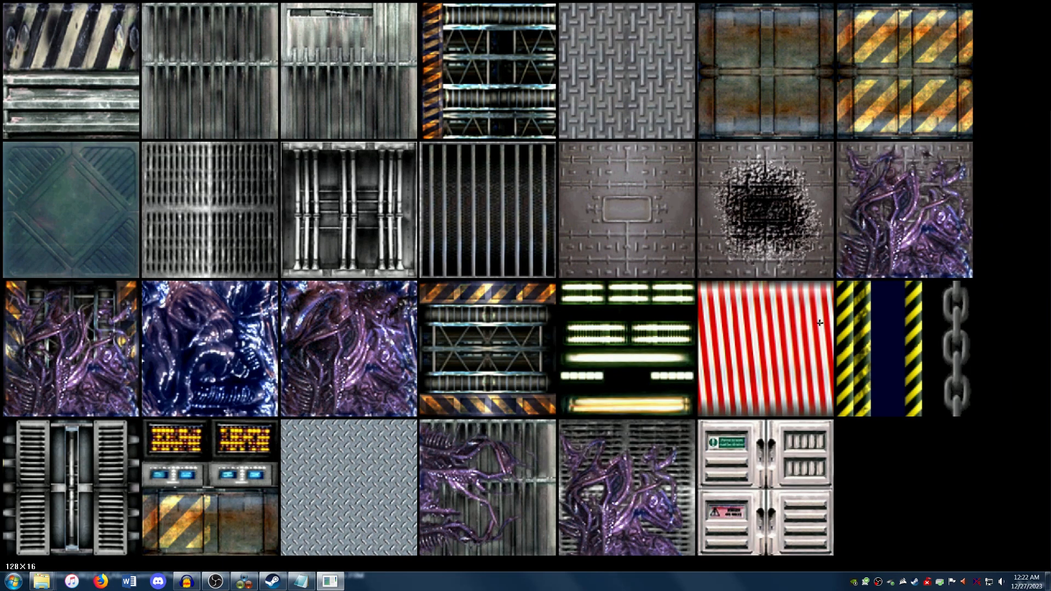
left_click(644, 335)
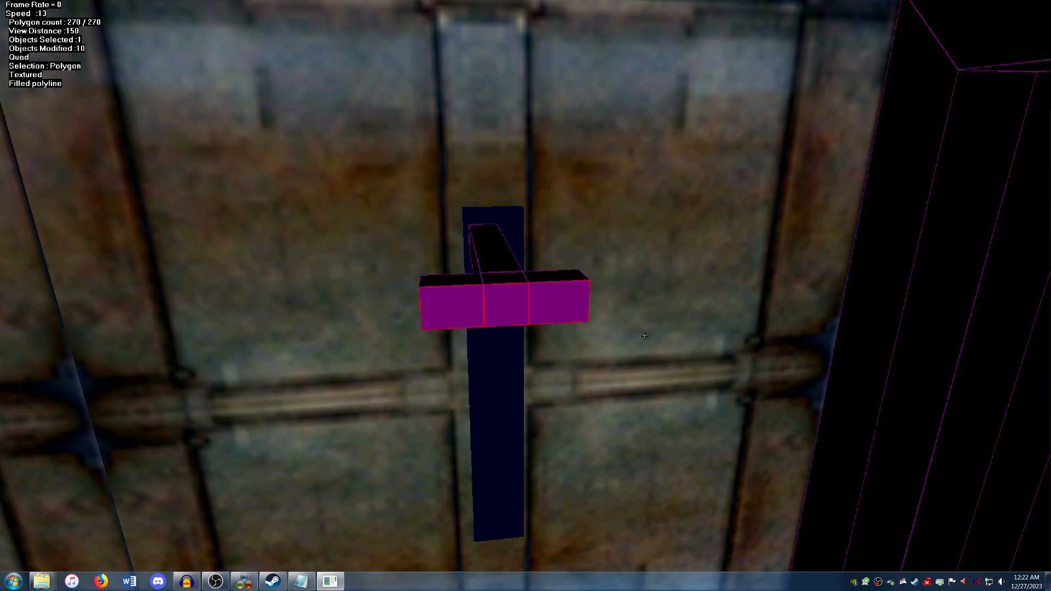
Orient the light-strips texture horizontally across the light's front polygons by mapping their nodes to the corners clockwise from Top Right
right_click(510, 310)
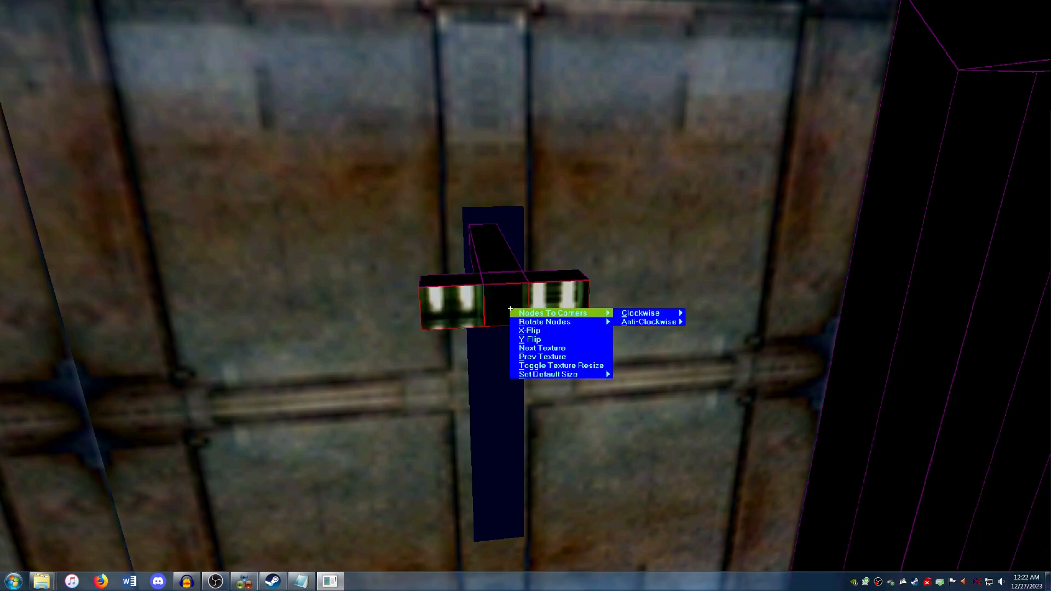
mouse_move(564, 321)
left_click(623, 323)
right_click(573, 340)
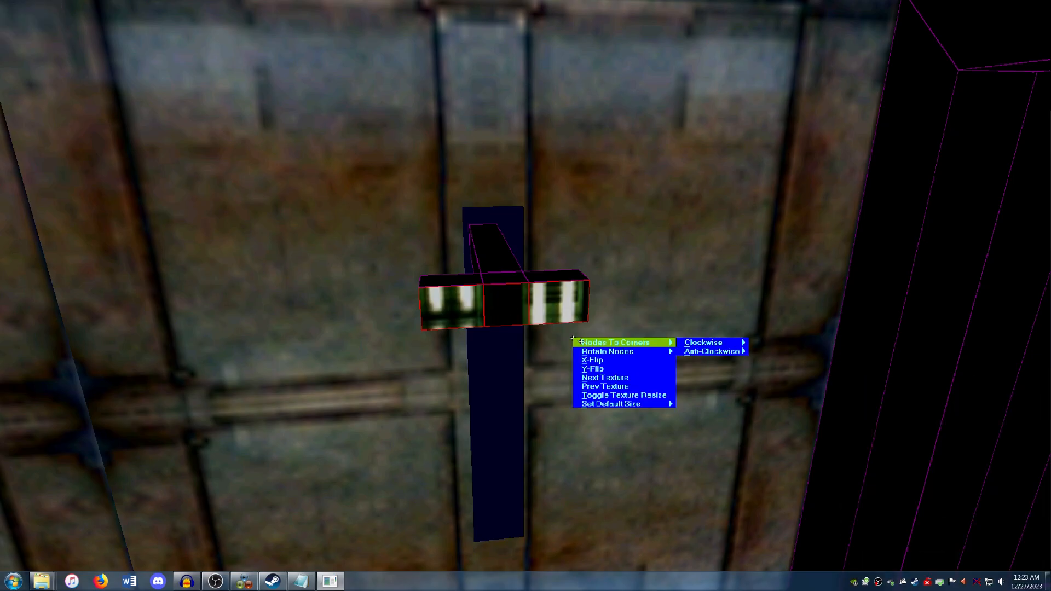
mouse_move(693, 341)
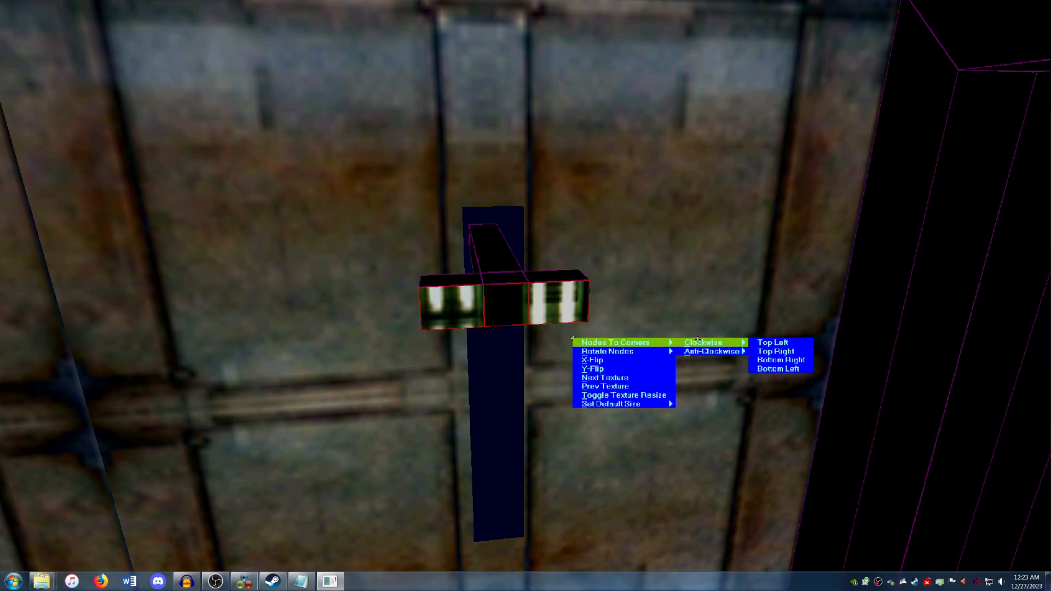
left_click(772, 343)
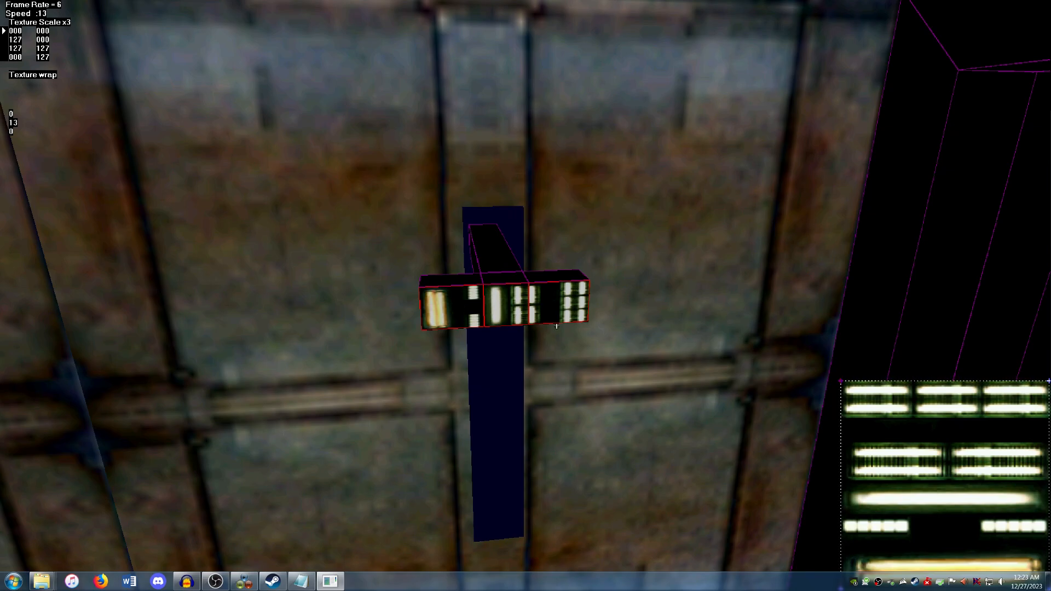
right_click(588, 317)
mouse_move(627, 320)
mouse_move(734, 320)
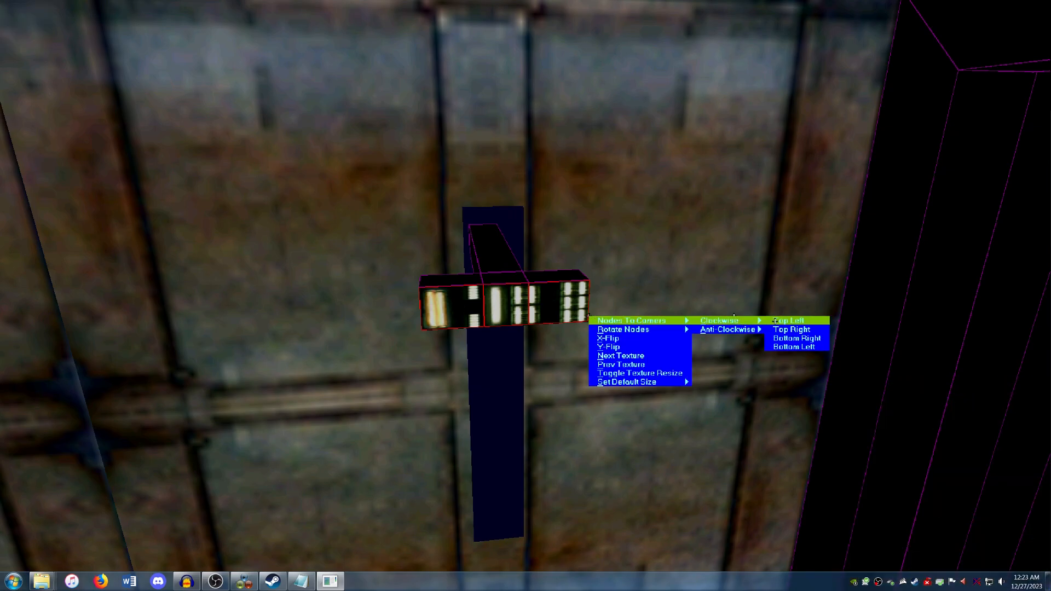
left_click(783, 329)
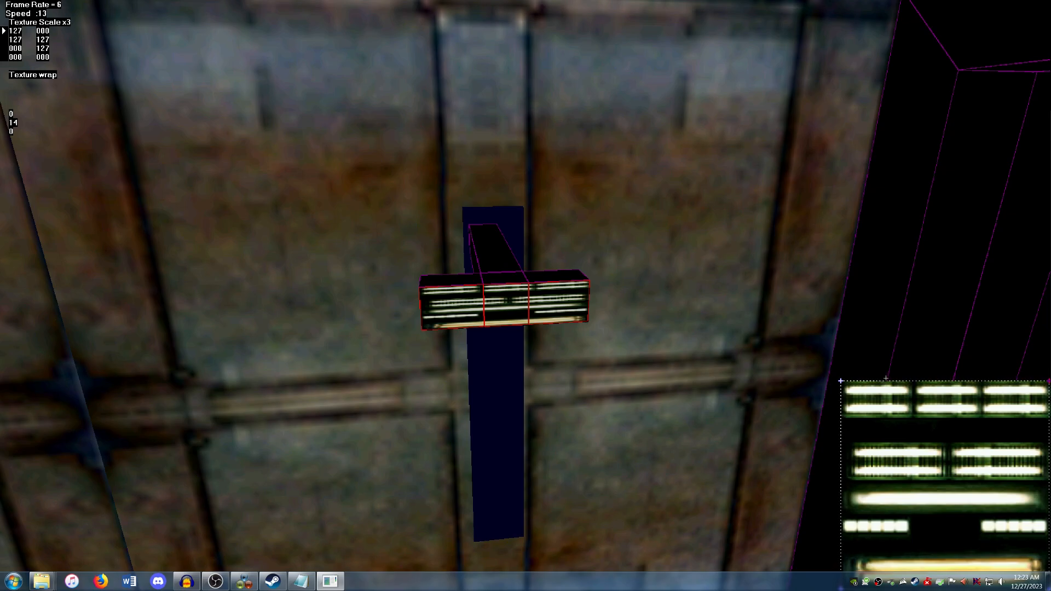
Shrink the front polygons' UV coordinates to the yellow tube strip, spanning about 3 to 127 horizontally and 106 to 126 vertically
left_click(840, 381)
left_click_drag(848, 385, 846, 571)
left_click(890, 566)
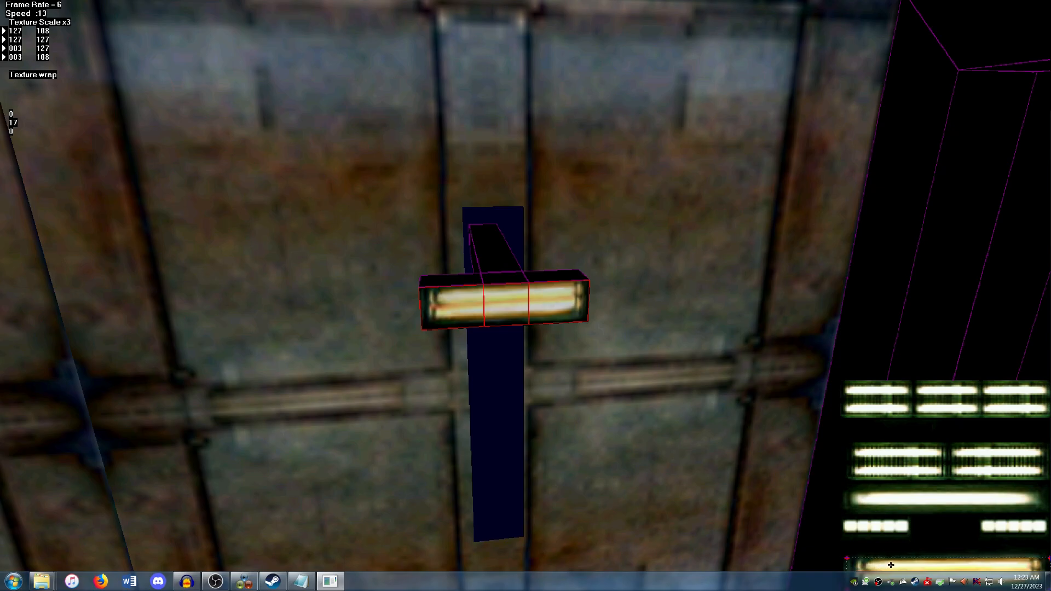
left_click_drag(888, 569, 890, 568)
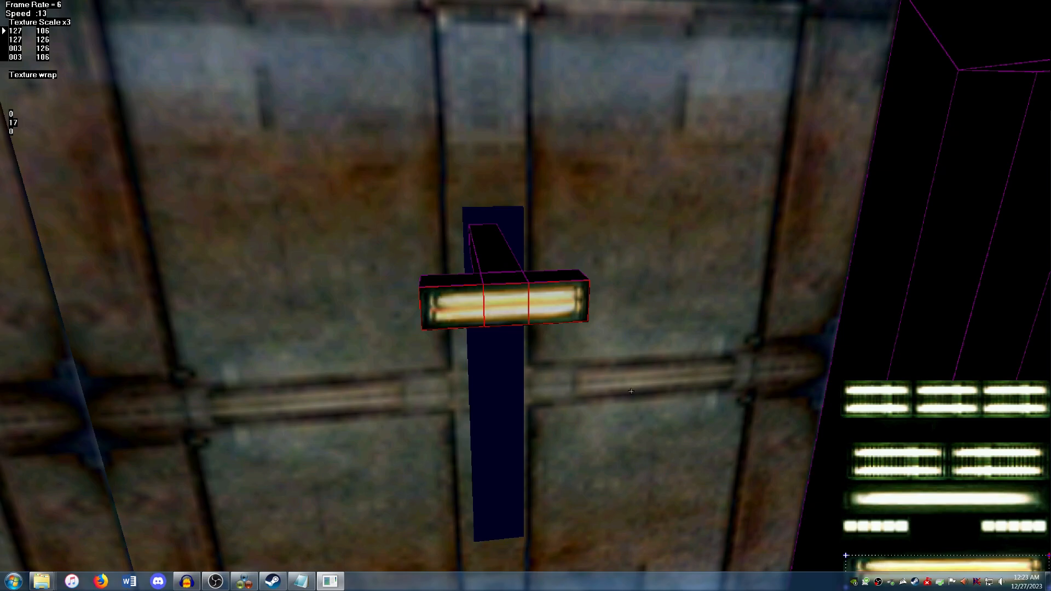
key("Escape")
Add the No Light flag to the wall light's three front polygons and clear the selection
key("Down")
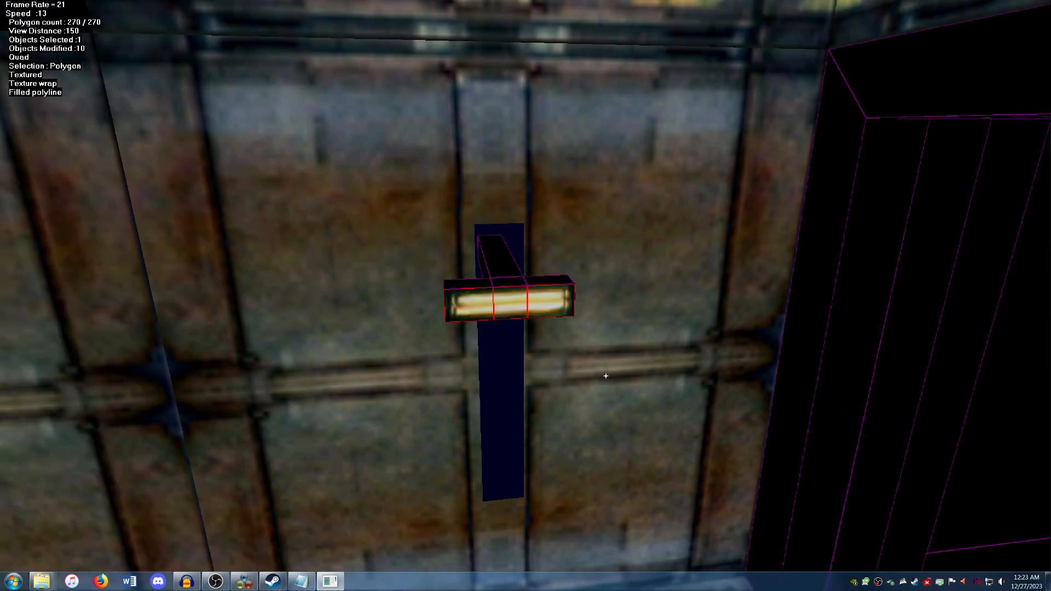
key("Up")
key("Up")
key("Down")
key("Page_Down")
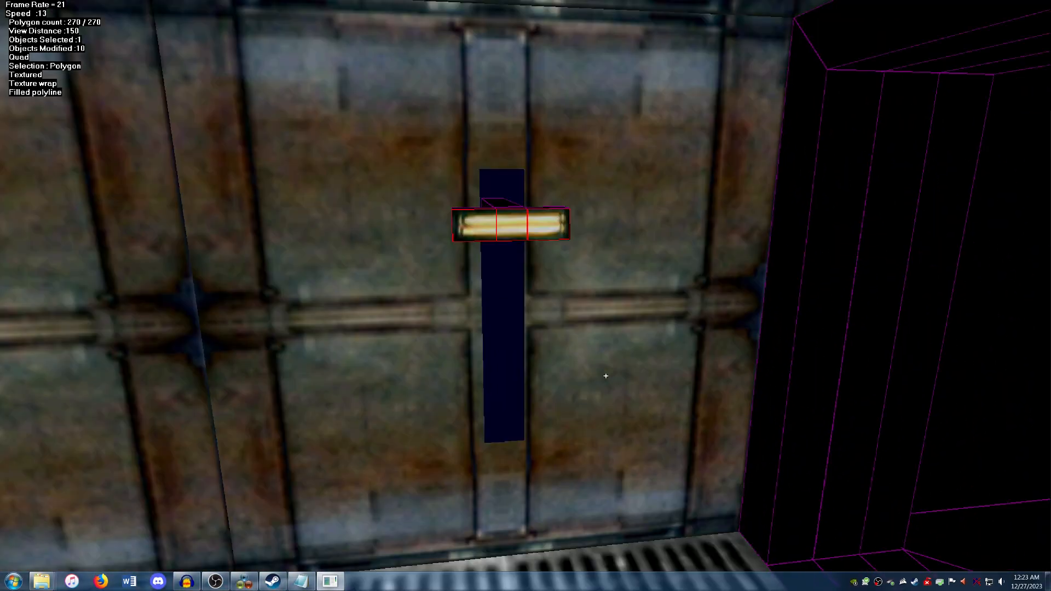
key("Up")
key("Page_Up")
key("Page_Down")
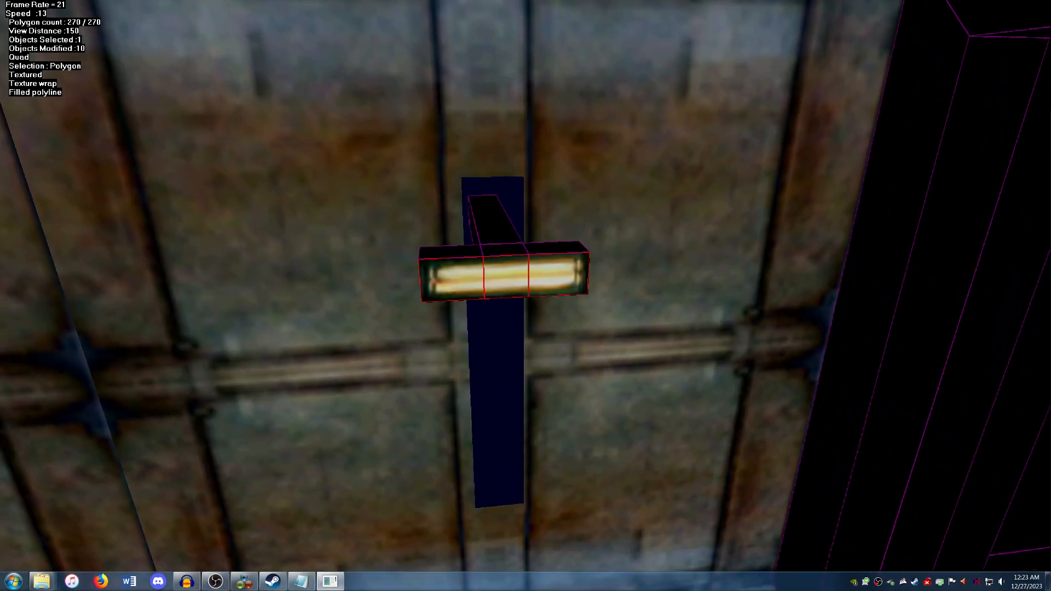
right_click(542, 272)
mouse_move(567, 300)
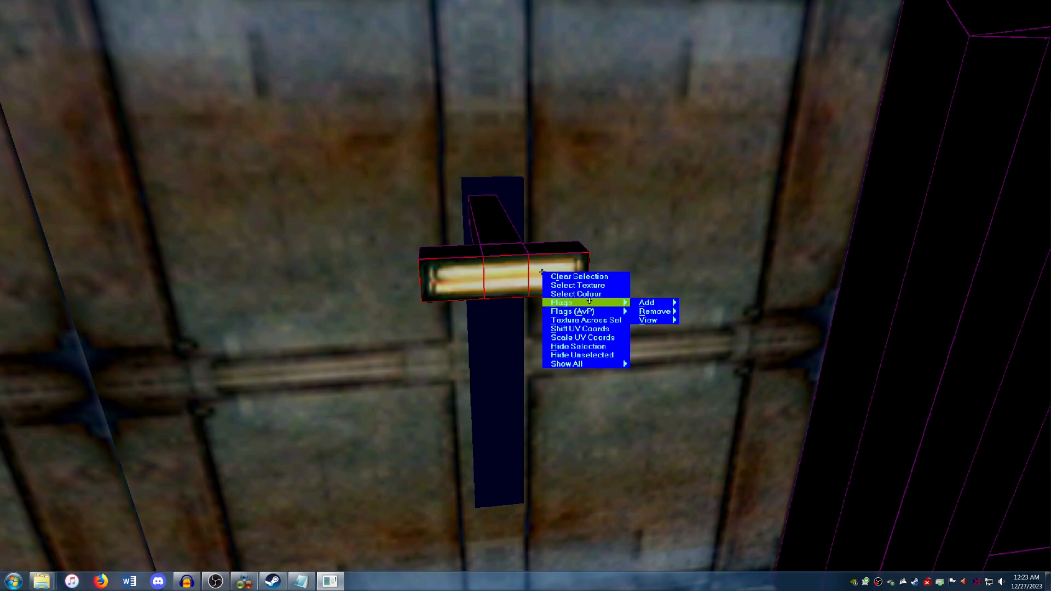
mouse_move(647, 302)
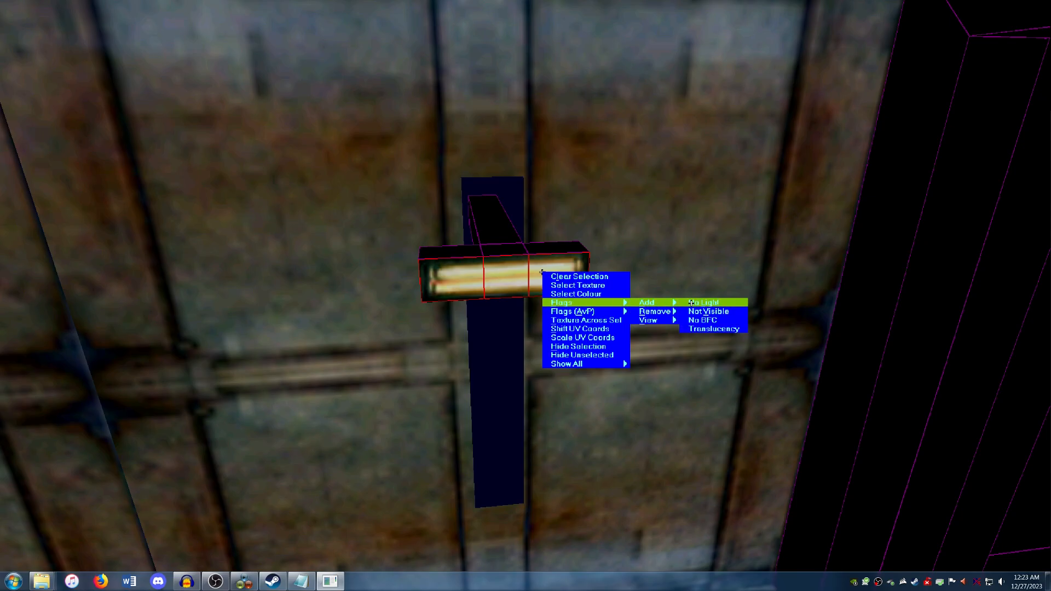
left_click(691, 302)
right_click(613, 252)
left_click(614, 254)
Select the three top polygons of the light's crossbar and wrap the front's light texture onto them
key("Down")
key("Up")
key("Page_Down")
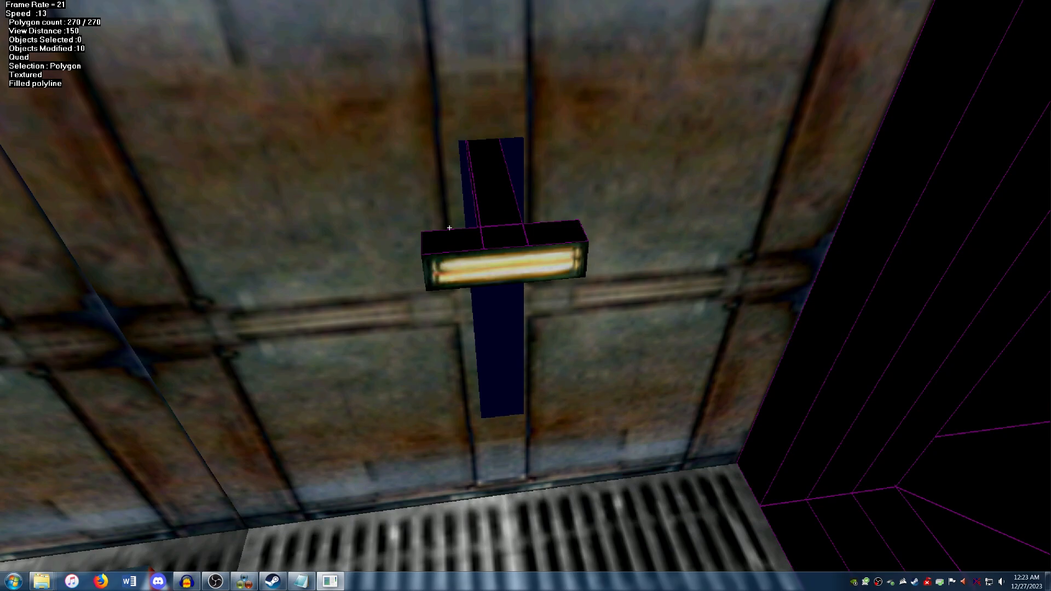
key("z")
key("Page_Up")
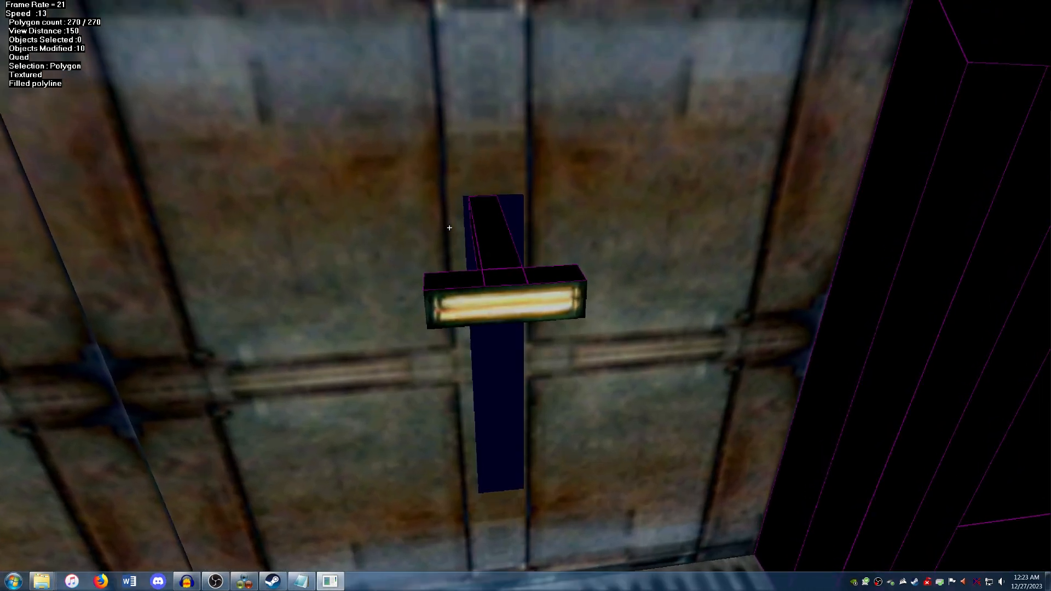
left_click(461, 281)
left_click(505, 277)
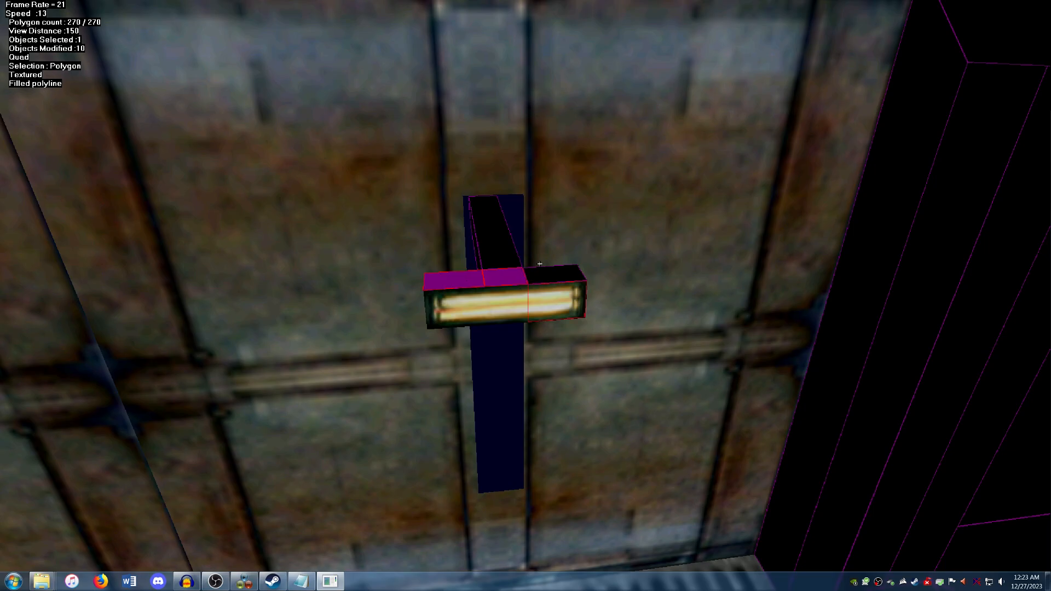
left_click(555, 275)
key("w")
left_click(509, 275)
key("Page_Up")
key("Page_Down")
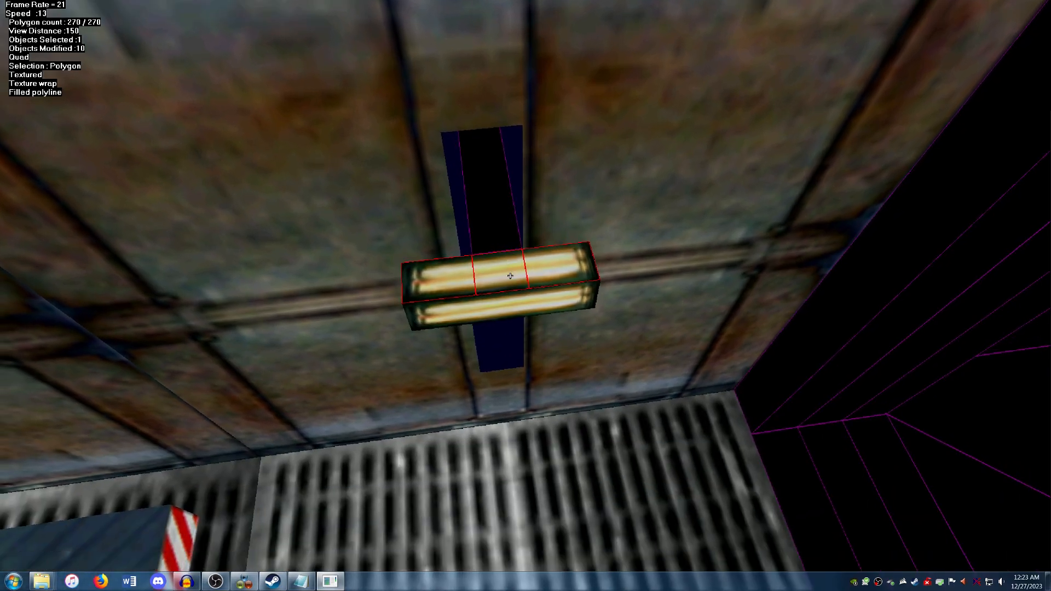
Try moving the crossbar top's UV coordinates onto the dark gap and the white-block strip of the light texture
key("t")
left_click_drag(910, 571, 888, 436)
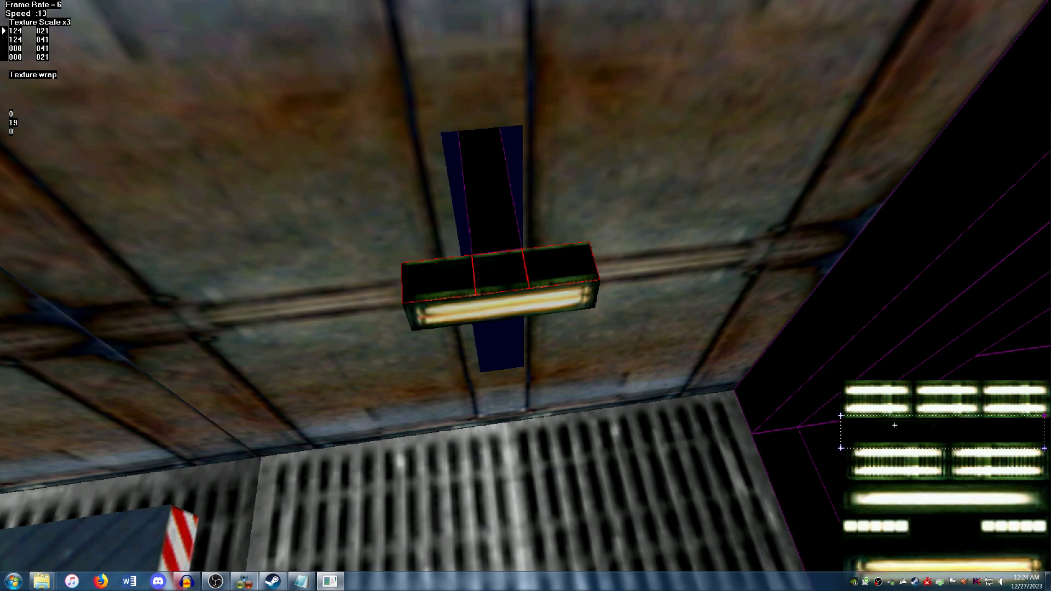
left_click(896, 426)
left_click_drag(896, 427, 877, 532)
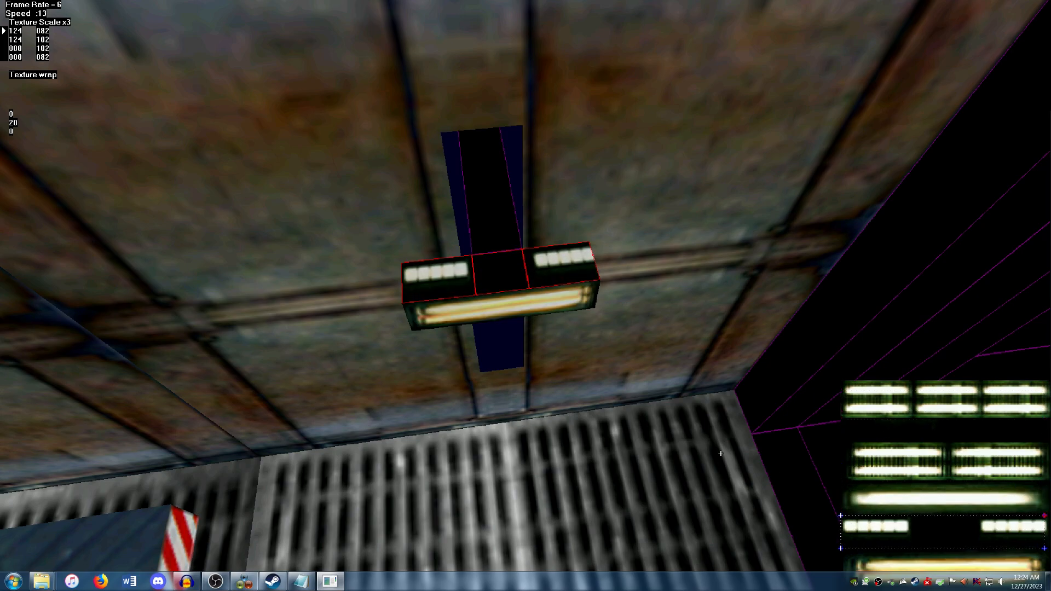
key("Escape")
Replace the crossbar top's texture with the grey louvred metal panel and rotate its nodes
right_click(600, 345)
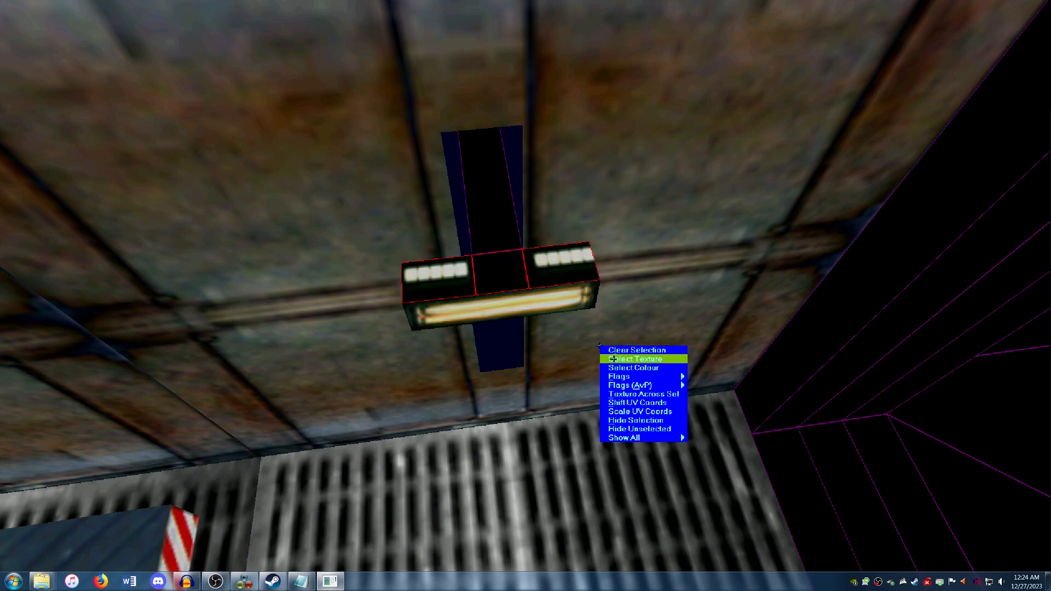
left_click(610, 357)
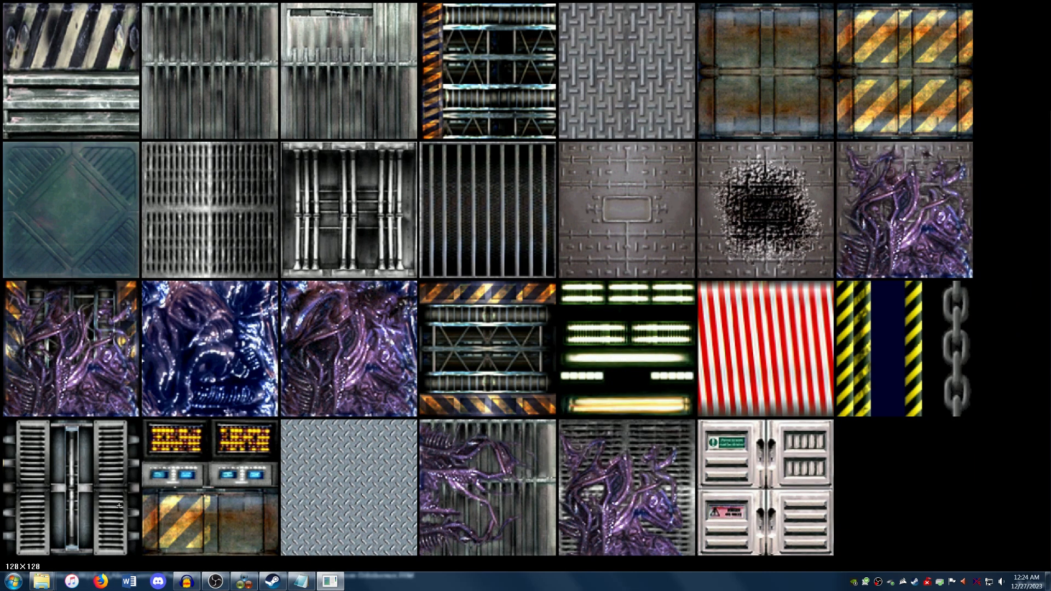
left_click(77, 501)
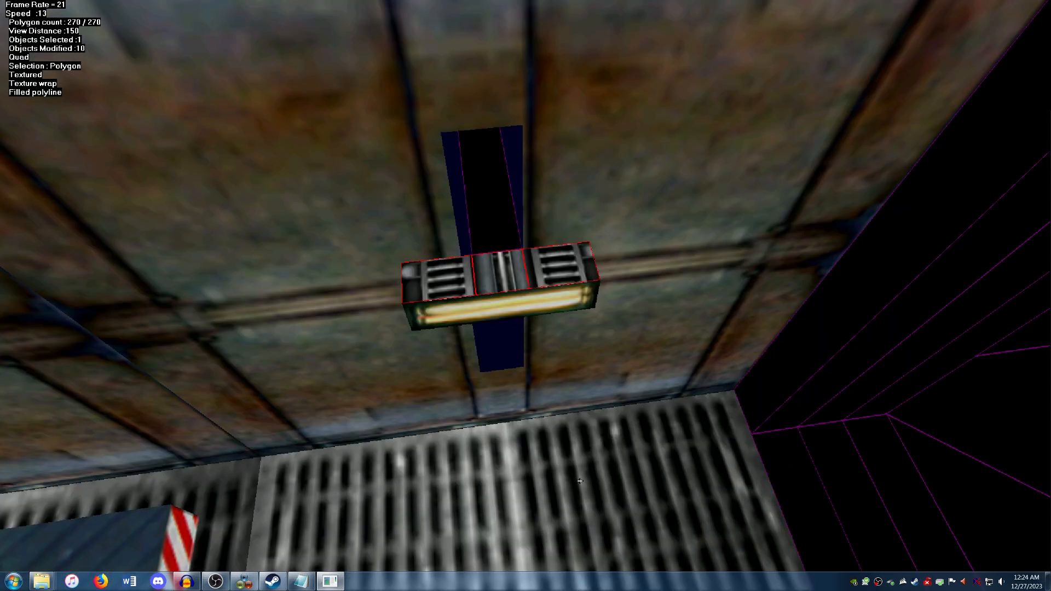
right_click(637, 389)
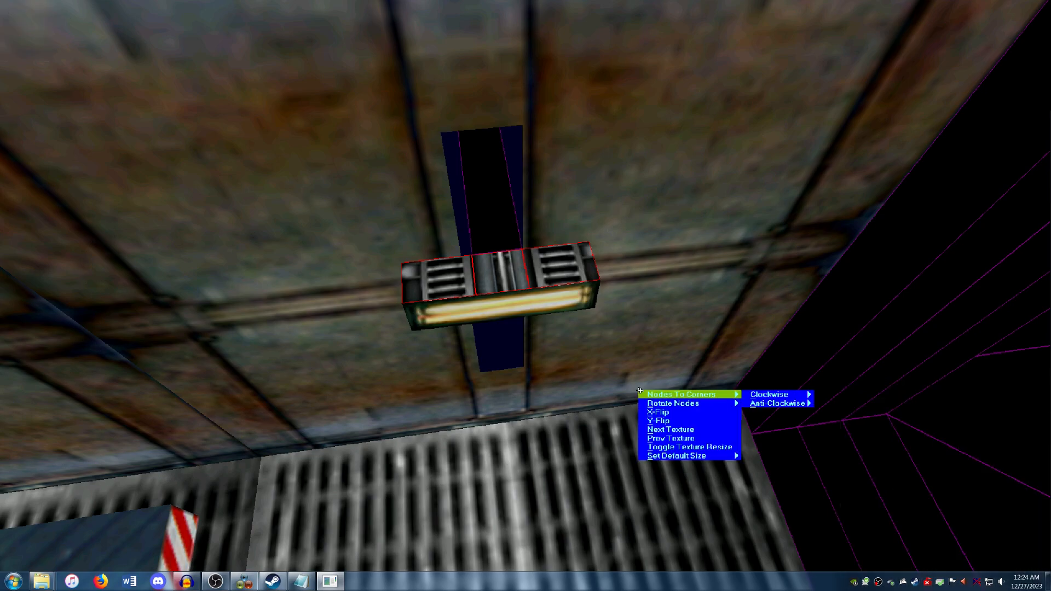
mouse_move(669, 403)
left_click(783, 404)
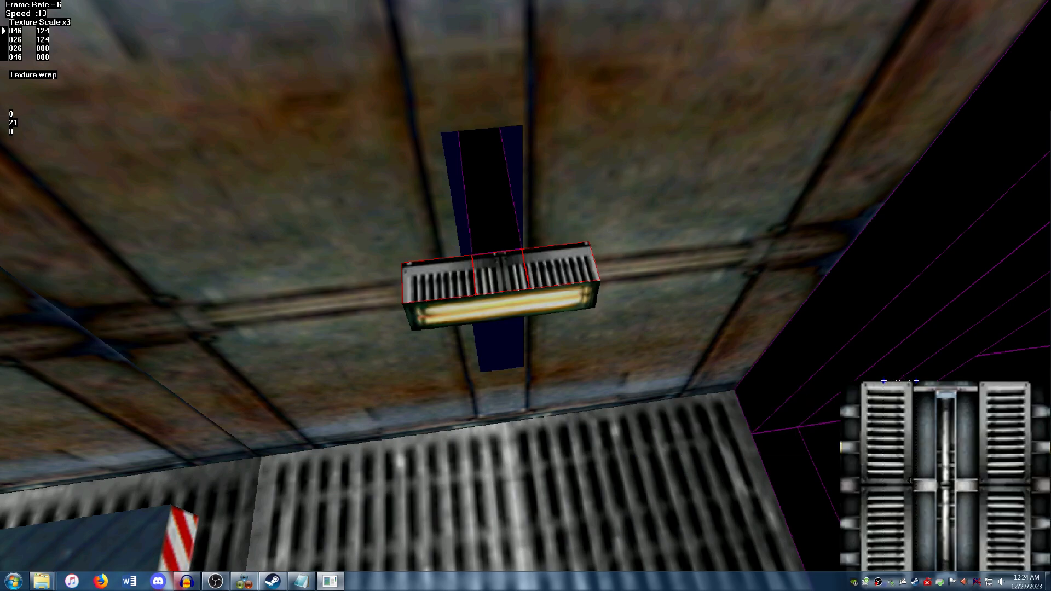
Try the crossbar top's UV coordinates on the louvred slats and on the smooth column of the metal panel texture
left_click_drag(899, 443, 886, 441)
left_click(887, 558)
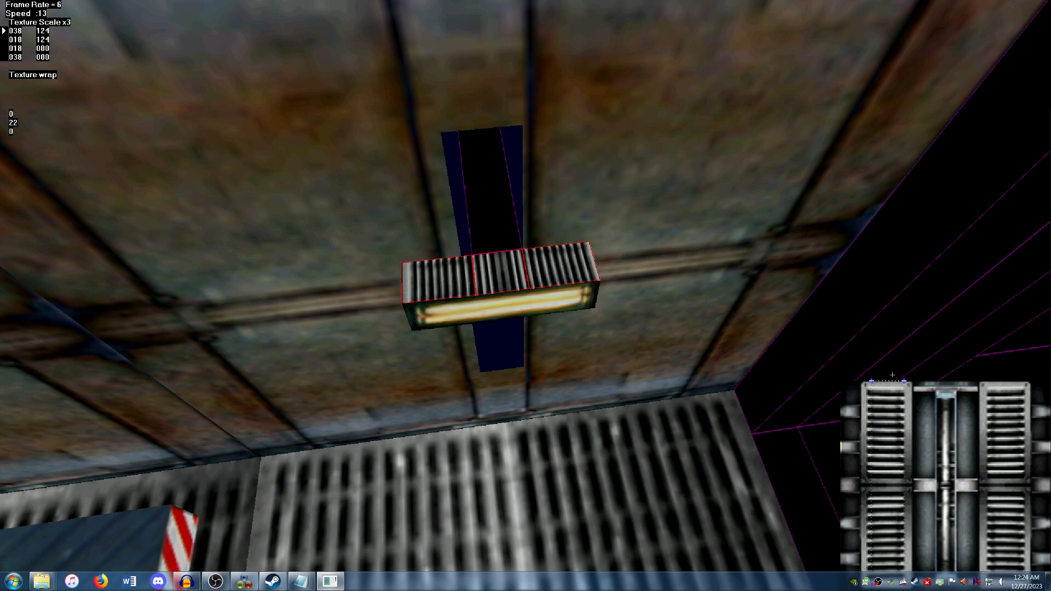
left_click_drag(886, 381, 931, 420)
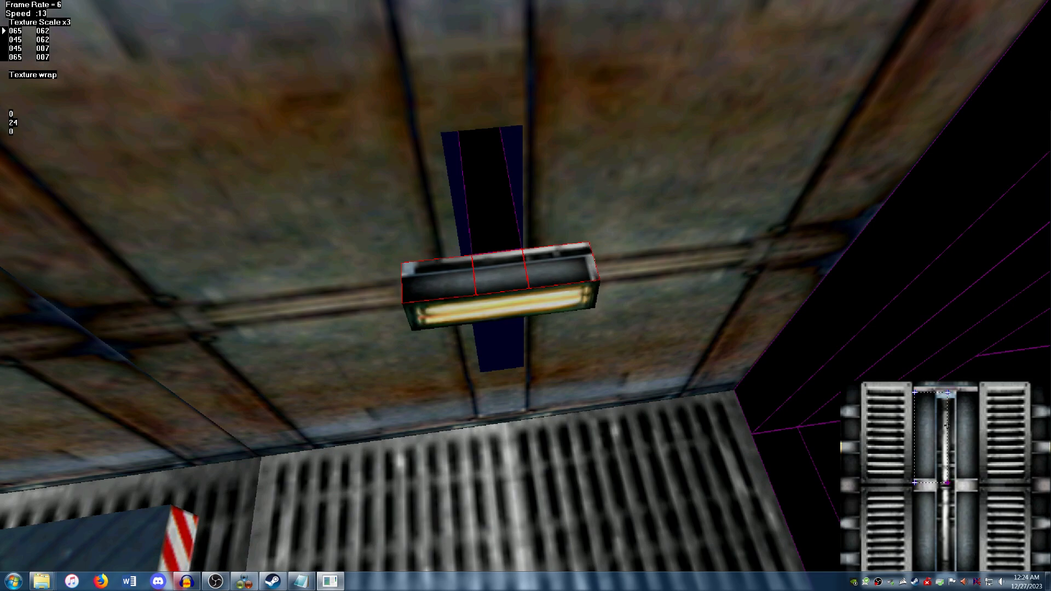
Move the crossbar top's UV nodes onto the metal panel's central pipe, narrow them to its width and stretch them down to V 113
left_click_drag(932, 429, 951, 439)
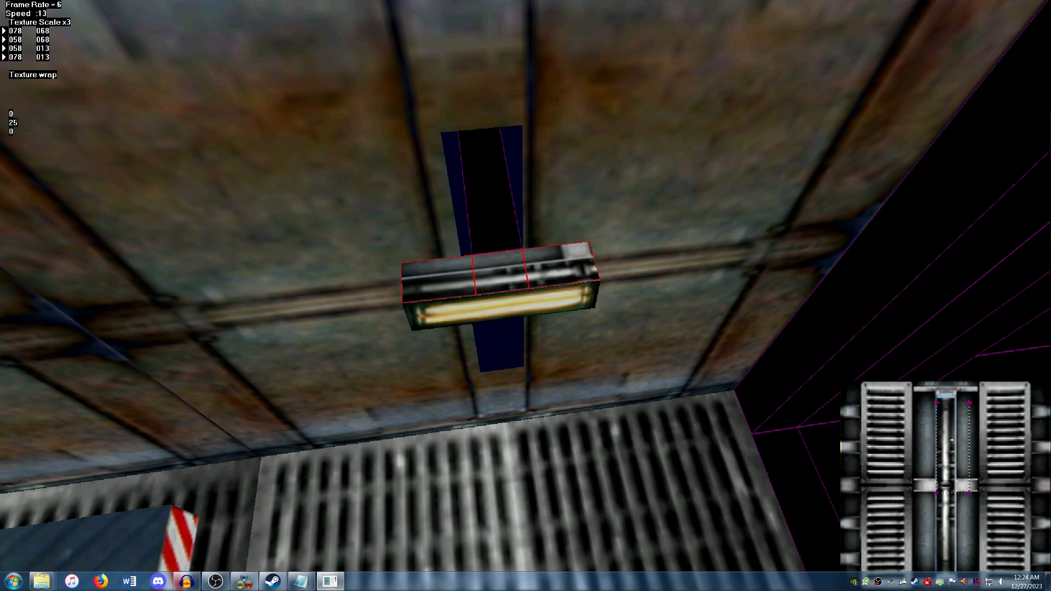
left_click_drag(965, 438, 955, 438)
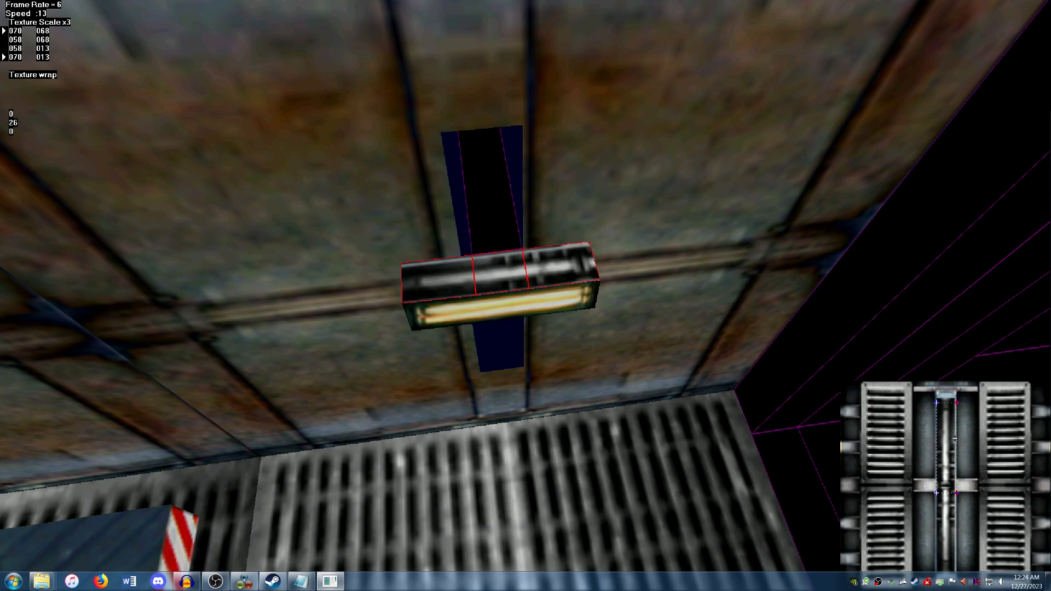
left_click_drag(946, 495, 949, 567)
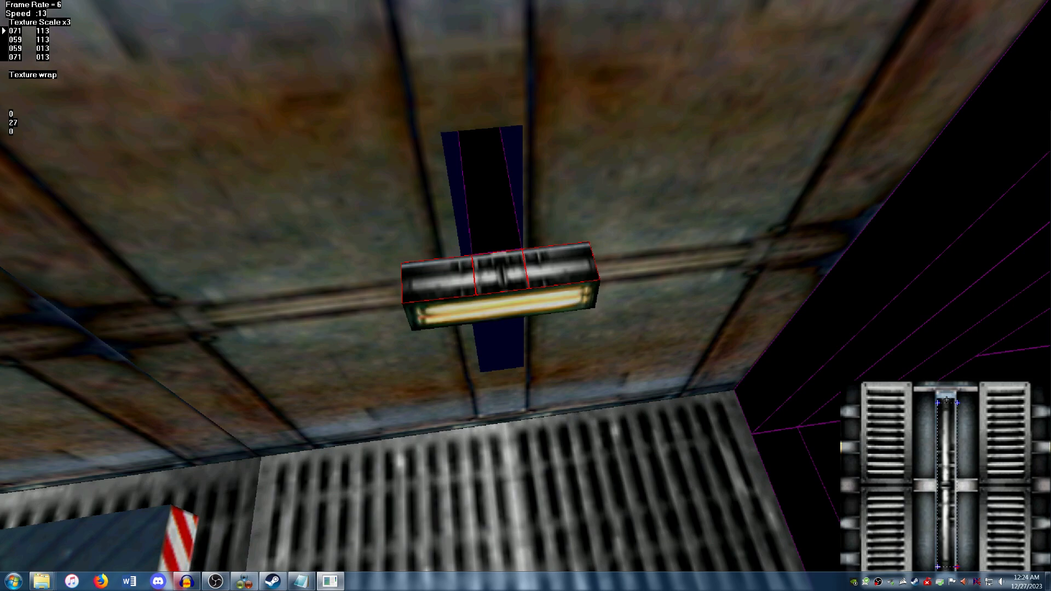
Align the UV nodes with the pipe's edges and shorten them to its upper section, from V 016 to 067
left_click_drag(945, 406, 953, 442)
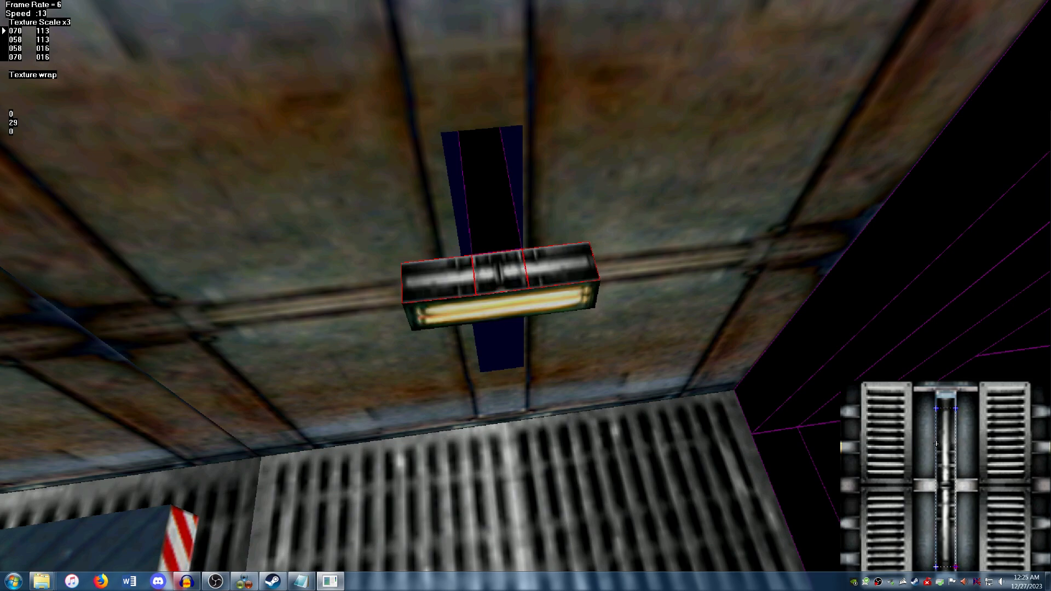
left_click_drag(936, 443, 938, 444)
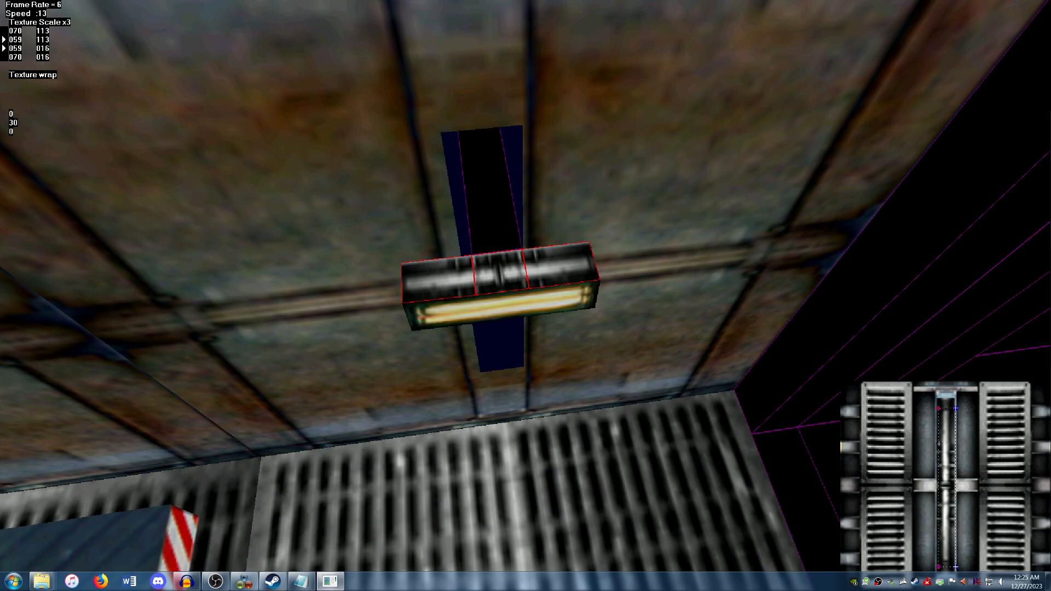
left_click_drag(947, 451, 946, 451)
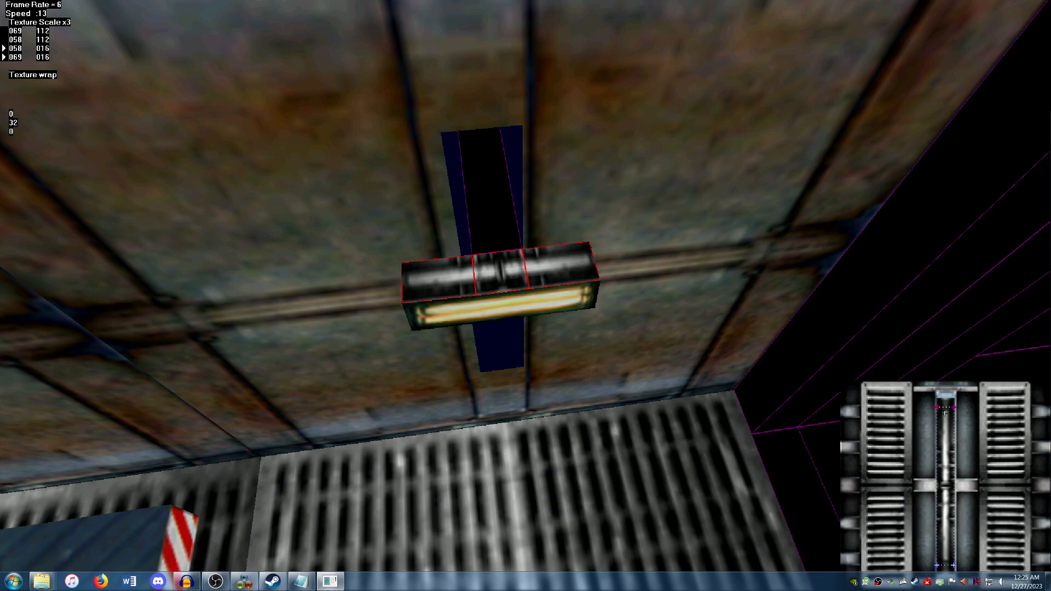
left_click_drag(944, 412, 946, 482)
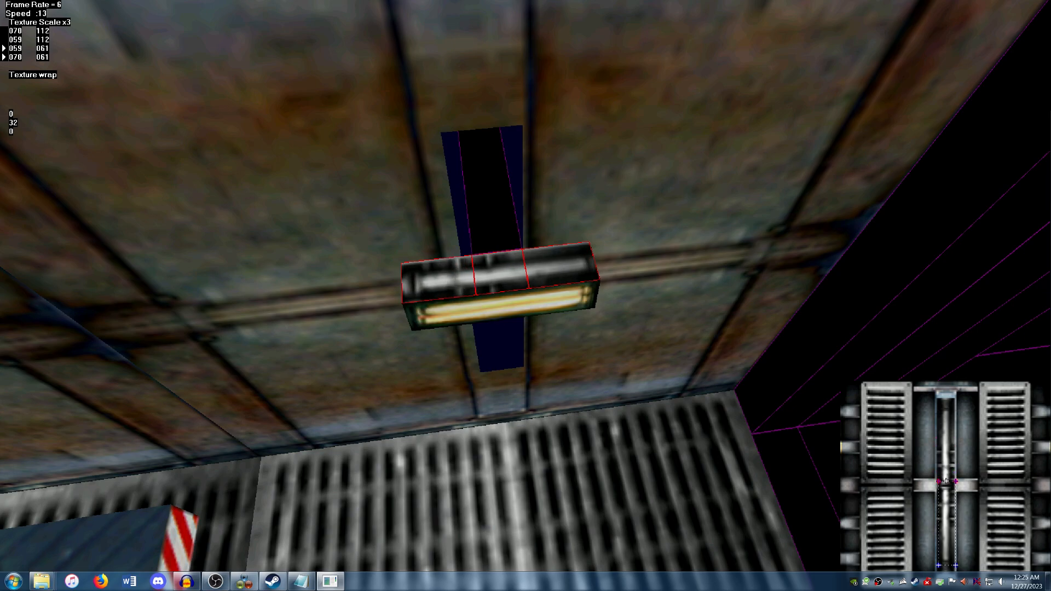
left_click_drag(945, 510, 943, 437)
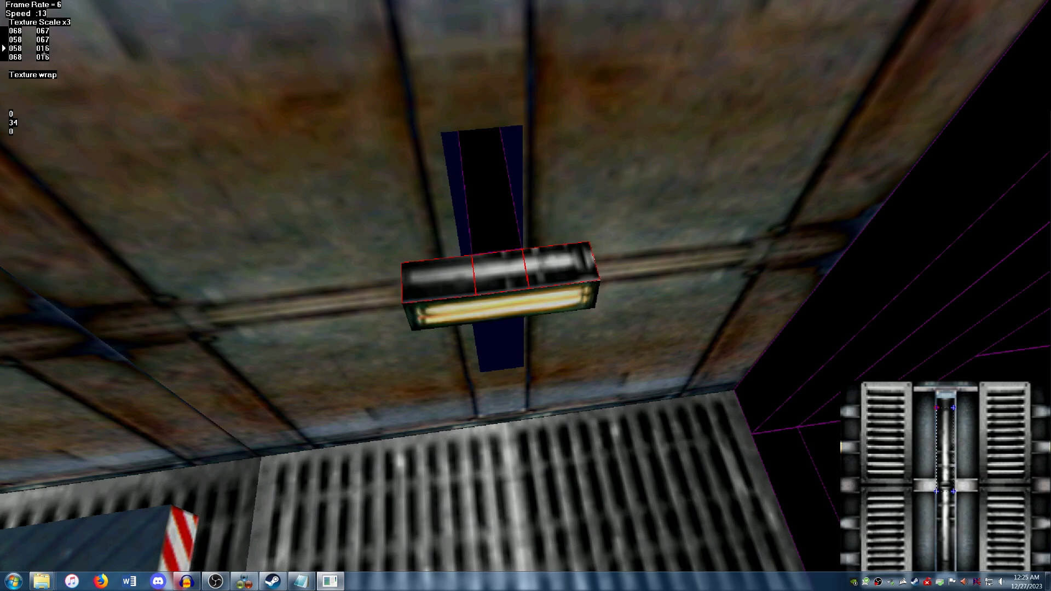
Try U 070 and U 068 for the outer edge of the crossbar top's UV area on the pipe
key("Down")
key("Down")
key("Down")
key("Down")
key("Down")
key("Down")
key("Down")
key("Right")
key("Right")
key("Right")
key("Right")
key("Right")
key("Right")
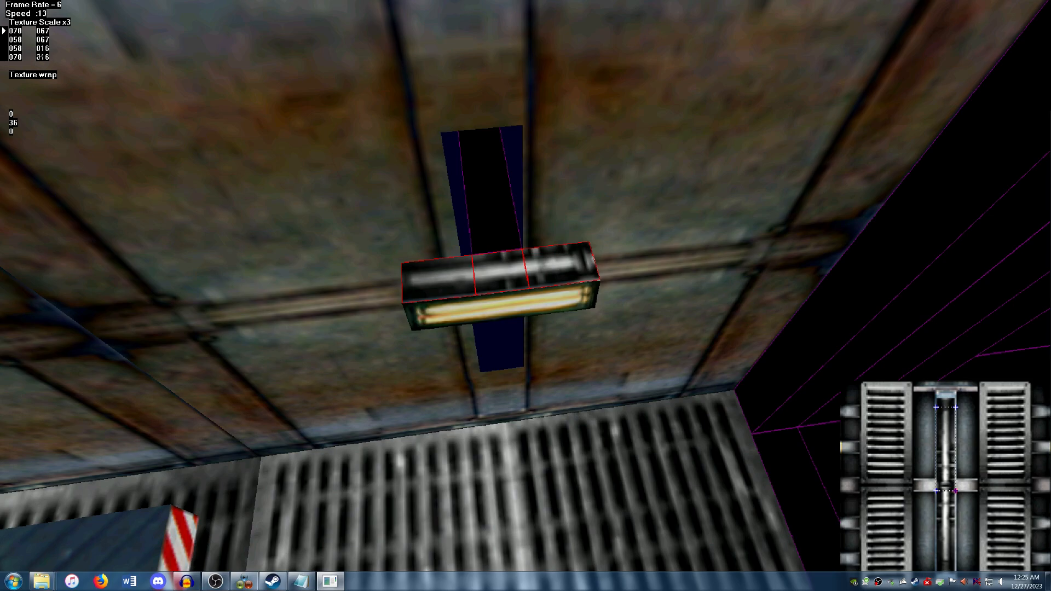
key("Left")
key("Left")
key("Left")
key("Left")
key("Left")
key("Left")
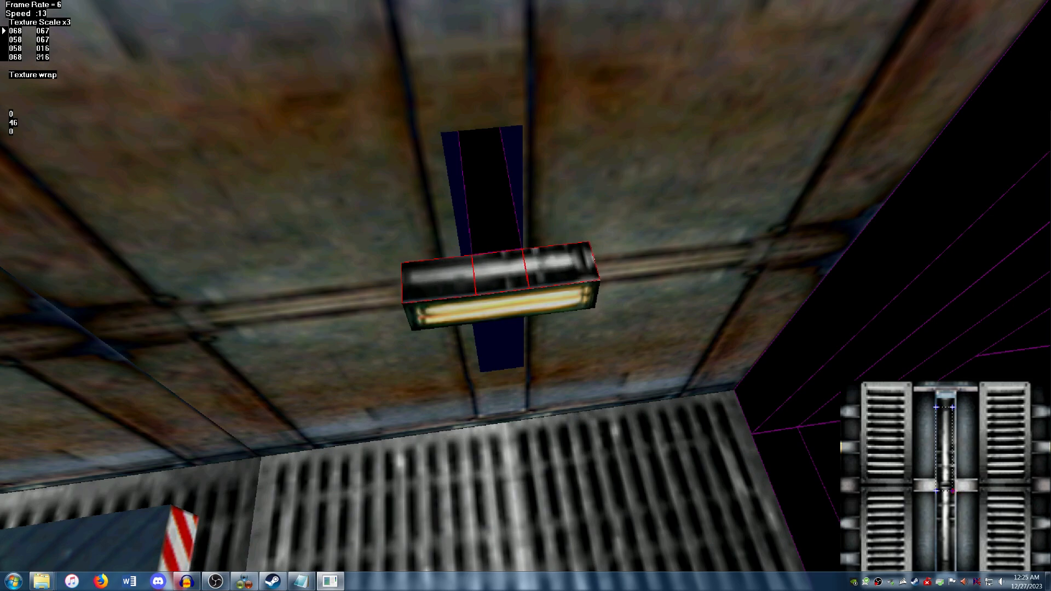
key("Right")
key("Right")
key("Right")
key("Right")
key("Right")
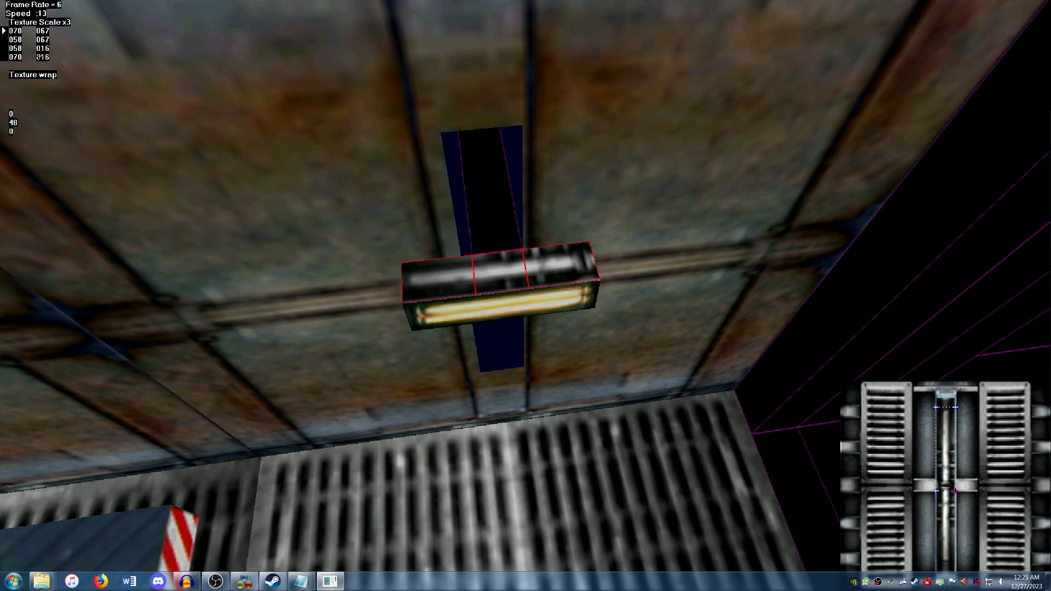
Set the UV area's outer edge to U 069 and fine-tune its lower edge between V 064 and 067 at the pipe joint
key("Left")
key("Left")
key("Left")
key("Left")
key("Down")
key("Up")
key("Up")
key("Up")
key("Up")
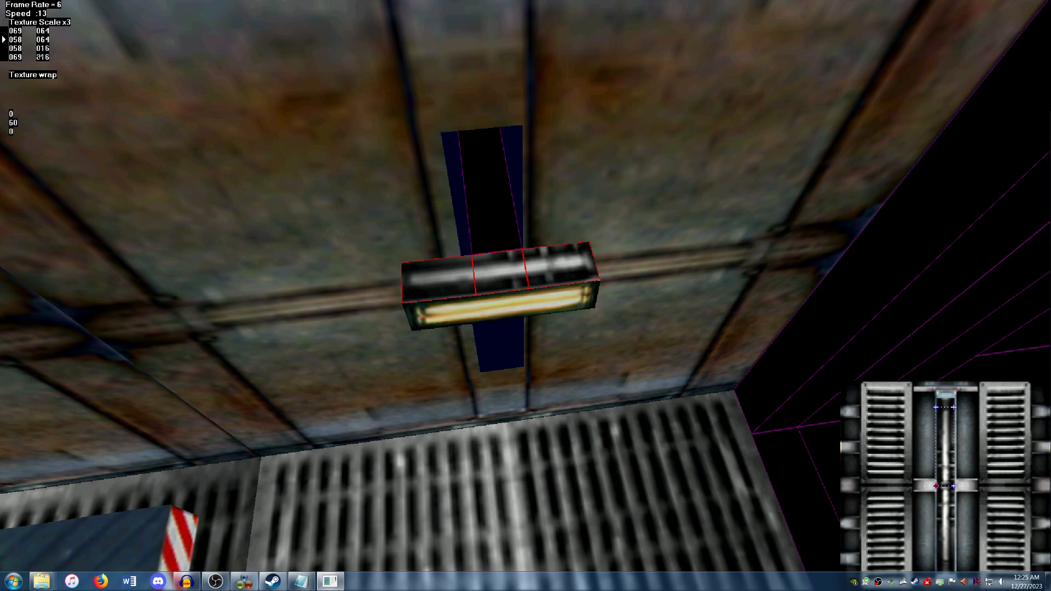
key("Down")
key("Down")
key("Down")
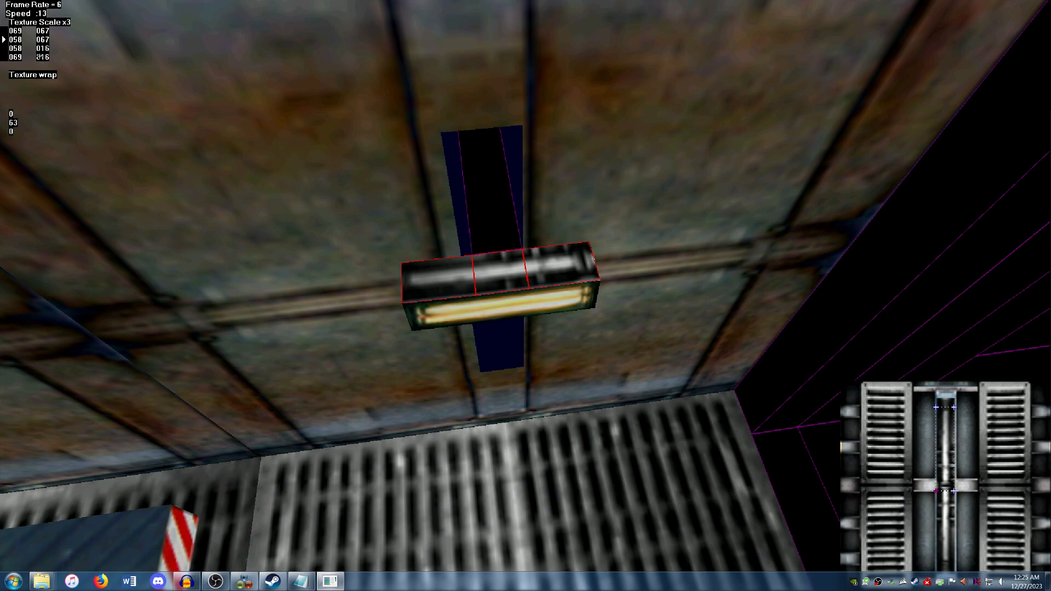
key("Up")
key("Up")
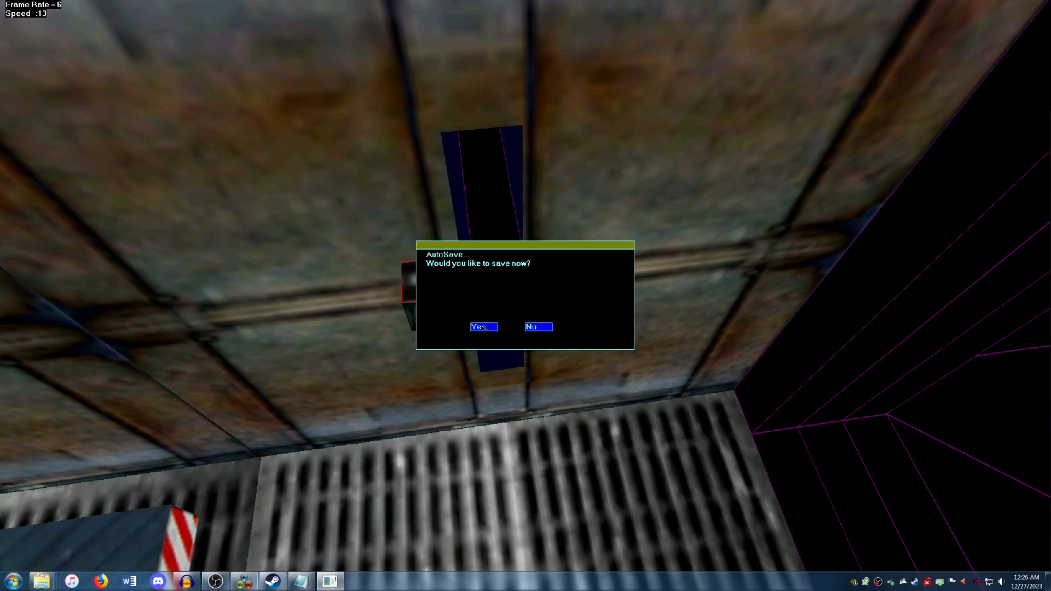
Accept the AutoSave of the level, leave texture wrapping and clear the polygon selection
left_click(487, 327)
right_click(451, 252)
key("Escape")
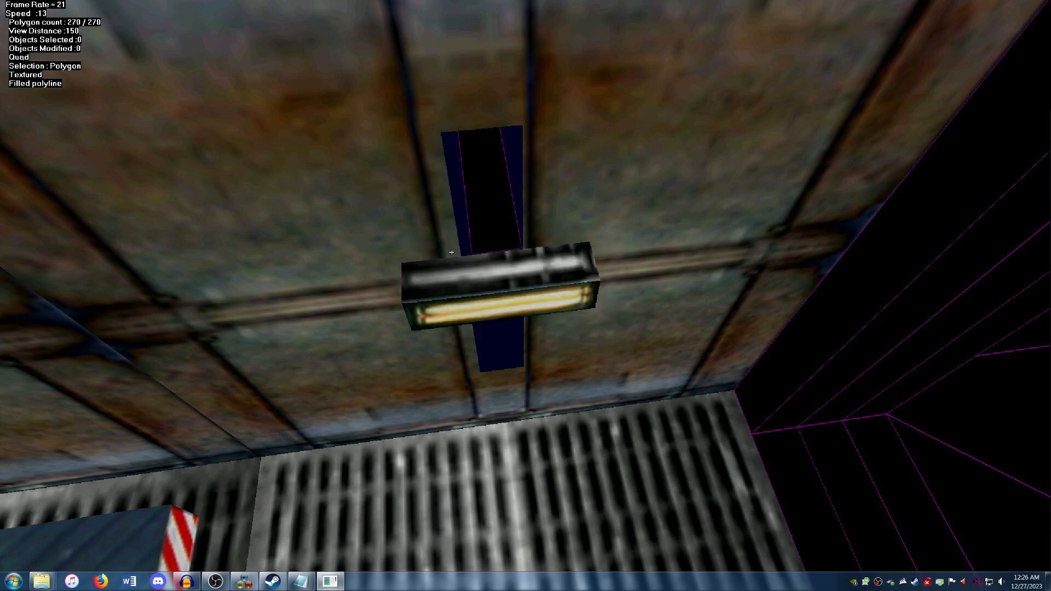
Examine the untextured underside of the wall light's crossbar and the stem beneath it
key("Page_Up")
key("Down")
key("Page_Down")
key("Up")
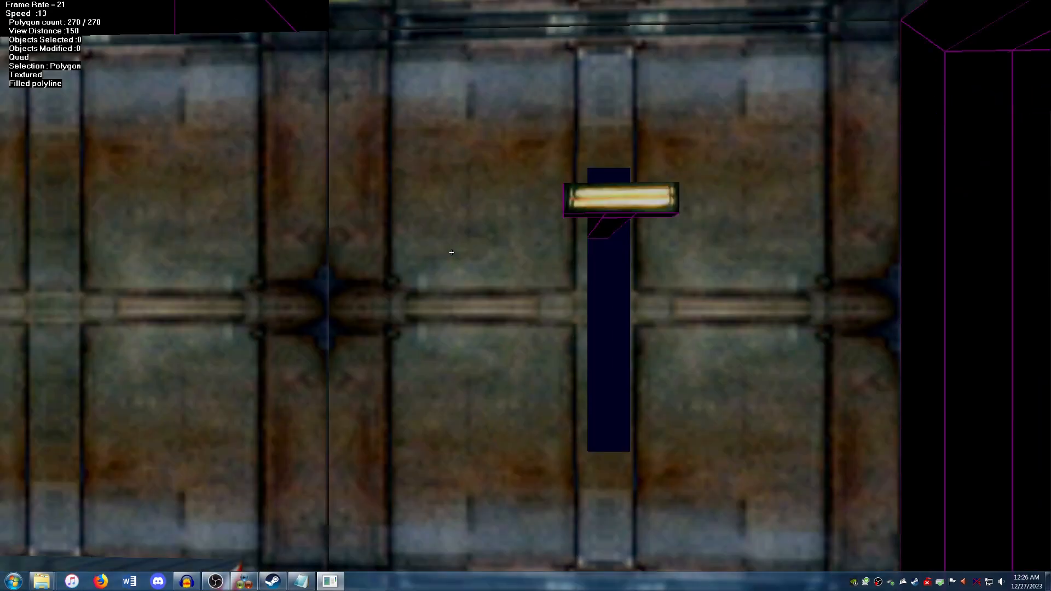
key("Up")
key("Right")
key("Page_Up")
key("Page_Down")
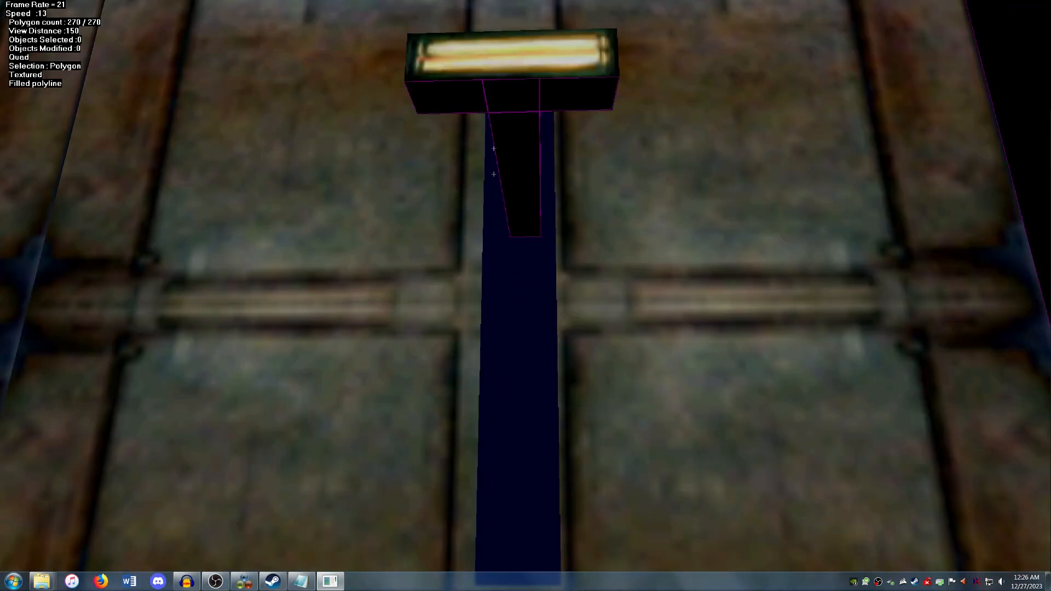
Texture the underside of the wall light with the grey metal texture, rotate its nodes with 90 Texture Centre, and adjust the mapping
left_click(564, 95)
key("t")
right_click(633, 222)
mouse_move(669, 235)
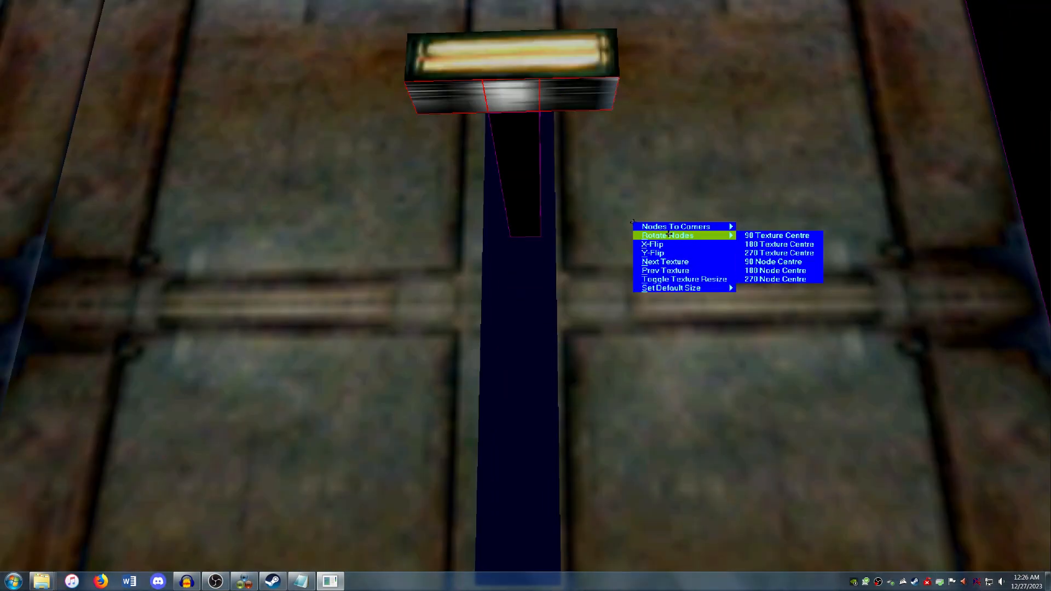
left_click(766, 234)
left_click_drag(1027, 485, 945, 471)
left_click_drag(942, 402, 953, 422)
key("Escape")
key("Escape")
key("Down")
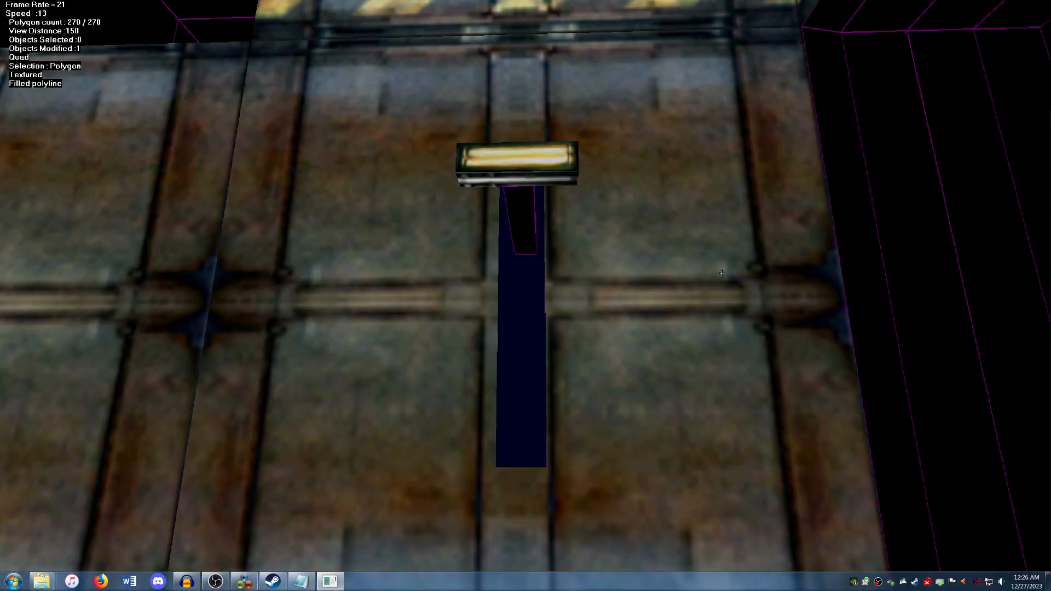
Texture the end face of the wall light with the metal texture and shrink its mapping onto a small central piece of the image
key("Left")
key("Right")
key("Up")
left_click(374, 298)
key("t")
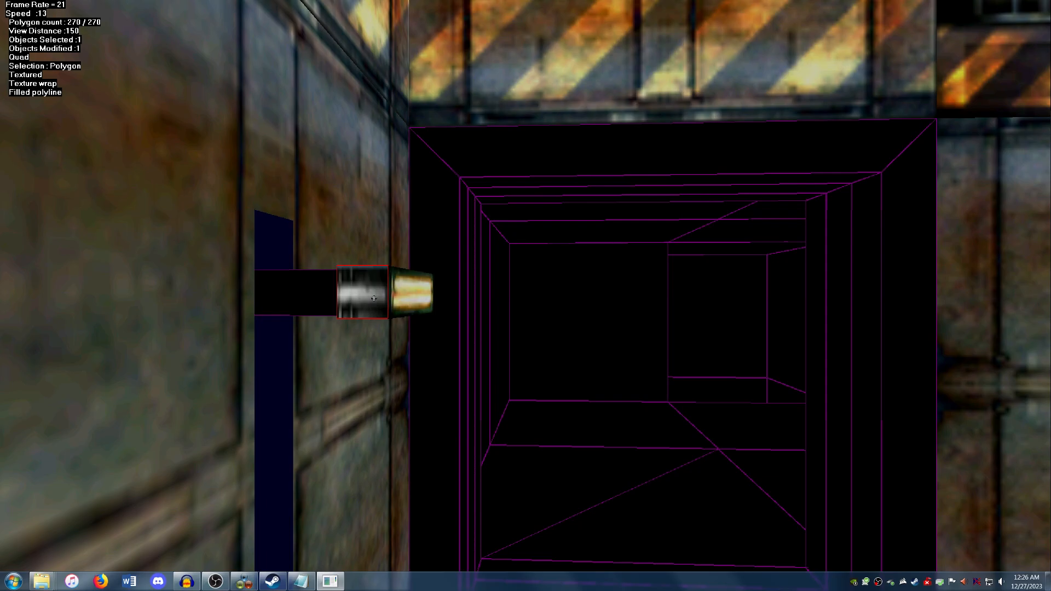
key("t")
left_click_drag(950, 417, 944, 401)
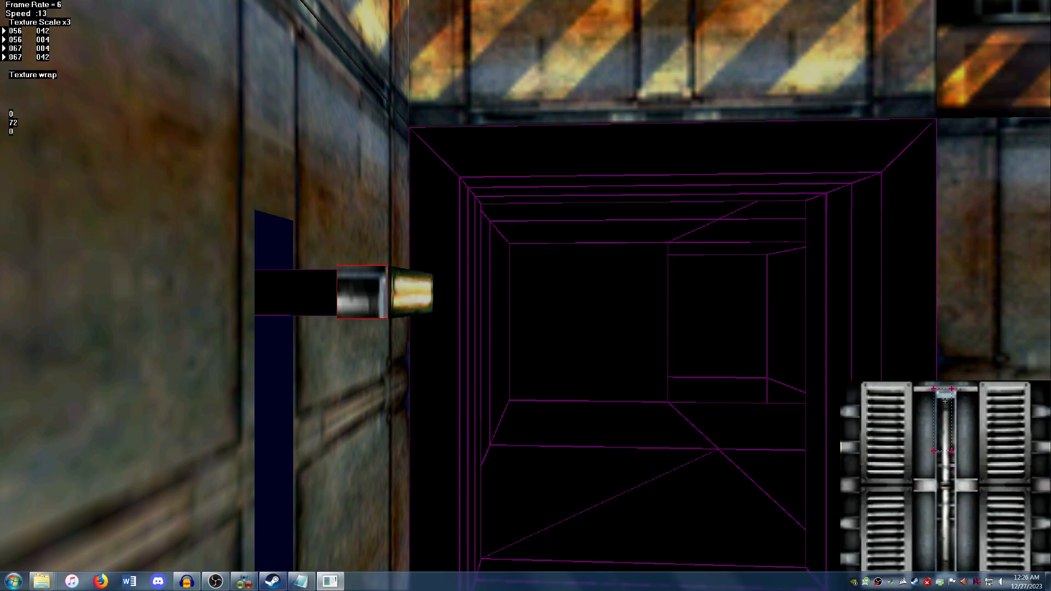
left_click_drag(938, 449, 941, 404)
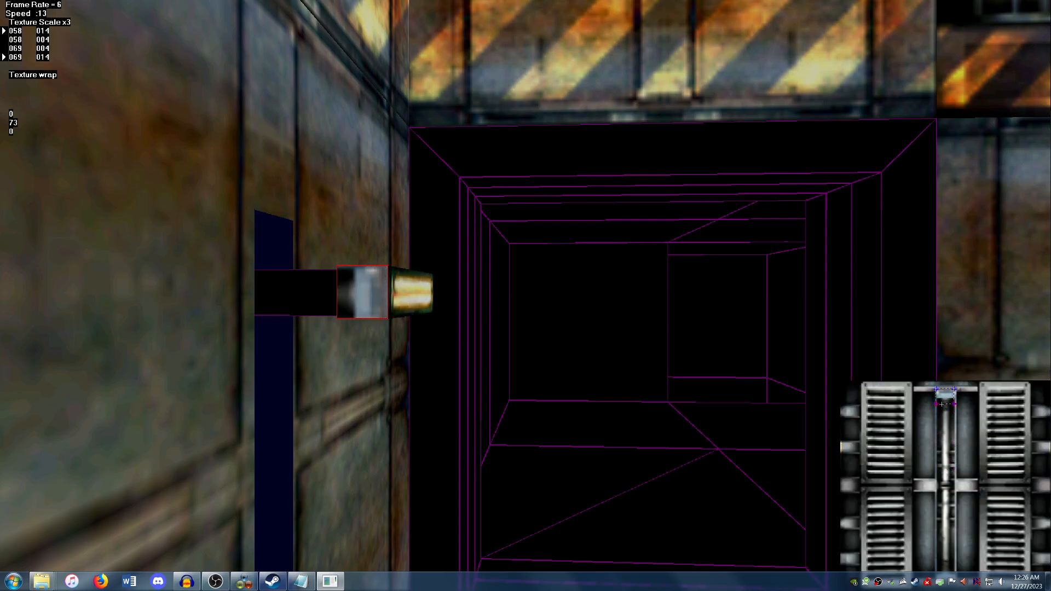
right_click(879, 424)
left_click(937, 421)
left_click_drag(1036, 484, 948, 383)
left_click(945, 395)
right_click(949, 384)
right_click(612, 353)
right_click(612, 353)
key("Down")
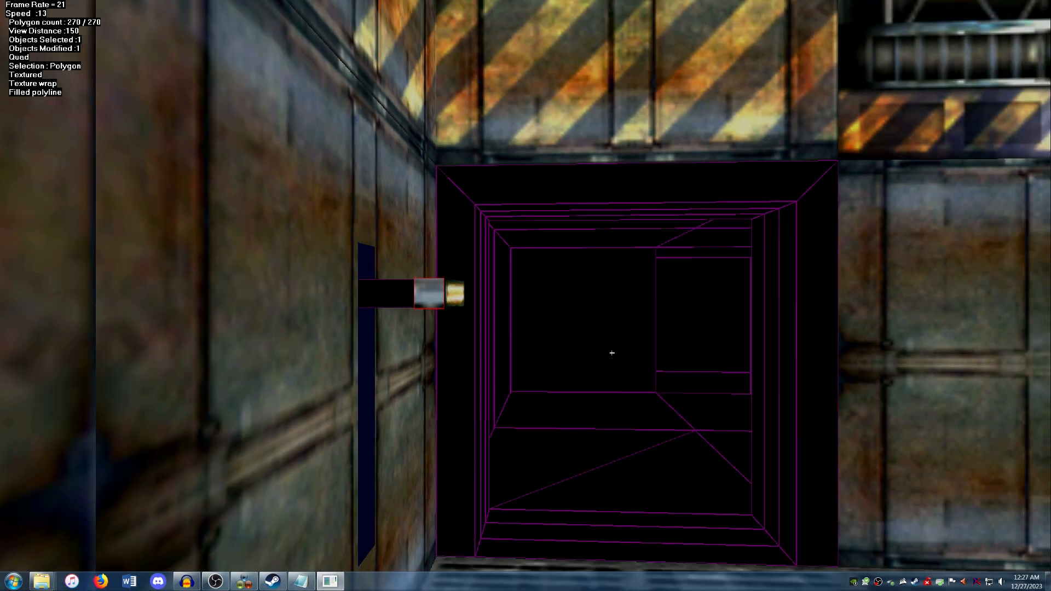
key("Page_Up")
key("Page_Down")
key("Up")
key("Up")
left_click(569, 321)
Apply the same metal texture to the opposite end face of the wall light
key("Down")
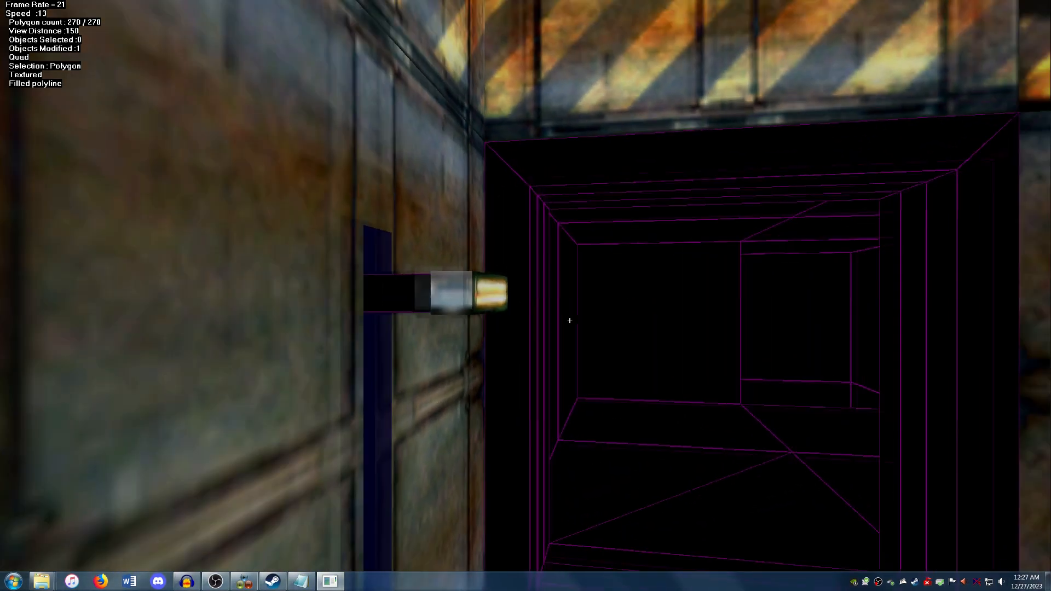
key("Down")
key("Left")
key("Up")
key("Down")
key("Left")
key("Up")
left_click(517, 290)
key("t")
right_click(517, 289)
left_click(517, 289)
key("Down")
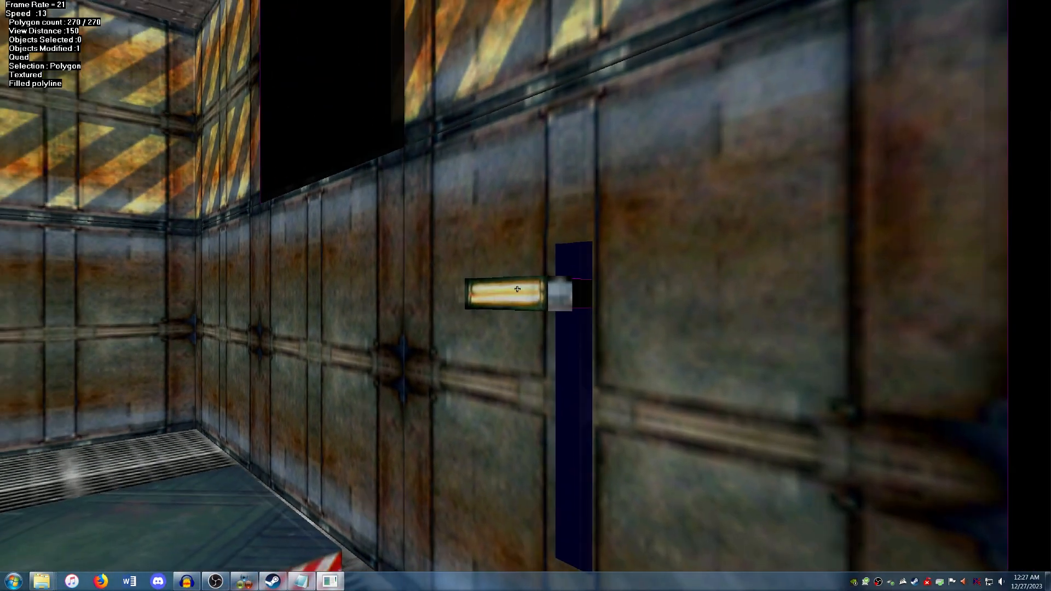
Apply the metal texture to the side face of the arm that supports the wall light
key("Right")
key("Left")
key("Up")
left_click(489, 297)
key("t")
left_click(518, 301)
key("Down")
key("Page_Up")
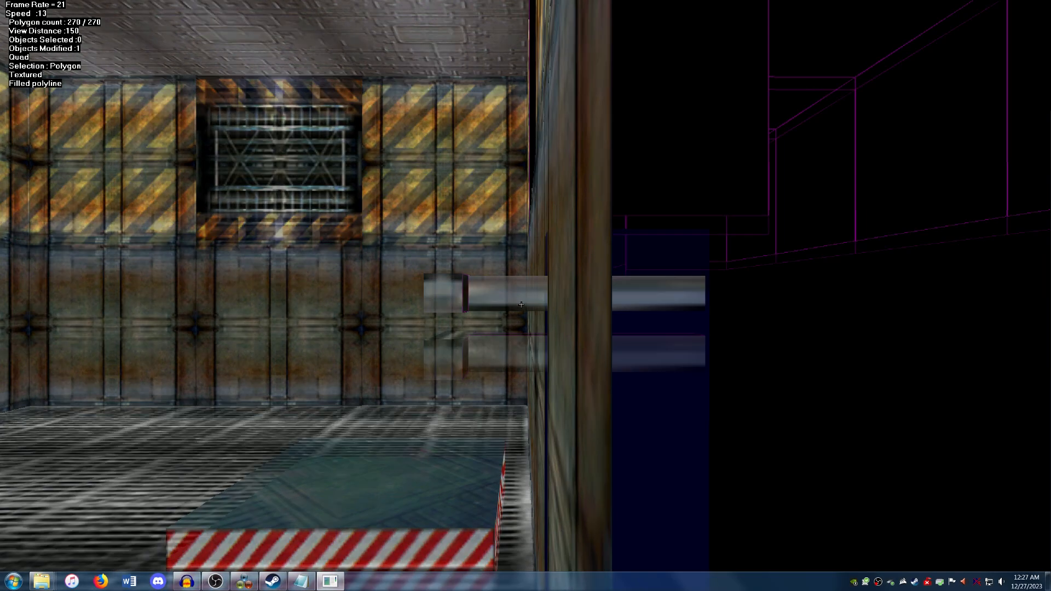
Apply the metal texture to the light's untextured back face and the wall end of its supporting arm
key("Up")
left_click(494, 473)
key("Down")
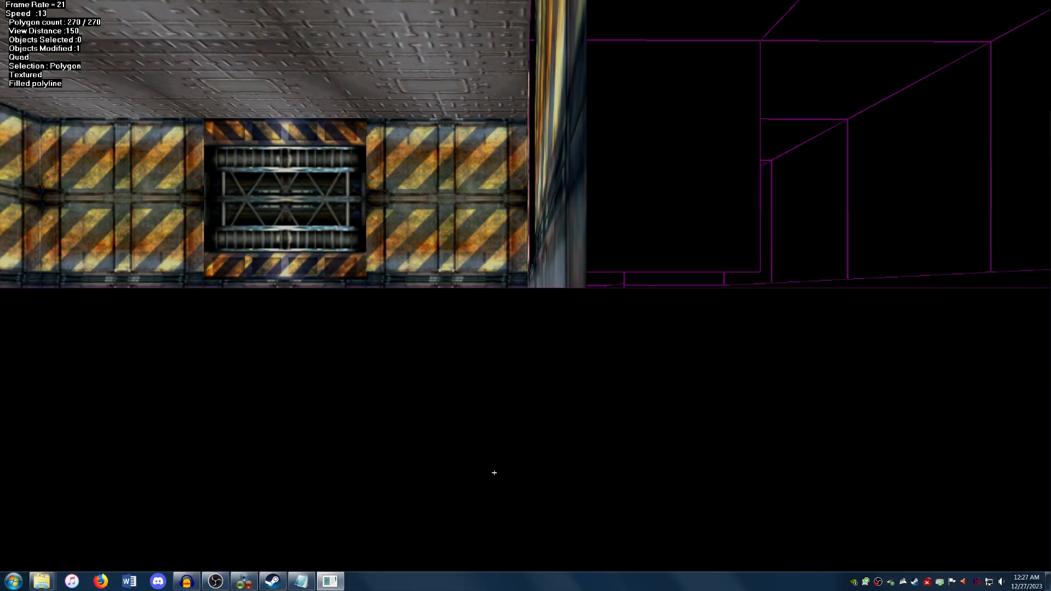
key("Left")
key("Left")
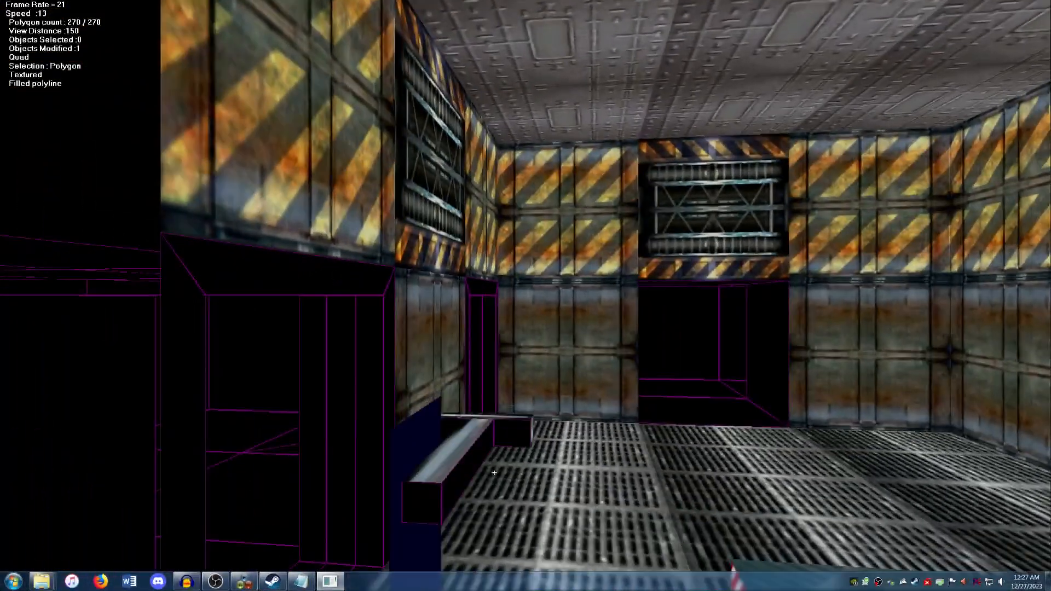
key("Page_Down")
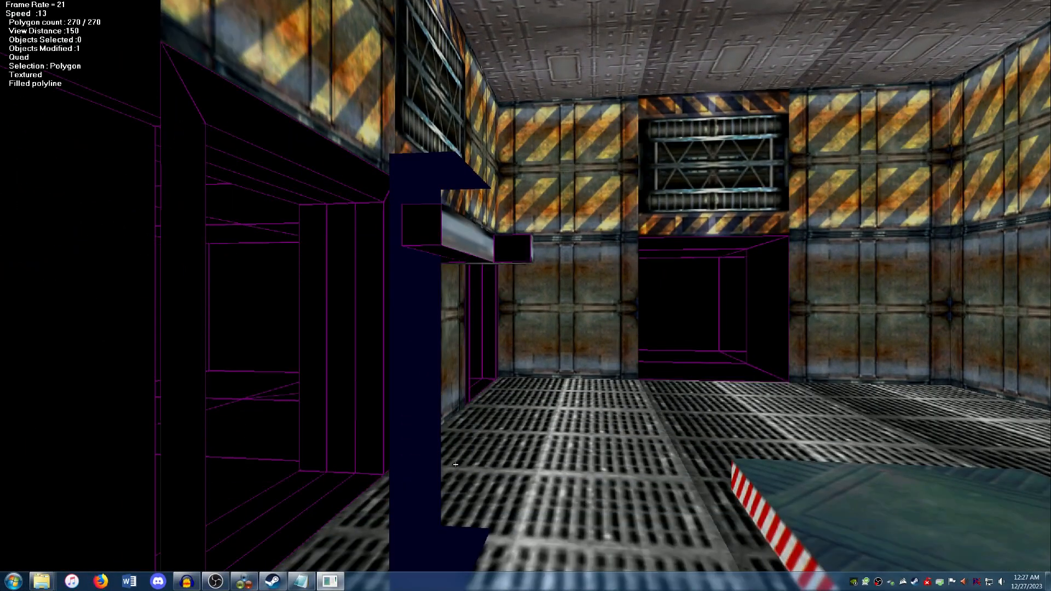
left_click(511, 247)
key("Left")
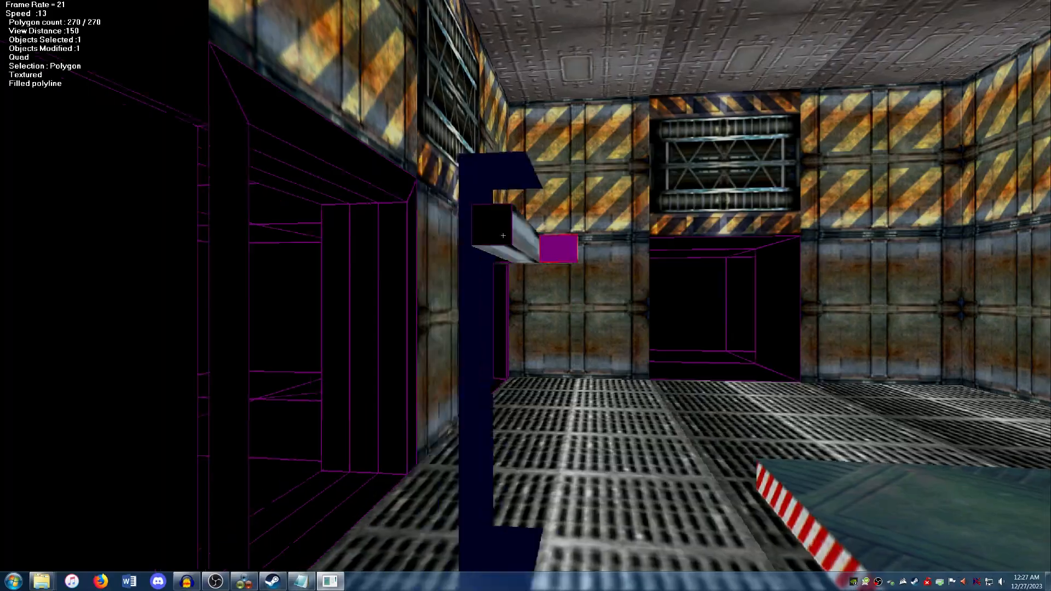
left_click(654, 232)
key("p")
left_click(653, 232)
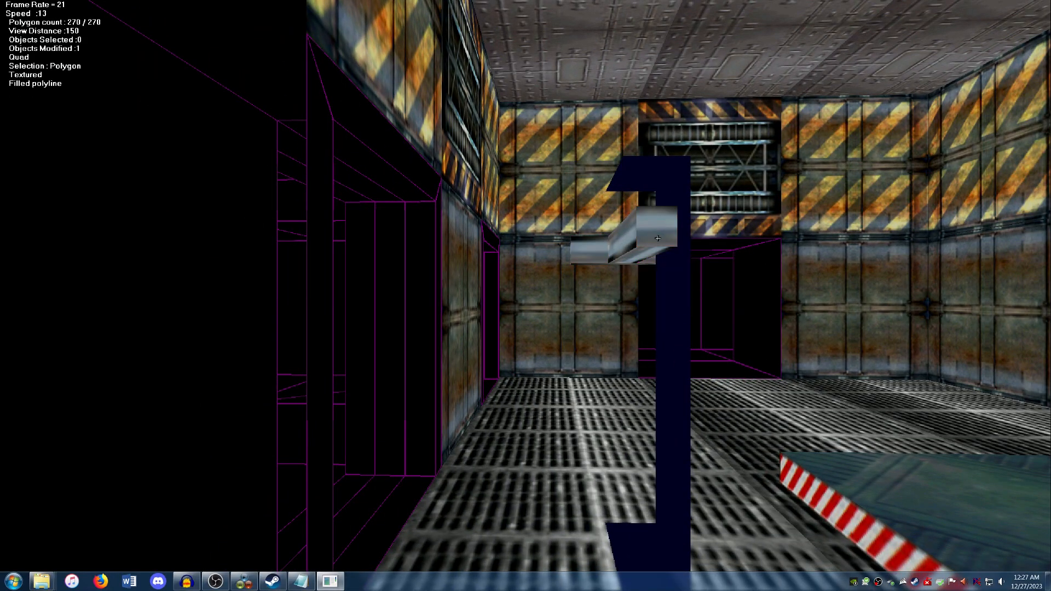
Examine the textured wall light from several directions and look over the room as far as the untextured passage below the vent panel
key("Page_Up")
key("Right")
key("Right")
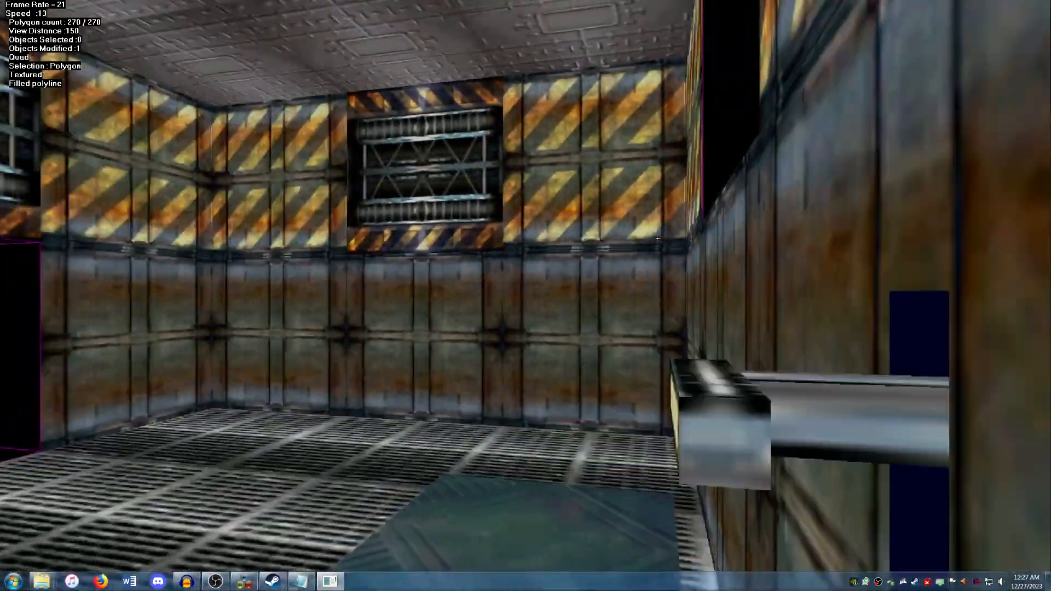
key("Left")
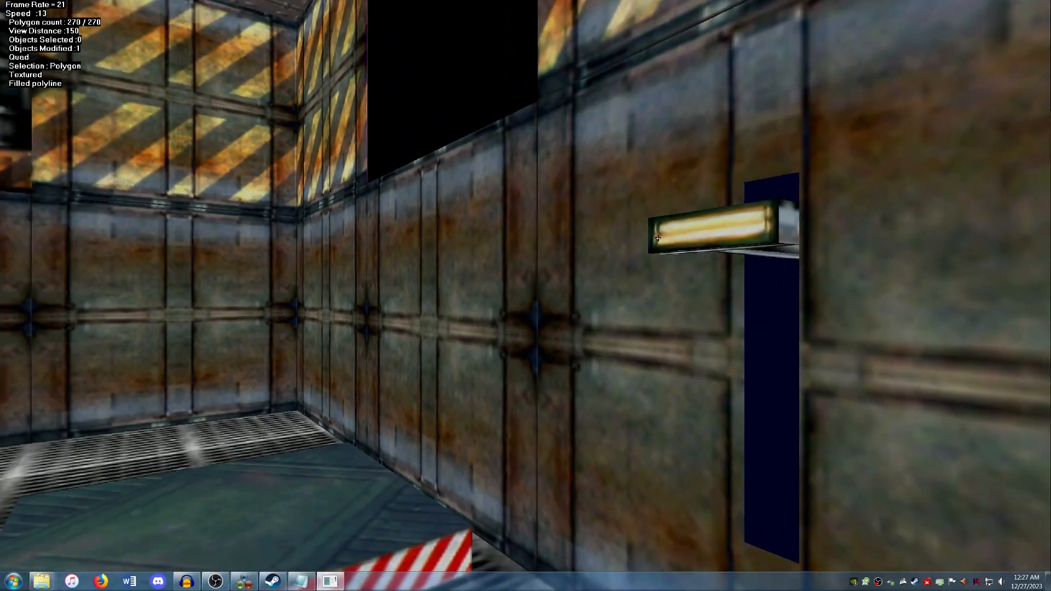
key("Left")
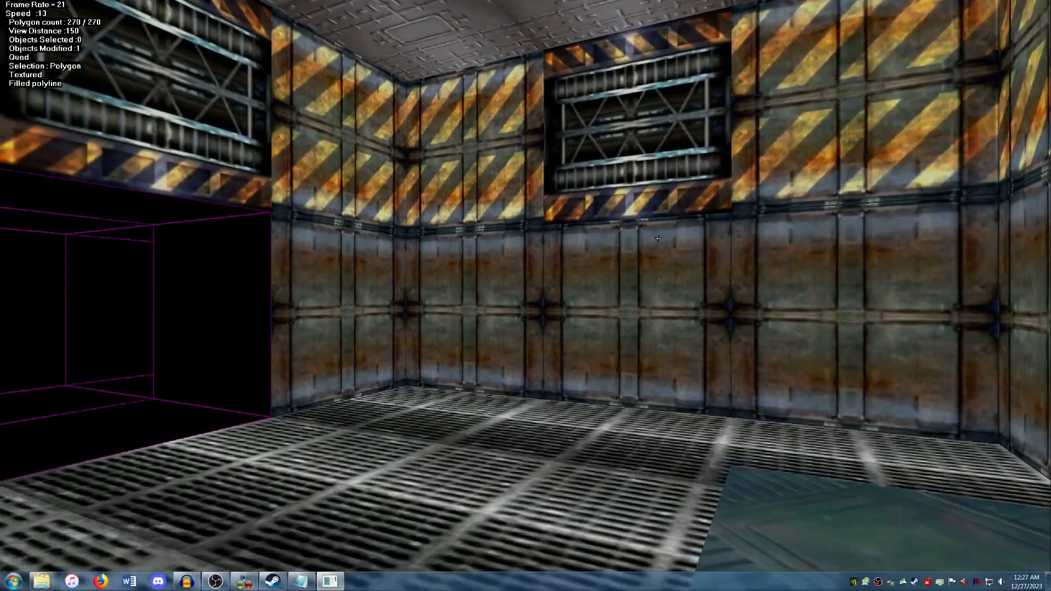
key("Up")
key("Left")
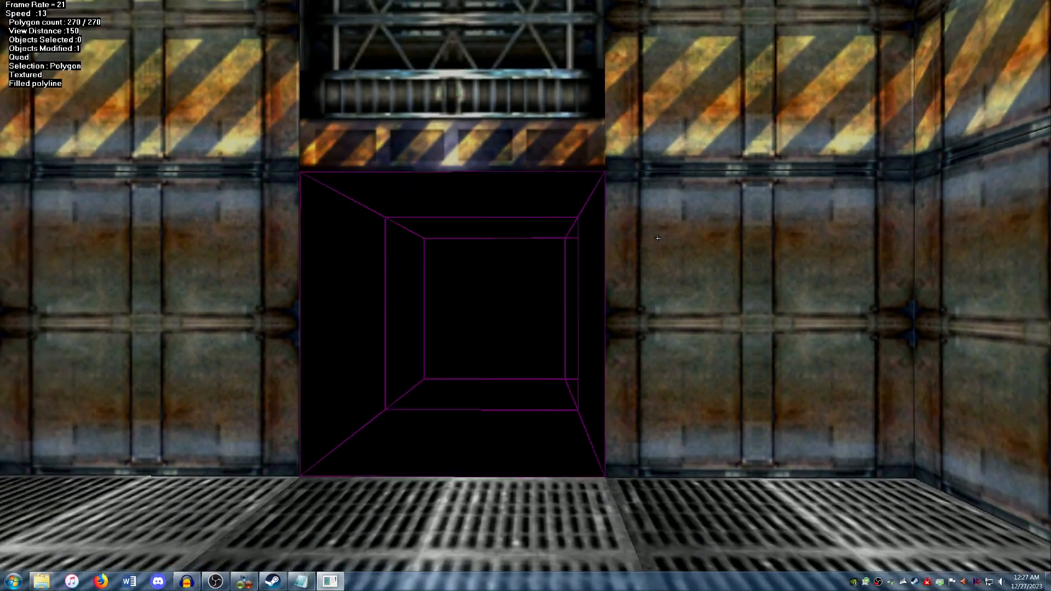
key("Up")
key("Down")
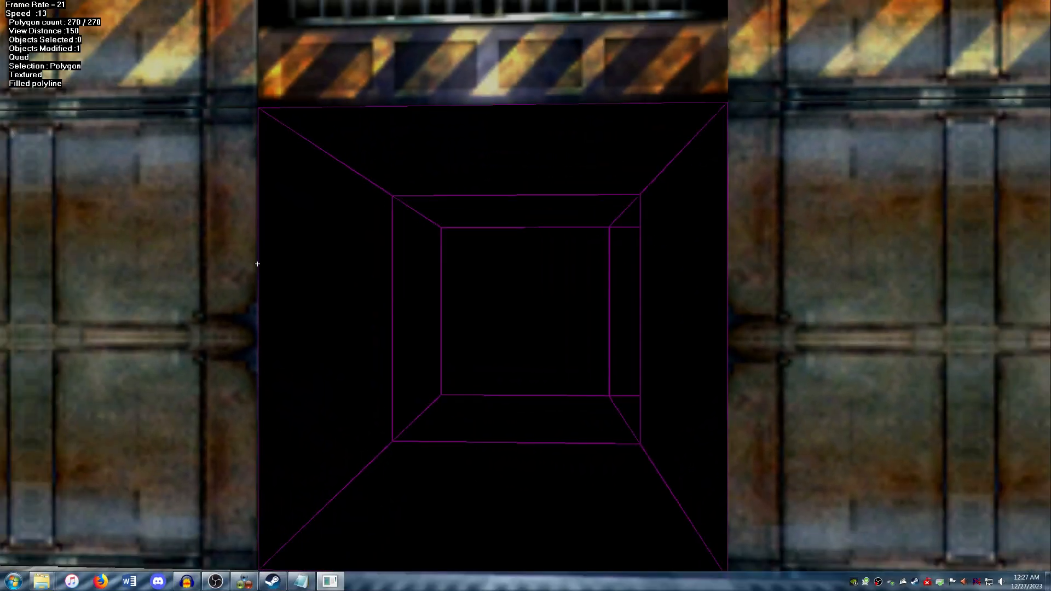
Texture the left wall of the passage entrance with the ribbed metal panel that has a dark slot, mapped once over the polygon
key("Up")
left_click(307, 271)
right_click(307, 272)
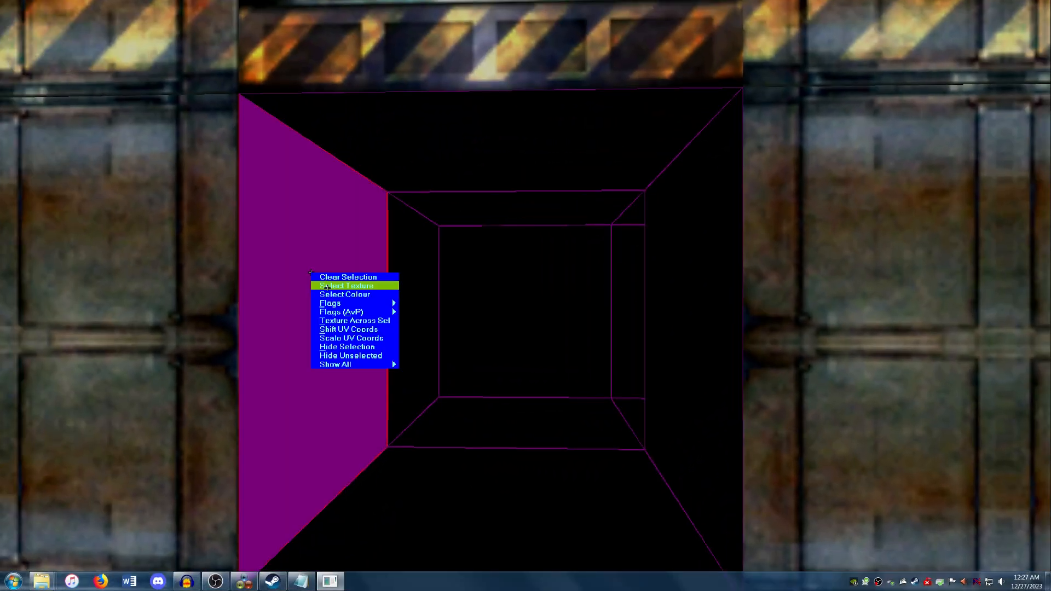
left_click(326, 287)
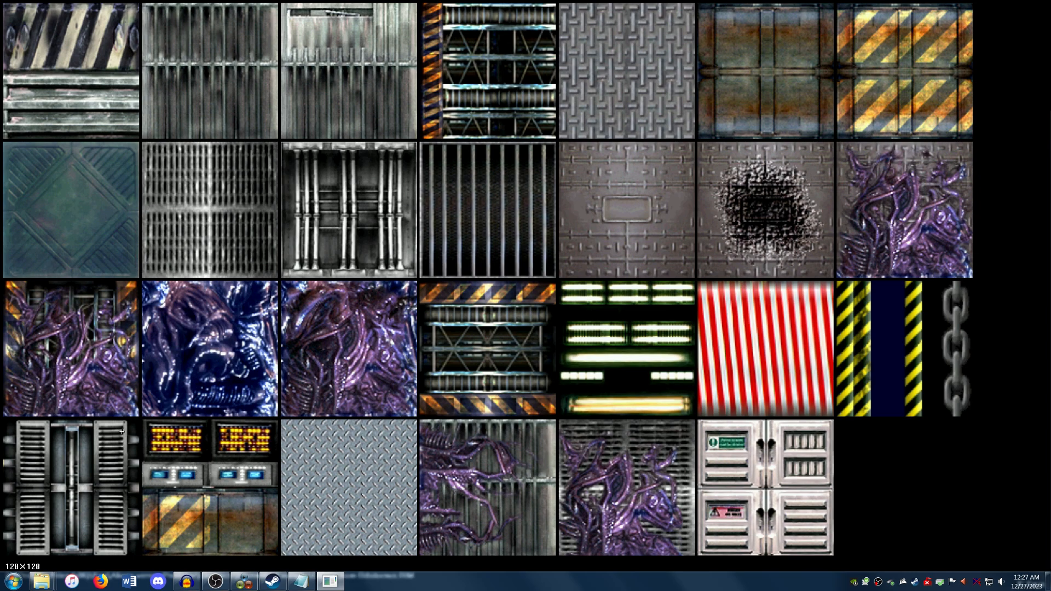
left_click(341, 58)
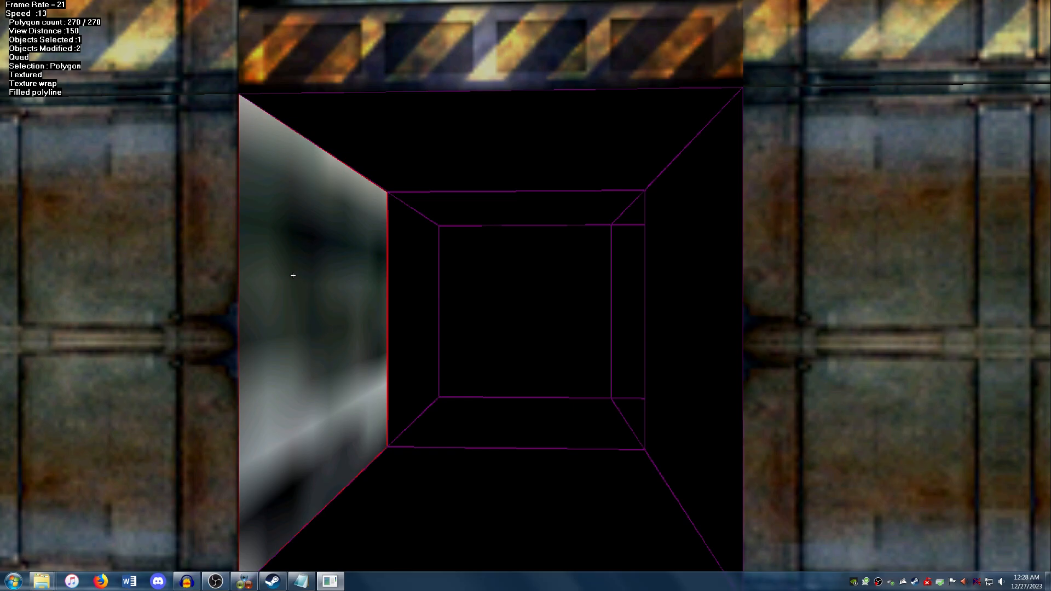
left_click(293, 279)
left_click(295, 273)
key("t")
key("t")
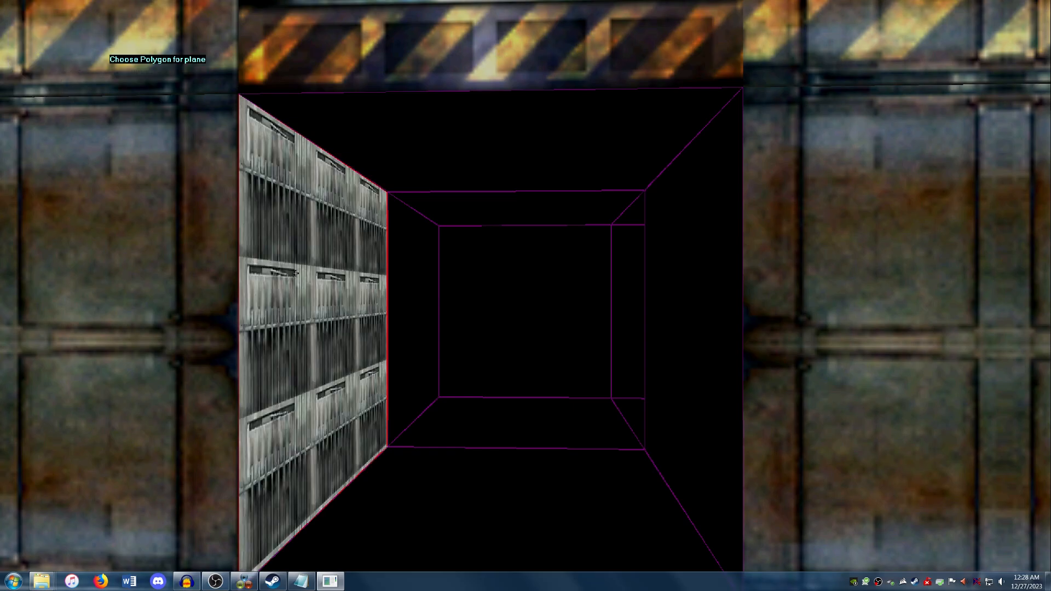
left_click(295, 273)
Apply the slotted ribbed panel texture to the entrance's right wall and turn it upright with the slot at the top
left_click(706, 294)
key("t")
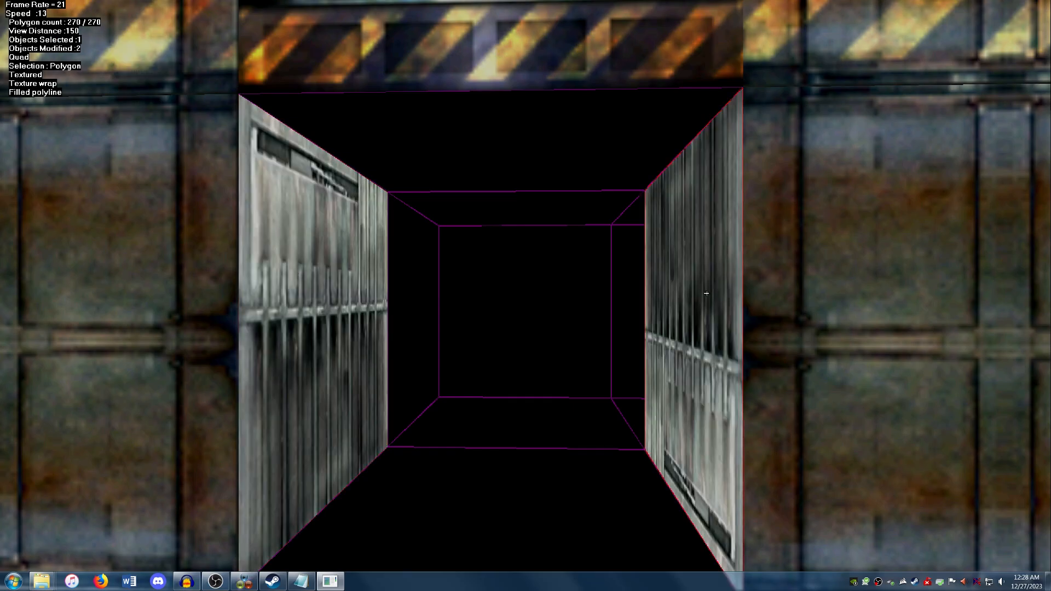
key("f")
key("Right")
key("Up")
key("Down")
left_click(614, 378)
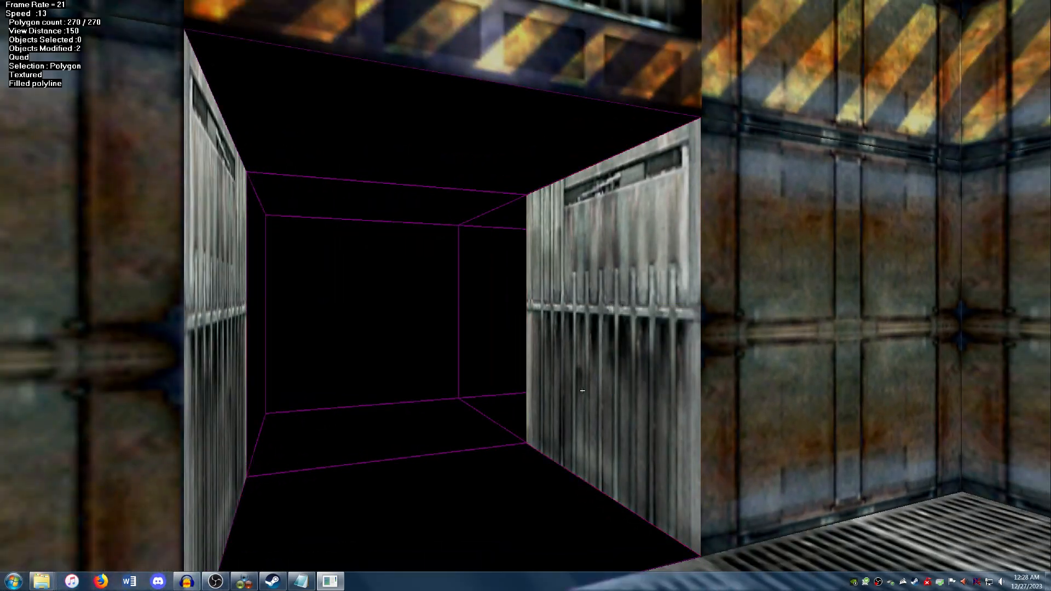
Texture the entrance floor and the floor polygon behind it with the dark parallel-bar grating, with the bars running into the passage
key("Down")
left_click(491, 461)
key("p")
left_click(488, 211)
key("t")
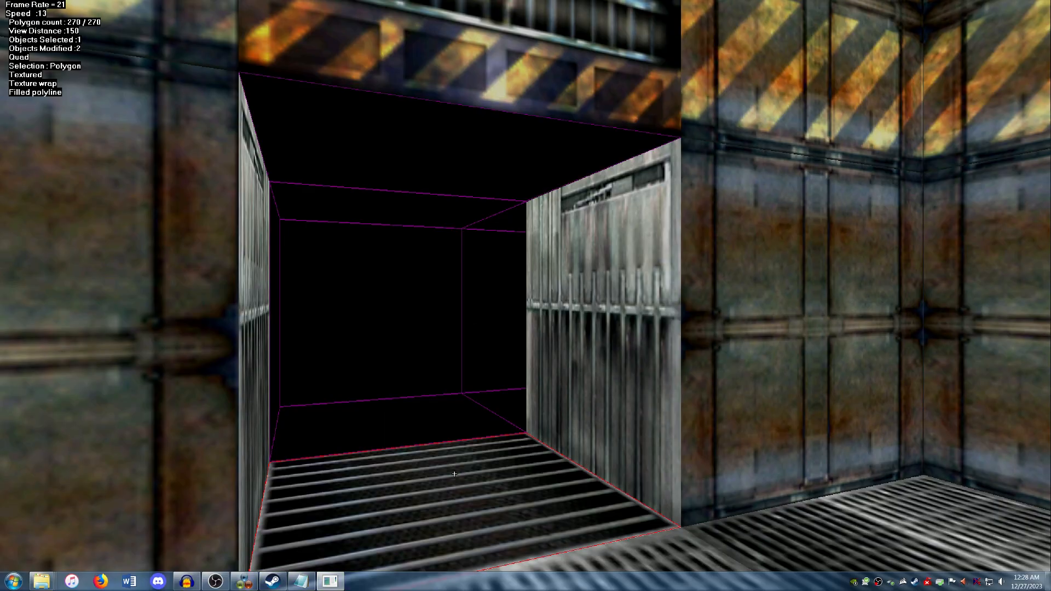
key("f")
left_click(449, 470)
left_click(395, 422)
key("t")
left_click(396, 421)
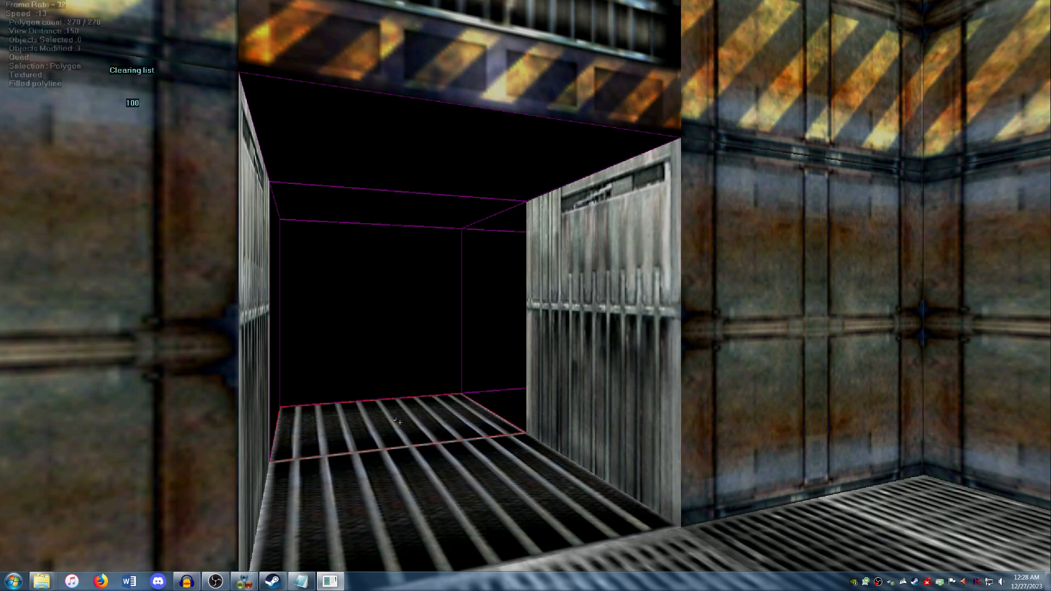
Apply the bar grating to the following floor sections along one branch of the corridor and adjust the direction of their bars
key("Up")
key("Right")
key("Left")
key("Down")
left_click(436, 442)
key("t")
left_click(441, 395)
key("t")
left_click(469, 376)
key("t")
left_click(469, 378)
key("f")
left_click(468, 377)
left_click(466, 405)
key("f")
left_click(467, 406)
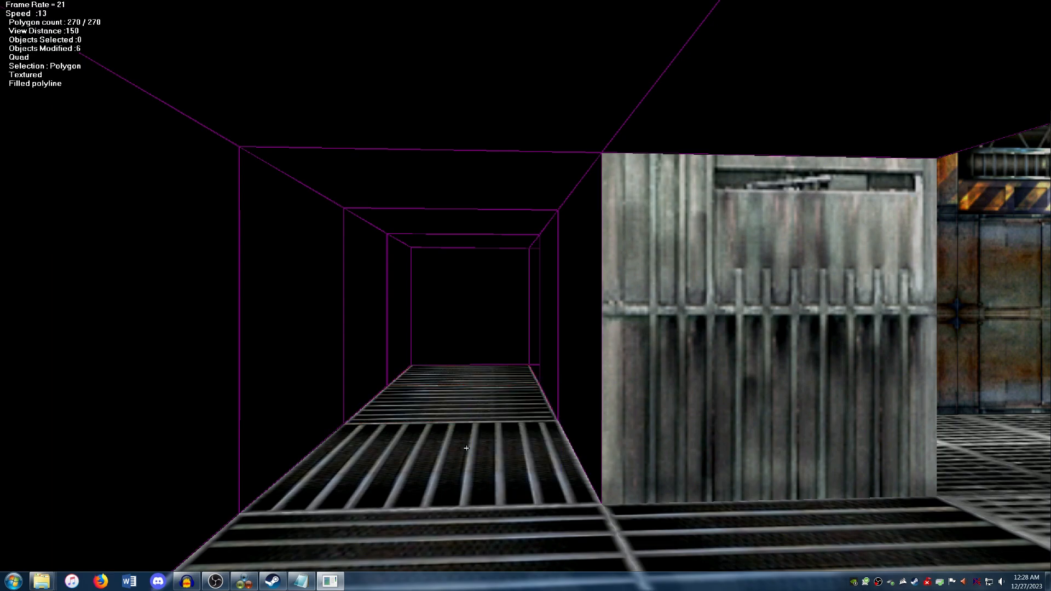
left_click(463, 446)
key("f")
left_click(464, 446)
Texture the floor sections leading to the staircase with the bar grating, with the bars running along the corridor
key("Up")
key("Right")
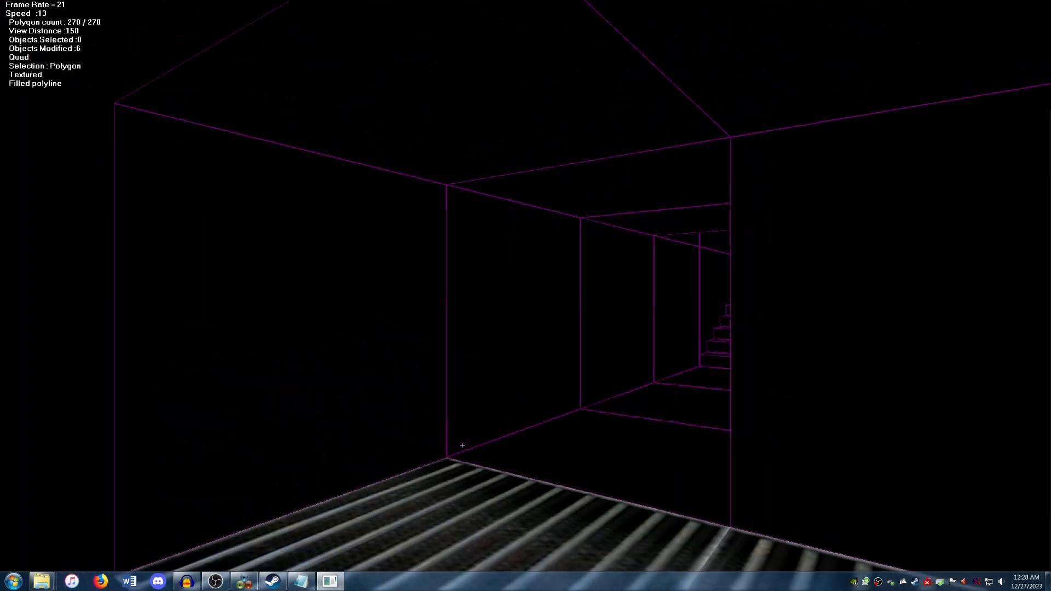
key("Right")
left_click(454, 467)
key("t")
key("f")
right_click(460, 474)
left_click(460, 475)
left_click(447, 409)
key("t")
right_click(447, 410)
left_click(450, 412)
left_click(452, 378)
key("t")
right_click(453, 378)
left_click(454, 381)
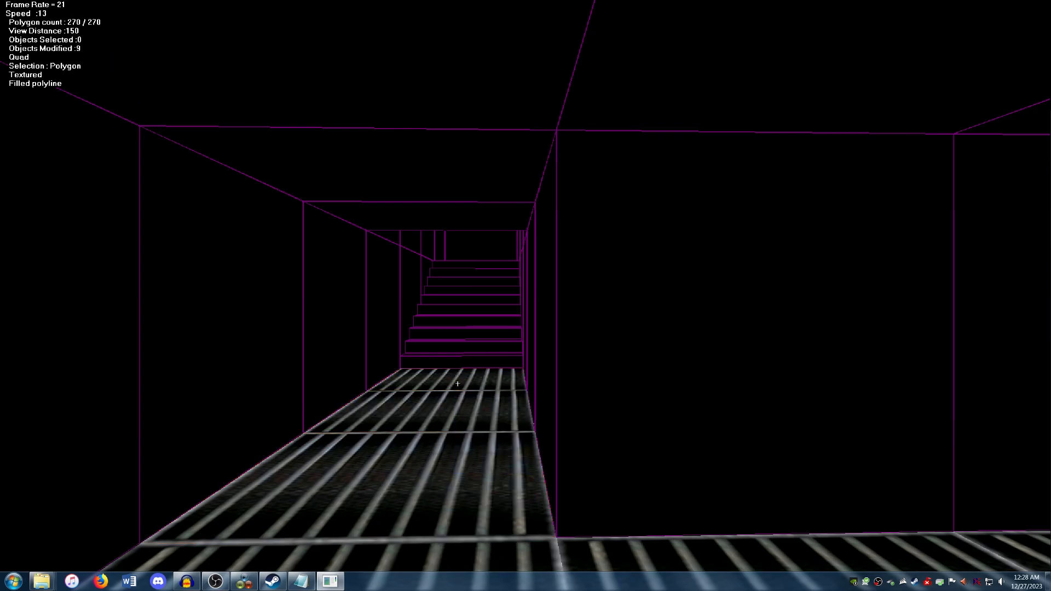
Texture the corridor walls on both sides of the room entrance with the plain ribbed metal texture, with the ribs running horizontally
key("Down")
key("Right")
left_click(731, 341)
right_click(732, 340)
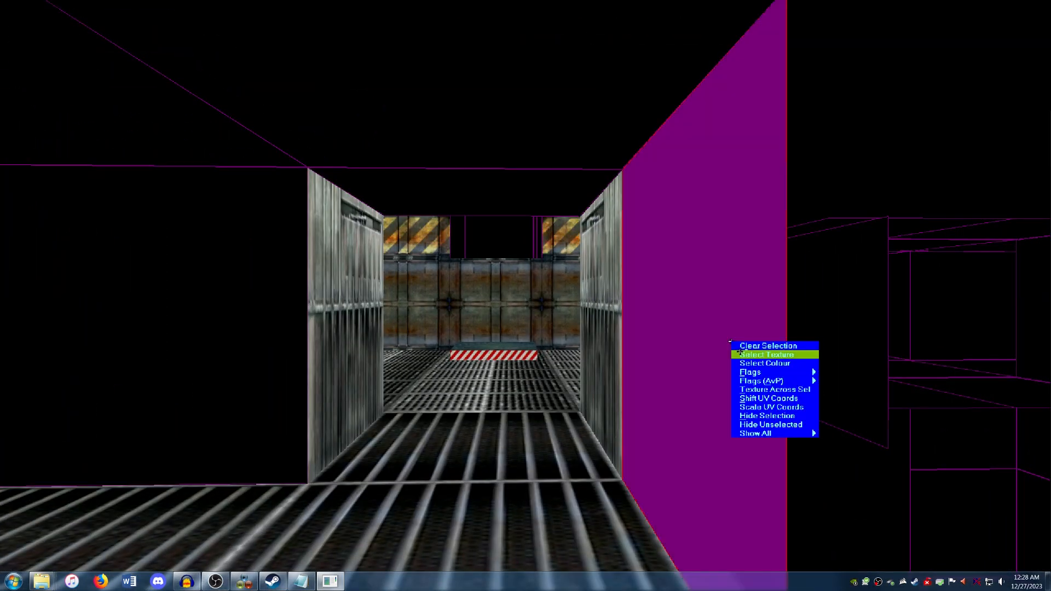
left_click(747, 354)
left_click(235, 47)
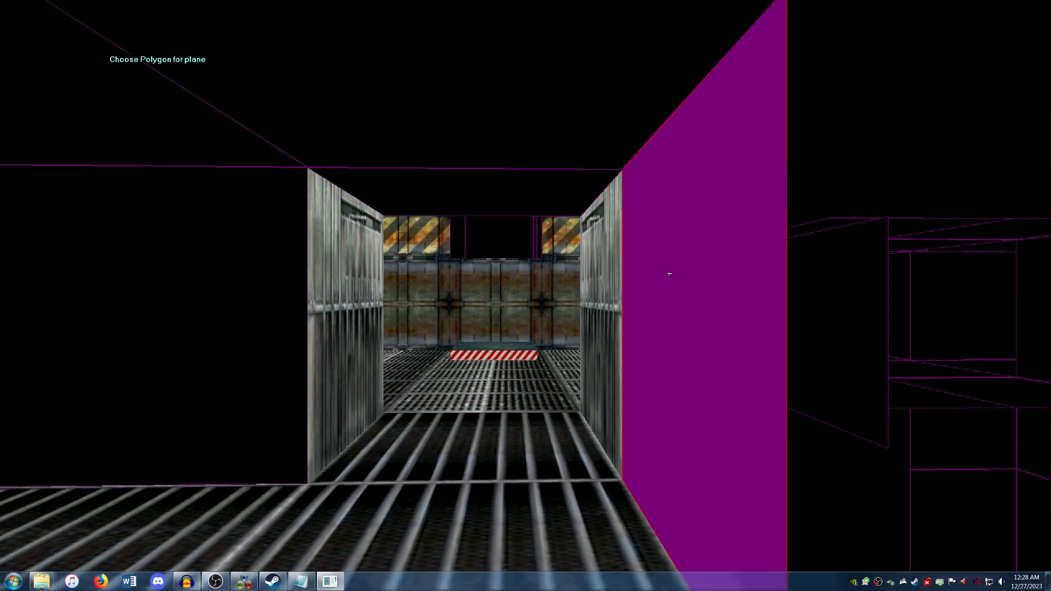
left_click(668, 272)
right_click(667, 274)
left_click(669, 279)
left_click(230, 302)
left_click(223, 307)
Apply the horizontal ribbed metal texture to the next wall section along the corridor
key("Down")
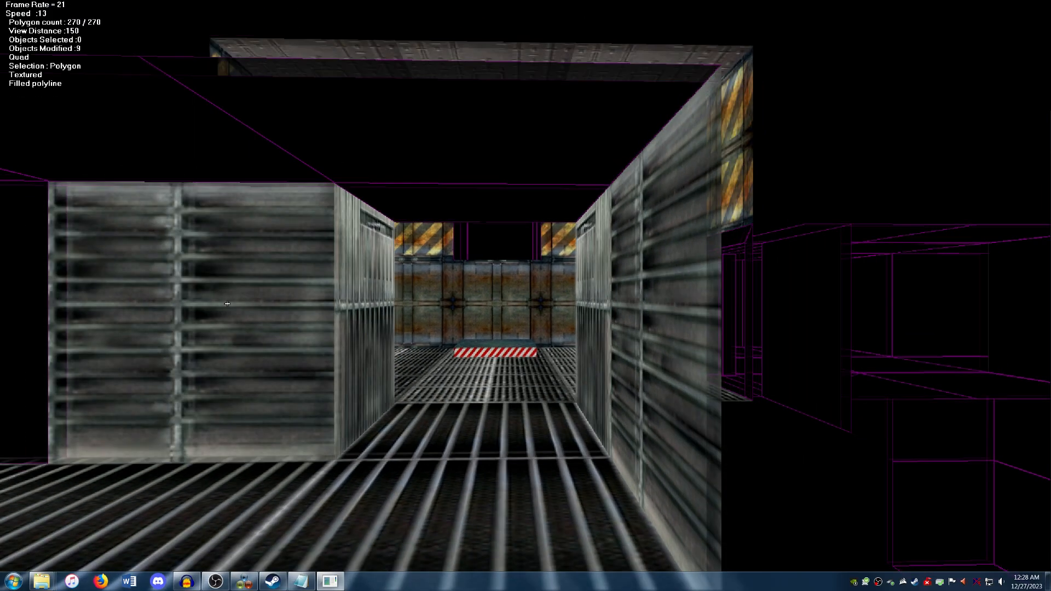
key("Left")
left_click(537, 298)
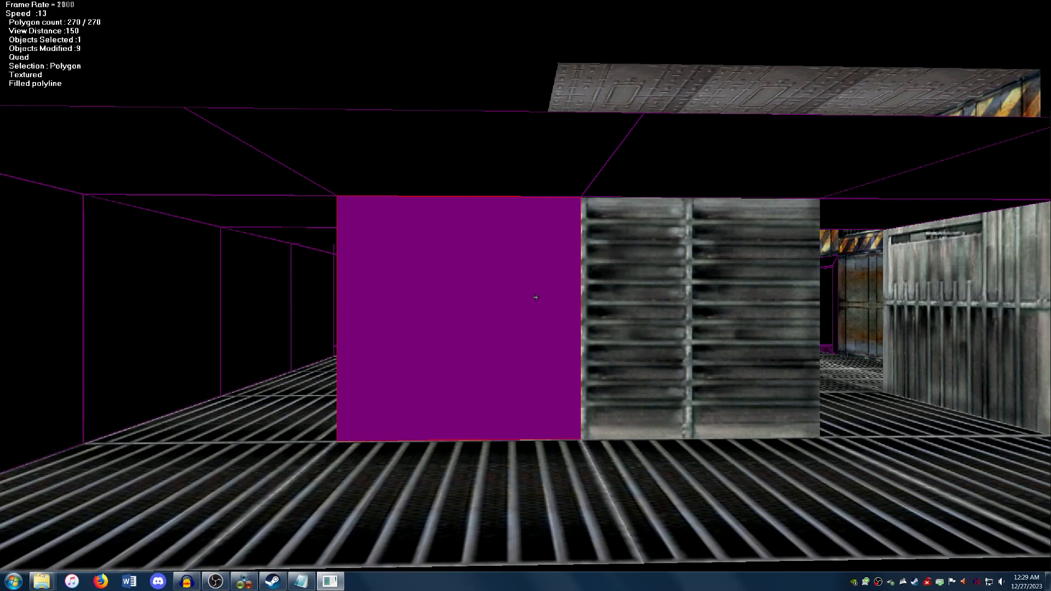
key("t")
left_click(486, 298)
right_click(486, 298)
left_click(489, 300)
key("Left")
key("Down")
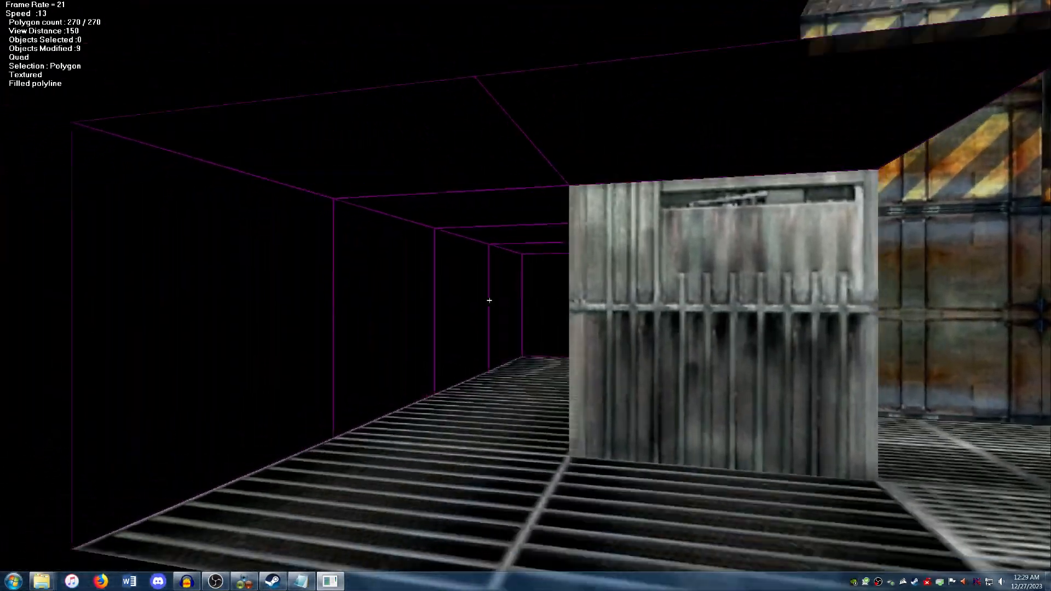
Apply the horizontal ribbed metal texture to the four untextured sections of the long corridor side wall
key("Left")
left_click(298, 335)
key("t")
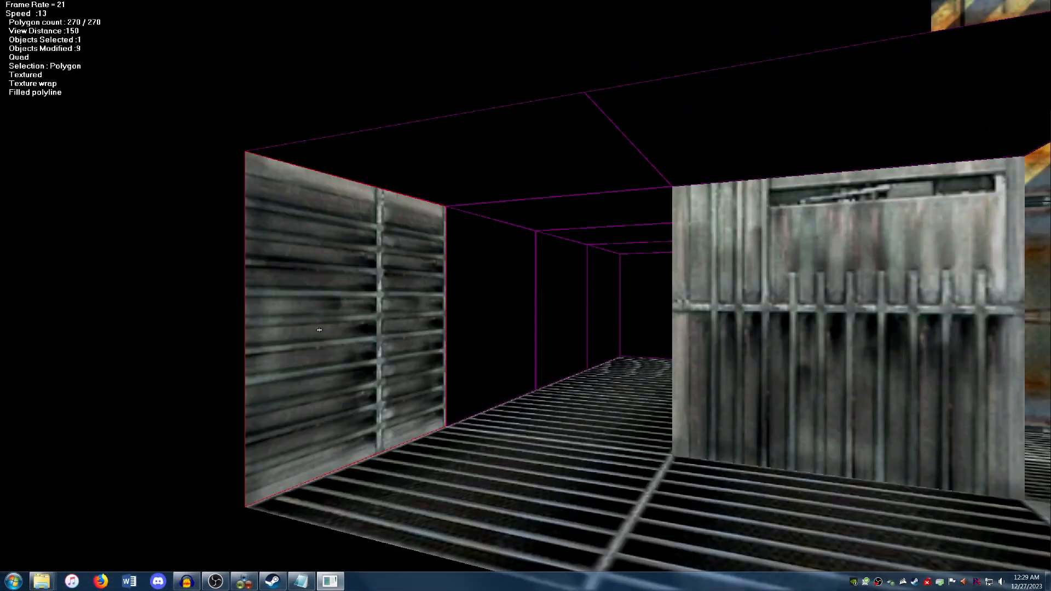
left_click(520, 312)
key("t")
right_click(521, 313)
left_click(524, 315)
left_click(554, 302)
key("t")
right_click(554, 303)
left_click(557, 306)
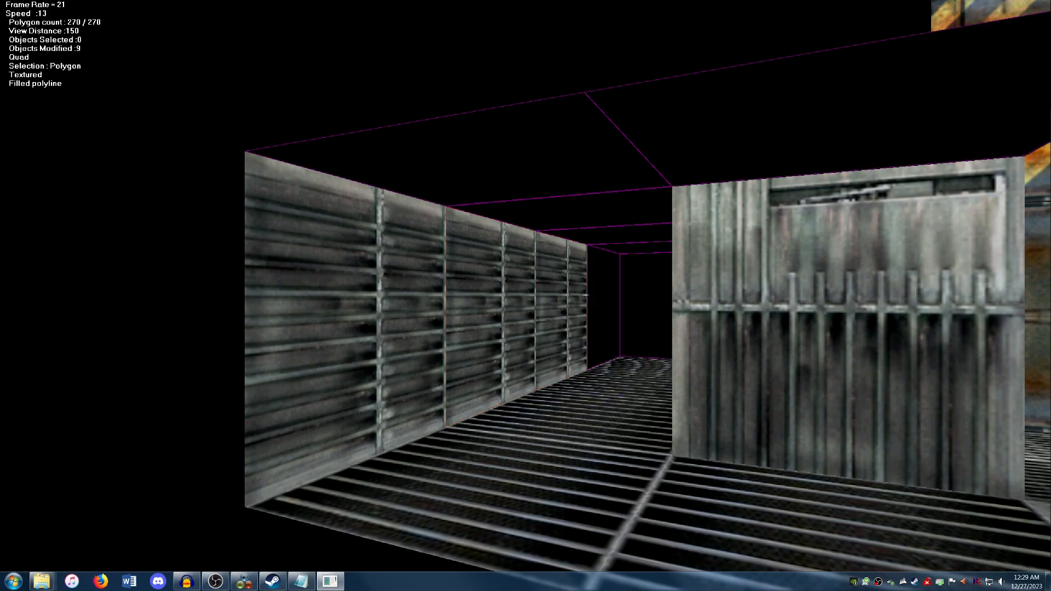
left_click(601, 308)
key("t")
Retexture the four sections of the long corridor side wall with the pipe panel texture, with the pipes running horizontally
key("Up")
key("Up")
key("Right")
key("Down")
right_click(320, 334)
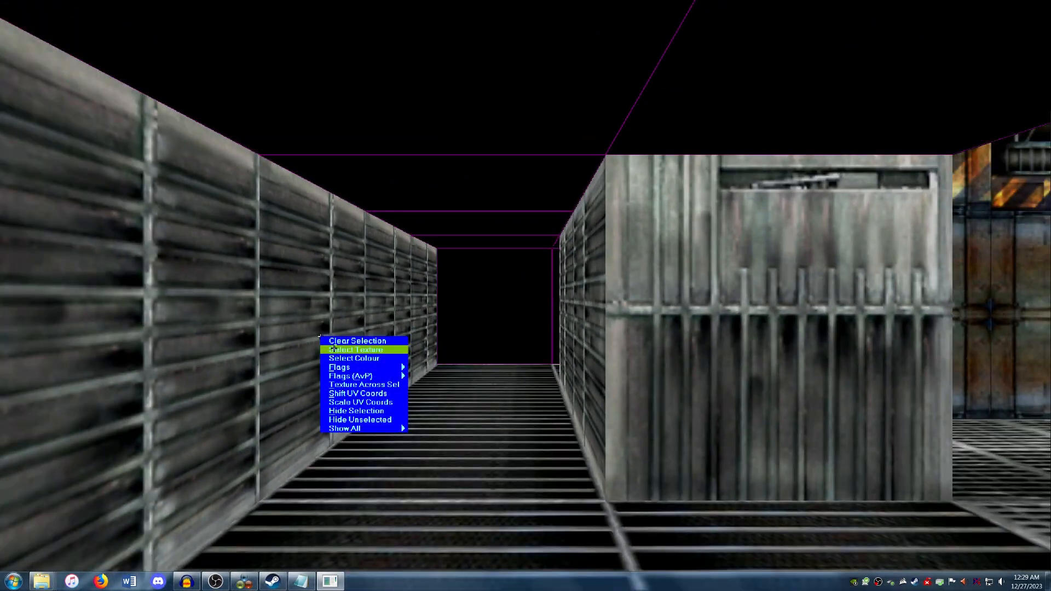
left_click(325, 348)
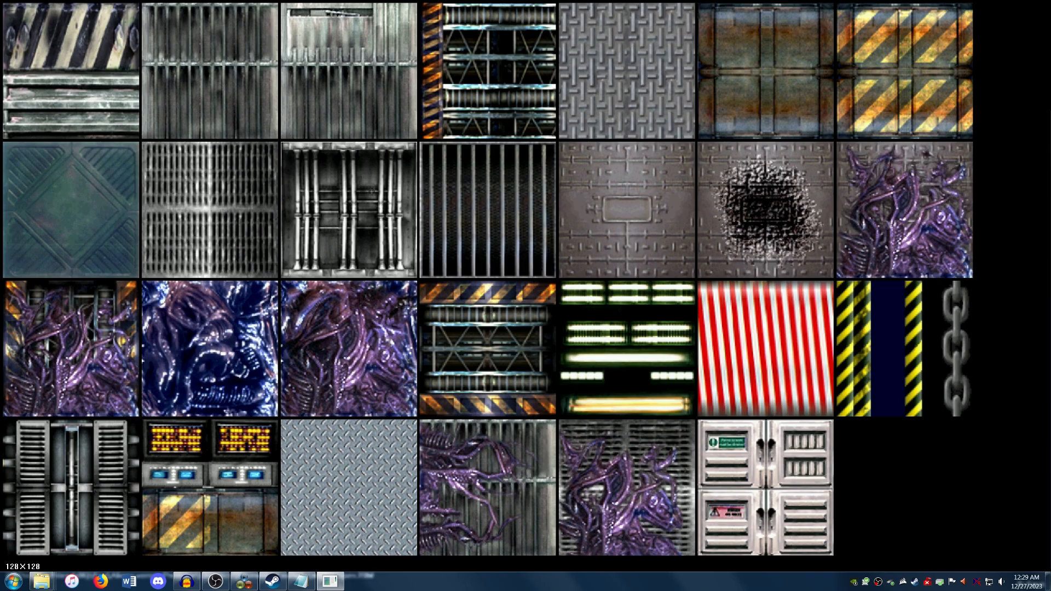
left_click(350, 212)
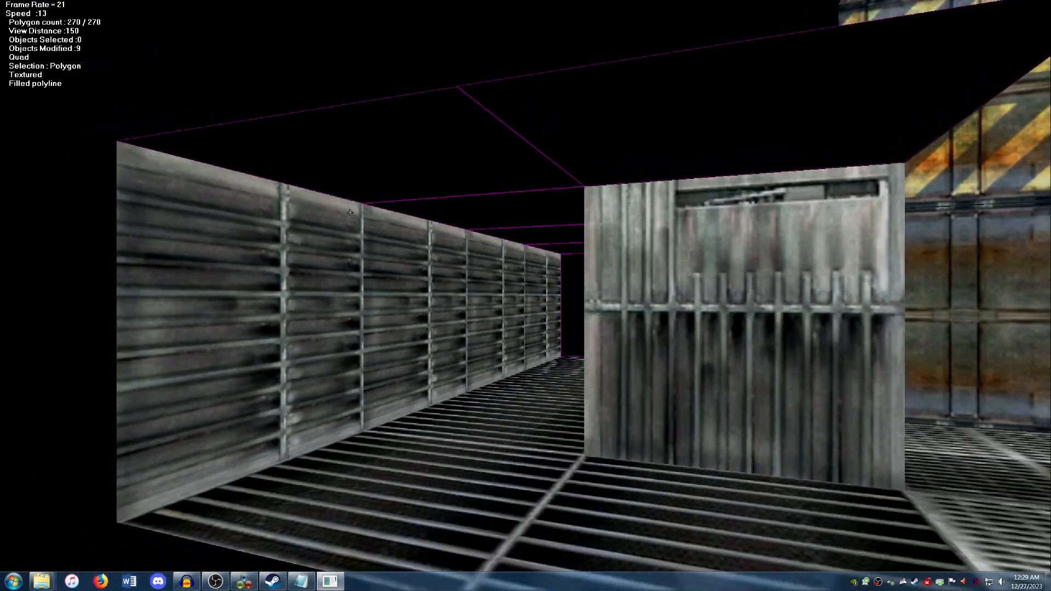
key("t")
left_click(410, 278)
key("t")
left_click(504, 284)
key("t")
left_click(541, 286)
key("t")
Texture the wall at the end of the corridor with the ribbed metal texture, with the ribs running horizontally
key("Up")
key("Right")
left_click(486, 283)
right_click(486, 283)
left_click(514, 296)
left_click(777, 352)
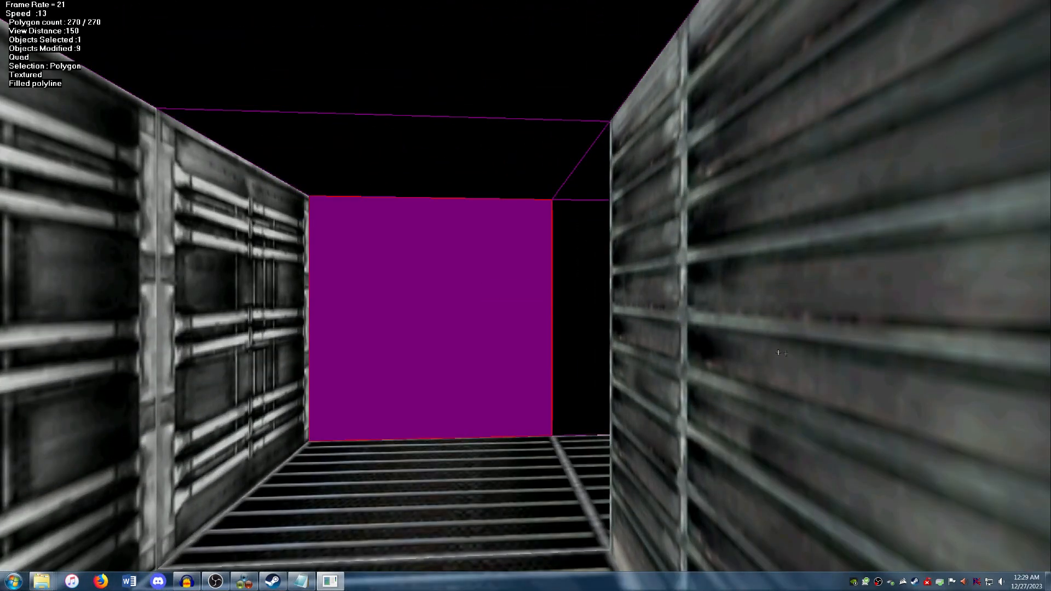
key("t")
right_click(584, 309)
left_click(589, 310)
key("t")
key("Right")
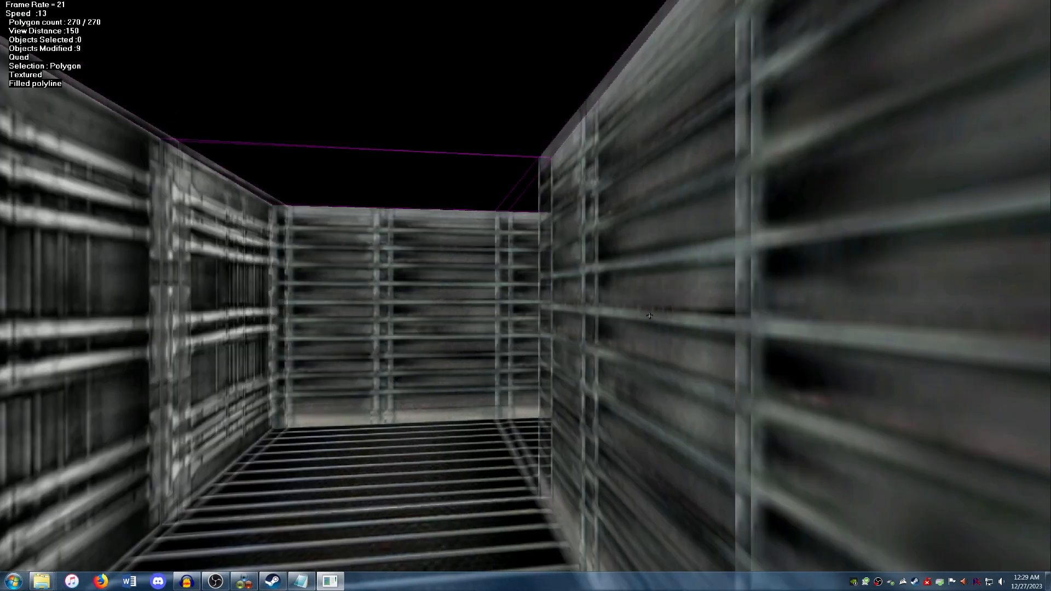
Apply the horizontal ribbed metal texture to the wall sections around the corner from the corridor's end wall
key("Left")
left_click(488, 315)
key("t")
left_click(554, 290)
key("t")
key("Up")
left_click(569, 285)
key("t")
Continue the horizontal ribbed metal texture along the wall sections running towards the staircase
left_click(772, 307)
key("t")
right_click(826, 285)
left_click(854, 351)
left_click(722, 270)
key("t")
right_click(746, 271)
left_click(772, 338)
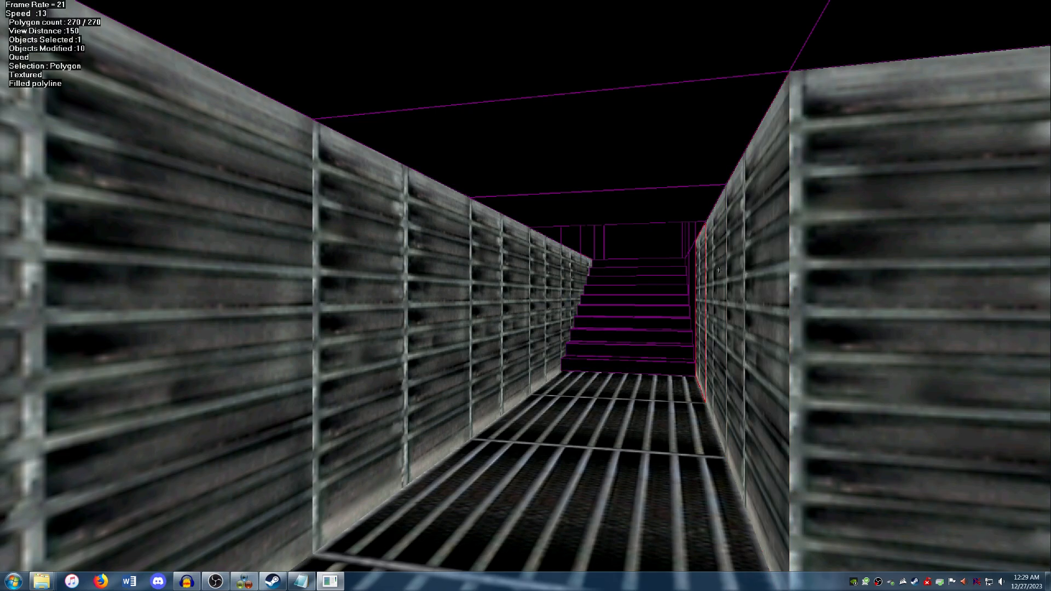
Texture the remaining wall sections opposite and beside the staircase with the horizontal ribbed metal texture
key("Down")
key("Right")
key("Up")
left_click(453, 288)
key("t")
left_click(353, 262)
key("t")
key("r")
key("Down")
key("Left")
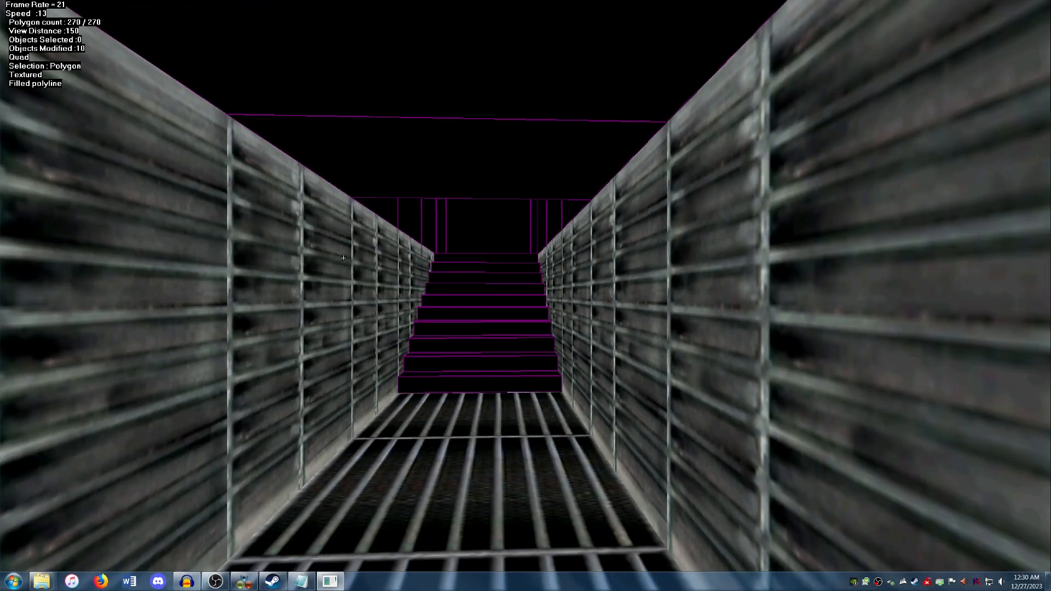
Apply the light panel texture to the lowest stair riser and rotate it so the light strips run horizontally
key("Up")
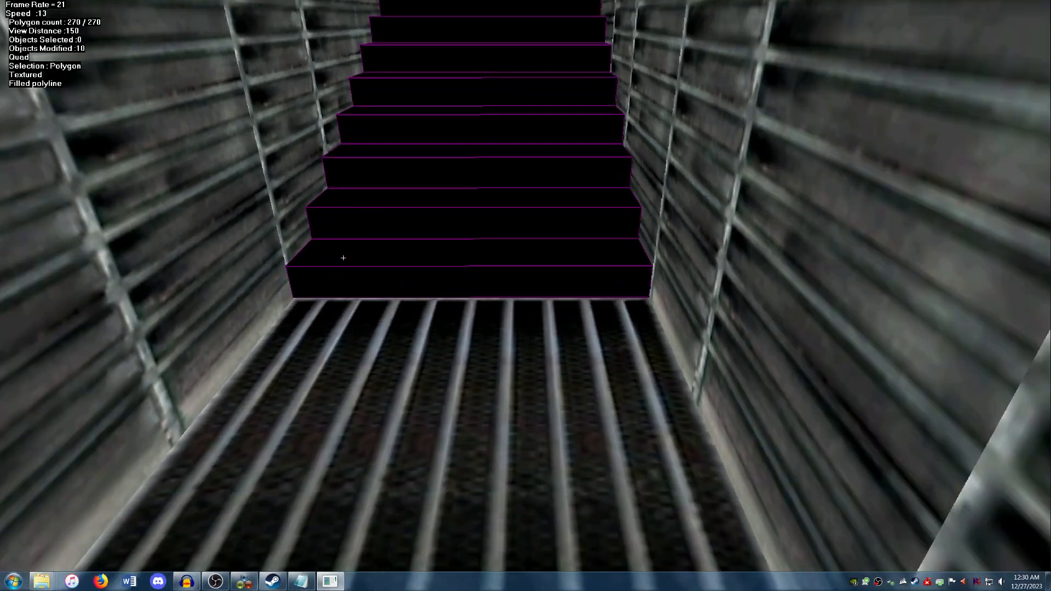
key("Up")
left_click(421, 281)
key("Down")
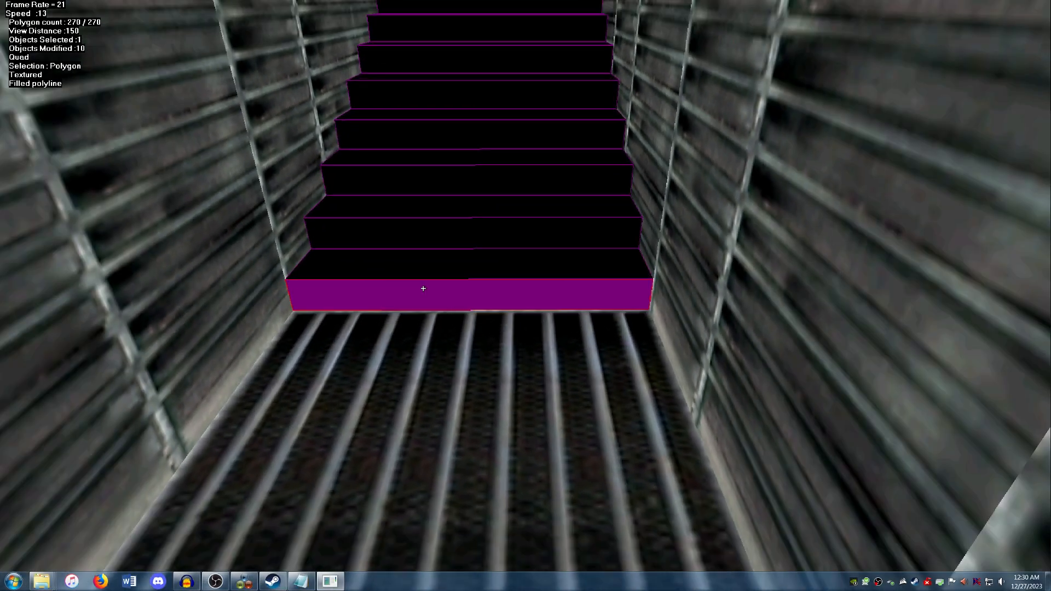
key("Up")
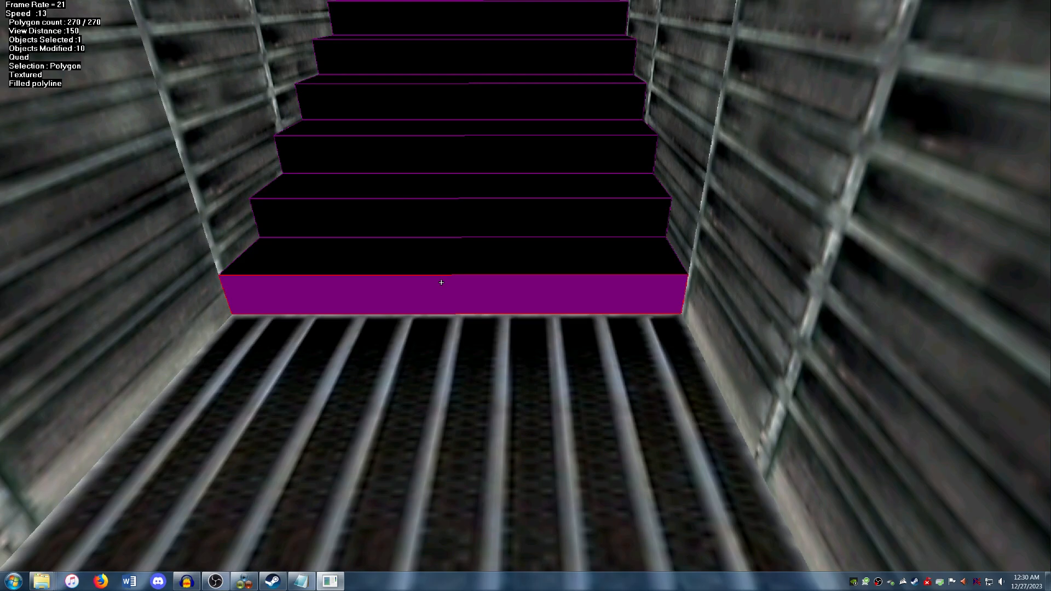
right_click(441, 283)
left_click(448, 290)
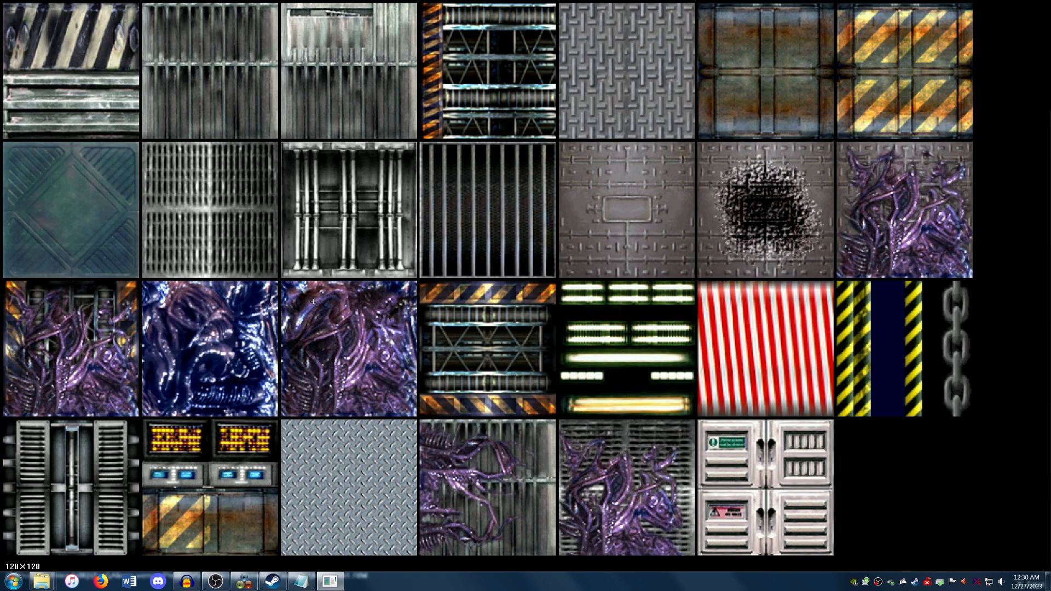
left_click(625, 330)
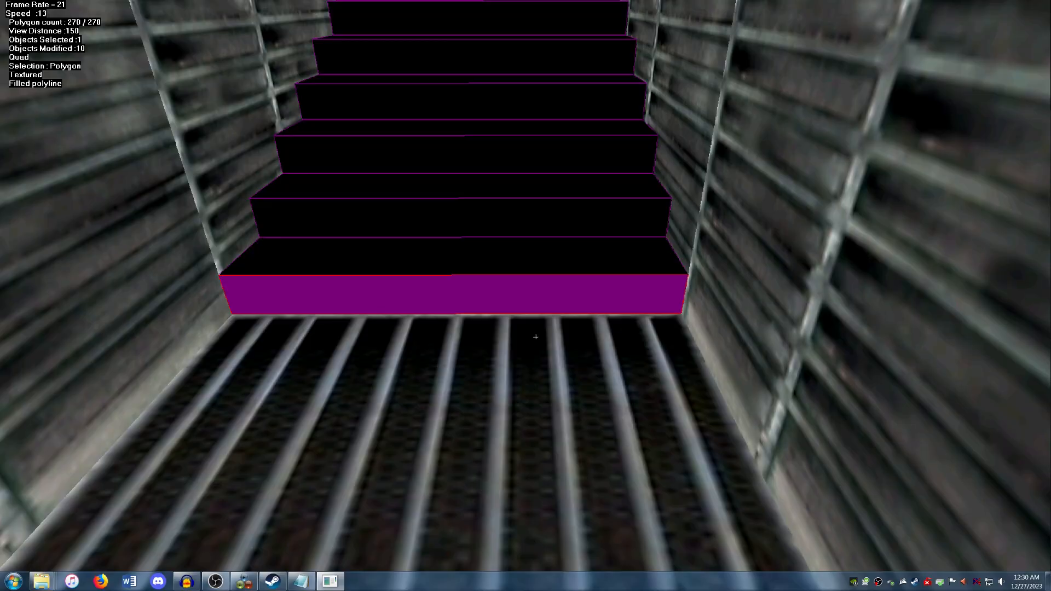
key("t")
key("y")
key("e")
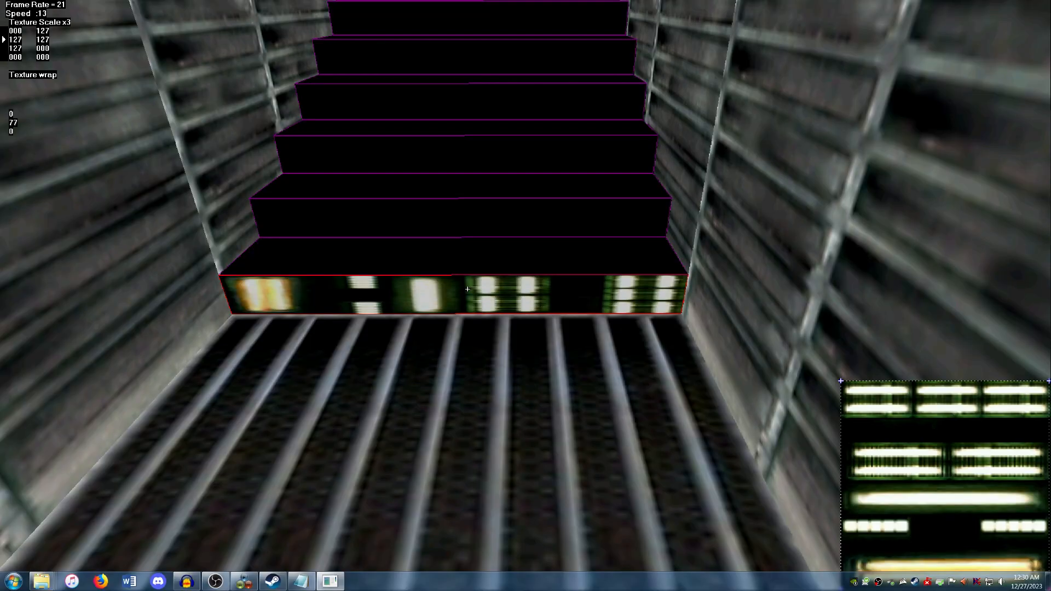
key("r")
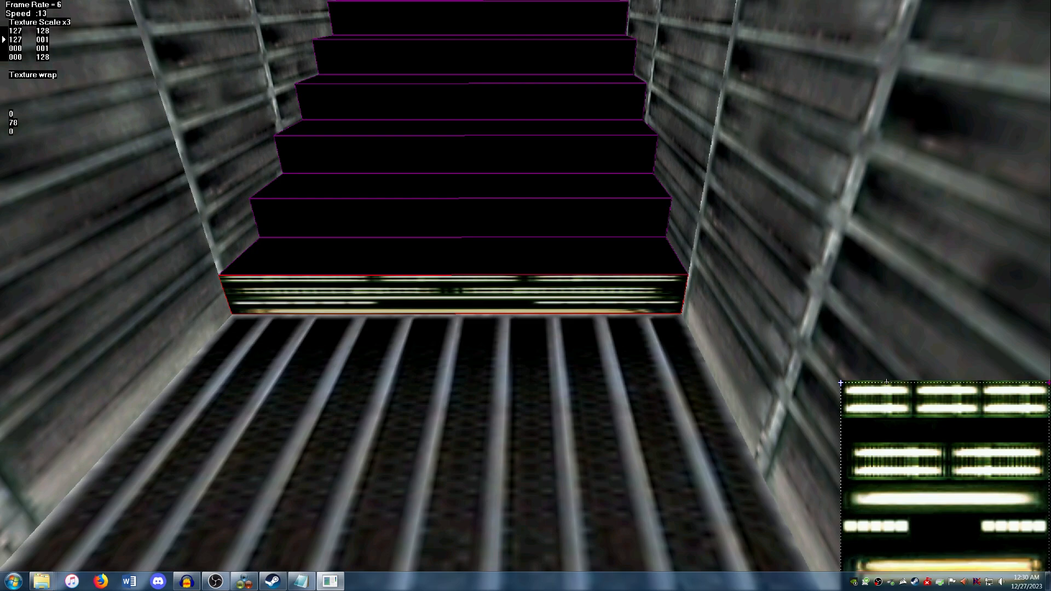
Crop the lowest riser's texture area to the single long white light strip, between vertical texture coordinates 65 and 79
left_click_drag(887, 387, 884, 479)
left_click_drag(896, 516, 885, 431)
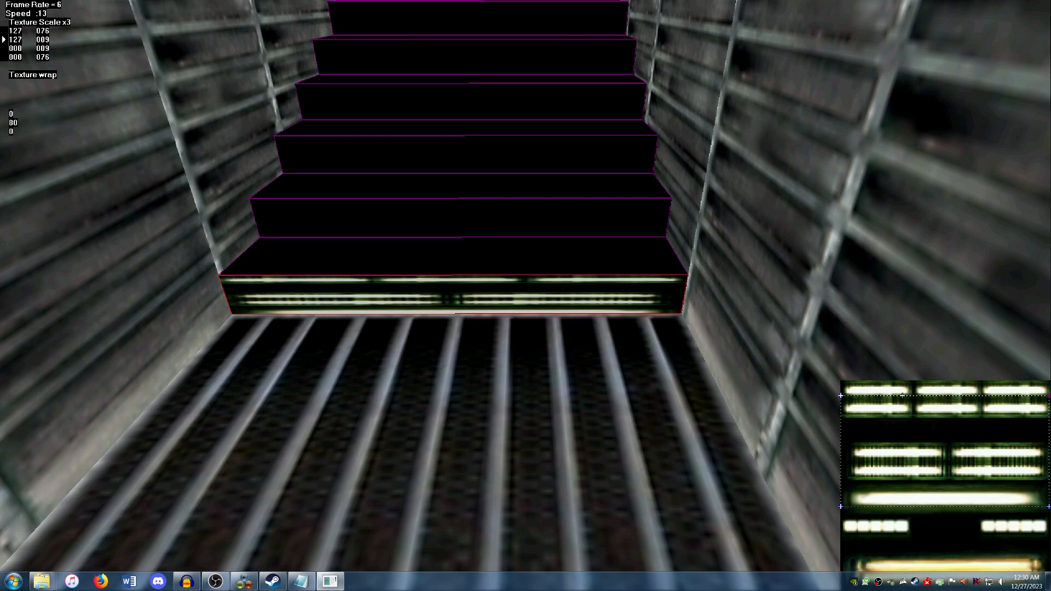
left_click_drag(902, 398, 898, 493)
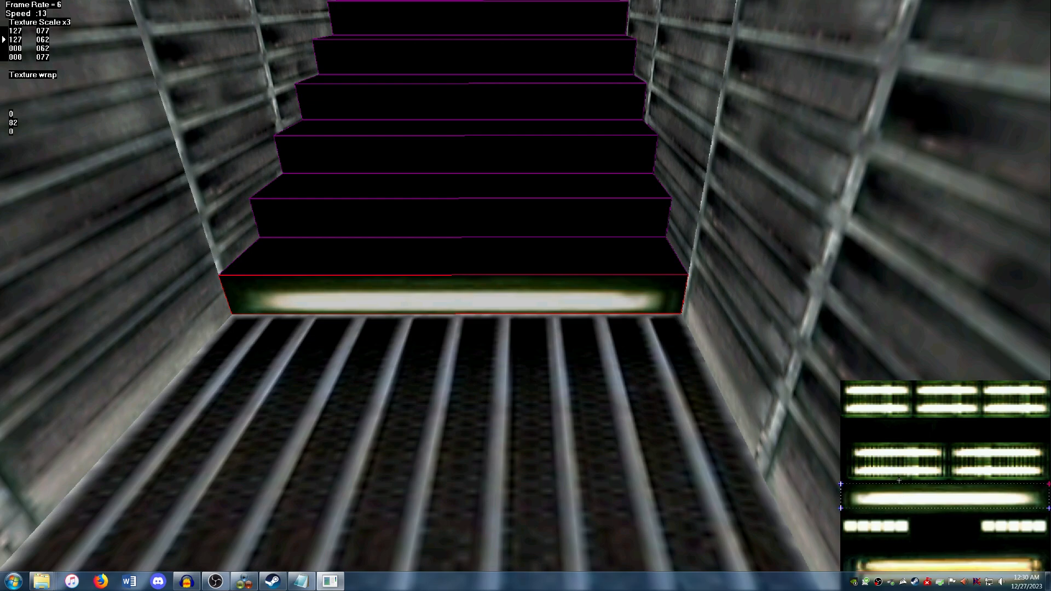
left_click_drag(900, 483, 899, 486)
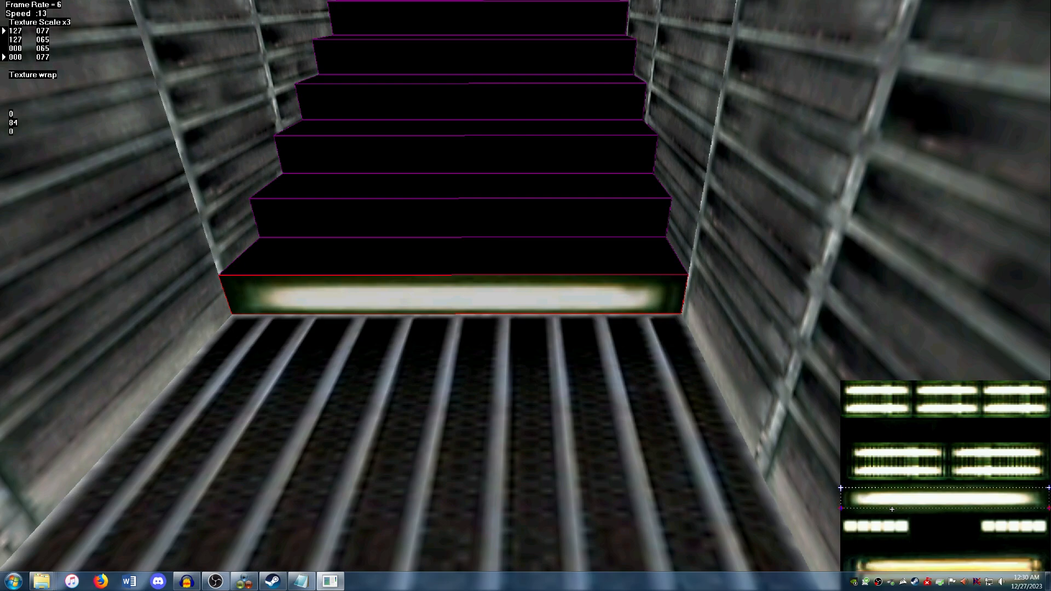
left_click_drag(893, 510, 893, 511)
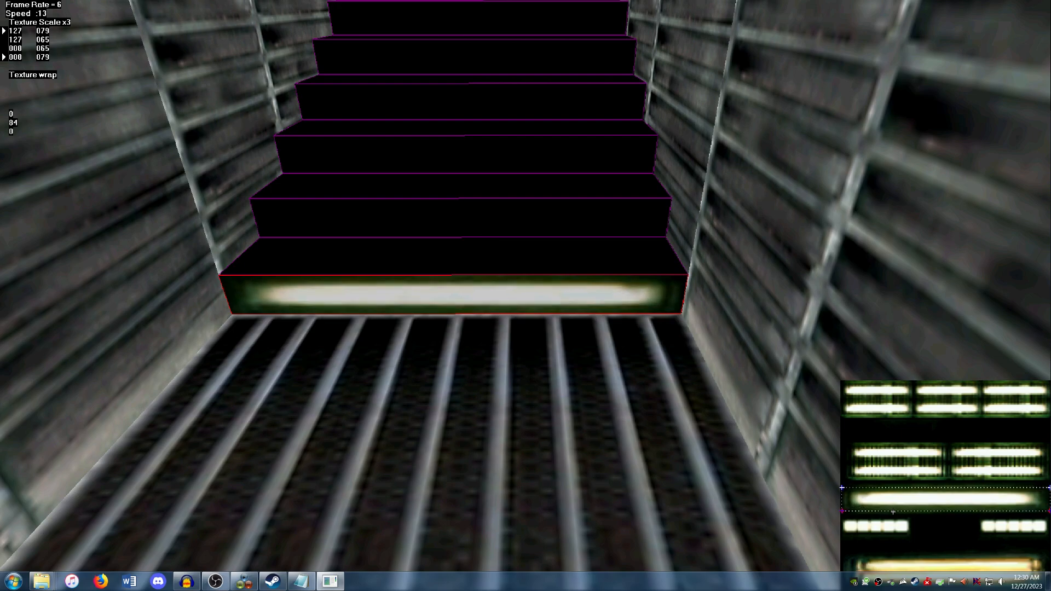
key("Escape")
Paste the cropped light strip texture onto the next four stair risers
left_click(449, 220)
key("ctrl+v")
key("Escape")
left_click(453, 158)
key("ctrl+v")
key("Escape")
left_click(471, 101)
key("ctrl+v")
key("Escape")
left_click(474, 55)
key("ctrl+v")
key("Escape")
Paste the light strip texture onto the sixth stair riser and save the level
left_click(498, 29)
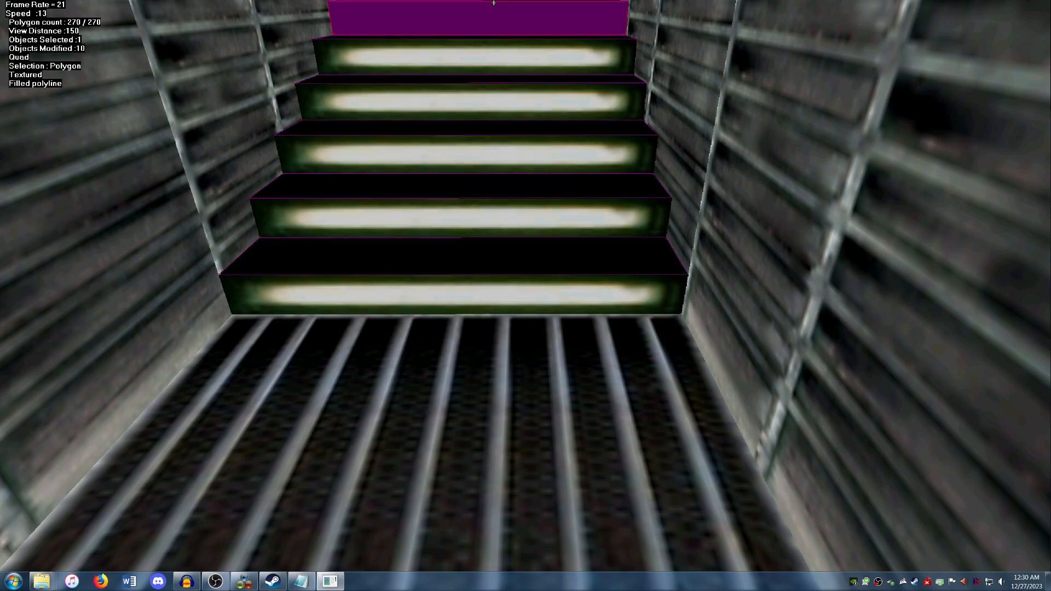
left_click(497, 51)
key("Page_Up")
key("Up")
left_click(512, 253)
key("ctrl+v")
key("Escape")
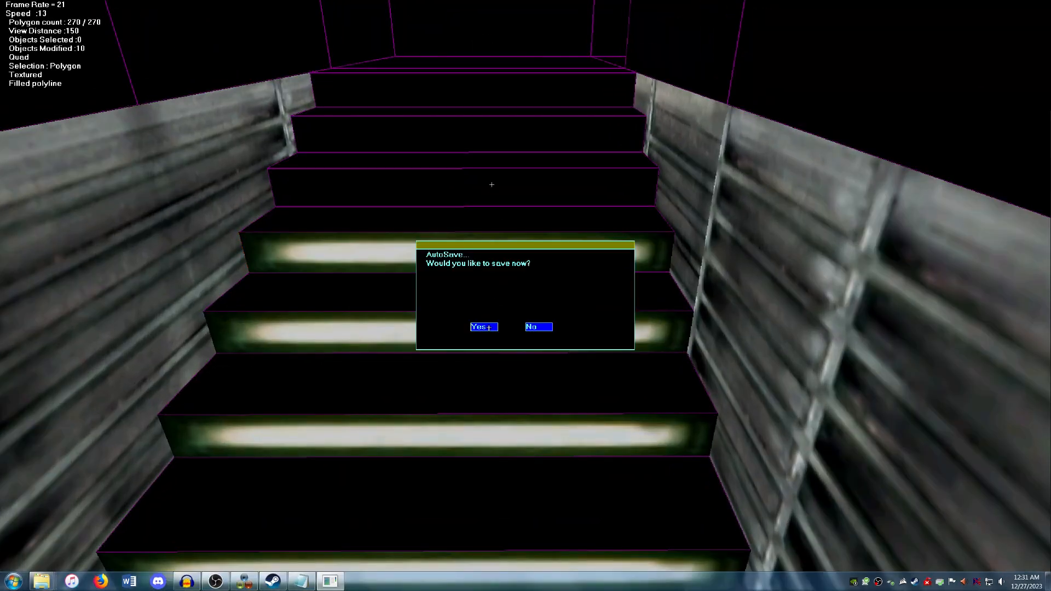
left_click(486, 326)
Paste the light strip texture onto the remaining risers up to the top of the staircase
left_click(490, 190)
key("ctrl+v")
left_click(511, 135)
key("u")
left_click(511, 190)
left_click(512, 180)
left_click(520, 98)
key("u")
left_click(520, 134)
left_click(524, 133)
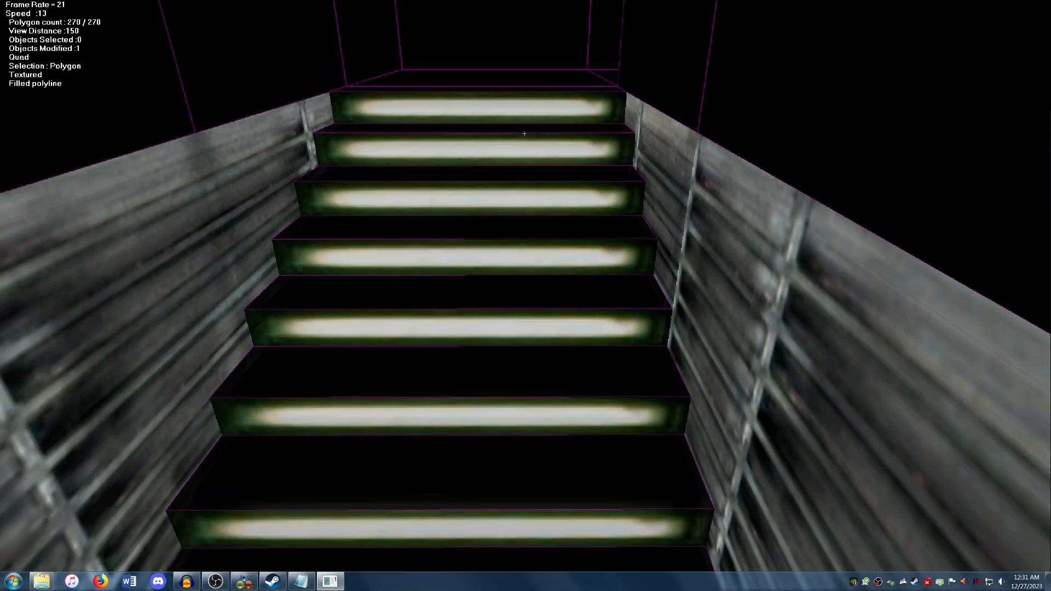
Apply the fine diamond plate texture to the lowest stair tread and set it to tile
key("Down")
key("Page_Down")
right_click(484, 338)
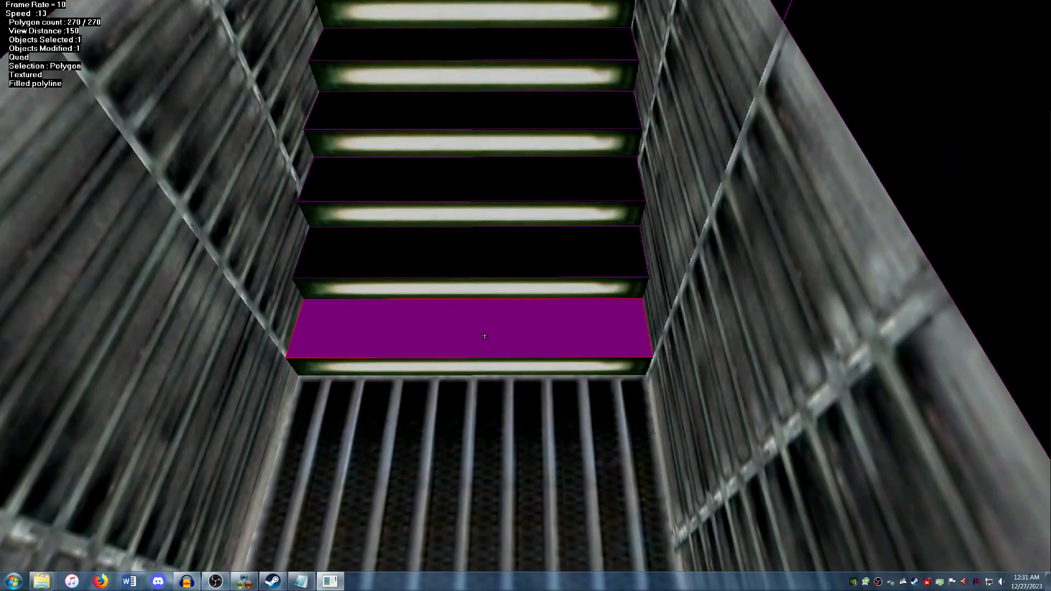
left_click(492, 348)
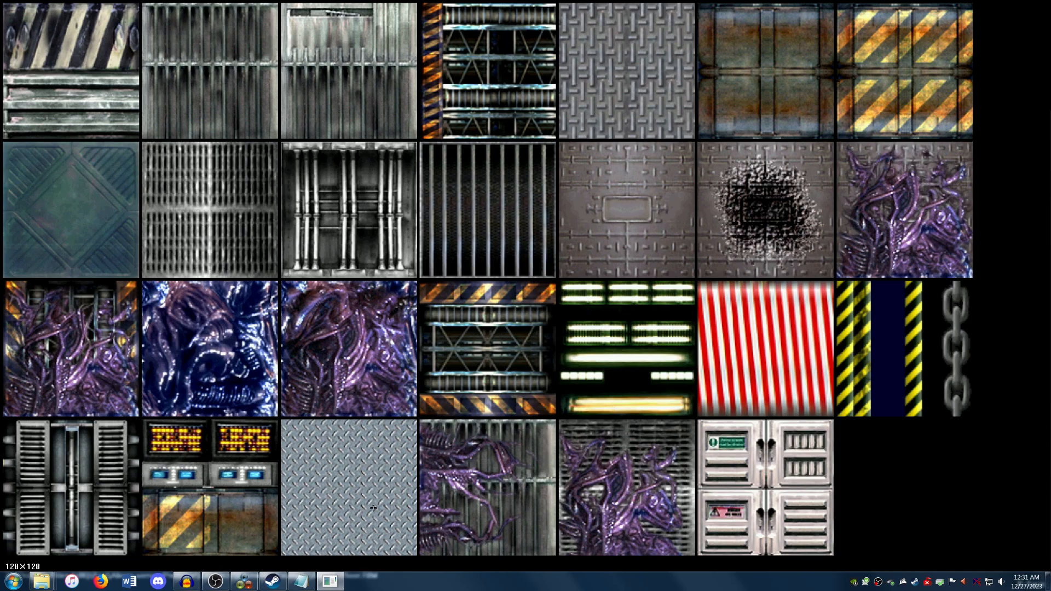
left_click(385, 473)
key("w")
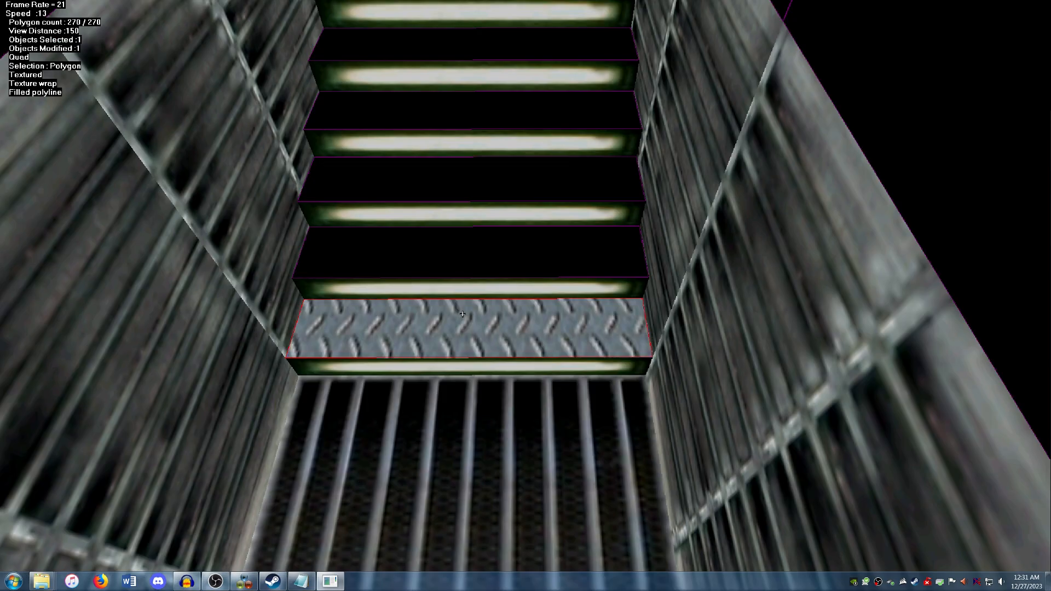
key("t")
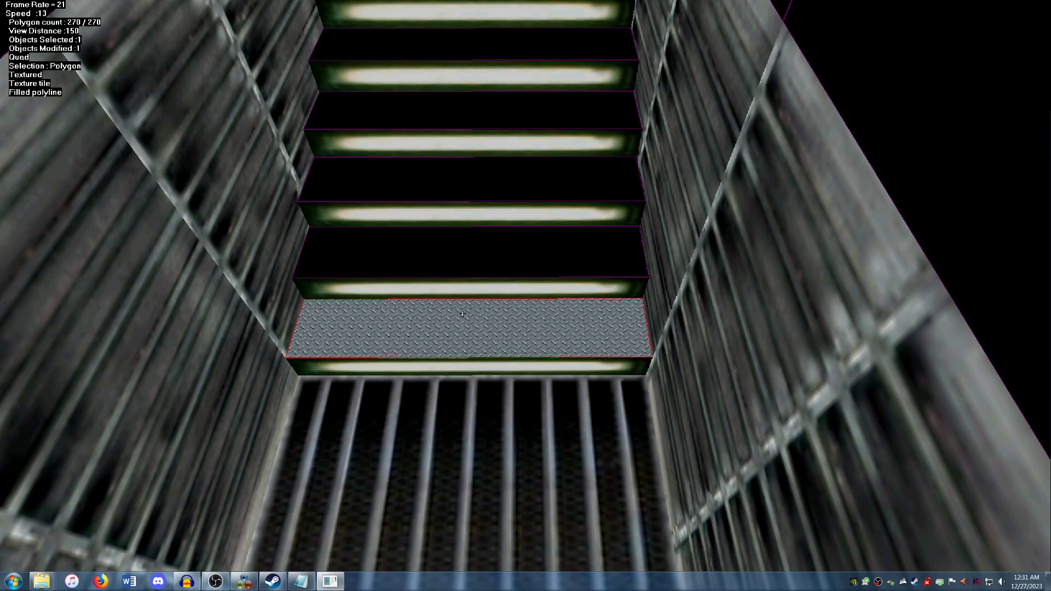
Try wrapping the diamond plate texture across the lowest stair tread instead of tiling it, and inspect its texture coordinates
key("Down")
key("Up")
key("Page_Down")
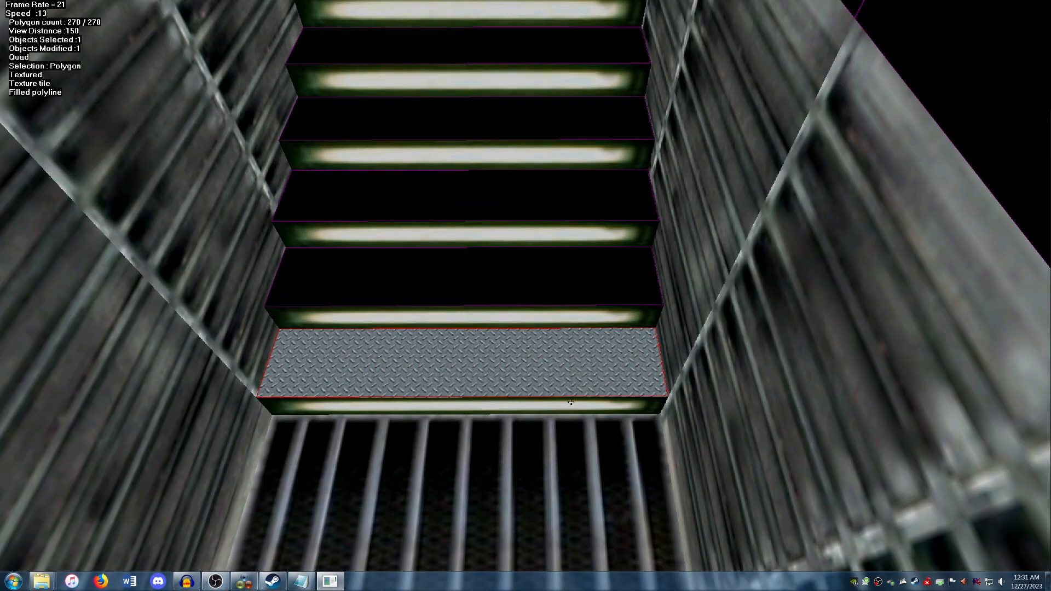
key("w")
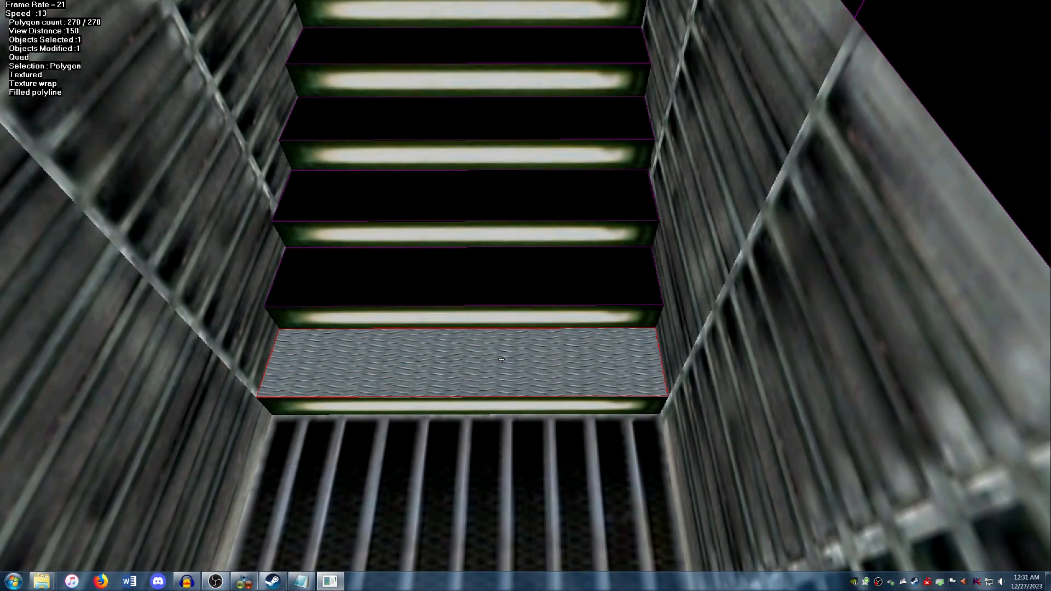
key("Up")
key("Down")
key("t")
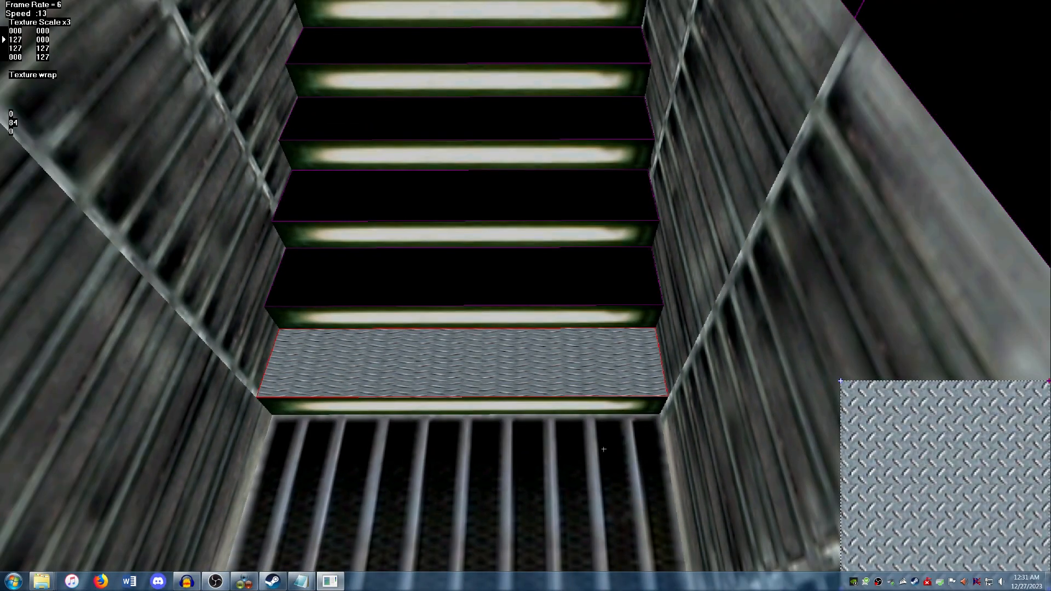
key("Escape")
key("Up")
key("Page_Down")
key("Down")
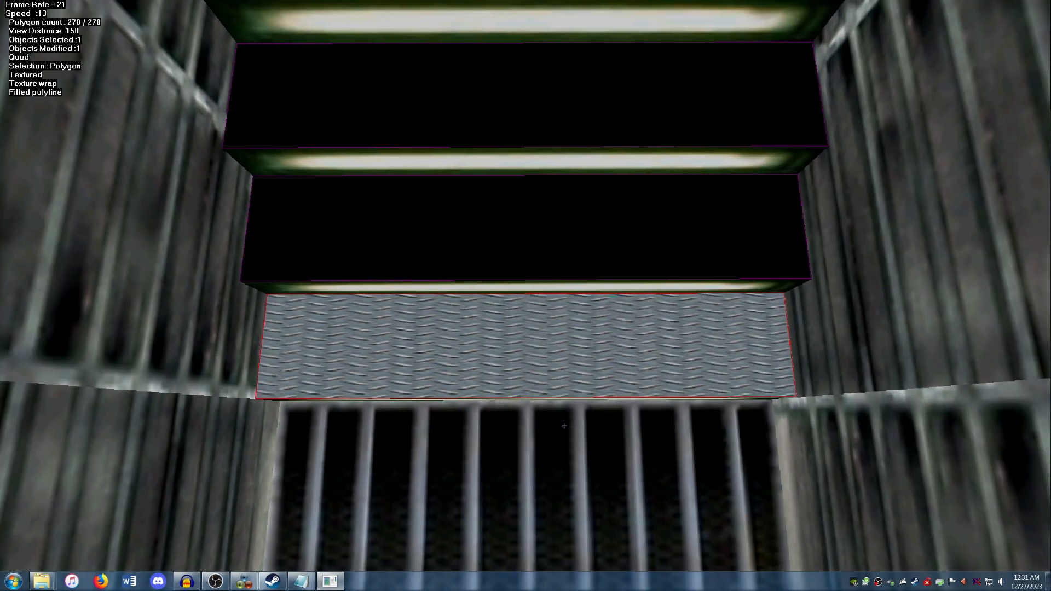
key("Right")
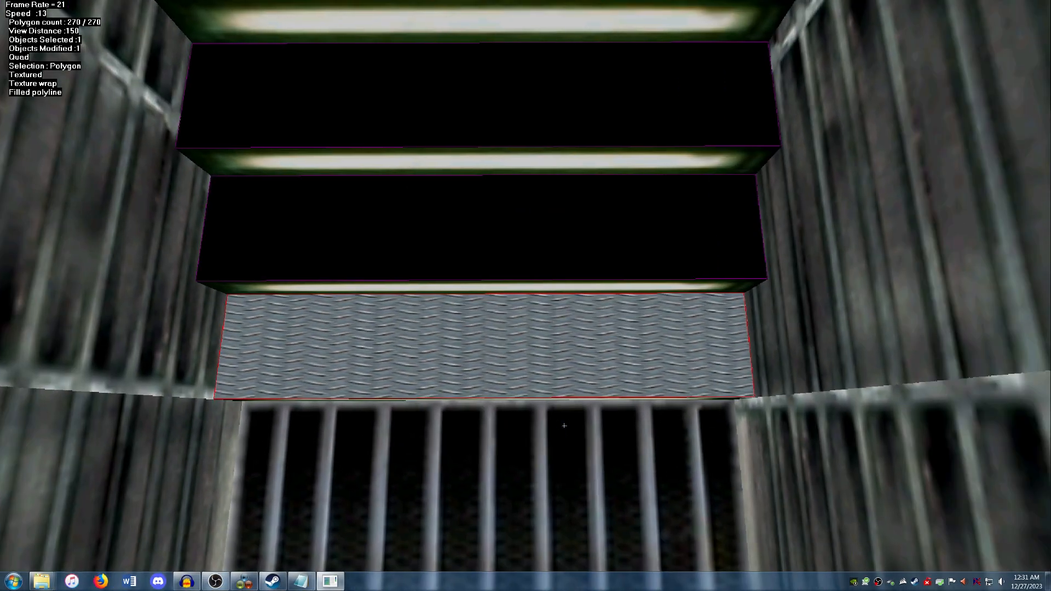
Restore the undistorted diamond plate pattern on the lowest stair tread and clear the selection
key("t")
left_click(492, 337)
right_click(492, 337)
left_click(502, 344)
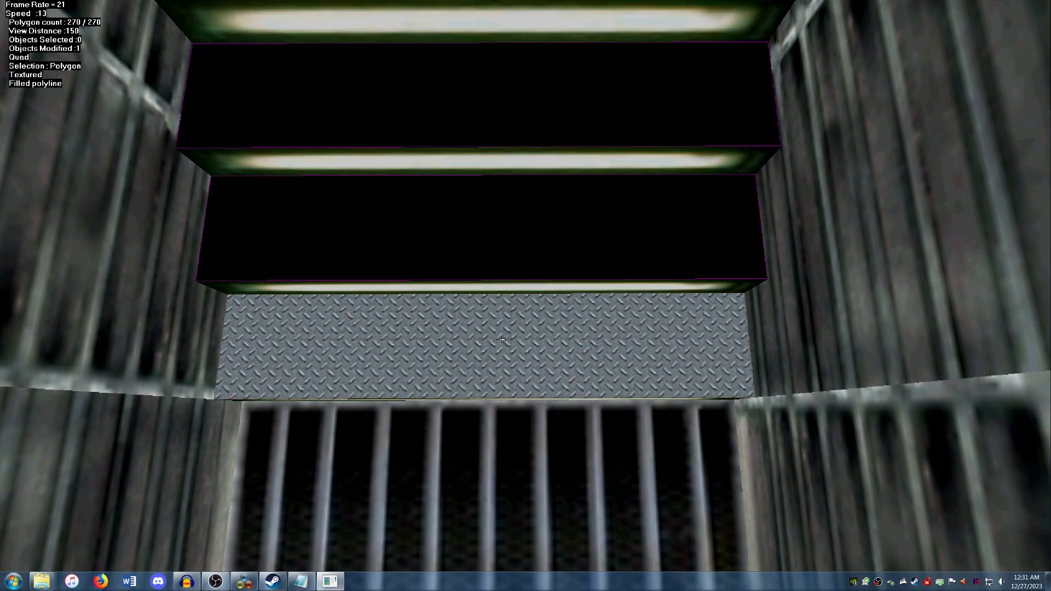
Apply the fine diamond plate texture to the second, third and fourth stair treads from the bottom
key("Down")
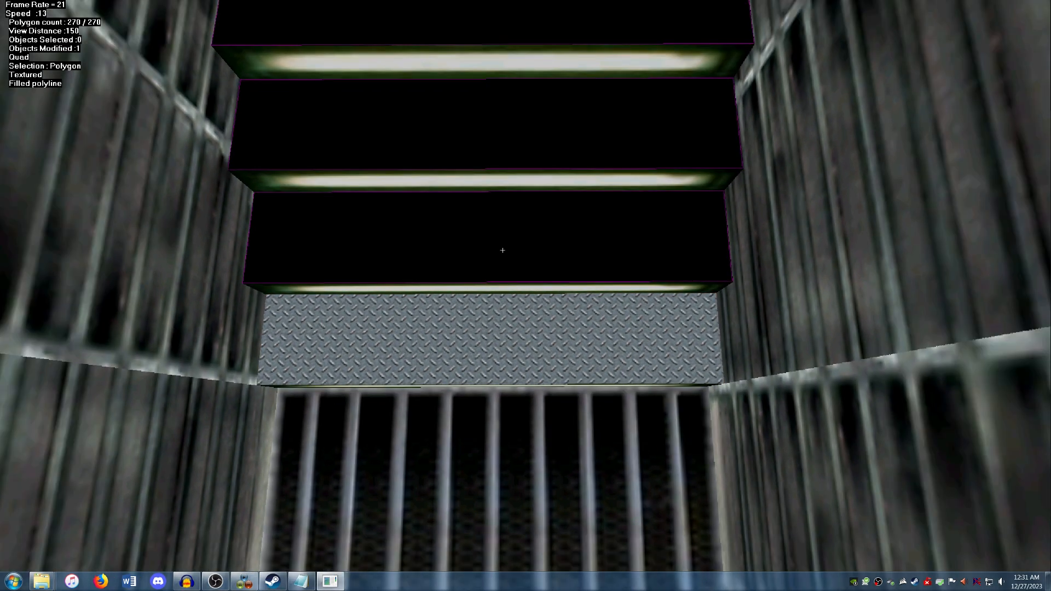
left_click(502, 250)
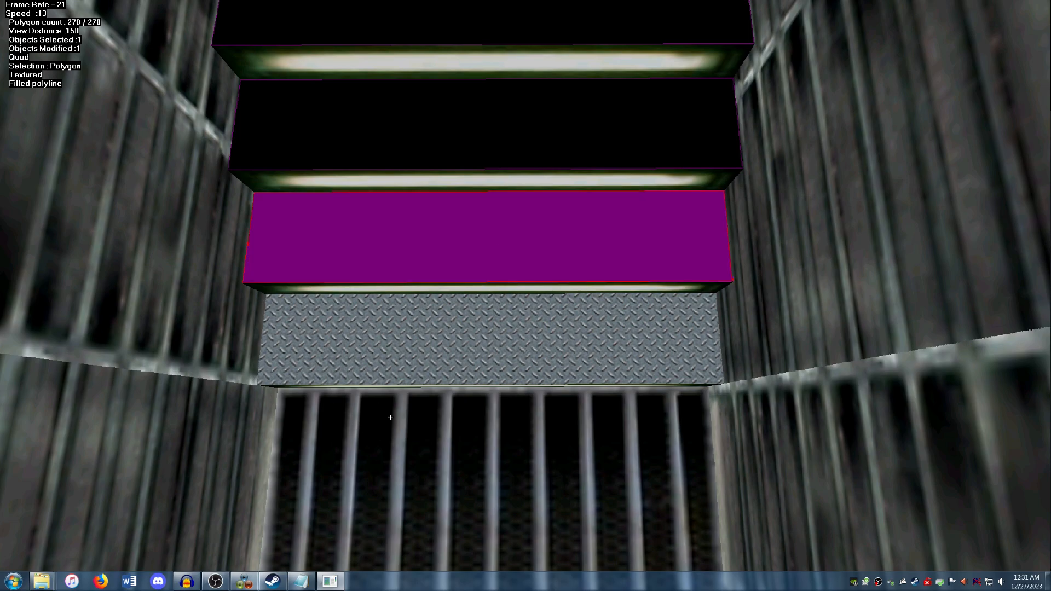
key("t")
right_click(483, 221)
left_click(488, 226)
key("Down")
left_click(499, 139)
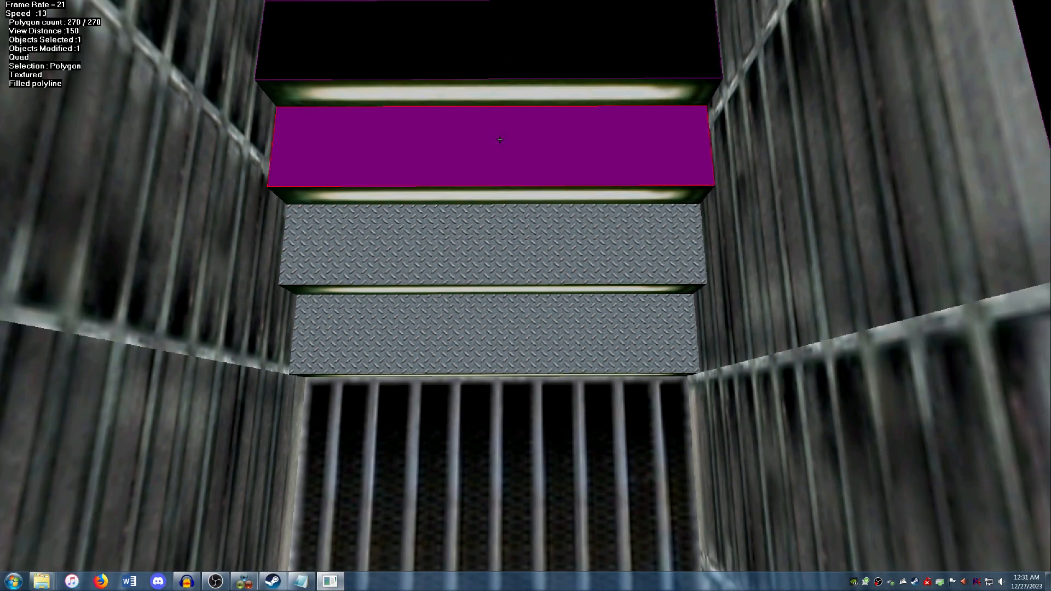
key("t")
right_click(499, 143)
left_click(504, 148)
left_click(504, 62)
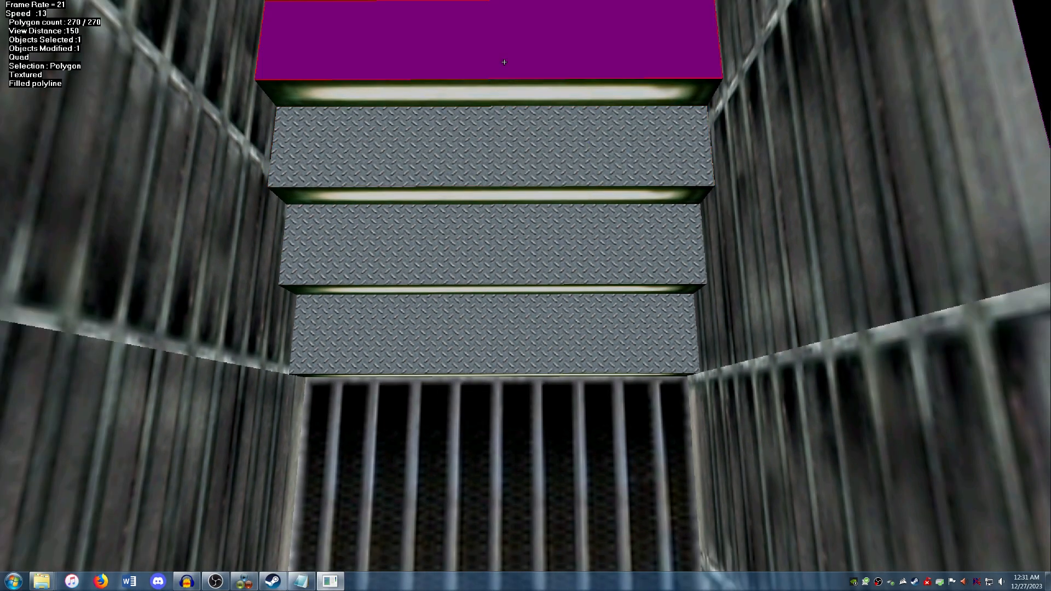
key("t")
right_click(504, 62)
left_click(508, 65)
Apply the fine diamond plate texture to the remaining upper treads as far as the top of the staircase
key("Down")
key("Up")
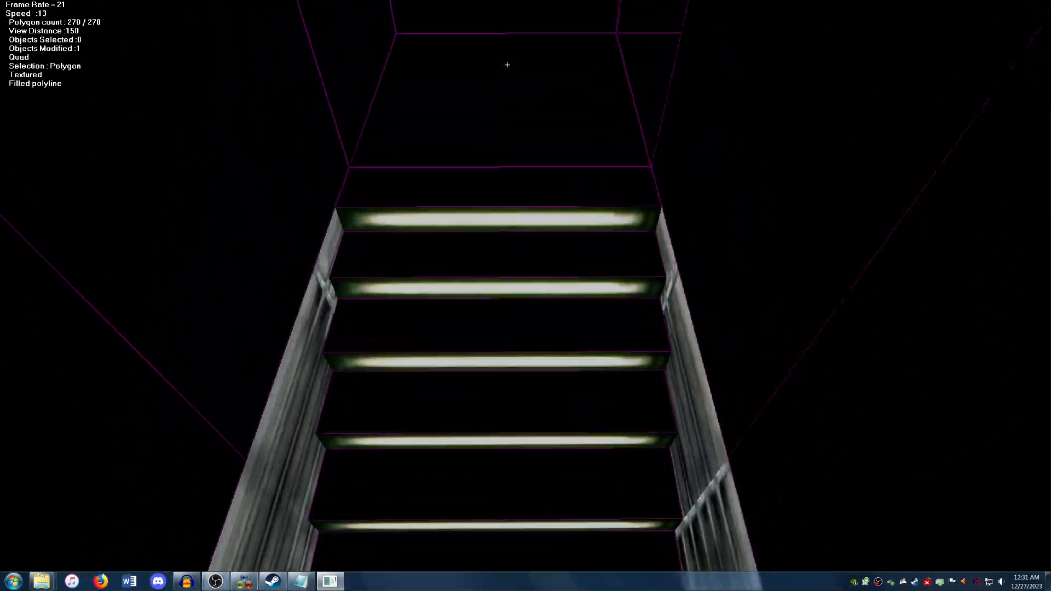
key("Down")
left_click(504, 354)
key("t")
left_click(504, 355)
left_click(526, 273)
key("t")
left_click(526, 273)
left_click(539, 180)
key("t")
right_click(539, 181)
left_click(540, 179)
right_click(540, 180)
left_click(538, 127)
key("t")
left_click(536, 119)
right_click(536, 118)
left_click(554, 46)
key("t")
left_click(553, 43)
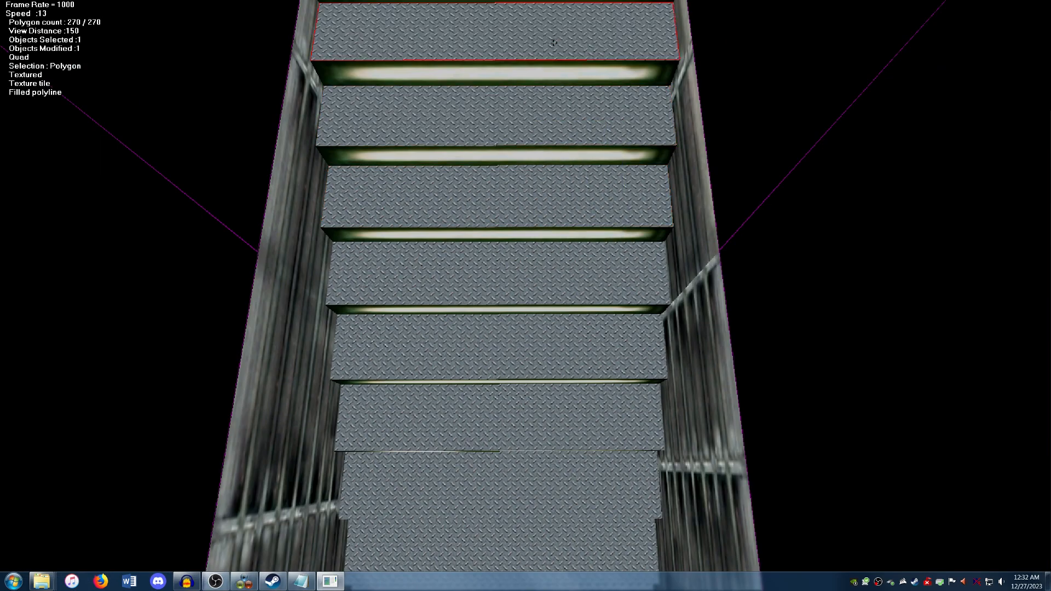
right_click(553, 42)
key("Up")
left_click(535, 214)
right_click(536, 214)
Wrap the slotted grate texture over the first two landing floor polygons at the top of the stairs
left_click(530, 113)
key("t")
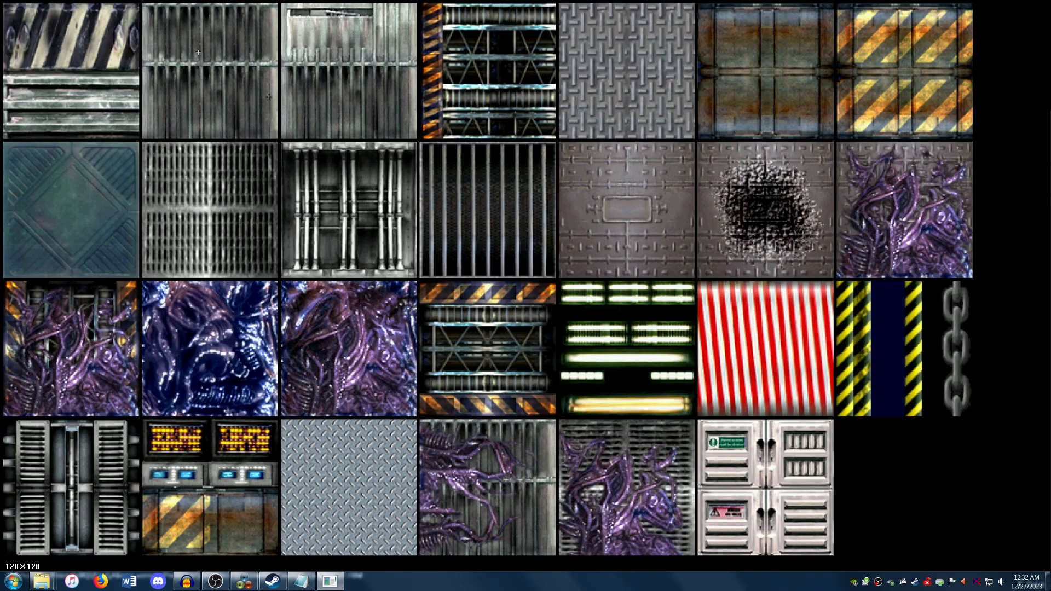
left_click(198, 220)
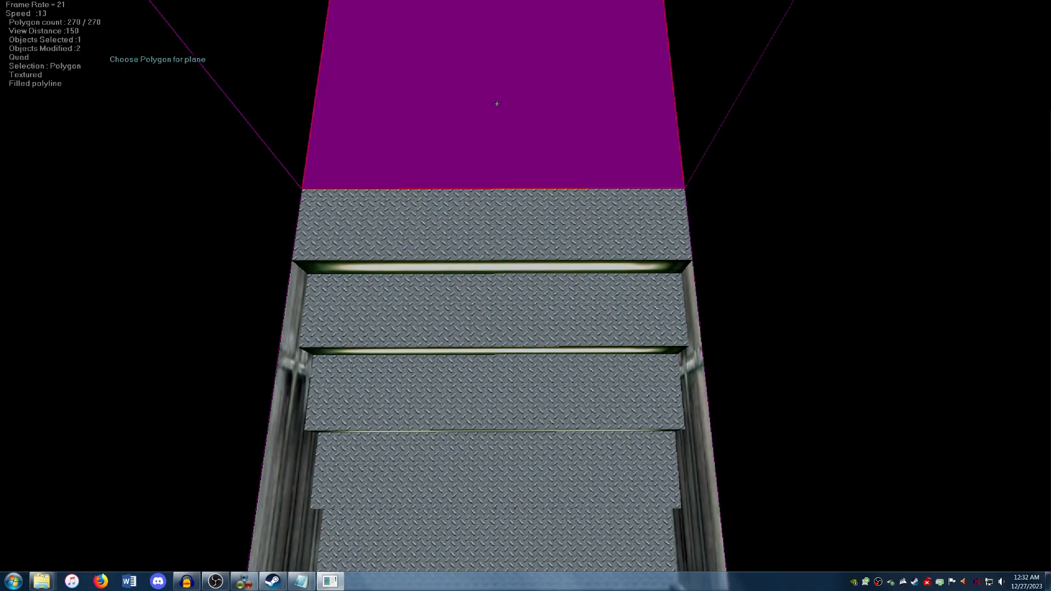
key("w")
key("Up")
key("Right")
left_click(534, 335)
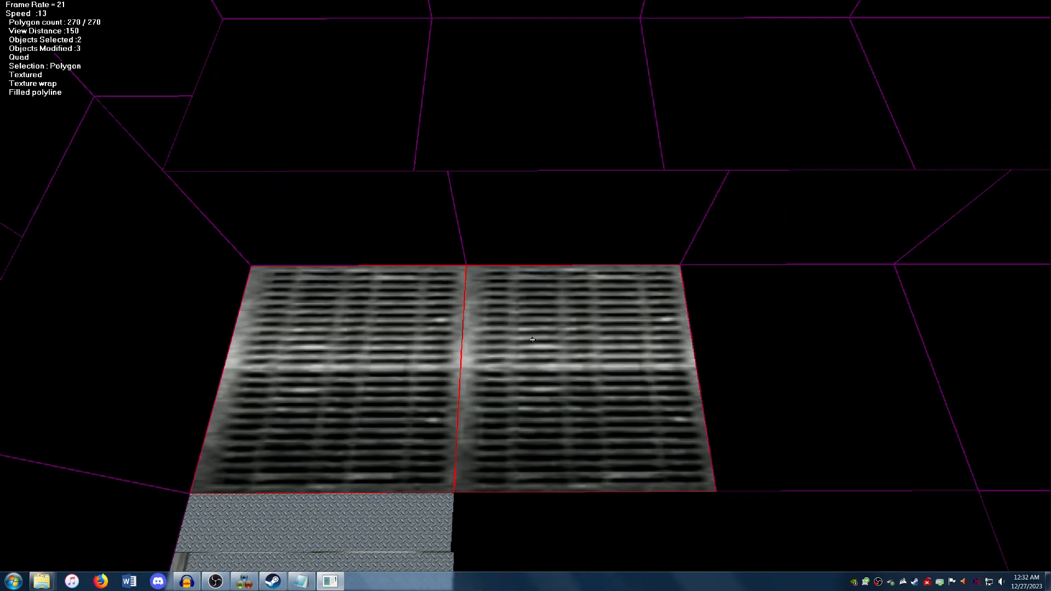
Reorient the grate pattern so its slots run the same way on both landing floor polygons, and clear the selection
key("ctrl+z")
left_click(553, 319)
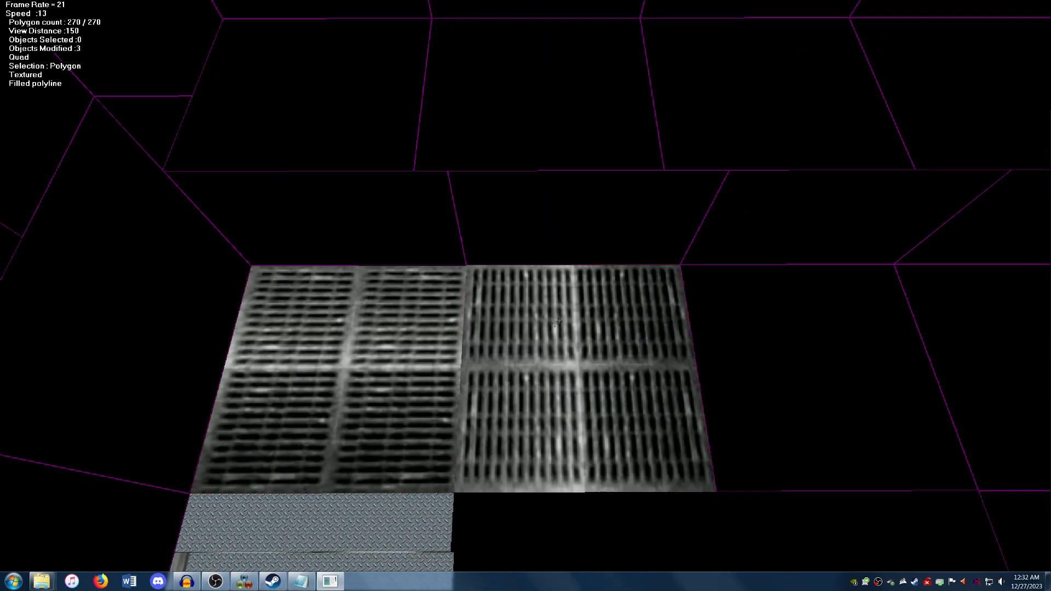
key("r")
right_click(376, 353)
left_click(378, 355)
Apply the slotted grate texture in the same orientation to the next two landing floor polygons, up to the corner
key("Right")
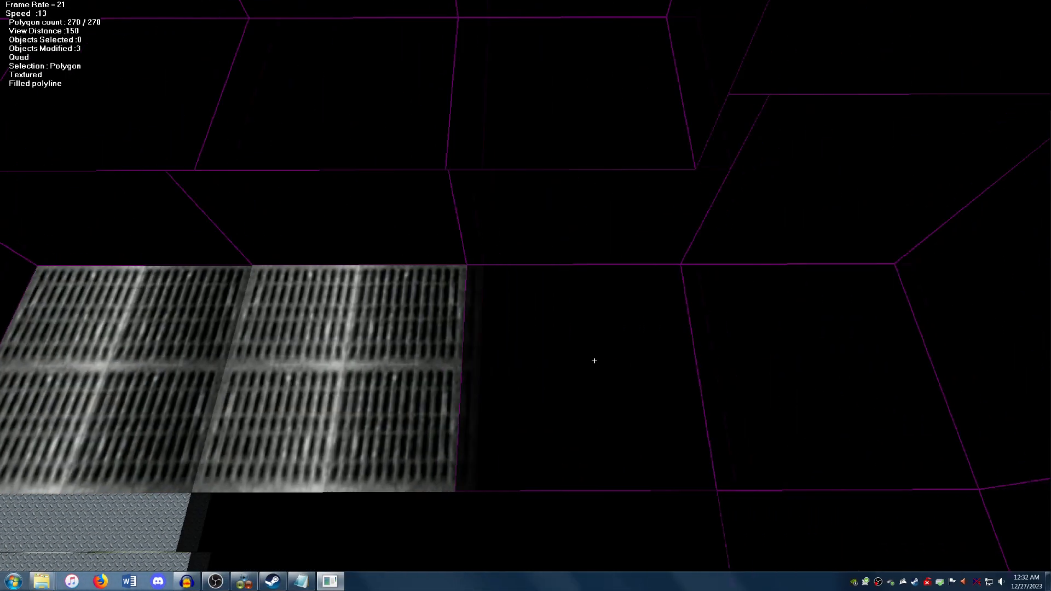
left_click(583, 361)
right_click(583, 361)
left_click(584, 362)
key("r")
key("r")
right_click(570, 354)
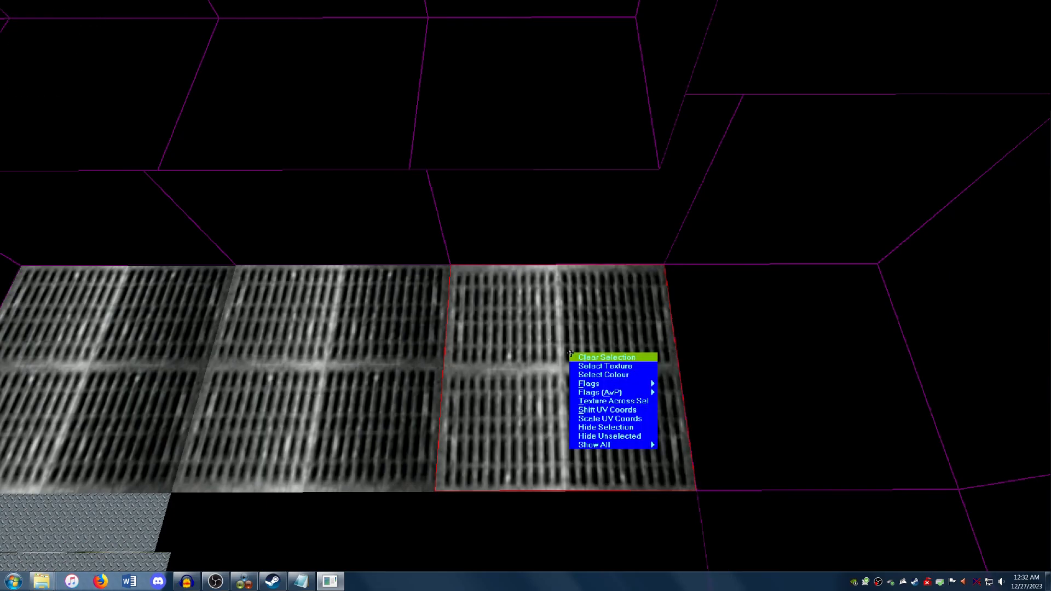
left_click(571, 355)
left_click(803, 371)
left_click(803, 370)
right_click(802, 370)
left_click(804, 372)
Apply the slotted grate texture to the floor polygon between the landing corner and the hazard-striped room, matching its orientation
key("Down")
key("Right")
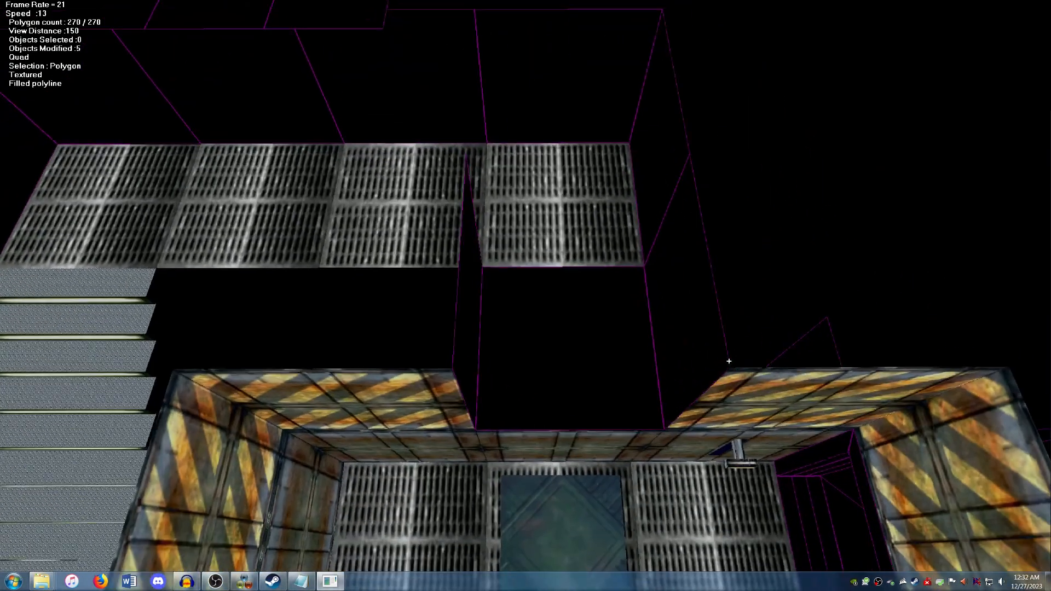
left_click(518, 332)
right_click(520, 334)
left_click(525, 342)
key("r")
left_click(542, 323)
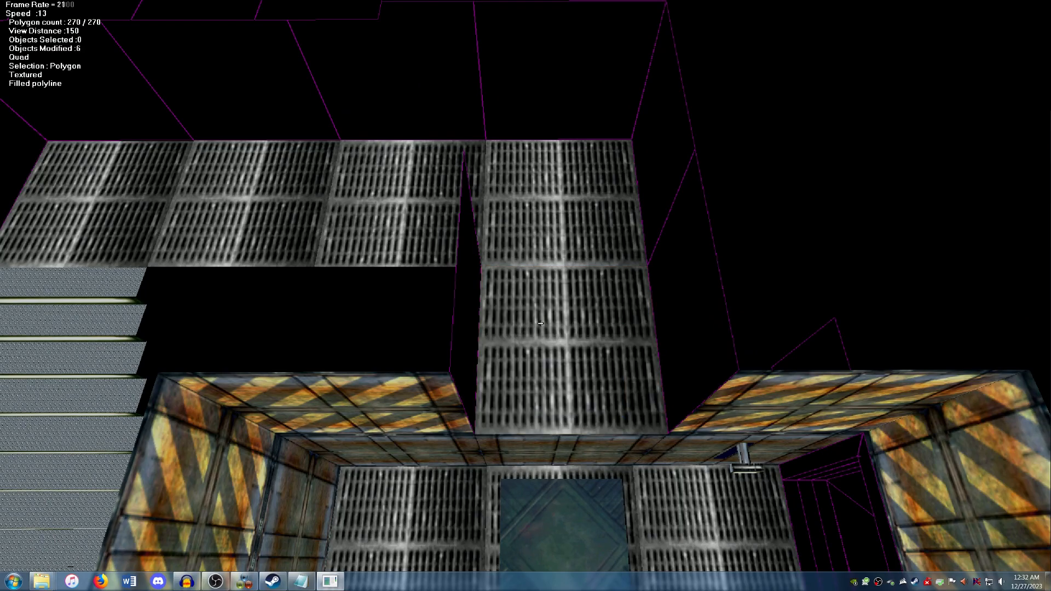
Examine the textured staircase from the landing down to the lowest treads
key("Left")
key("Down")
key("Left")
key("Down")
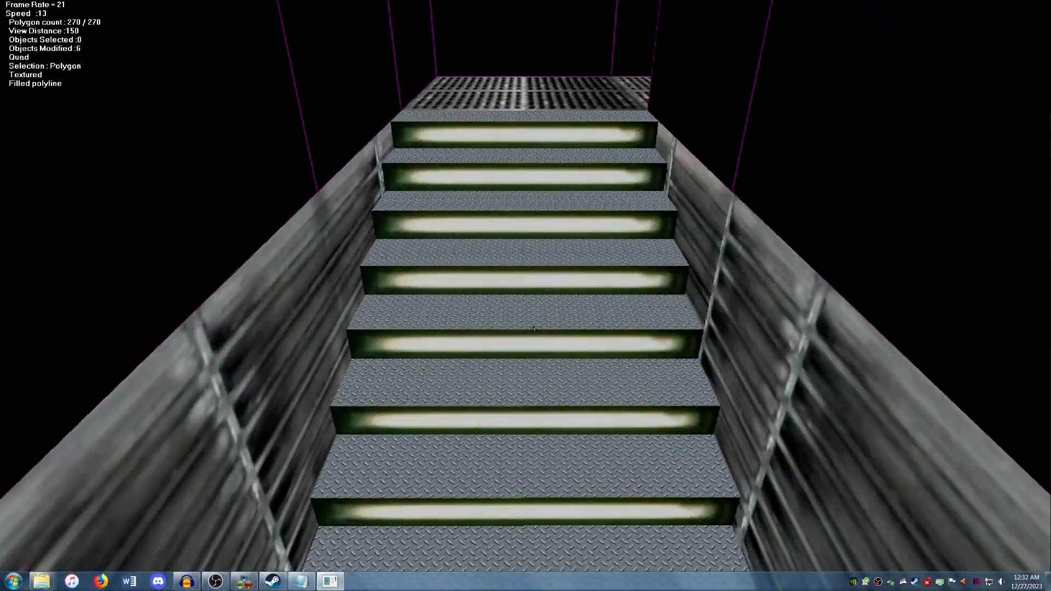
key("Down")
key("Page_Down")
key("Up")
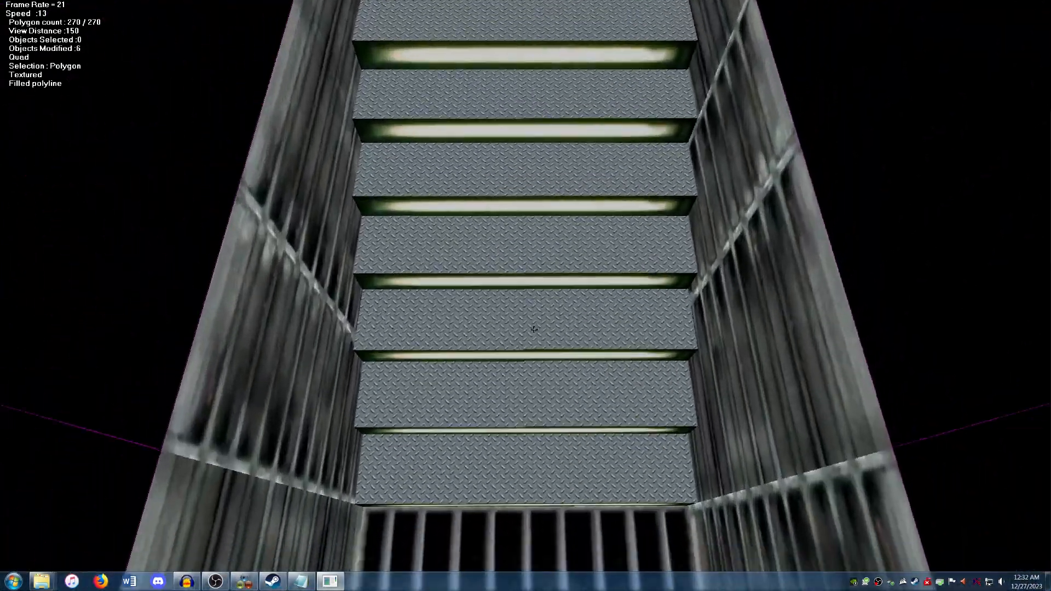
key("Up")
key("Down")
key("Up")
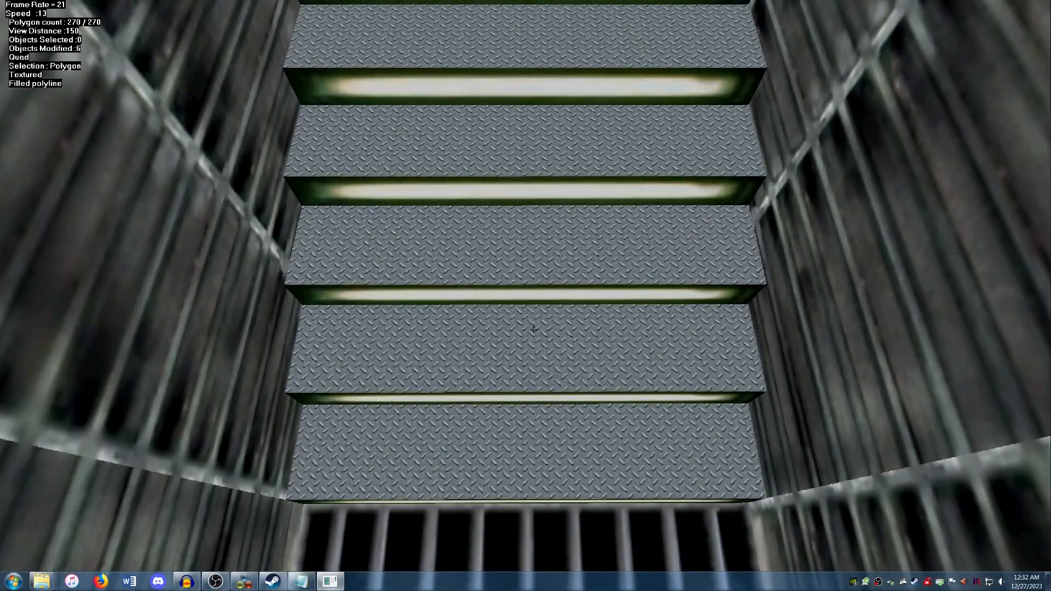
Replace the lowest stair tread's texture with the grey vented machinery panel and wrap it across the tread
key("Down")
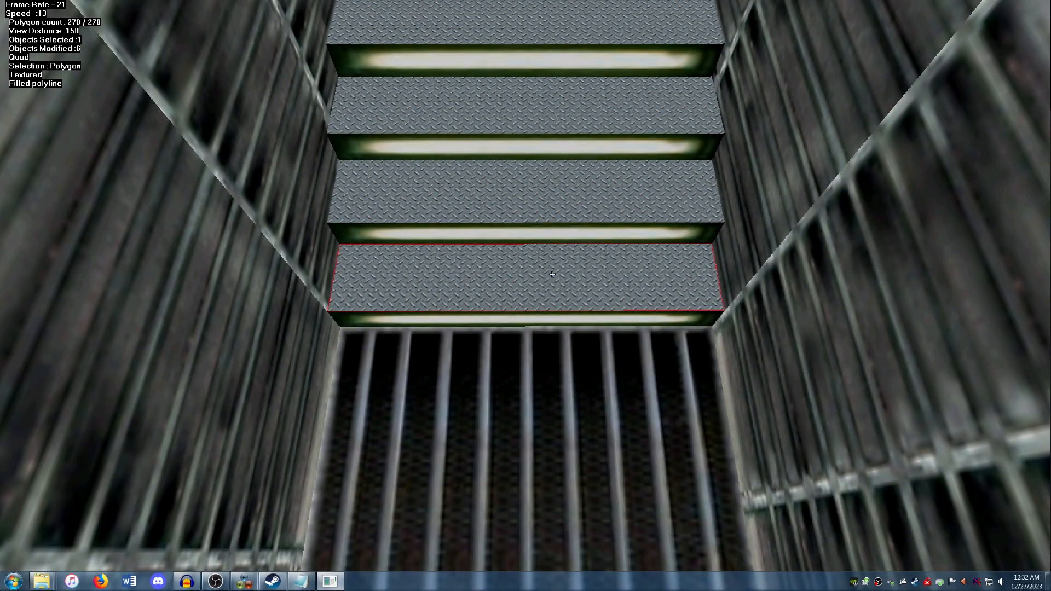
right_click(551, 273)
left_click(565, 287)
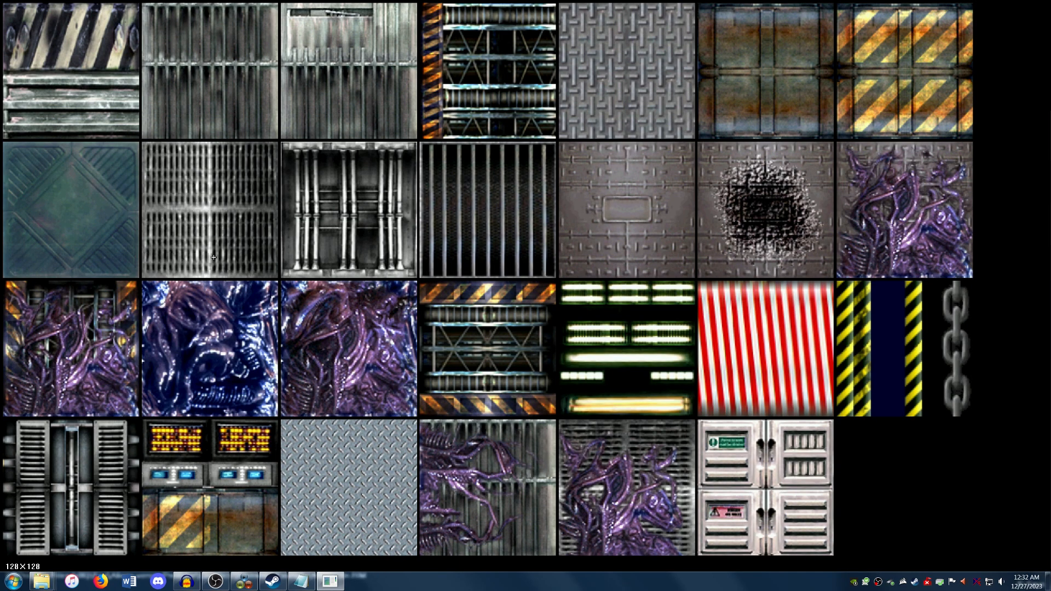
left_click(81, 472)
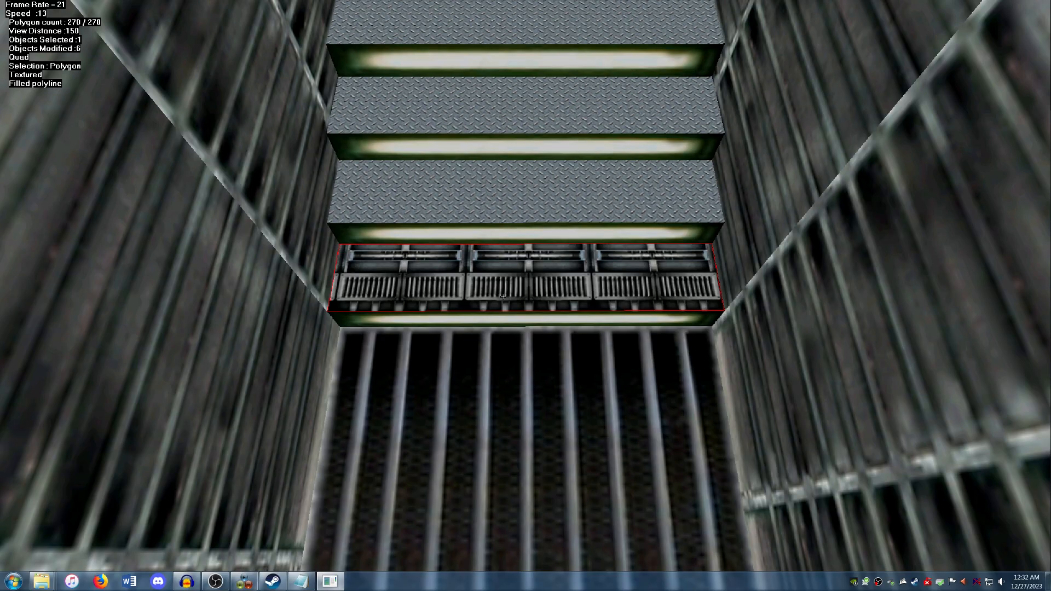
key("Up")
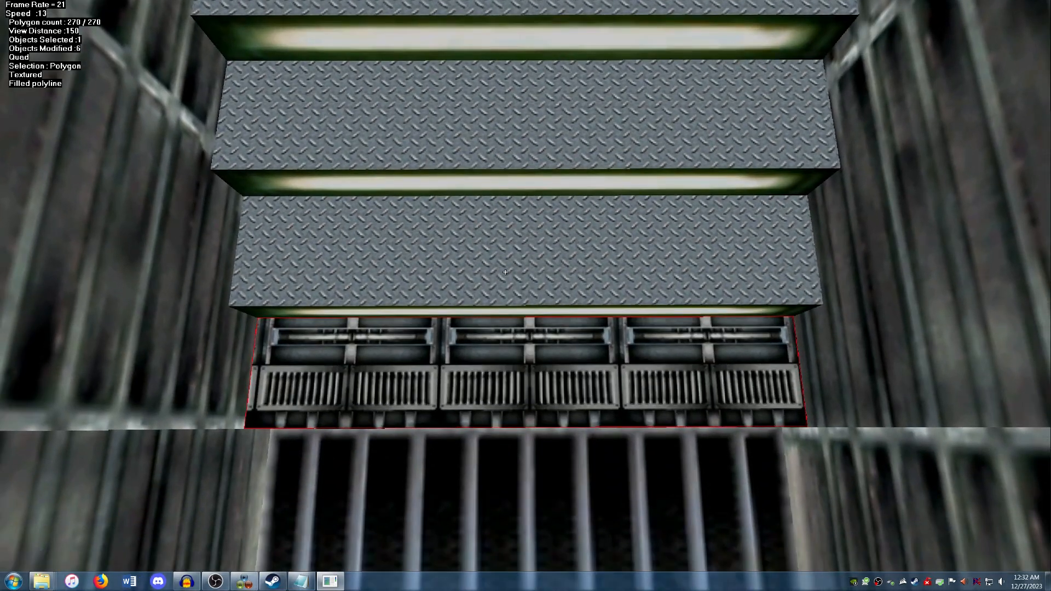
key("w")
left_click(521, 359)
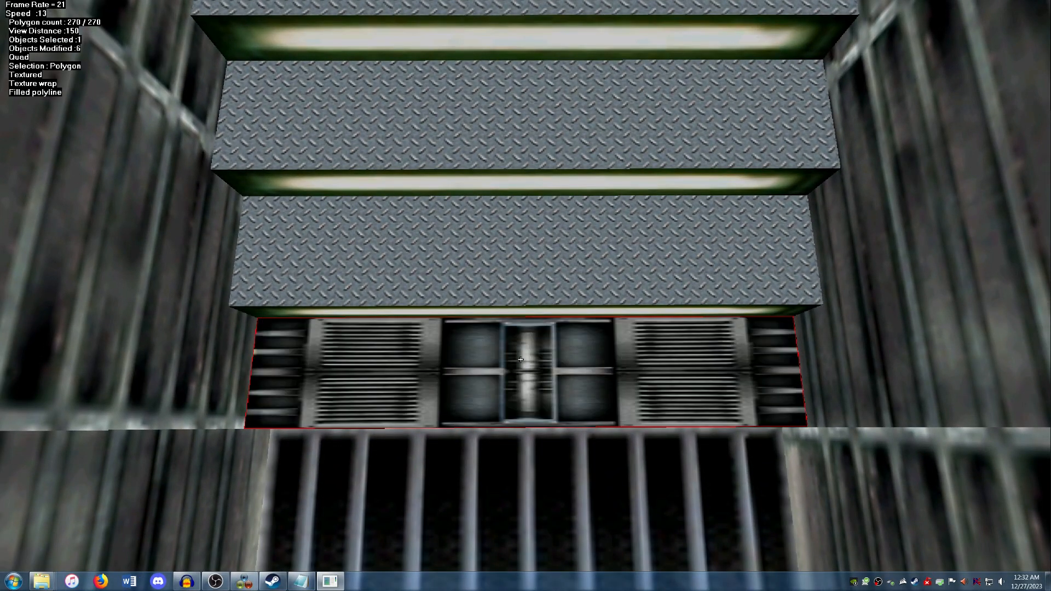
Turn the panel texture lengthwise on the lowest tread by assigning its nodes to the corners clockwise from the top left
key("t")
mouse_move(840, 434)
left_mouse_down()
mouse_move(901, 434)
mouse_move(906, 443)
mouse_move(840, 437)
left_mouse_up()
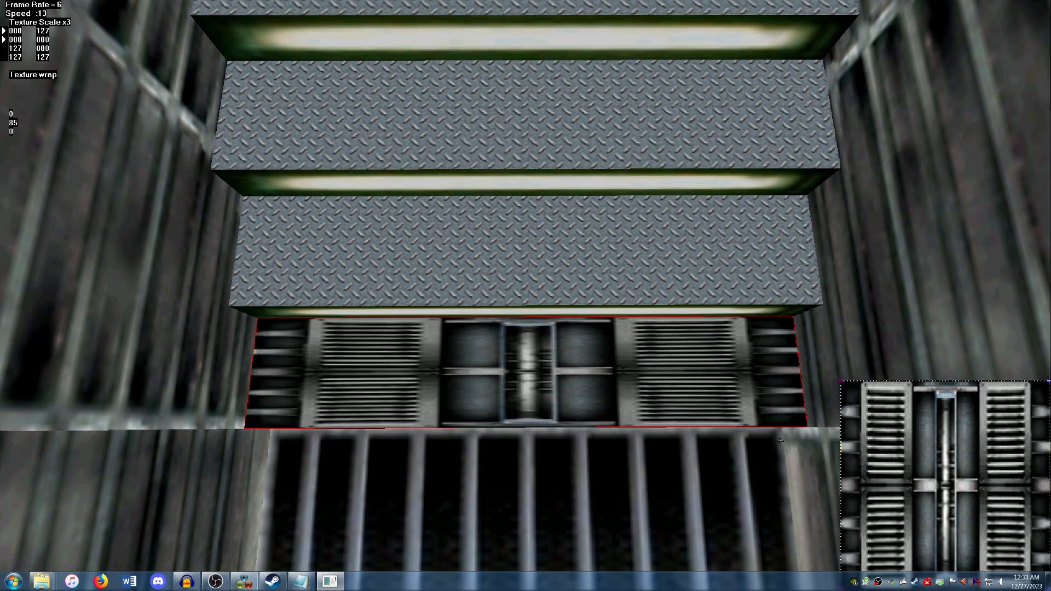
right_click(598, 380)
mouse_move(626, 386)
mouse_move(733, 385)
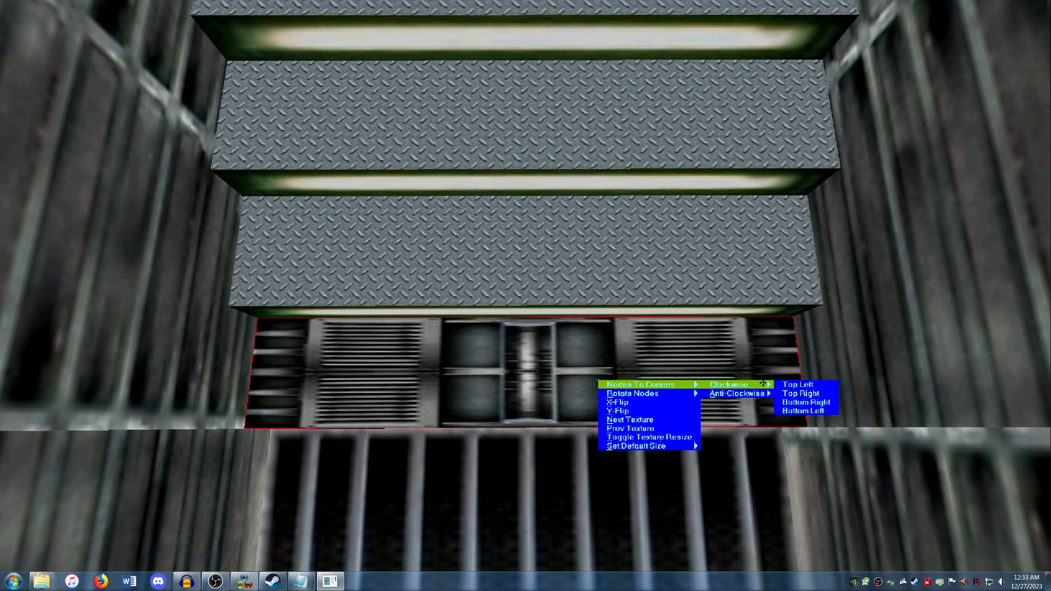
left_click(798, 404)
right_click(661, 358)
mouse_move(750, 359)
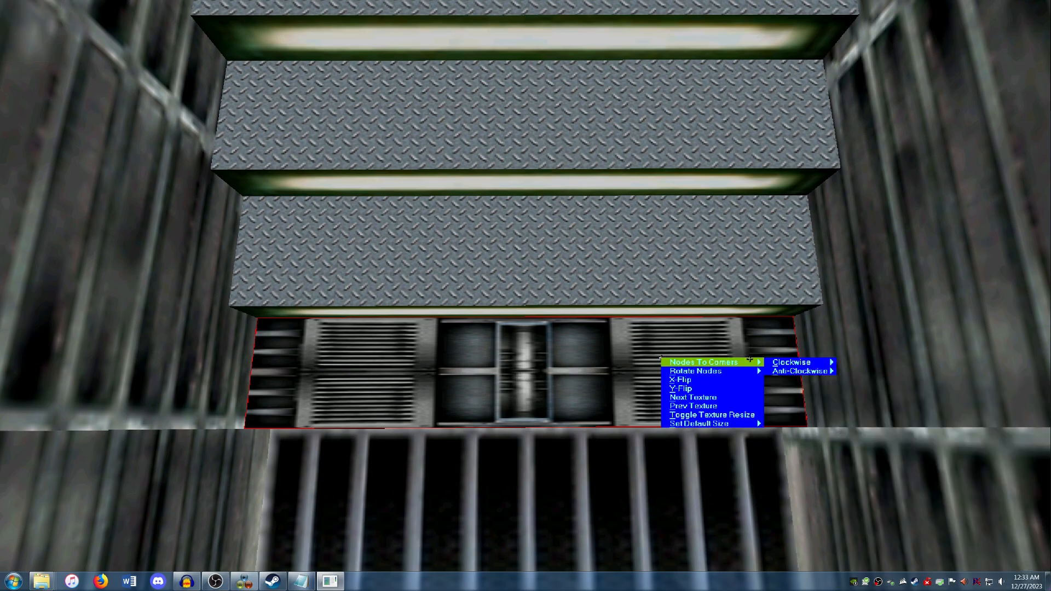
mouse_move(794, 362)
left_click(855, 360)
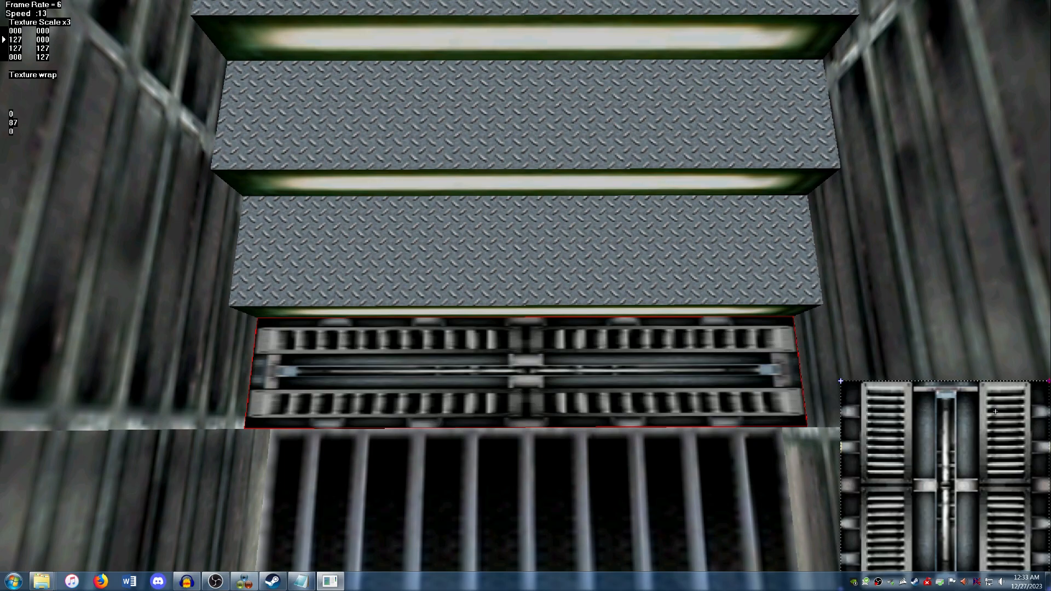
Crop the lowest tread's panel texture to horizontal coordinates 70 to 85, keeping its full height of 0 to 127
left_click_drag(1030, 417, 981, 419)
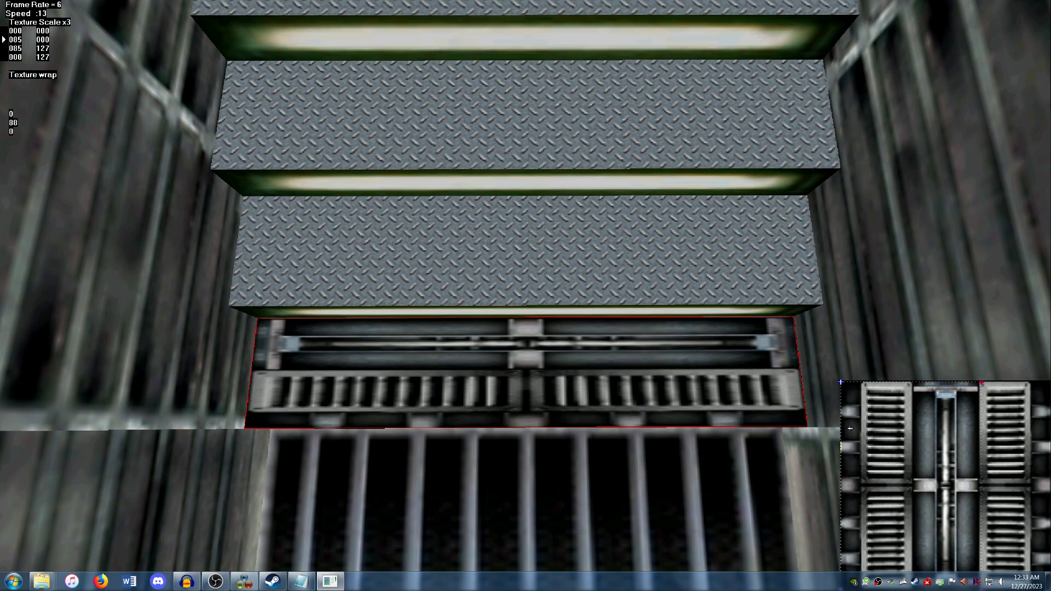
left_click_drag(853, 418, 918, 418)
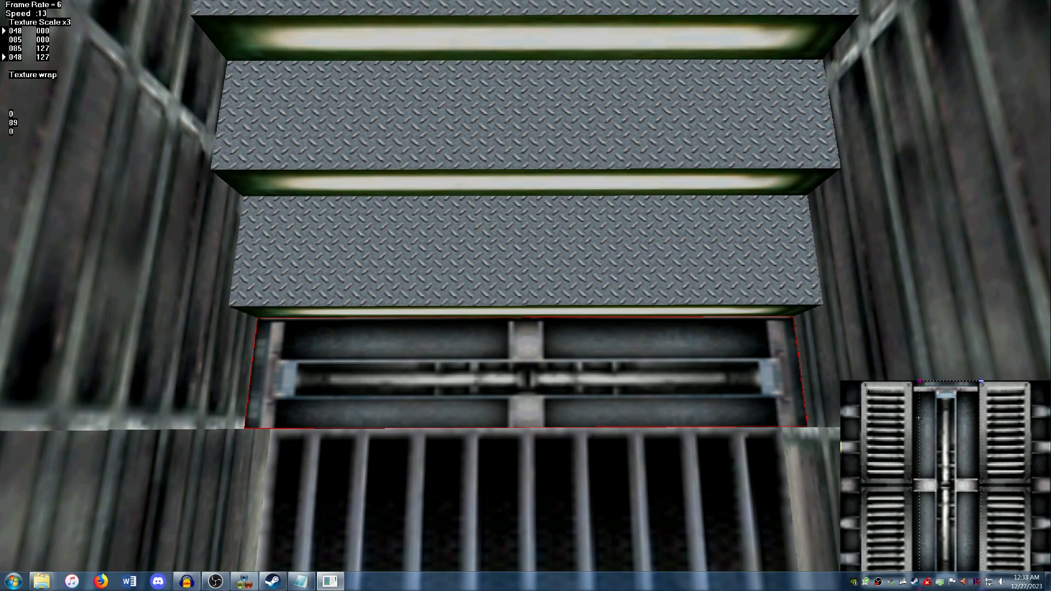
left_click_drag(918, 418, 955, 419)
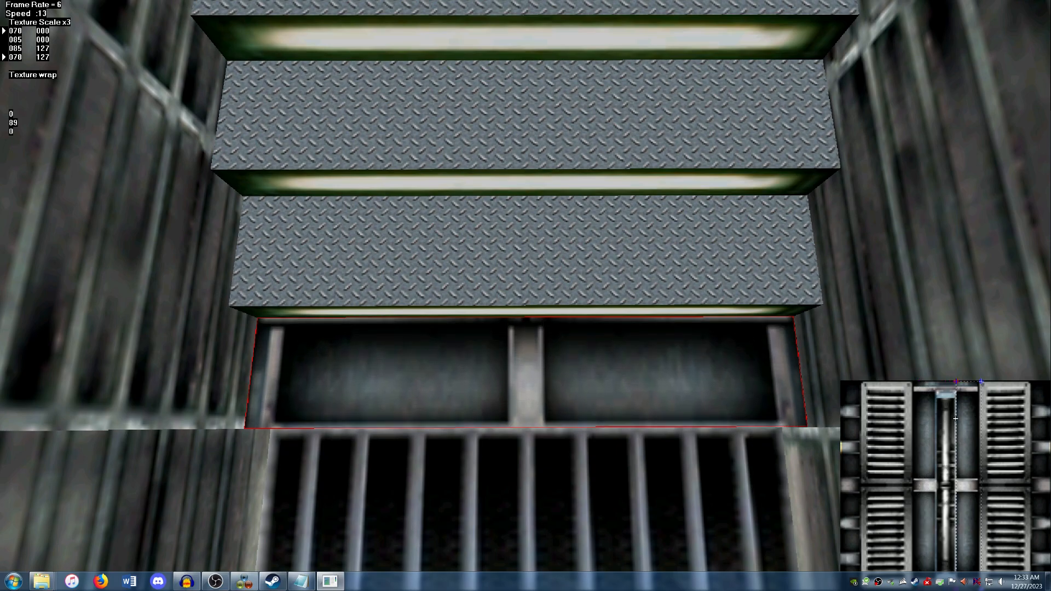
key("Escape")
Copy the cropped panel texture onto the second to fifth stair treads from the bottom
left_click(551, 283)
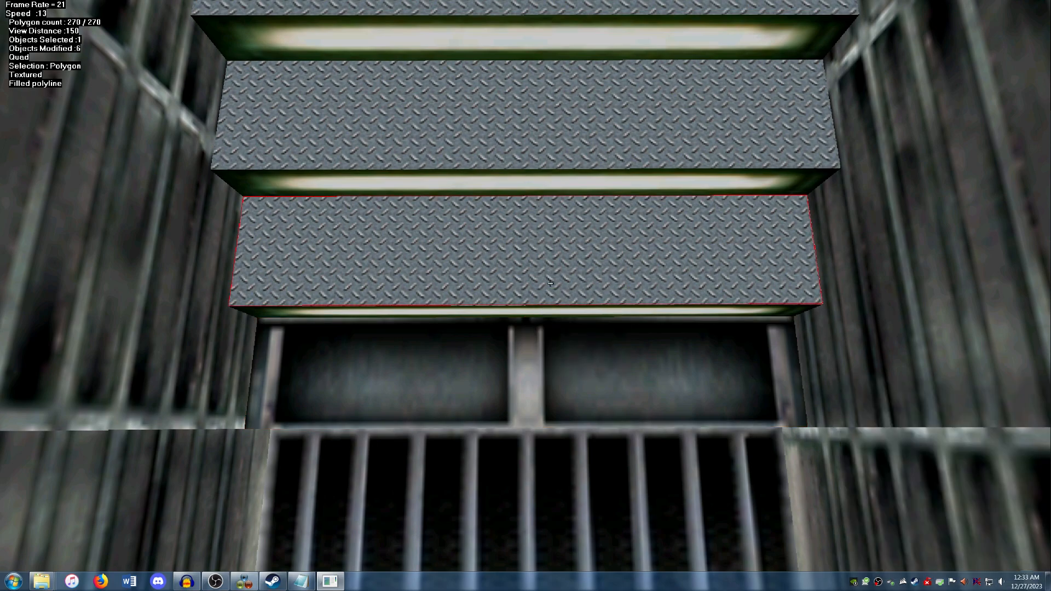
key("u")
left_click(515, 271)
left_click(547, 151)
key("u")
left_click(550, 234)
left_click(536, 136)
key("Down")
left_click(537, 74)
key("u")
left_click(549, 172)
left_click(543, 93)
key("Down")
left_click(541, 58)
key("u")
left_click(546, 113)
Copy the cropped panel texture onto the remaining treads up to the landing and clear the selection
key("Down")
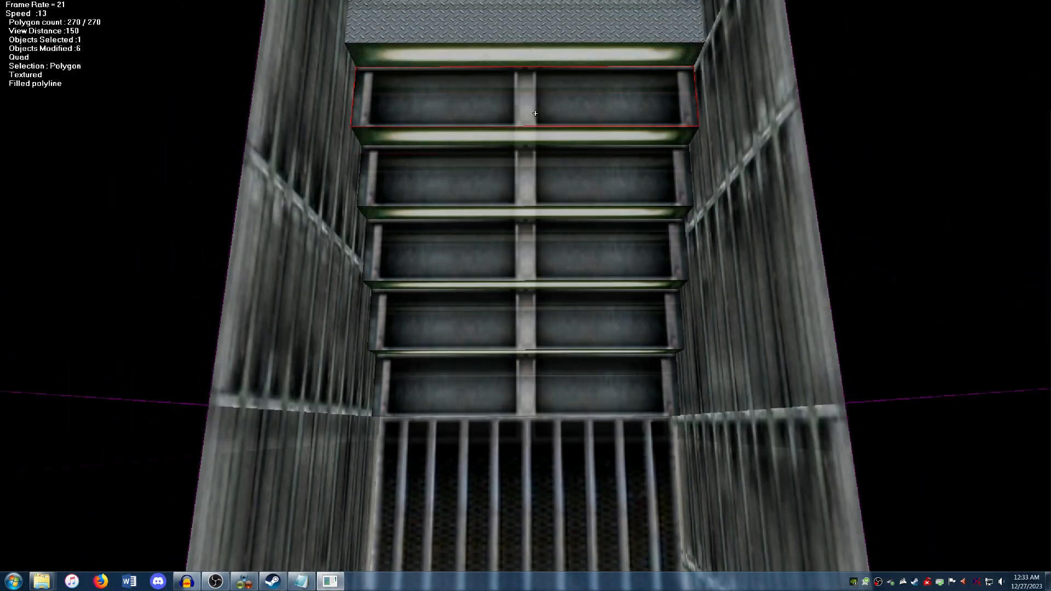
key("Up")
key("Down")
left_click(539, 484)
left_click(531, 449)
key("u")
left_click(530, 487)
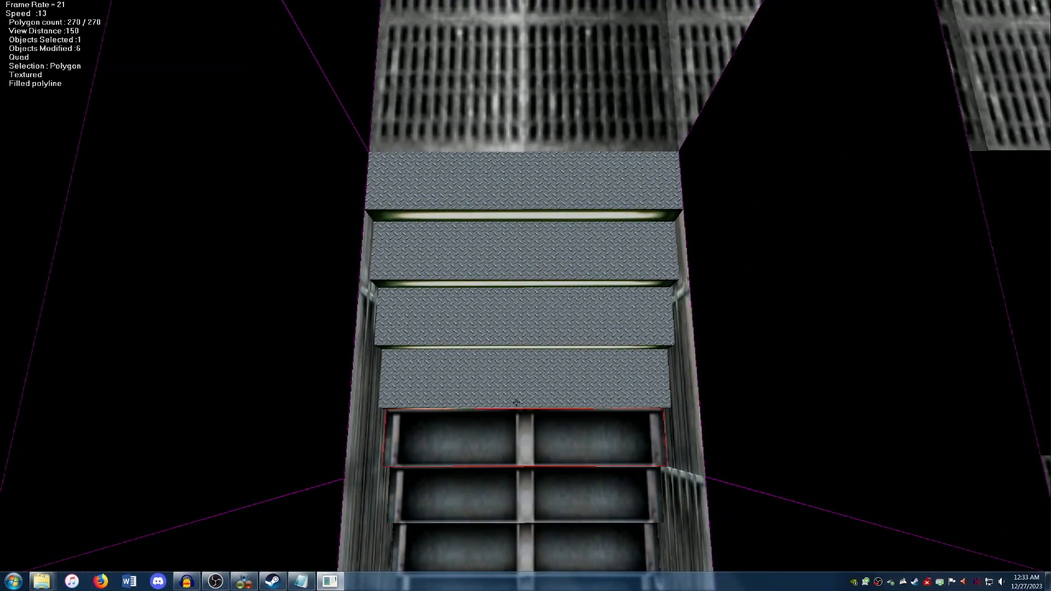
key("u")
key("u")
left_click(533, 252)
key("u")
left_click(542, 180)
key("u")
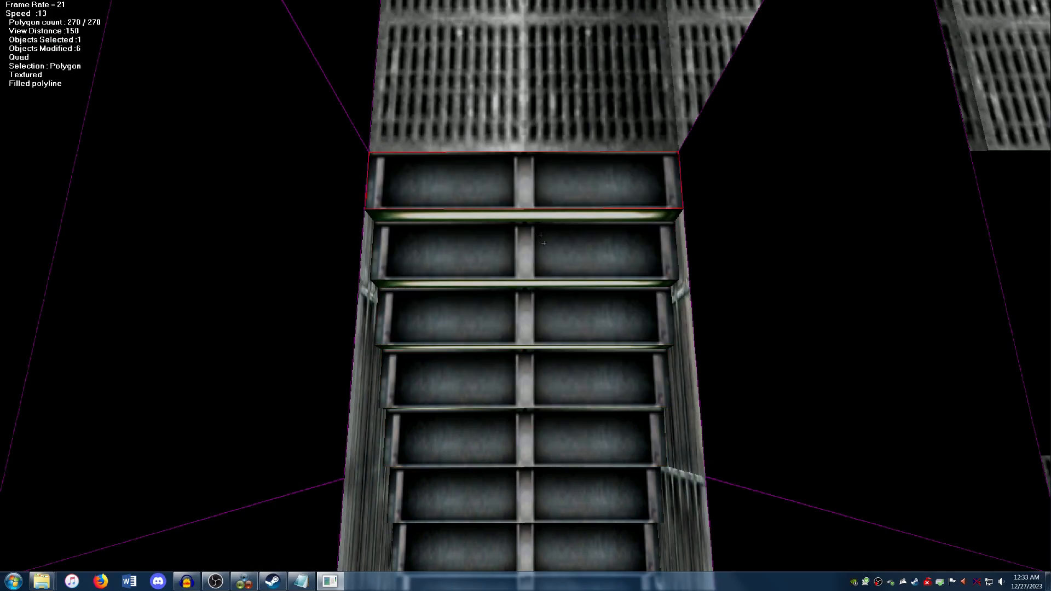
key("Down")
key("Up")
key("Down")
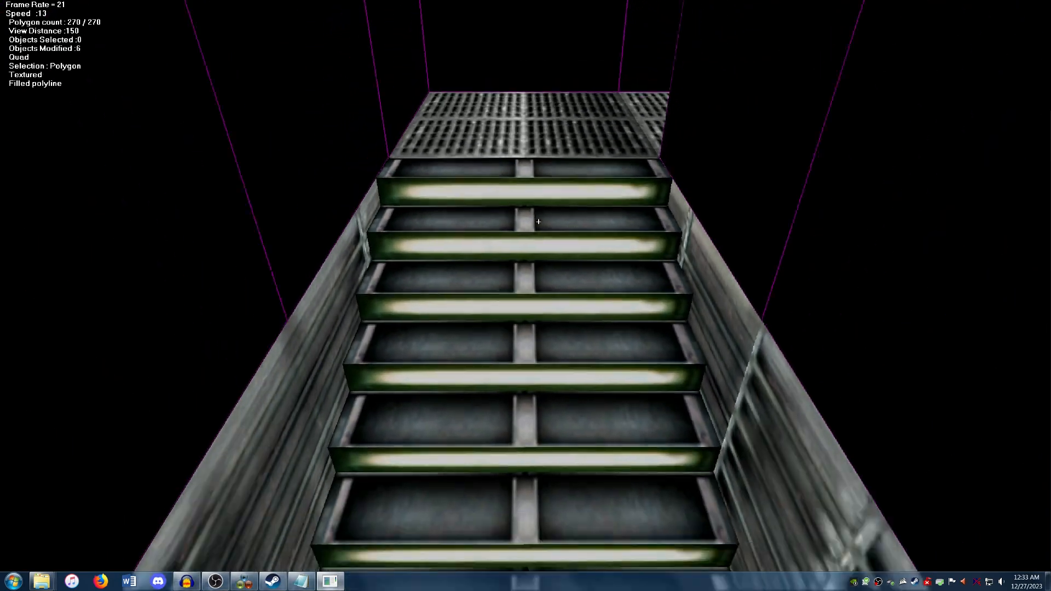
key("Up")
key("Up")
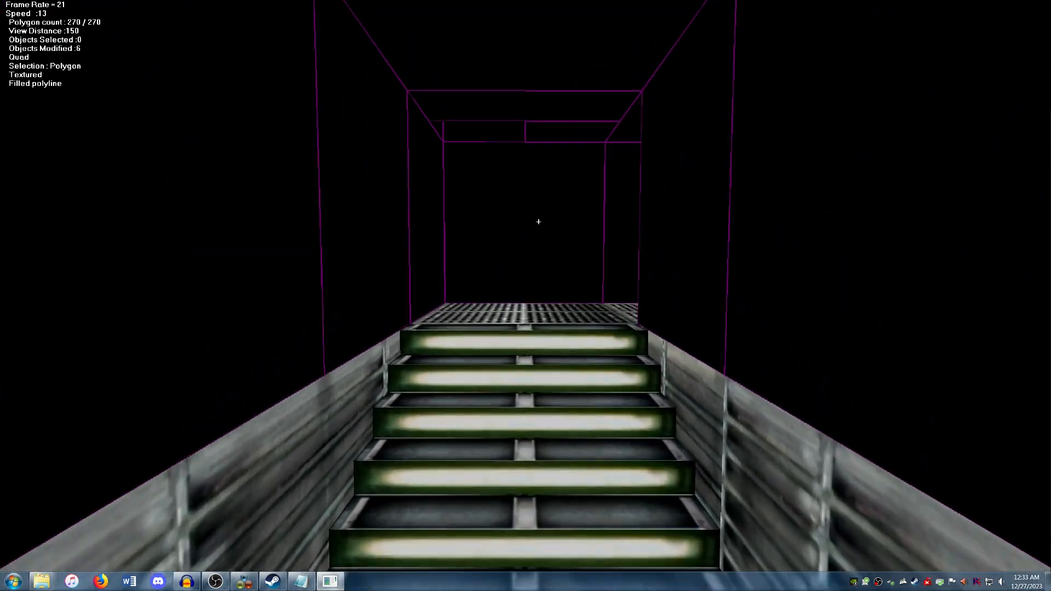
Apply the dark blue alien texture to the end wall of the raised passage
key("Up")
key("Down")
key("Right")
key("Right")
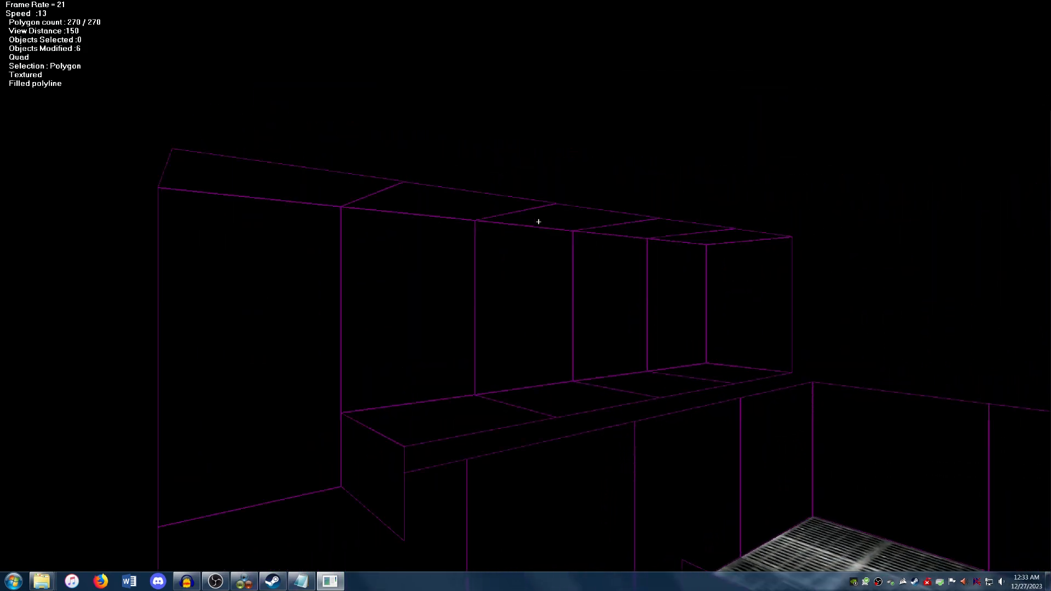
key("Left")
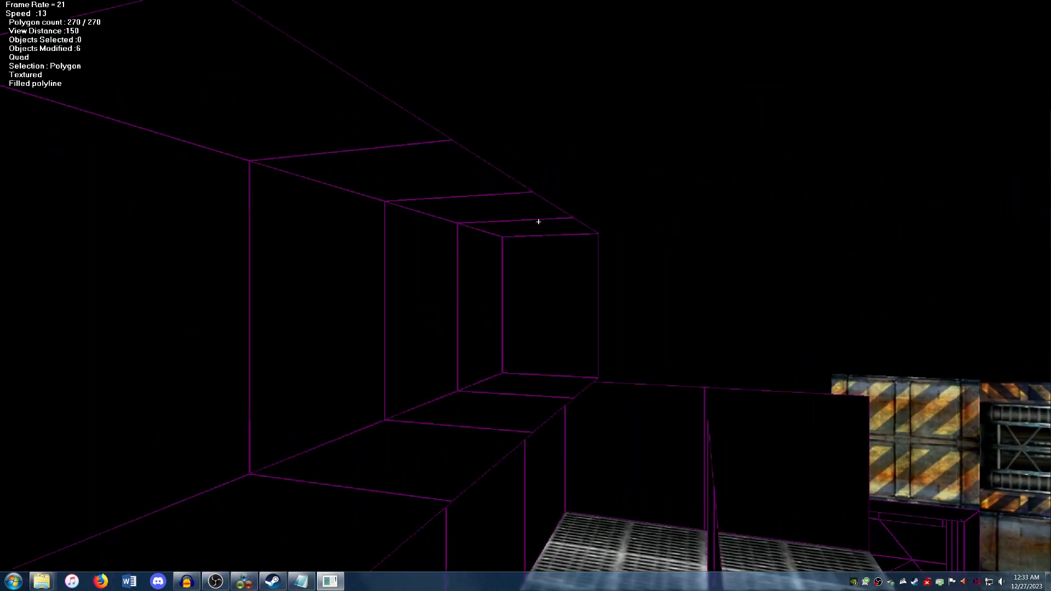
left_click(649, 278)
right_click(651, 278)
left_click(661, 289)
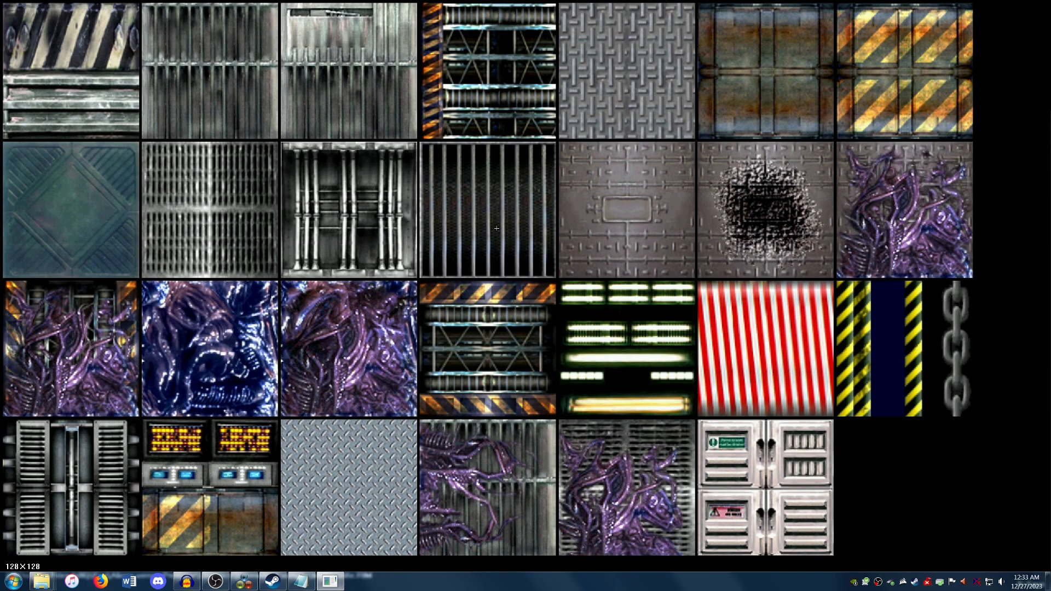
left_click(217, 340)
Tile the blue alien texture over the raised passage's end wall and clear the selection
key("w")
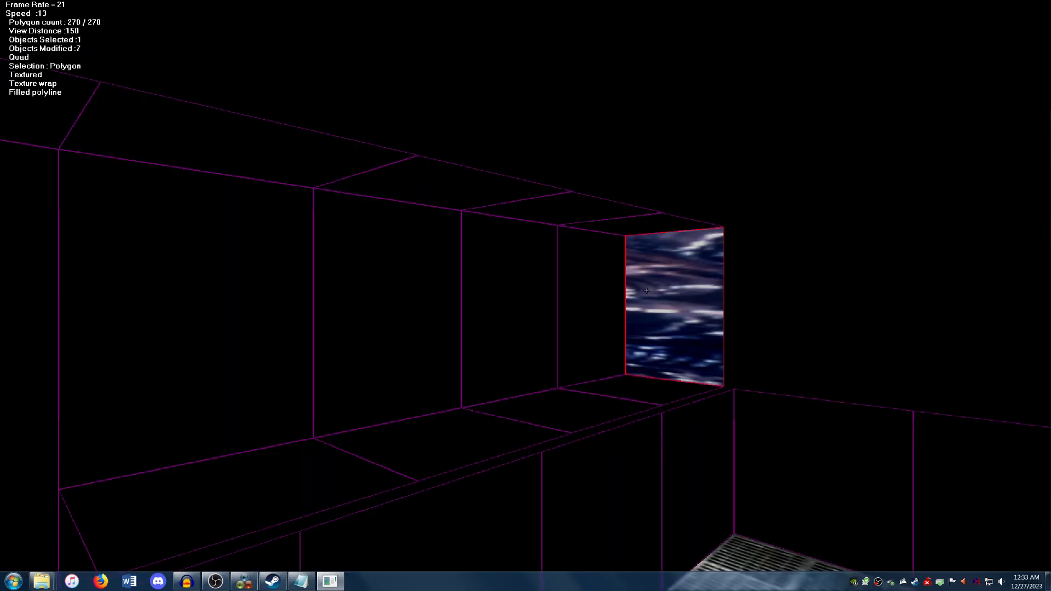
key("t")
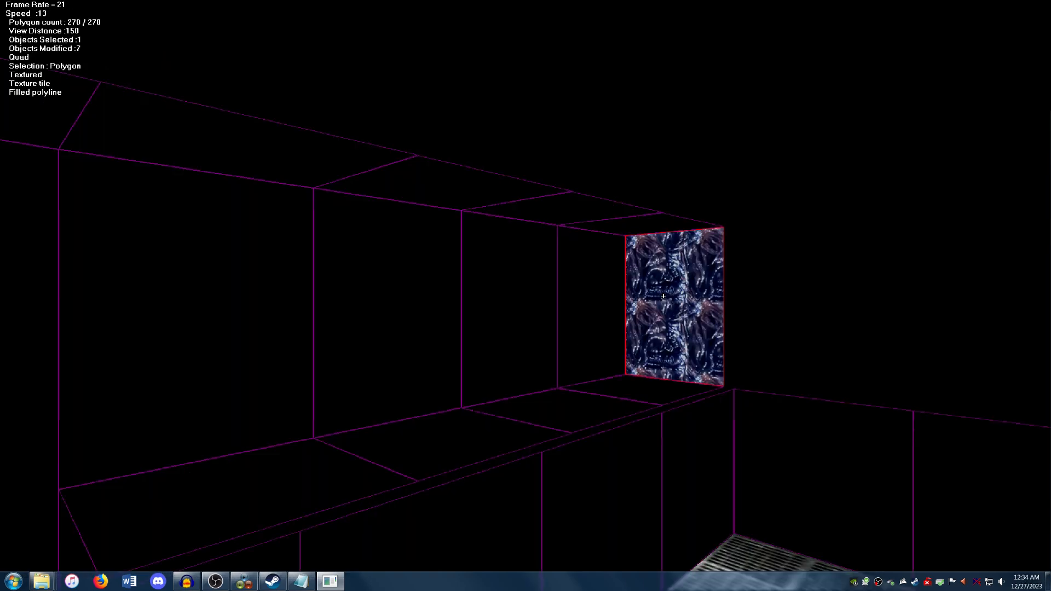
right_click(653, 288)
left_click(703, 307)
key("Up")
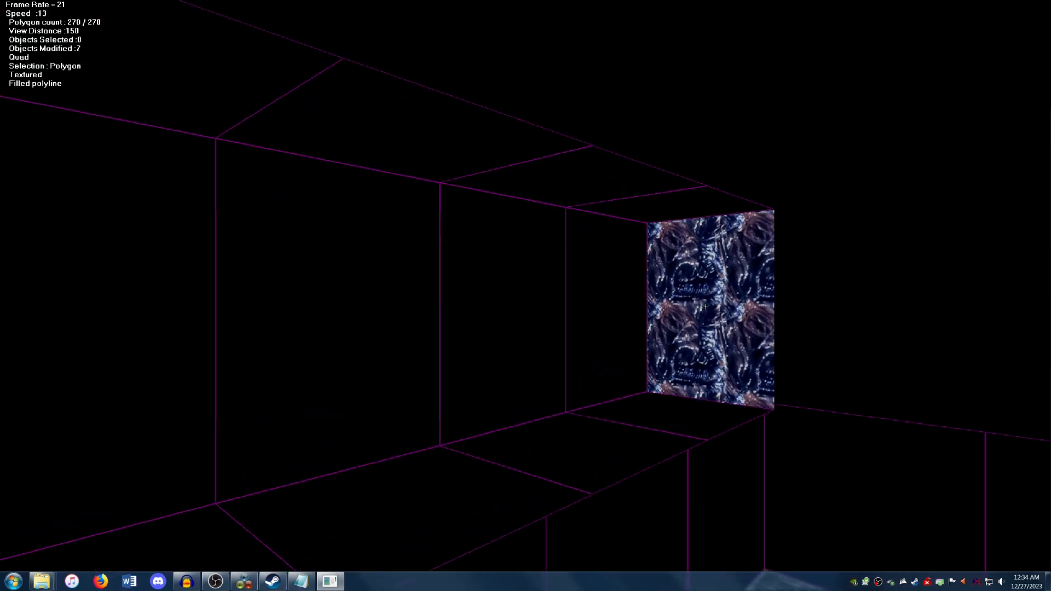
Try wrapping the blue alien texture once over the end wall, and return it to tiled mapping
key("w")
left_click(702, 305)
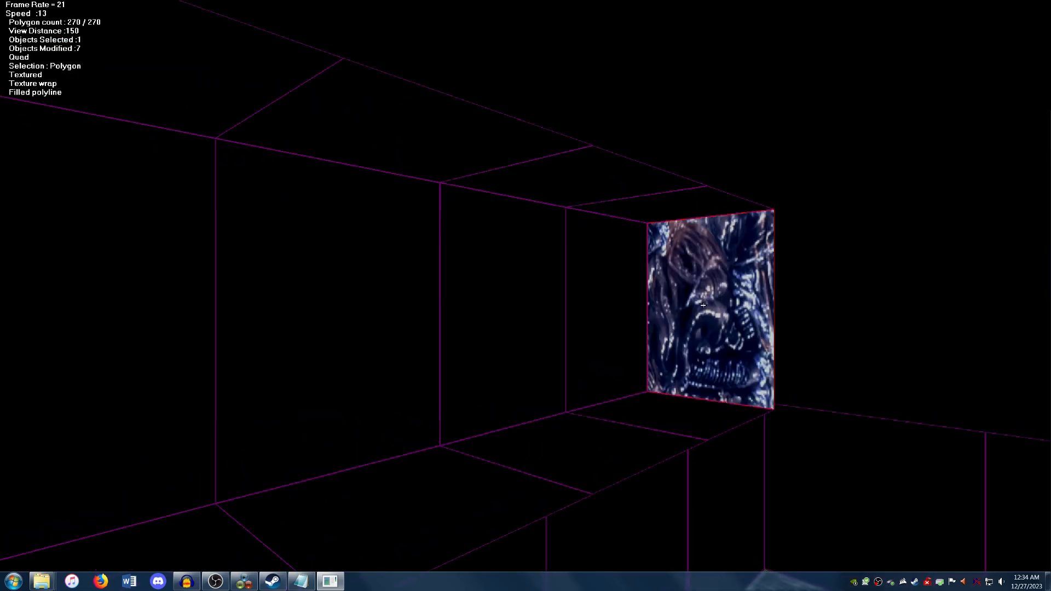
key("t")
left_click(703, 305)
left_click(703, 306)
Apply the dark blue alien texture across the two left wall polygons nearest the raised passage's end wall
key("Down")
key("Right")
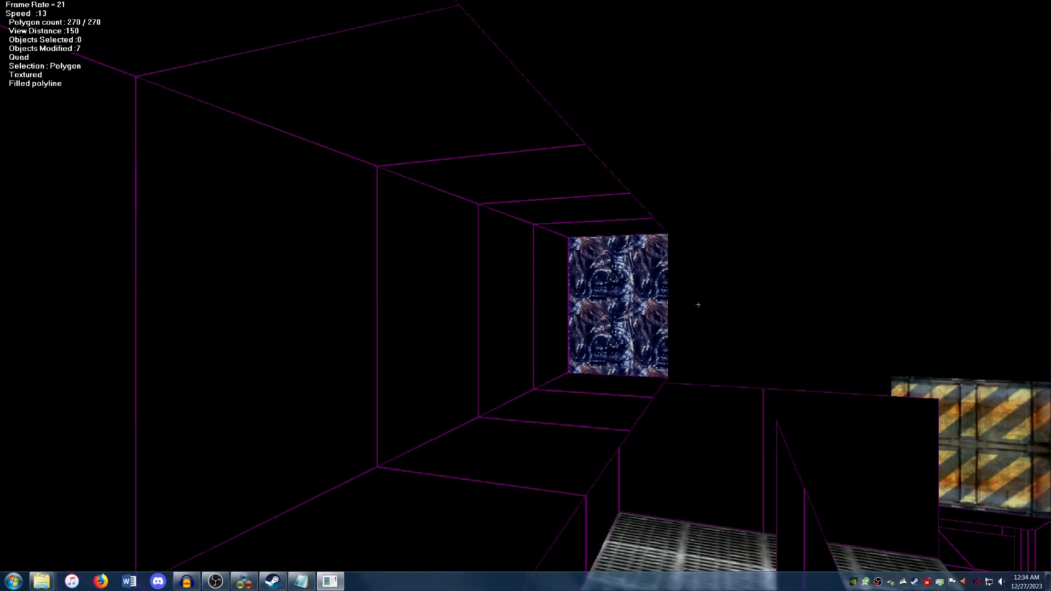
key("Right")
key("Left")
key("Up")
key("Down")
key("Down")
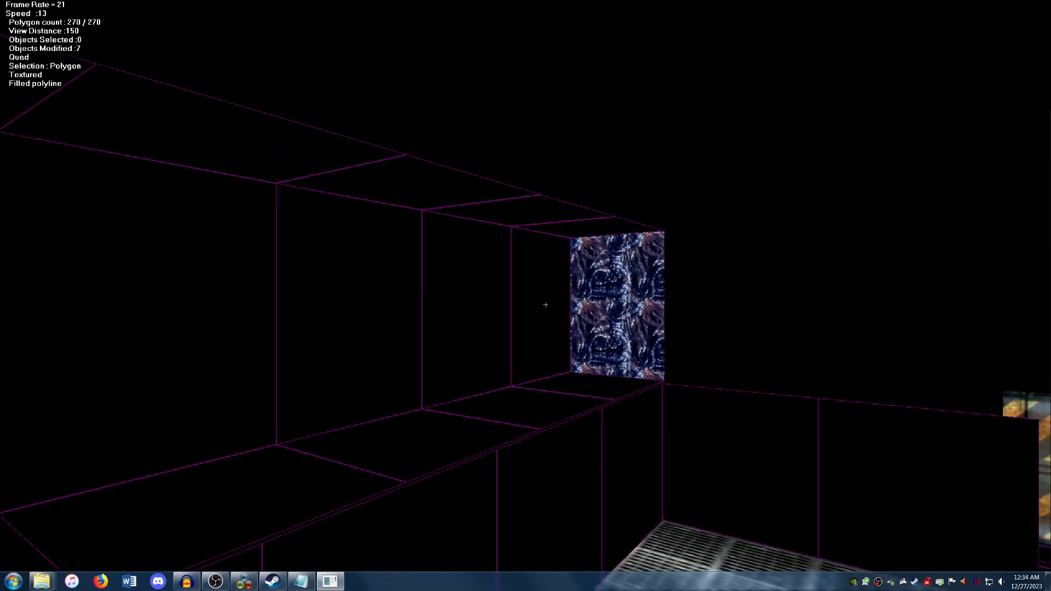
left_click_drag(537, 300, 487, 306)
right_click(493, 307)
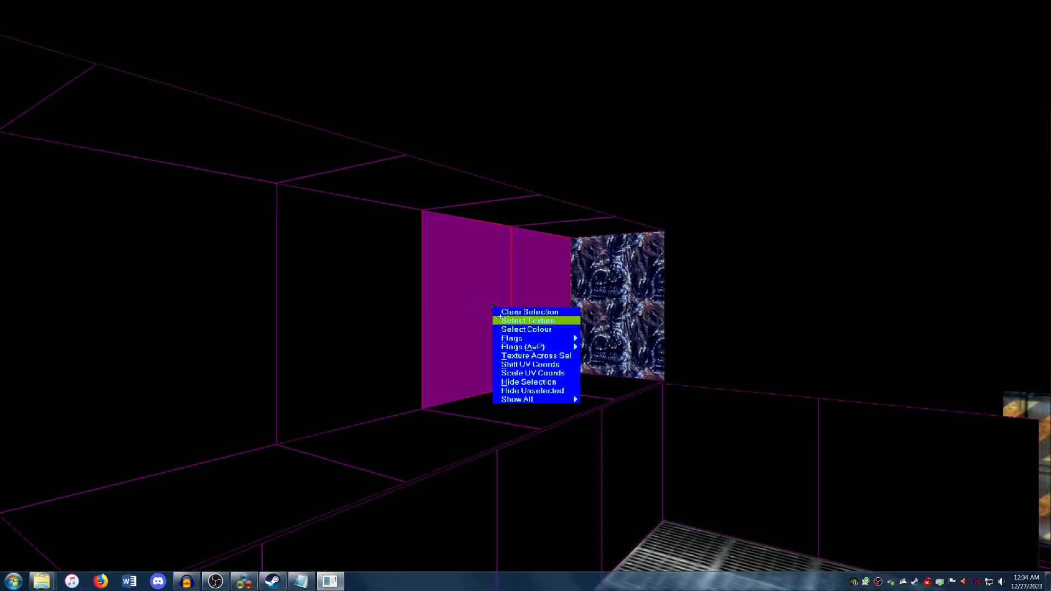
left_click(501, 318)
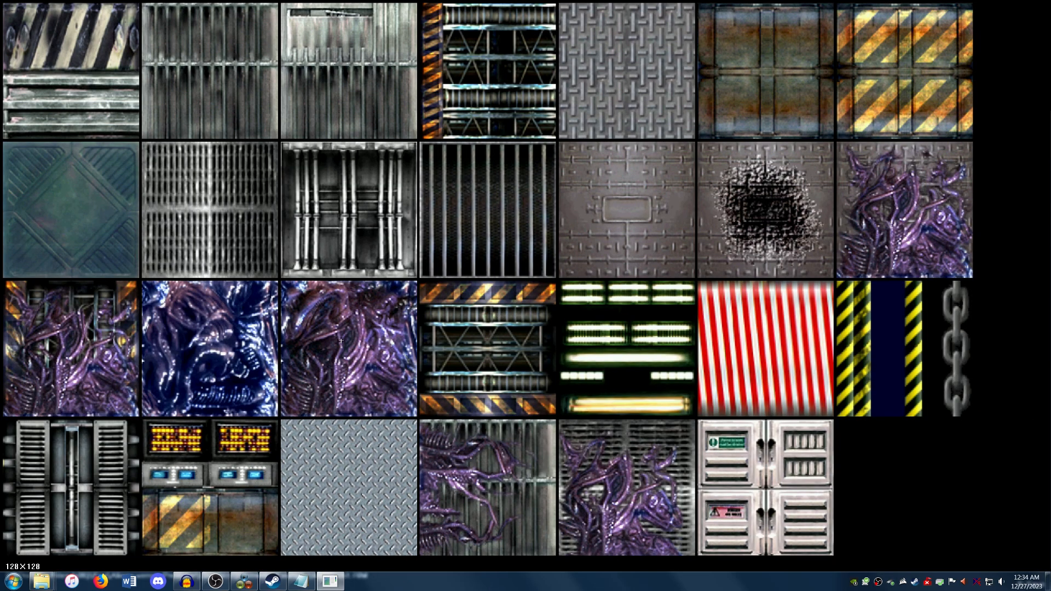
left_click(181, 346)
left_click(538, 301)
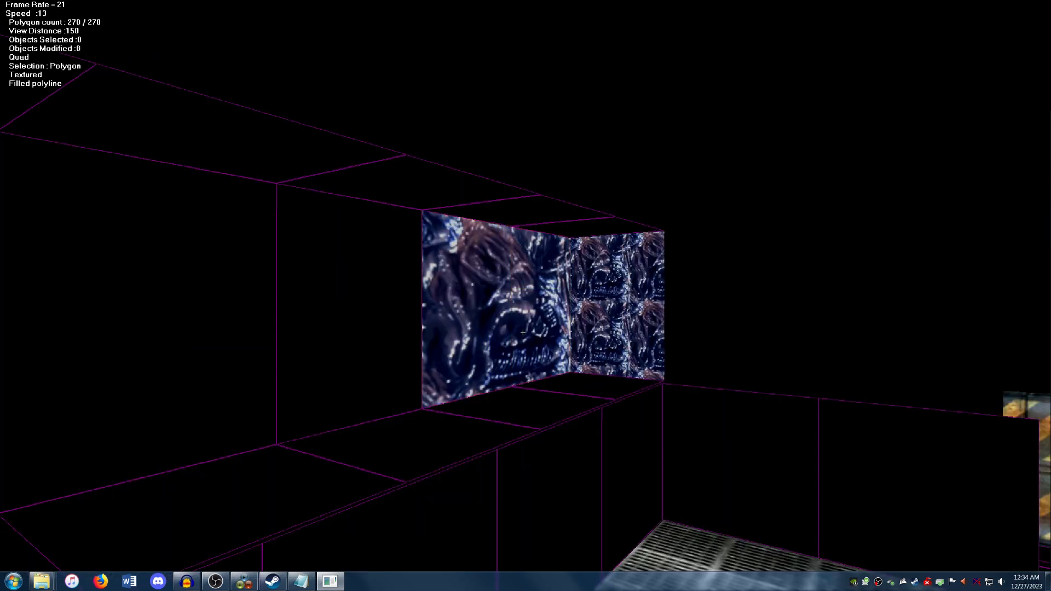
Spread the blue alien texture across the two floor polygons nearest the end wall and clear the selection
left_click_drag(563, 385, 541, 396)
key("t")
left_click(532, 403)
right_click(527, 345)
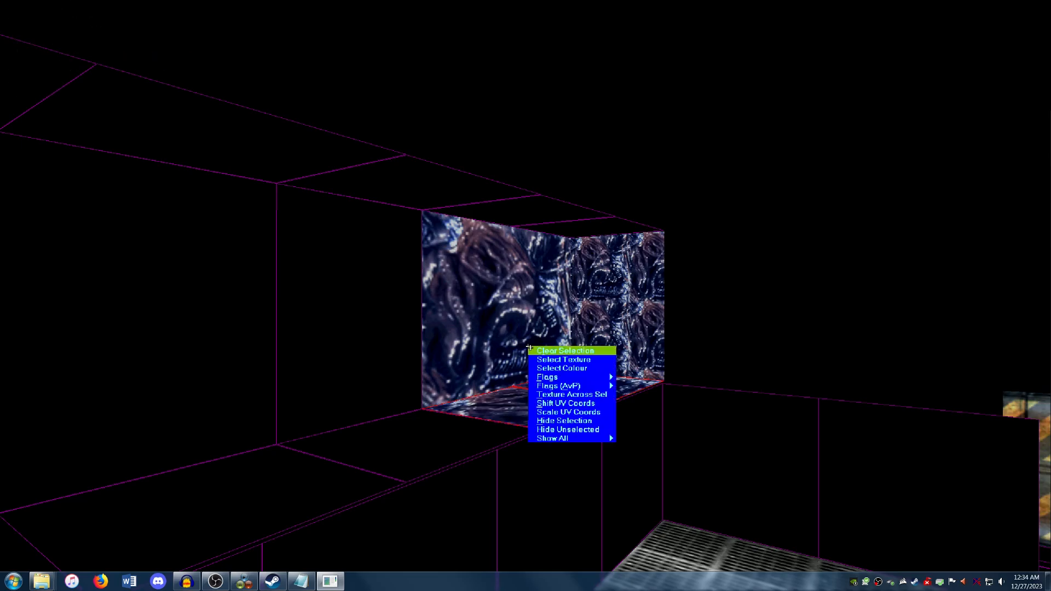
left_click(530, 350)
Spread the blue alien texture across the two ceiling polygons and the two right wall polygons nearest the end wall
left_click(572, 225)
key("t")
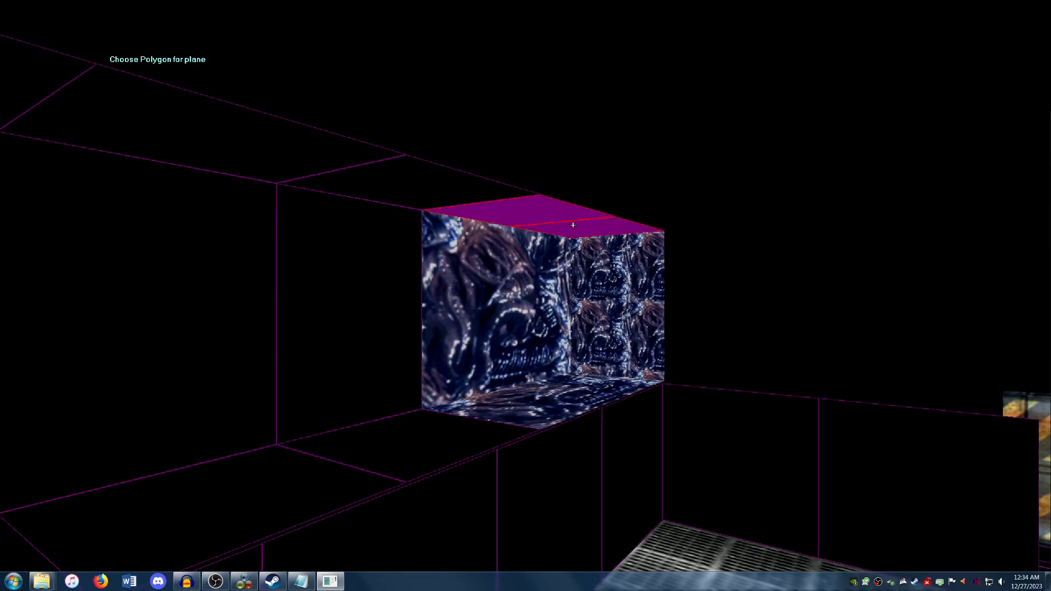
left_click(576, 227)
key("Right")
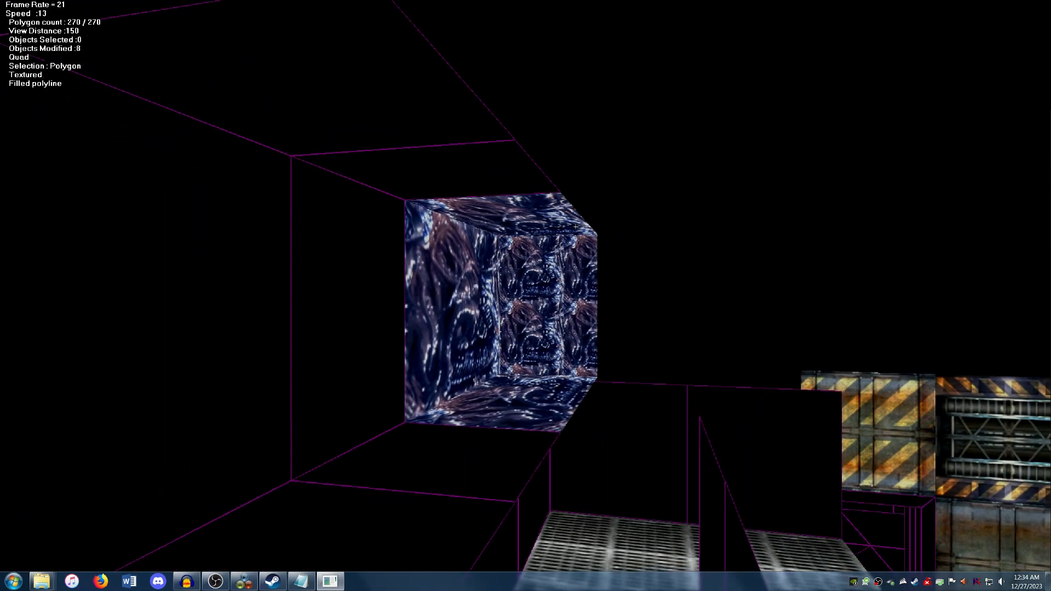
left_click(507, 248)
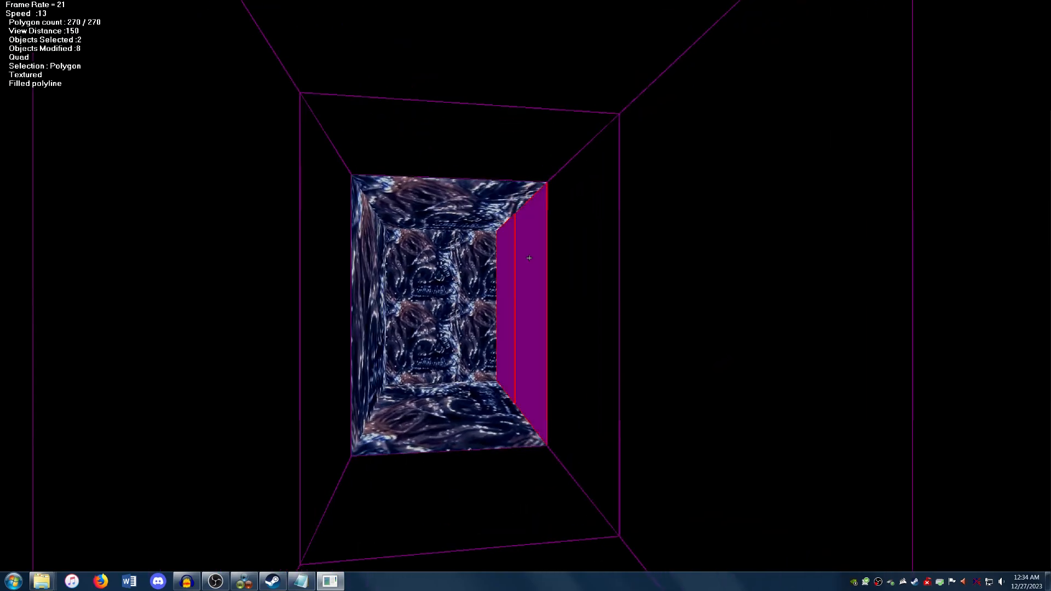
key("t")
left_click(528, 262)
Apply the purple alien texture across the two ceiling polygons in front of the blue section and clear the selection
key("Down")
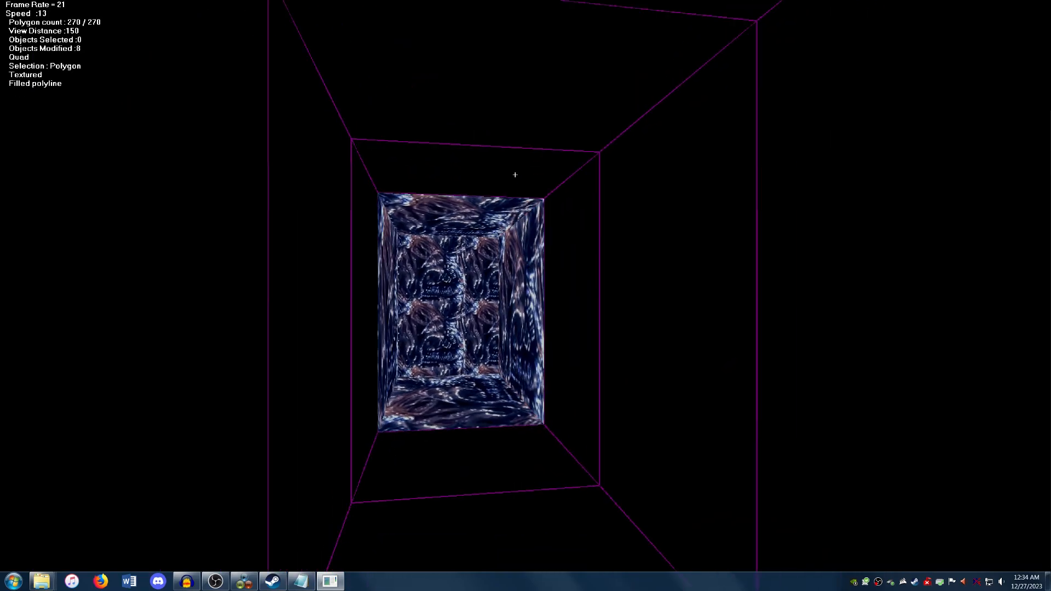
left_click(530, 133)
right_click(517, 159)
left_click(520, 172)
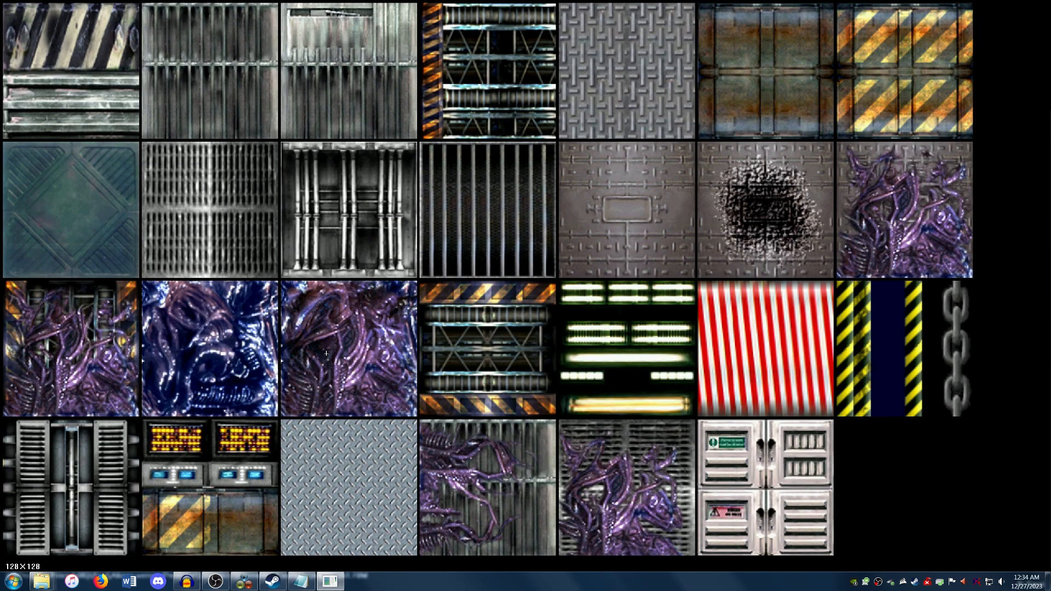
left_click(326, 353)
key("t")
left_click(517, 147)
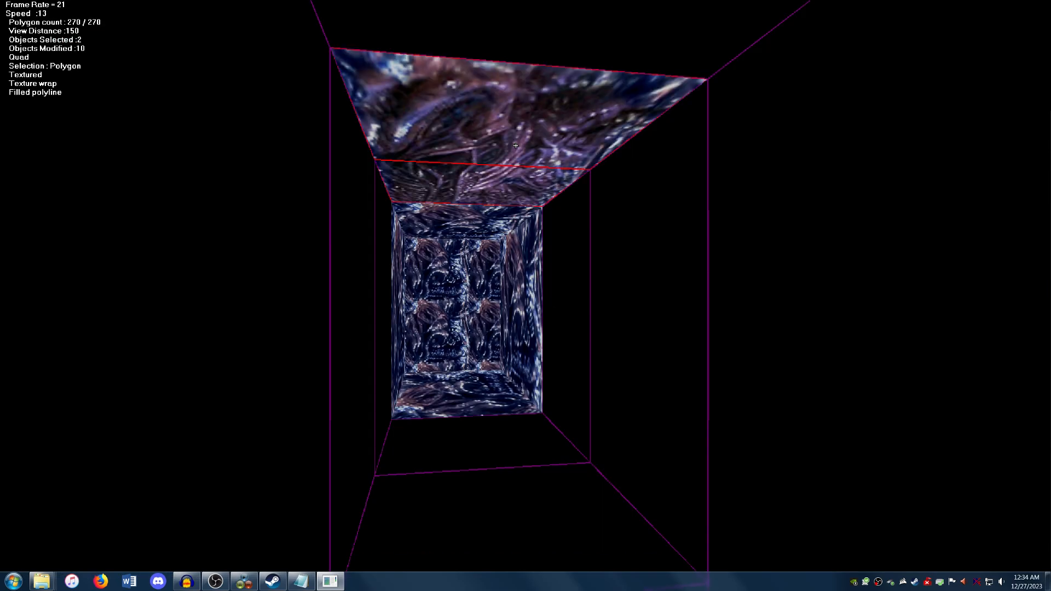
key("Left")
key("d")
Spread the purple alien texture across the floor and both side walls in front of the blue section
key("Left")
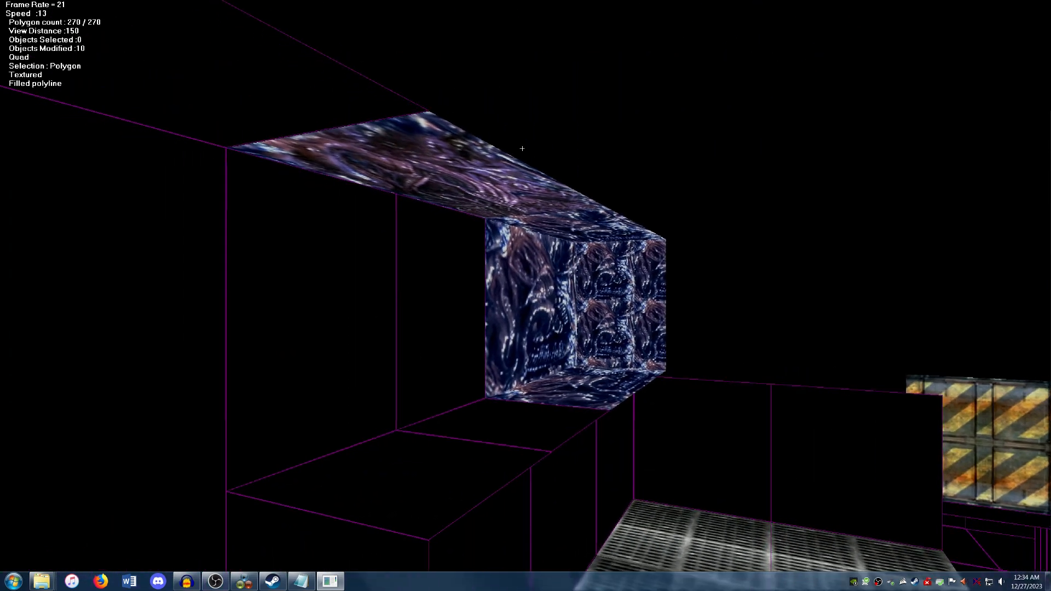
left_click(481, 301)
key("t")
left_click(500, 297)
left_click(520, 439)
key("t")
left_click(521, 440)
key("Right")
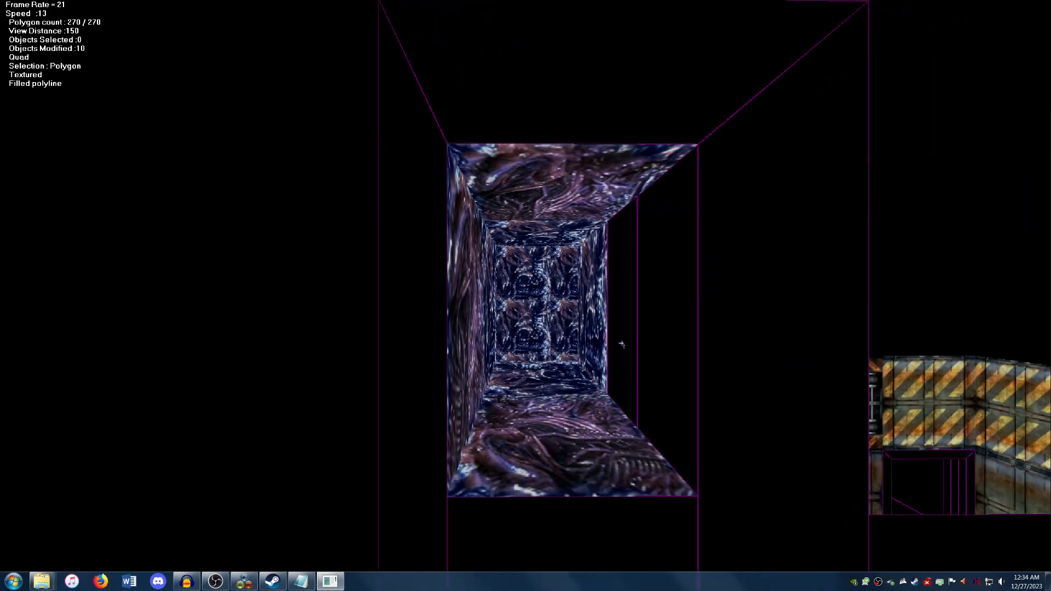
left_click(660, 350)
key("t")
left_click(662, 349)
Cover the ceiling and both side walls of the raised passage's nearest section with the purple alien texture
left_click(602, 105)
key("t")
left_click(603, 105)
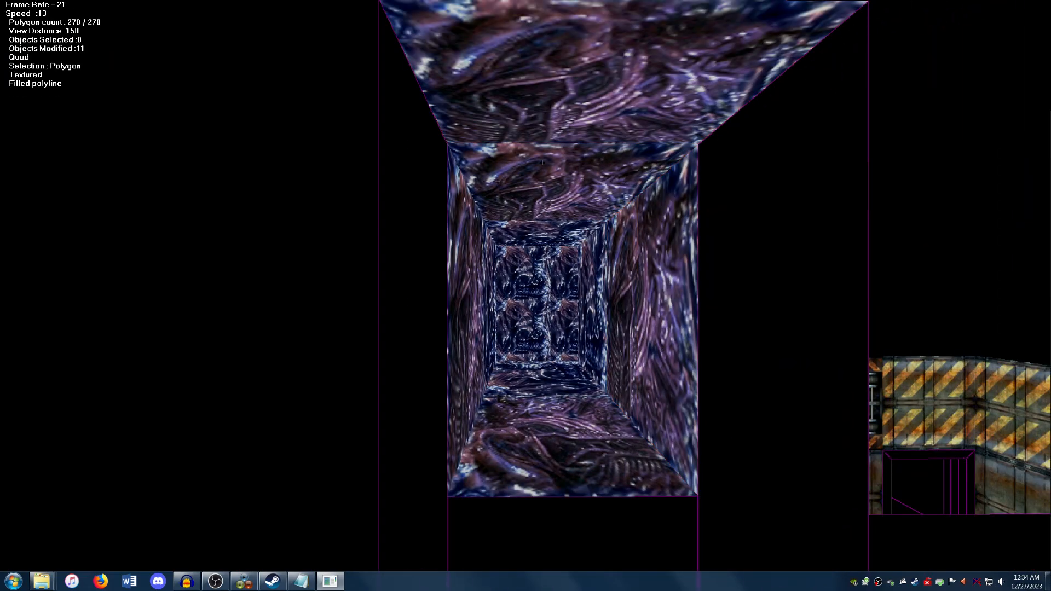
left_click(413, 246)
key("t")
left_click(414, 246)
left_click(741, 244)
key("t")
left_click(741, 244)
Cover the small vertical face below the passage floor and the remaining wall of the nearest section with the purple alien texture
key("Right")
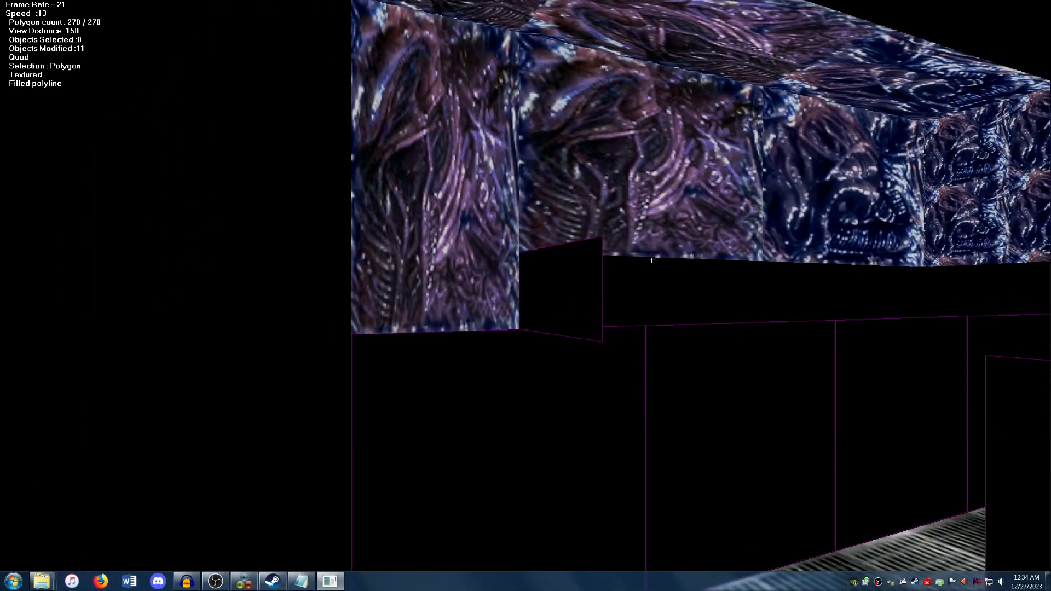
left_click(588, 273)
key("t")
left_click(590, 274)
key("Left")
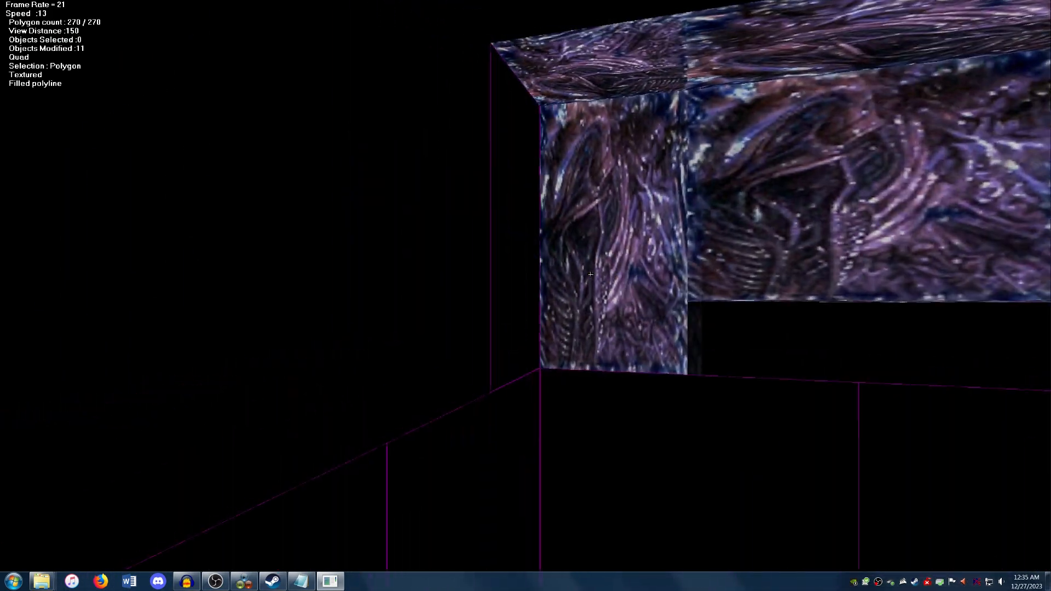
key("Up")
left_click(499, 210)
key("t")
left_click(499, 210)
right_click(499, 214)
left_click(499, 217)
Crop the purple alien texture on the small face below the passage to vertical coordinates 63 to 127
key("Down")
key("Right")
key("Up")
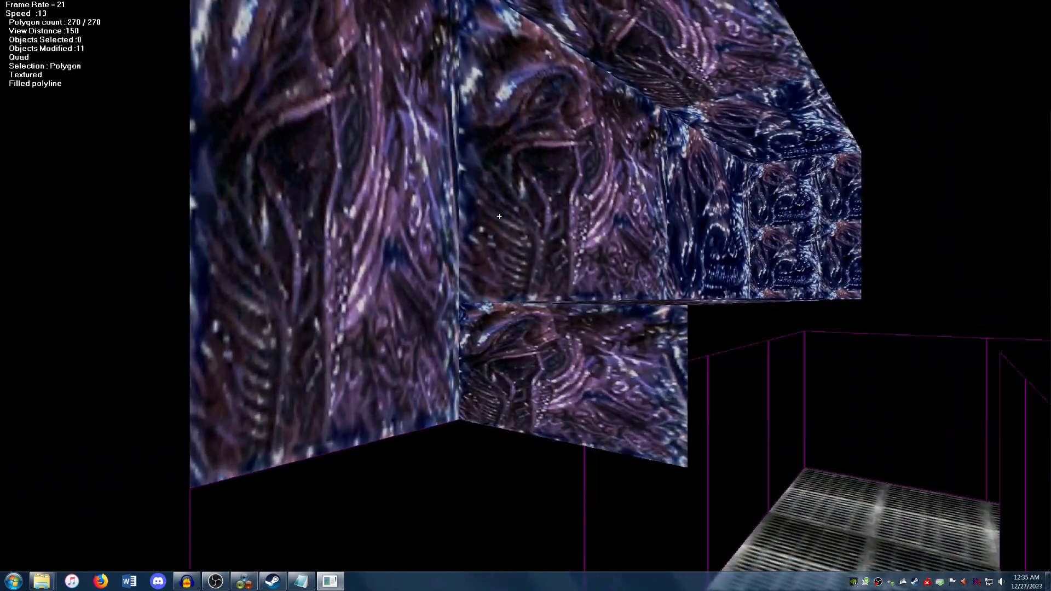
key("Right")
key("Down")
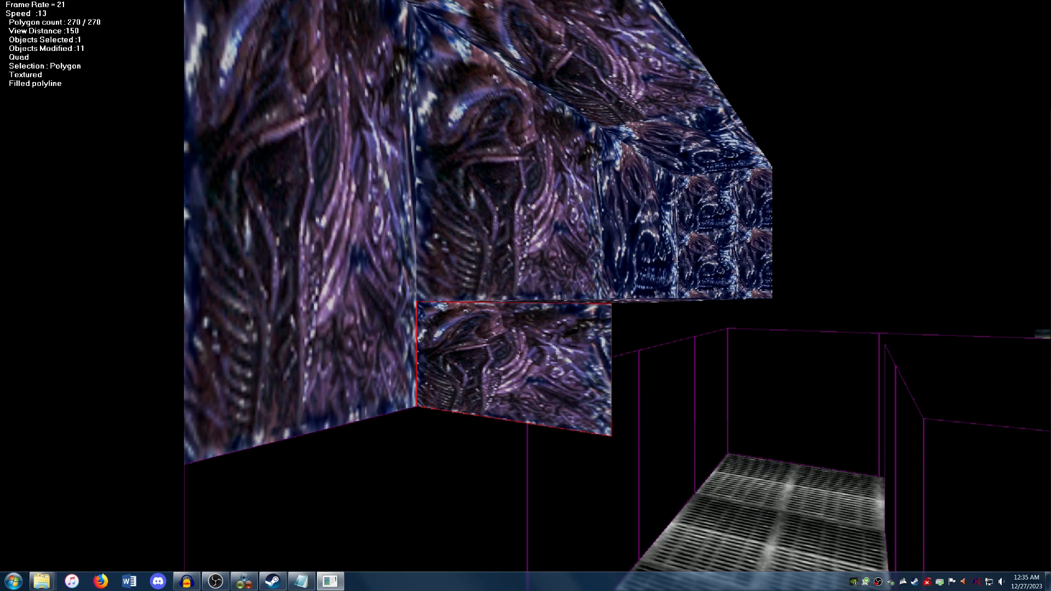
left_click(169, 70)
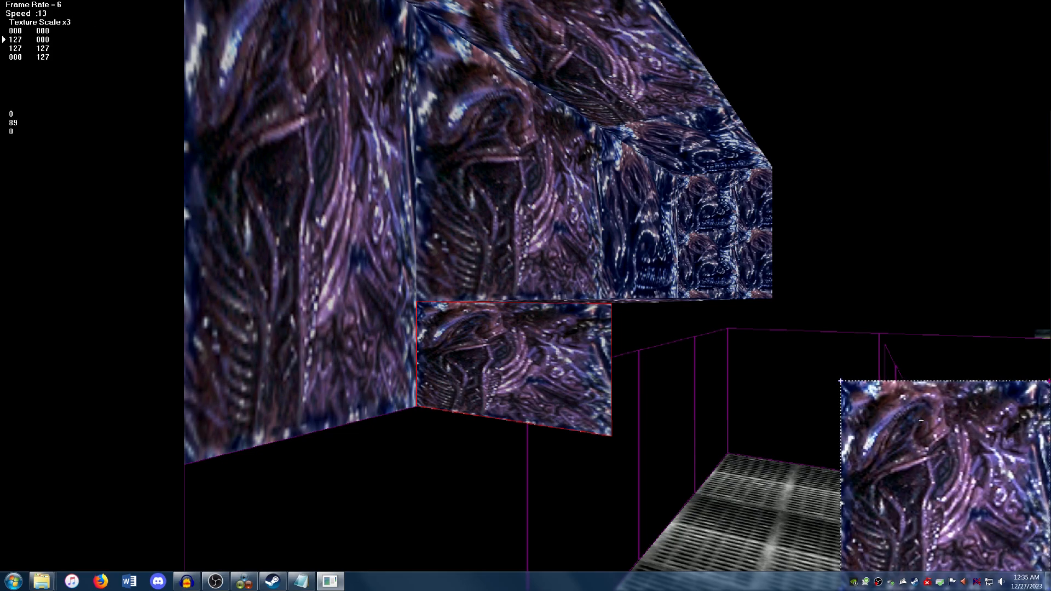
left_click_drag(919, 383, 913, 488)
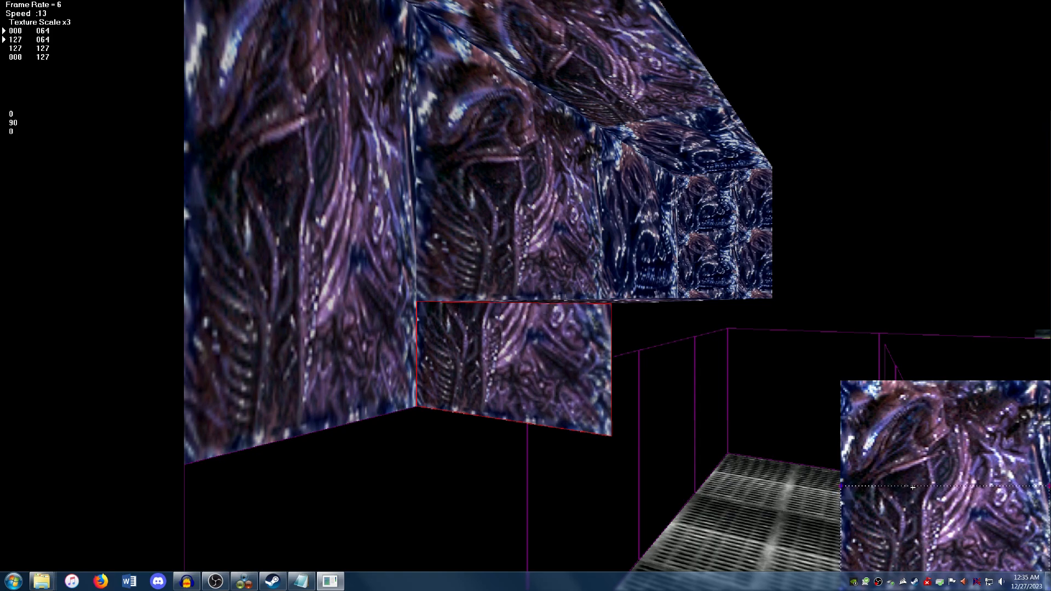
left_click_drag(914, 486, 911, 485)
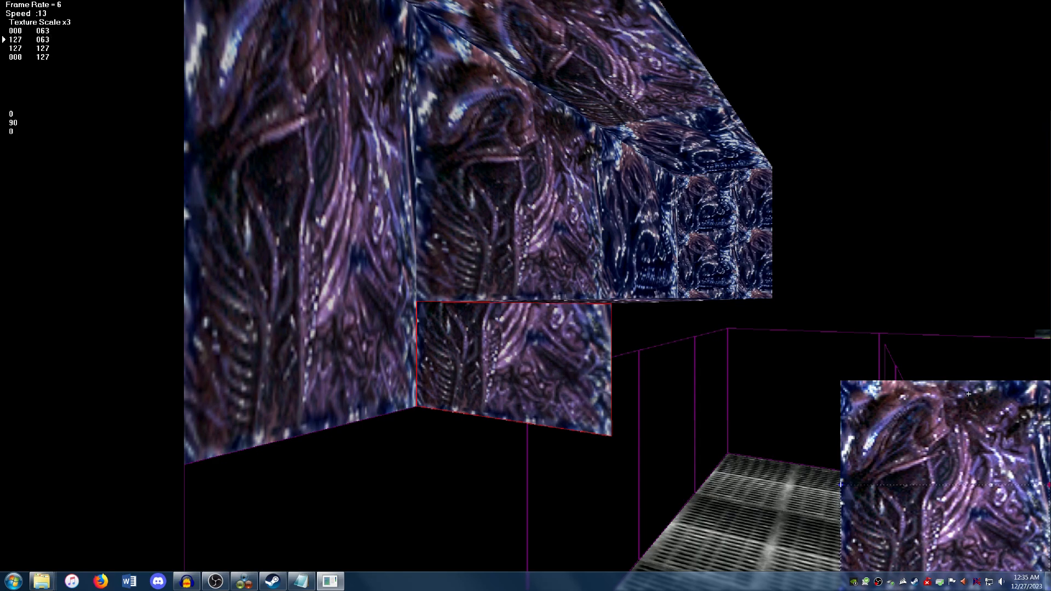
Shift the small face's cropped texture area to vertical coordinates 0 to 63 and clear the selection
left_click_drag(941, 525, 917, 388)
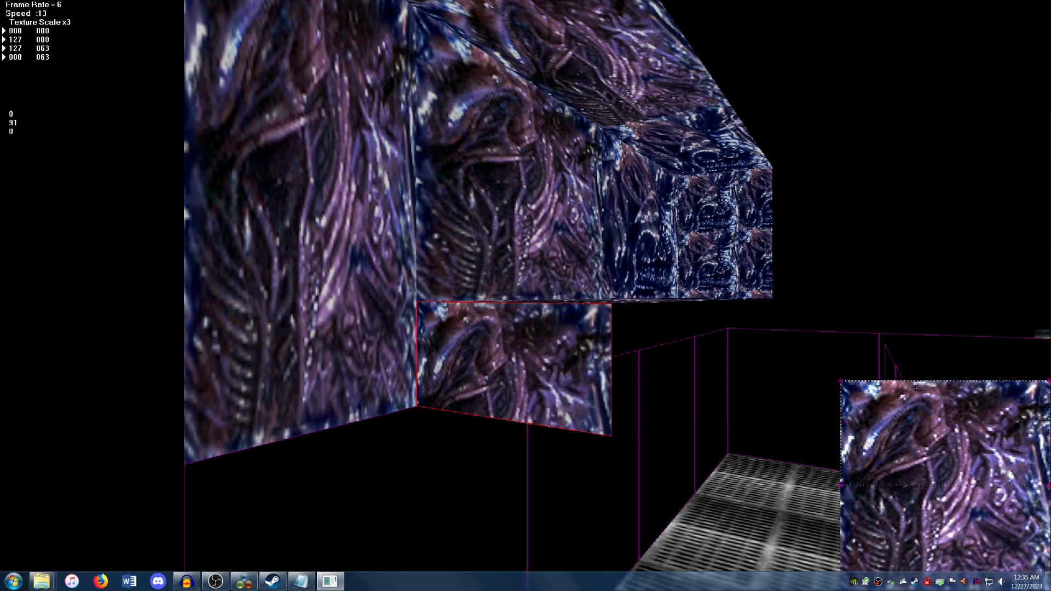
left_click(506, 332)
key("Escape")
right_click(506, 332)
left_click(512, 333)
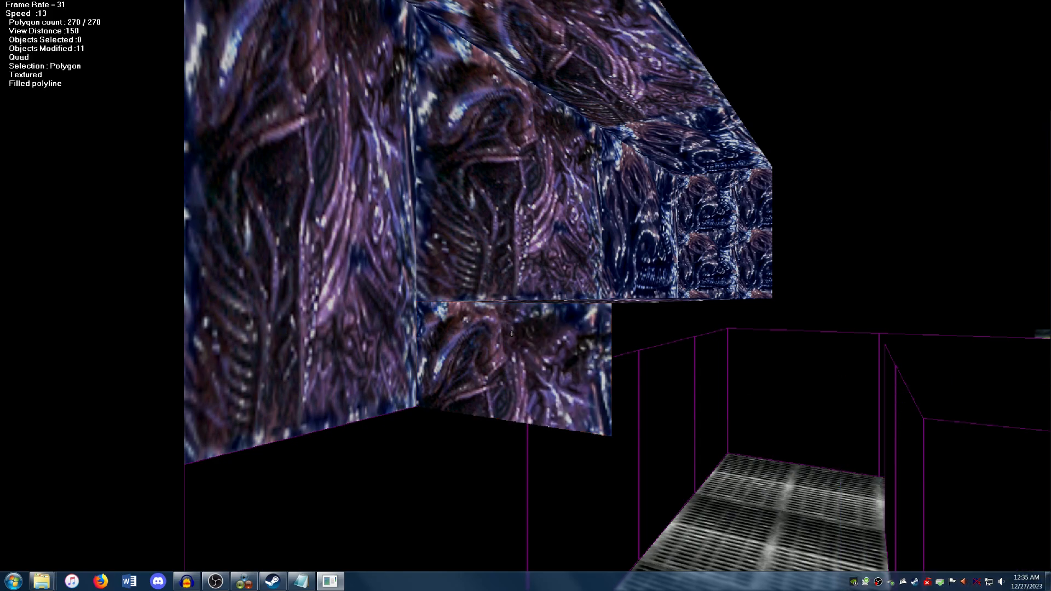
Restore the full, uncropped purple alien texture on the small face below the passage
key("Down")
key("Up")
key("Left")
key("Left")
key("Up")
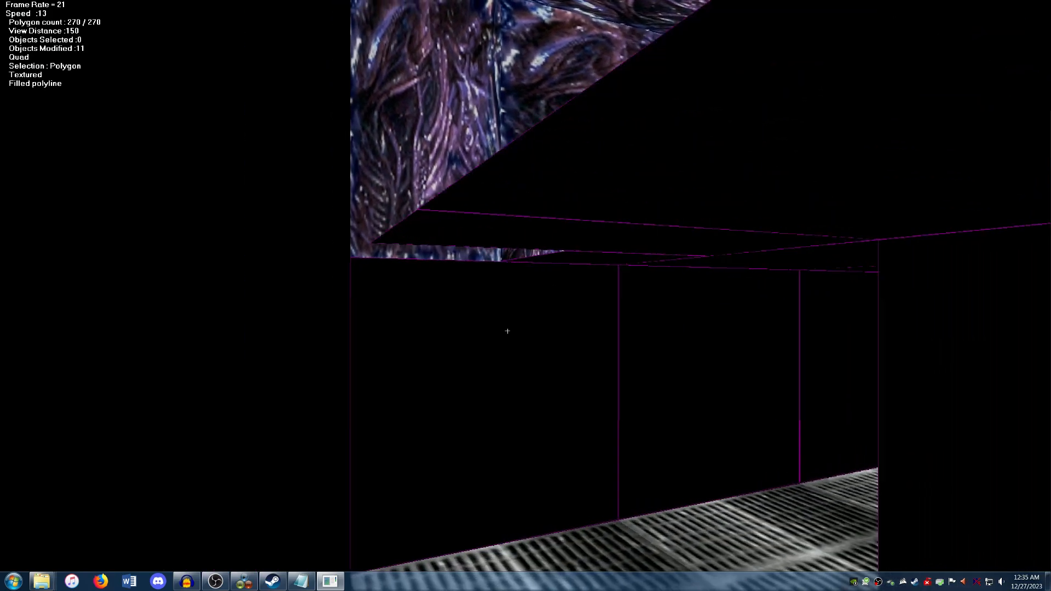
key("Left")
key("Right")
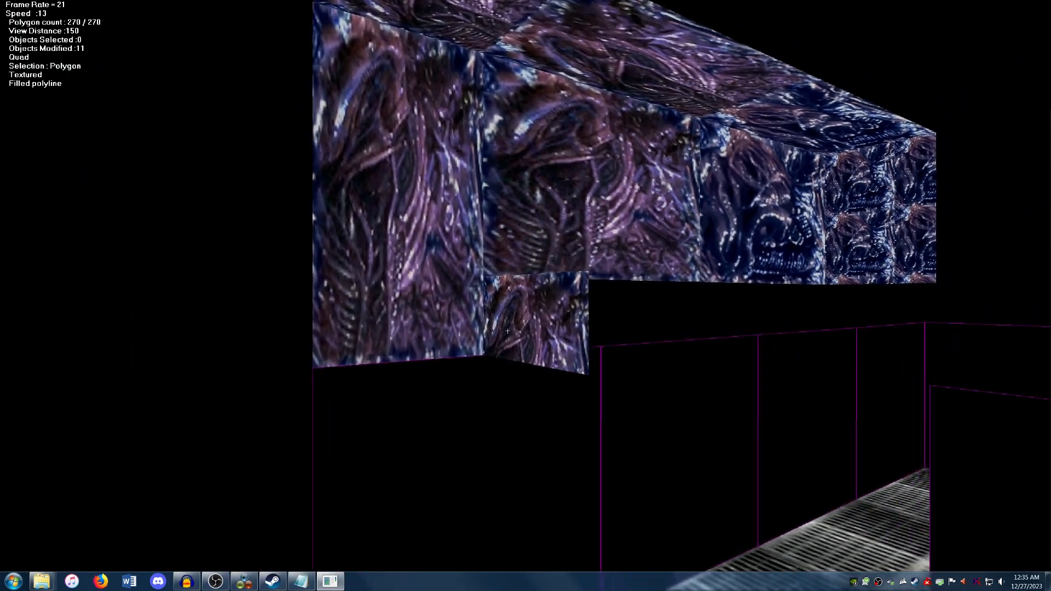
key("Up")
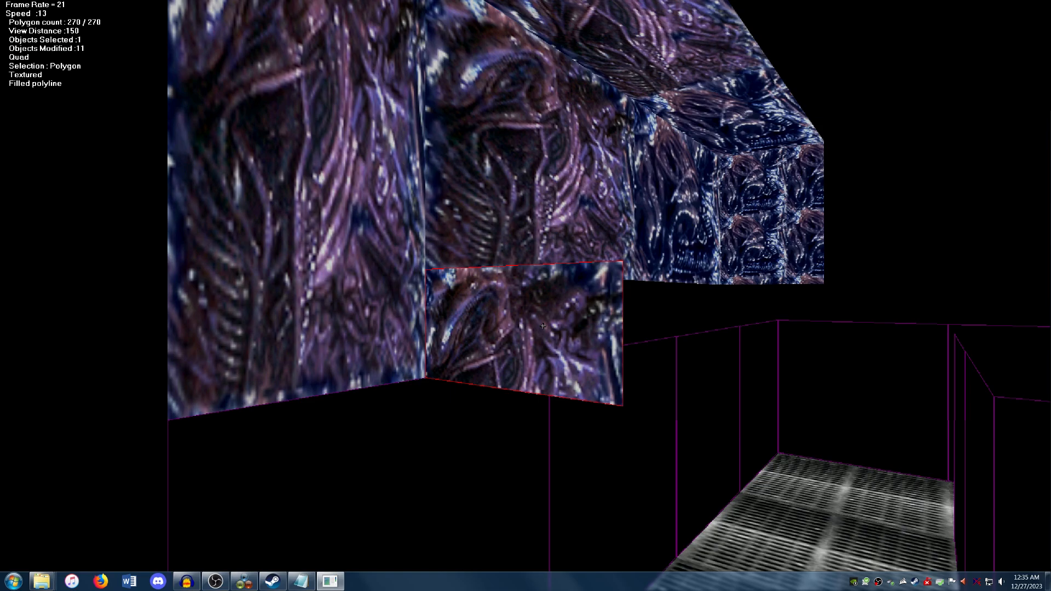
key("v")
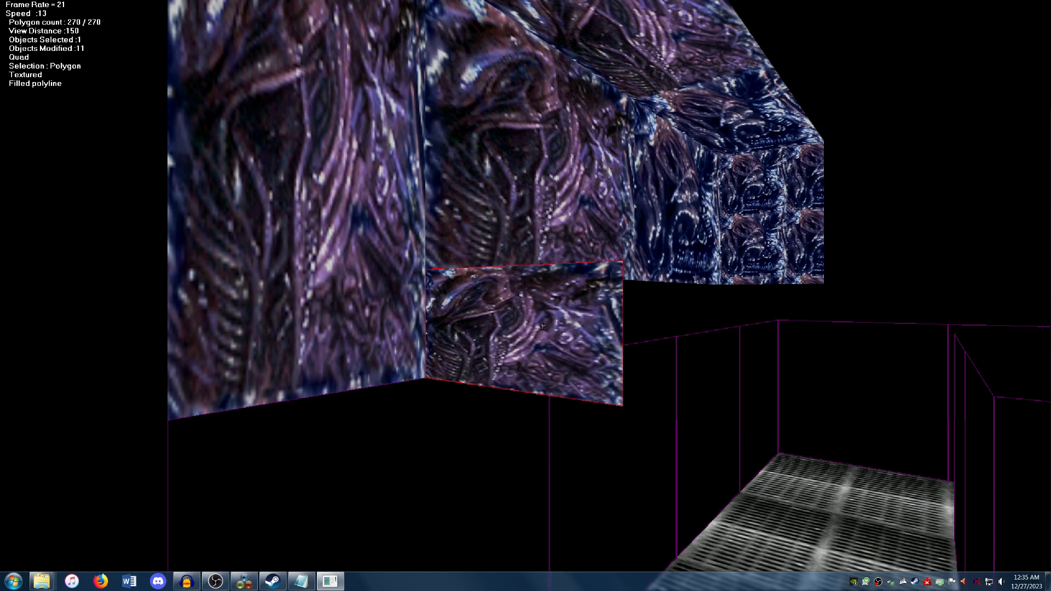
Clear the polygon selection and save the level at the autosave prompt
key("ctrl+z")
right_click(458, 299)
left_click(458, 298)
key("Down")
key("Down")
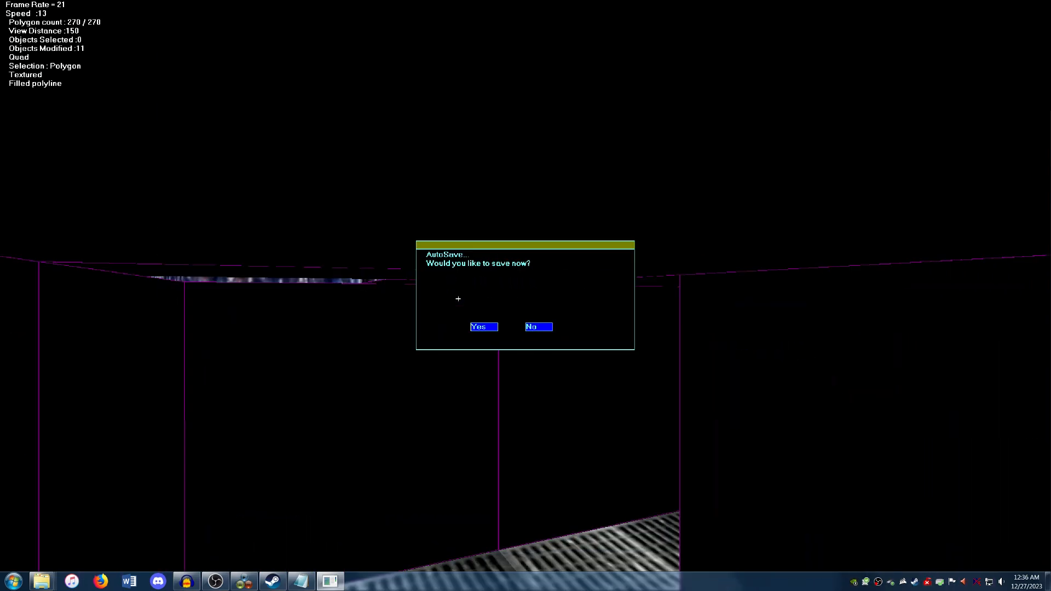
key("y")
key("Down")
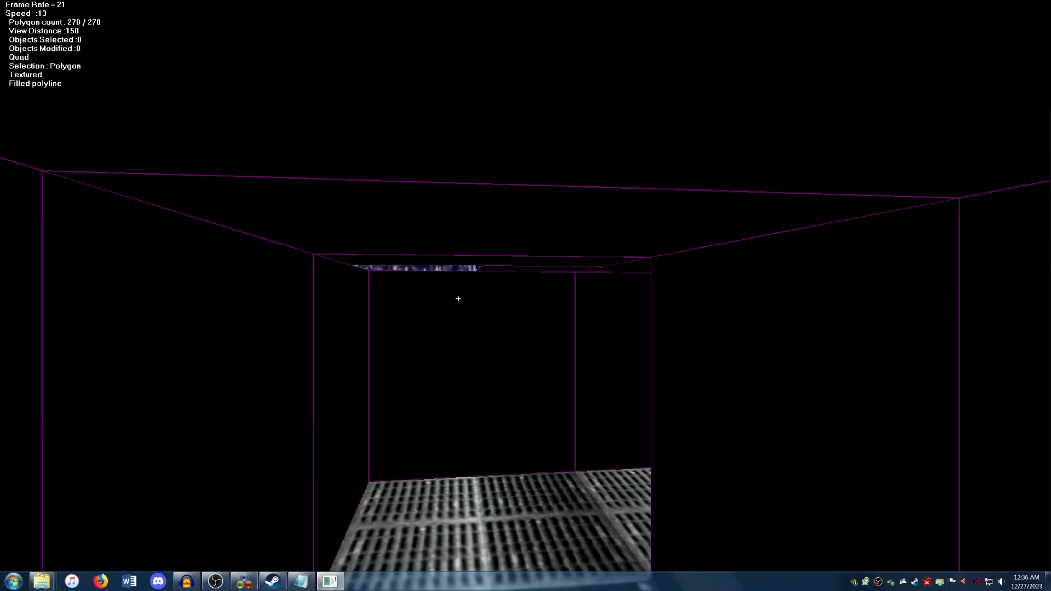
Cover the landing's side wall with the ribbed metal texture overgrown with purple alien tendrils
key("Up")
right_click(532, 244)
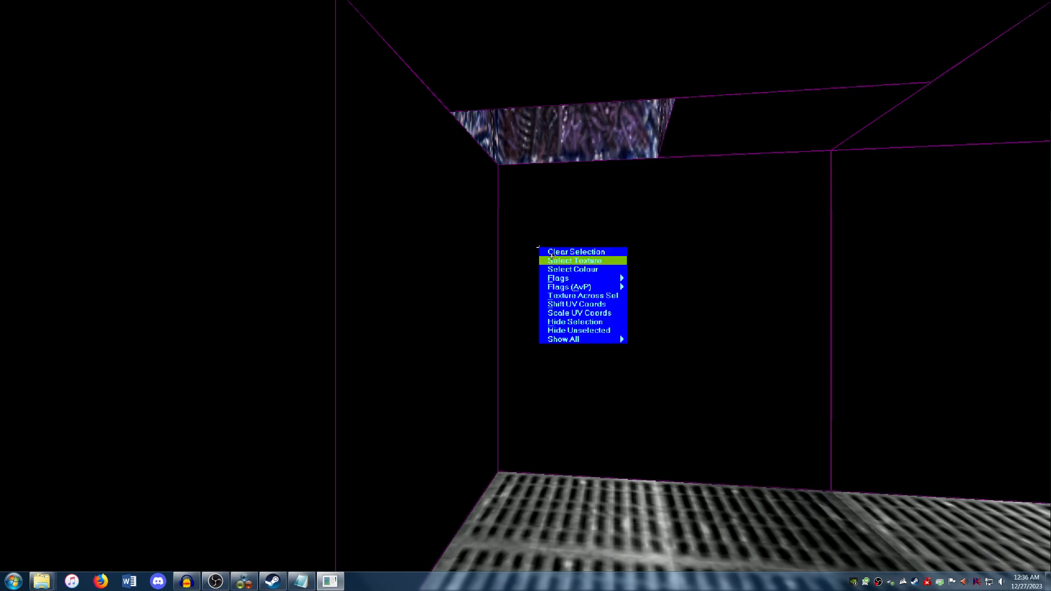
left_click(555, 256)
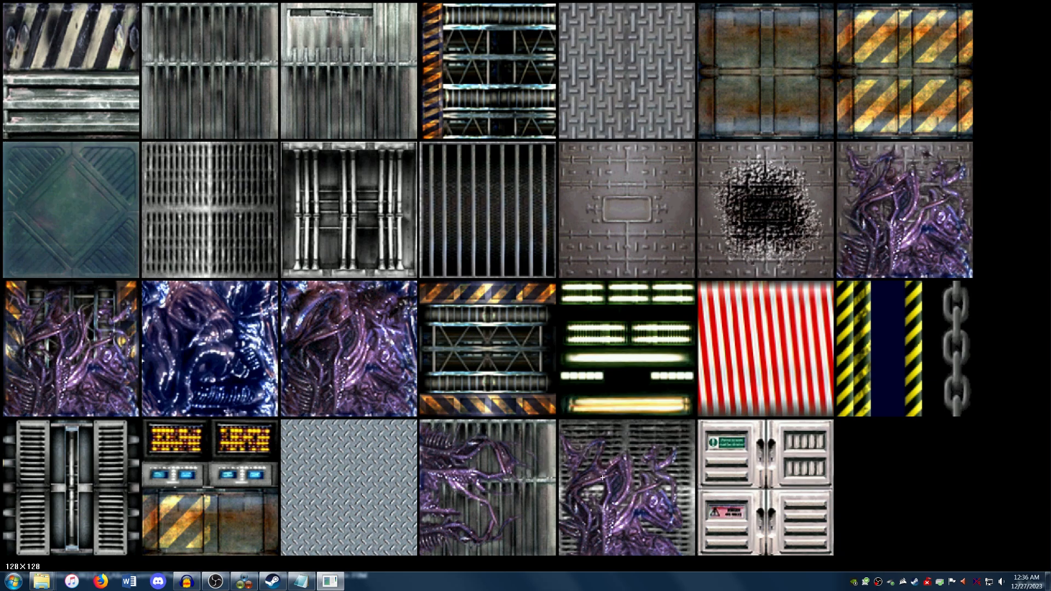
left_click(472, 470)
left_click(431, 277)
key("p")
left_click(431, 276)
key("Down")
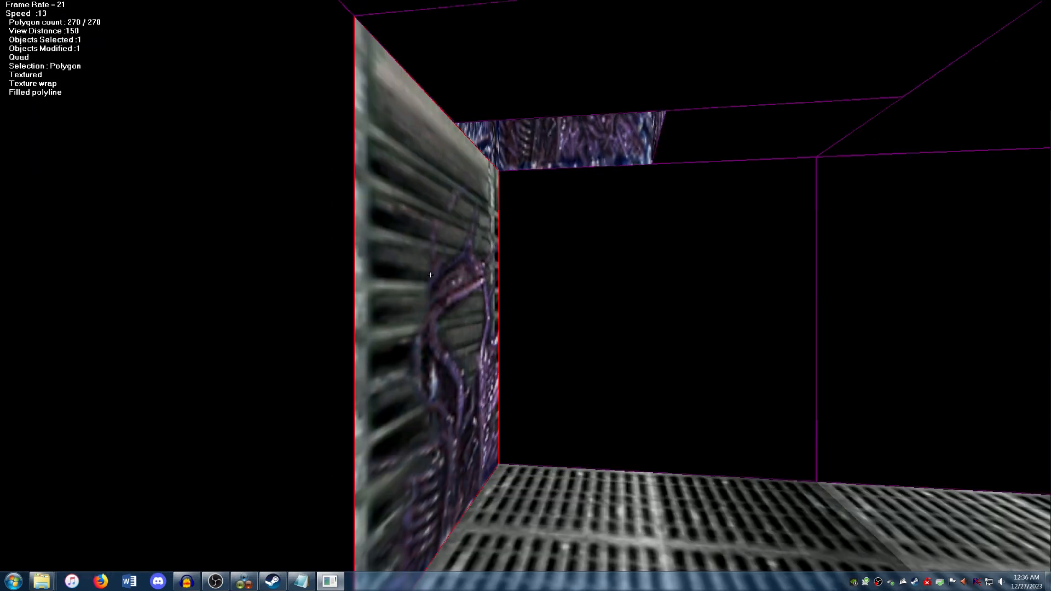
key("Left")
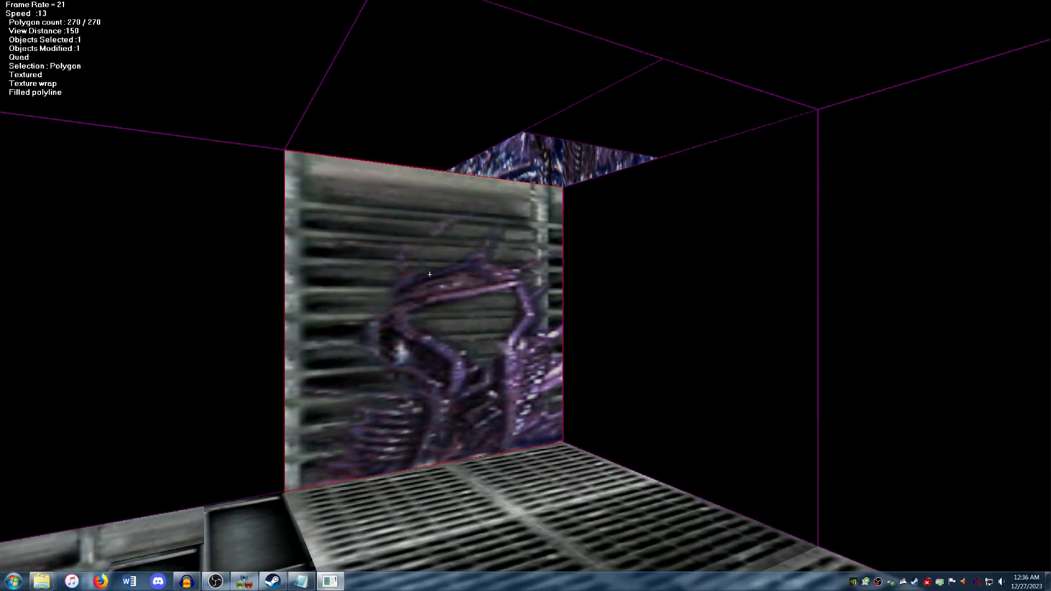
Tile the tendril texture across the landing wall, mirror and flip it so the tendrils hang from the ceiling, and clear the selection
key("t")
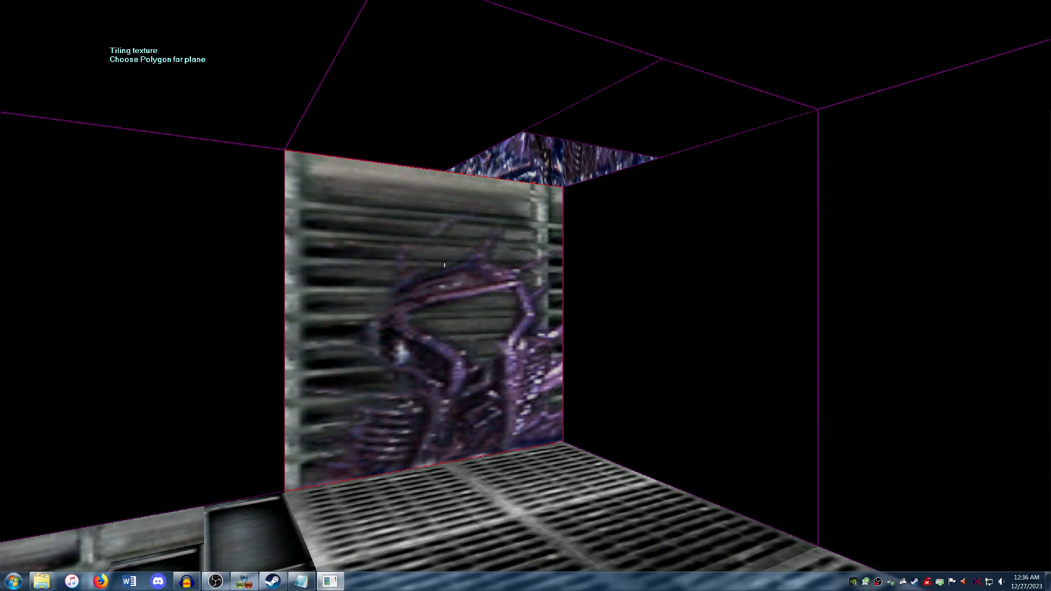
left_click(444, 265)
key("t")
left_click(443, 264)
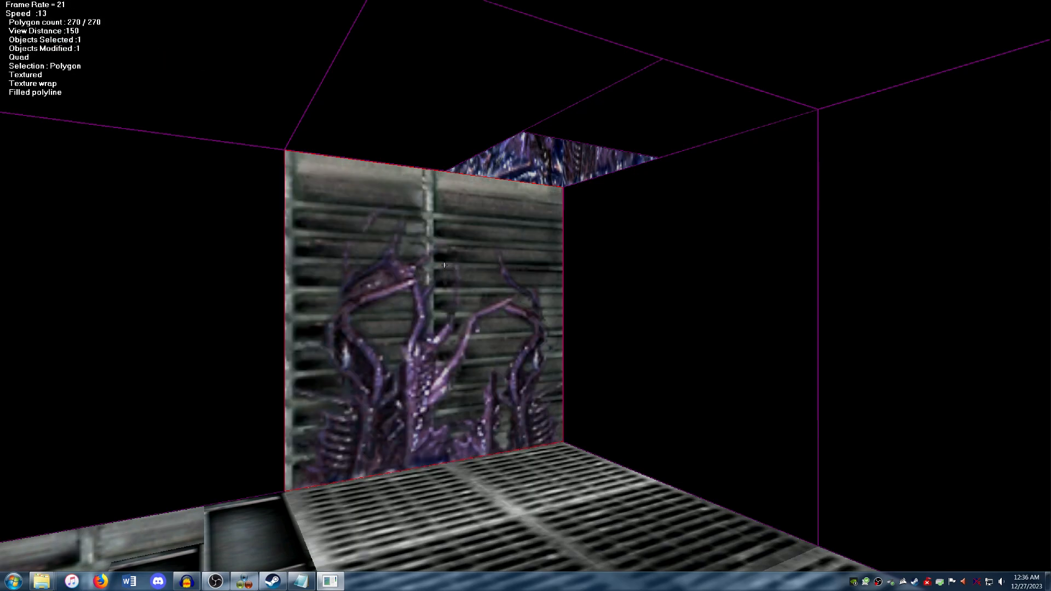
key("m")
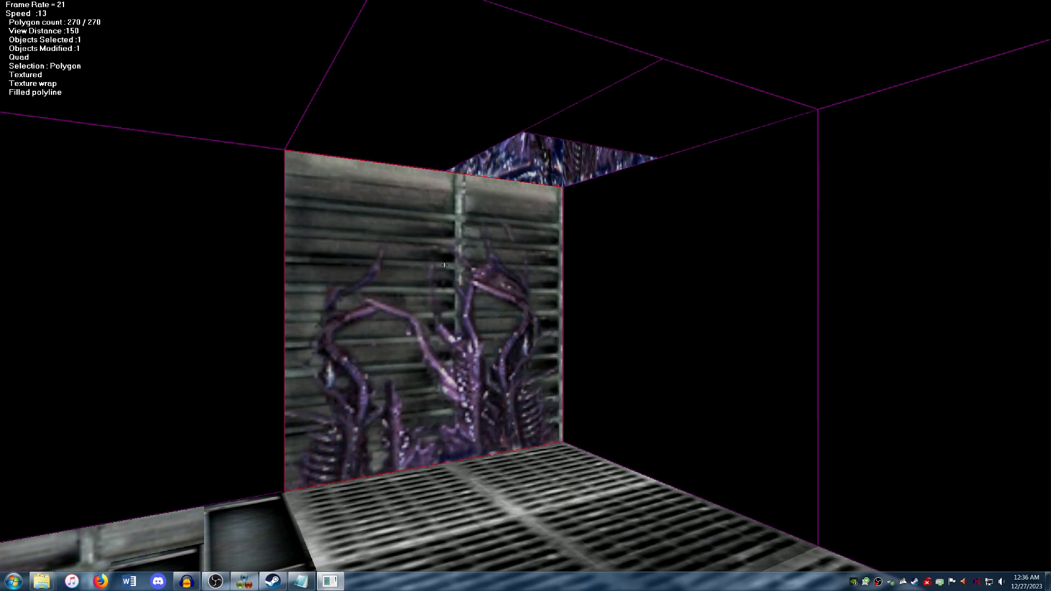
key("m")
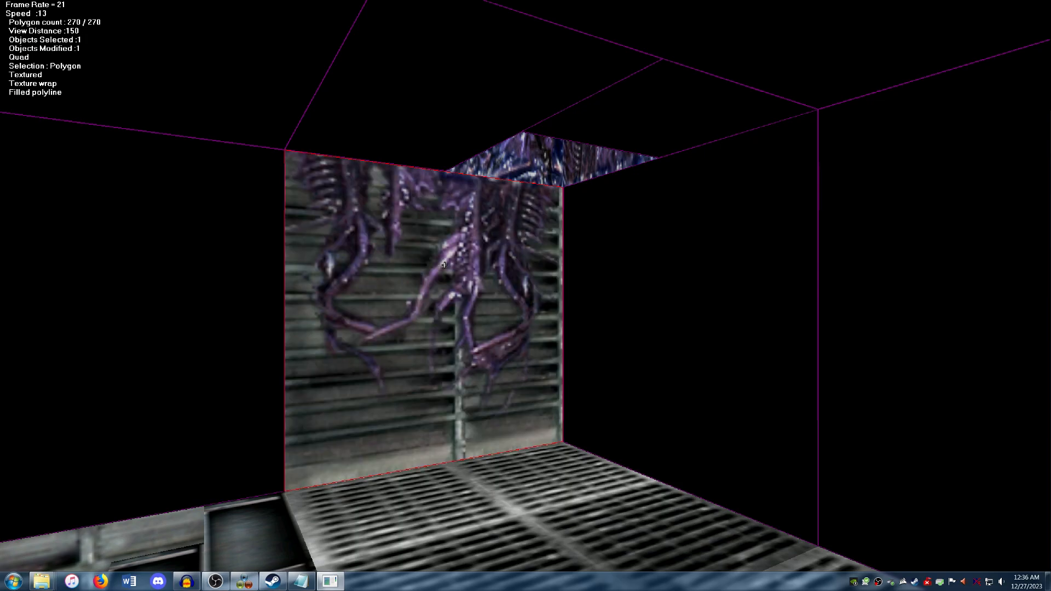
right_click(422, 243)
left_click(551, 258)
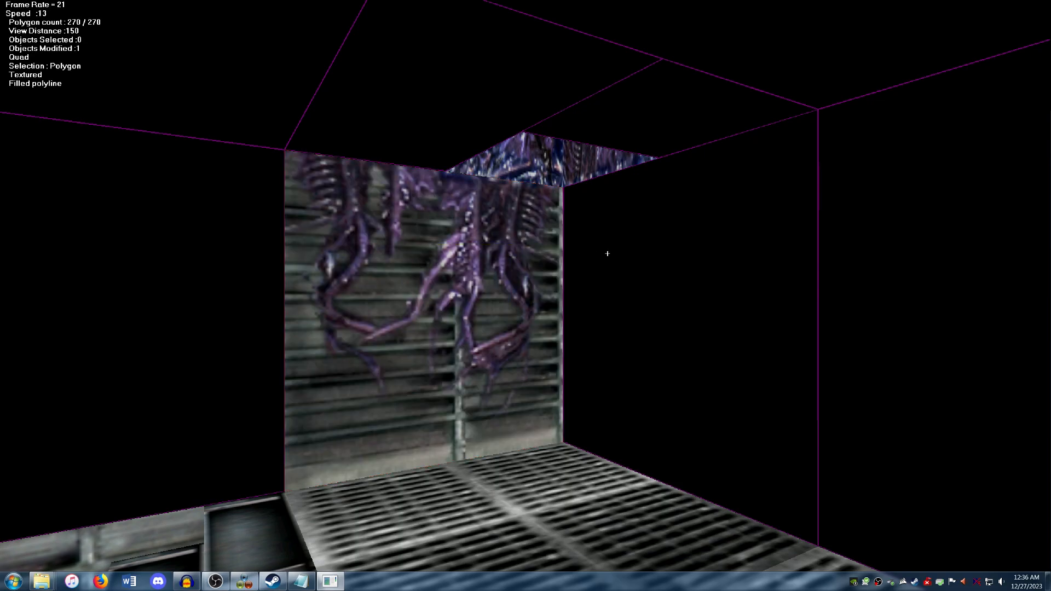
Apply the same hanging-tendril metal texture to the adjacent landing wall and clear the selection
left_click(628, 256)
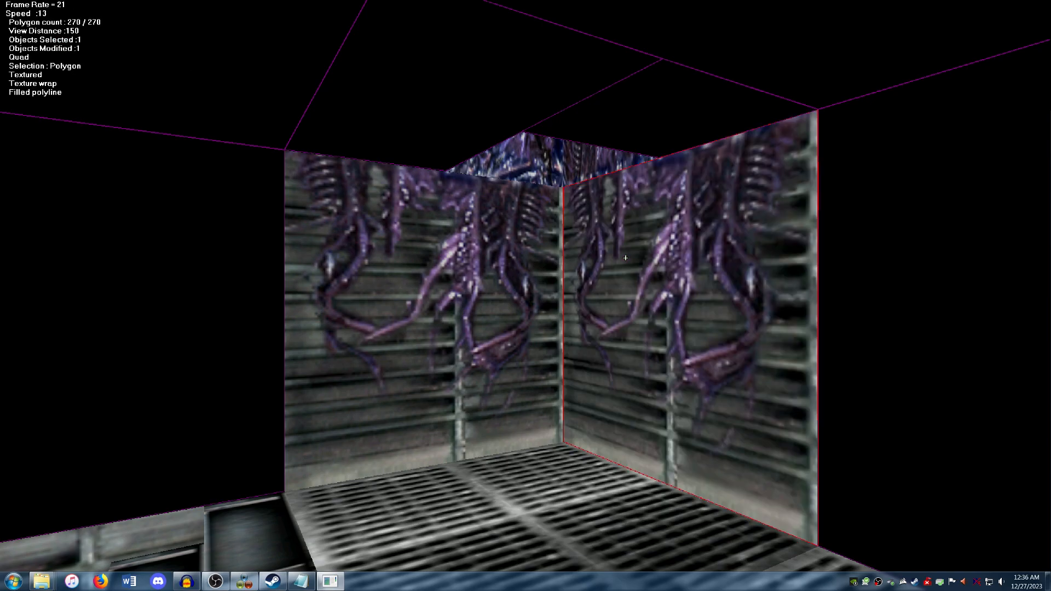
right_click(625, 257)
left_click(627, 259)
key("Down")
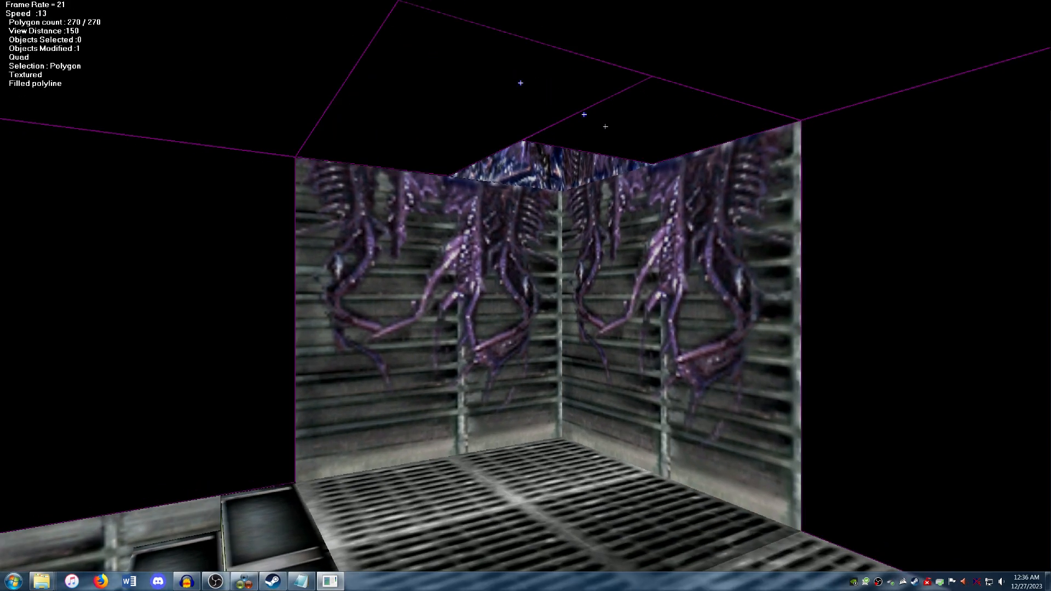
Cover the L-shaped ceiling polygon above the landing with the purple alien texture and deselect it
left_click(606, 126)
right_click(614, 119)
left_click(646, 132)
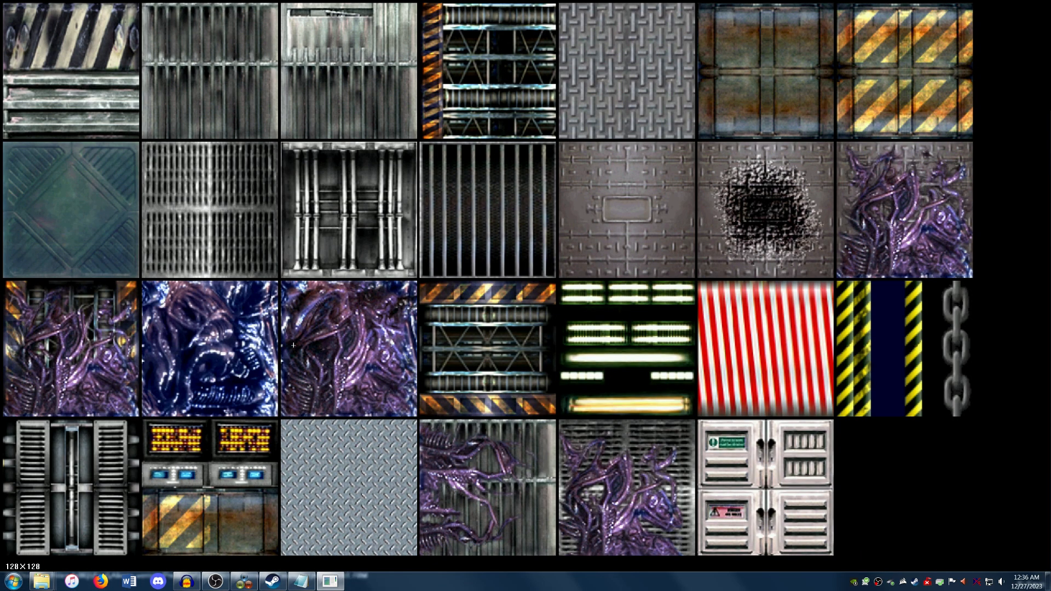
left_click(271, 351)
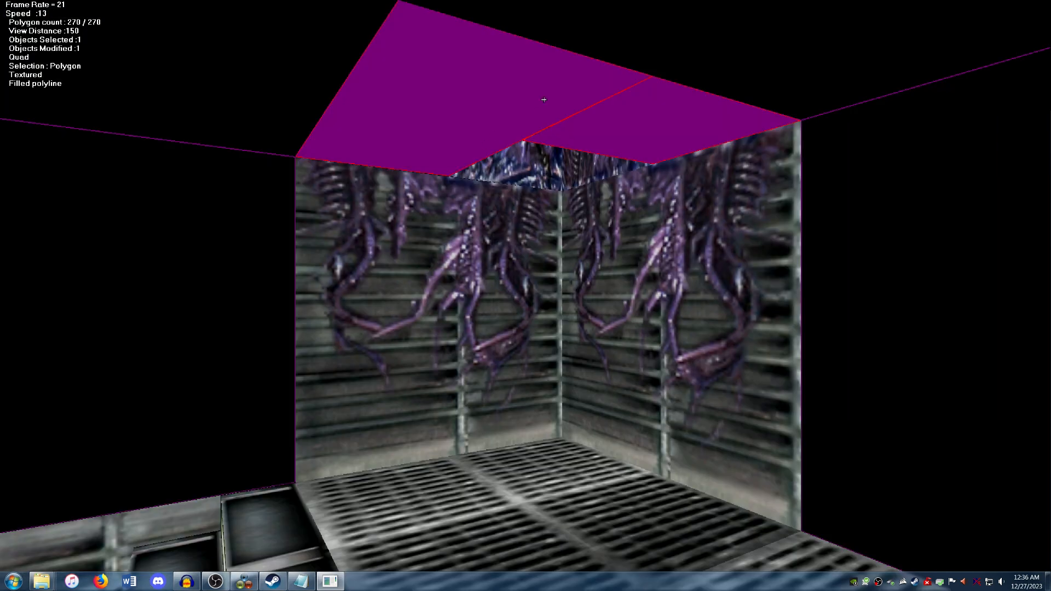
key("w")
key("Up")
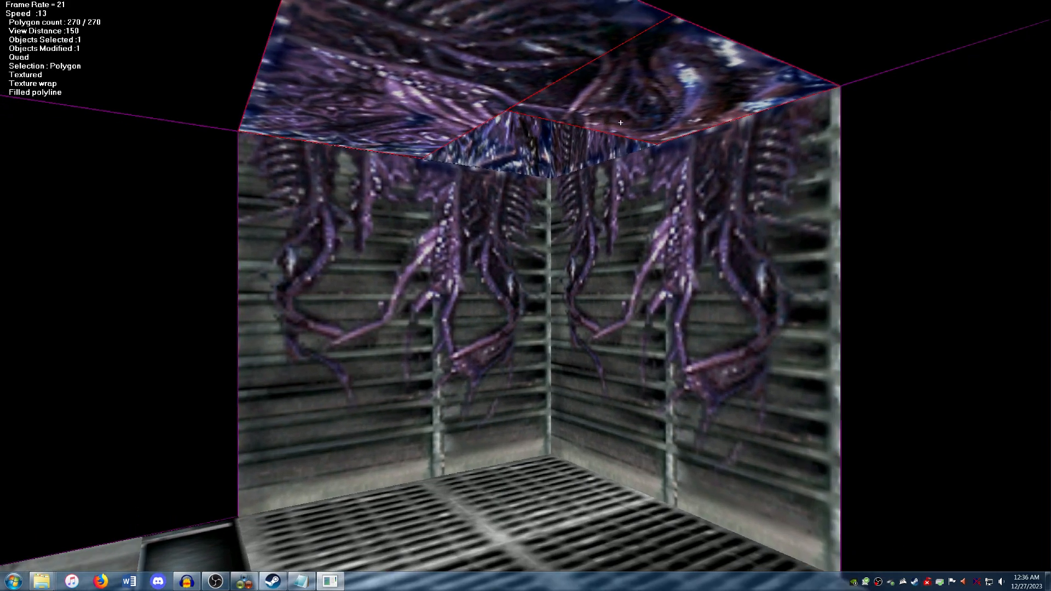
key("Down")
key("Left")
right_click(529, 109)
left_click(575, 112)
Apply the grey panel texture with purple alien growth to the ceiling section above the upper stairs
key("Down")
left_click(597, 113)
right_click(594, 113)
left_click(617, 125)
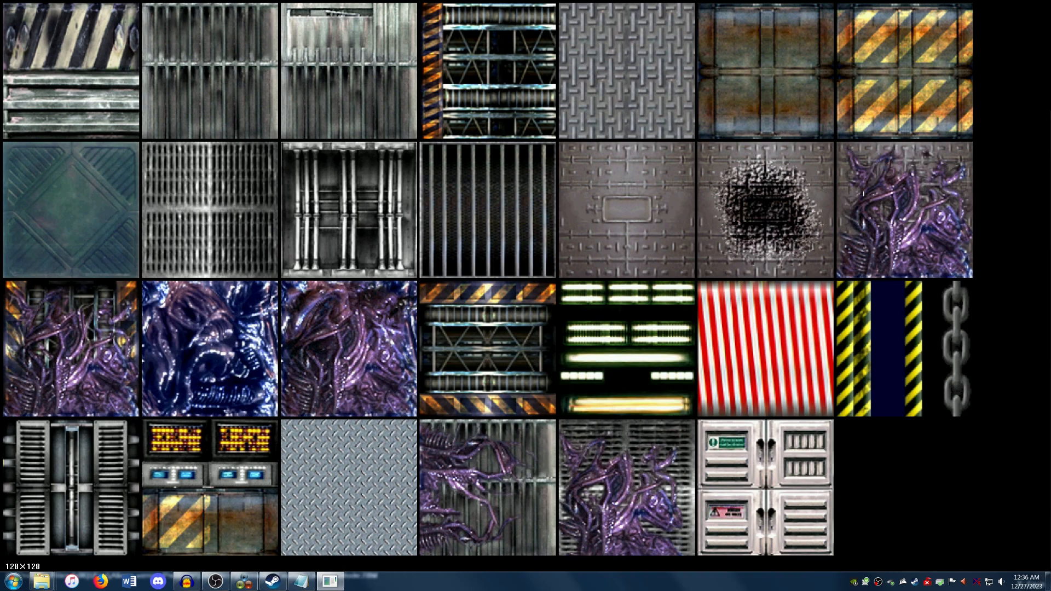
left_click(628, 466)
left_click(576, 105)
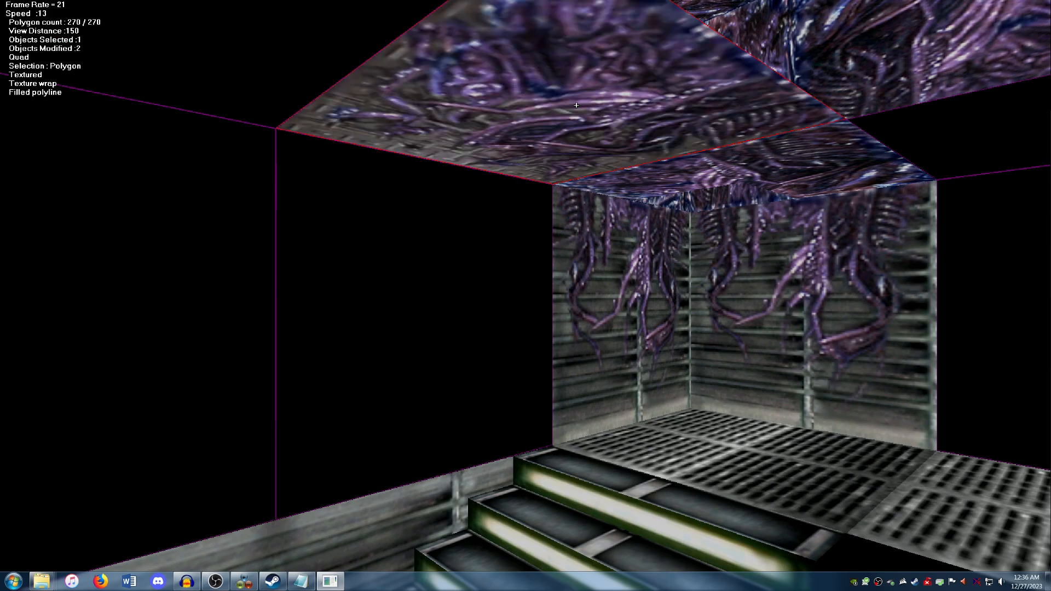
key("Page_Up")
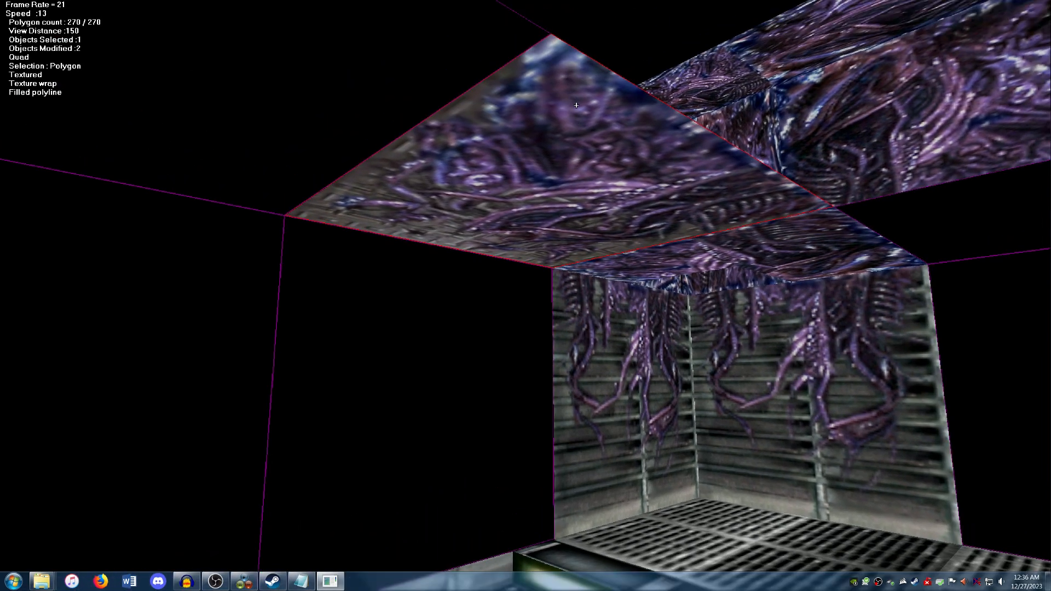
key("Down")
key("Page_Up")
Rotate the ceiling section's texture so the alien growth meets the landing ceiling, and clear the selection
key("r")
key("r")
key("r")
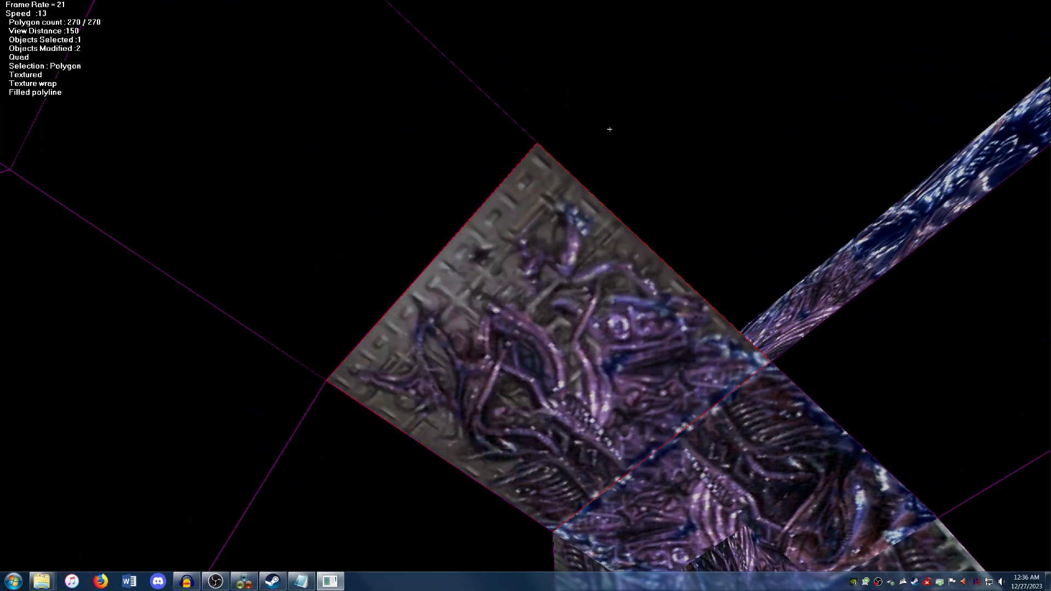
right_click(543, 261)
left_click(549, 262)
Cover the next ceiling section above the stairs with the plain grey panel texture and clear the selection
left_click(377, 184)
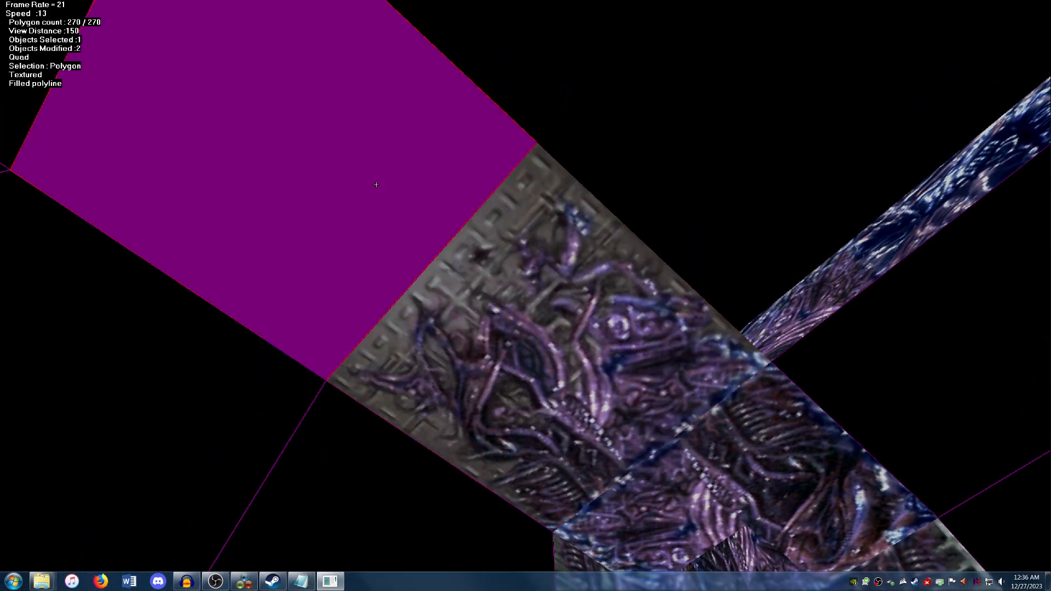
right_click(377, 186)
left_click(386, 197)
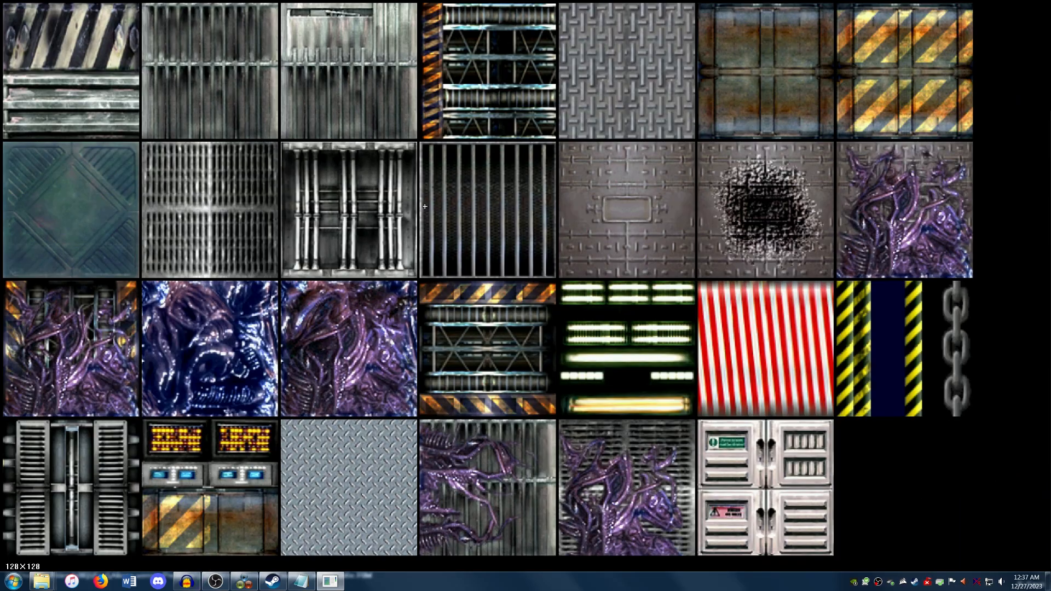
left_click(637, 231)
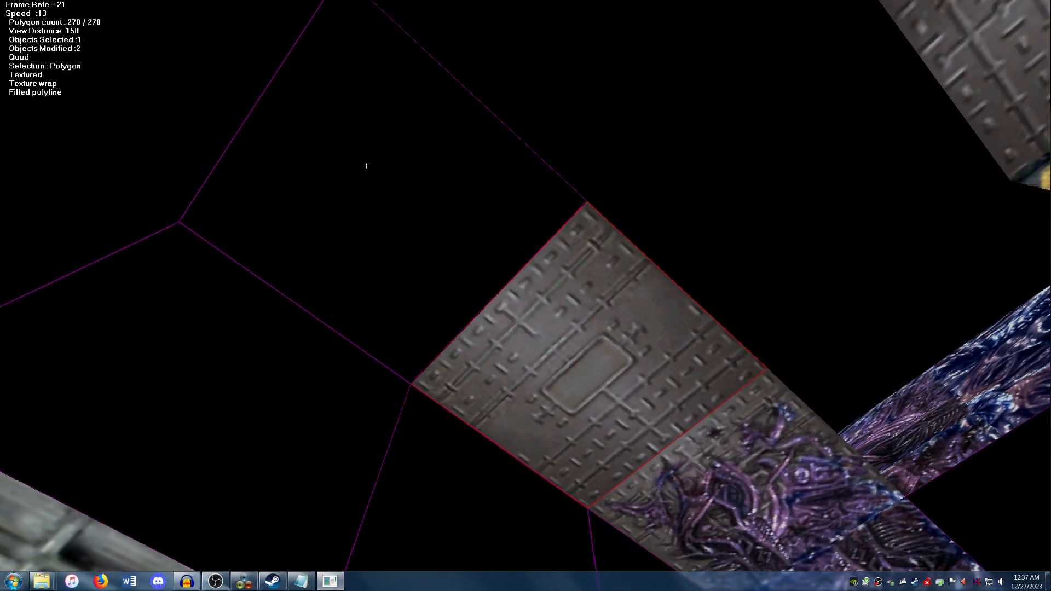
left_click(365, 164)
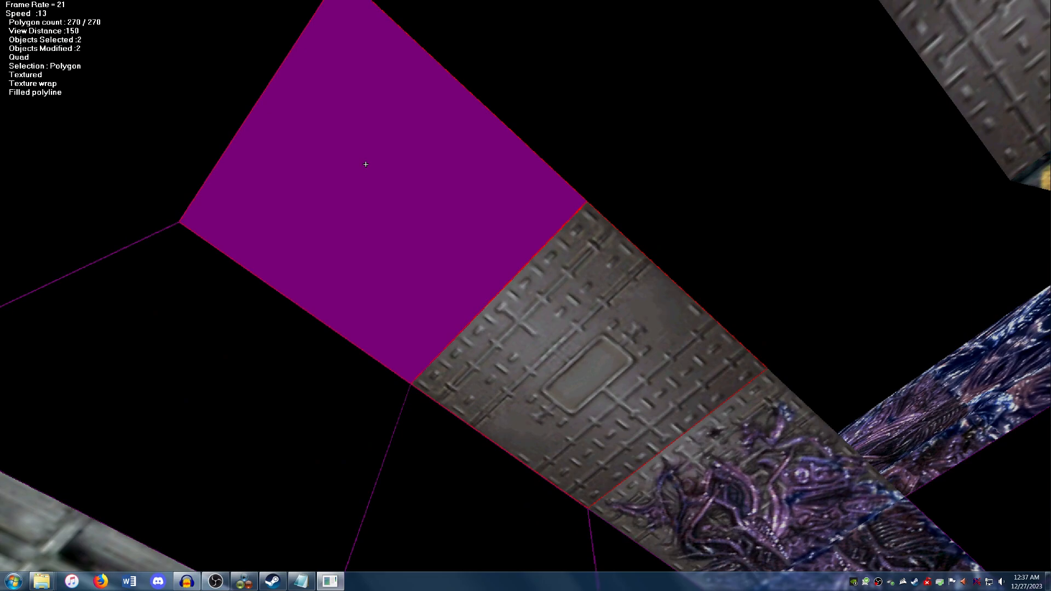
right_click(365, 164)
left_click(375, 171)
key("Escape")
Cover the ceiling section beyond the plain panel with the scorched grey panel texture and clear the selection
left_click(425, 216)
right_click(425, 215)
left_click(442, 229)
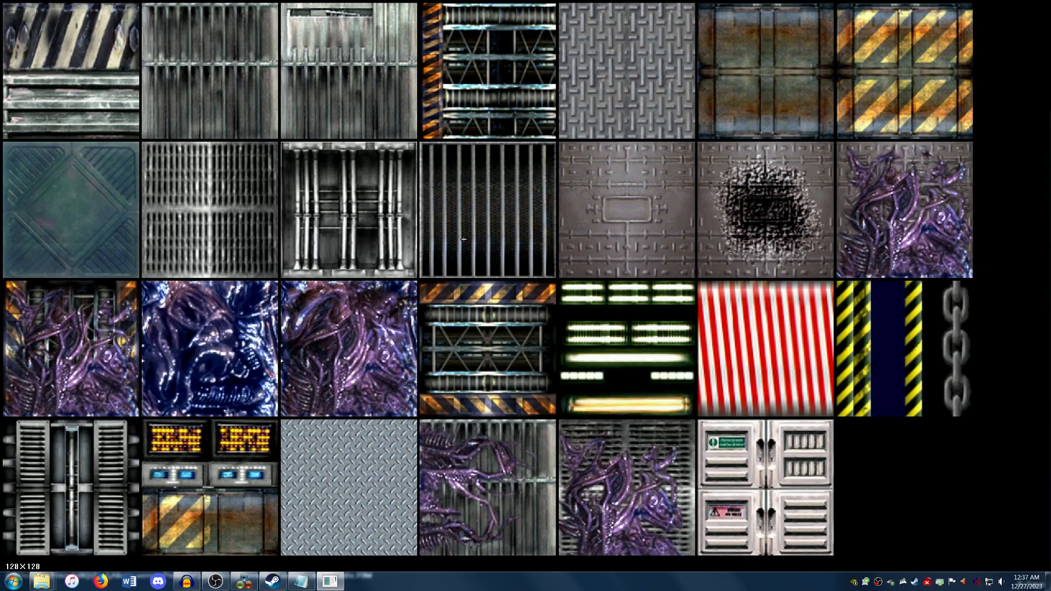
left_click(627, 183)
left_click(384, 176)
right_click(384, 176)
left_click(388, 179)
key("Up")
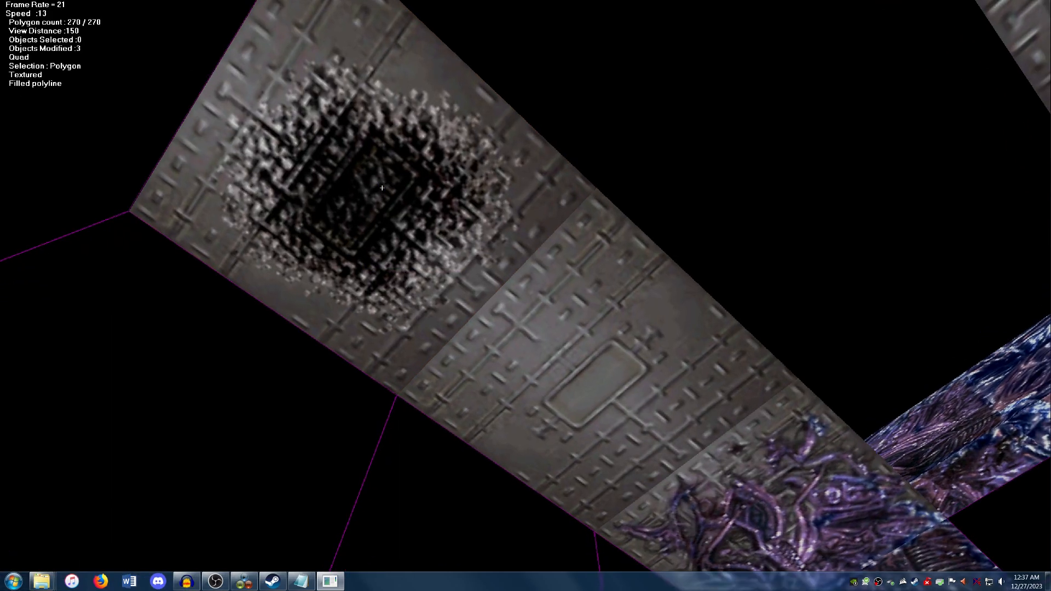
Texture the three bare wall sections beside the stairs with ribbed metal, using hanging purple tendrils on the section nearest the landing
key("Page_Down")
key("Page_Up")
key("Left")
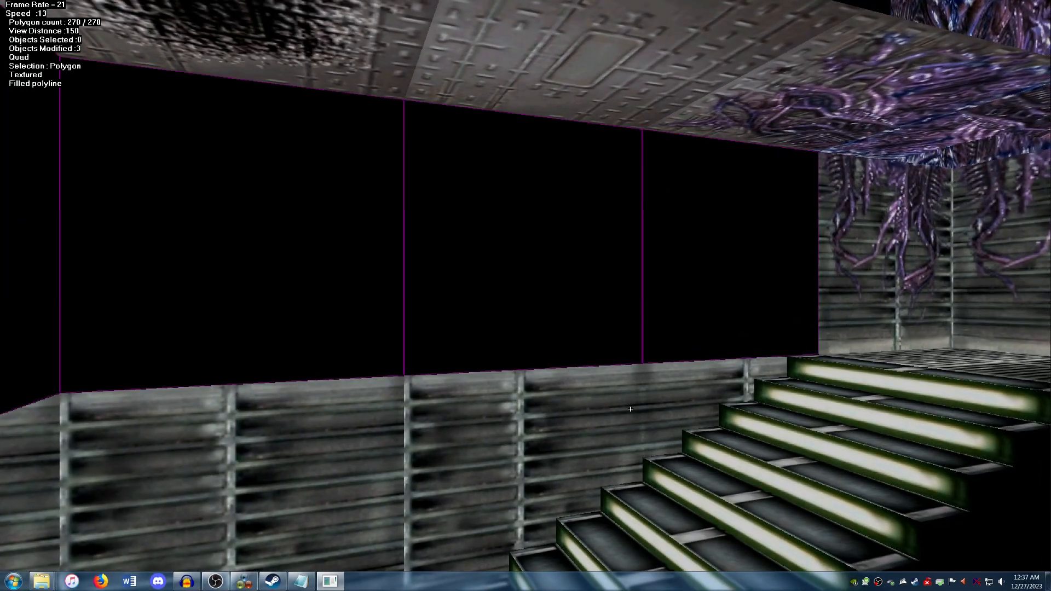
left_click(263, 264)
right_click(263, 263)
left_click(268, 266)
left_click(485, 306)
right_click(485, 305)
left_click(487, 309)
left_click(767, 214)
key("t")
right_click(794, 207)
left_click(800, 212)
Try to texture the first passage ceiling section beside the landing
key("Right")
key("Right")
key("Up")
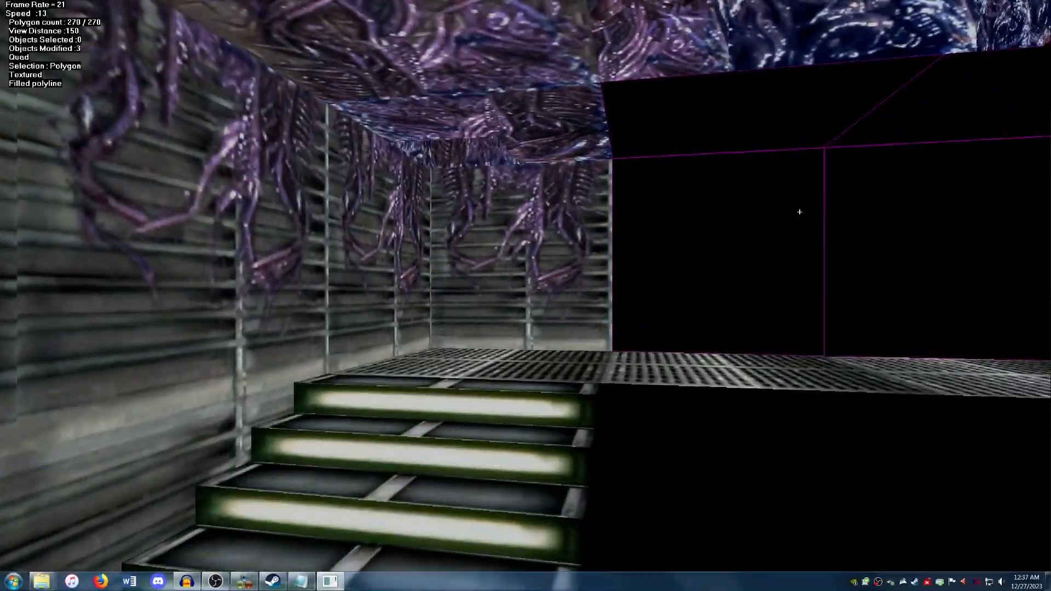
left_click(616, 83)
right_click(617, 84)
left_click(630, 97)
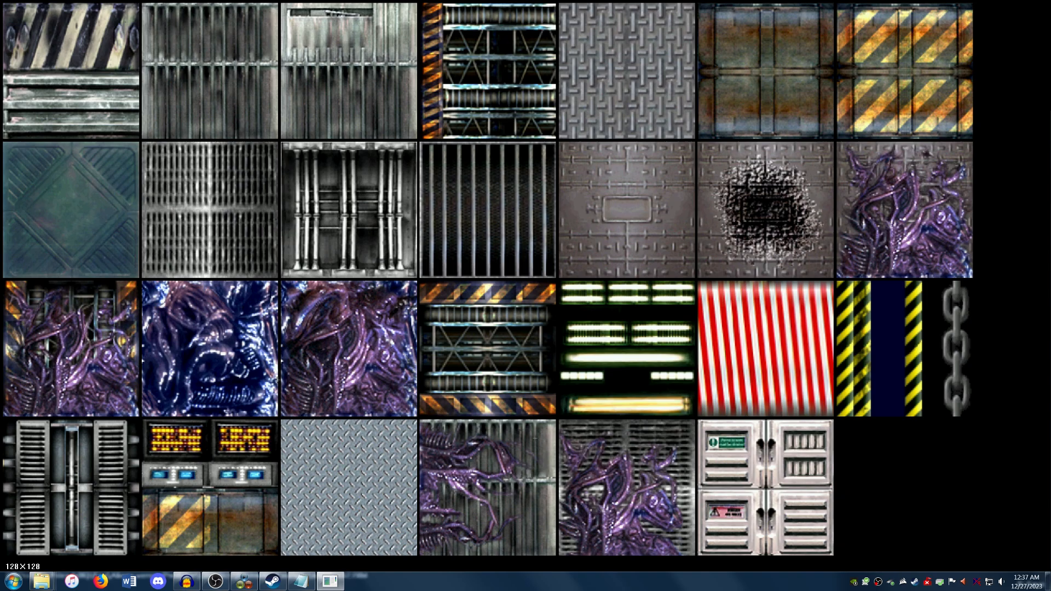
left_click(593, 464)
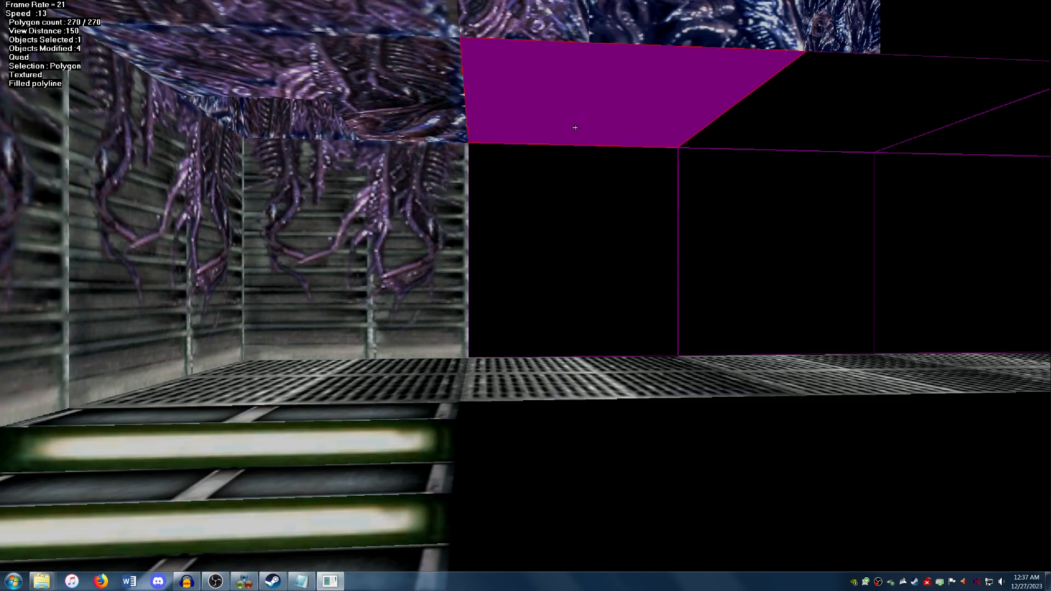
right_click(546, 133)
left_click(552, 137)
Apply the hazard-striped truss texture with purple alien growth to the first passage ceiling section and rotate it towards the landing ceiling
left_click(588, 117)
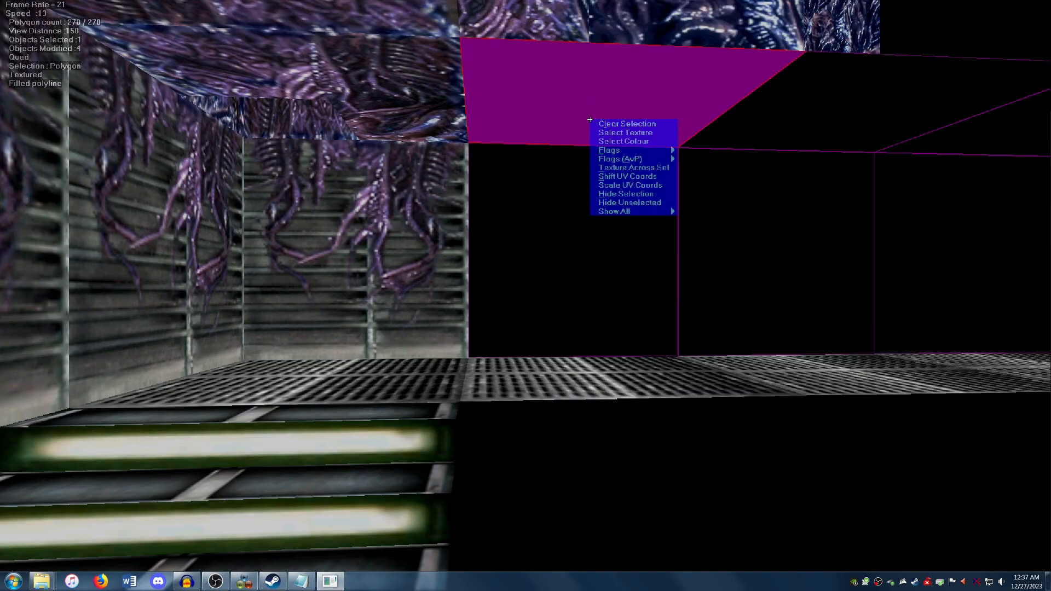
right_click(588, 119)
left_click(598, 132)
left_click(55, 316)
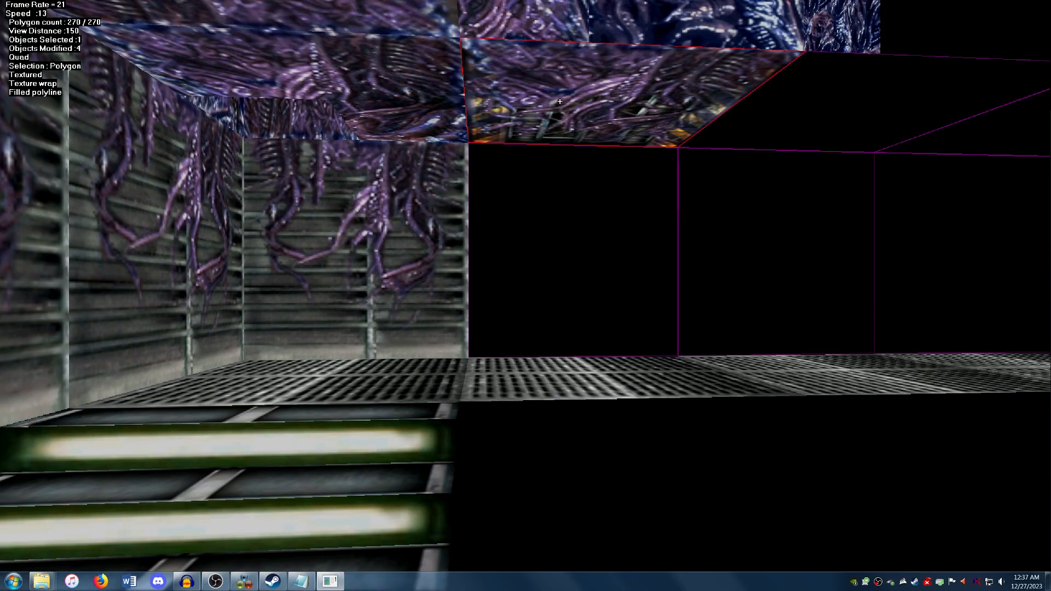
key("r")
key("Up")
key("Down")
Cover the second passage ceiling section with a metal truss texture and clear the selection
left_click(783, 101)
right_click(783, 101)
left_click(793, 114)
left_click(490, 318)
left_click(887, 80)
key("Up")
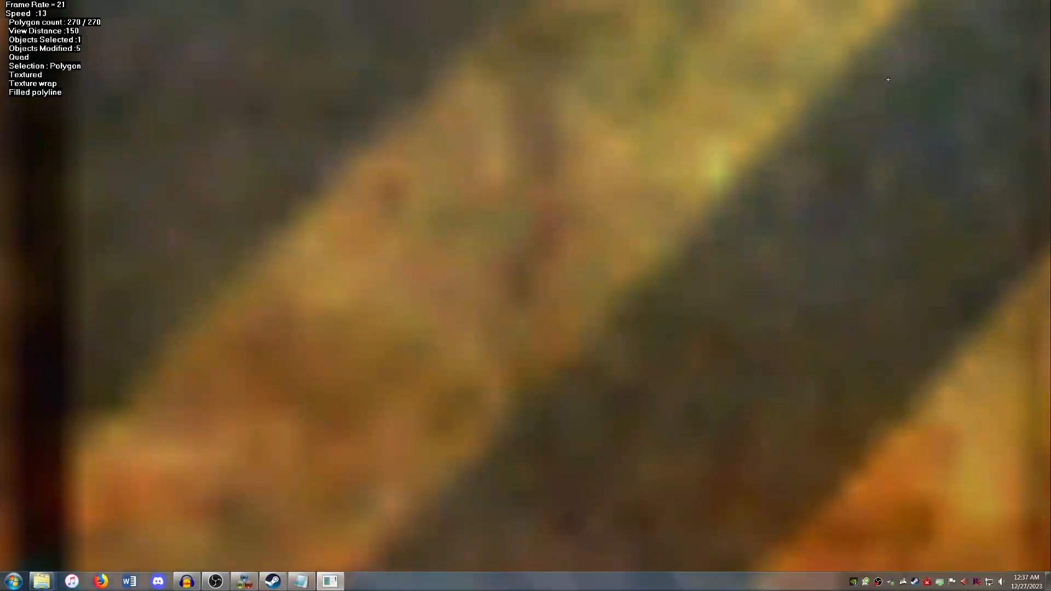
key("Right")
right_click(588, 58)
Apply the metal truss texture to the following passage ceiling section
left_click(543, 59)
right_click(542, 59)
left_click(554, 72)
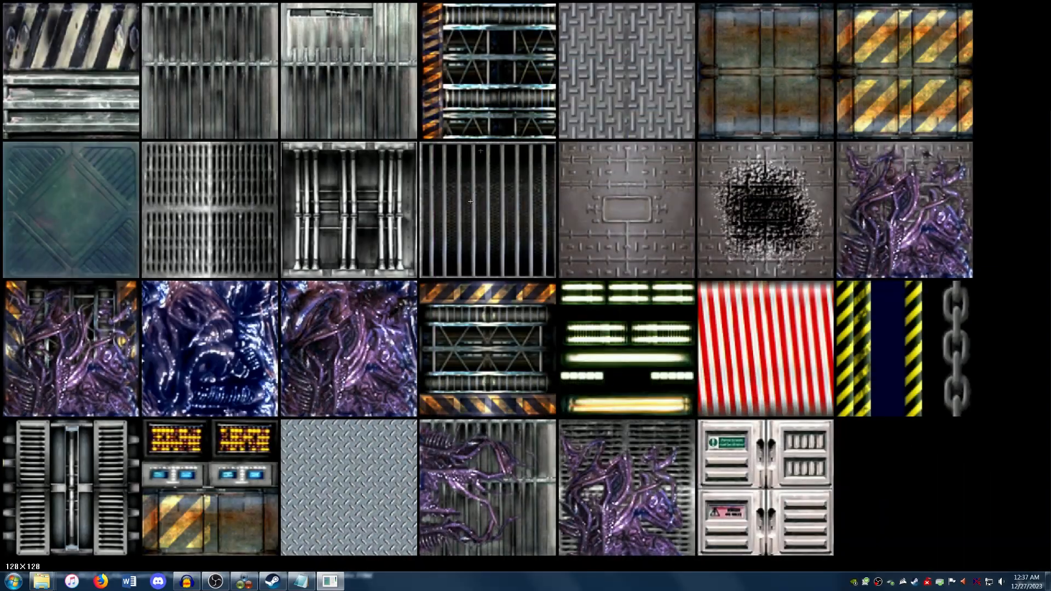
left_click(563, 51)
left_click(563, 51)
key("Down")
Cover the remaining ceiling section with the truss texture edged with orange hazard stripes and clear the selection
left_click(595, 73)
key("Down")
key("Up")
key("Down")
key("Up")
right_click(552, 67)
left_click(560, 81)
left_click(487, 82)
key("Up")
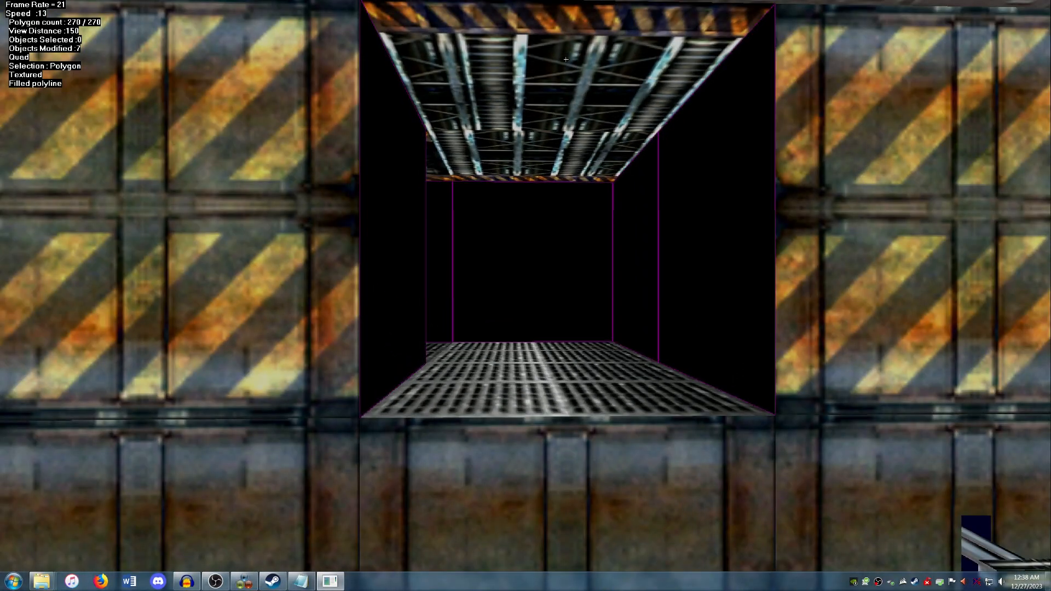
Texture the first passage wall section beside the landing with the slatted metal texture copied from an existing wall
key("Left")
key("Up")
key("Right")
left_click(349, 185)
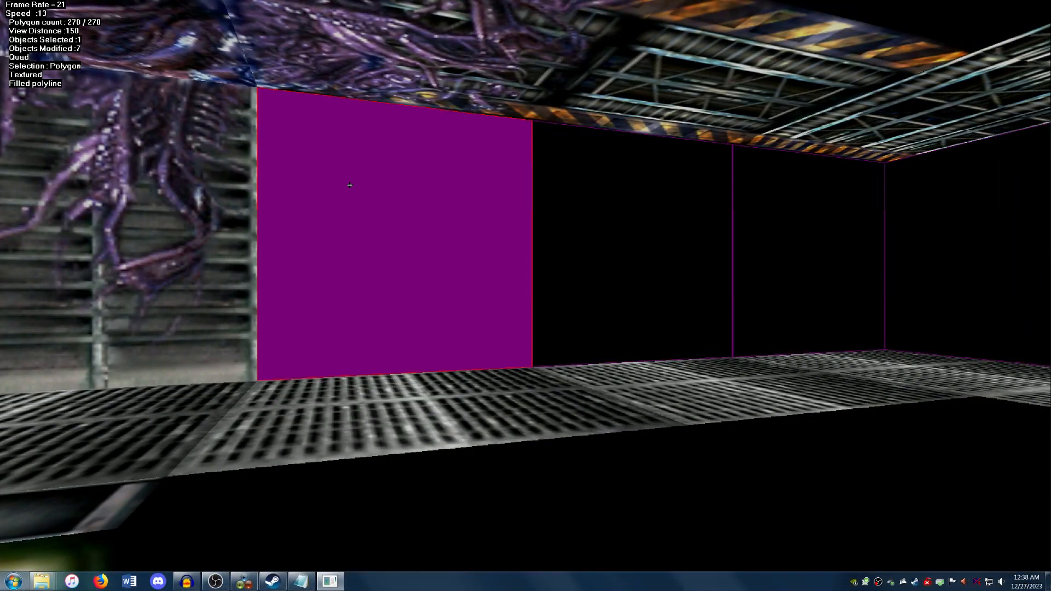
key("Left")
key("Down")
key("u")
left_click(119, 204)
key("Up")
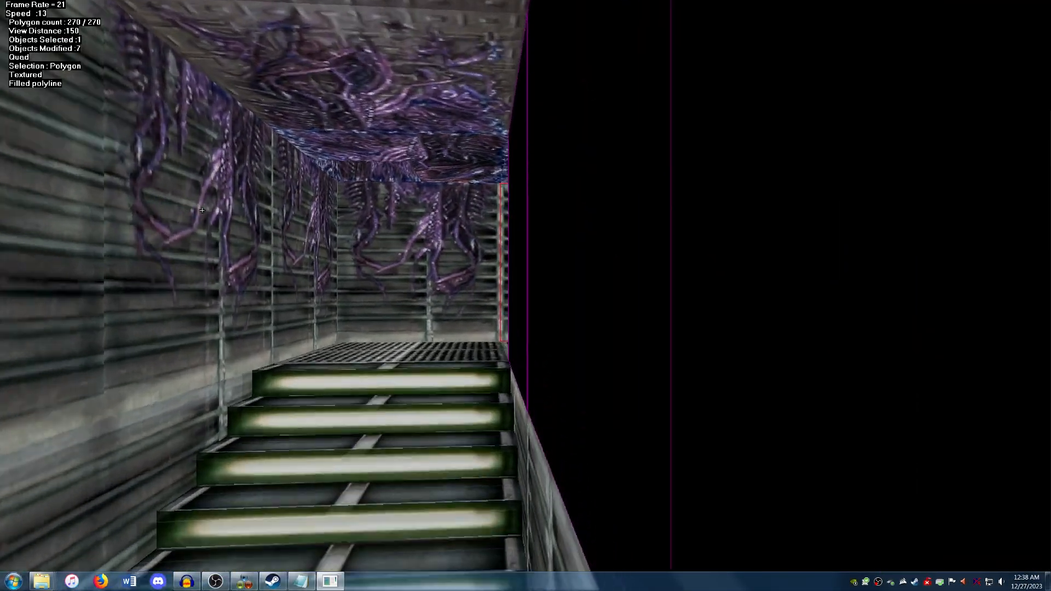
key("Up")
key("Right")
key("u")
left_click(484, 215)
Continue the slatted metal texture onto the following two passage wall sections from their textured neighbours and clear the selection
left_click(777, 229)
key("u")
left_click(685, 228)
key("Escape")
left_click(987, 251)
key("u")
left_click(855, 234)
key("Escape")
Extend the slatted metal texture onto the untextured wall section beyond the corner and clear the selection
key("Down")
key("Right")
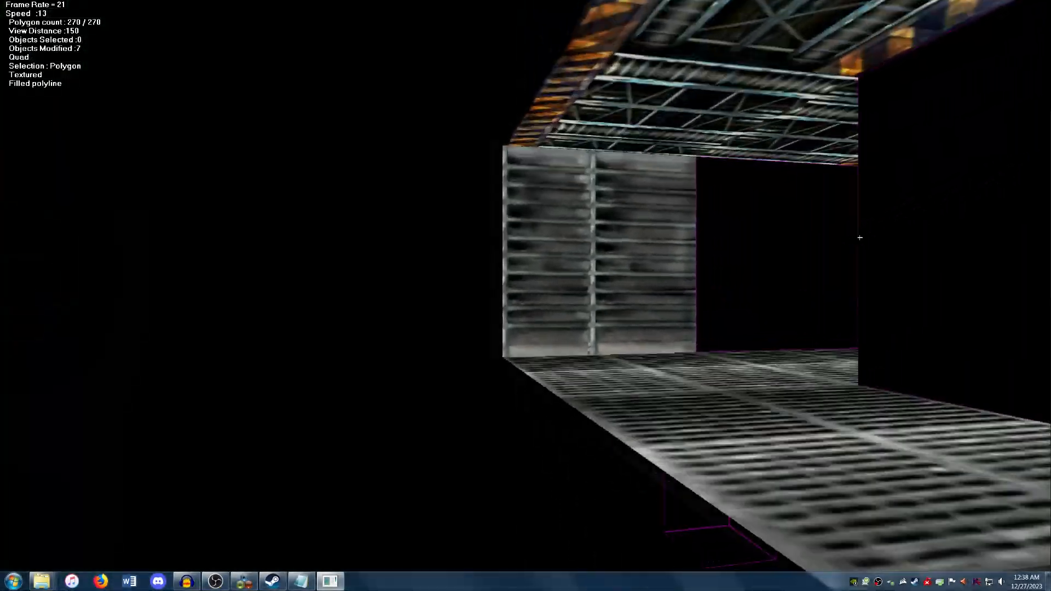
key("Up")
left_click(766, 235)
key("u")
left_click(607, 235)
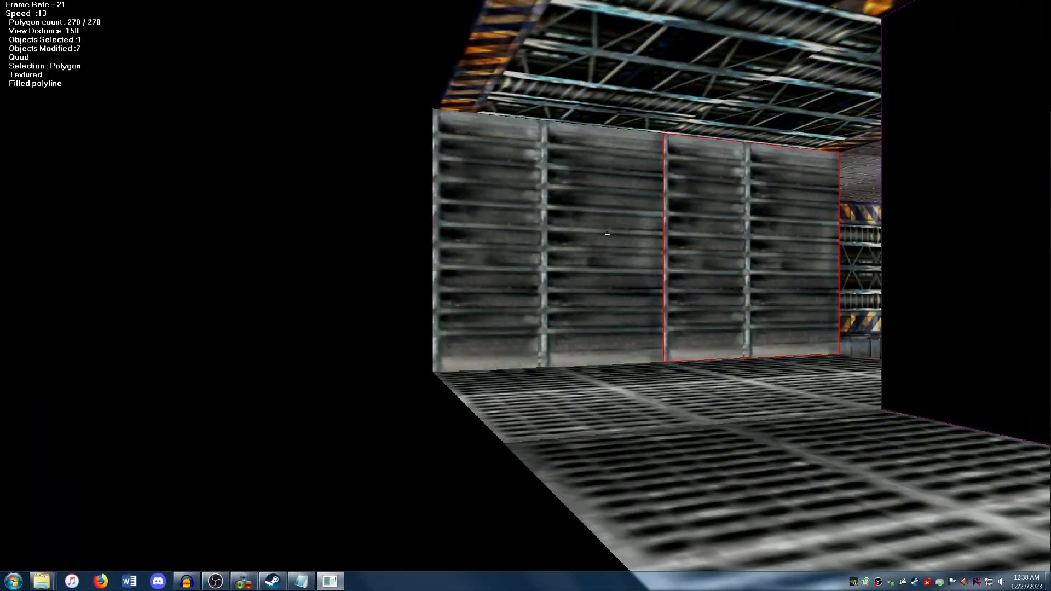
key("Escape")
Cover the untextured end wall above the lower passage with the control console texture with yellow screens
key("Down")
key("Right")
key("Up")
left_click(662, 261)
right_click(662, 260)
left_click(662, 262)
left_click(241, 449)
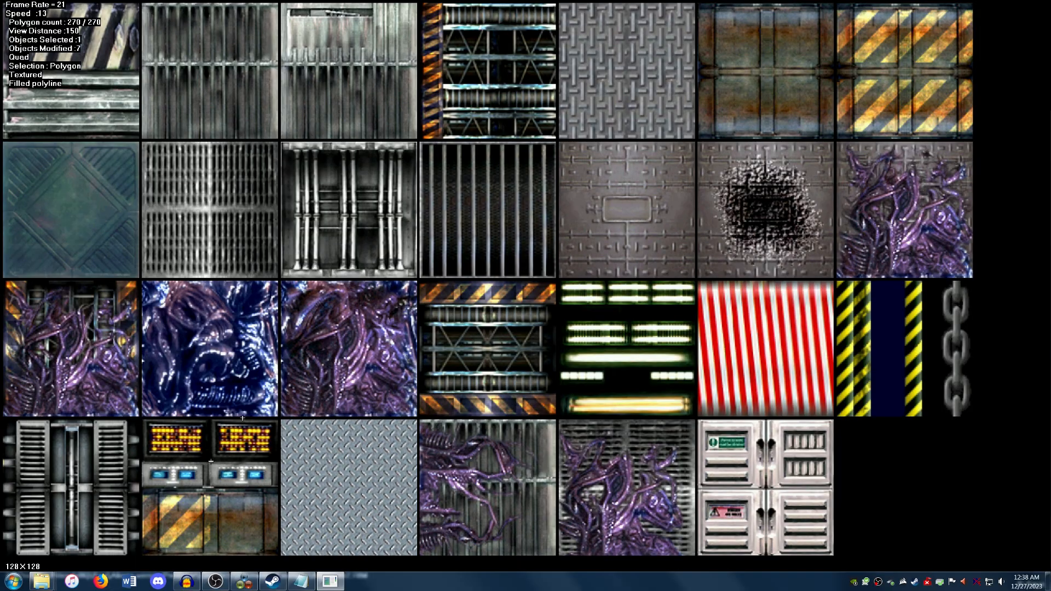
Adjust the end wall's texture mapping to use only the yellow screens and blue control panels, then clear the selection
key("u")
left_click(628, 271)
key("r")
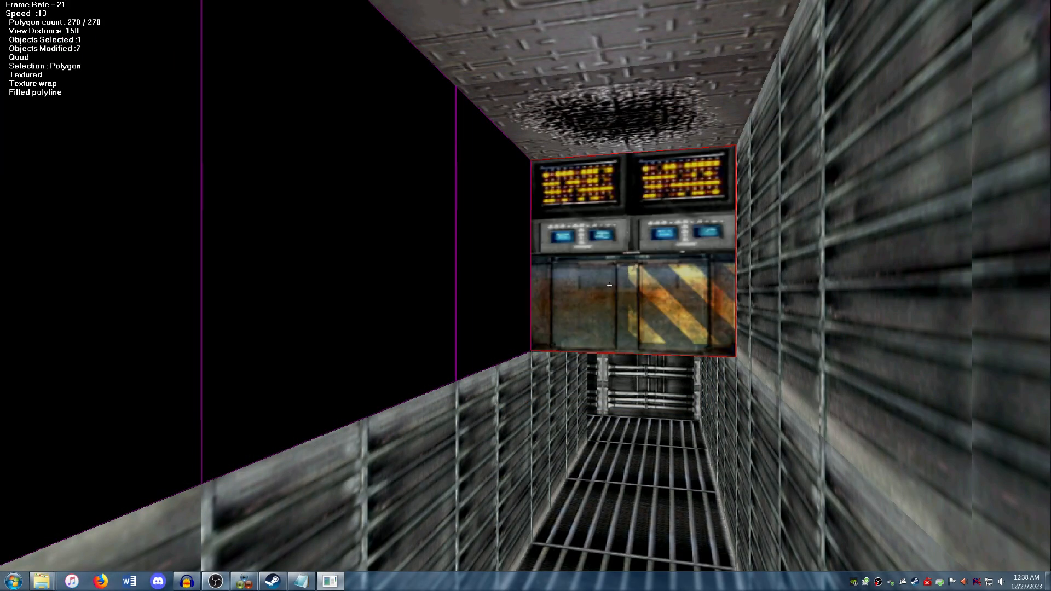
key("t")
left_click_drag(958, 380, 932, 398)
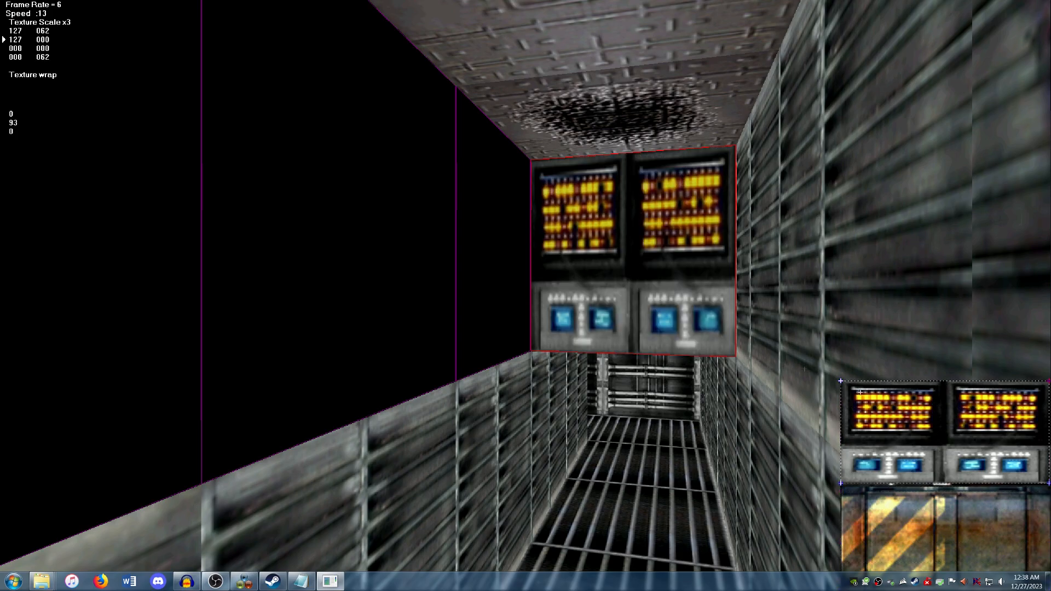
key("Escape")
Apply the light metal panel texture with the broken upper vent to the nearest partition section beside the staircase
key("Down")
left_click(337, 252)
key("t")
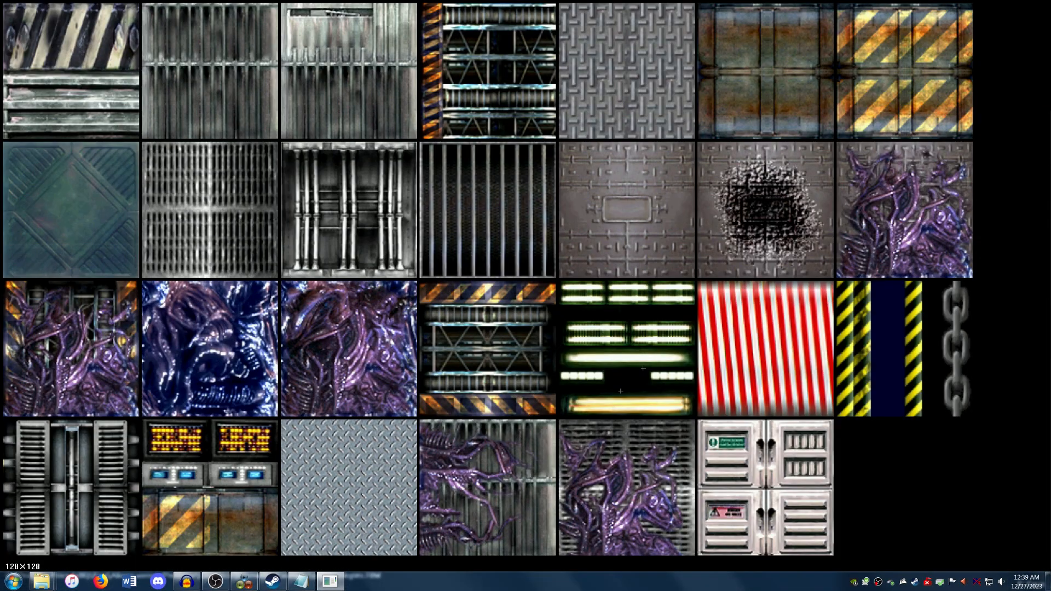
left_click(340, 83)
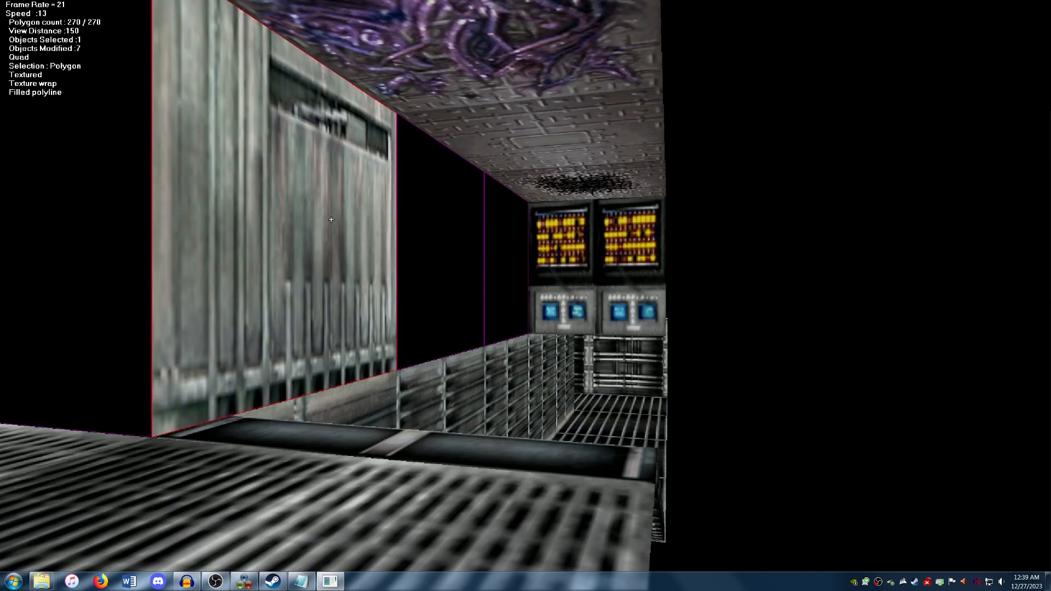
Reorient the vent panel texture on the partition with clockwise Nodes To Corners so it stands upright, then deselect the section
right_click(597, 316)
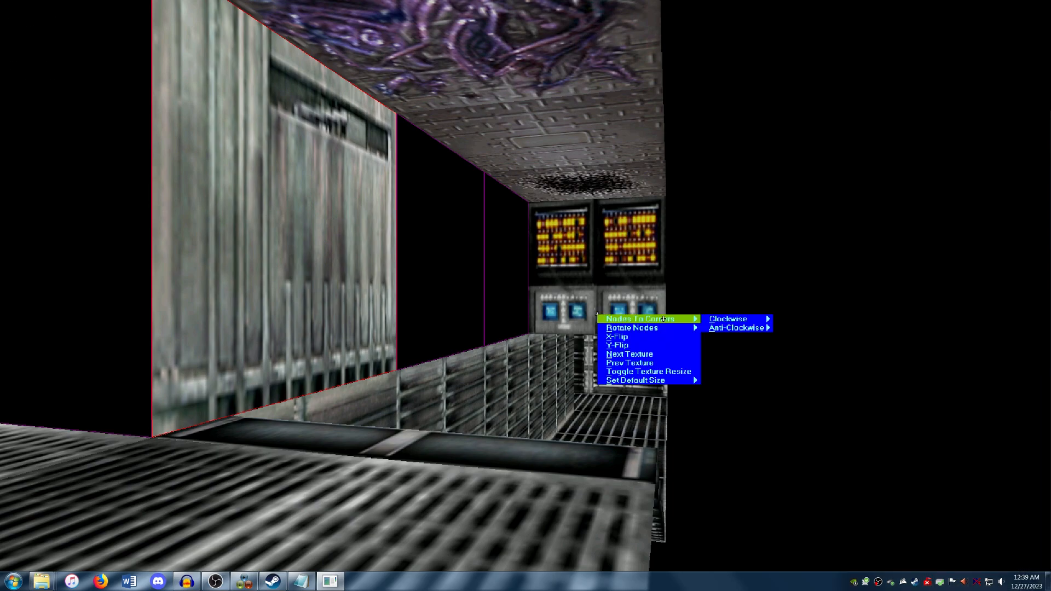
mouse_move(738, 318)
left_click(788, 319)
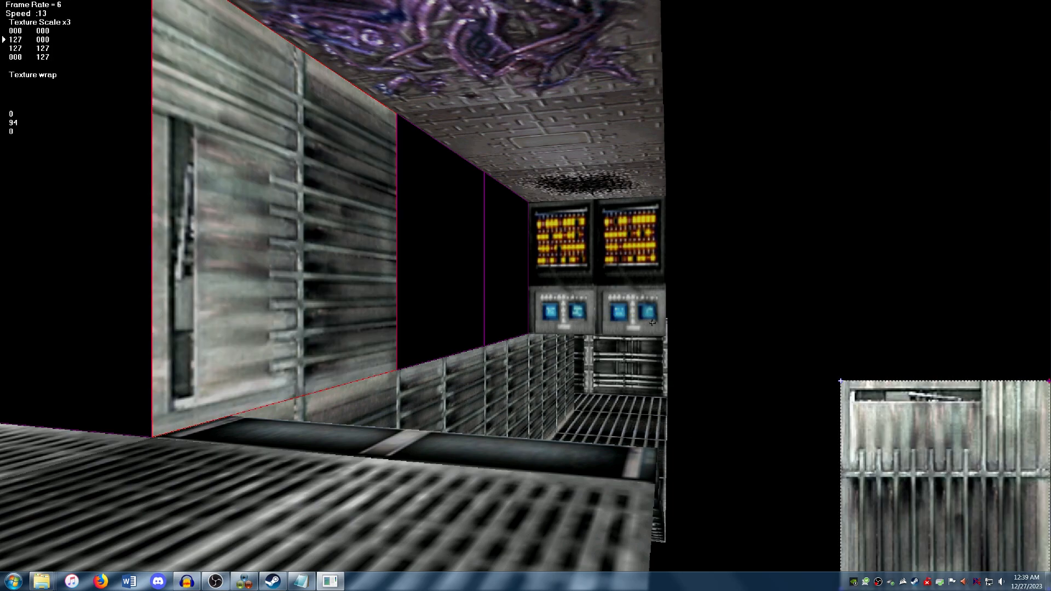
key("r")
right_click(405, 292)
left_click(406, 293)
Copy the vent panel's texture mapping onto the remaining two partition sections above the staircase
key("Up")
left_click(383, 265)
key("g")
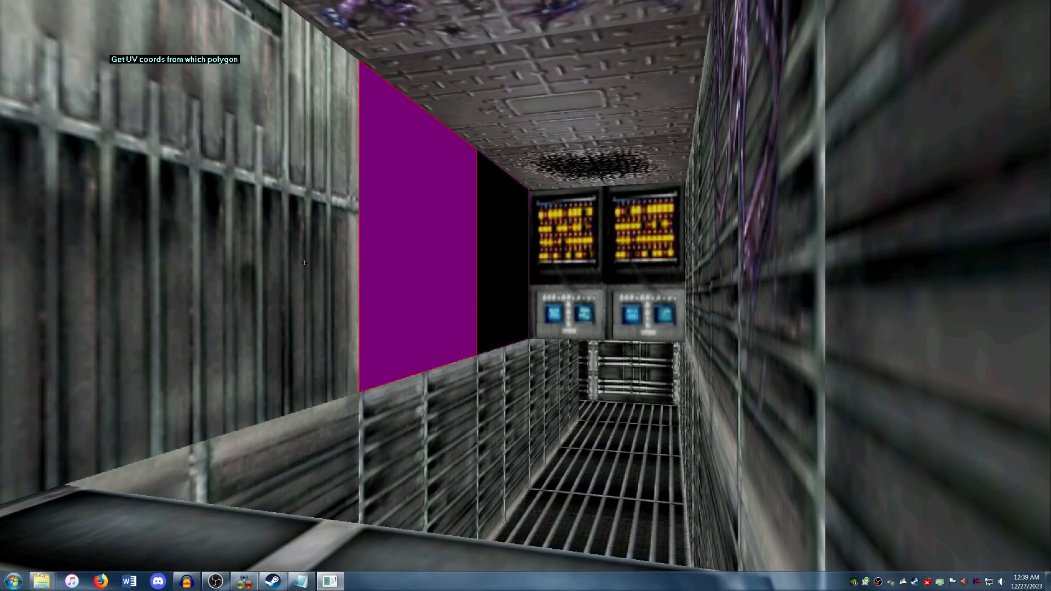
left_click(305, 262)
left_click(487, 258)
key("g")
left_click(427, 247)
Copy the vent panel mapping onto the two nearest sections of the partition's landing-passage side
key("Down")
key("Left")
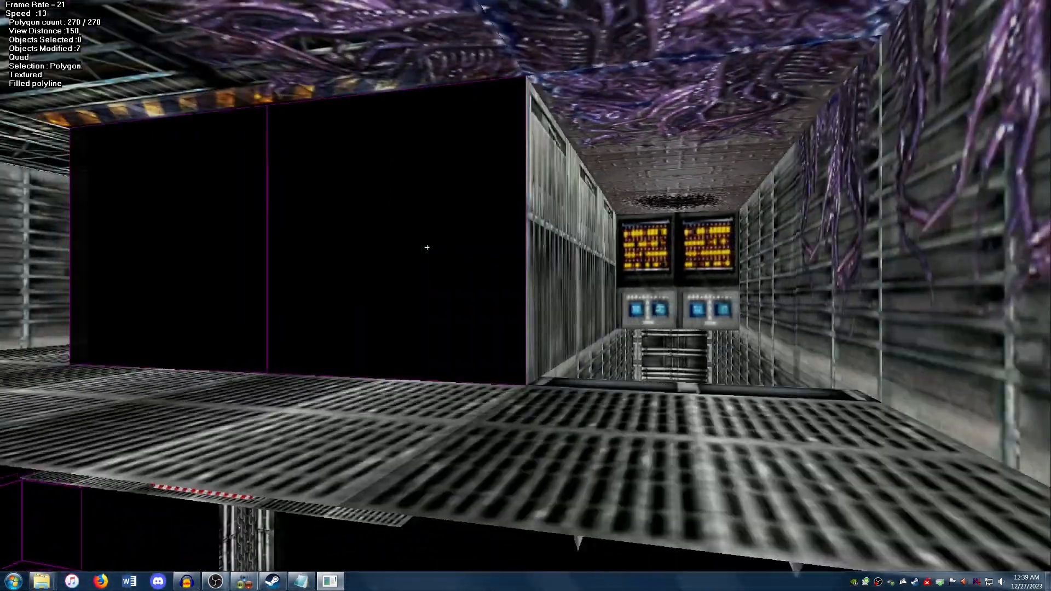
key("Down")
left_click(445, 241)
key("g")
left_click(598, 249)
left_click(334, 251)
key("g")
left_click(466, 252)
Continue the vent panel mapping onto the next wall section around the passage partition
key("Down")
key("Left")
key("Right")
left_click(460, 256)
key("g")
left_click(607, 246)
Cover the lower passage ceiling section beside the vent panel wall with the vented metal duct texture
key("Down")
key("Left")
key("Up")
key("Left")
key("Down")
right_click(644, 195)
left_click(659, 208)
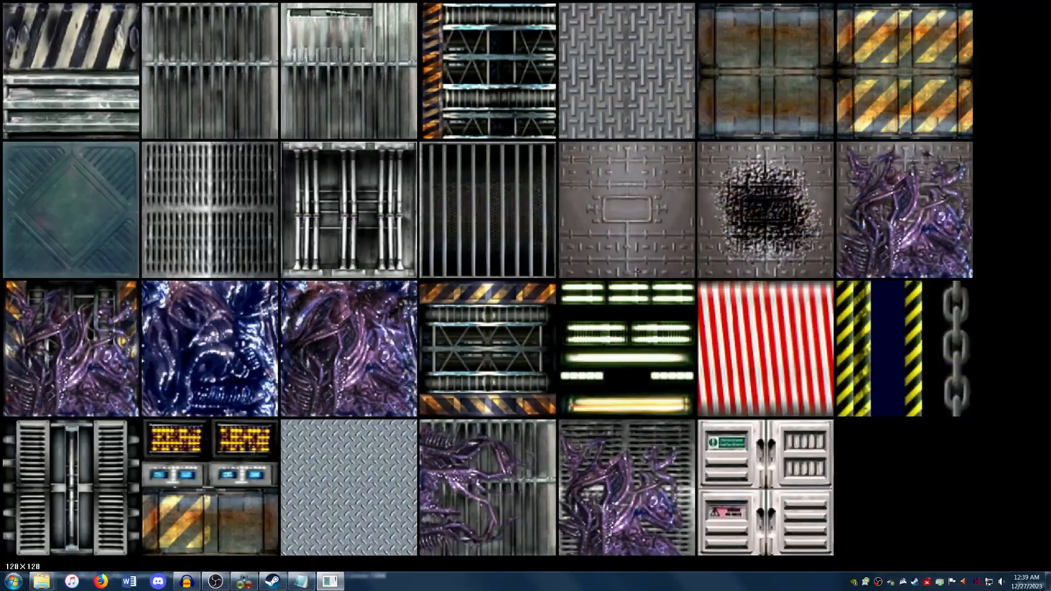
left_click(481, 203)
right_click(482, 212)
left_click(499, 225)
left_click(110, 449)
key("t")
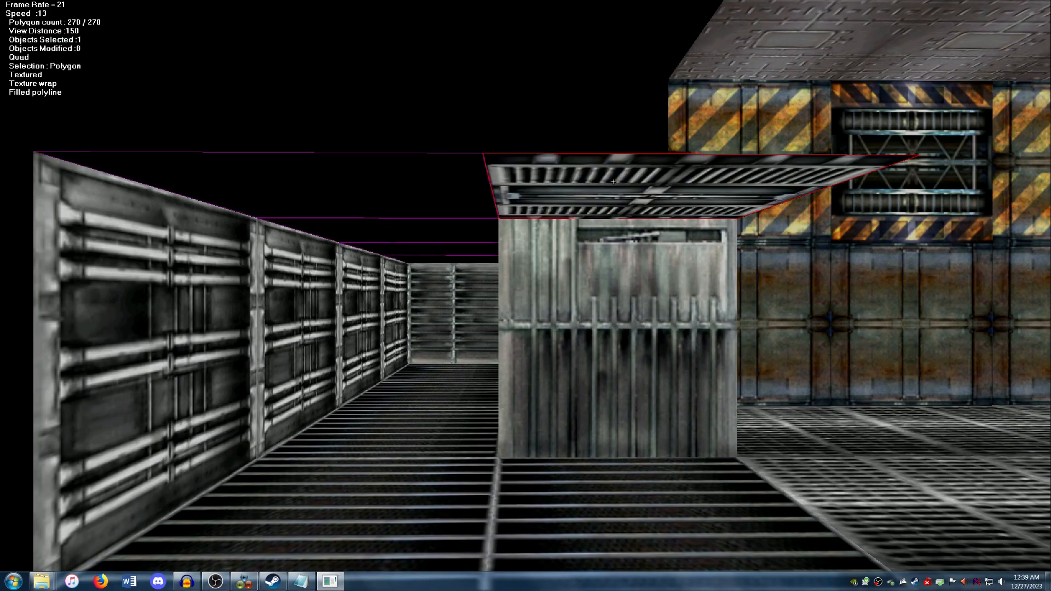
Apply the vented metal duct texture to the adjoining ceiling section at the mouth of the piped corridor
key("Up")
key("Down")
right_click(619, 163)
left_click(503, 124)
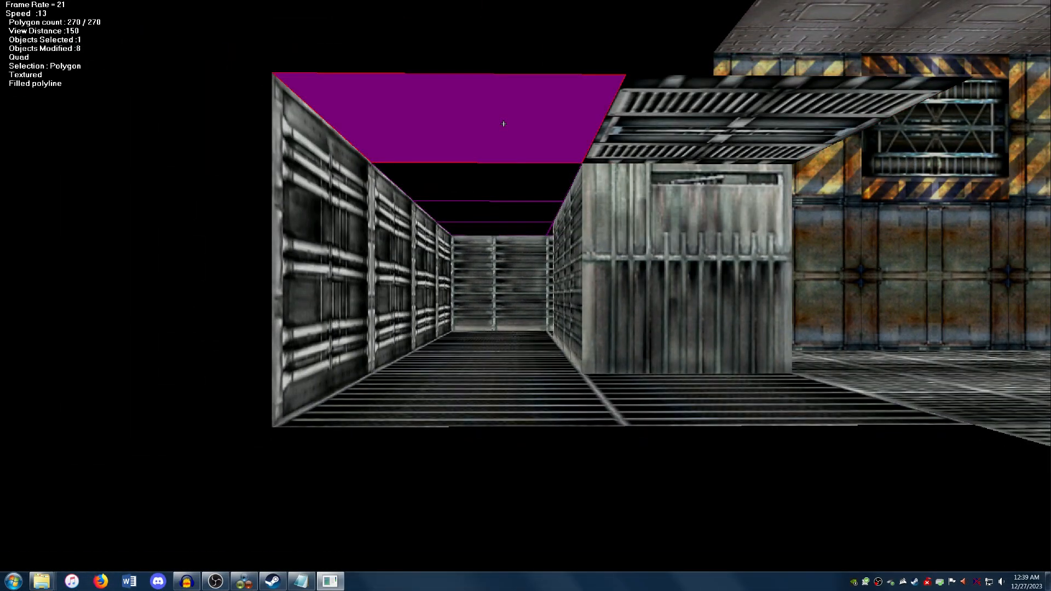
key("t")
key("r")
Cover the following ceiling sections along the piped corridor with the vented metal duct texture
key("Up")
left_click(500, 114)
key("t")
right_click(502, 113)
left_click(505, 120)
key("Up")
left_click(501, 134)
key("t")
left_click(514, 192)
Finish the passage ceiling leading to the lit staircase with the vented metal duct texture
key("Up")
key("Right")
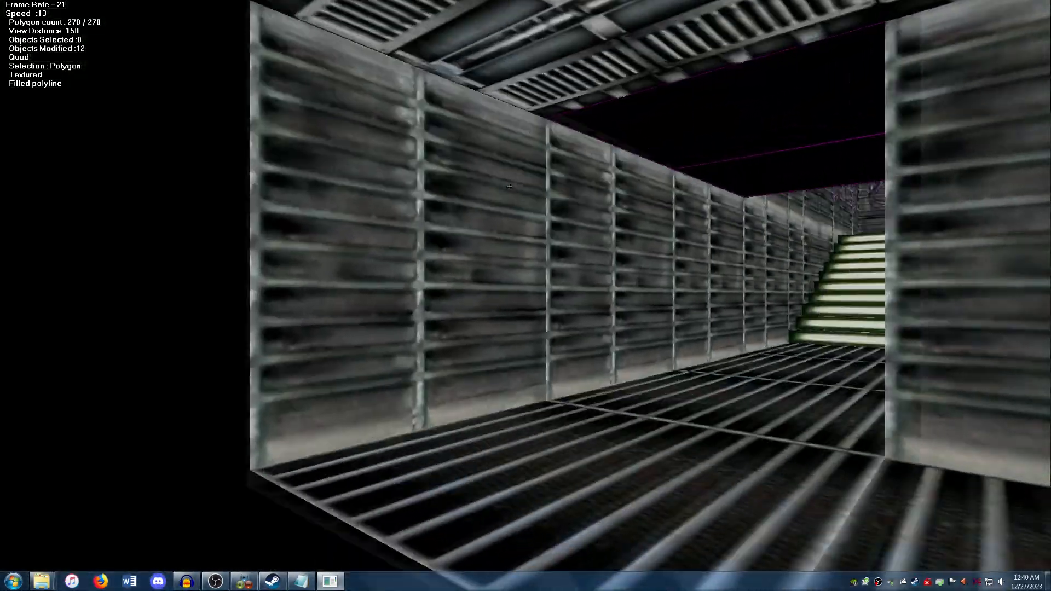
key("Left")
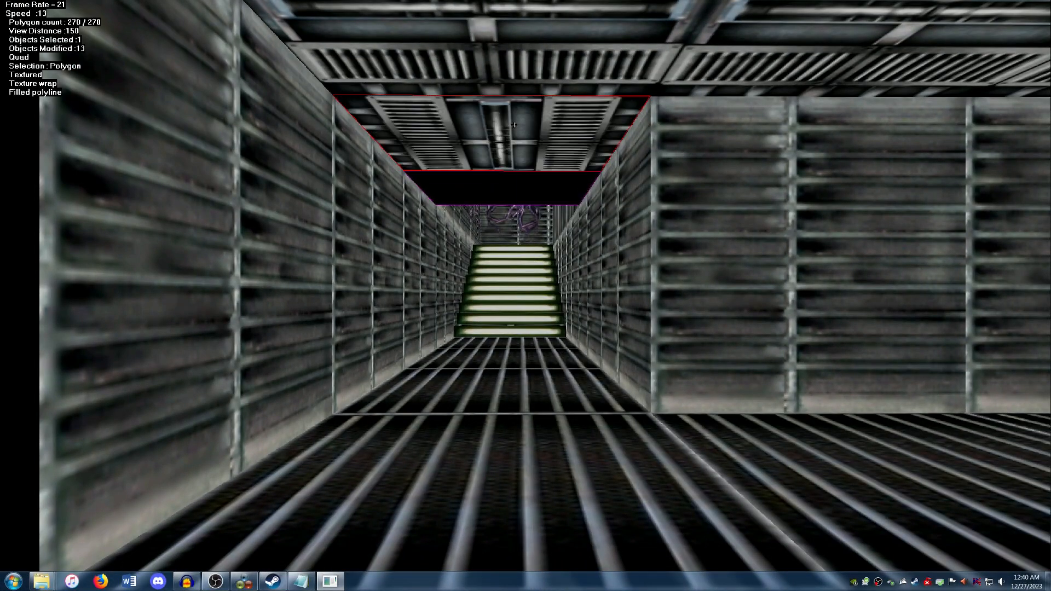
left_click(513, 180)
Inspect the textured lower passages, partition and alien growth shaft for remaining untextured surfaces
key("Down")
key("Right")
key("Page_Up")
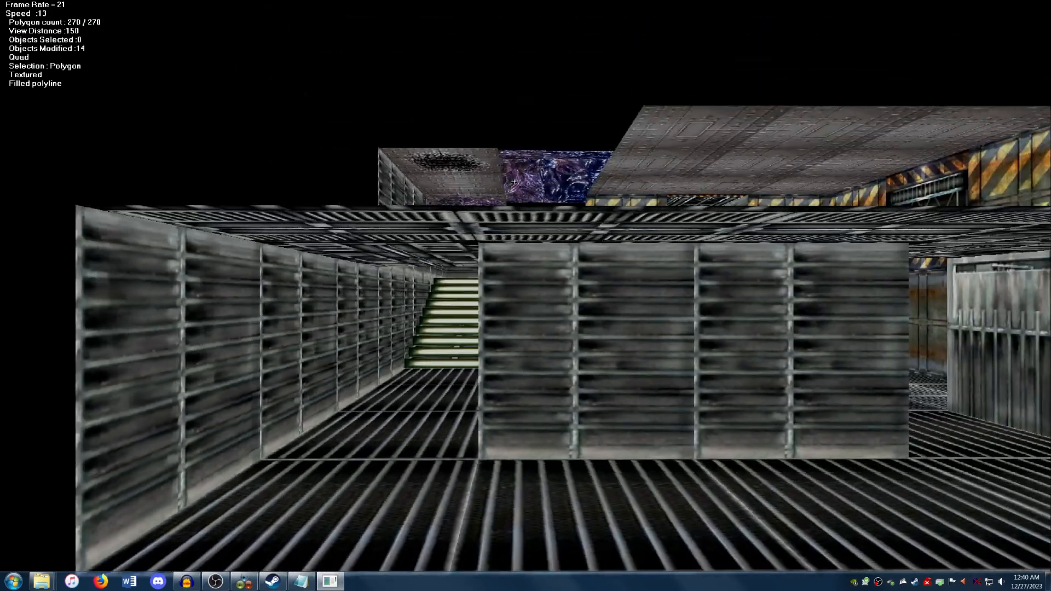
key("Down")
key("Page_Down")
key("Left")
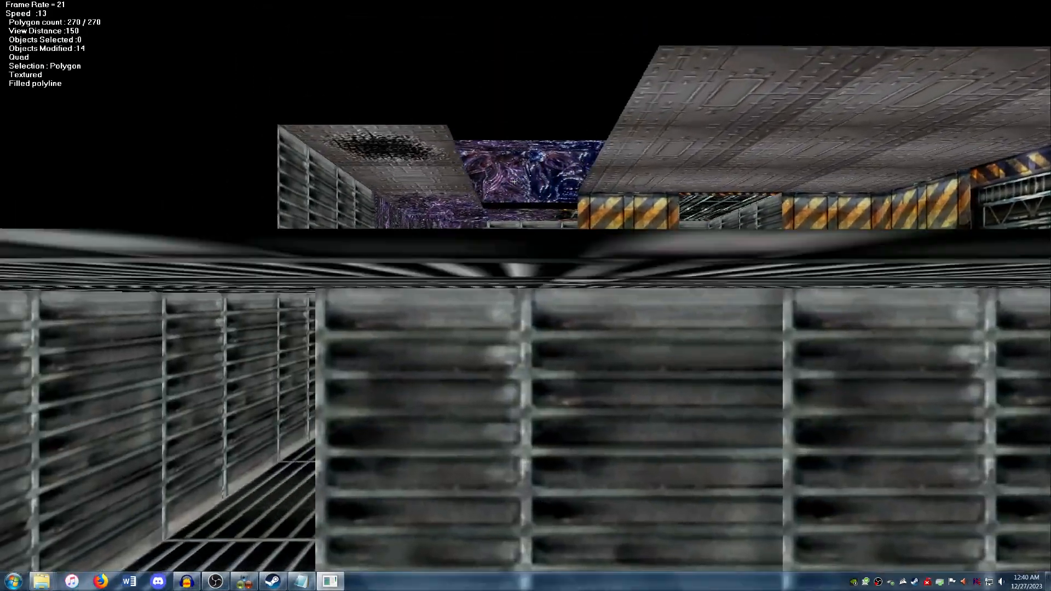
key("Right")
key("Up")
key("Page_Up")
key("Up")
key("Right")
key("Page_Down")
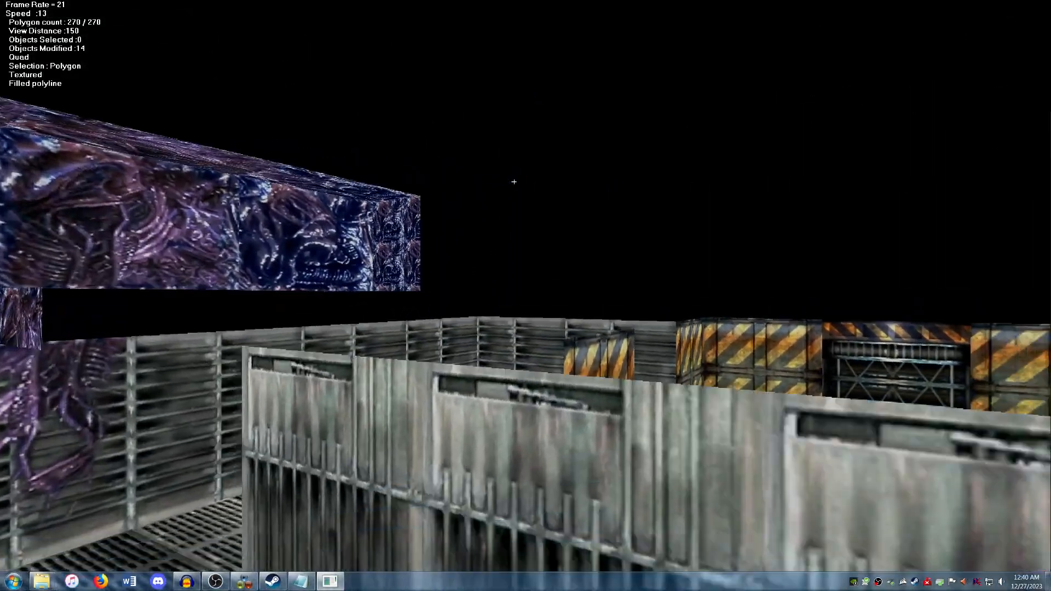
key("Left")
key("Left")
key("Page_Up")
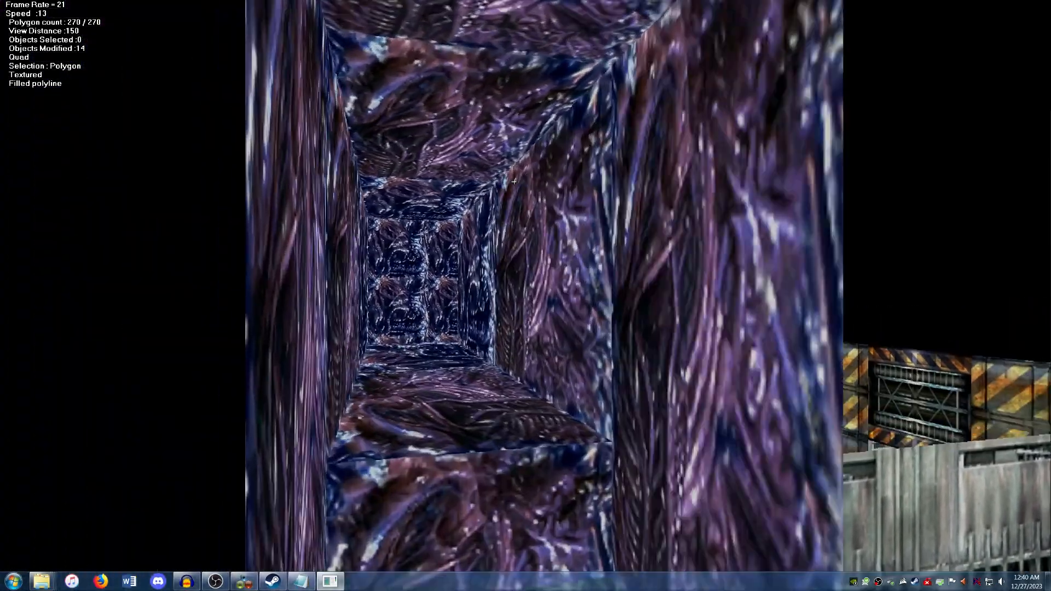
Examine the two untextured doorways in the lower wall of the hazard-striped room
key("Up")
key("Page_Down")
key("Right")
key("Up")
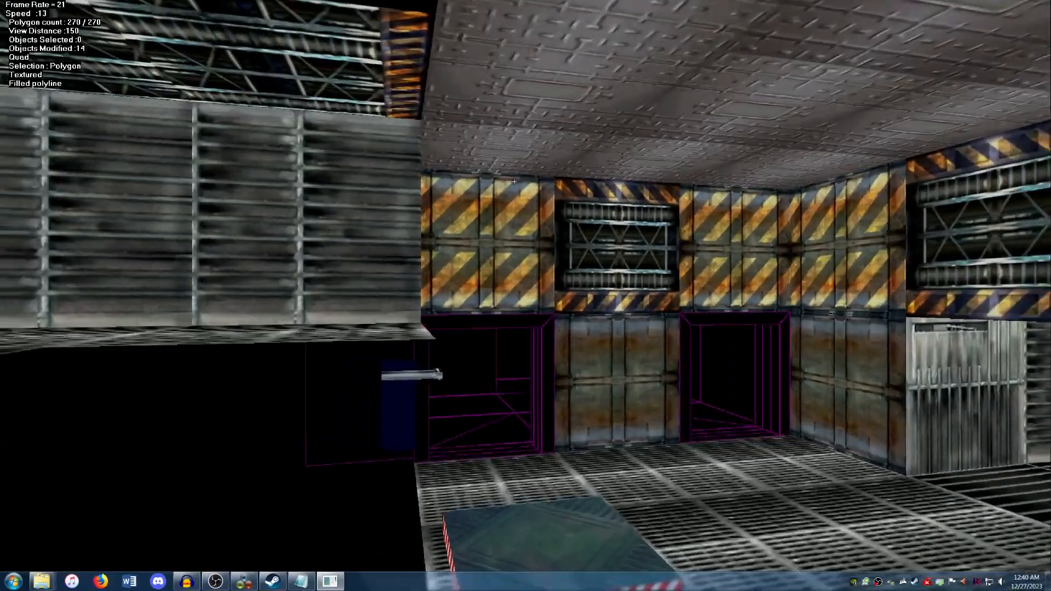
key("Page_Down")
key("Left")
key("Right")
key("Up")
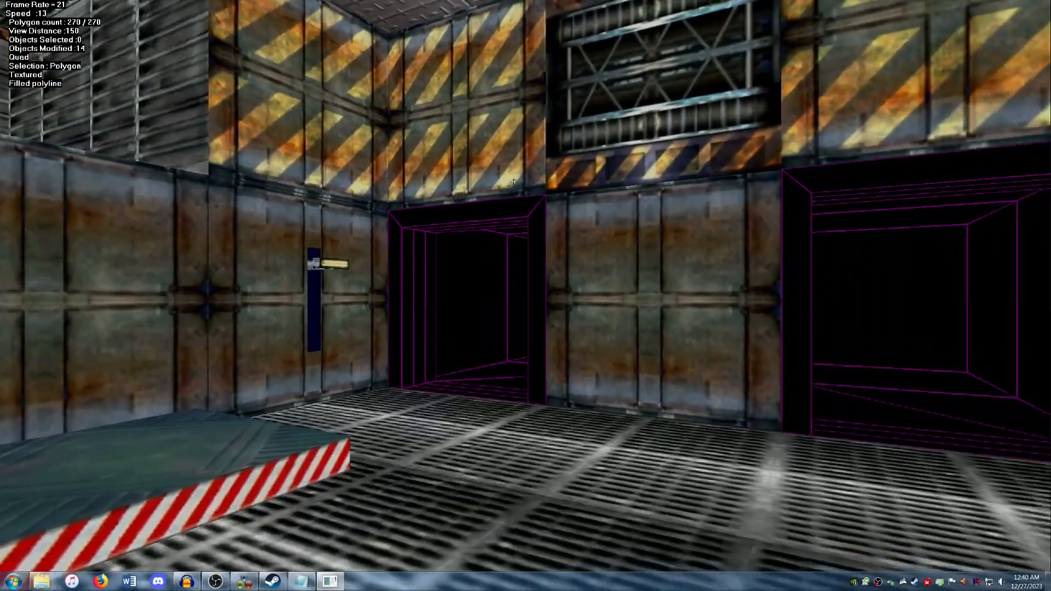
key("Down")
key("Up")
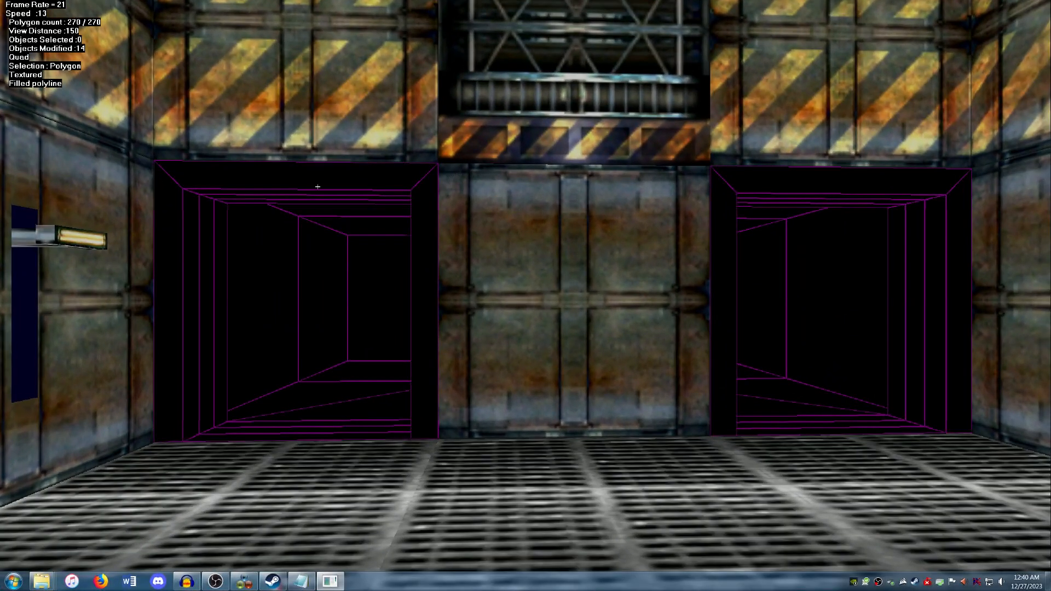
key("Down")
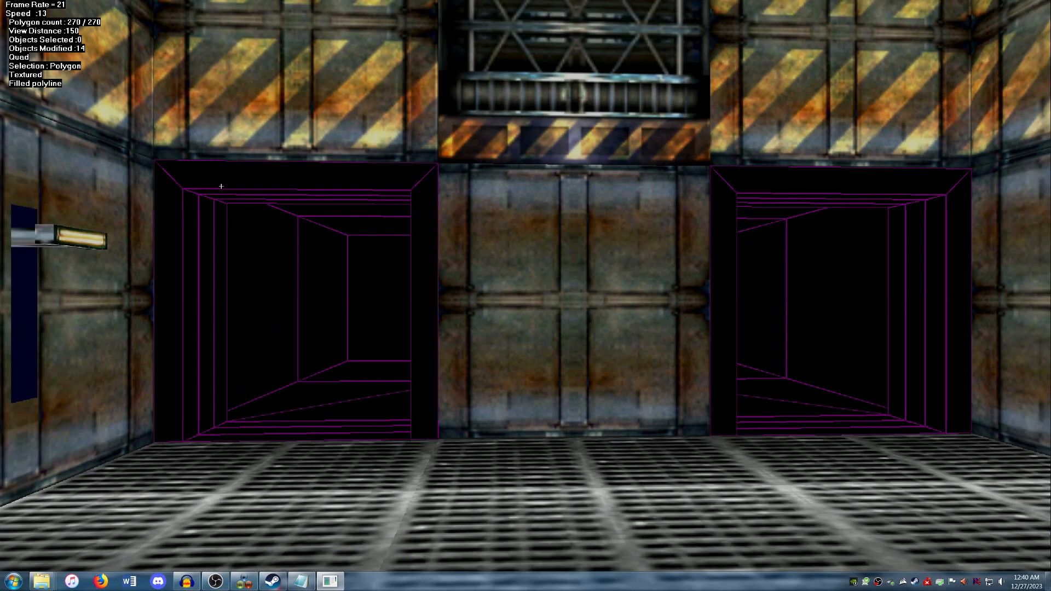
left_click(169, 196)
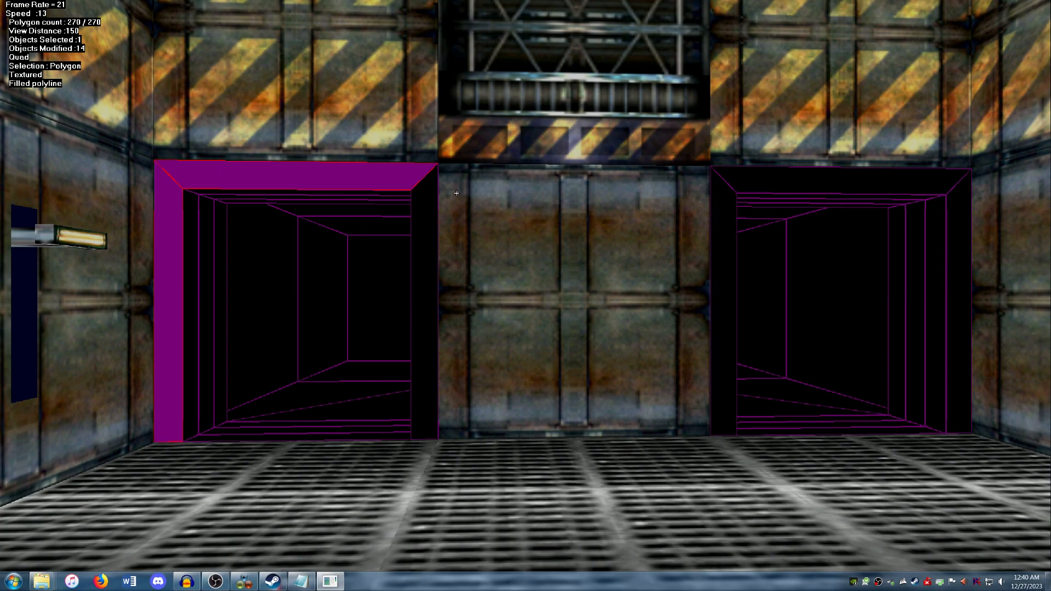
left_click(424, 207)
right_click(538, 193)
left_click(544, 199)
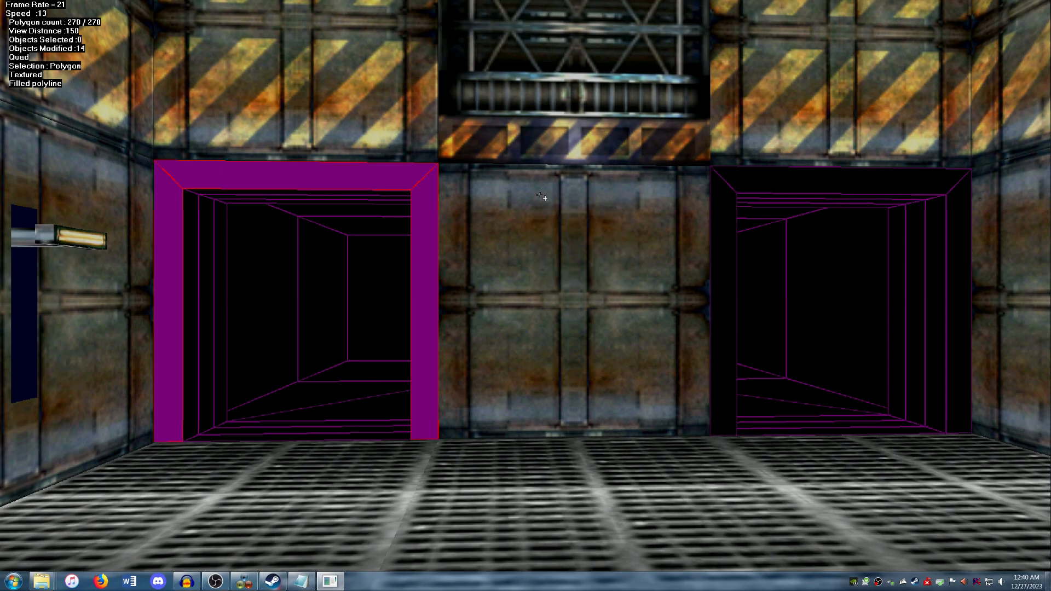
left_click(168, 216)
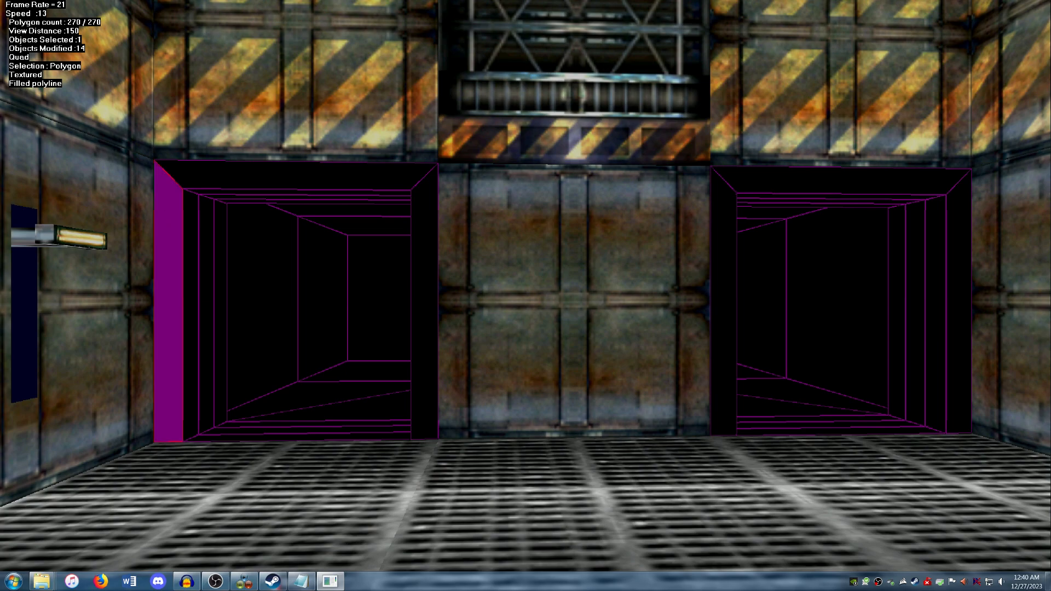
right_click(437, 228)
left_click(444, 232)
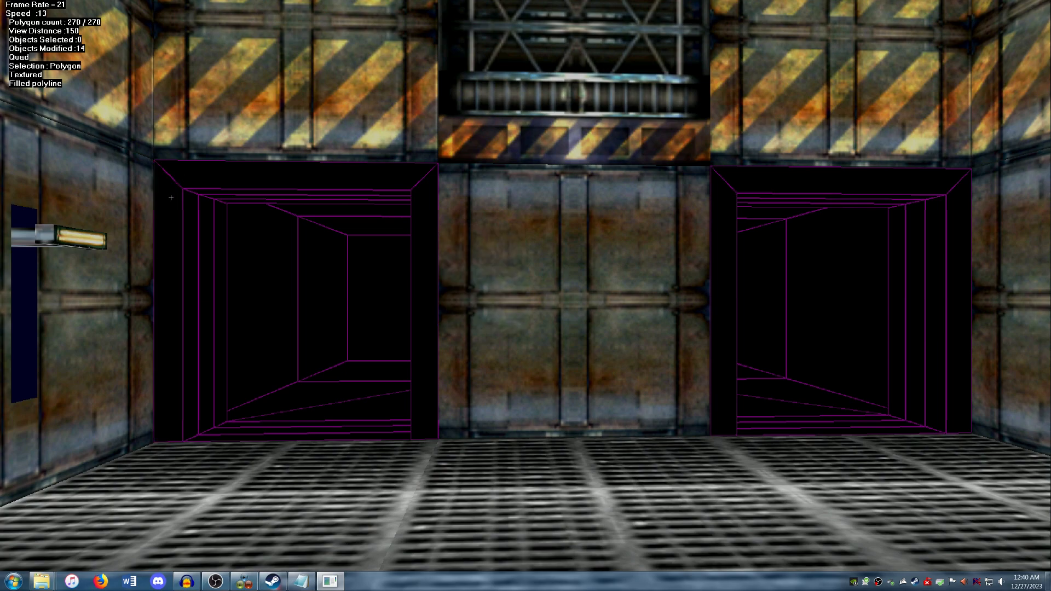
Apply the rusty riveted panel texture to the wall between the two doorways and the surrounding frame faces
left_click(159, 194)
left_click(188, 181)
left_click(424, 211)
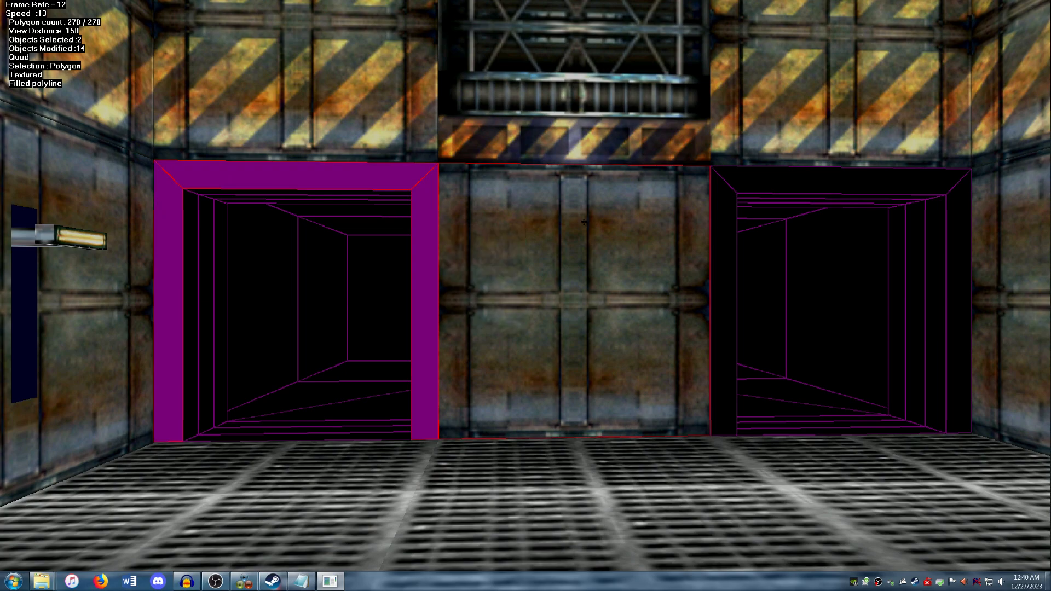
left_click(721, 225)
left_click(928, 186)
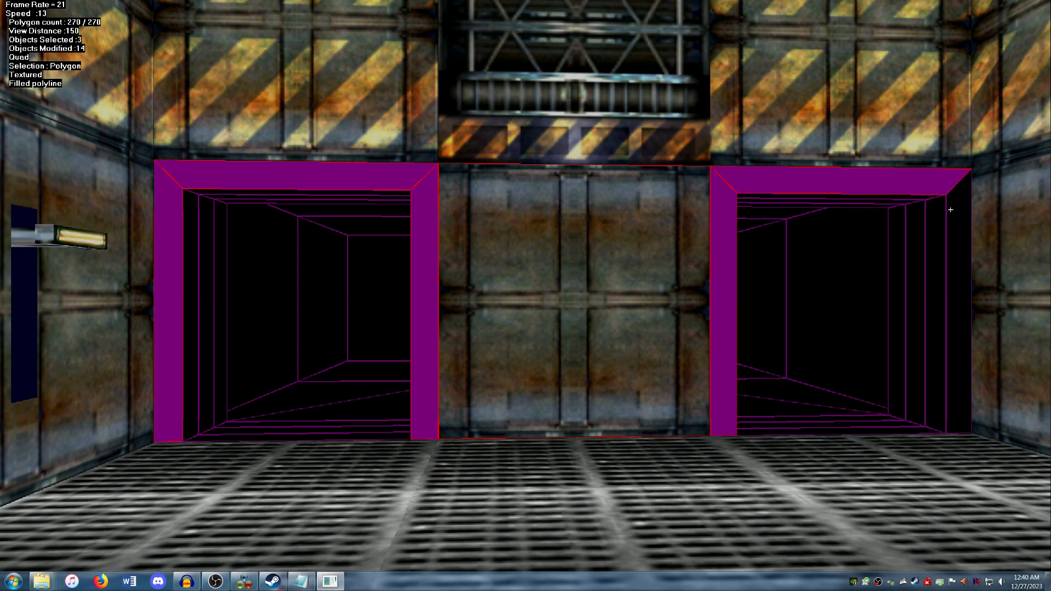
left_click(955, 211)
right_click(499, 200)
left_click(513, 217)
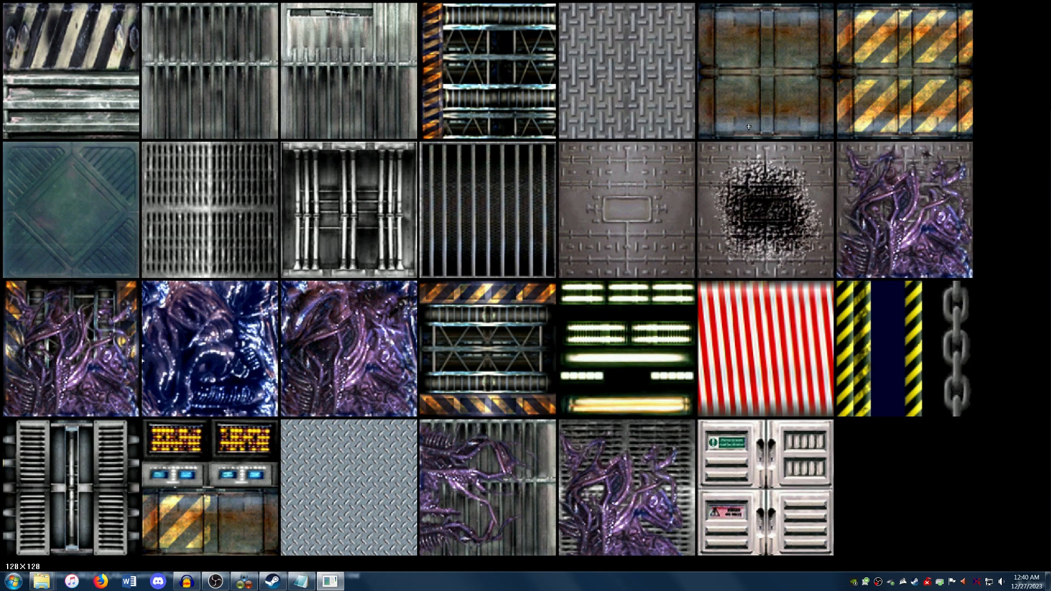
left_click(777, 71)
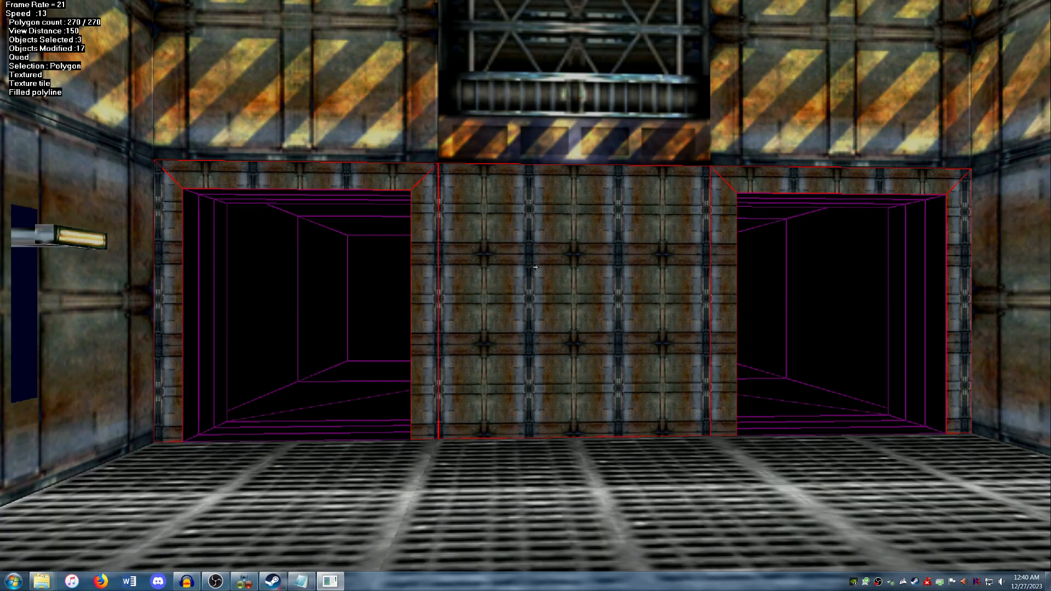
Try wrapping the rusty panel texture across the doorway wall with 3X1 repeats
key("t")
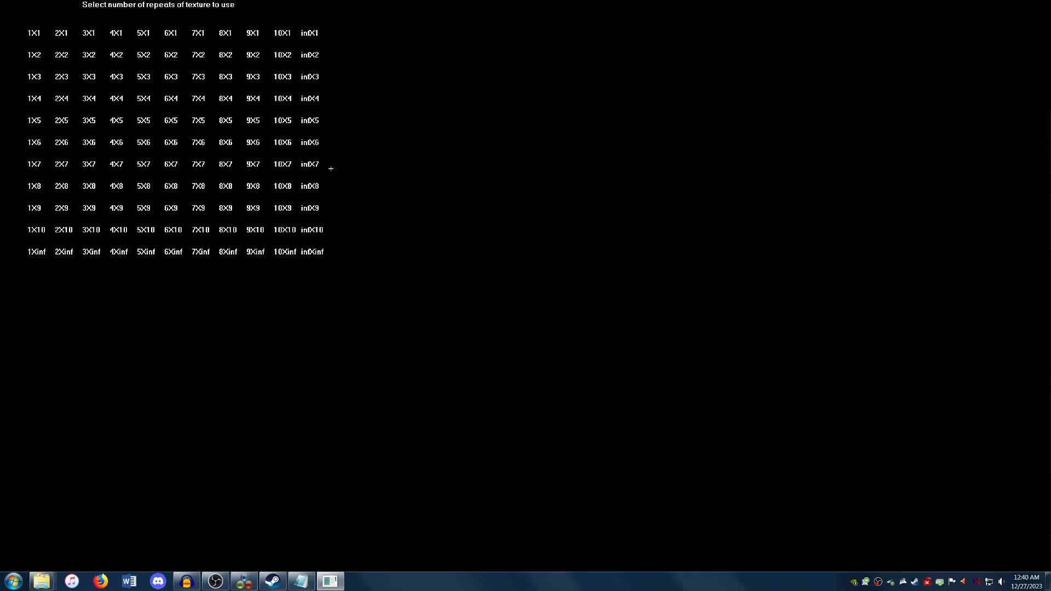
left_click(90, 32)
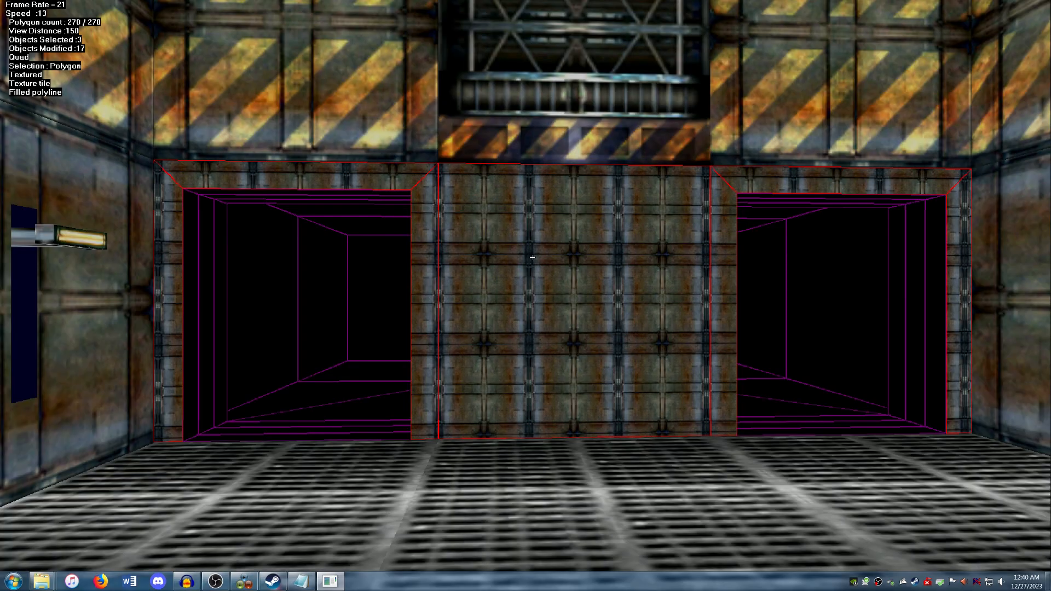
key("w")
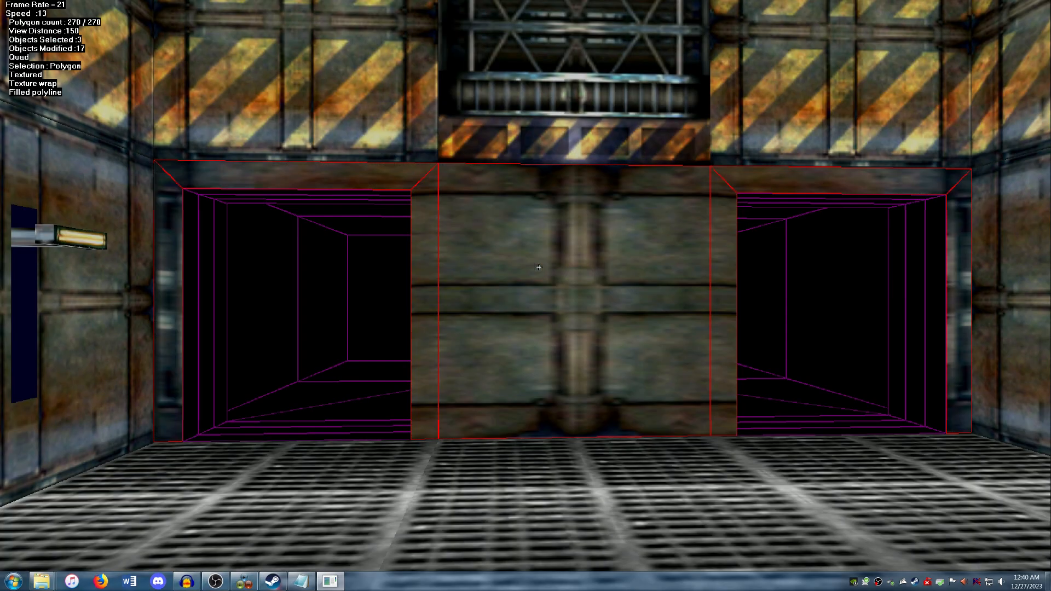
key("w")
key("w")
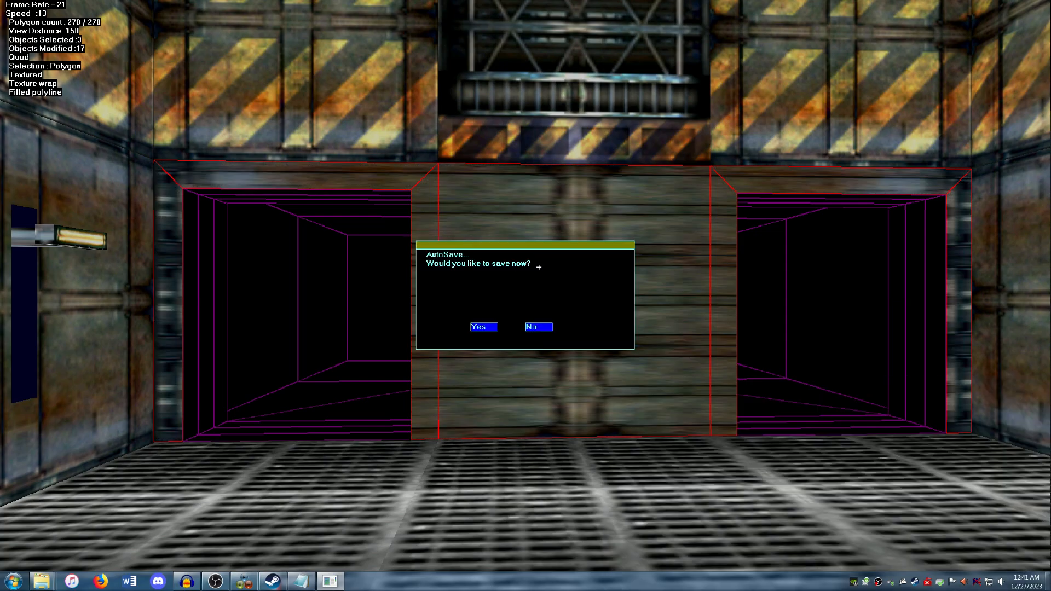
Accept the autosave, retile the rusty panel texture across the doorway wall and clear the selection
left_click(487, 327)
key("t")
right_click(513, 271)
left_click(514, 271)
key("Down")
key("Up")
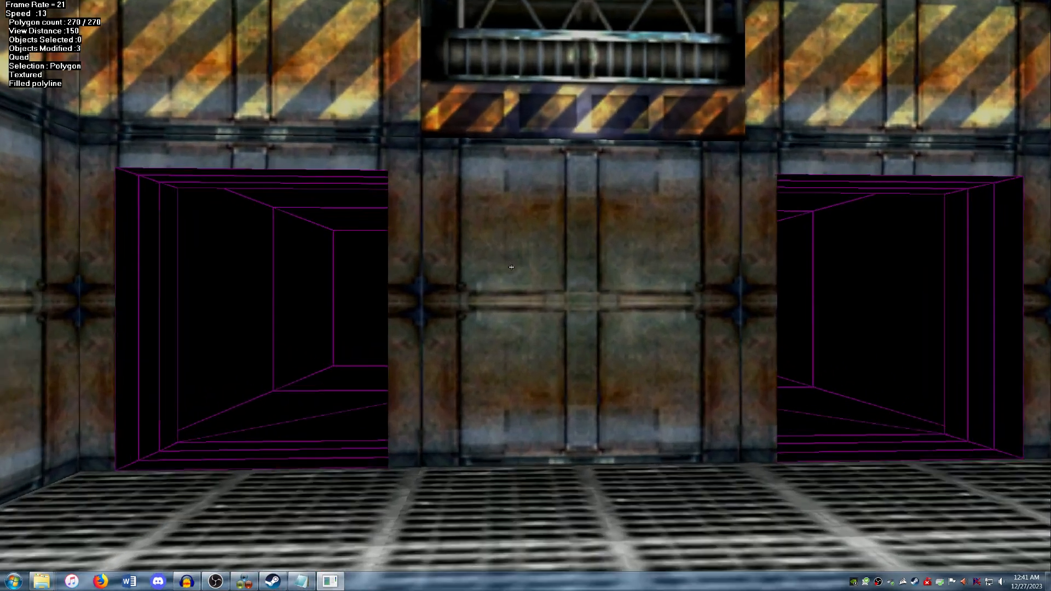
Assign the striped metal trim texture to the three jamb strips nearest the lamp in the first doorway, without expanding the texture's used area
key("Down")
key("Left")
key("Left")
key("Left")
key("Left")
key("Left")
key("Left")
key("Left")
key("Left")
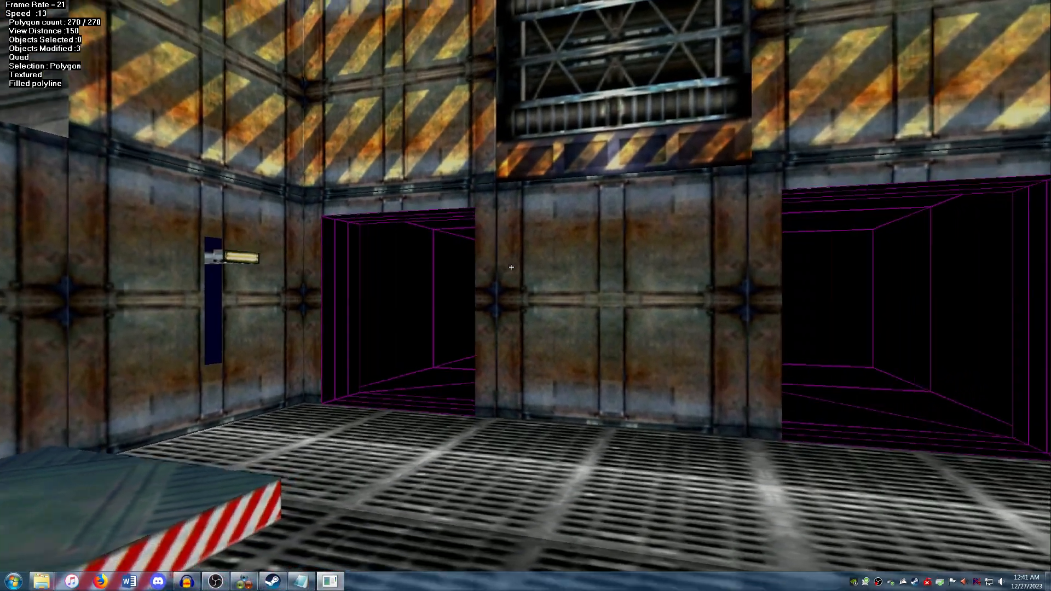
key("Down")
key("Left")
key("Up")
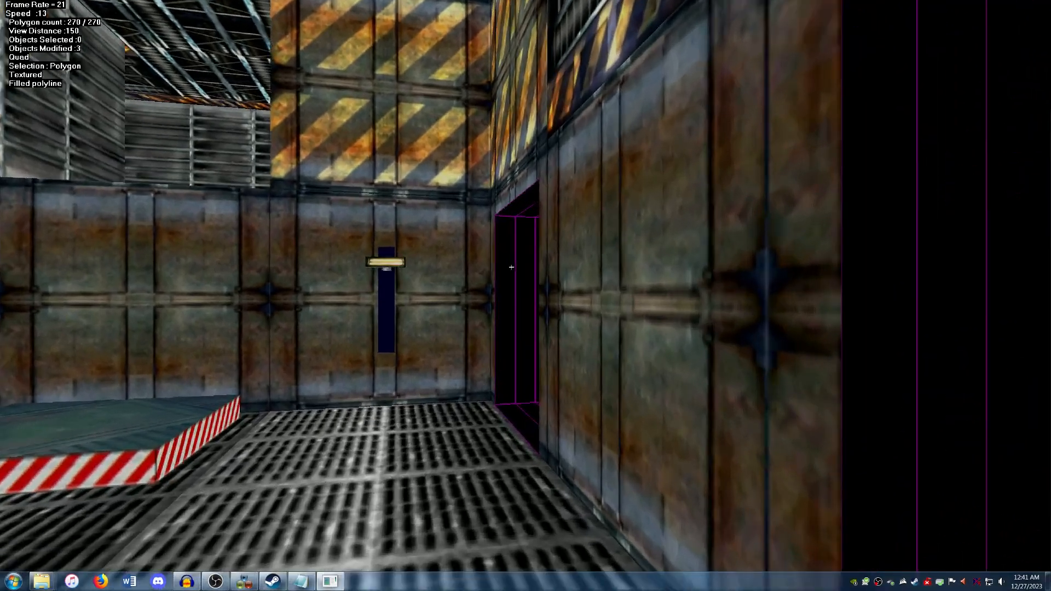
key("Up")
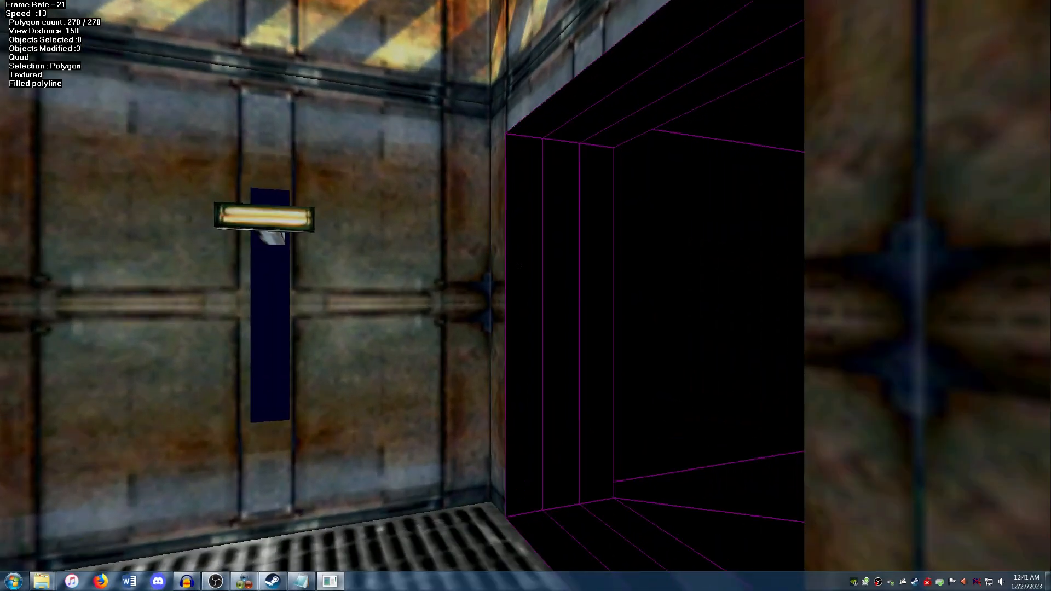
left_click_drag(587, 272, 590, 273)
key("Down")
key("Up")
right_click(546, 246)
left_click(556, 257)
left_click(108, 68)
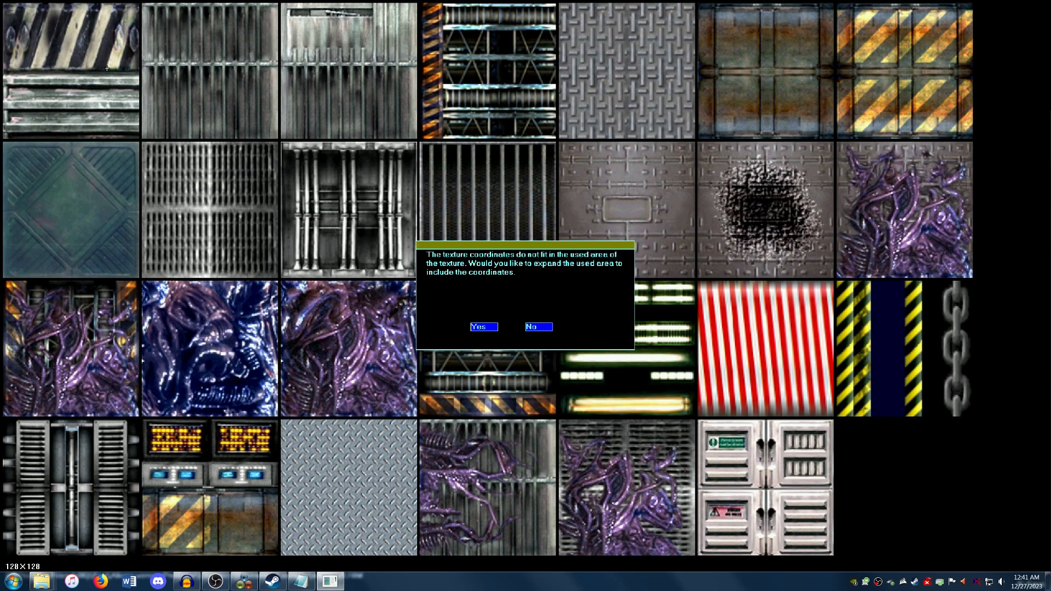
left_click(539, 331)
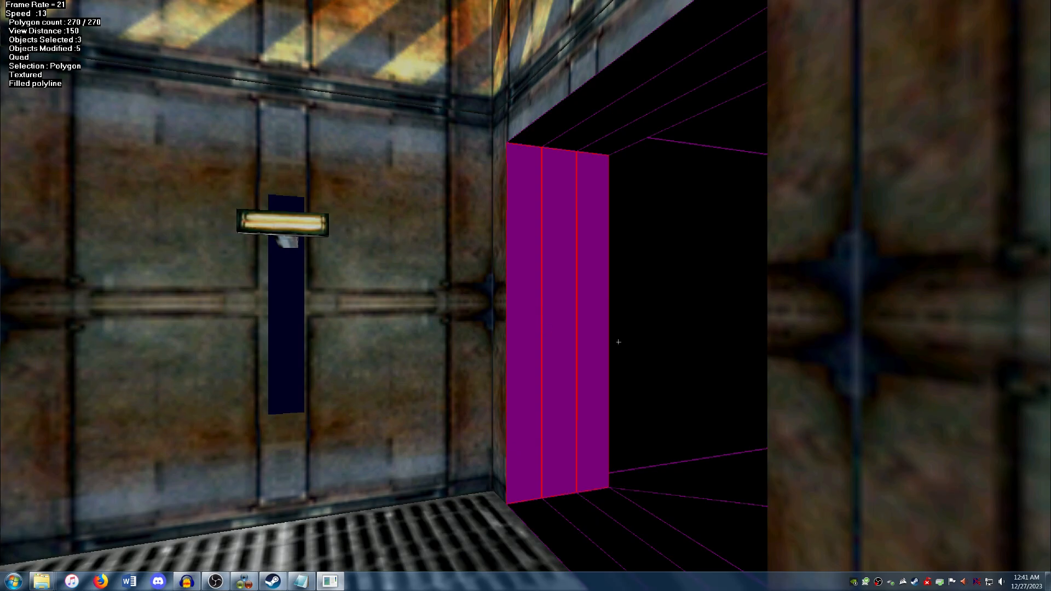
Wrap the trim texture across the jamb strips, turn it upright and crop it to its ribbed metal half by moving the edge nodes to 064
key("w")
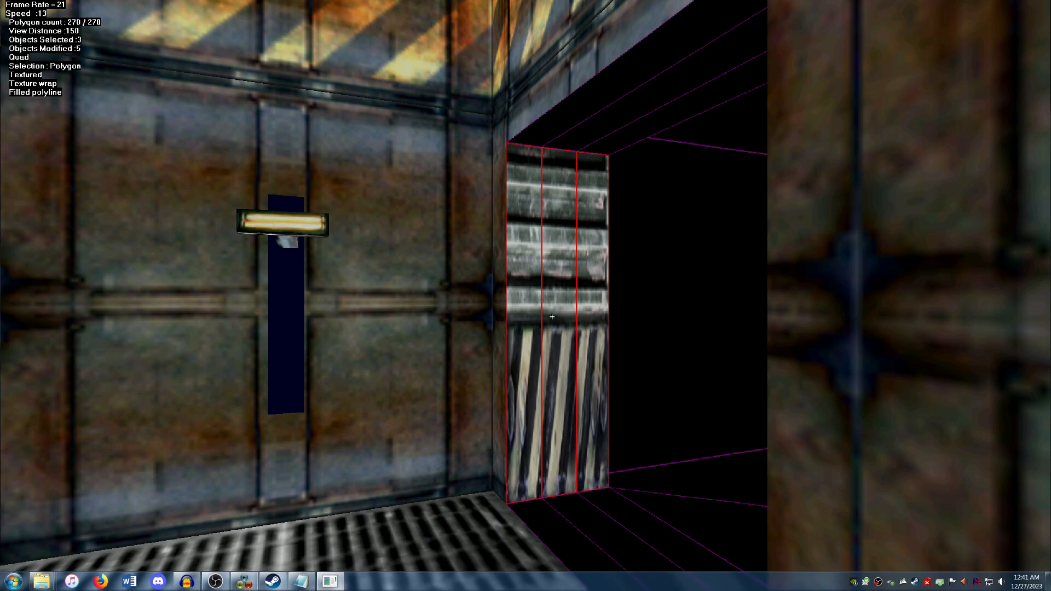
right_click(551, 317)
mouse_move(583, 321)
left_click(749, 327)
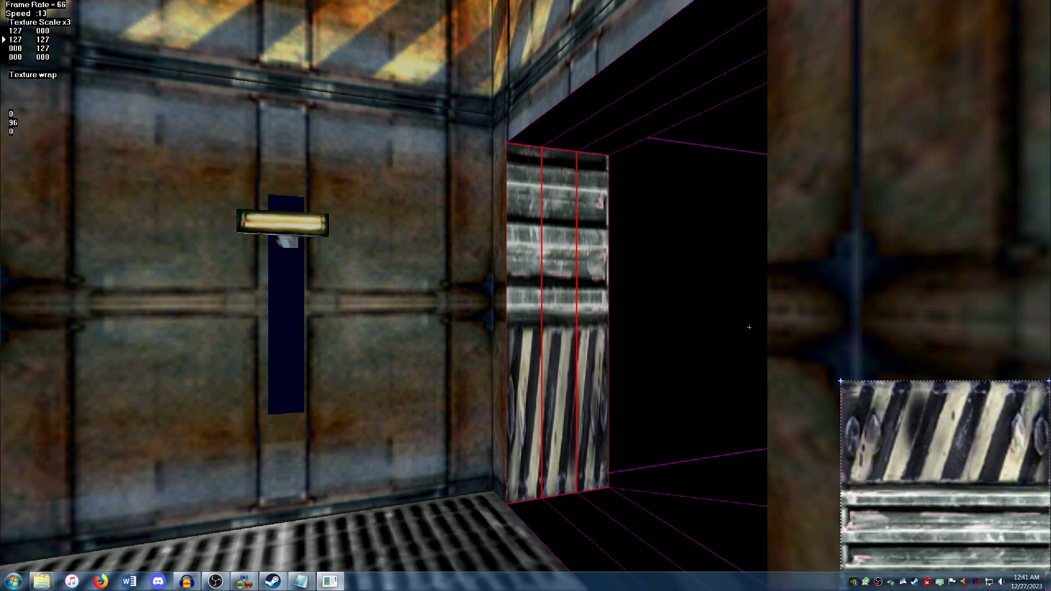
right_click(591, 232)
left_click(777, 236)
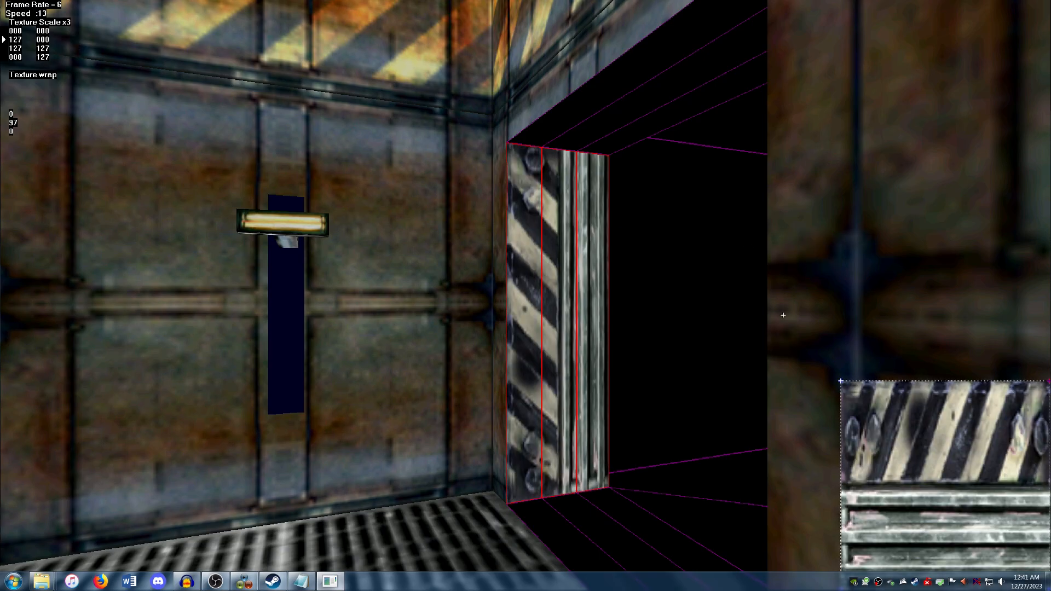
left_click_drag(868, 381, 869, 485)
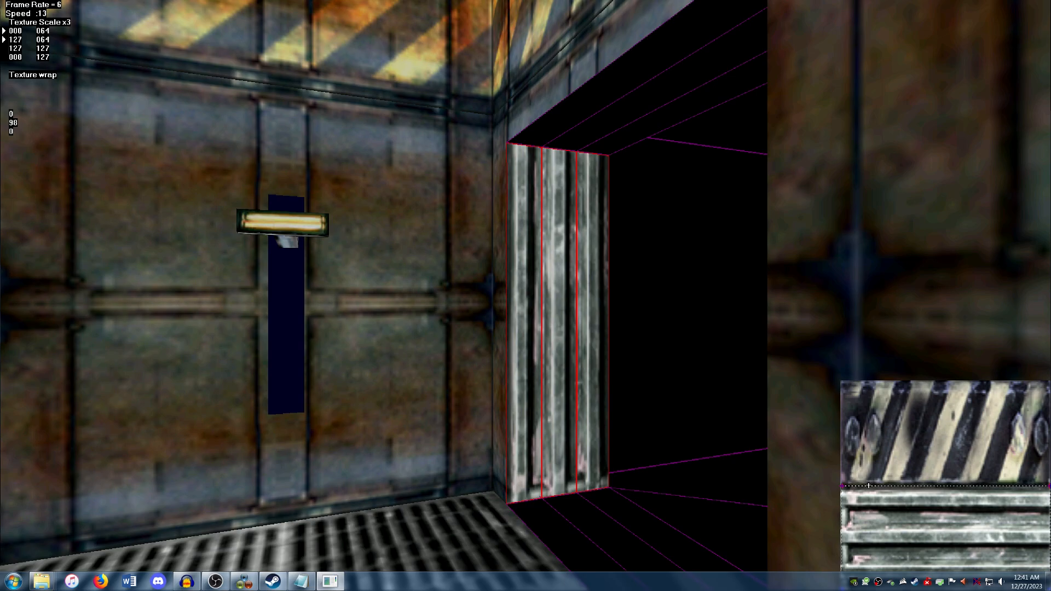
right_click(868, 486)
right_click(499, 362)
left_click(500, 348)
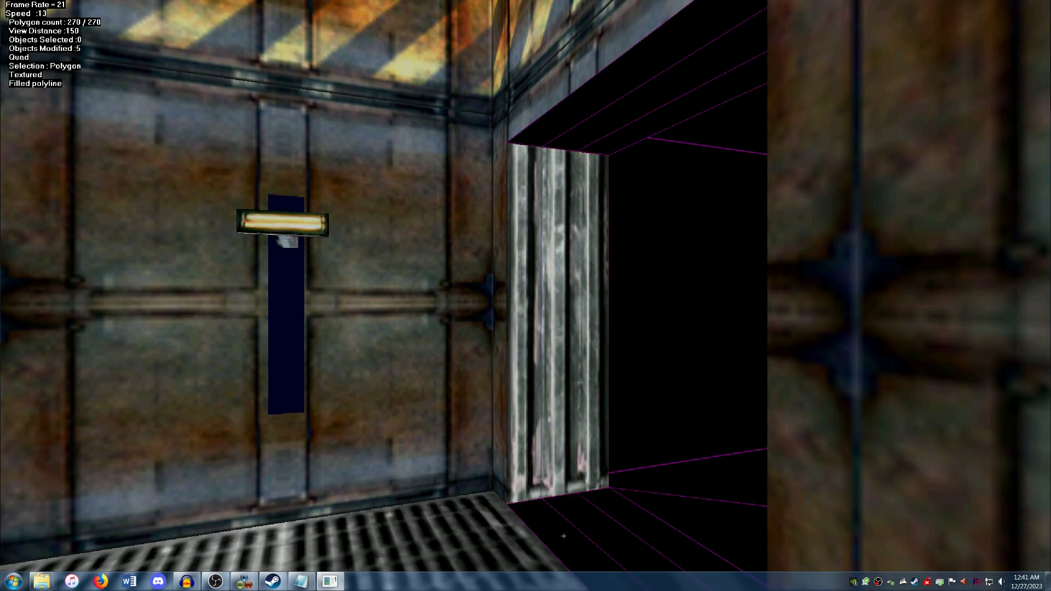
Wrap the ribbed metal texture across the sill and lintel strips of the first doorway
left_click_drag(623, 511, 593, 527)
key("w")
right_click(593, 438)
left_click(593, 423)
left_click_drag(657, 114, 660, 117)
key("w")
left_click(648, 88)
right_click(647, 88)
left_click(647, 92)
Wrap the ribbed metal texture across the opposite jamb strips to complete the first doorway's frame
key("Up")
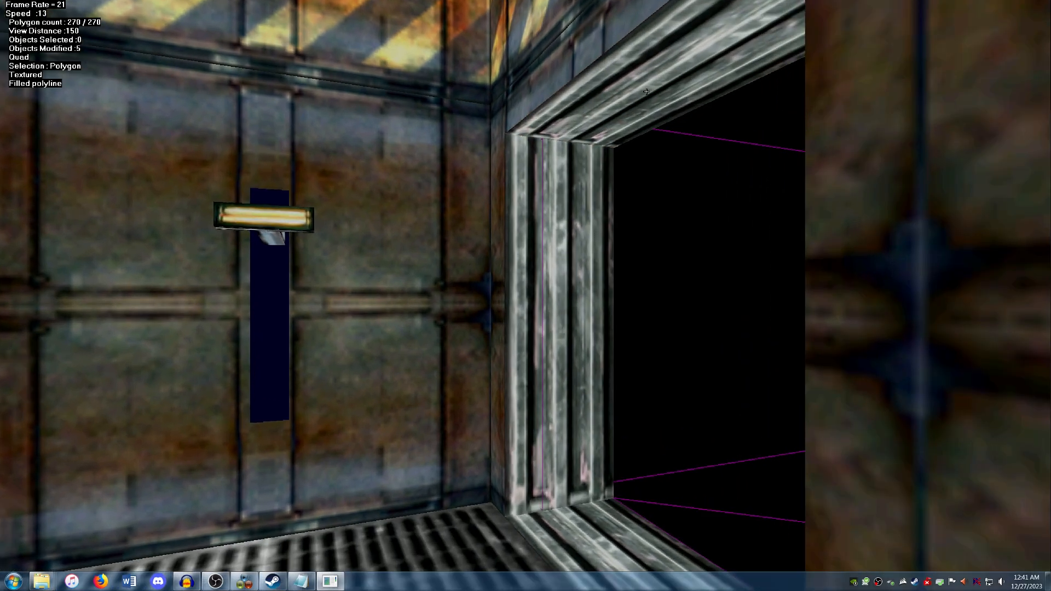
key("Right")
key("Up")
key("Right")
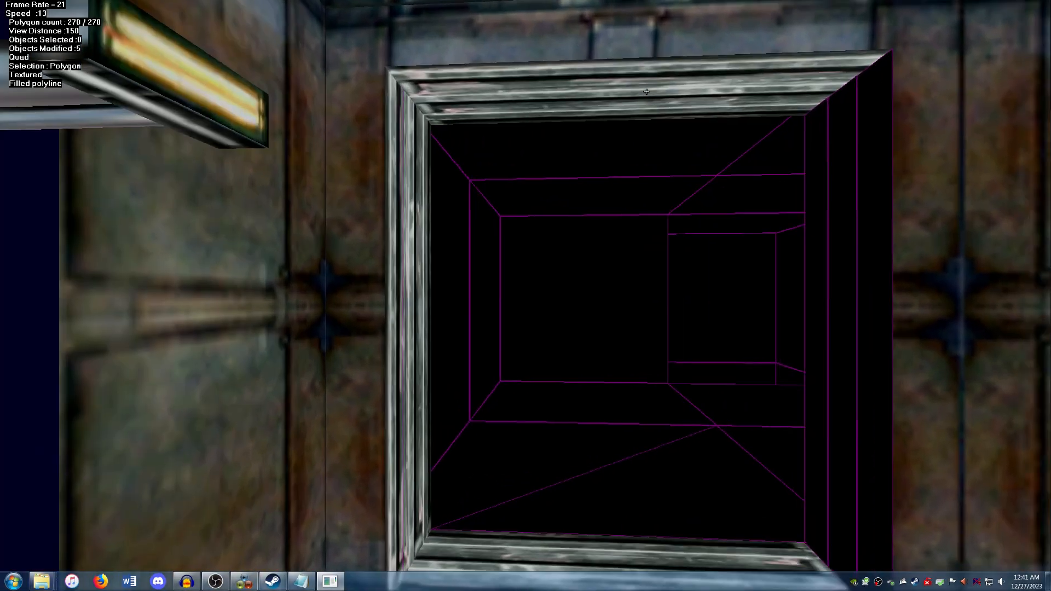
key("Up")
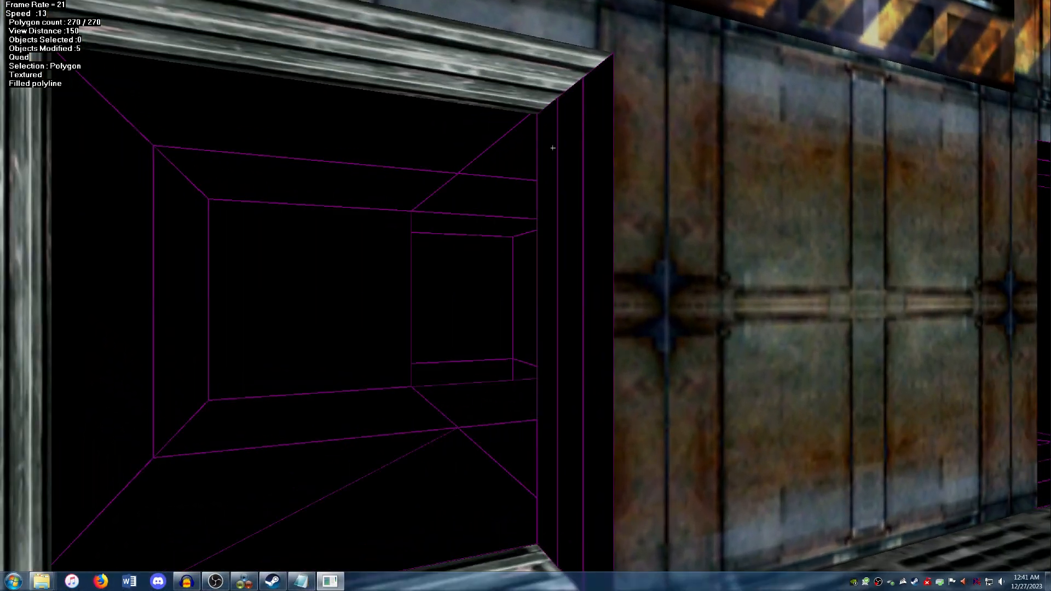
left_click_drag(591, 159, 572, 157)
key("w")
left_click(566, 156)
right_click(569, 159)
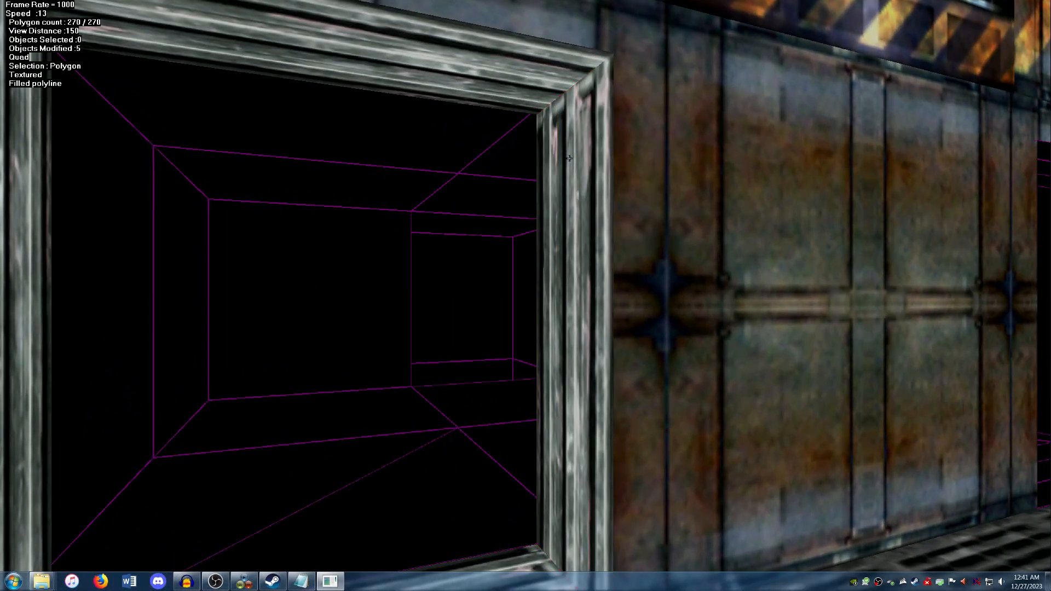
Wrap the striped metal trim texture across the near jamb strips of the second doorway and open its texture nodes for editing
key("Down")
key("Up")
key("Right")
key("Up")
key("Left")
key("Left")
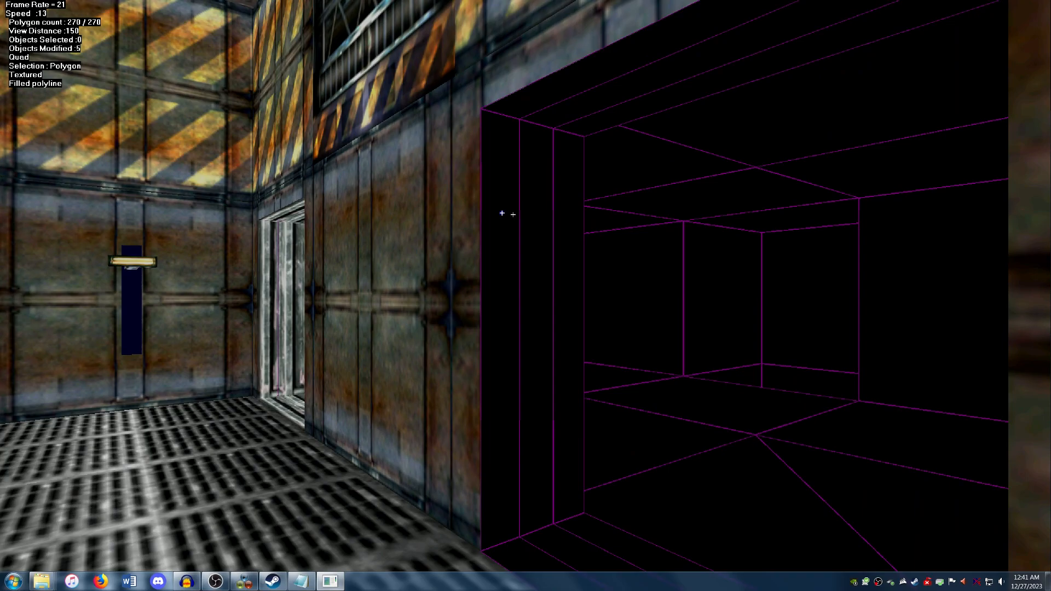
left_click_drag(513, 215, 560, 211)
key("w")
left_click(527, 218)
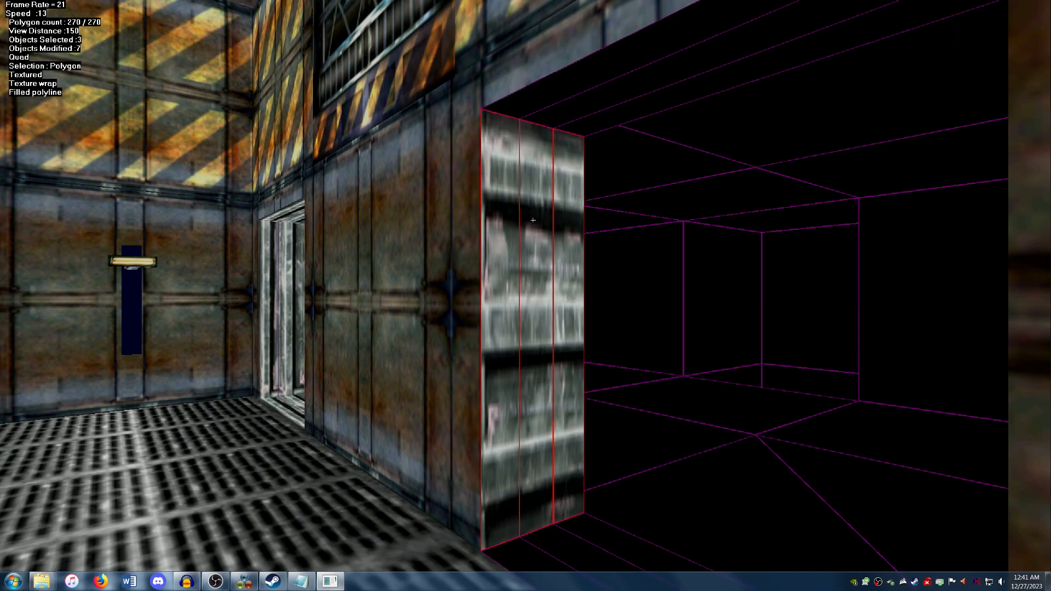
key("t")
key("r")
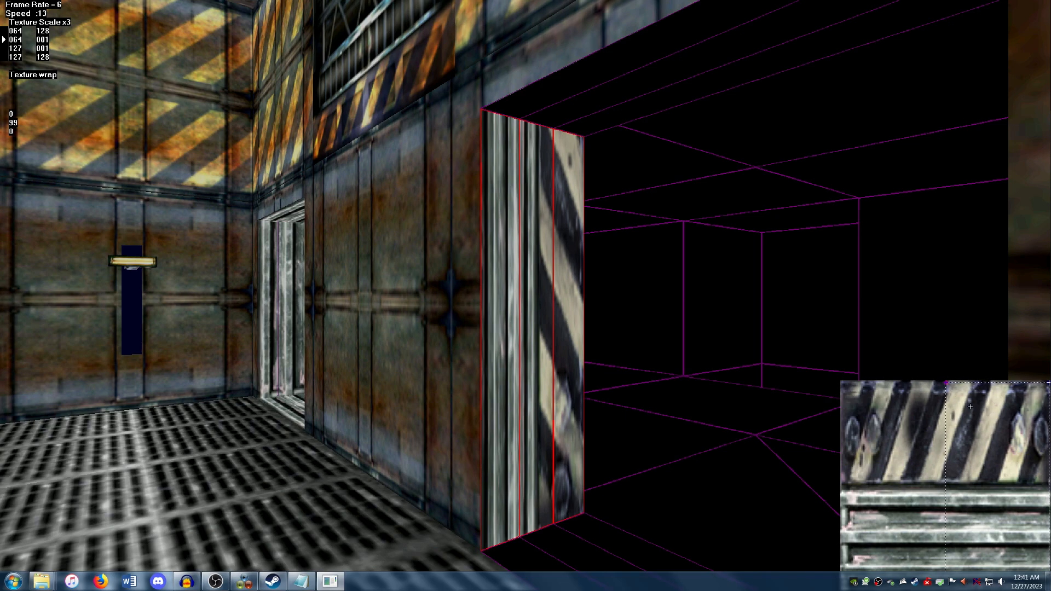
Try shifting the trim texture's nodes, resetting them to the corners and moving one edge to 046 on the second doorway's jamb
left_click_drag(998, 414, 993, 413)
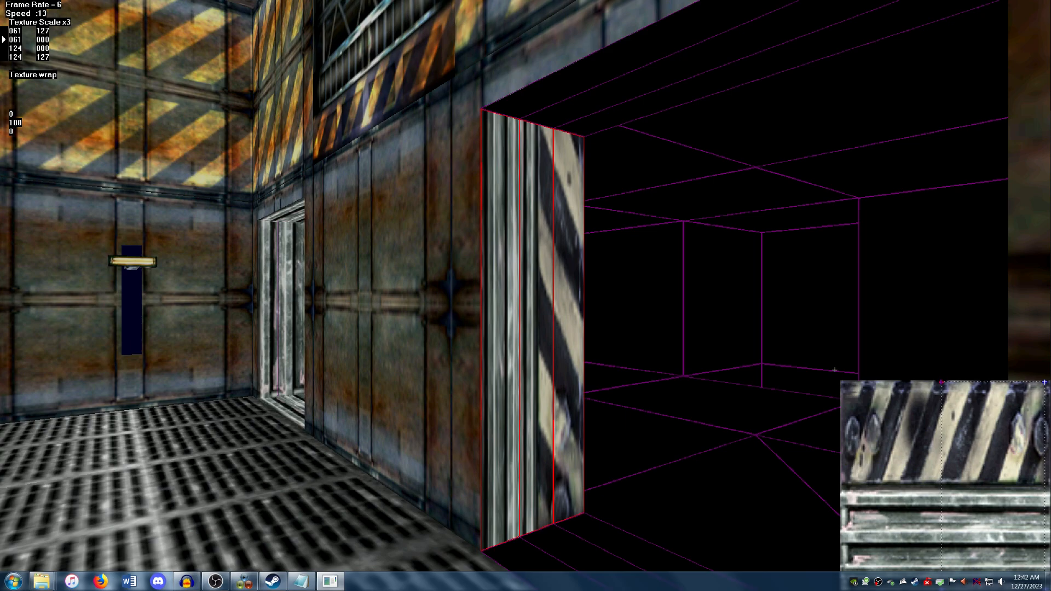
right_click(712, 284)
key("Down")
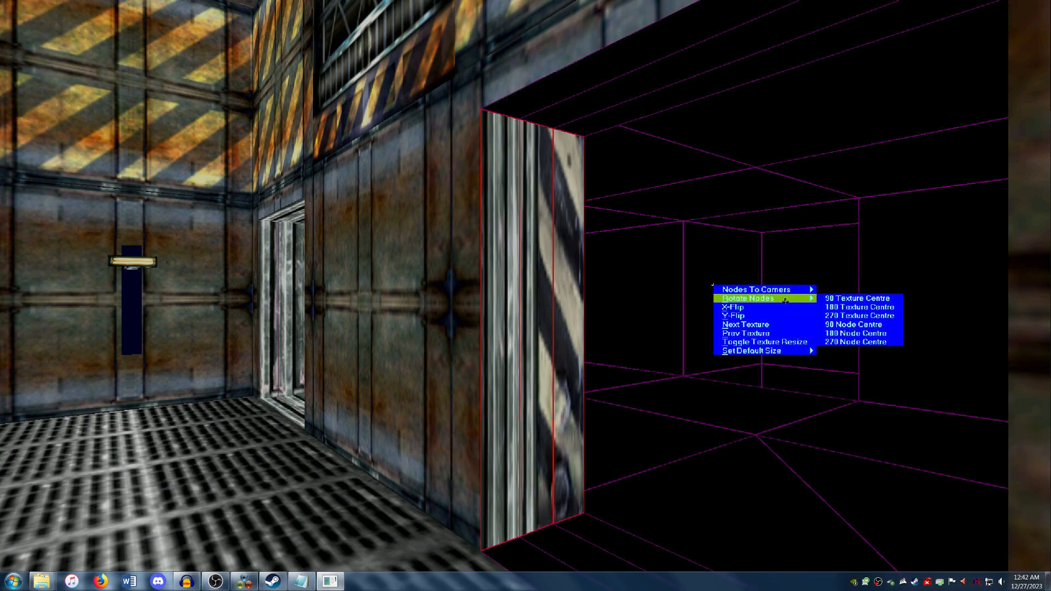
left_click(880, 290)
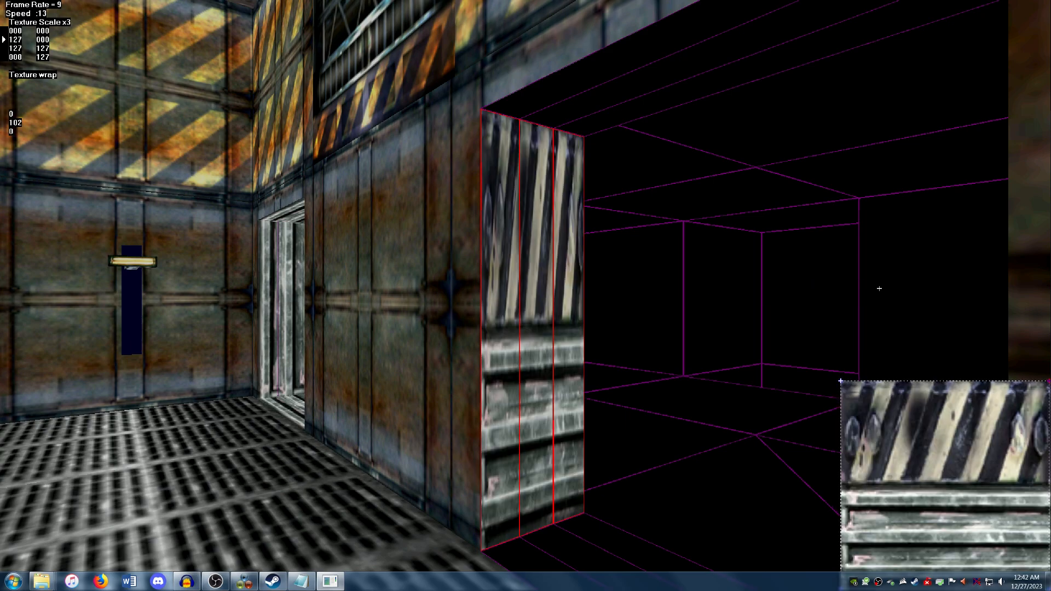
left_click_drag(891, 381, 883, 457)
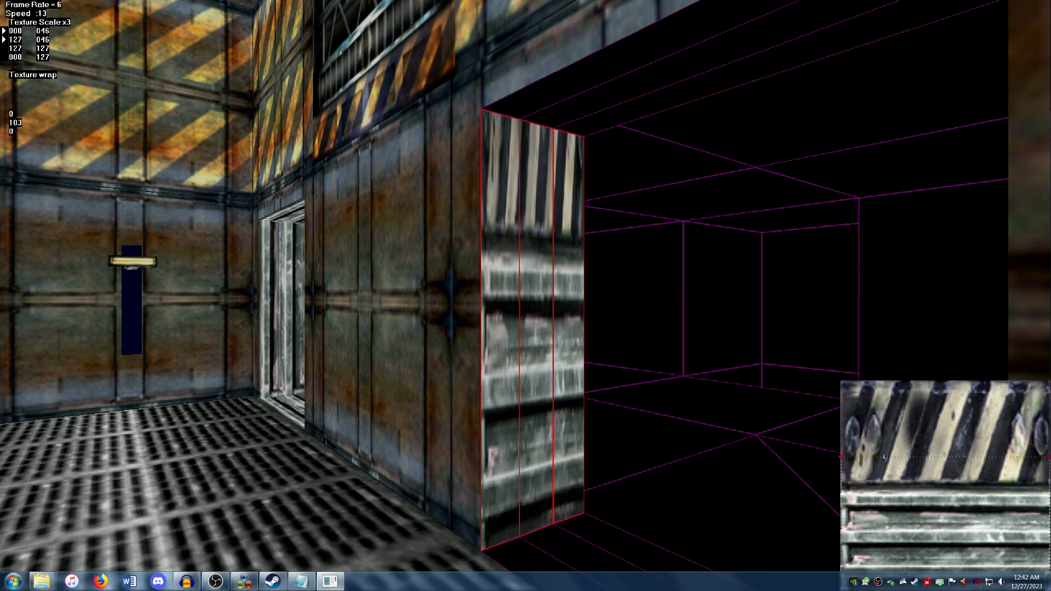
Reset the jamb's texture nodes to an upright orientation, crop the texture to its ribbed metal half and clear the selection
right_click(729, 264)
mouse_move(826, 266)
mouse_move(870, 267)
left_click(936, 275)
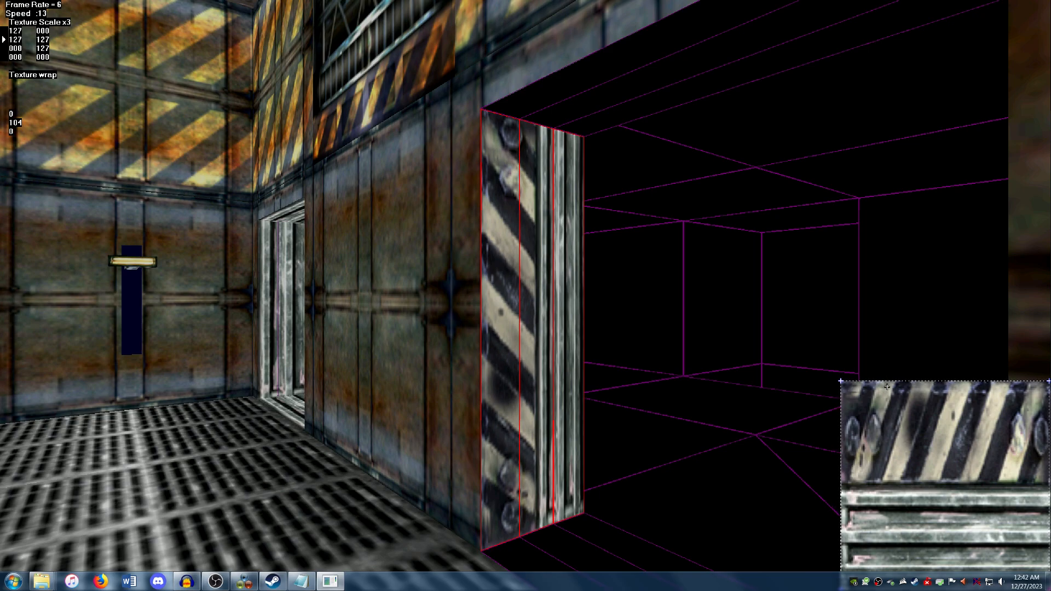
left_click_drag(888, 378, 882, 487)
key("Escape")
right_click(582, 186)
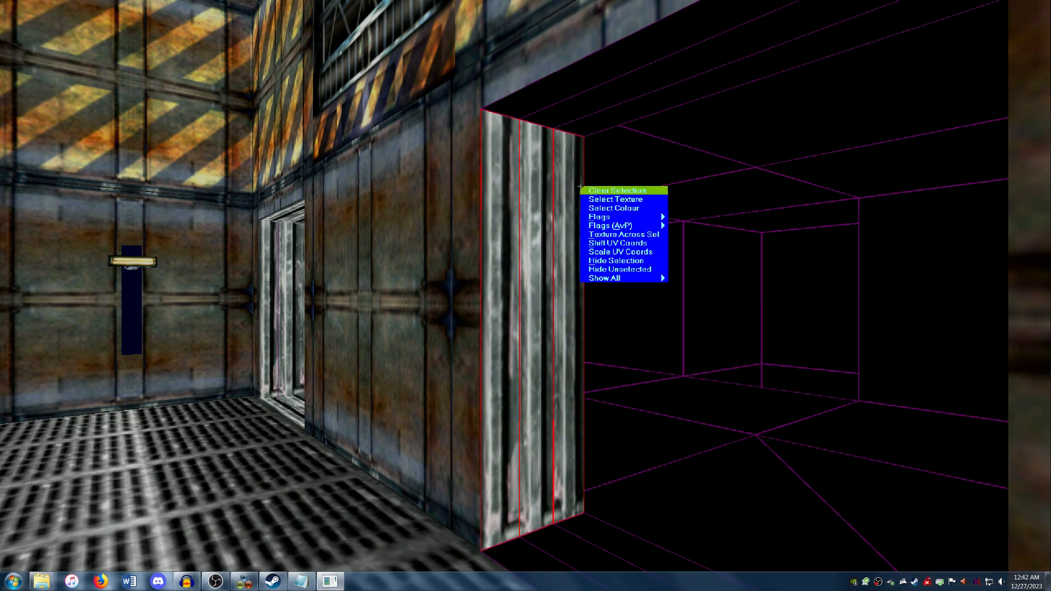
left_click(586, 190)
Wrap the ribbed metal texture across the three lintel strips of the second doorway
left_click(603, 112)
key("w")
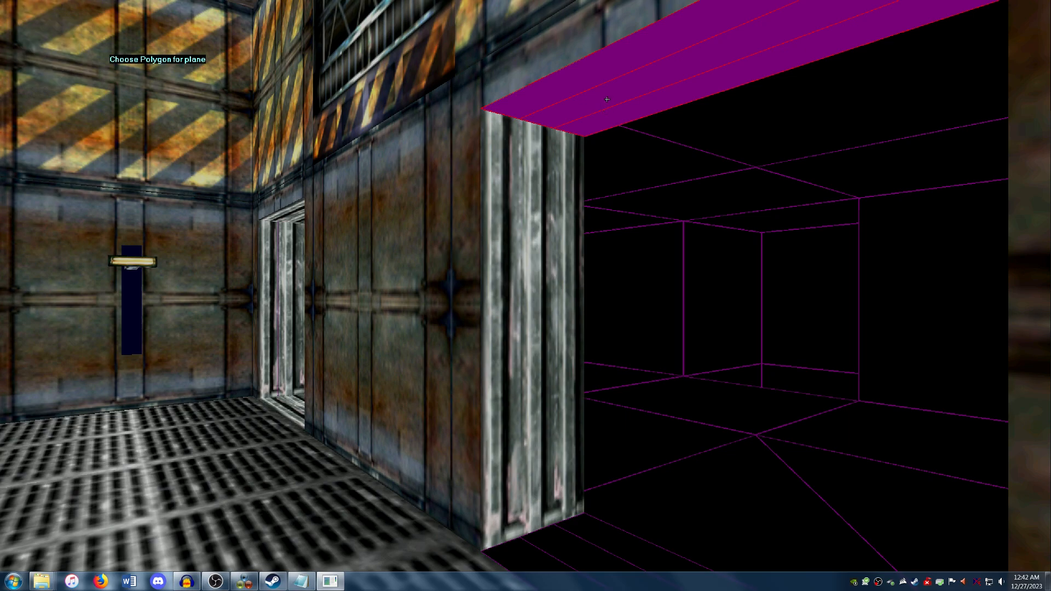
left_click(583, 101)
key("w")
key("Right")
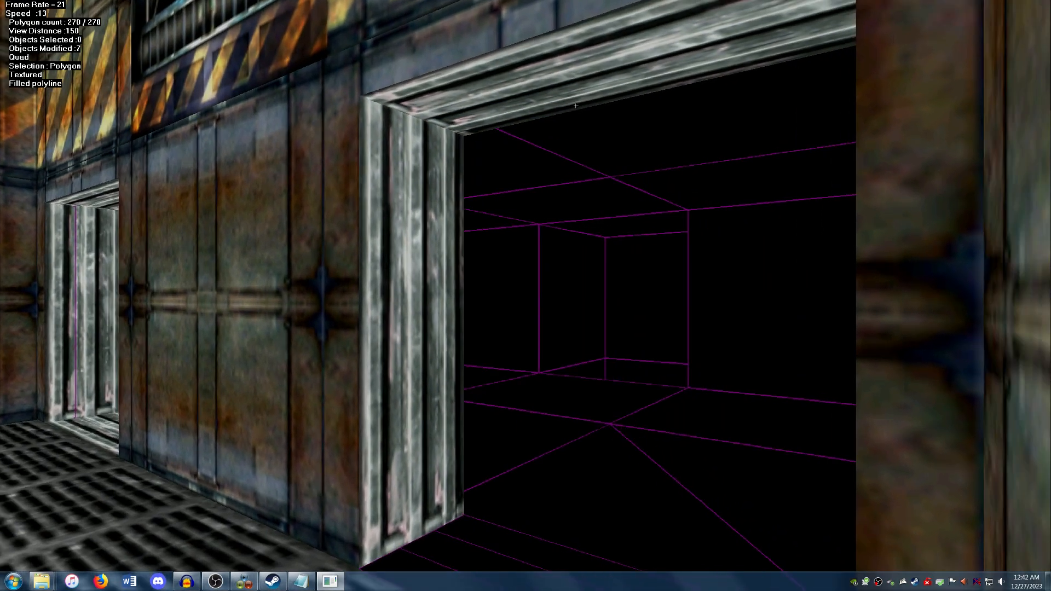
key("Right")
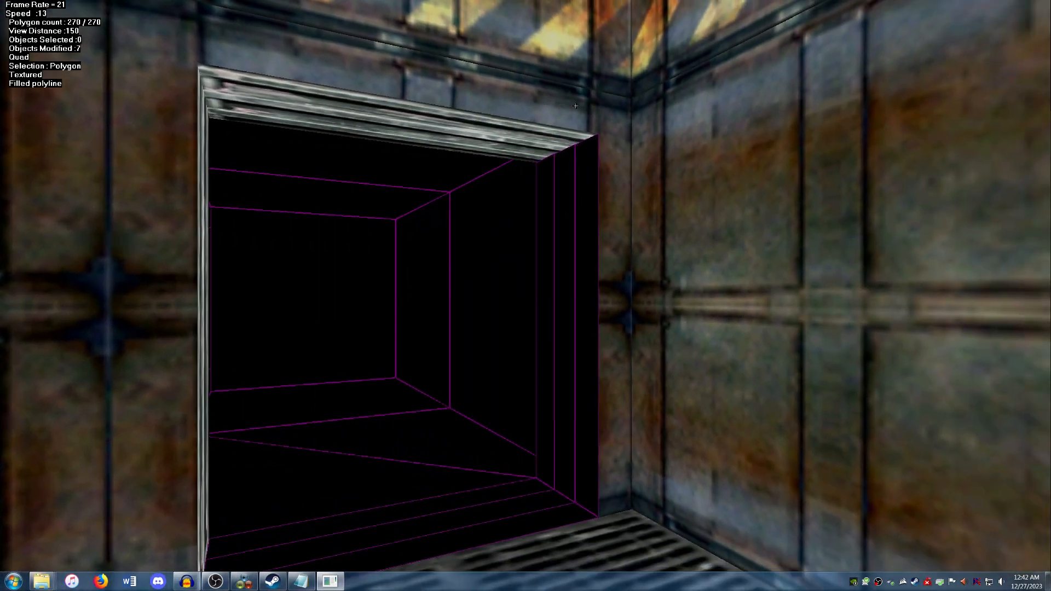
Wrap the ribbed metal texture across the three far jamb strips of the second doorway
key("Up")
left_click(578, 191)
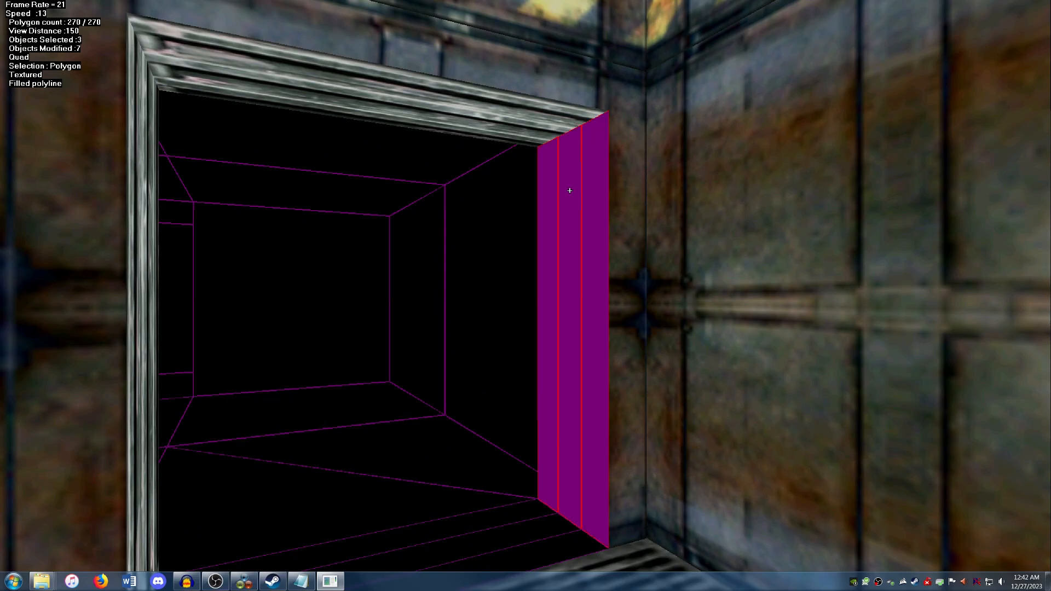
key("w")
left_click(569, 190)
right_click(570, 191)
left_click(572, 192)
key("Down")
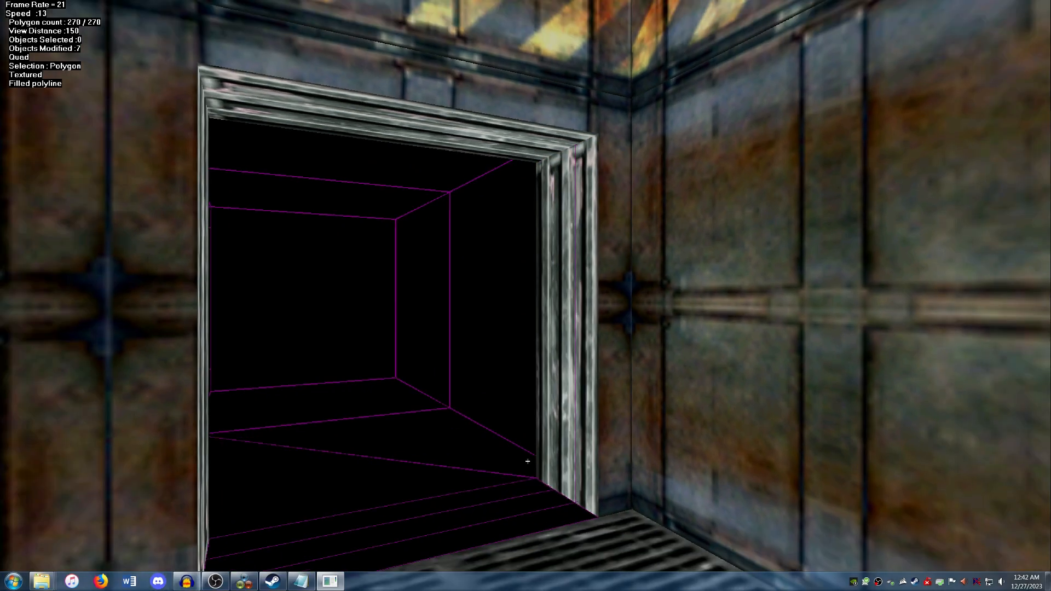
Wrap the ribbed metal texture across the threshold strips of the second doorway and clear the selection
left_click(546, 515)
key("w")
left_click(534, 500)
right_click(496, 445)
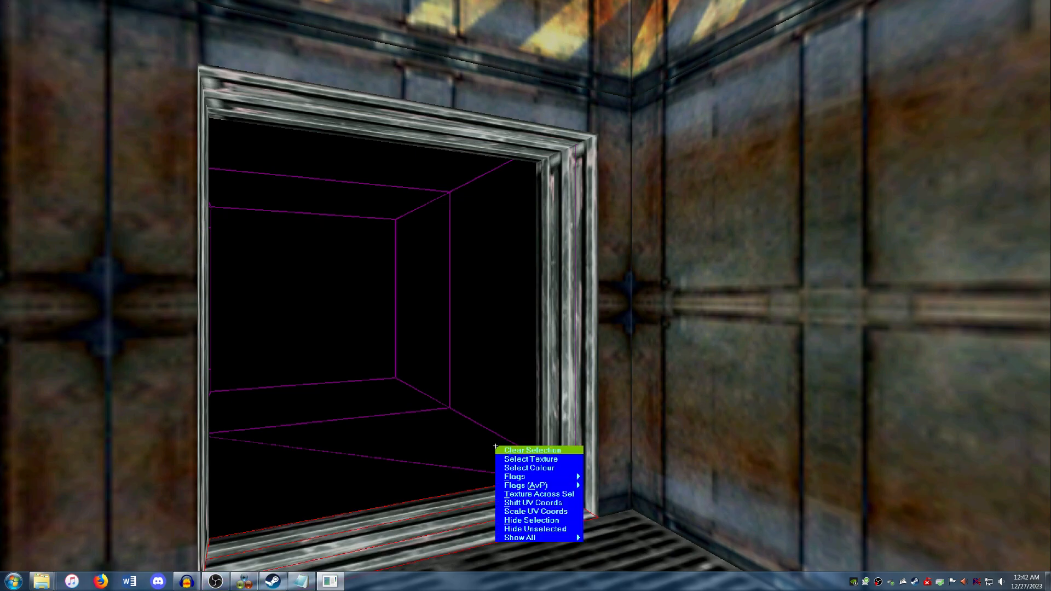
left_click(503, 449)
key("Down")
Apply the white cabinet-door texture to the two untextured panels beside the doorways and open its texture nodes for editing
key("Right")
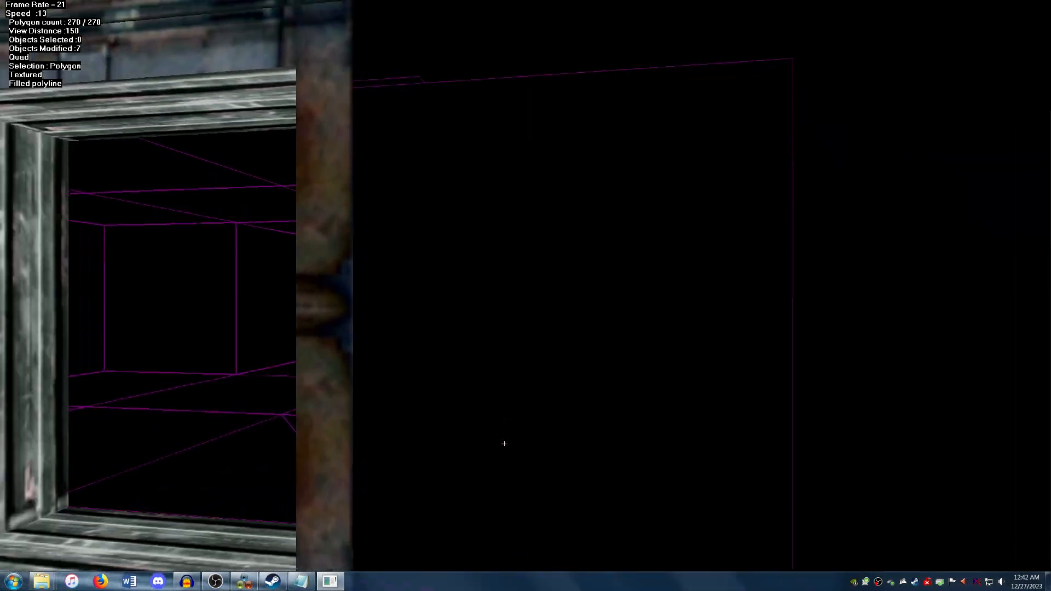
left_click(528, 220)
right_click(495, 195)
left_click(508, 206)
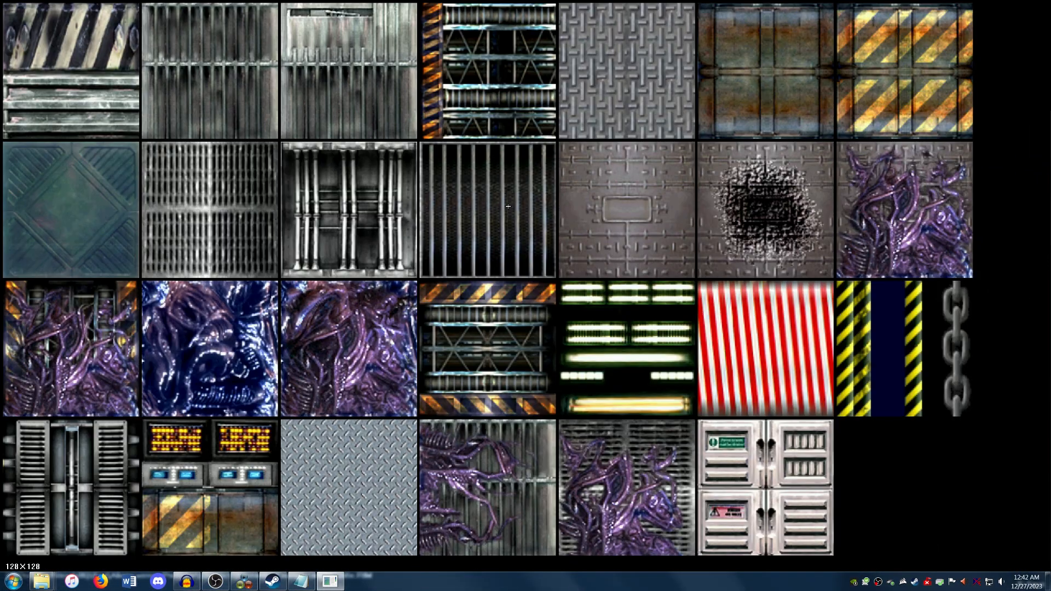
left_click(772, 425)
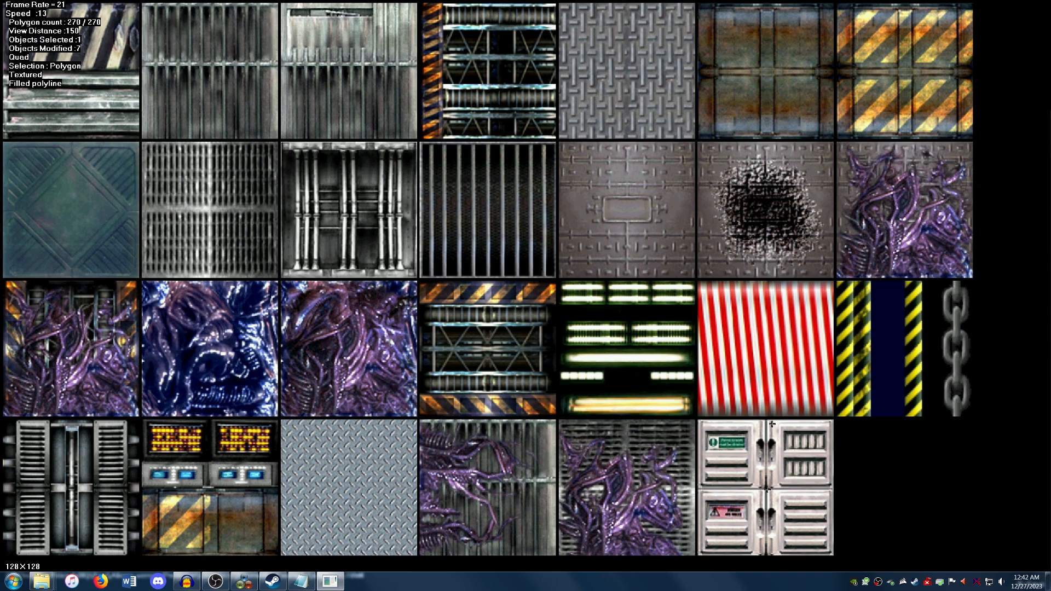
key("Left")
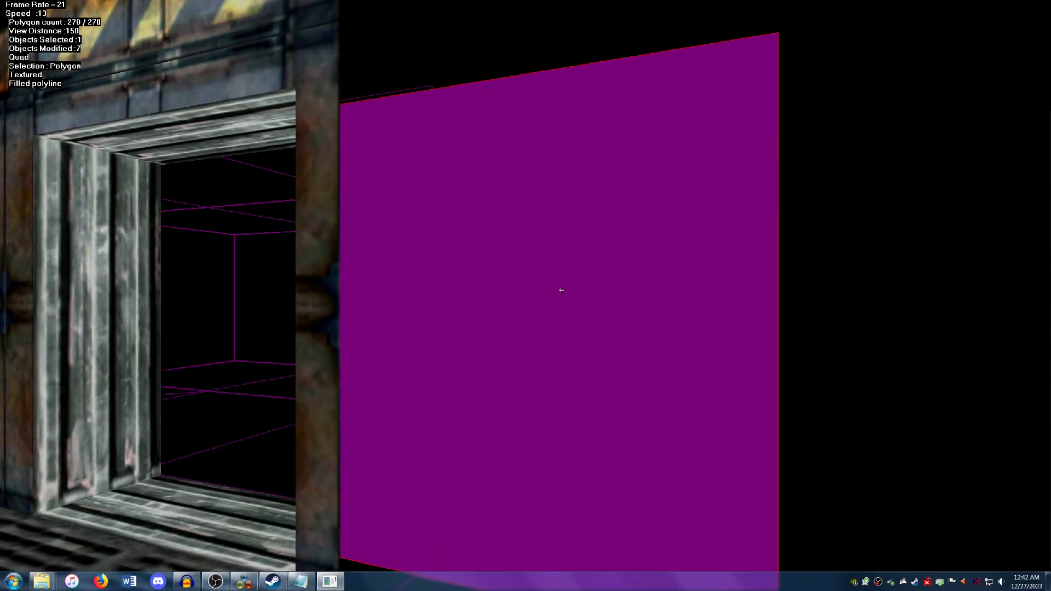
key("Left")
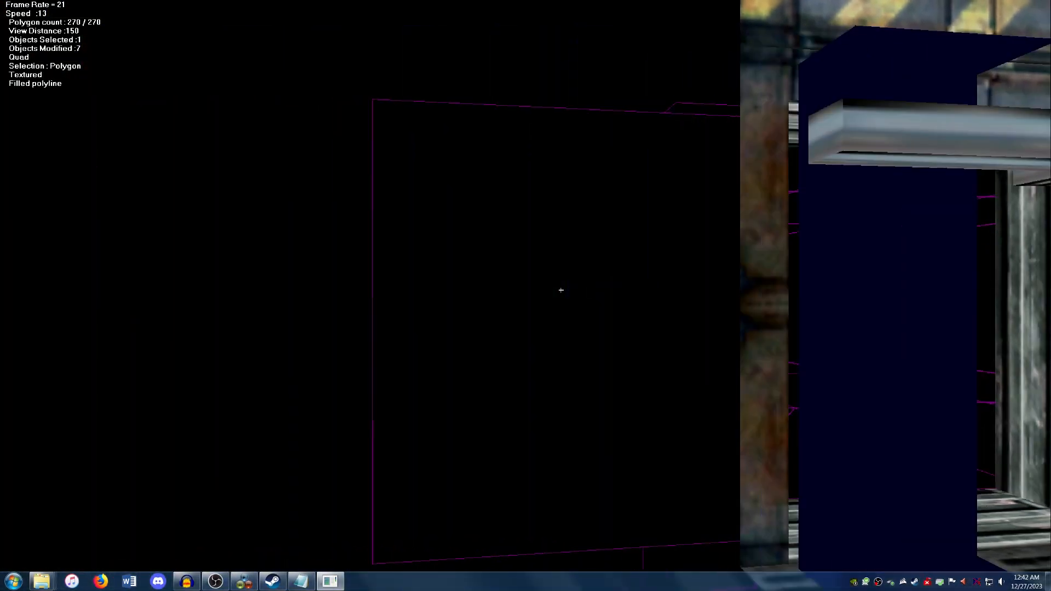
left_click(561, 285)
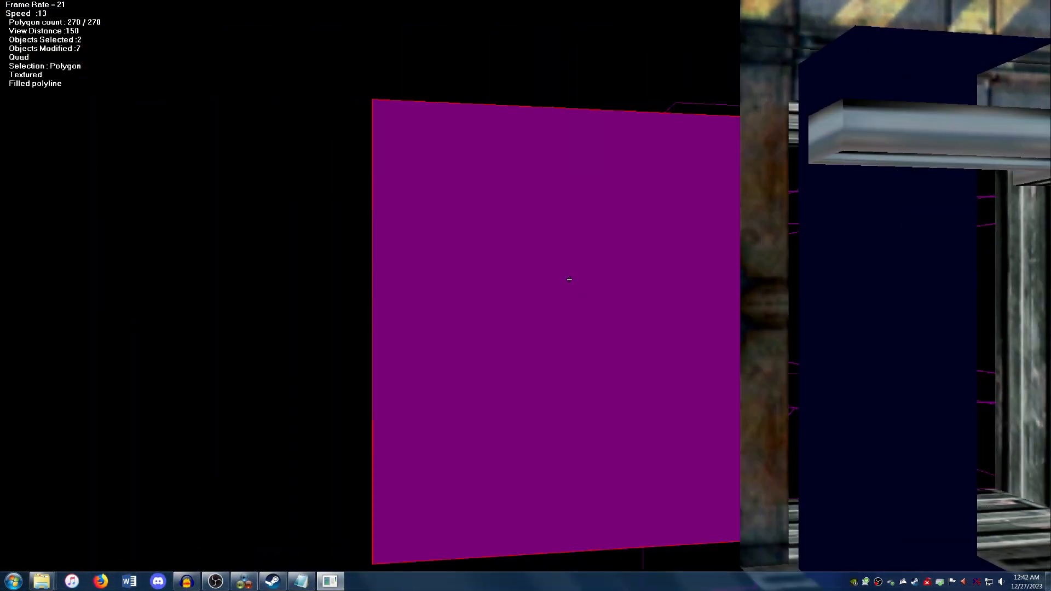
key("t")
key("t")
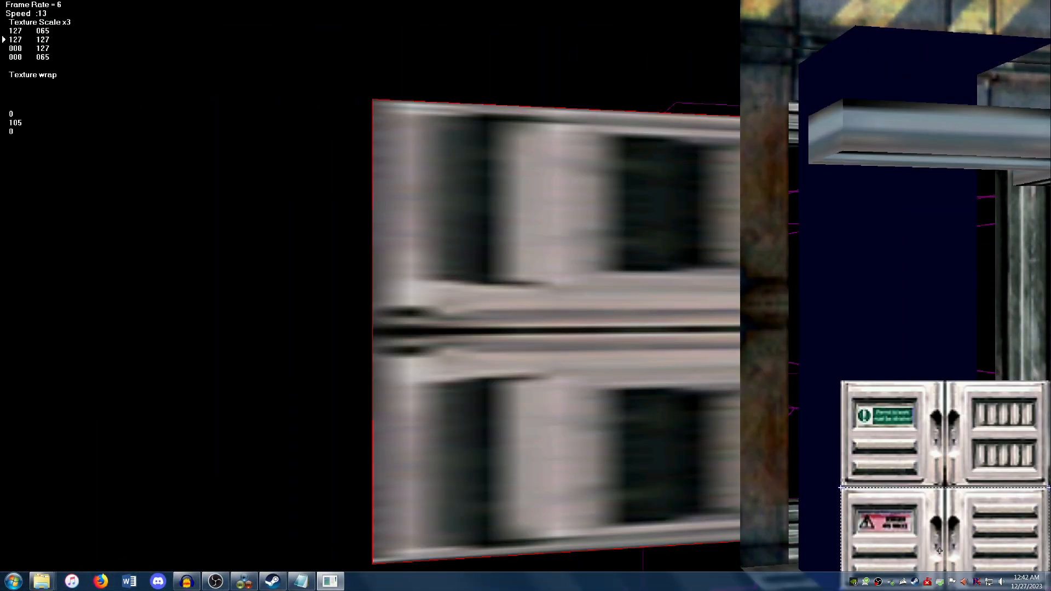
Reset the two panels' texture nodes to the corners and crop the texture to the upper pair of cabinet doors
left_click_drag(910, 535, 895, 420)
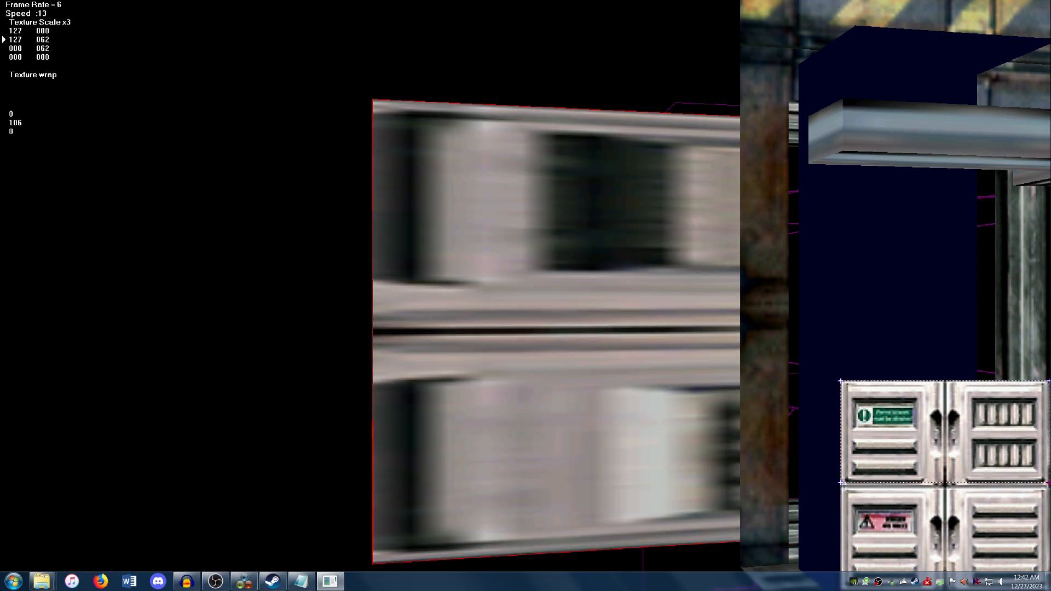
right_click(481, 242)
mouse_move(611, 248)
left_click(680, 246)
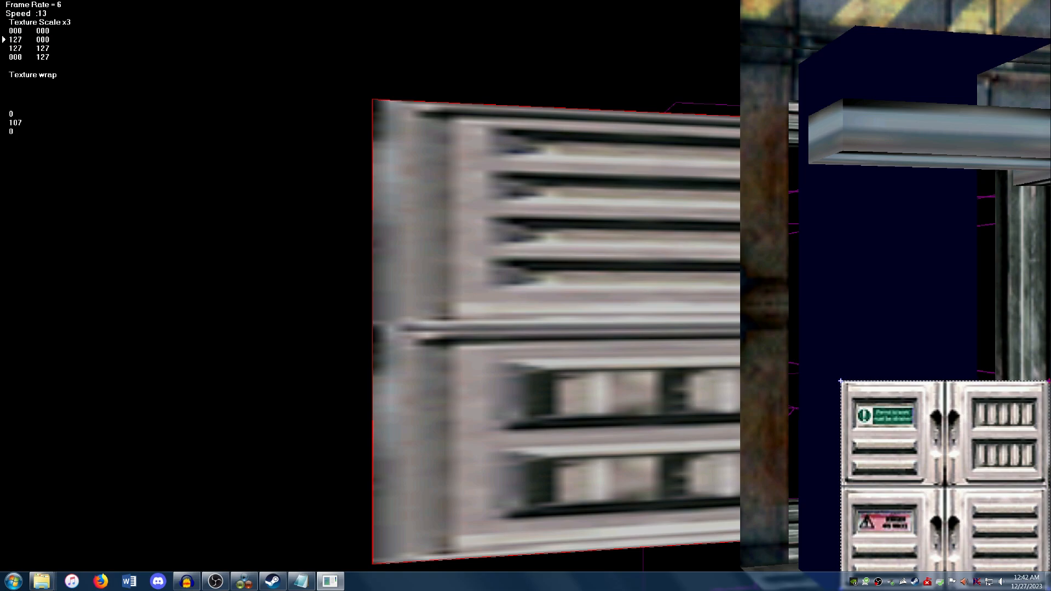
left_click_drag(902, 392, 898, 488)
left_click_drag(897, 524, 881, 398)
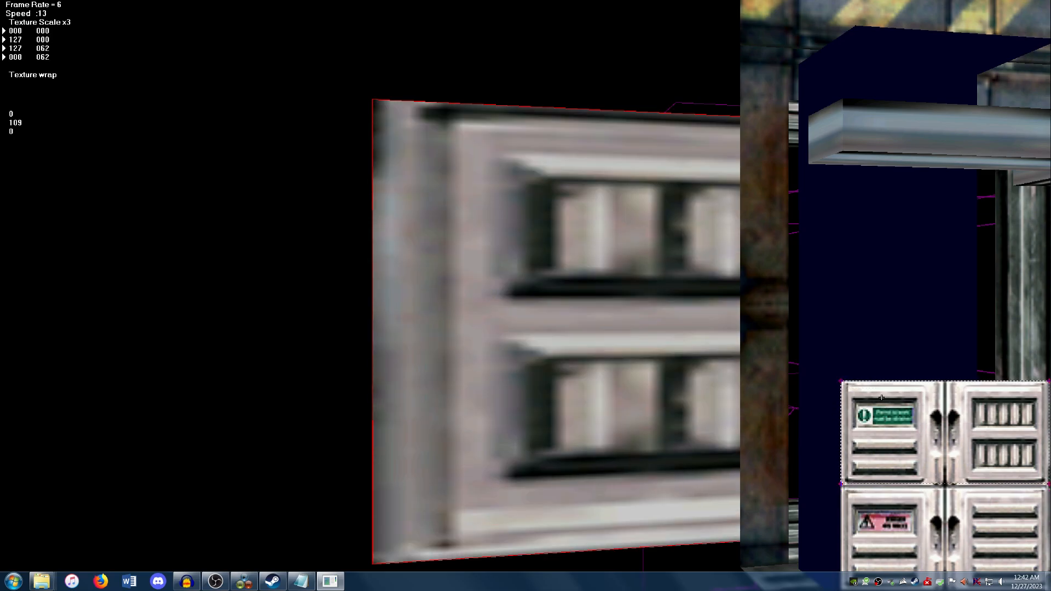
Extend the cropped edge to 063, flip the texture vertically and horizontally, and move it back onto the upper pair of cabinet doors
key("2")
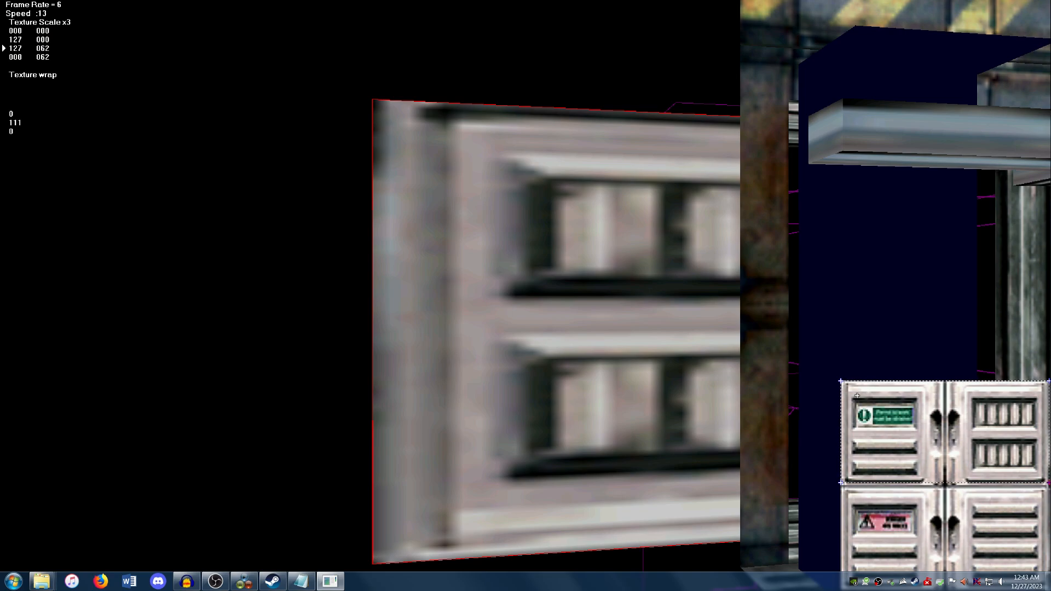
key("Down")
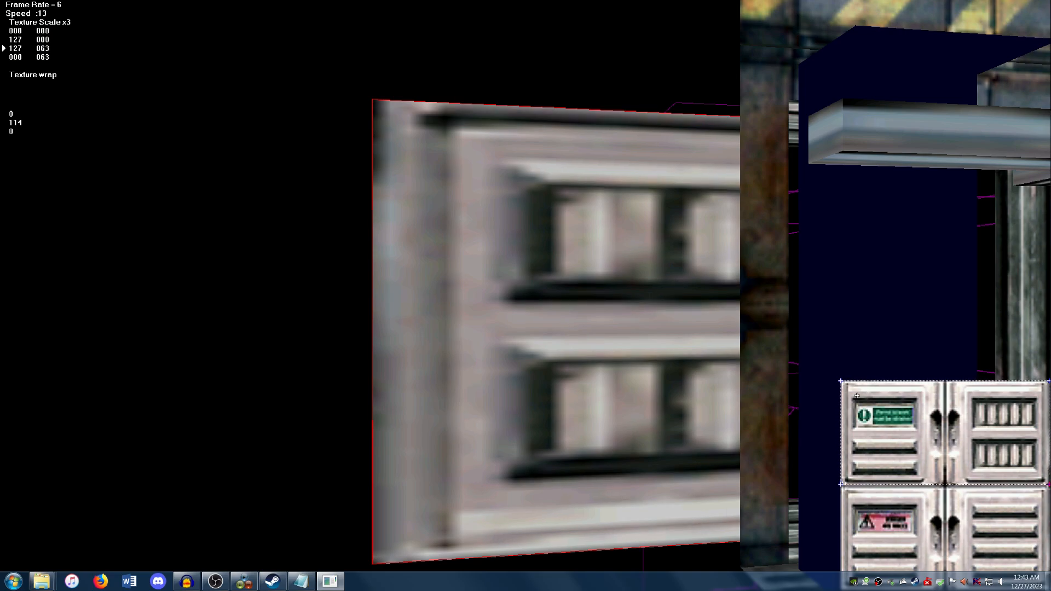
key("v")
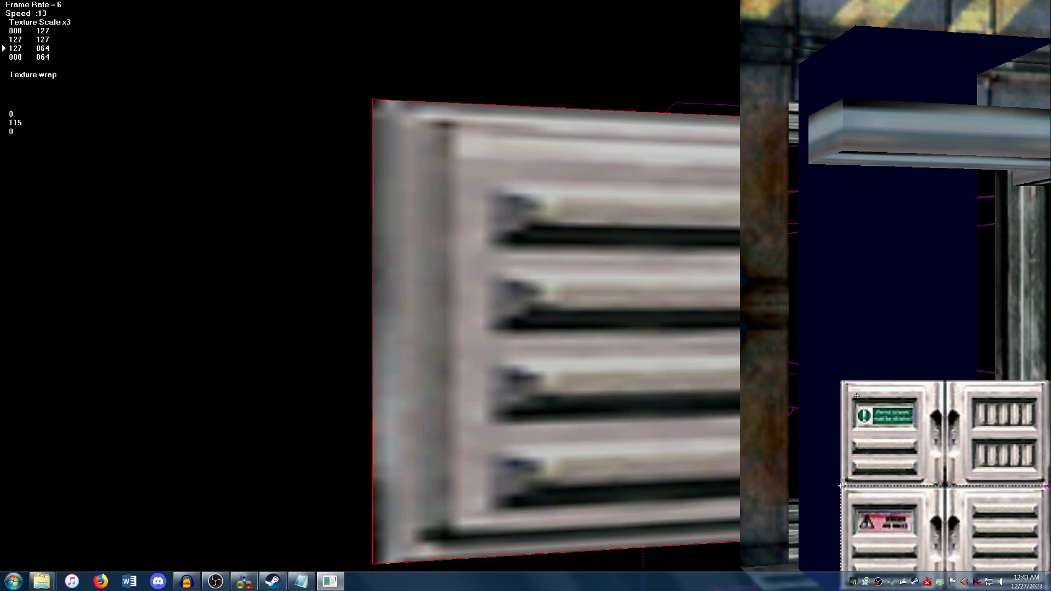
left_click_drag(910, 532, 909, 543)
key("h")
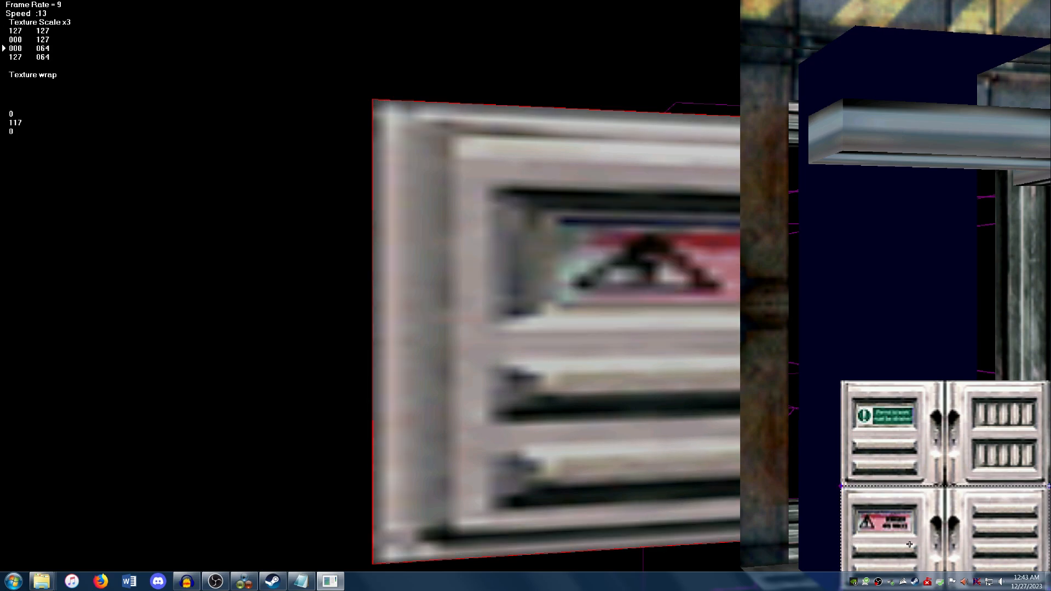
left_click_drag(908, 542, 888, 408)
key("Escape")
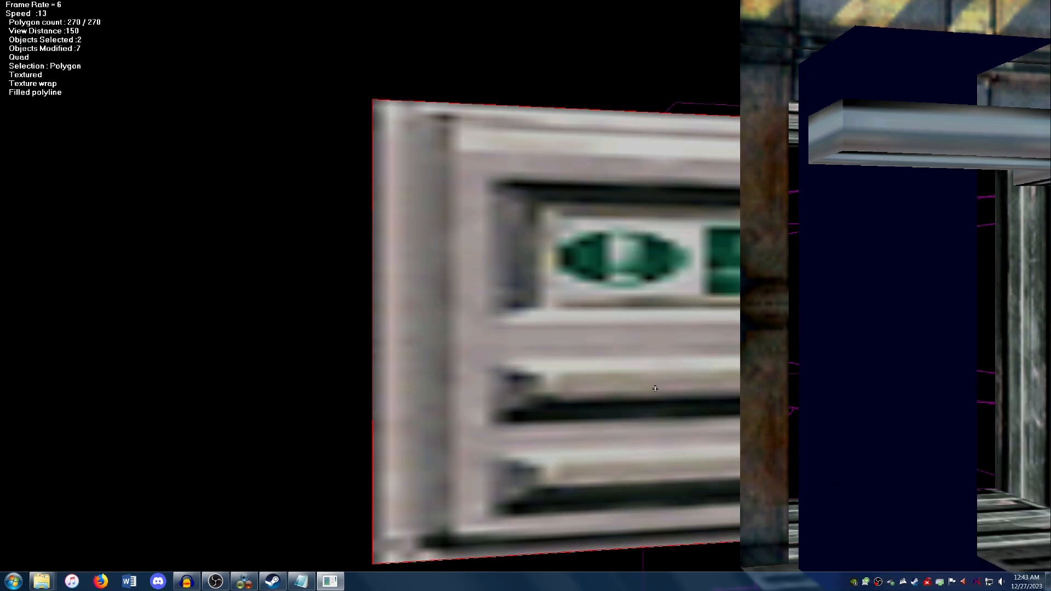
Clear the two-panel selection and wrap the cabinet texture across only the panel beside the dark blue column
key("Up")
key("Left")
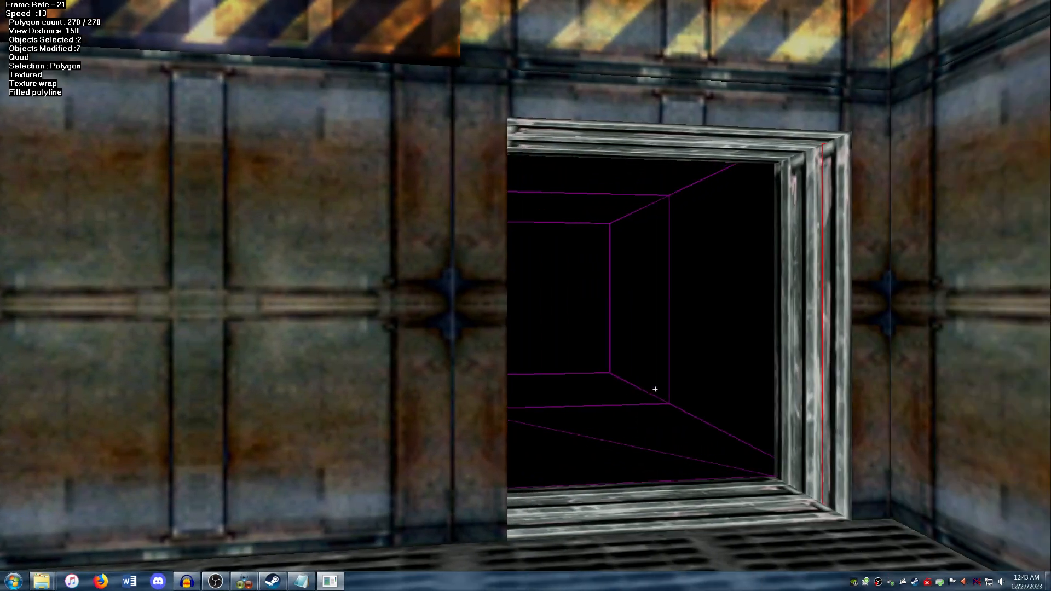
key("Right")
key("Left")
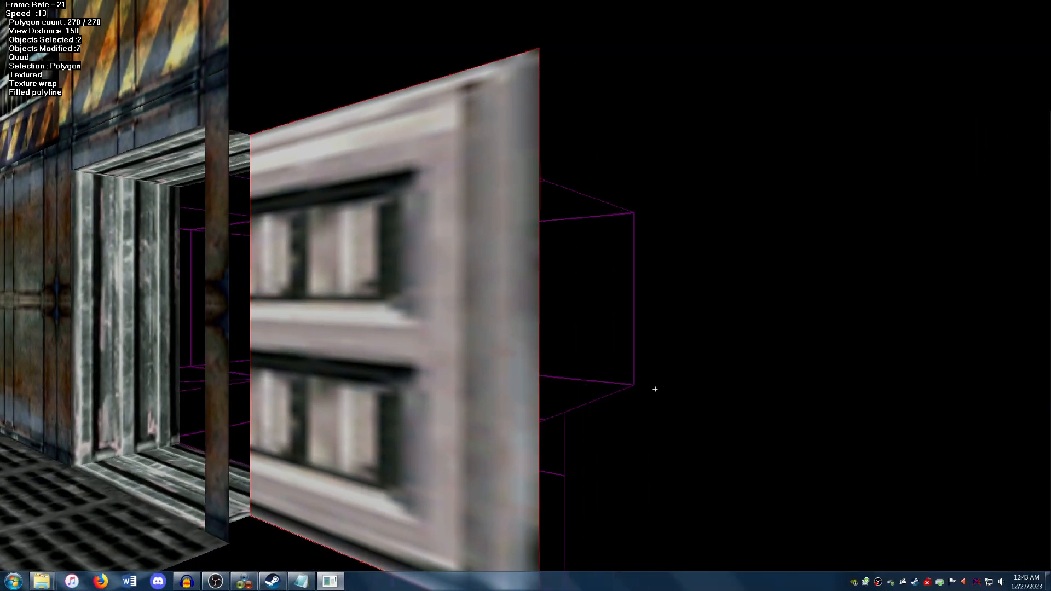
key("Left")
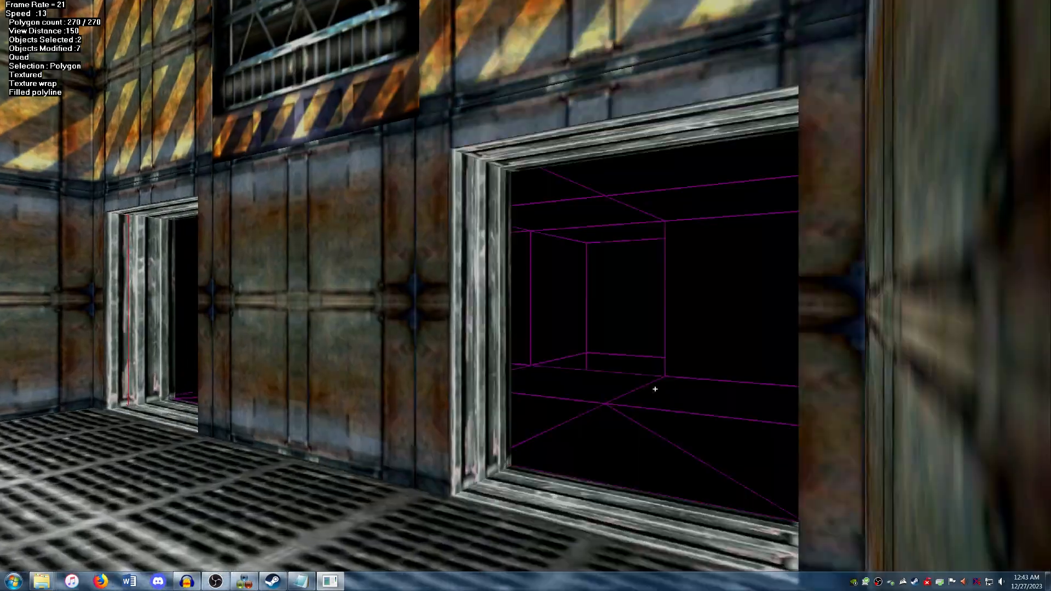
key("Left")
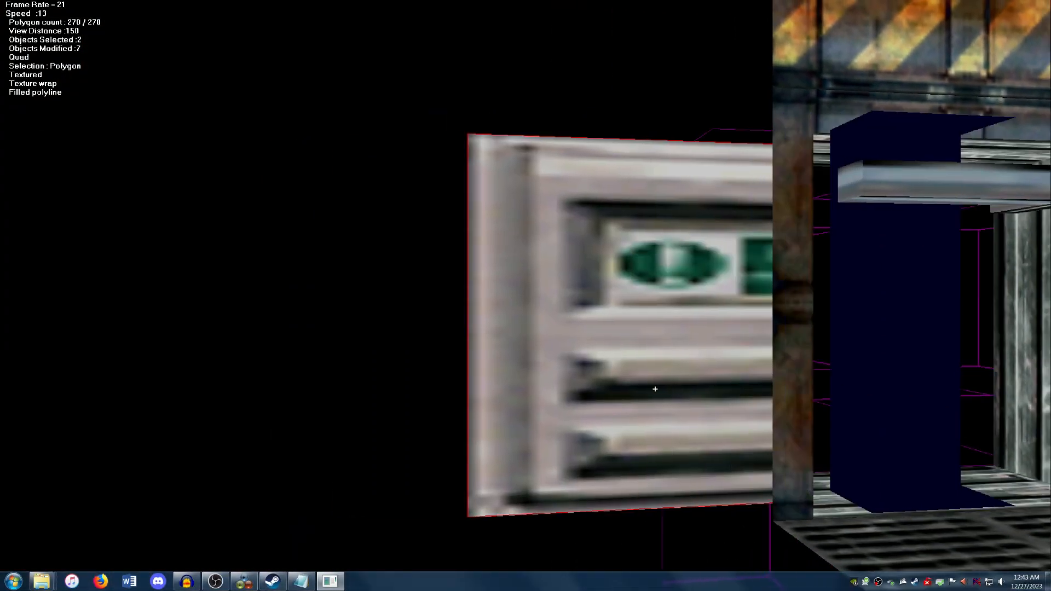
key("Up")
right_click(640, 251)
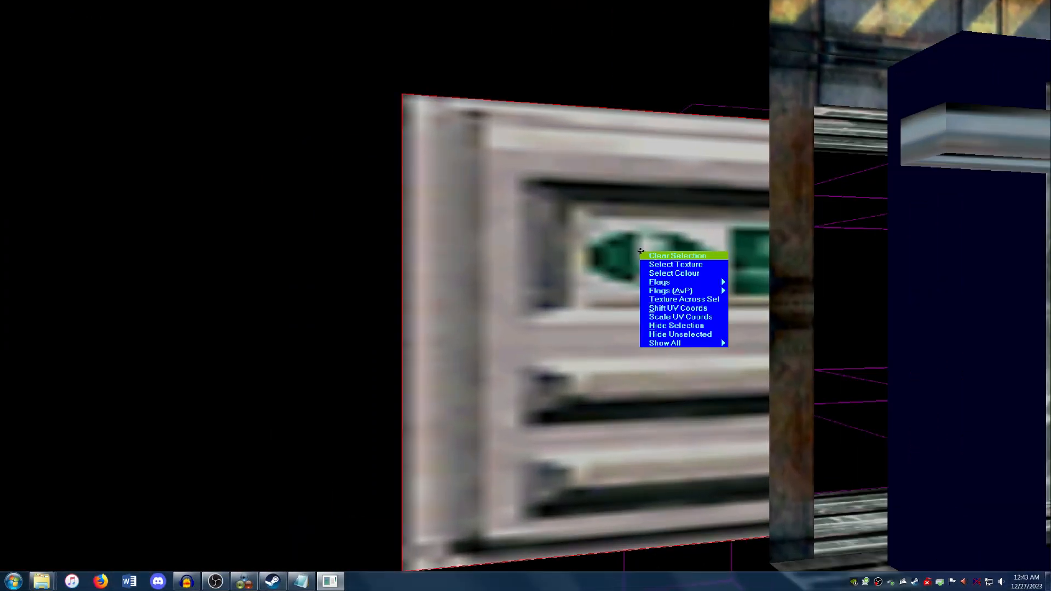
left_click(647, 256)
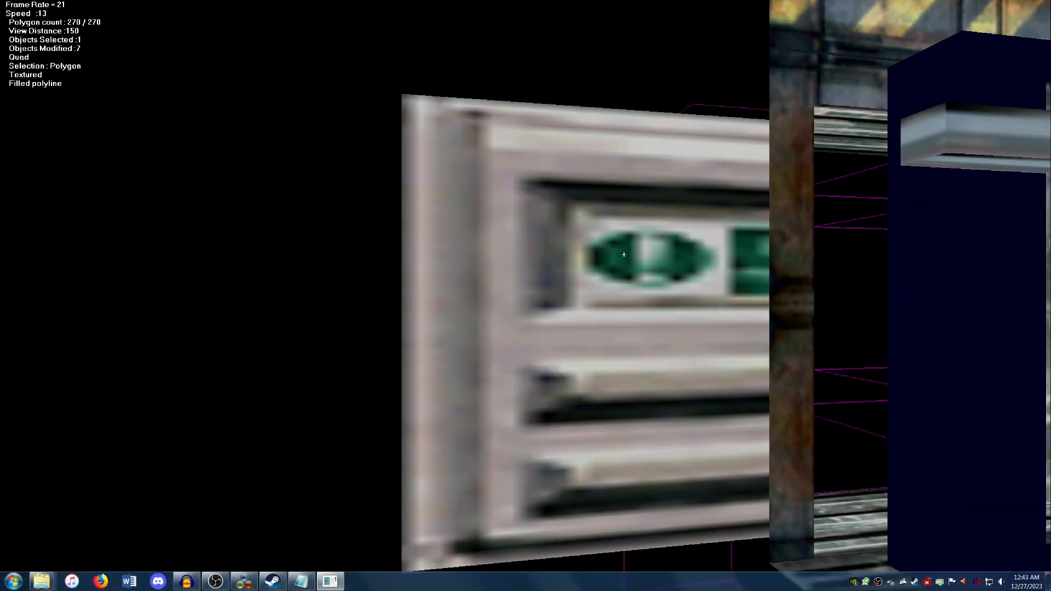
key("w")
left_click(602, 275)
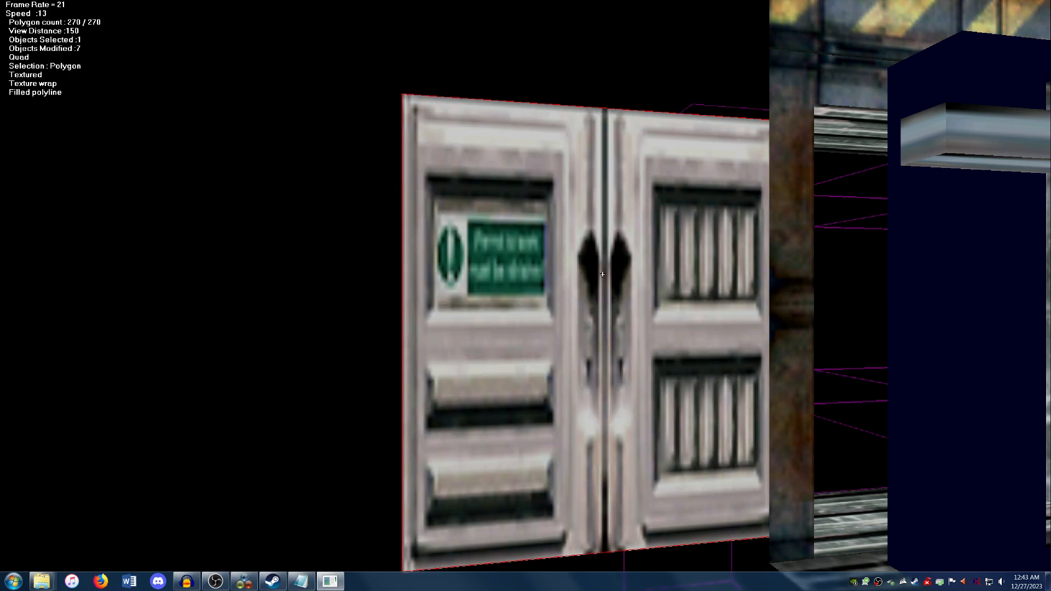
Crop that panel's texture to the single cabinet door with the green sign, setting its inner edge to 063
key("t")
left_click_drag(1046, 405, 945, 396)
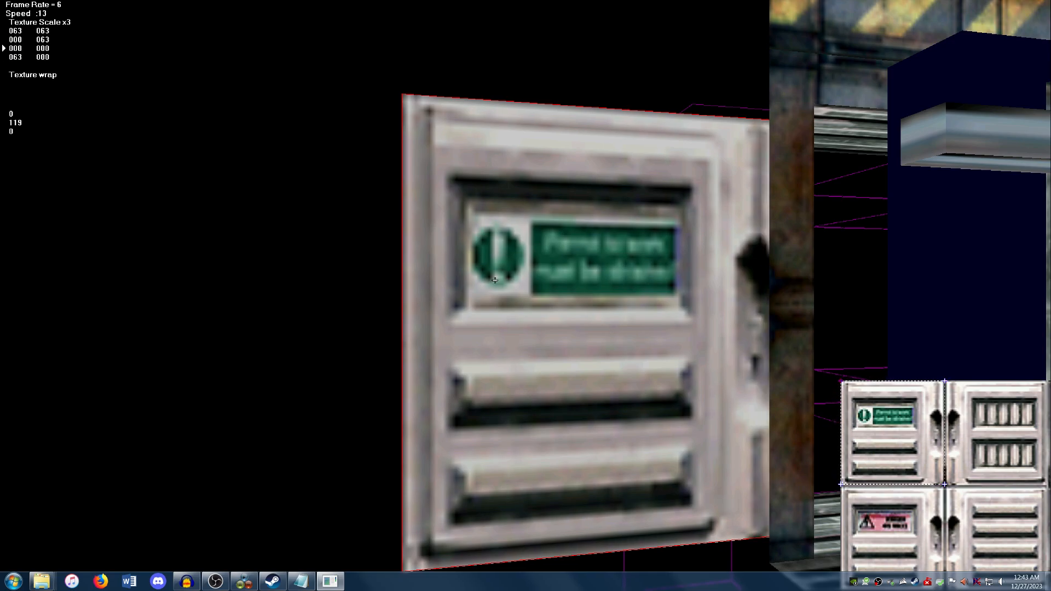
key("Escape")
Select only the opposite cabinet panel, wrap the cabinet texture across it and open its texture nodes for editing
key("Right")
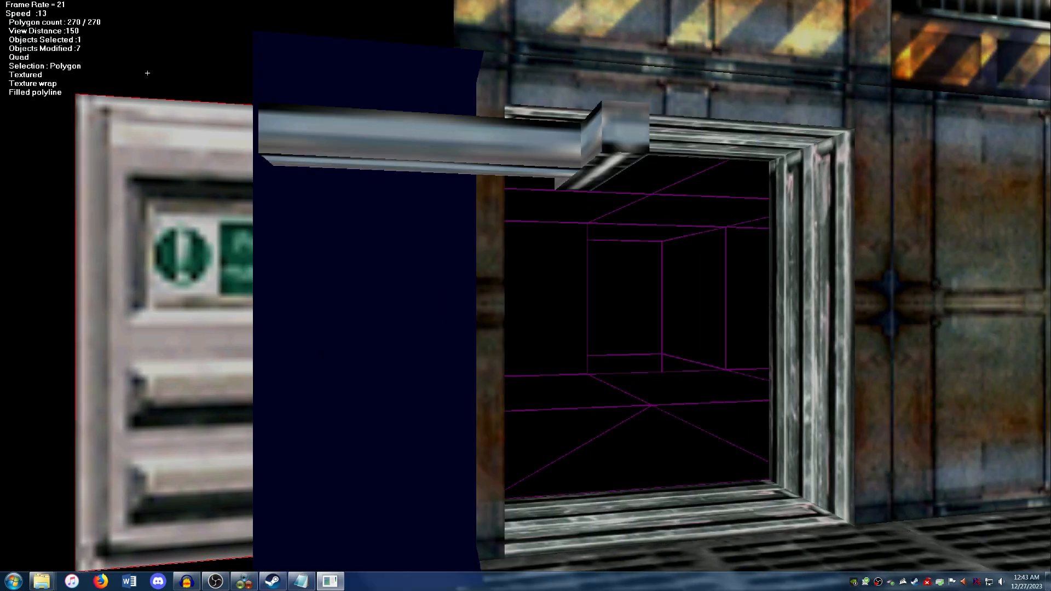
key("Right")
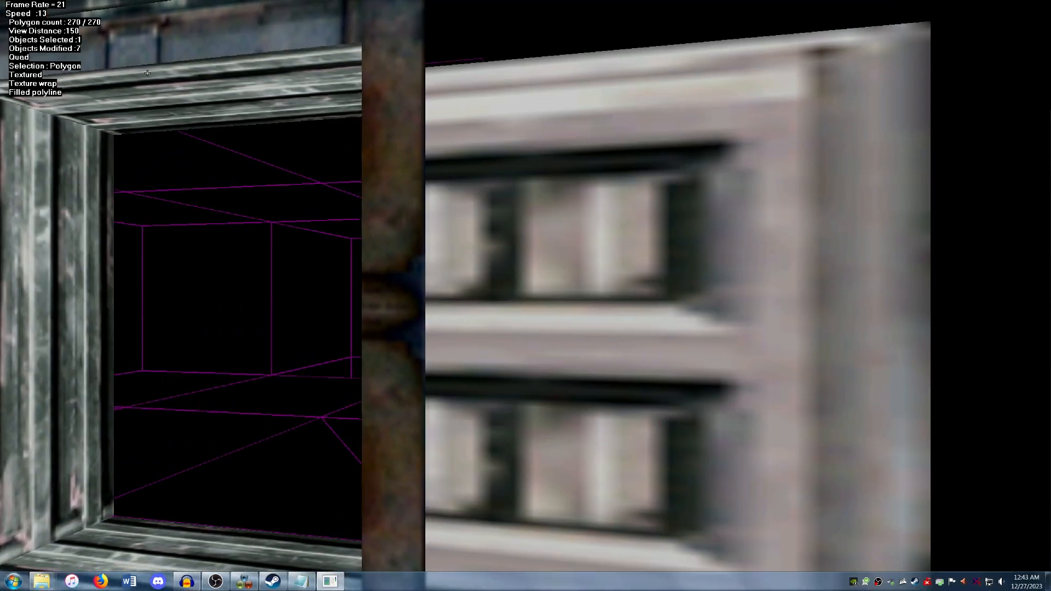
key("Right")
left_click(342, 224)
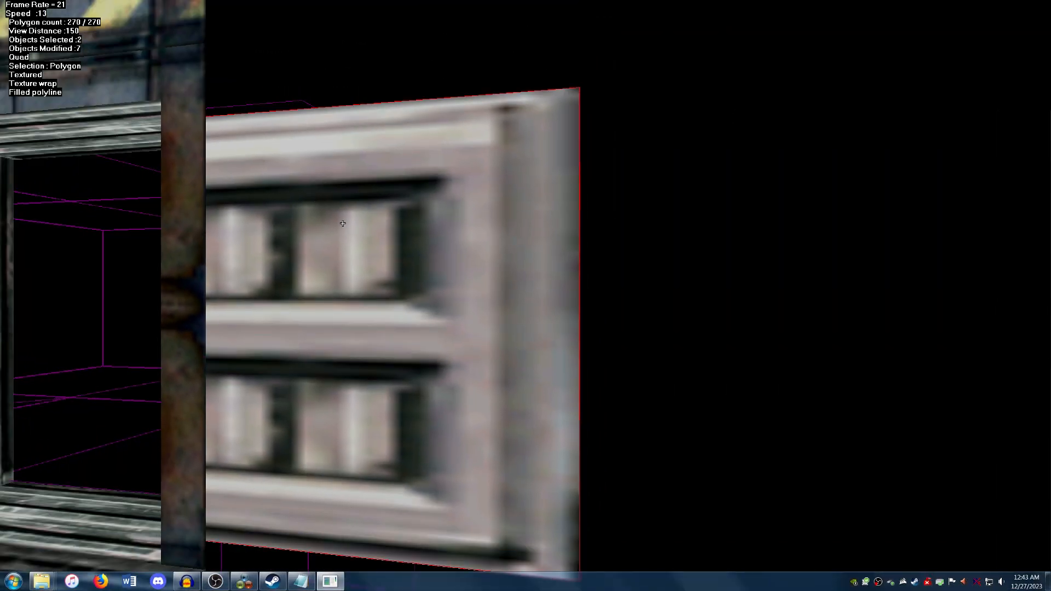
key("Down")
key("Up")
left_click(350, 240)
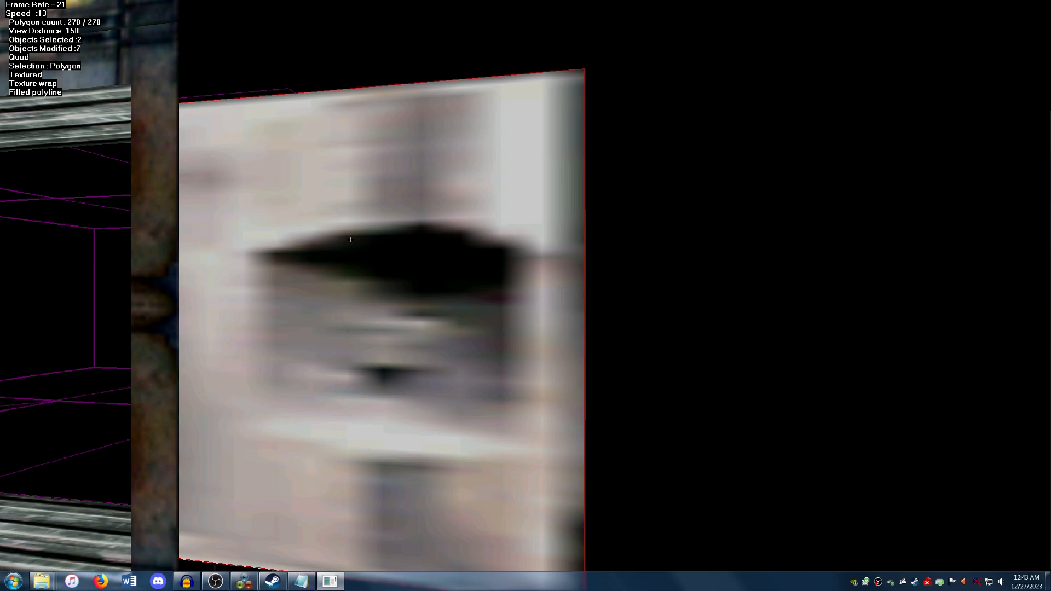
key("t")
key("Left")
right_click(357, 239)
left_click(370, 245)
key("t")
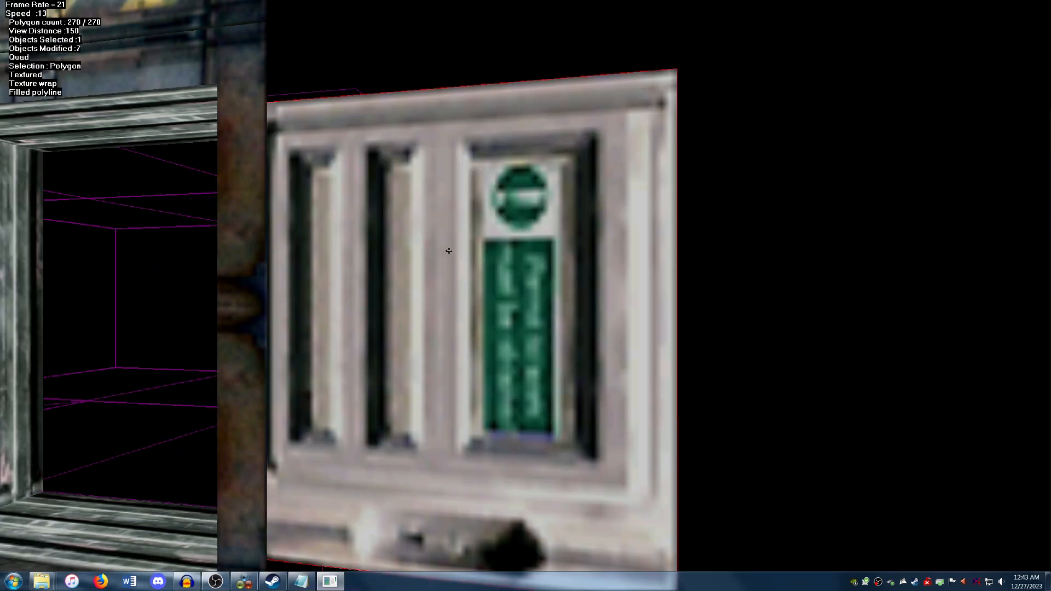
Rotate the opposite panel's nodes 90 about the texture centre, fit them to the upper vented cabinet door and set the inner edge to 064
right_click(468, 251)
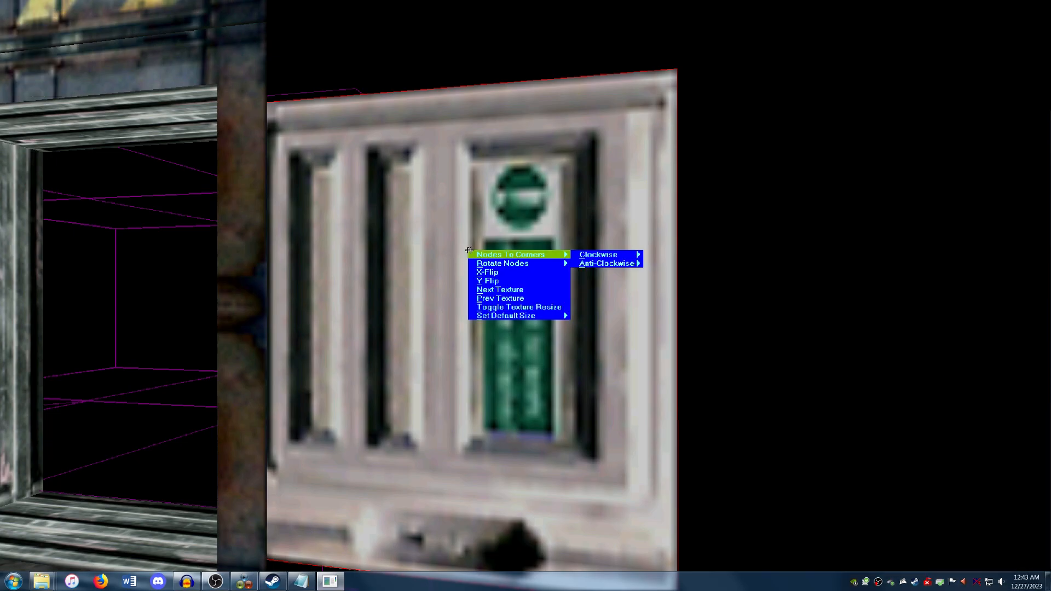
mouse_move(614, 253)
mouse_move(547, 263)
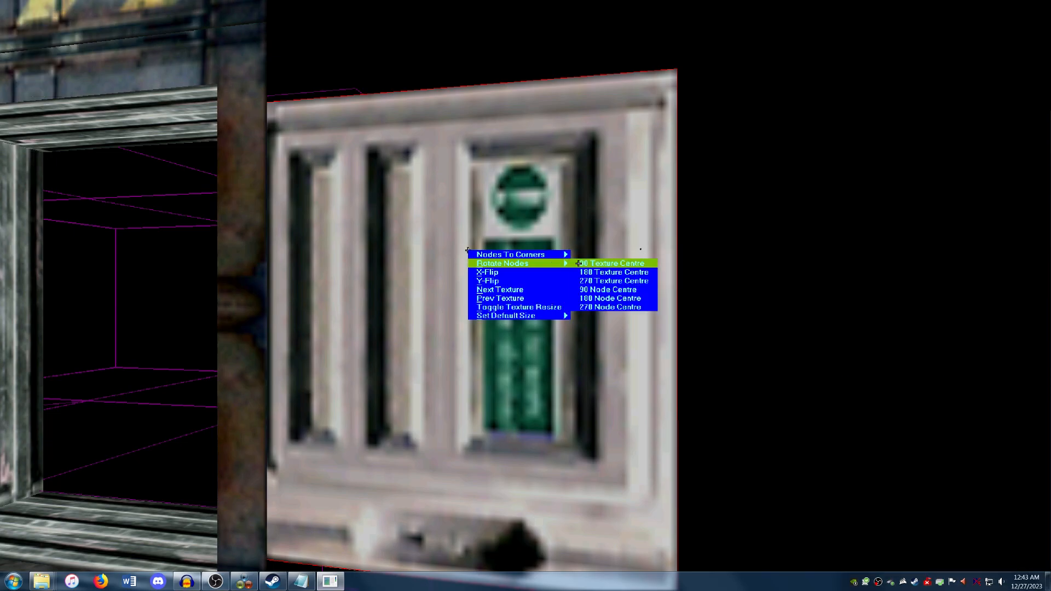
left_click(584, 263)
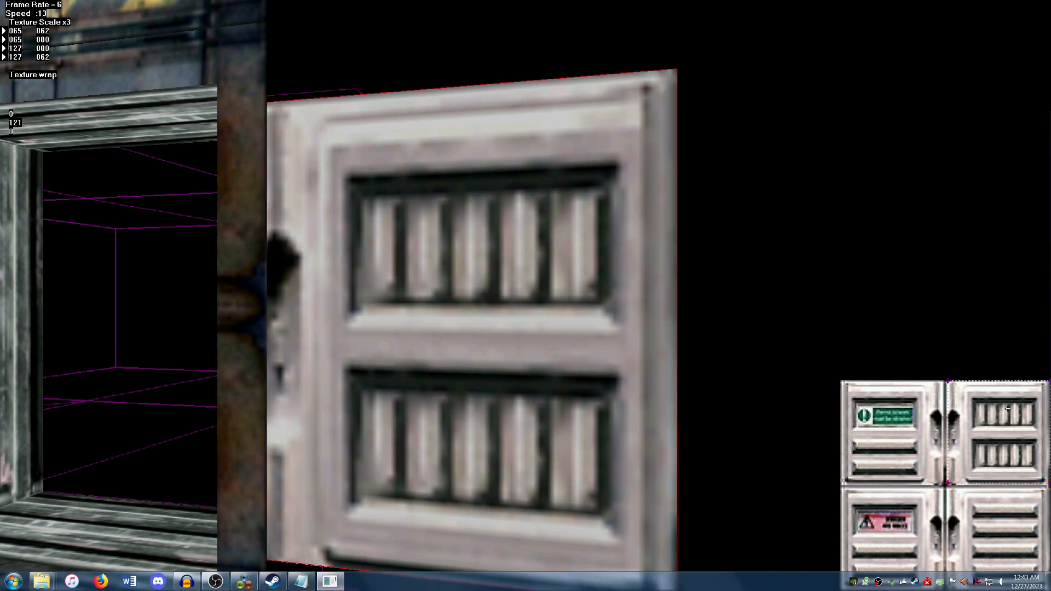
left_click(985, 404)
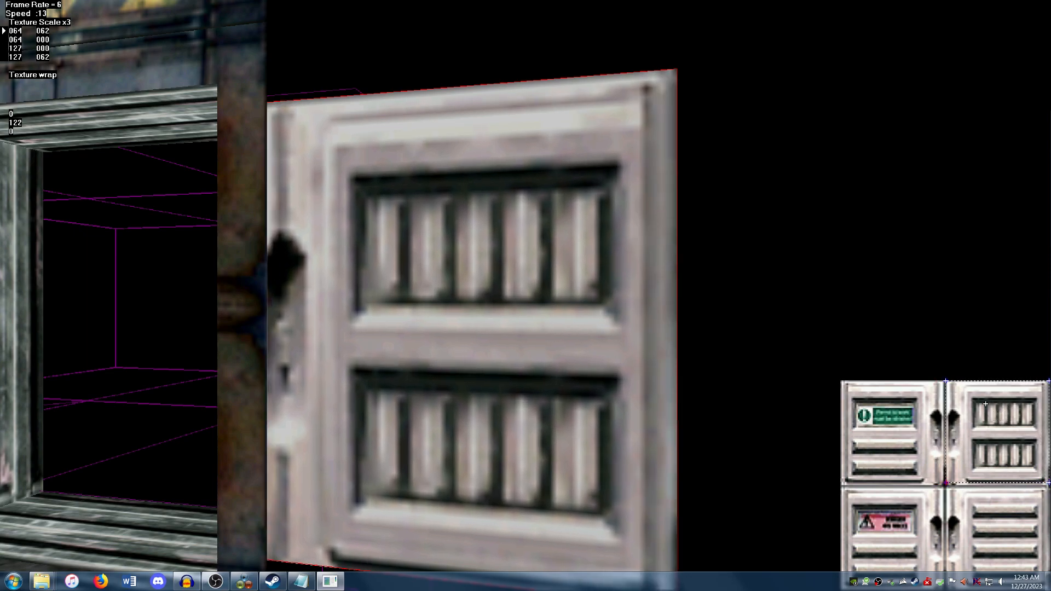
Set the lower texture edge of the vented cabinet door panel to 063 and finish editing its nodes
key("Down")
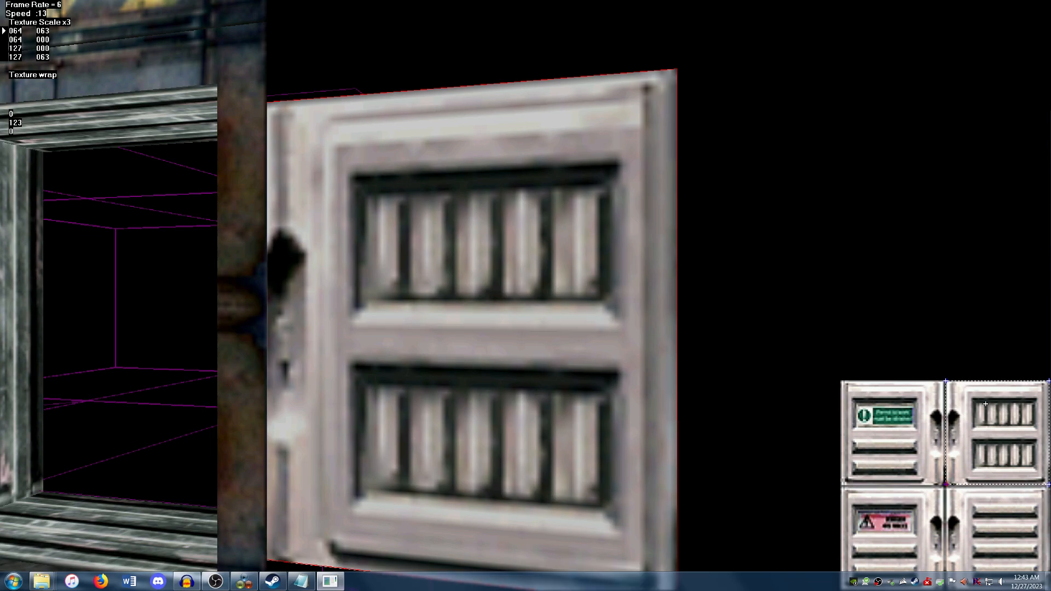
key("Escape")
key("Left")
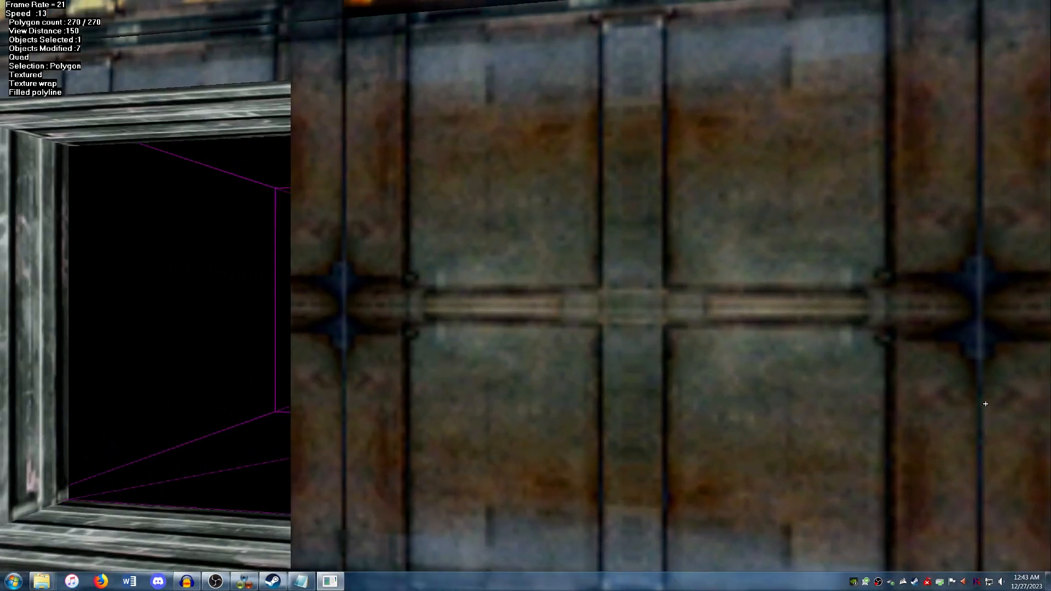
key("Left")
key("Down")
left_click(611, 311)
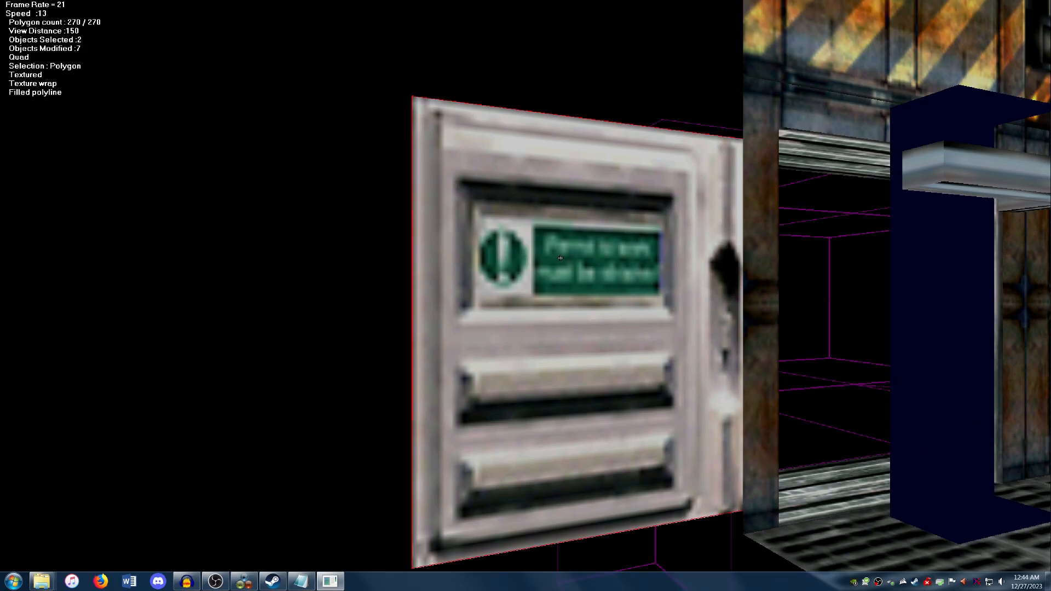
key("t")
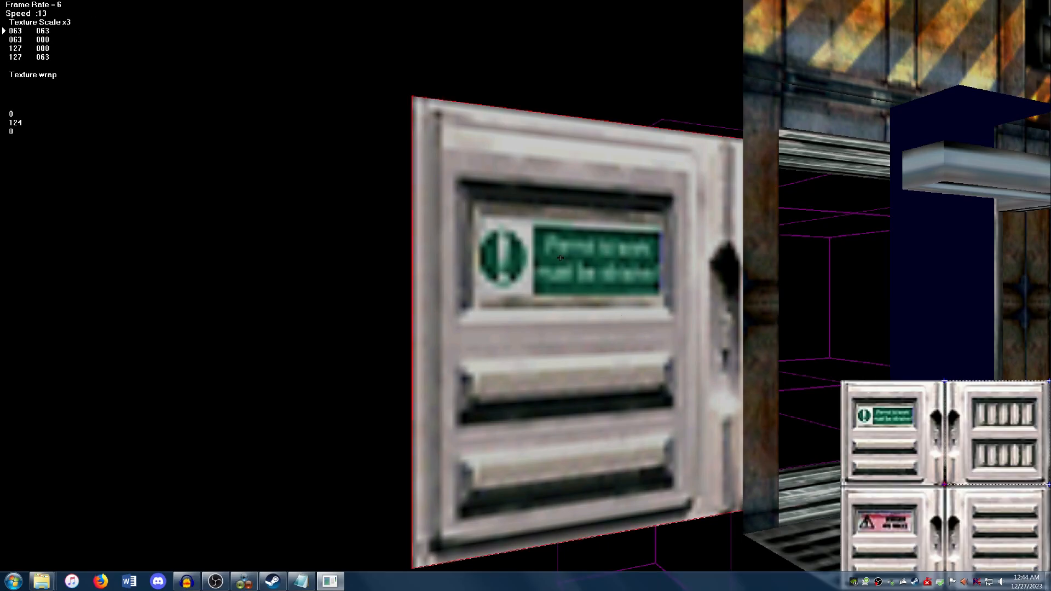
left_click(559, 258)
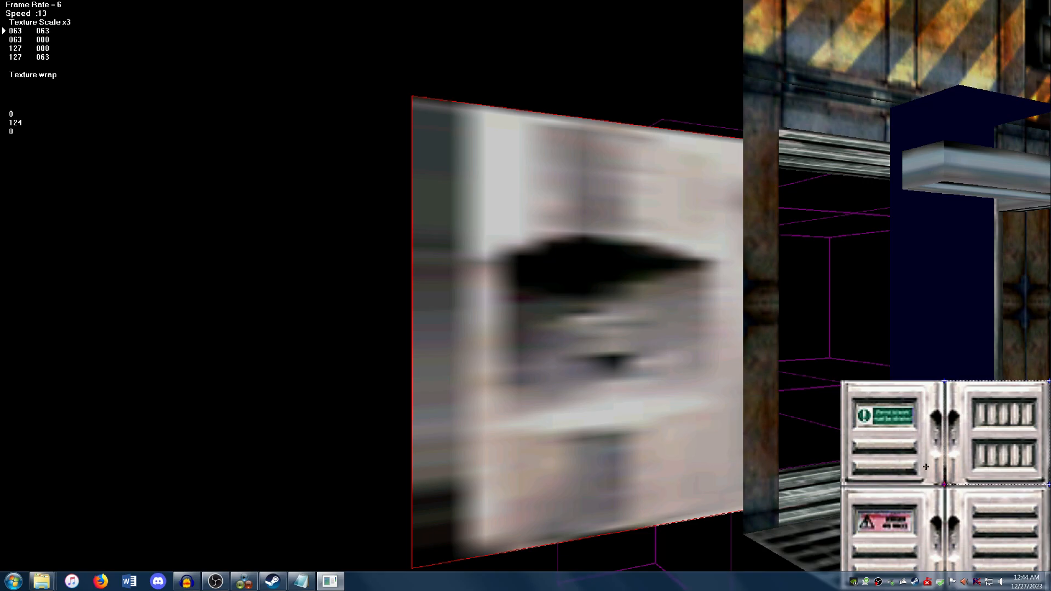
Clear the two-panel selection, wrap the cabinet texture across only the panel beside the dark blue column and open its texture nodes
key("Escape")
right_click(493, 275)
left_click(510, 282)
left_click(515, 279)
key("p")
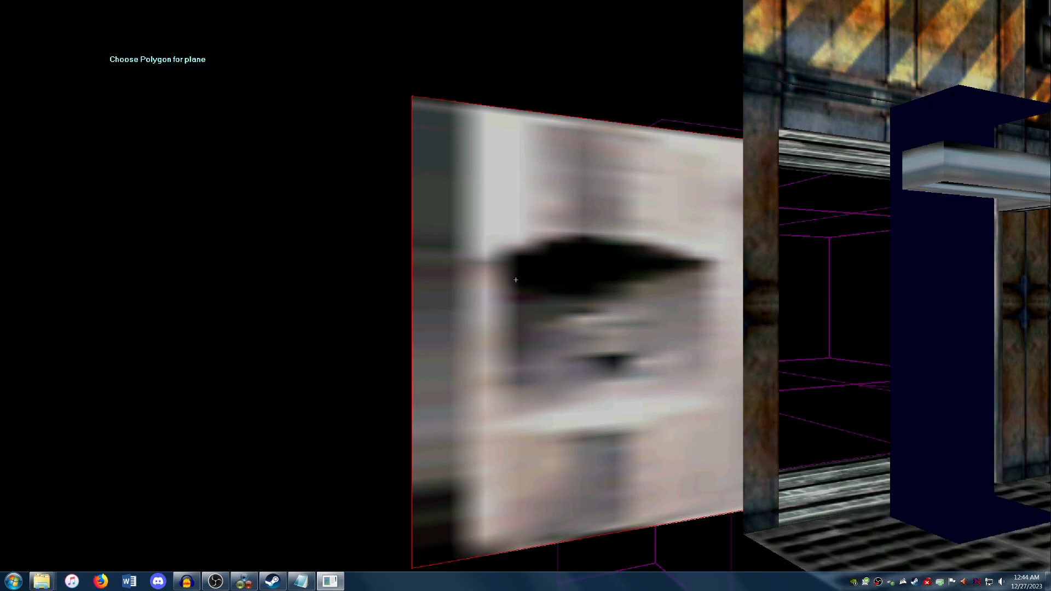
left_click(516, 279)
key("t")
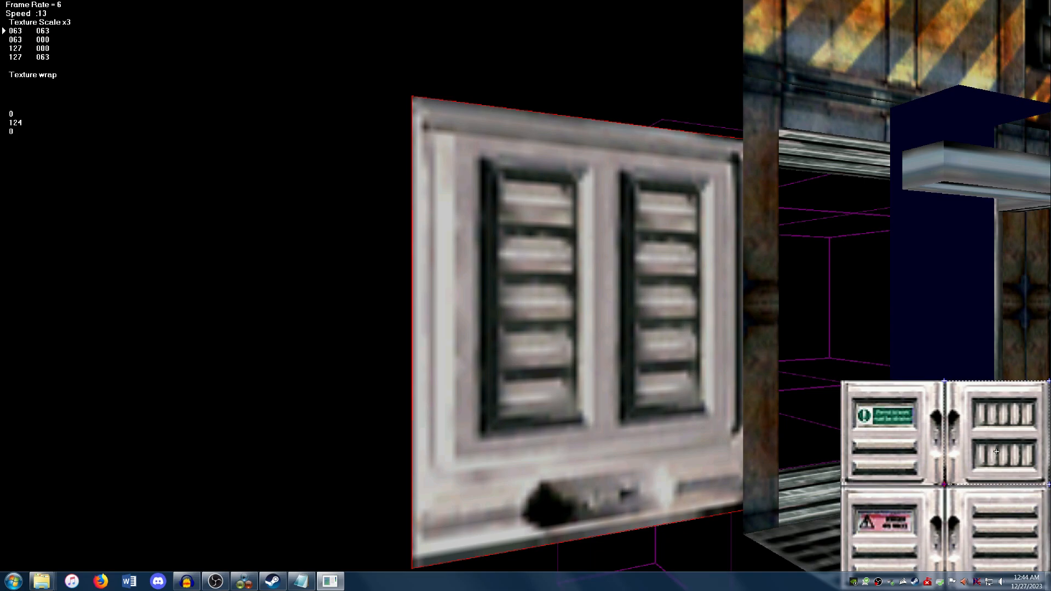
Rotate the nodes about the texture centre, fit them upright to the green-sign cabinet door and set the inner edge to 063
right_click(550, 279)
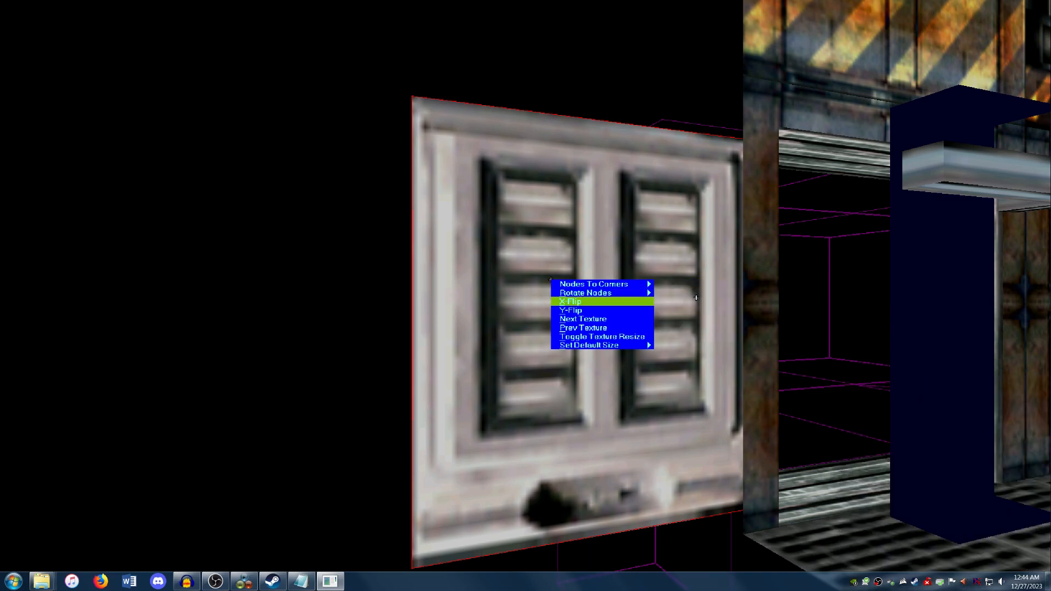
mouse_move(602, 293)
left_click(669, 293)
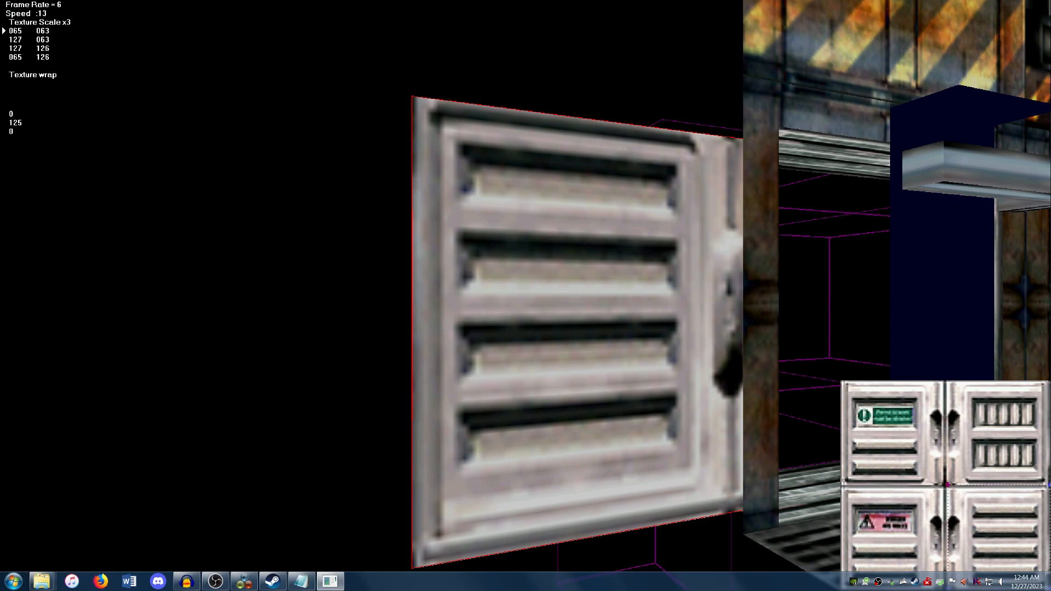
left_click_drag(1026, 511, 868, 385)
key("x")
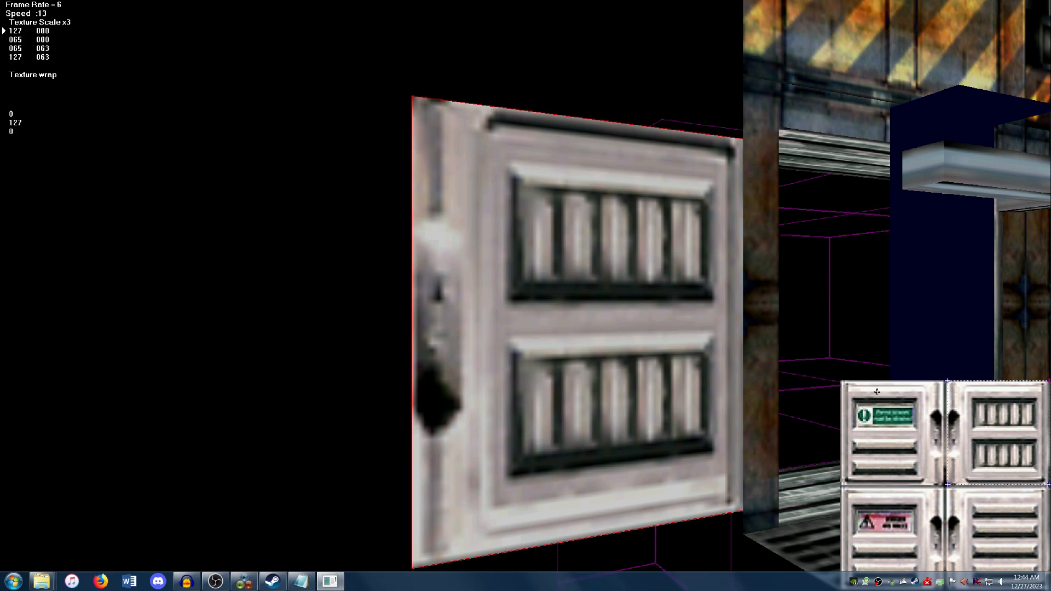
left_click_drag(1005, 426, 860, 397)
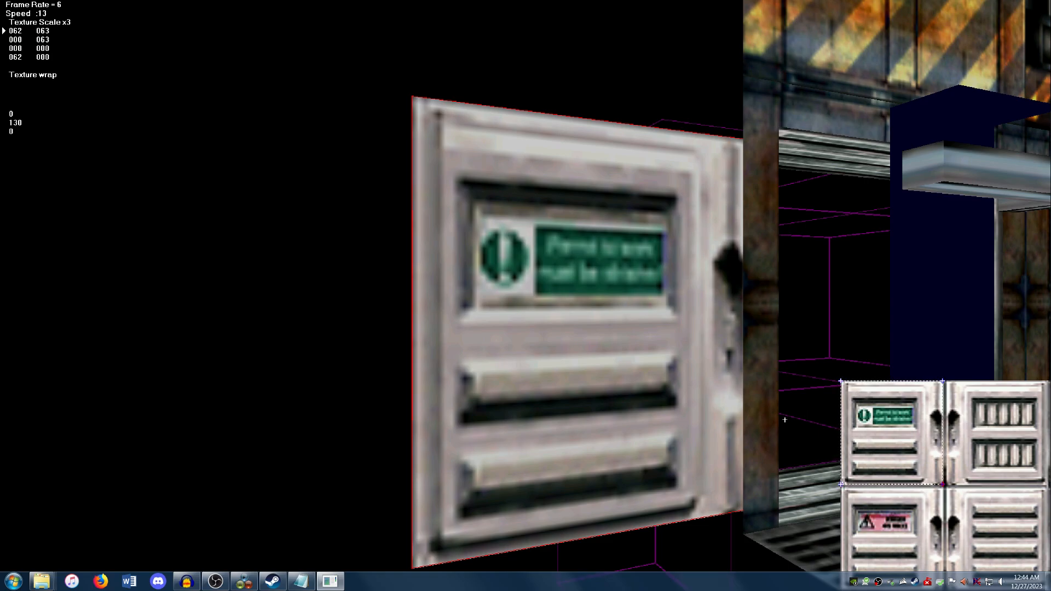
key("Right")
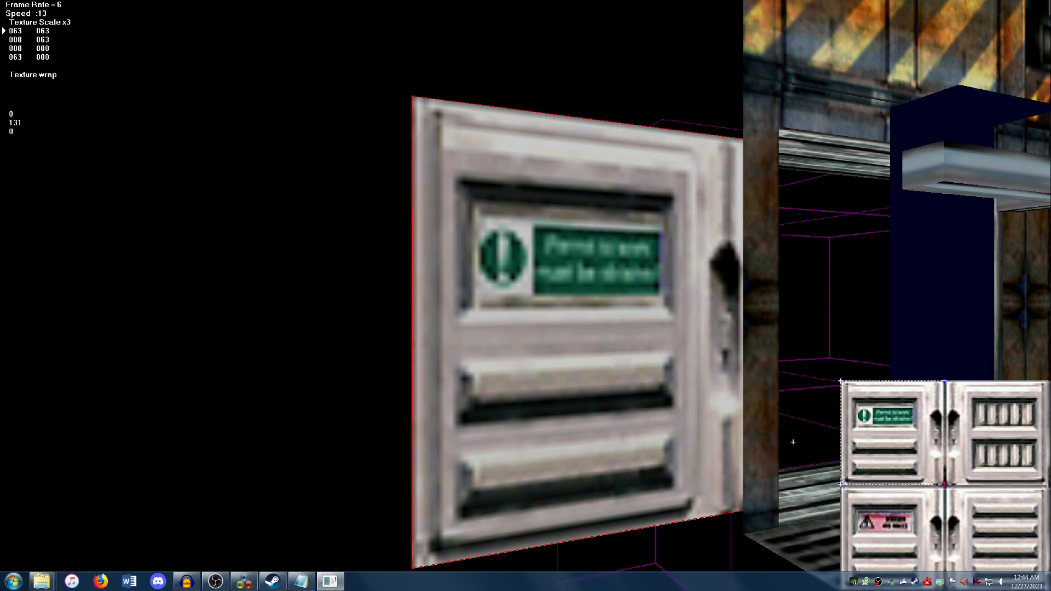
key("Escape")
Clear the selection of the green-sign cabinet panel
key("Down")
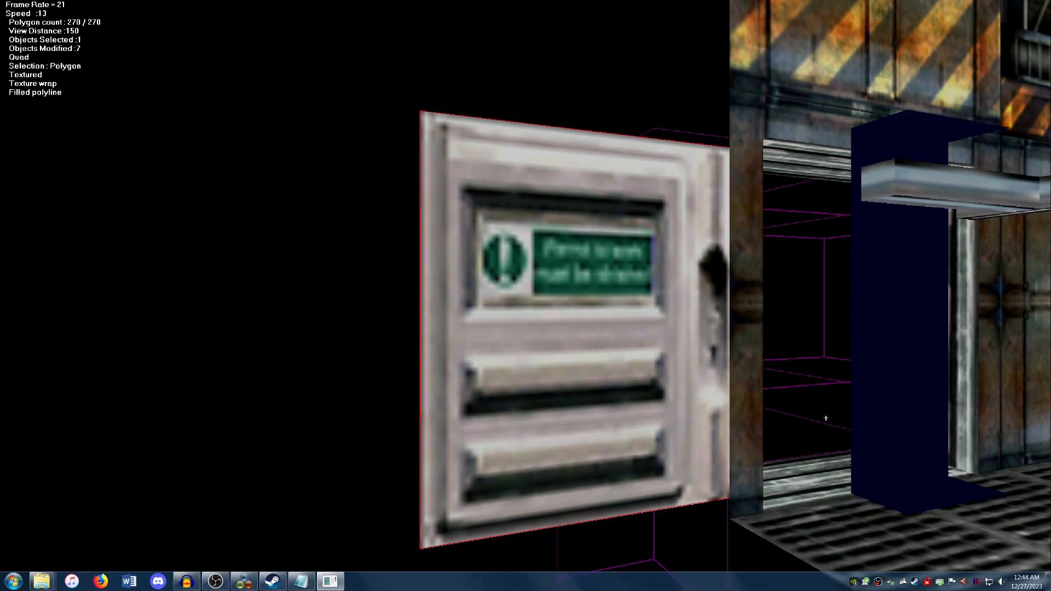
key("Left")
key("Up")
key("Right")
key("Down")
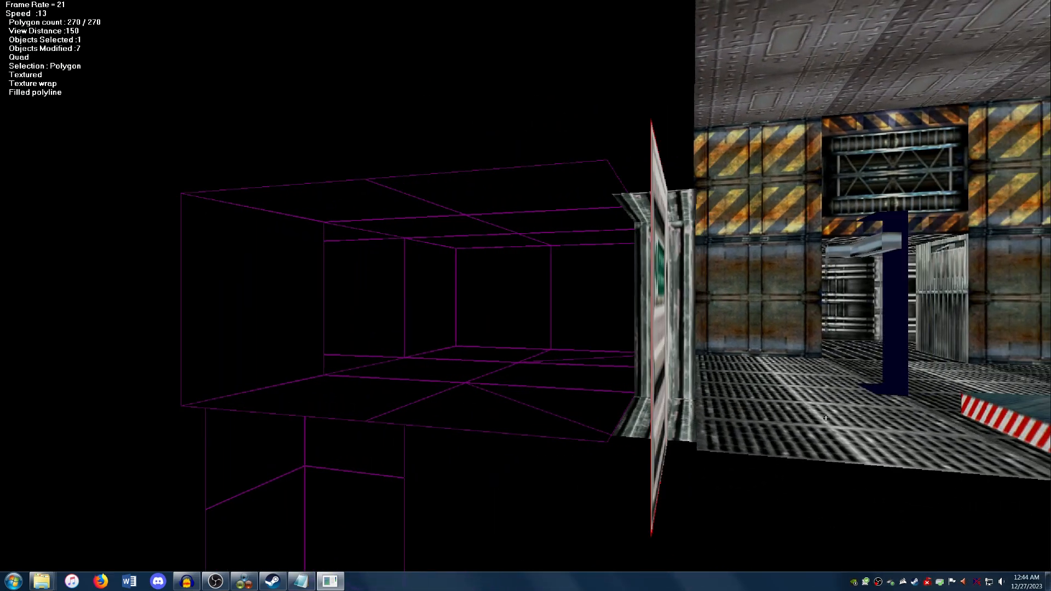
key("Up")
key("Escape")
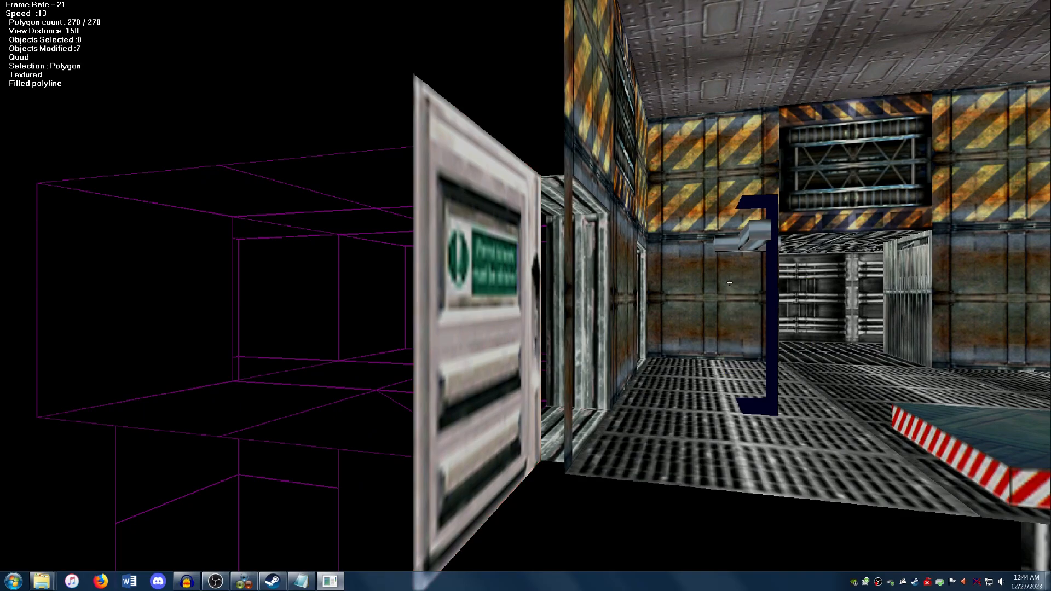
Select the untextured wall panel beside the doorway near the red-and-white striped platform and apply the cabinet-door texture to it
key("Up")
key("Right")
key("Down")
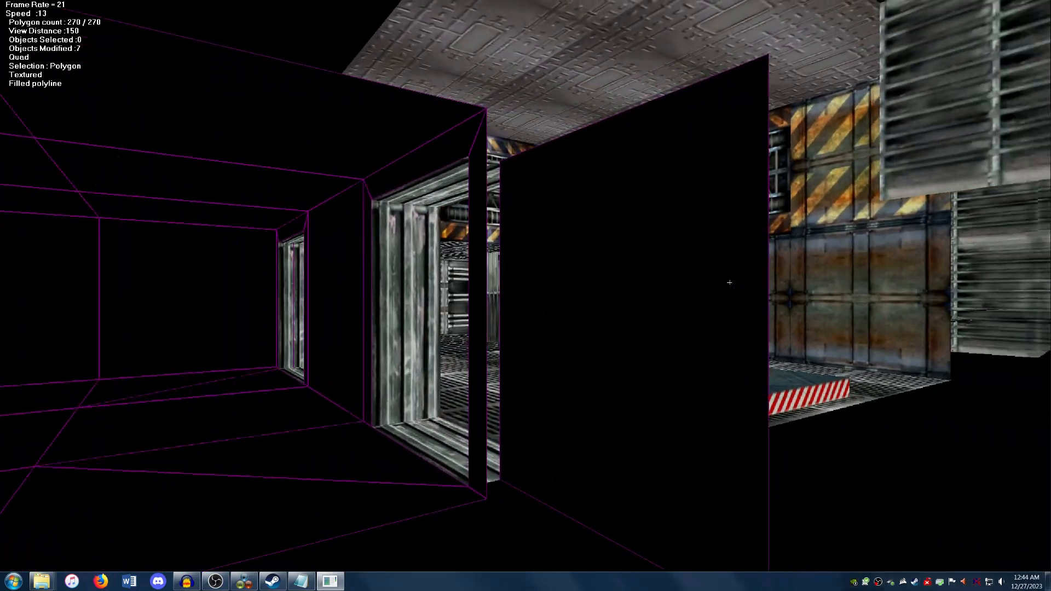
key("Down")
key("Right")
key("Up")
left_click(570, 267)
right_click(569, 268)
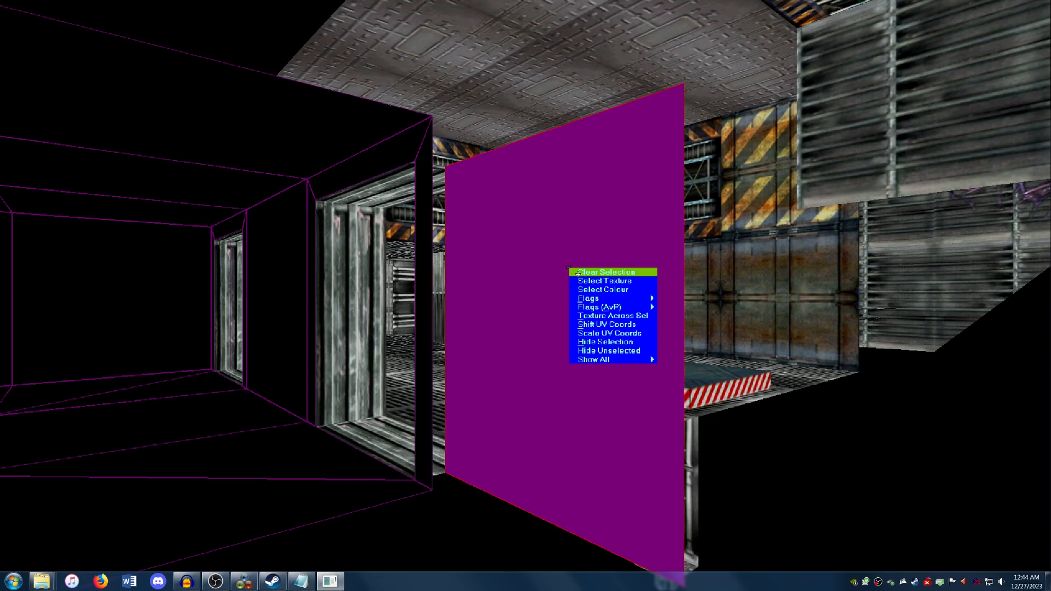
left_click(581, 281)
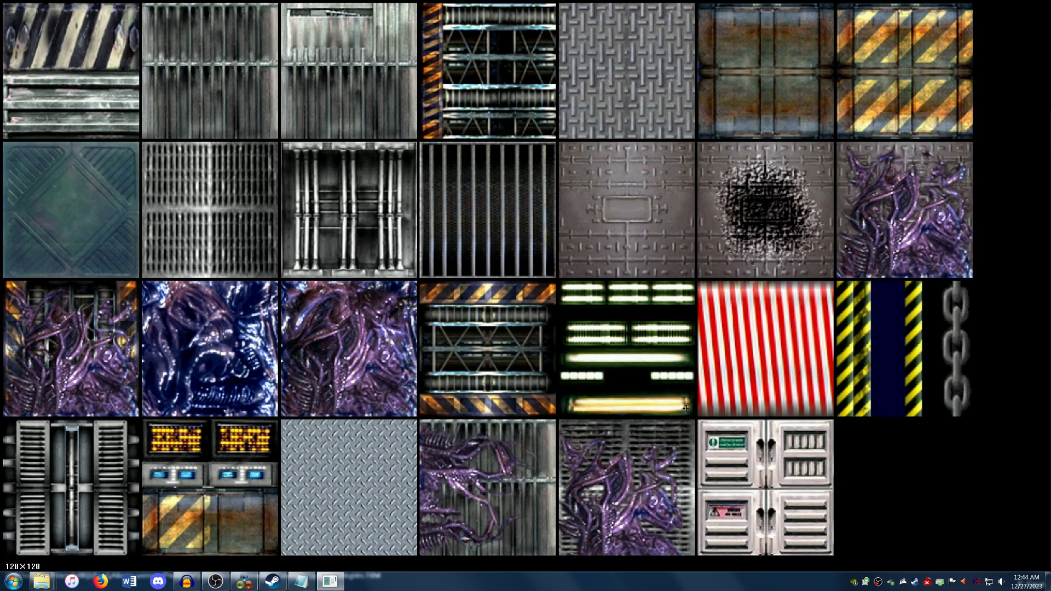
left_click(754, 482)
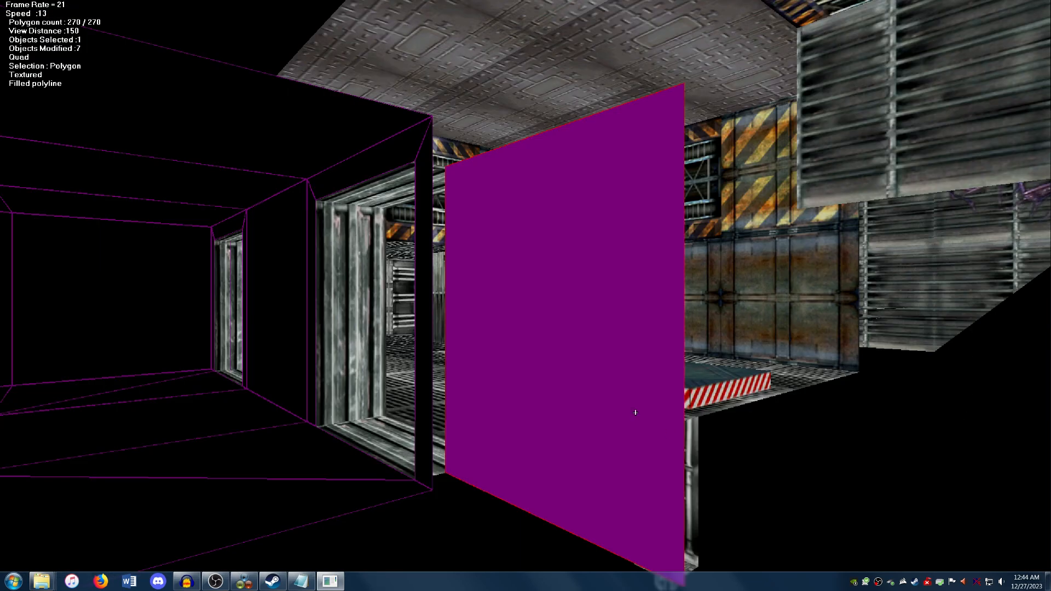
left_click(577, 367)
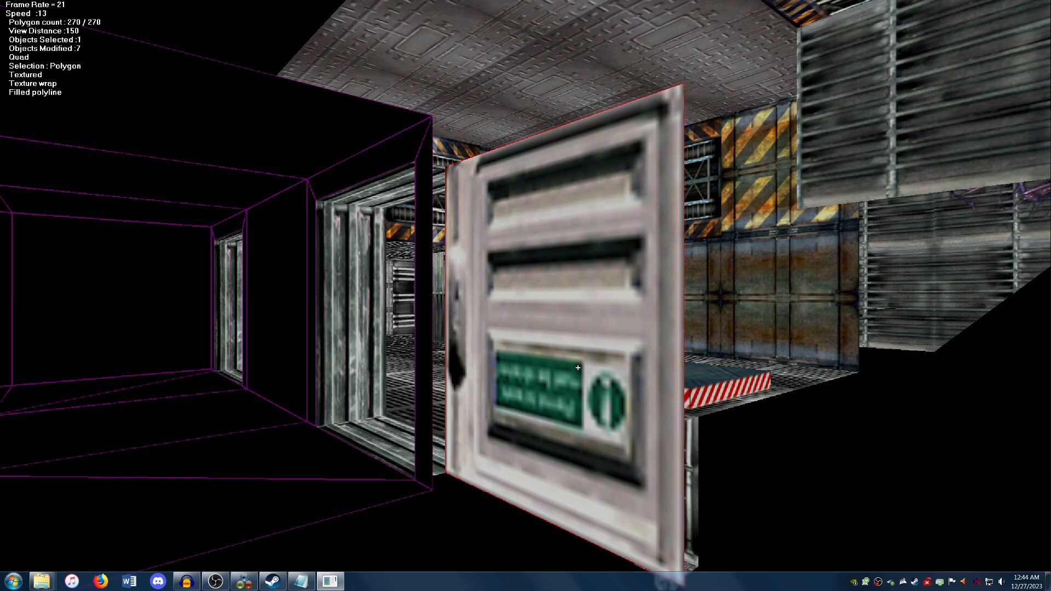
Fit that panel's texture nodes to the lower four-slat cabinet door, spanning 064 to 127 in both directions
key("t")
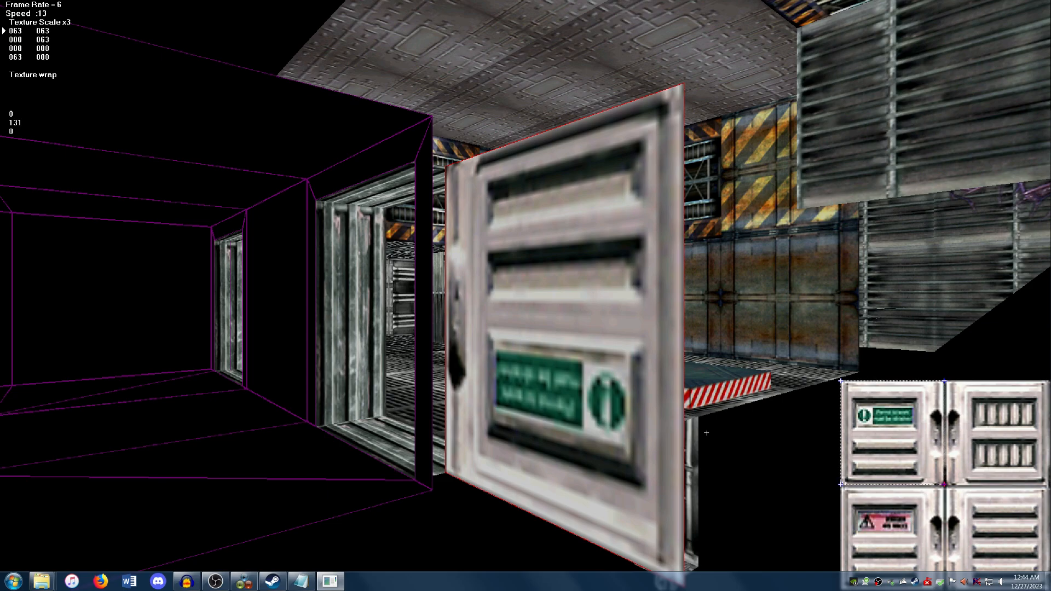
key("plus")
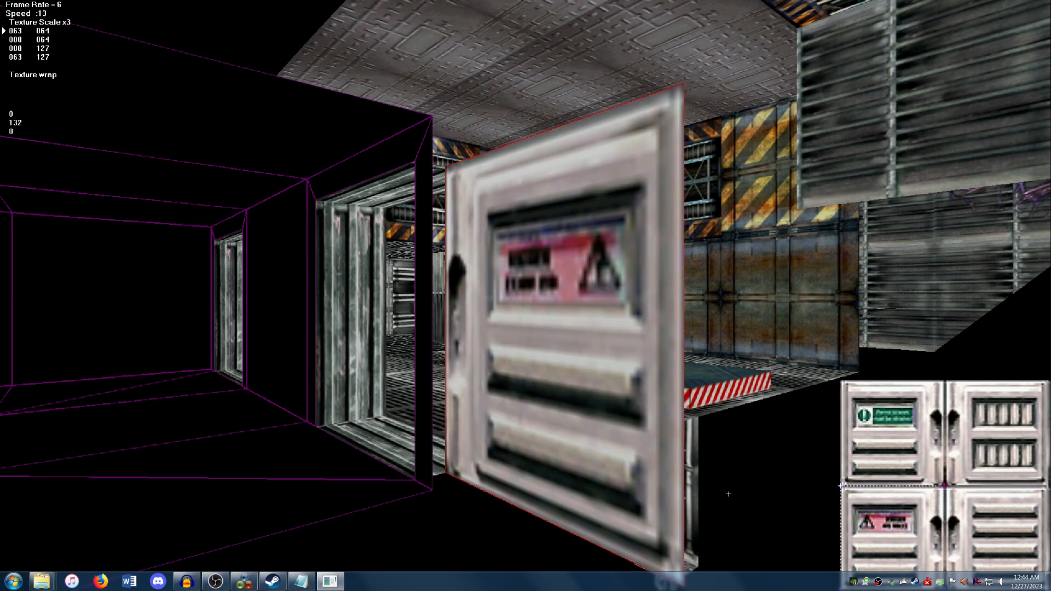
key("plus")
left_click(1004, 522)
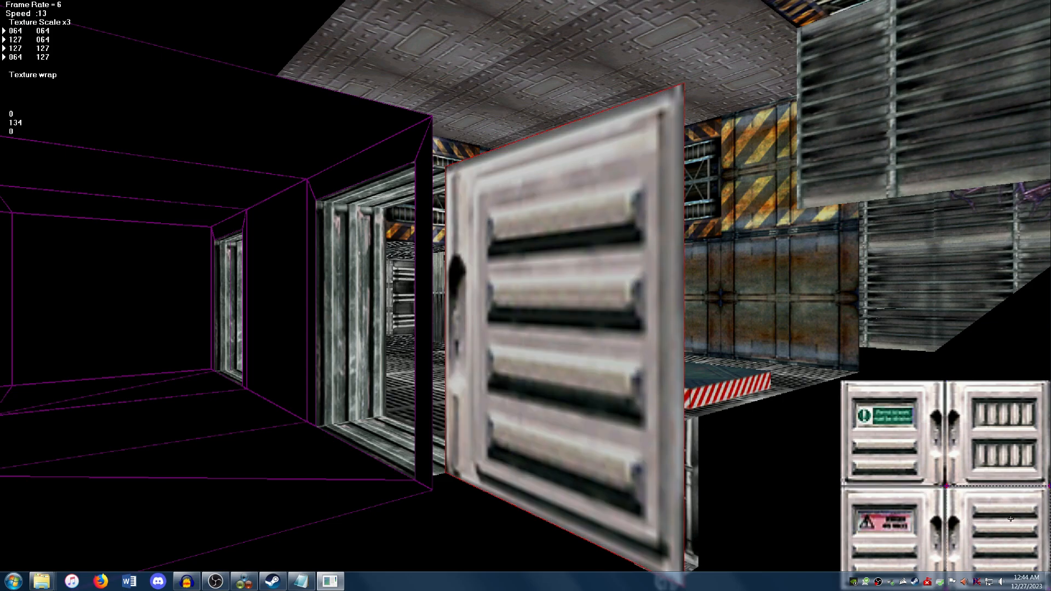
key("Escape")
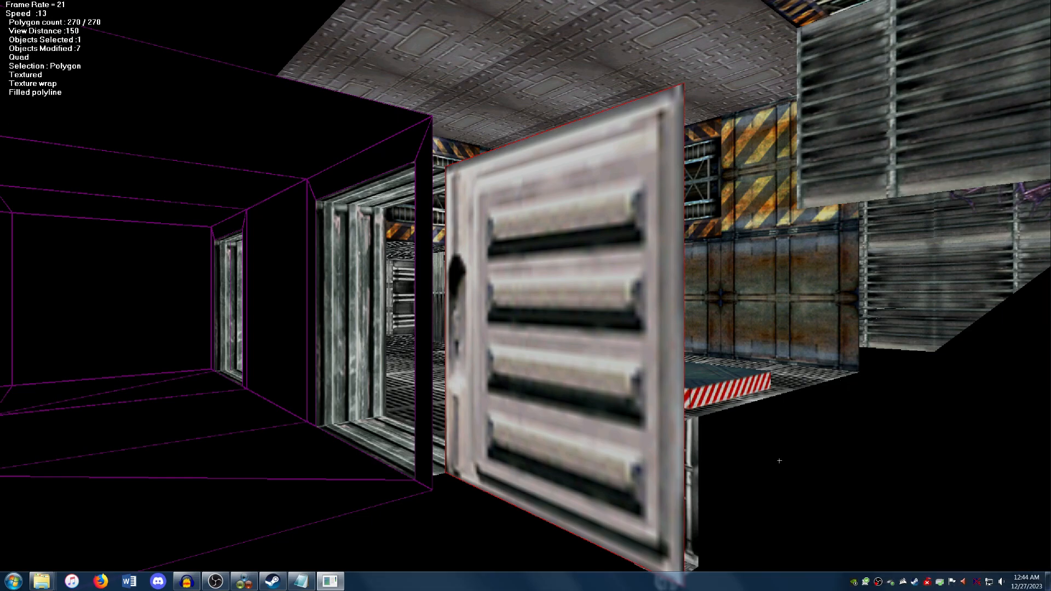
Clear the selection, then select the panel beside the other doorway and wrap the cabinet texture across its plane
key("Up")
key("Left")
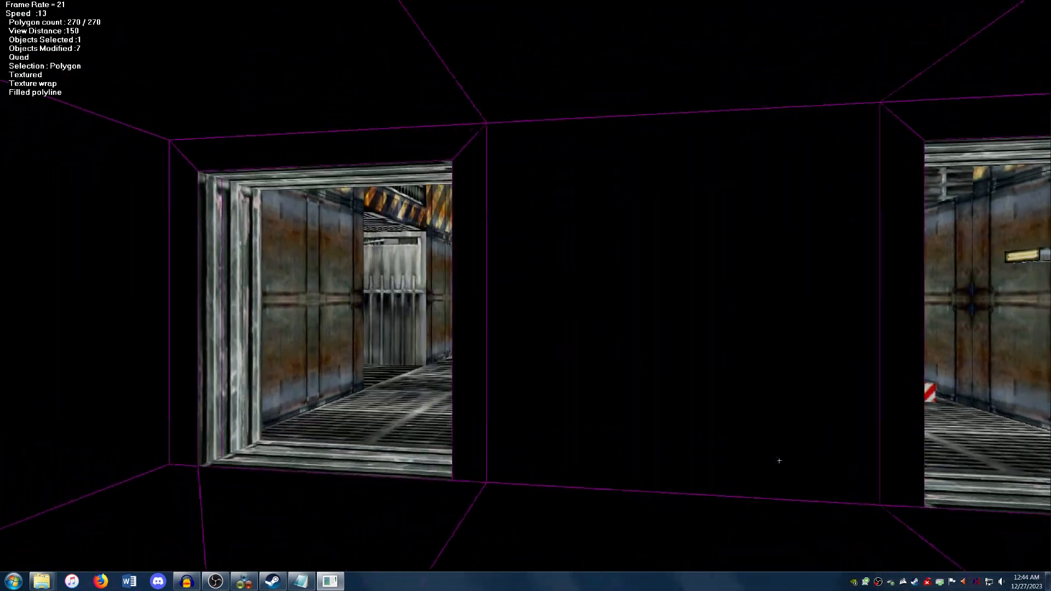
key("Right")
right_click(509, 332)
left_click(515, 335)
left_click(519, 315)
key("p")
left_click(519, 315)
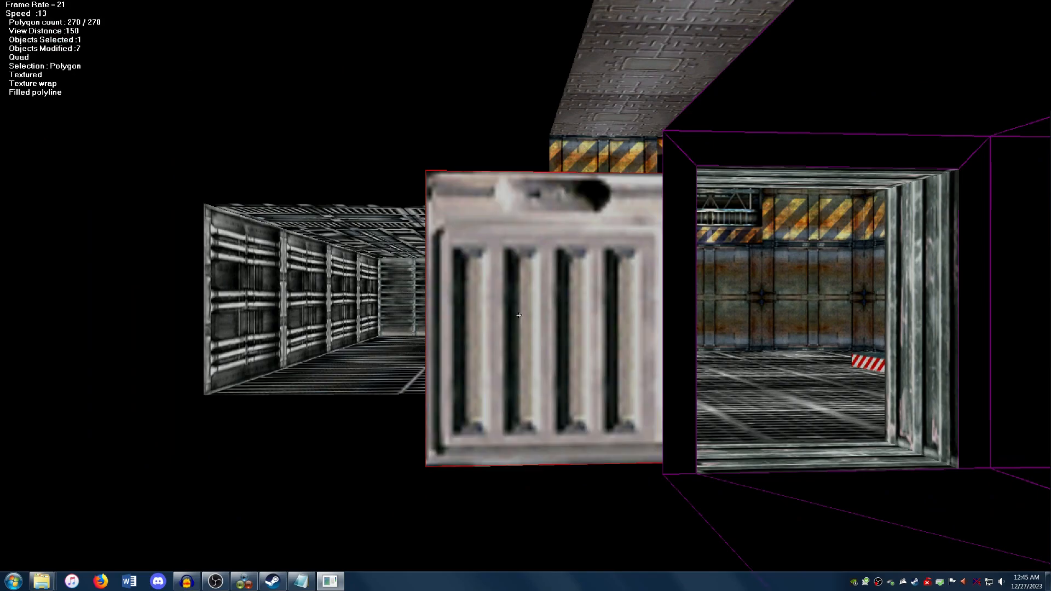
Rotate this panel's nodes 90 about the texture centre and fit them to the red-sign cabinet door with the upper edge at 064
right_click(572, 285)
mouse_move(599, 299)
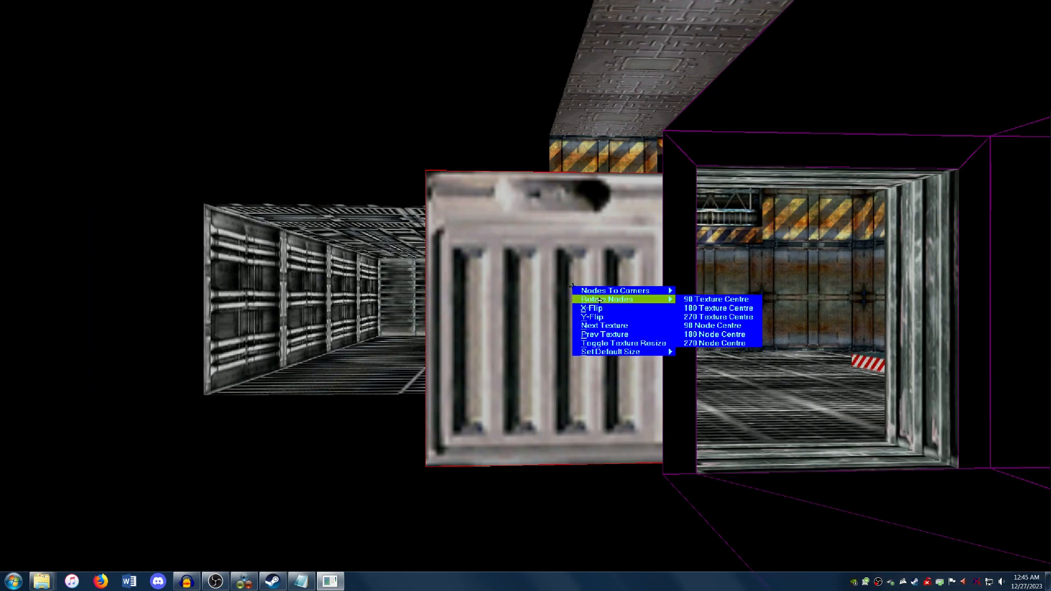
left_click(711, 300)
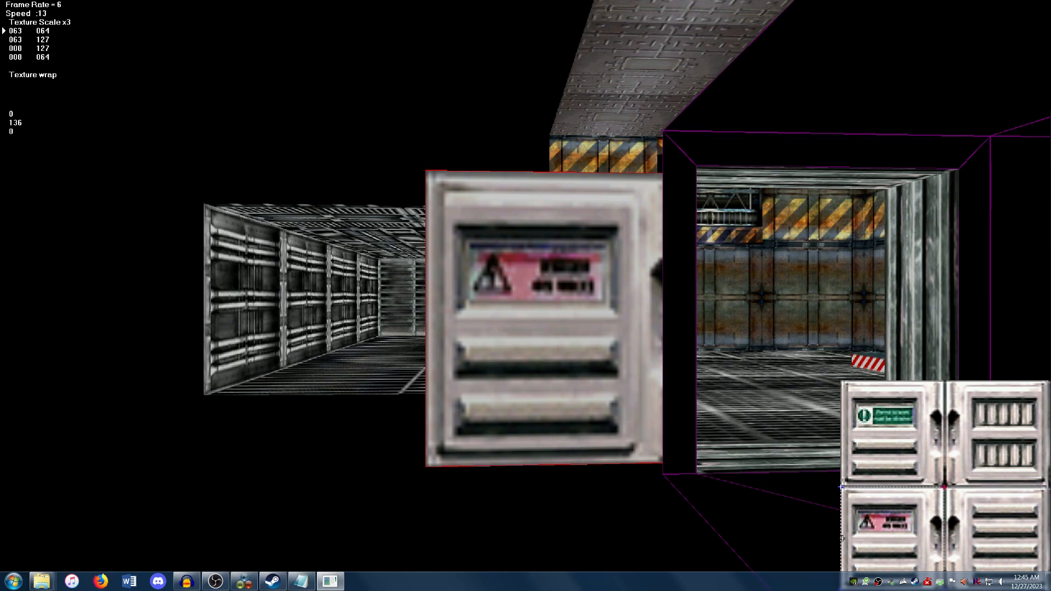
key("Return")
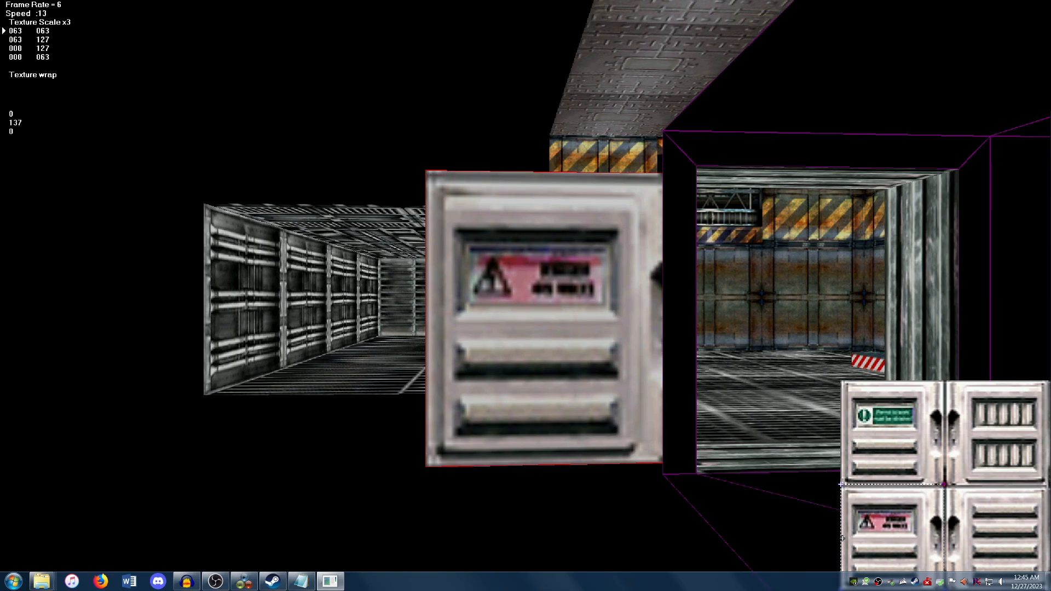
key("Down")
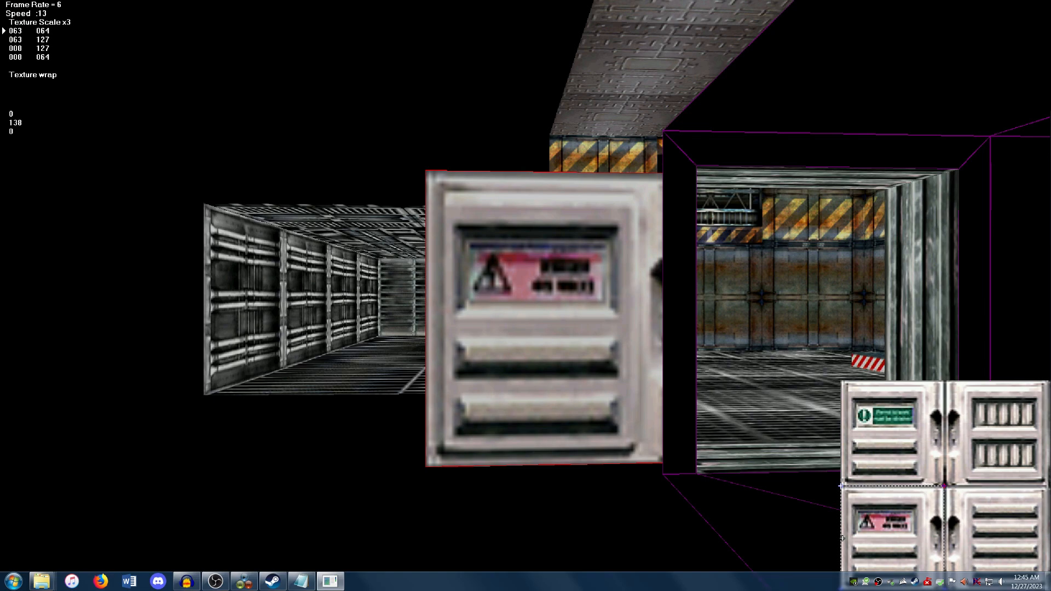
key("Escape")
Clear the red-sign panel selection while facing the wall that holds both doorways
key("Right")
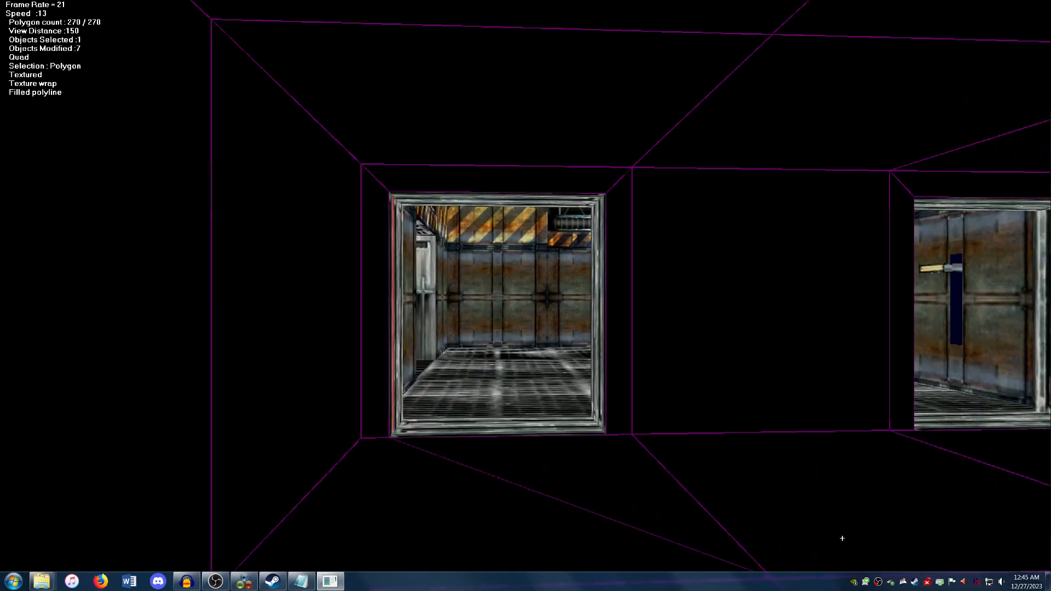
key("Down")
key("Left")
key("Up")
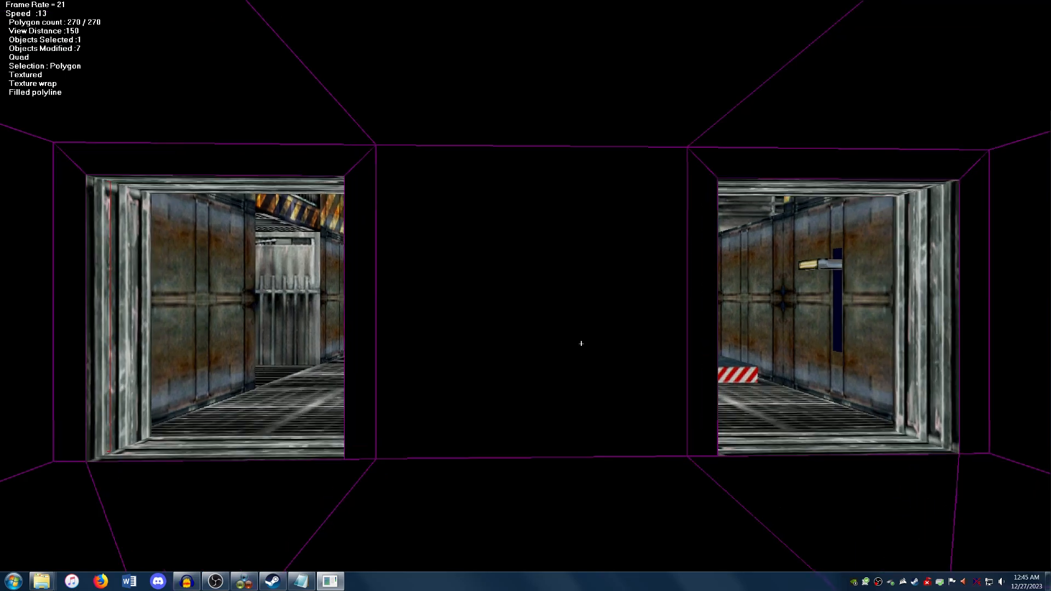
right_click(528, 262)
left_click(563, 266)
Select the wall polygons framing both doorways together with the blank panel between them
key("Down")
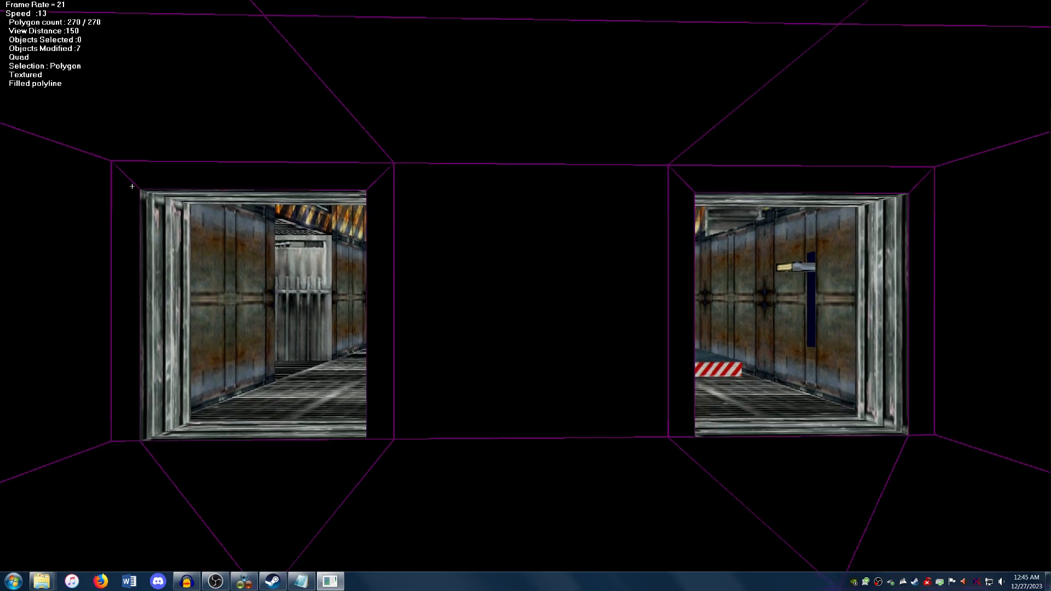
left_click(132, 186)
left_click(148, 178)
left_click(383, 208)
left_click(660, 232)
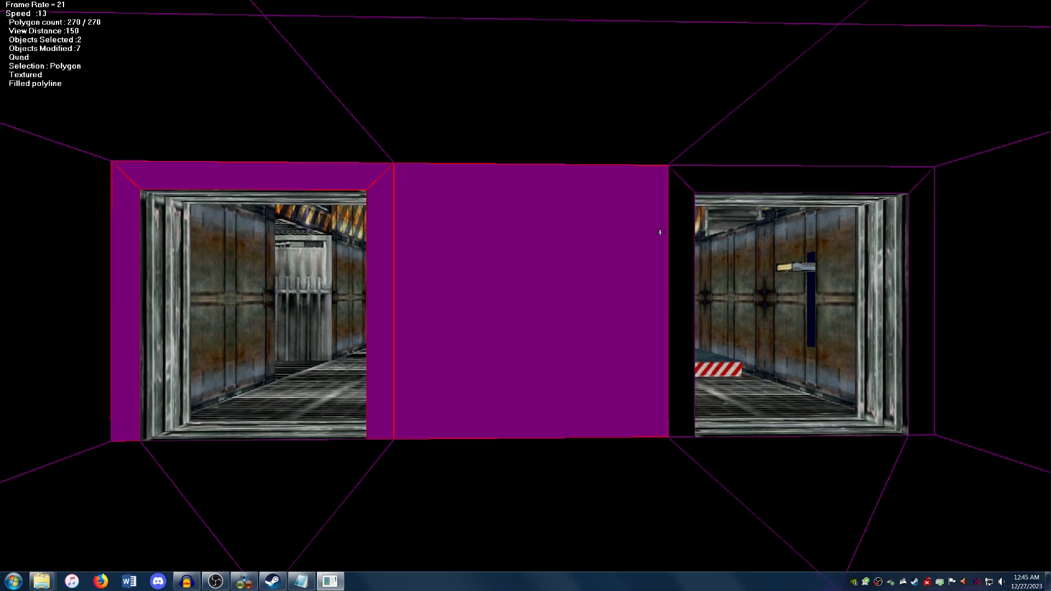
left_click(680, 218)
left_click(724, 171)
left_click(925, 227)
Wrap the rusty wall-panel texture across the selected doorway walls, then clear the selection
right_click(631, 231)
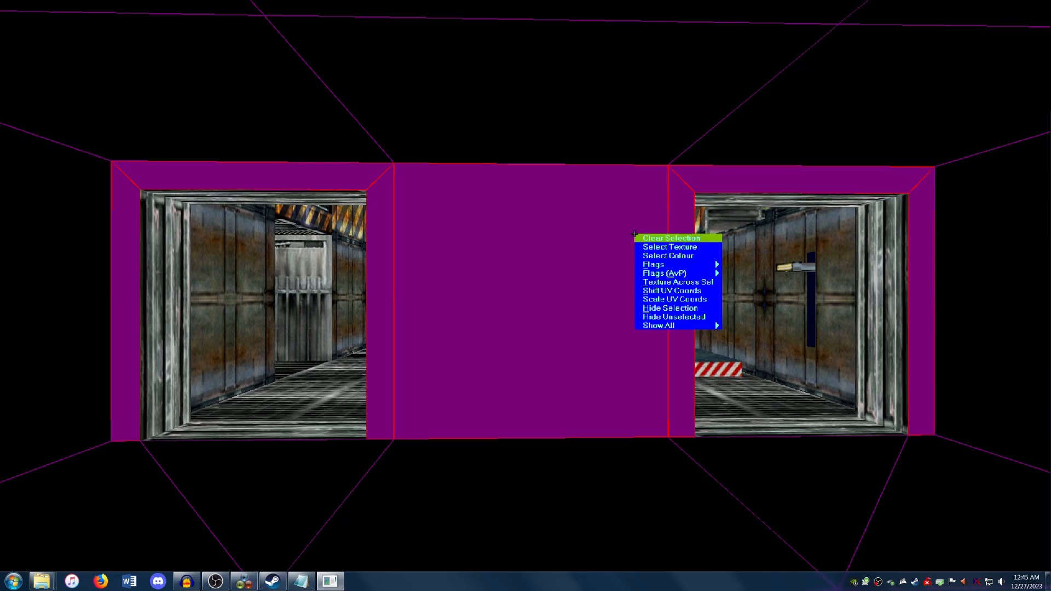
left_click(638, 240)
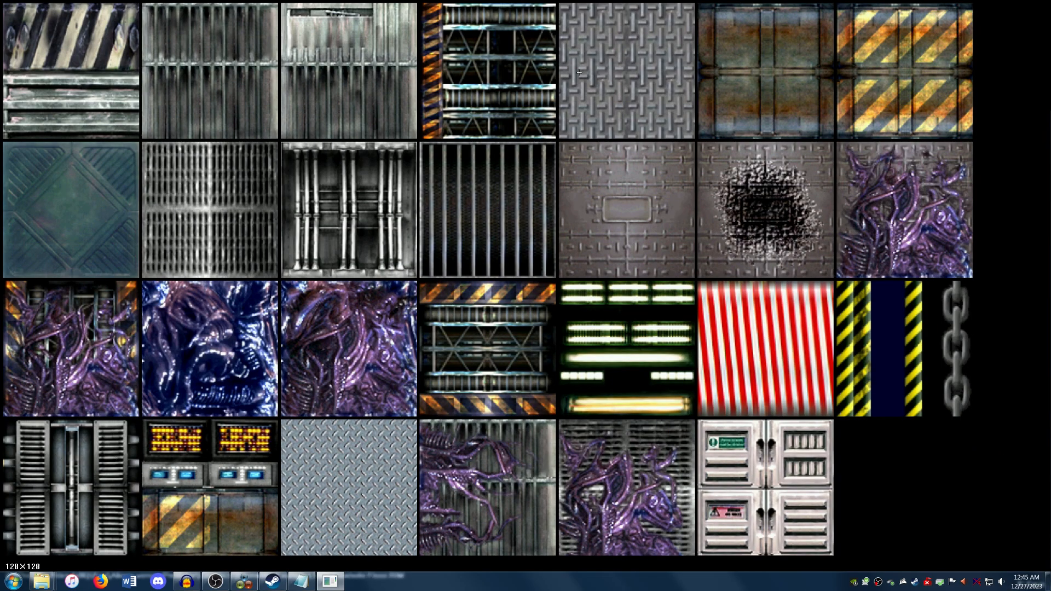
left_click(802, 72)
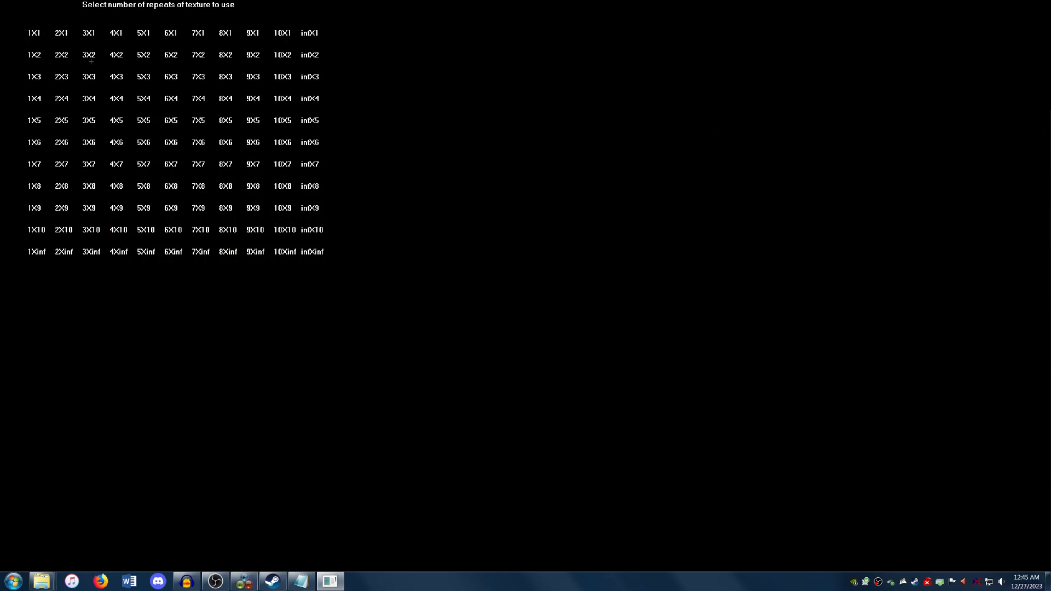
key("t")
key("t")
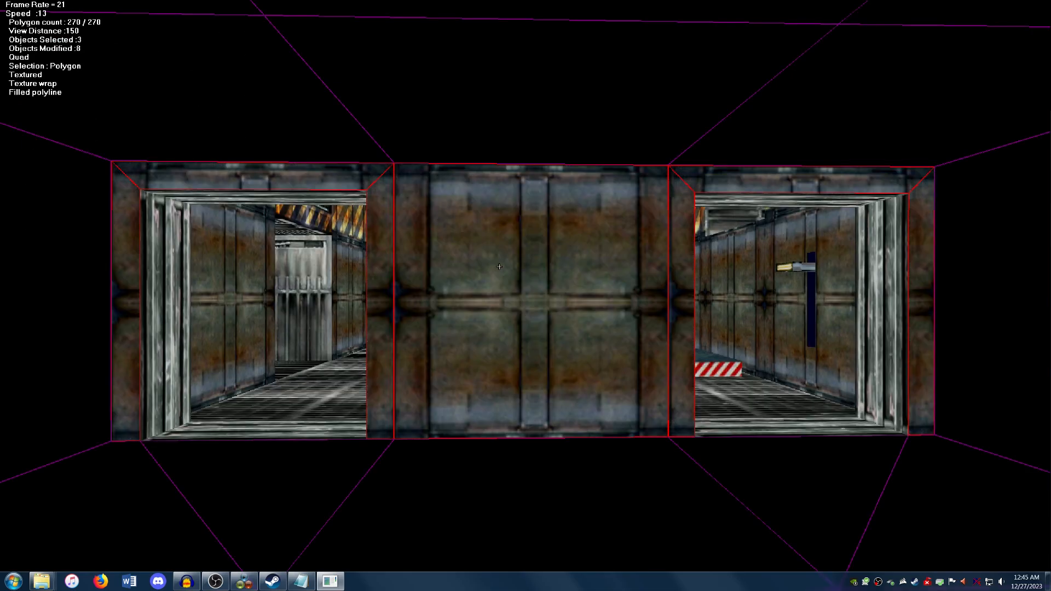
key("Escape")
key("Down")
key("Left")
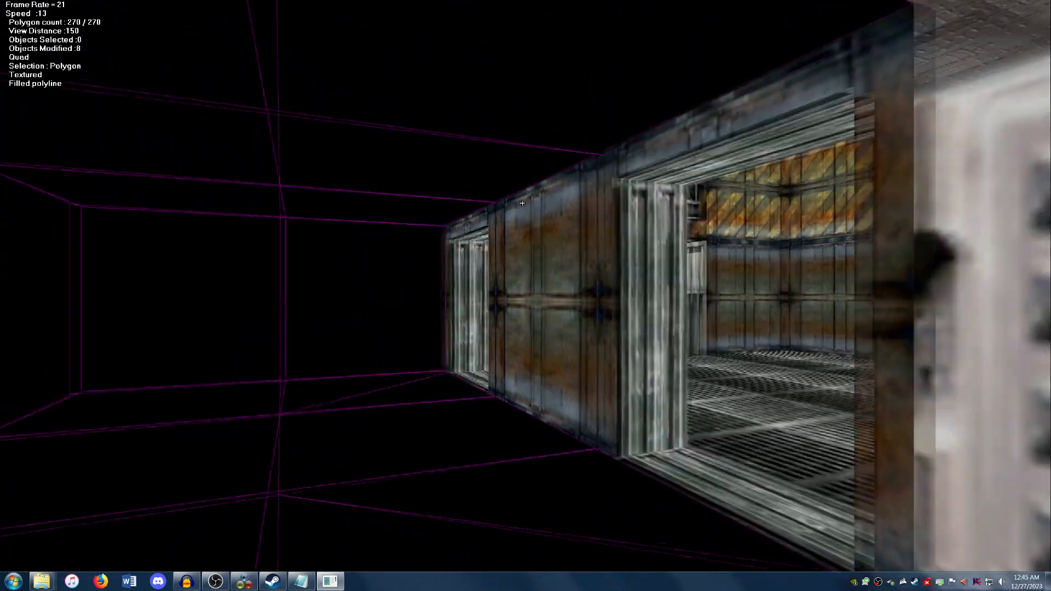
Apply the rusty wall-panel texture to the end-wall polygon nearest the doorway and orient it to match the doorway wall
key("Left")
key("Up")
left_click(555, 265)
key("t")
left_click(558, 267)
right_click(558, 267)
left_click(566, 268)
key("r")
key("Escape")
left_click(558, 266)
key("t")
left_click(559, 265)
key("t")
left_click(559, 265)
Apply the rusty wall-panel texture to the other half of the end wall and rotate it to match its neighbour
left_click(437, 264)
key("t")
left_click(437, 265)
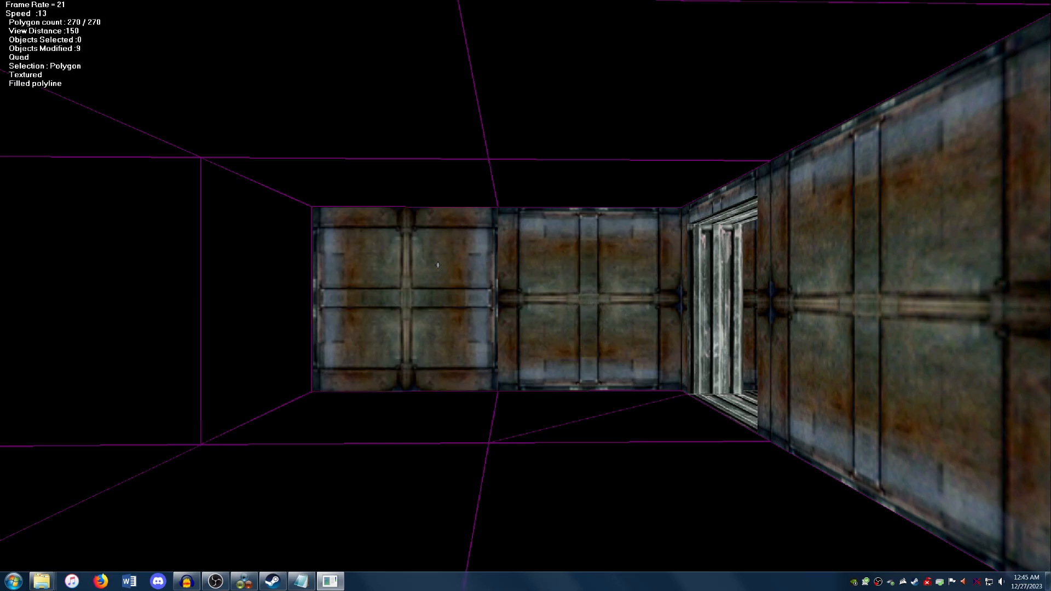
left_click(438, 265)
right_click(435, 259)
left_click(441, 263)
Texture the side wall between the end wall and the shaft opening with the rusty panel and rotate it upright
left_click(290, 257)
key("t")
left_click(287, 258)
right_click(285, 260)
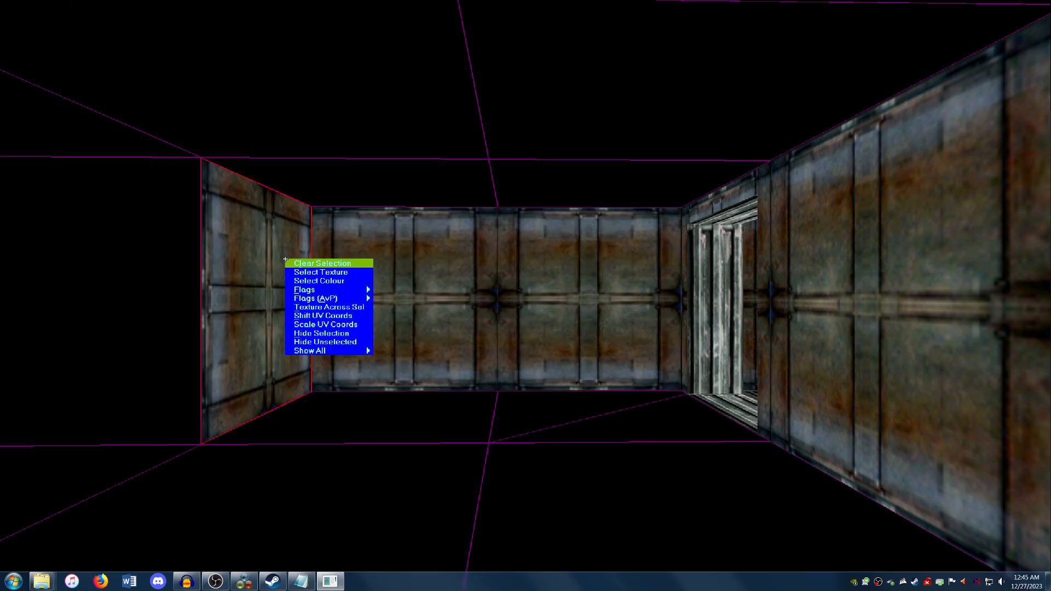
left_click(282, 260)
left_click(296, 260)
right_click(317, 260)
left_click(320, 264)
Texture the side wall on the near side of the shaft opening with the rusty panel and accept the autosave
key("Down")
key("Down")
left_click(83, 328)
key("t")
right_click(83, 328)
left_click(83, 328)
left_click(83, 328)
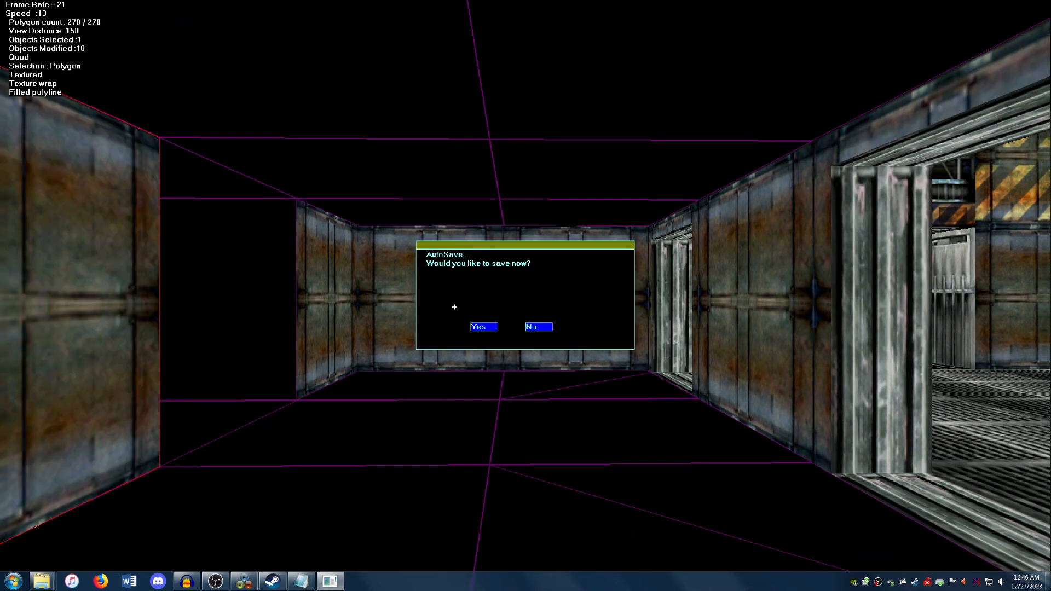
left_click(483, 326)
Apply the dark bar-grating texture to the two floor polygons along the far end wall with the bars aligned
key("Up")
key("Up")
key("Page_Down")
key("Page_Down")
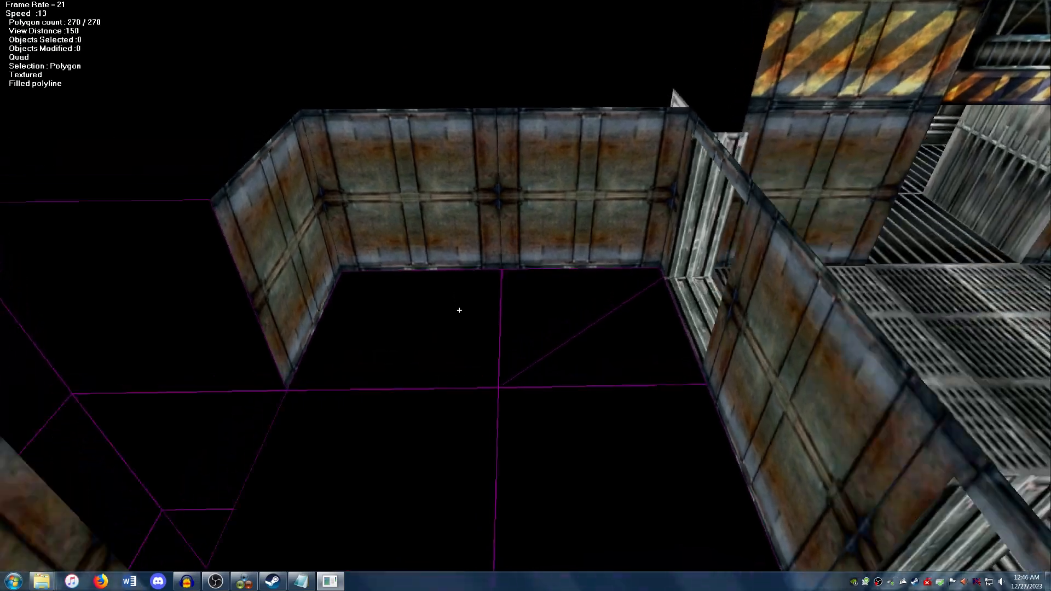
key("Page_Down")
key("Page_Down")
key("t")
left_click(453, 181)
left_click(606, 169)
key("p")
key("r")
Apply the bar grating to the middle floor polygon beside the shaft opening and rotate its bars to match the first row
left_click(407, 266)
key("p")
right_click(407, 266)
left_click(418, 277)
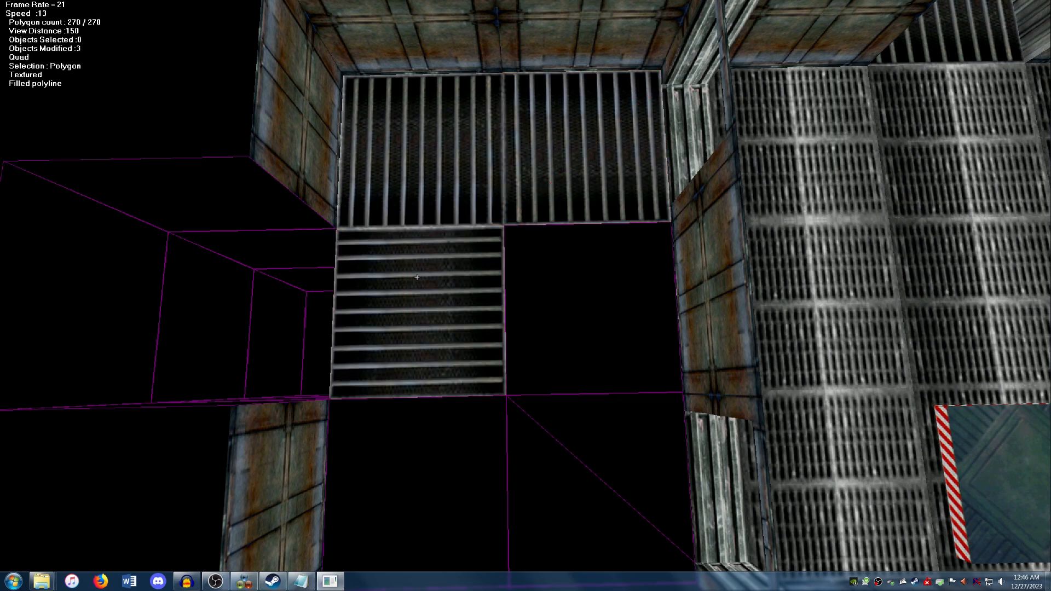
left_click(418, 277)
key("r")
right_click(418, 276)
left_click(508, 244)
Cover the remaining middle and near floor polygons with the bar grating and rotate the triangular piece so its bars line up
key("u")
left_click(437, 202)
left_click(452, 453)
key("u")
left_click(543, 312)
left_click(584, 454)
key("u")
left_click(586, 312)
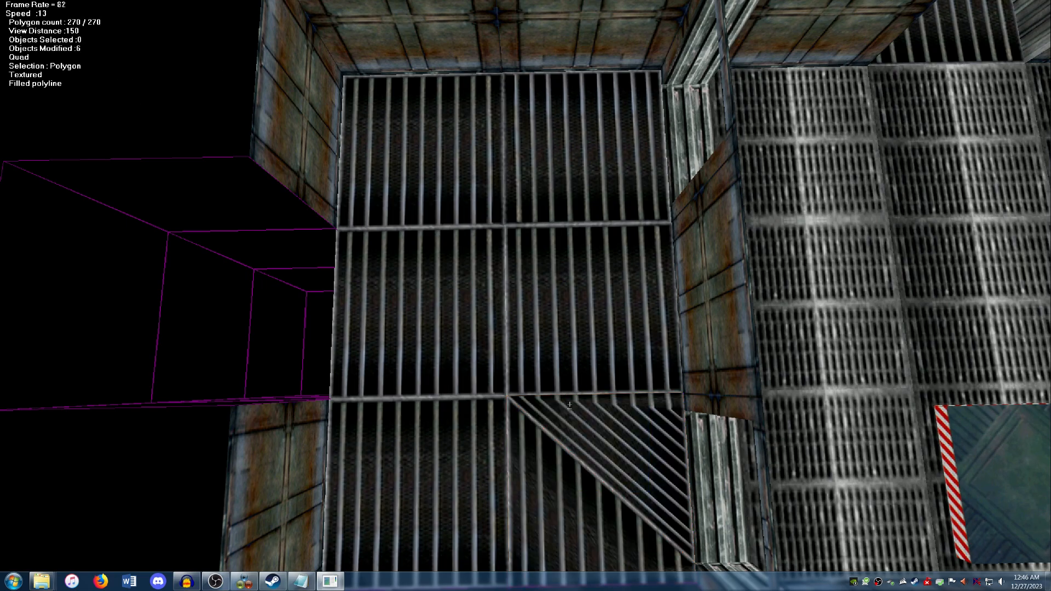
key("r")
key("Escape")
Apply the rusty wall-panel texture to both polygons of the room's near end wall and clear the selection
key("Down")
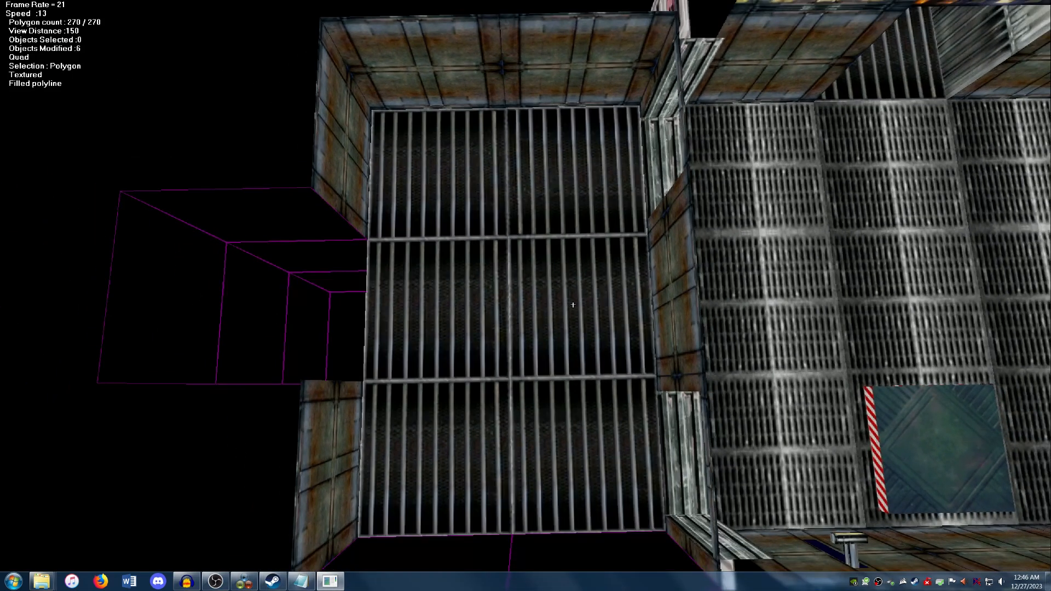
key("Up")
key("Down")
key("Down")
left_click(423, 500)
key("u")
left_click(315, 438)
left_click(575, 495)
key("Escape")
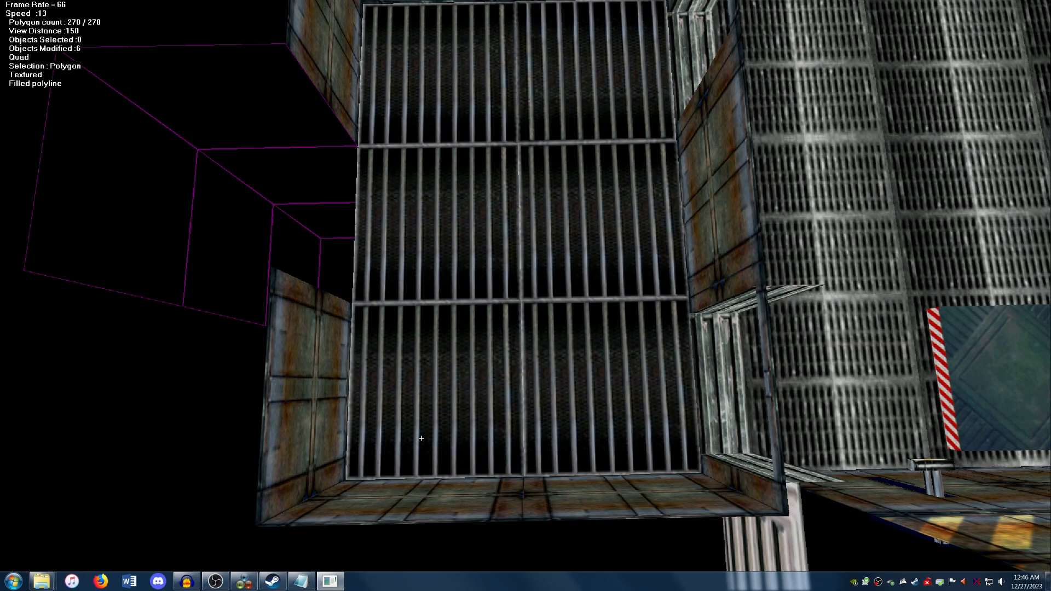
Apply the grey plated ceiling texture to the two ceiling polygons at one end of the room
key("Up")
key("Down")
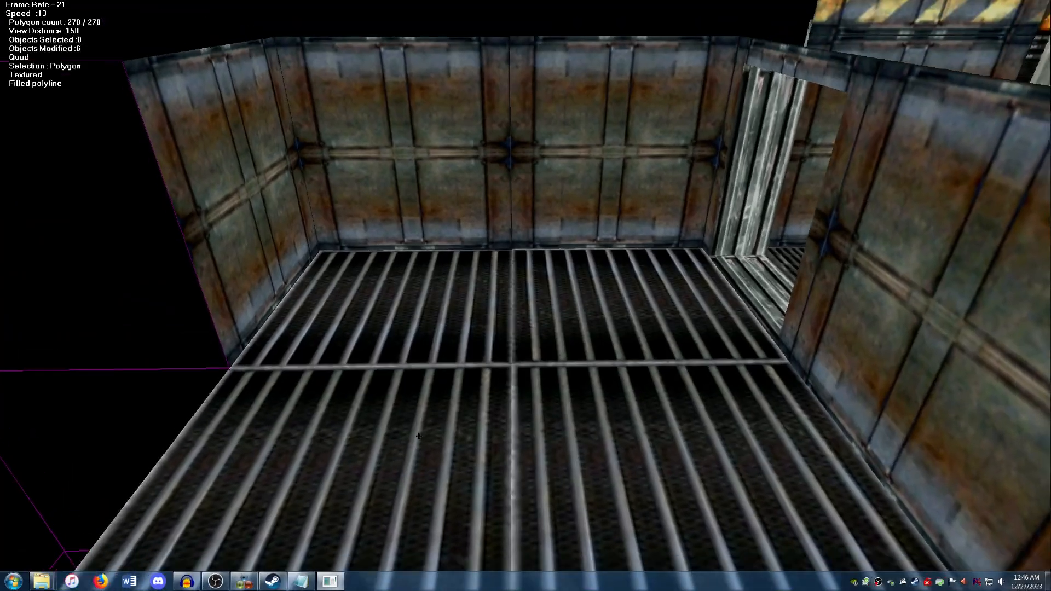
key("Down")
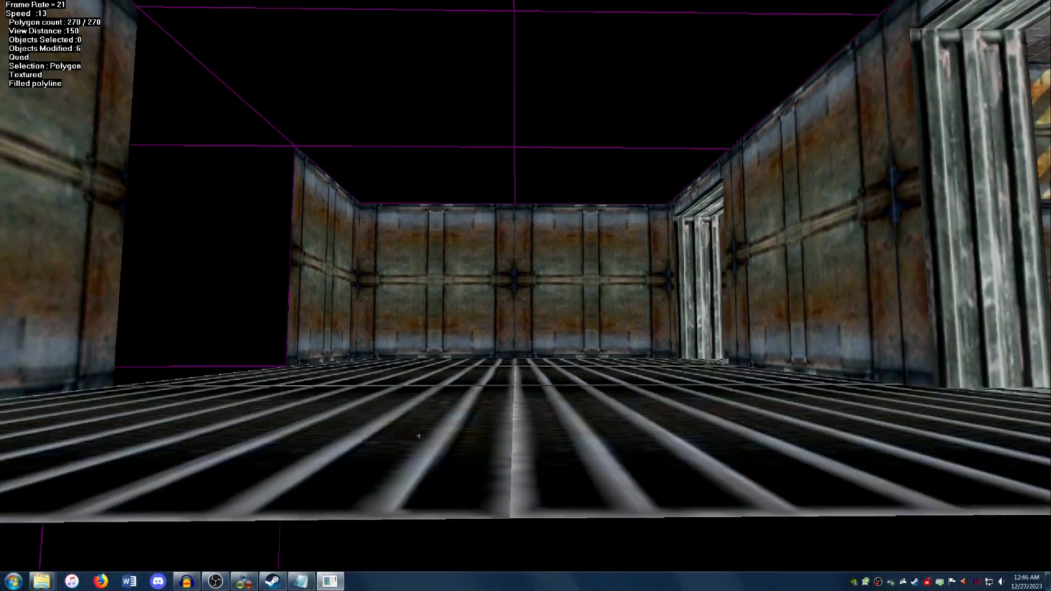
key("Down")
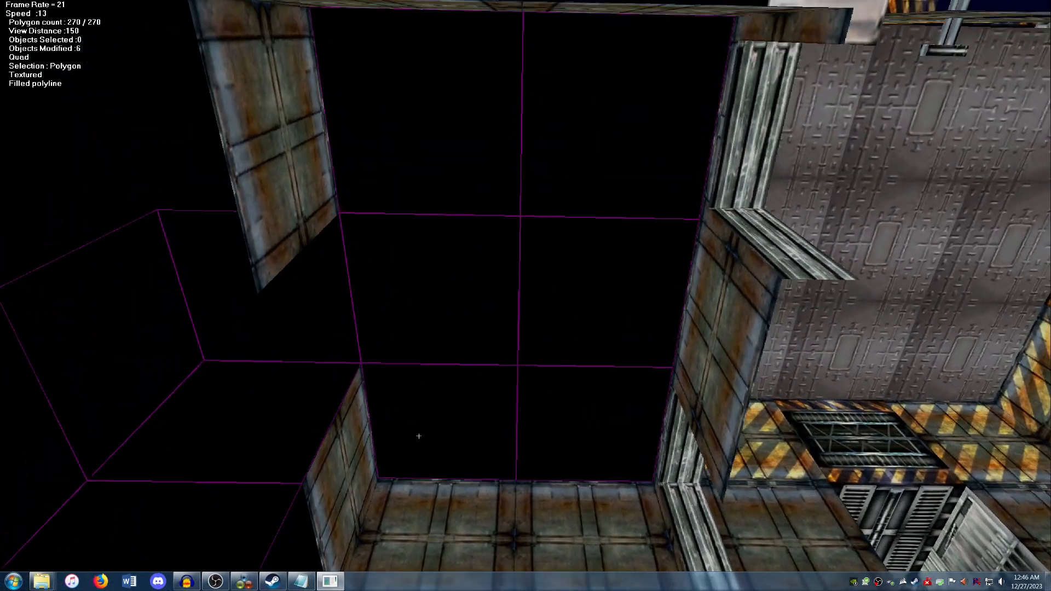
left_click(472, 133)
right_click(473, 133)
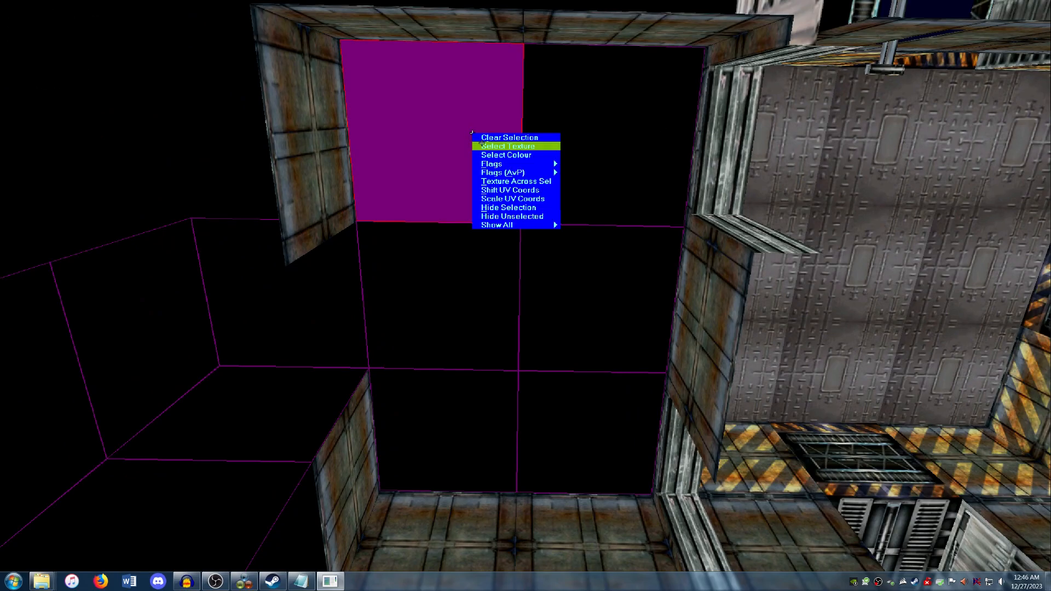
left_click(540, 155)
left_click(639, 192)
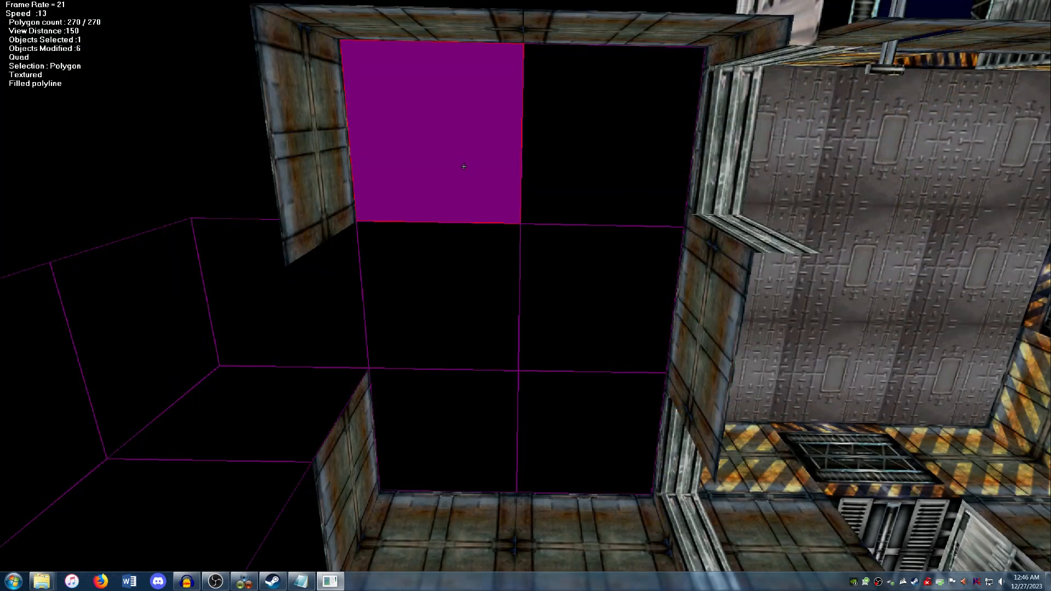
left_click(568, 151)
left_click(570, 152)
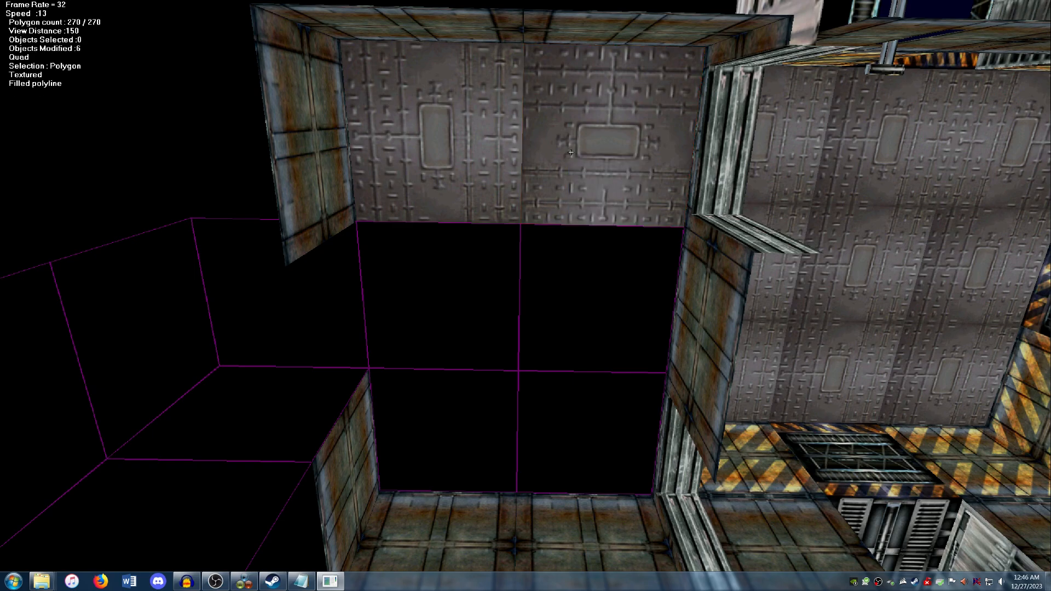
Rotate the second ceiling polygon's plate texture to line up with the one beside it
key("r")
left_click(438, 253)
right_click(438, 254)
left_click(473, 275)
left_click(455, 190)
right_click(455, 190)
left_click(466, 195)
Apply the scorched, burnt-hole plate texture to the middle ceiling polygon beside the shaft opening and clear the selection
right_click(442, 157)
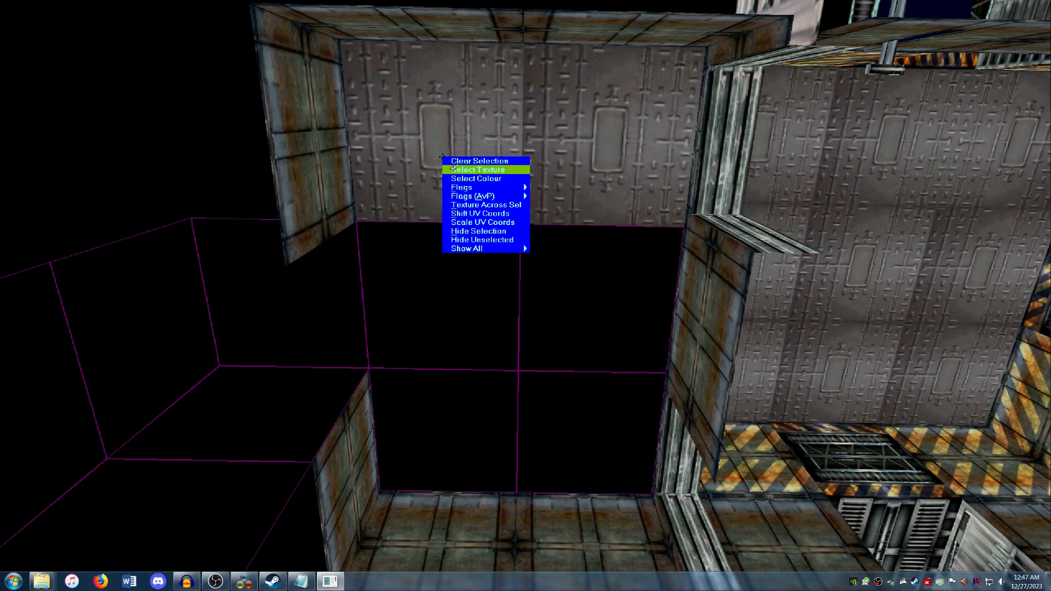
left_click(456, 169)
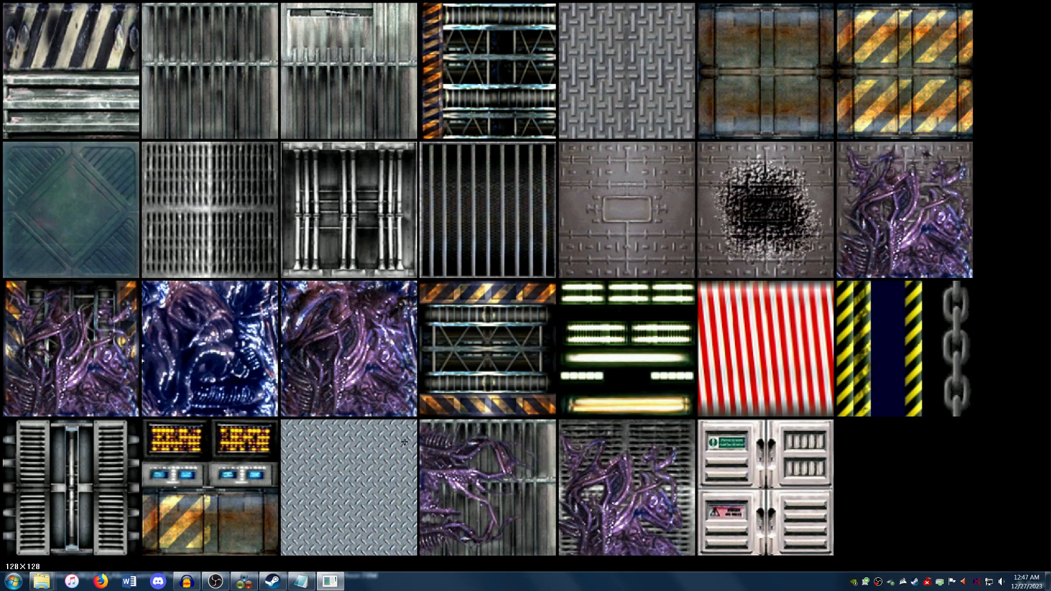
left_click(752, 213)
left_click(446, 272)
key("p")
left_click(444, 270)
right_click(442, 259)
left_click(455, 264)
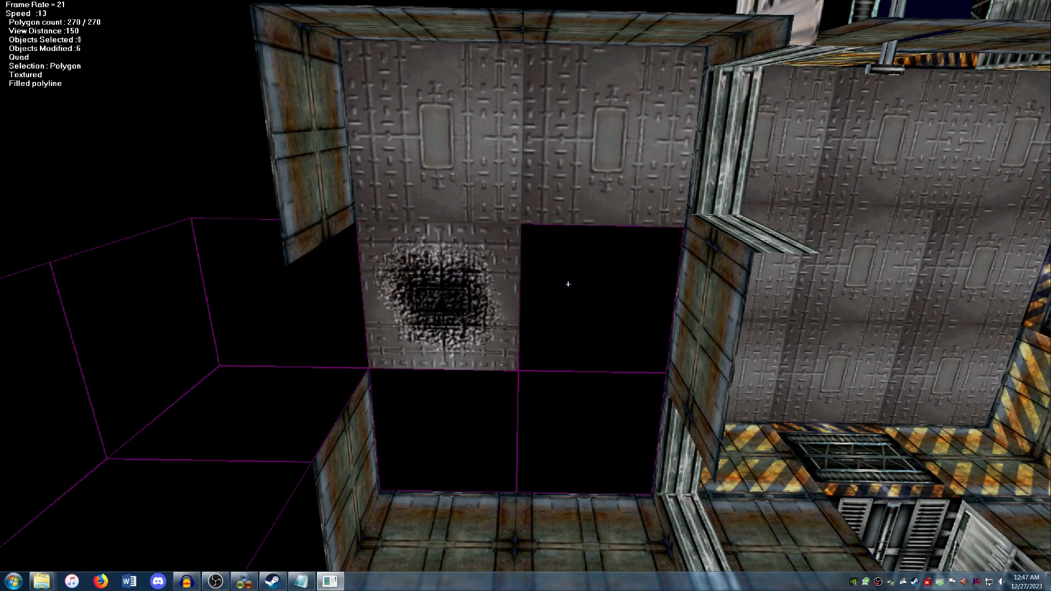
Apply the plain grey plated texture to the three remaining ceiling polygons in the same orientation
left_click(567, 284)
key("p")
left_click(478, 124)
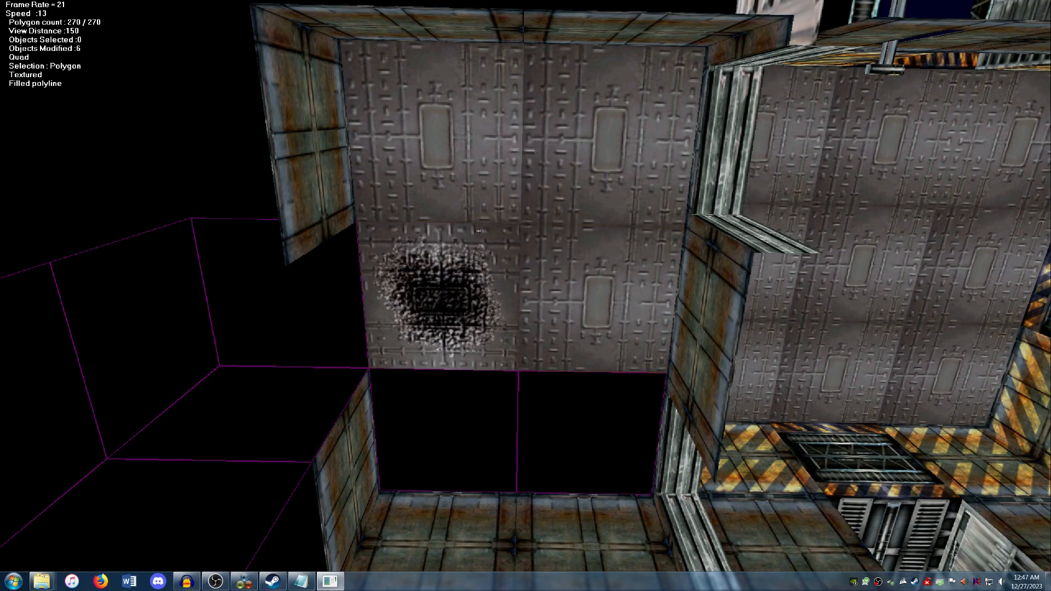
left_click(457, 418)
left_click(562, 418)
key("p")
left_click(582, 300)
Apply the glossy blue alien-hive texture to the bottom polygon of the shaft behind the opening and clear the selection
key("Up")
key("Left")
key("Left")
key("Up")
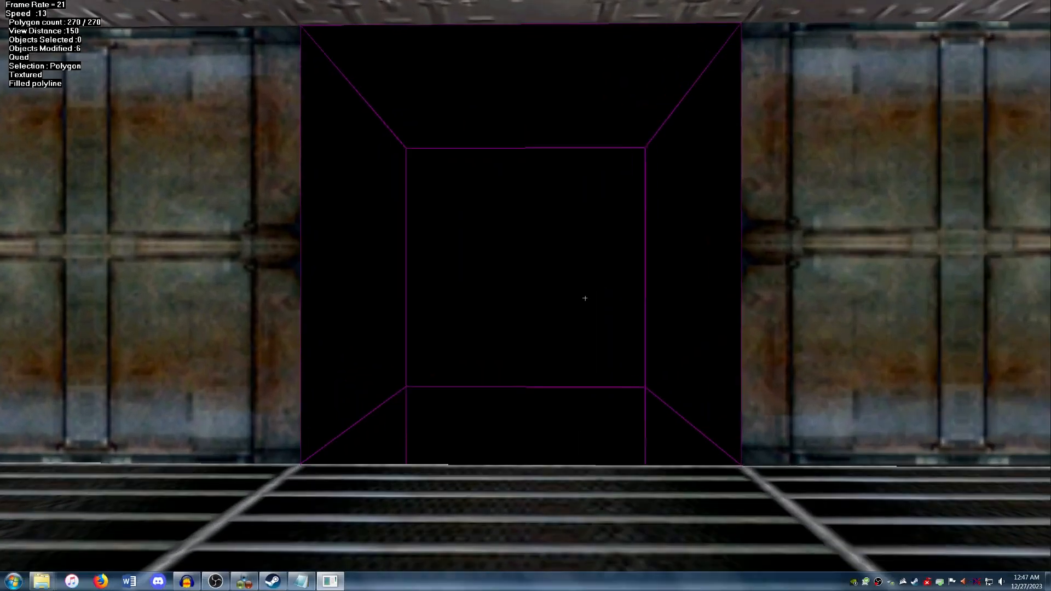
key("Down")
key("Page_Down")
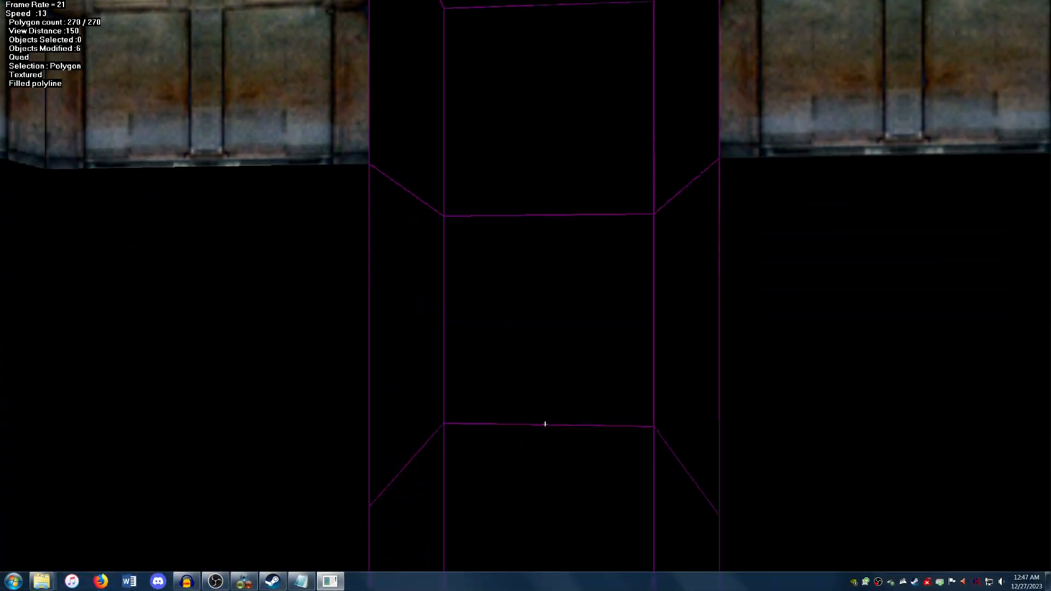
key("Up")
key("Down")
left_click(574, 475)
right_click(559, 434)
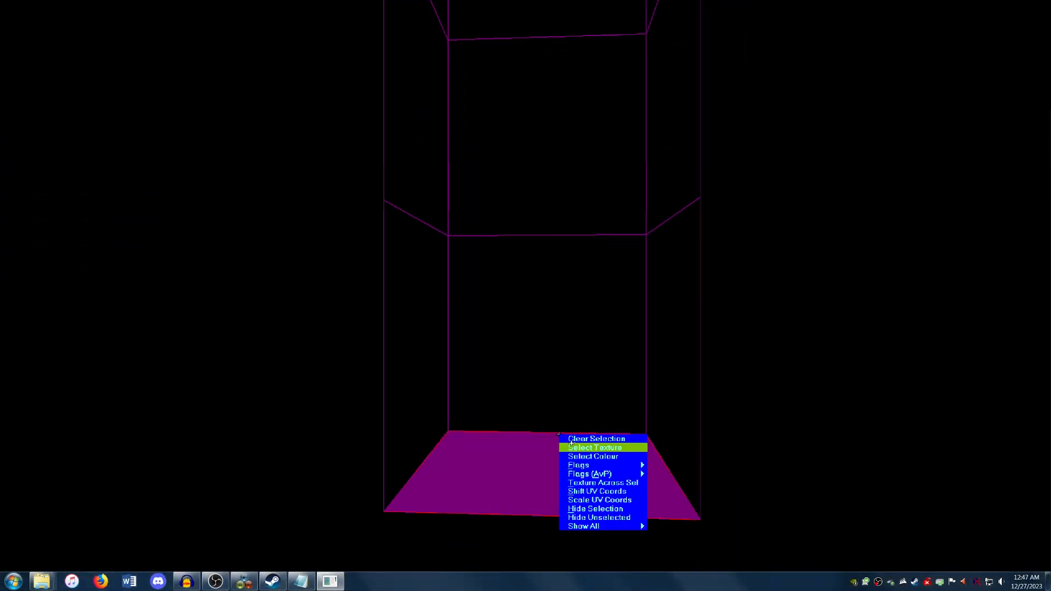
left_click(565, 446)
left_click(240, 326)
key("w")
left_click(585, 488)
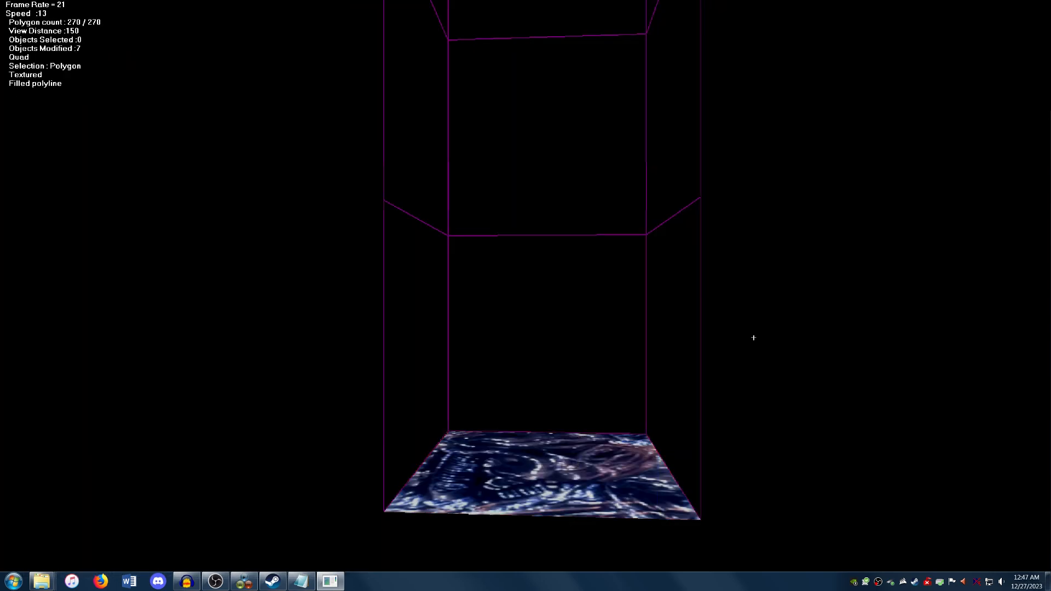
Apply the purple-and-blue alien-hive texture to one lower side wall of the shaft
left_click(676, 177)
right_click(678, 175)
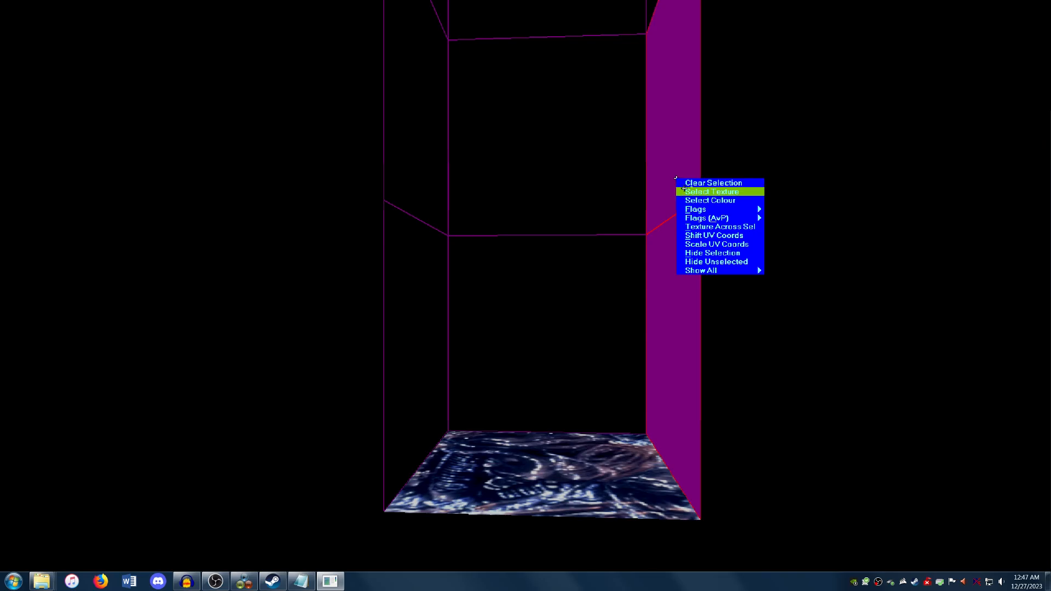
left_click(706, 188)
left_click(352, 326)
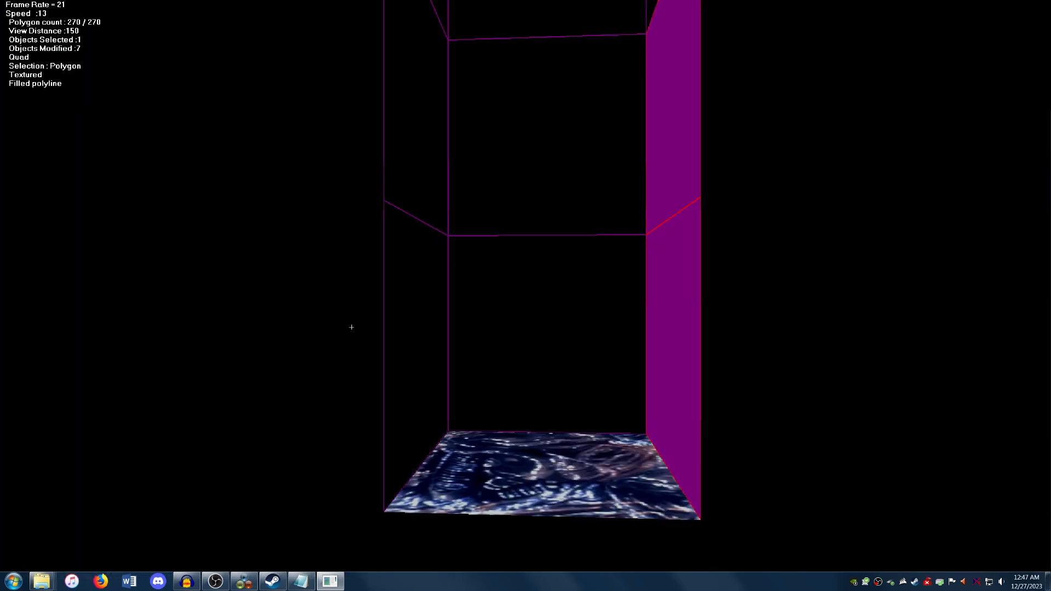
key("w")
left_click(665, 295)
Apply the same purple-and-blue hive texture to the shaft's lower back wall and its opposite side wall
left_click(593, 225)
key("w")
left_click(563, 244)
left_click(423, 258)
key("w")
left_click(419, 260)
Cover the remaining lower shaft wall with the purple-and-blue hive texture and return to face the shaft opening from the room
key("Left")
key("Left")
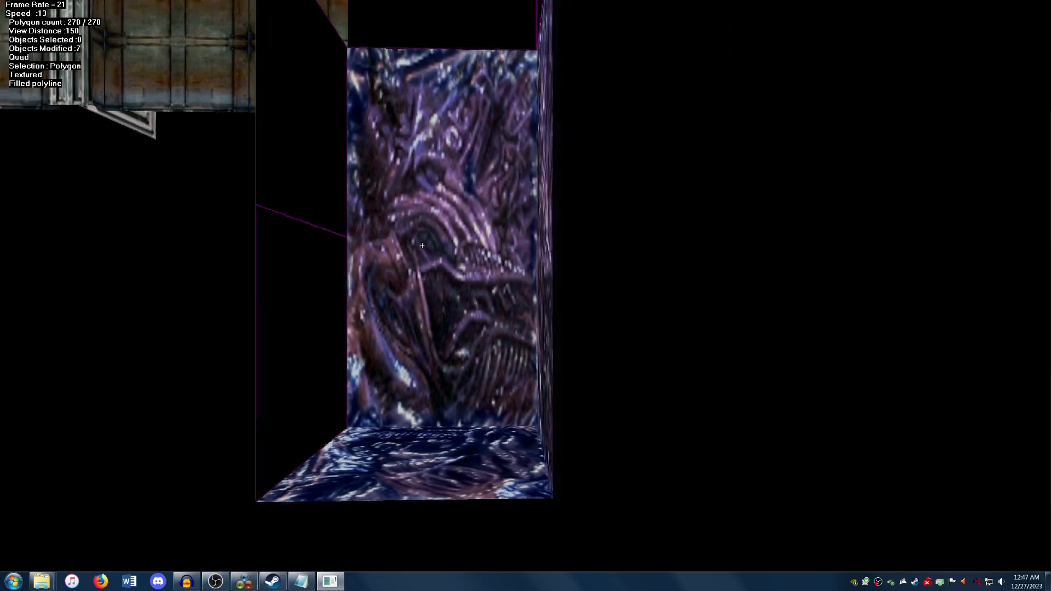
left_click(315, 256)
key("w")
left_click(315, 256)
key("Left")
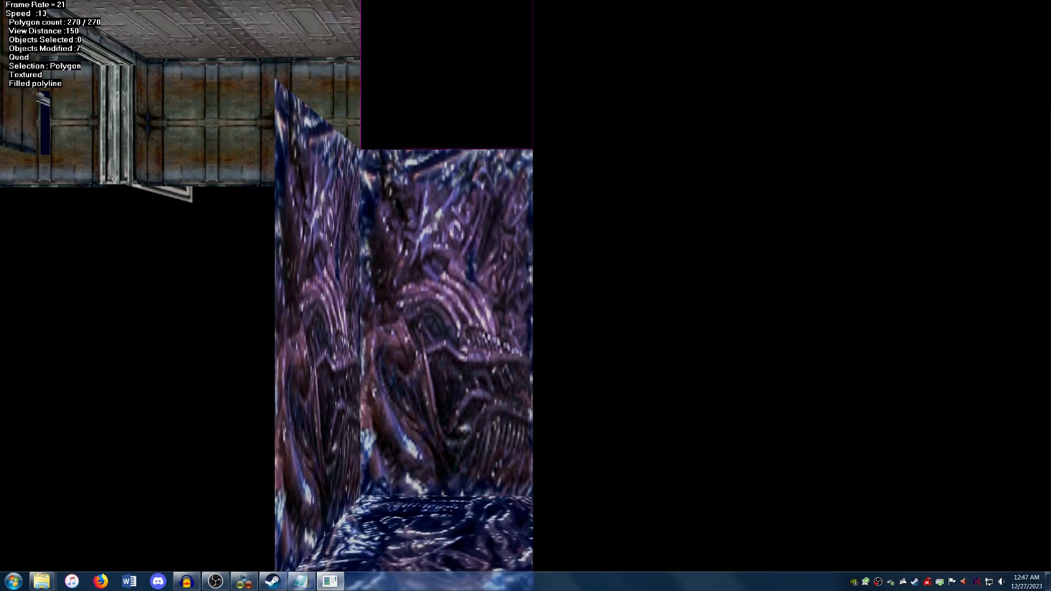
key("Right")
key("Up")
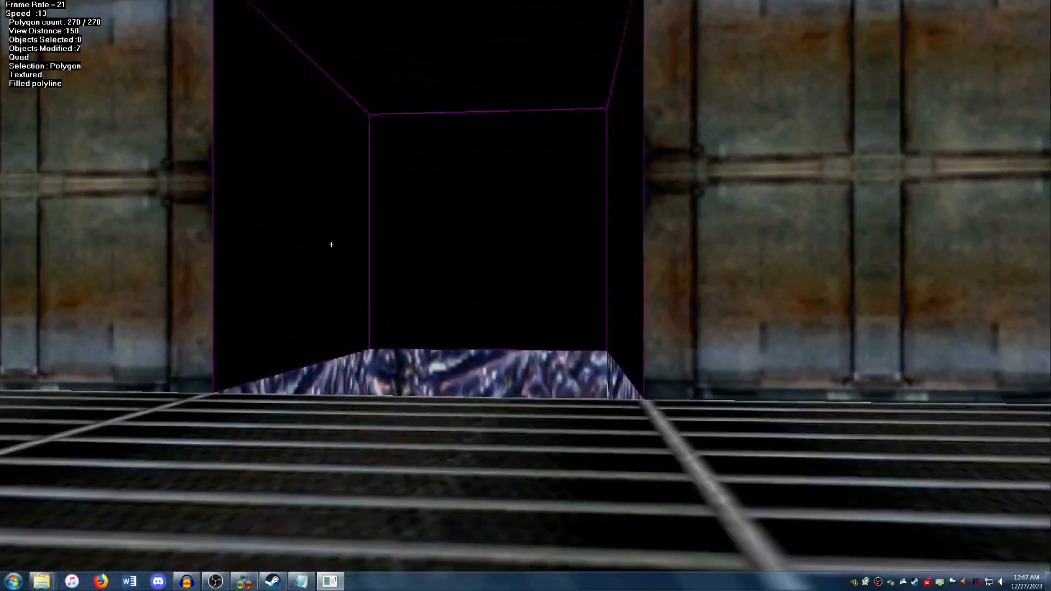
Apply the purple alien-hive texture with yellow-striped metal edges to the back wall of the alcove above the shaft
left_click(427, 263)
right_click(455, 263)
left_click(467, 273)
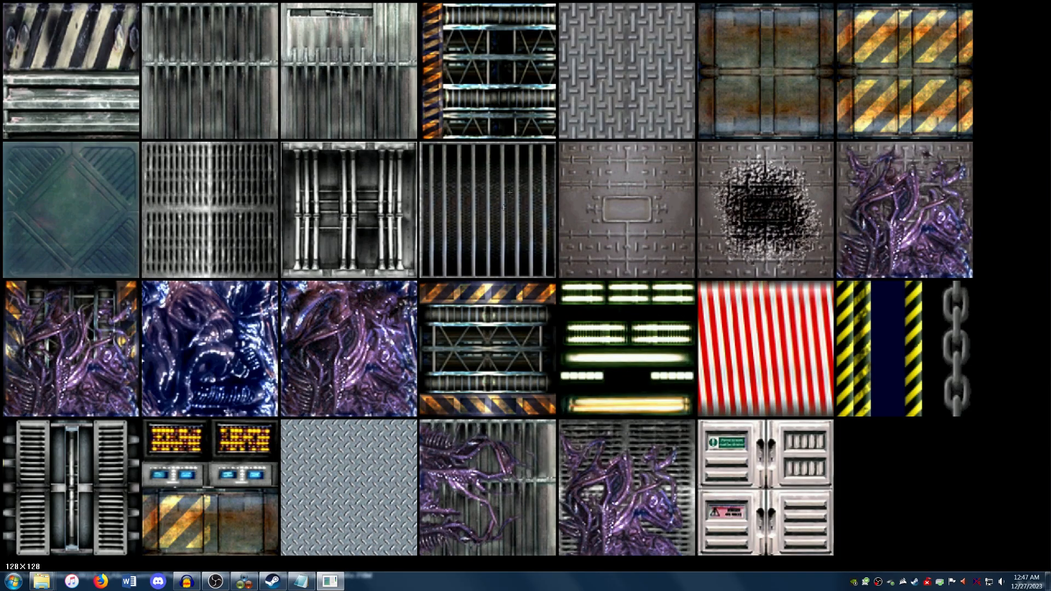
left_click(118, 345)
key("w")
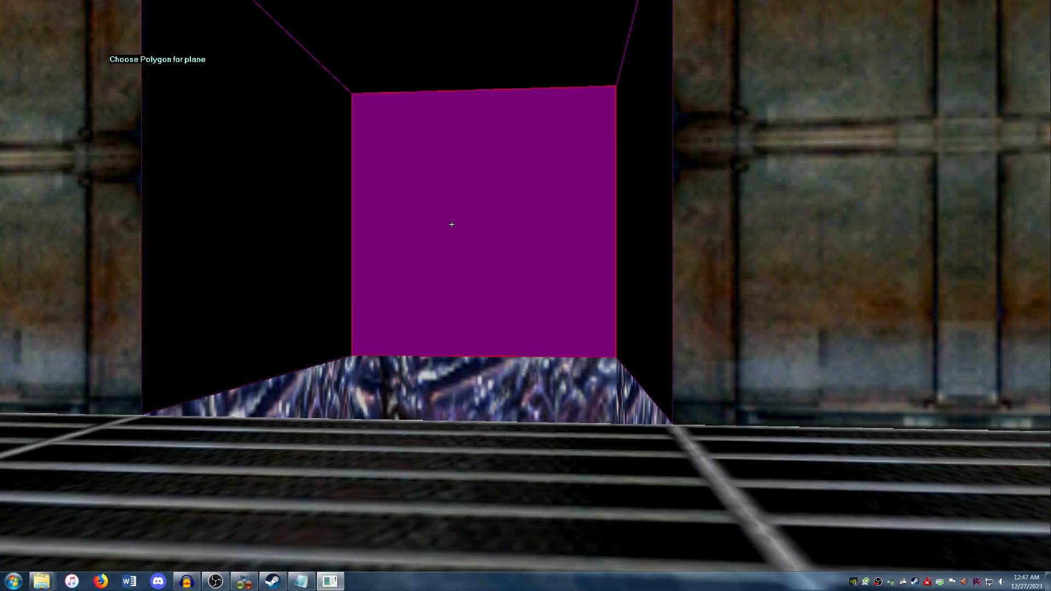
left_click(451, 223)
Apply the same striped-edge hive texture to the alcove's left side wall and rotate it upright
left_click(308, 184)
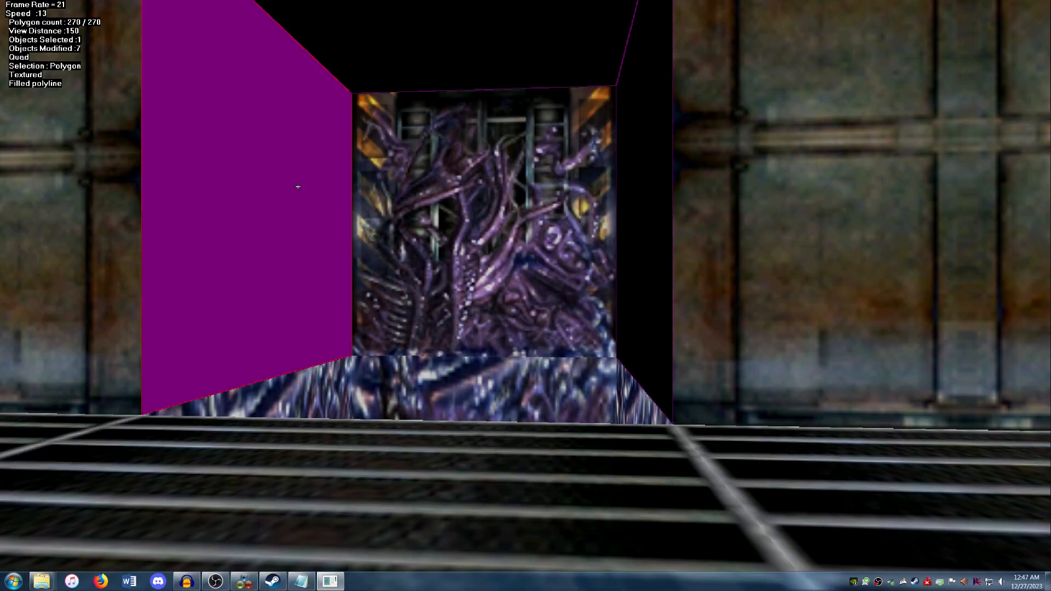
key("w")
left_click(289, 188)
right_click(288, 188)
left_click(294, 190)
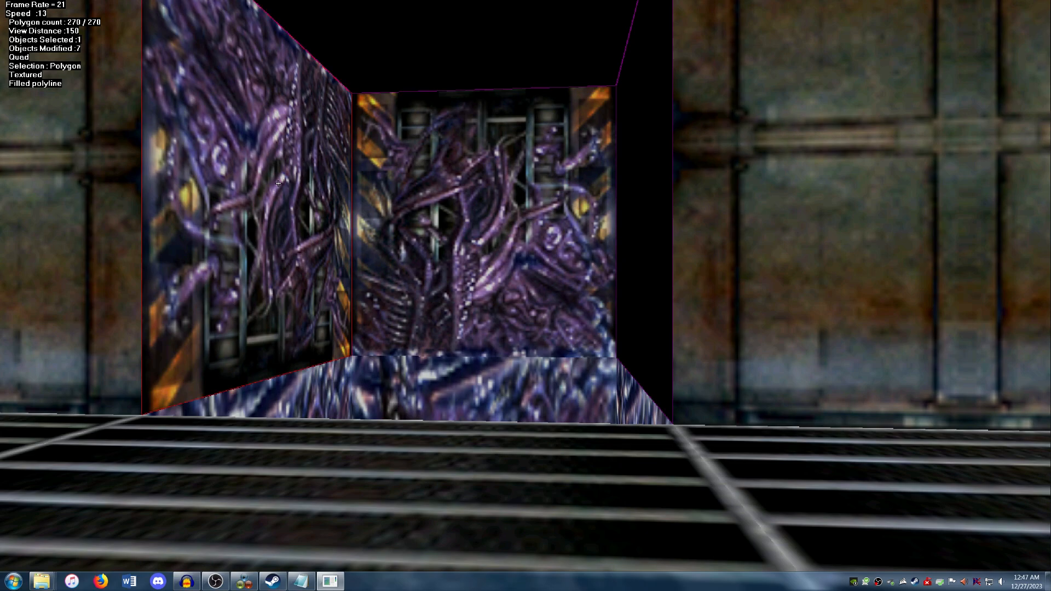
right_click(279, 182)
left_click(322, 195)
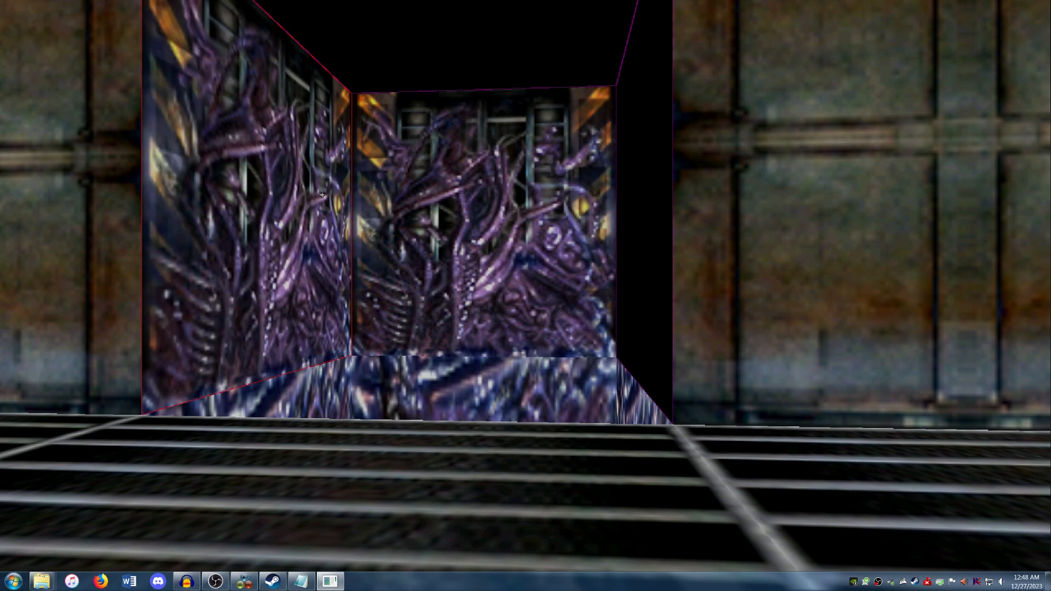
Apply the striped-edge hive texture to the alcove's right side wall and rotate it upright
left_click(655, 204)
key("w")
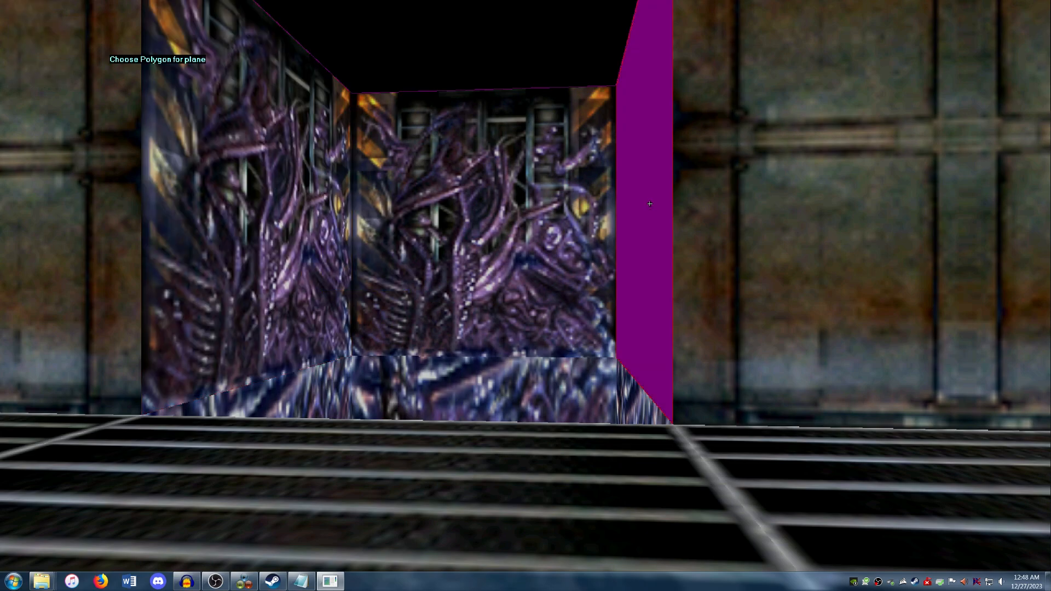
left_click(652, 200)
key("a")
key("Right")
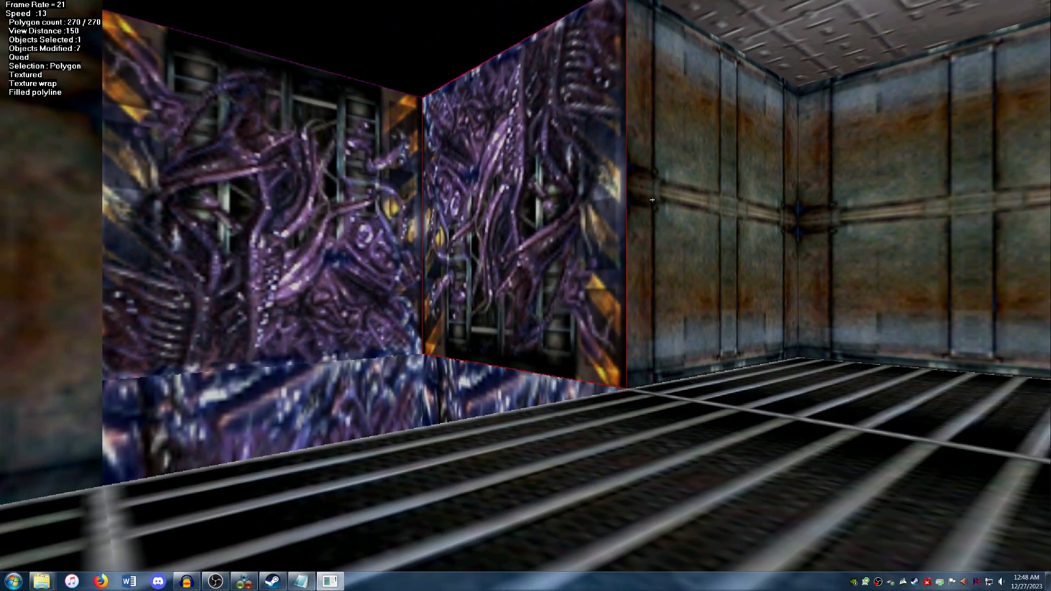
key("r")
key("r")
right_click(619, 186)
left_click(636, 193)
Apply the girder texture with orange-striped borders to the alcove's ceiling polygon and clear the selection
key("Down")
left_click(379, 62)
key("Left")
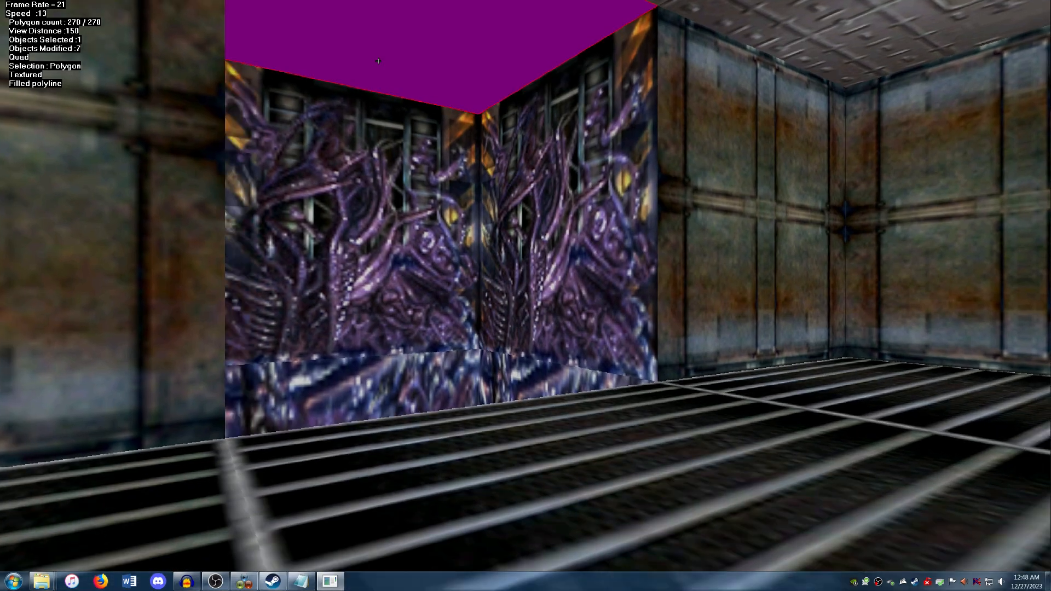
key("d")
key("Left")
key("Down")
right_click(456, 134)
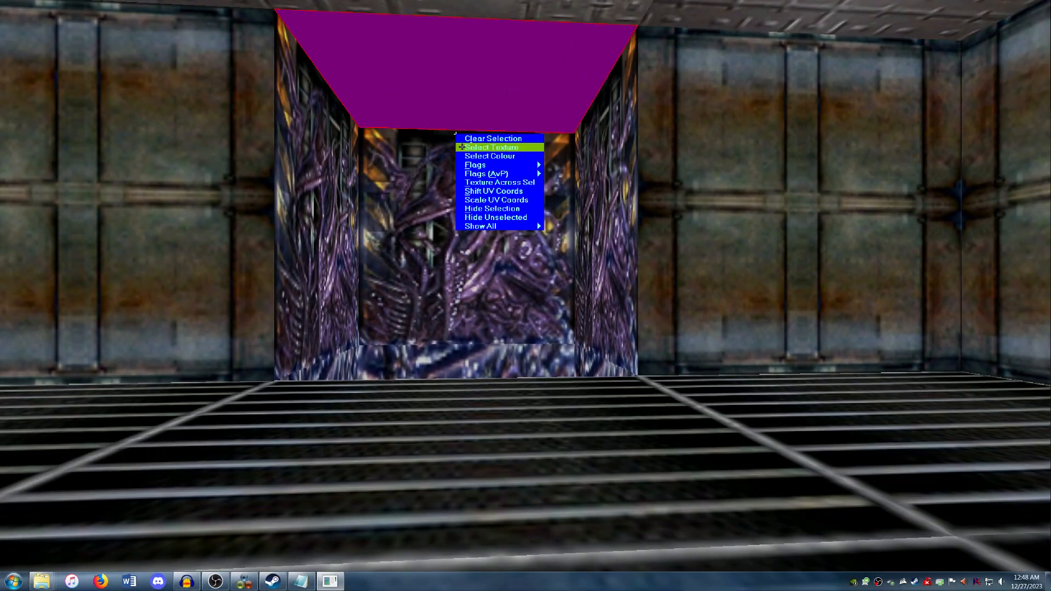
left_click(462, 147)
left_click(531, 318)
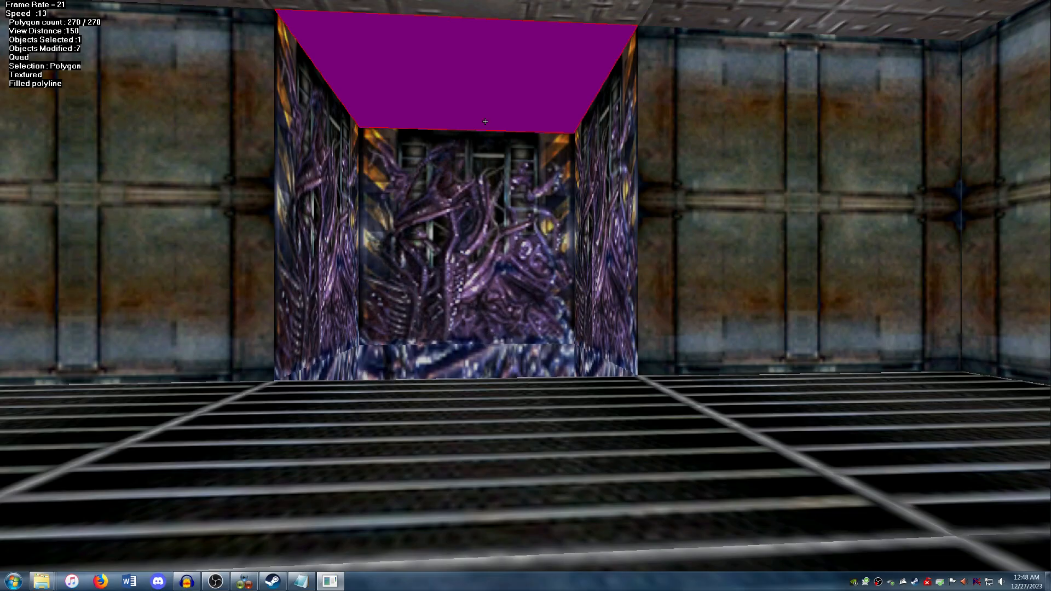
left_click(480, 95)
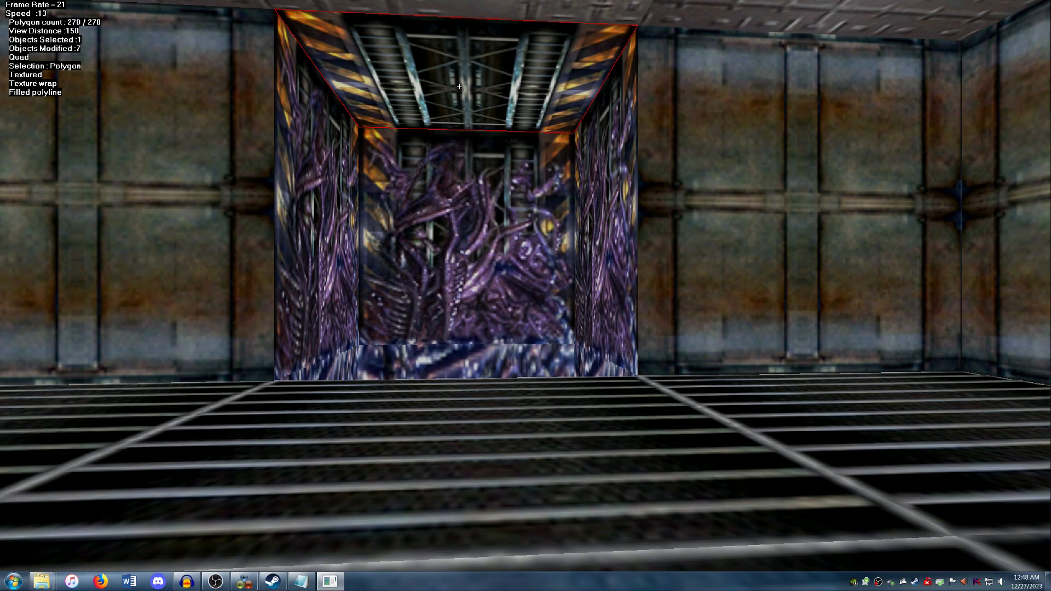
key("Down")
key("Up")
left_click(468, 102)
Look around the main hall, stairway and adjoining rooms for surfaces that still lack a texture
key("Down")
key("Right")
key("Down")
key("Left")
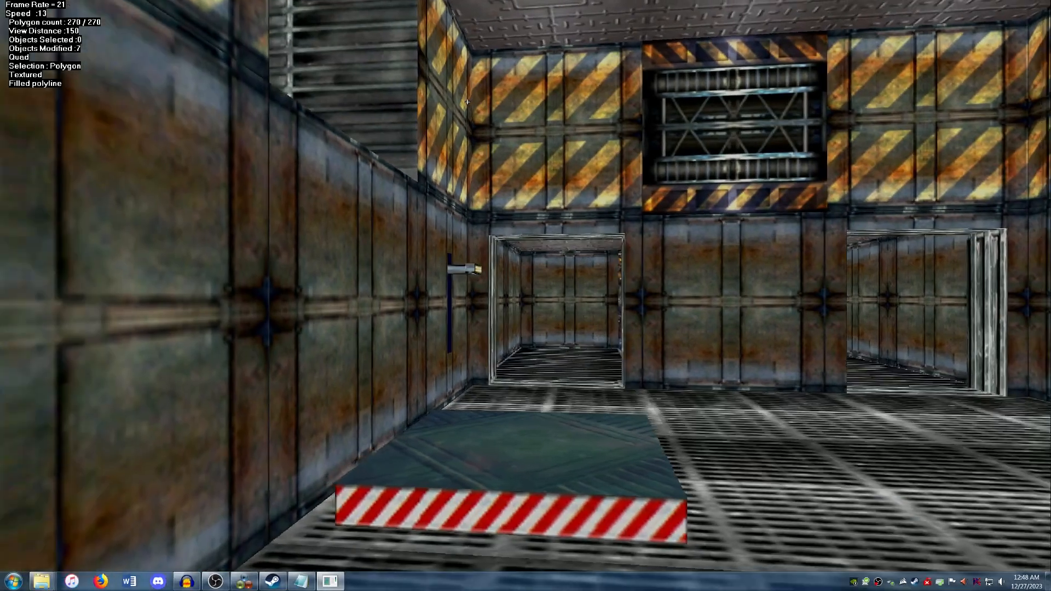
key("Left")
key("Up")
key("Right")
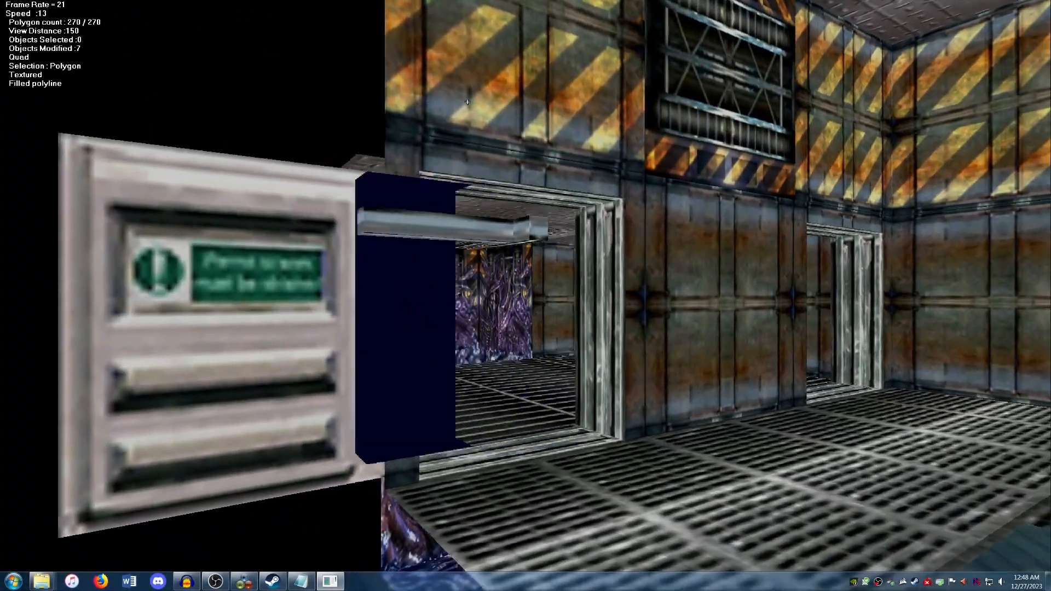
key("Down")
key("Left")
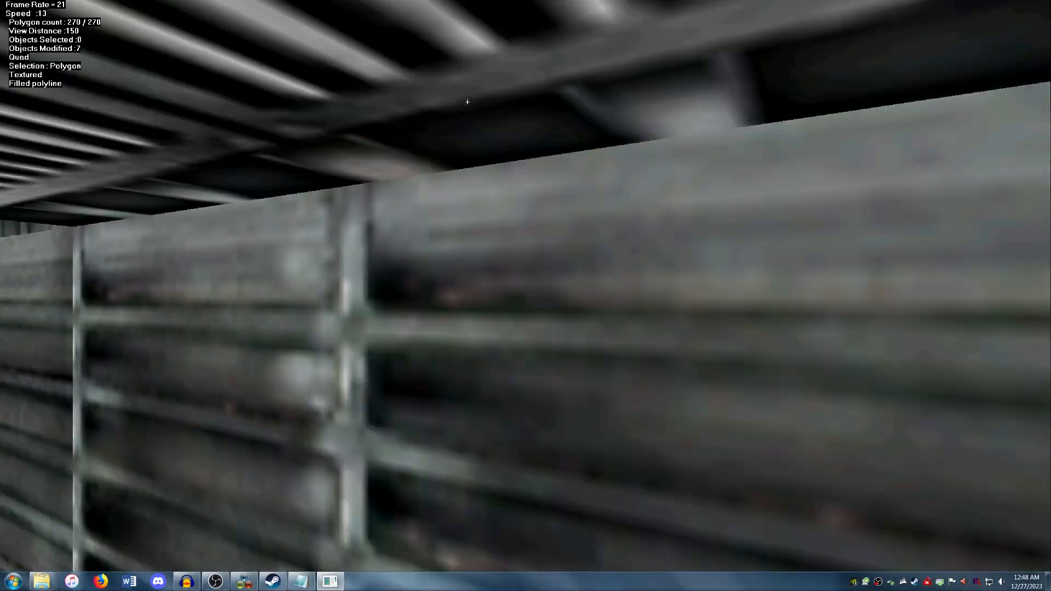
key("Down")
key("Left")
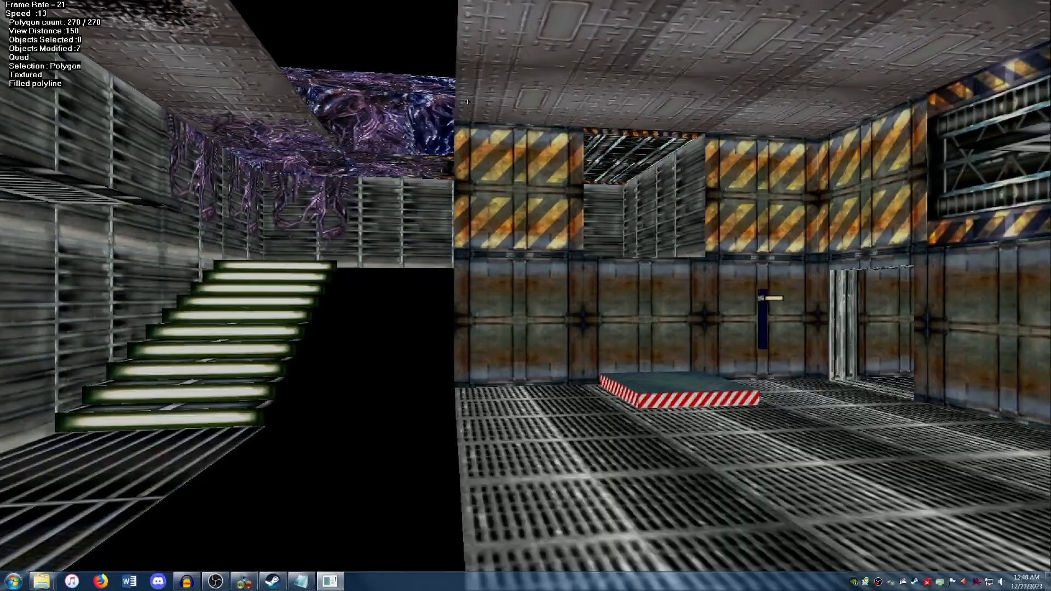
key("Up")
key("Right")
Search the level for remaining untextured polygons and view the main hall again
mouse_move(382, 1)
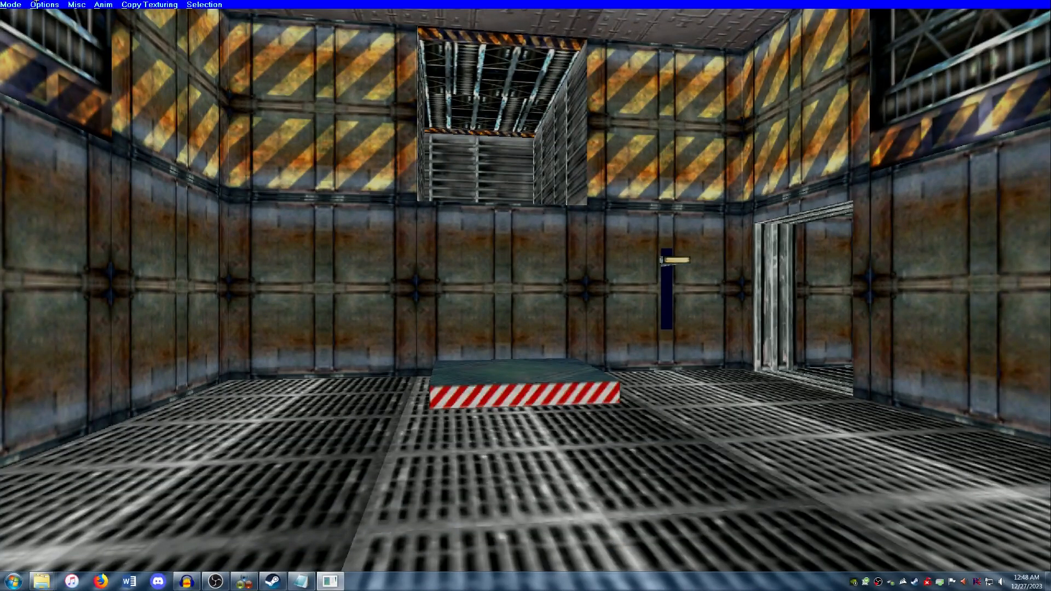
left_click(71, 4)
mouse_move(145, 39)
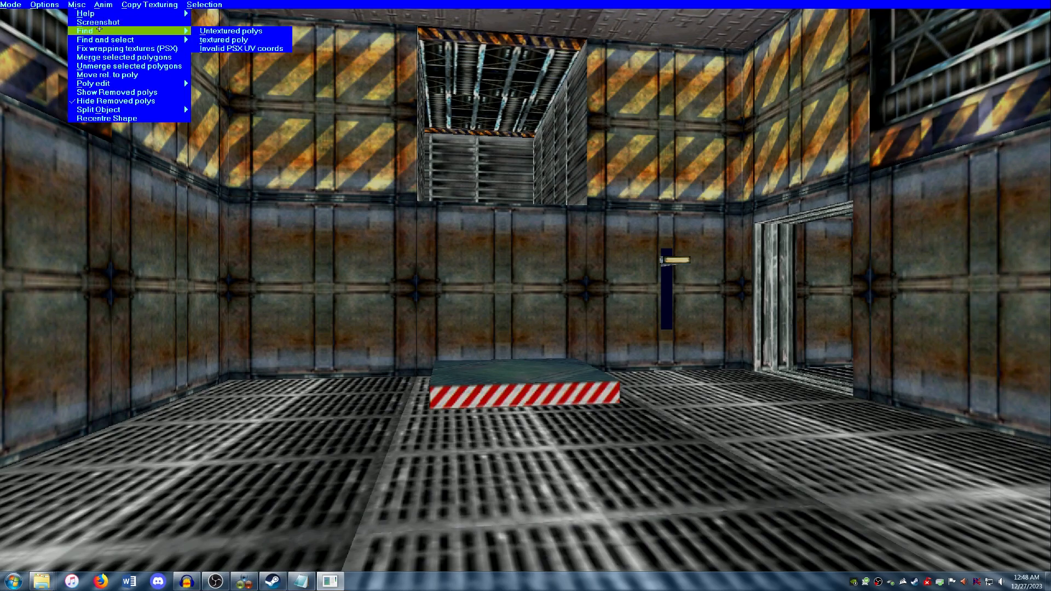
left_click(204, 39)
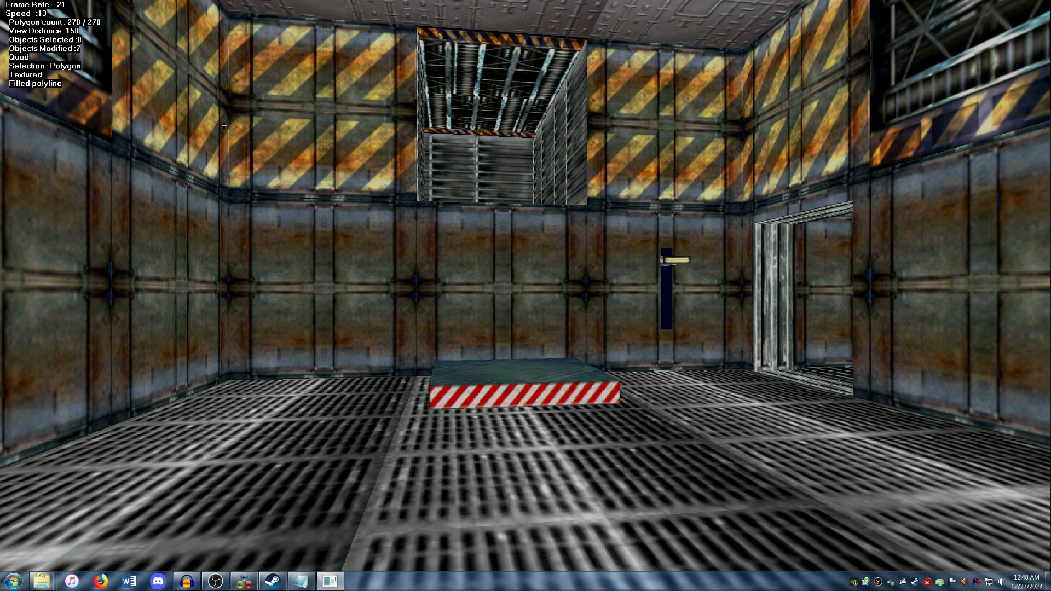
key("Down")
key("Left")
key("Up")
key("Right")
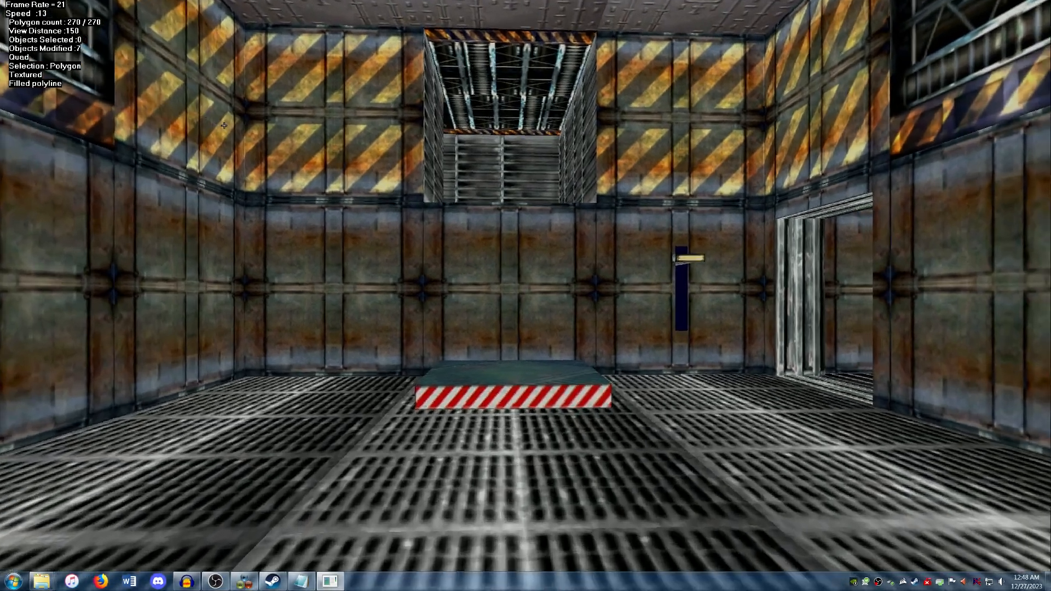
key("Up")
Leave texturing mode and exit the level editor
right_click(223, 125)
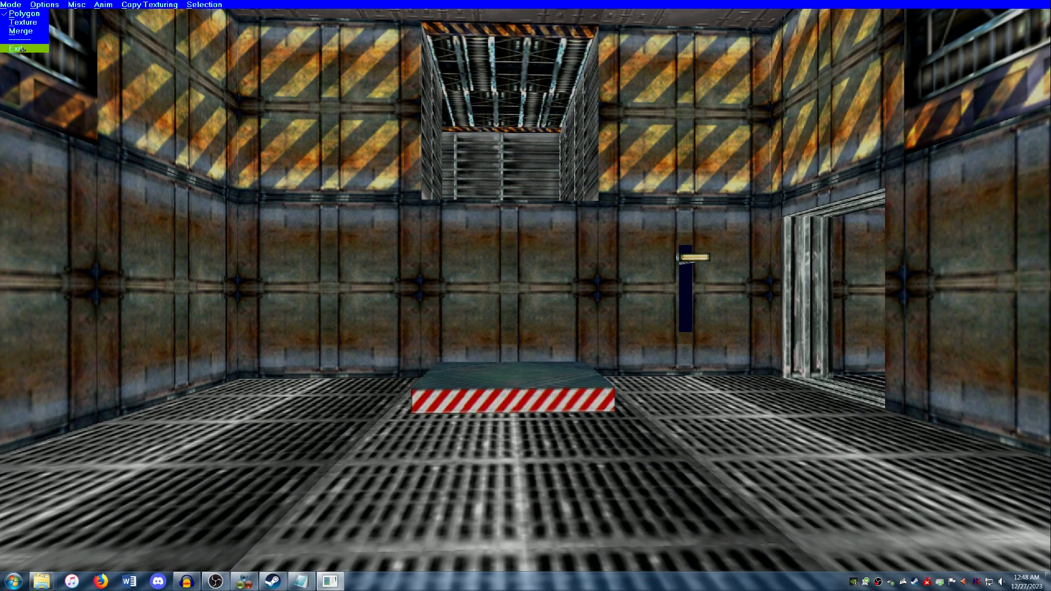
left_click(22, 49)
left_click(483, 328)
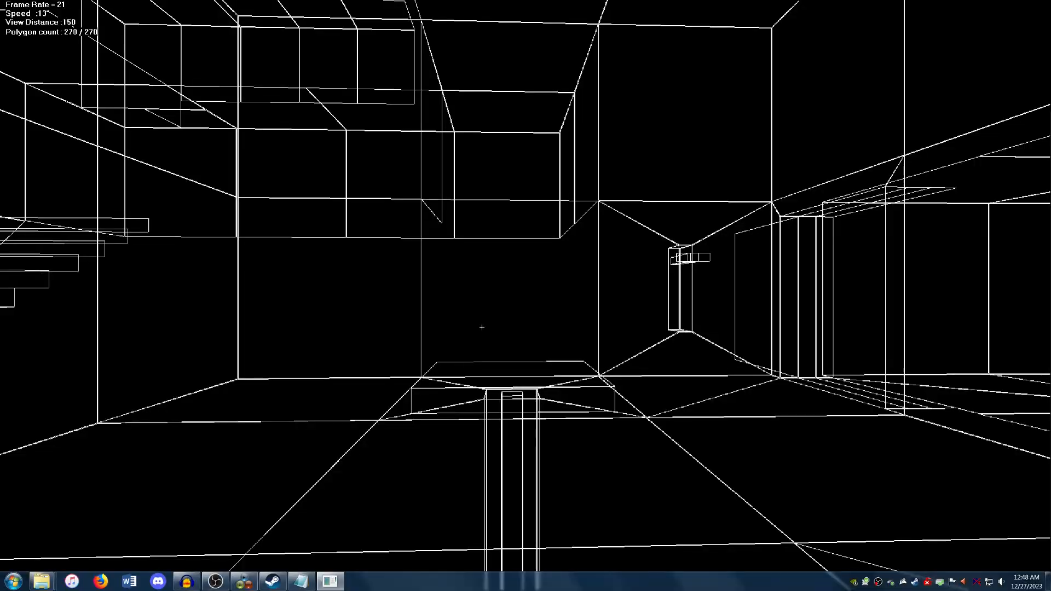
right_click_drag(261, 220, 4, 7)
left_click(5, 12)
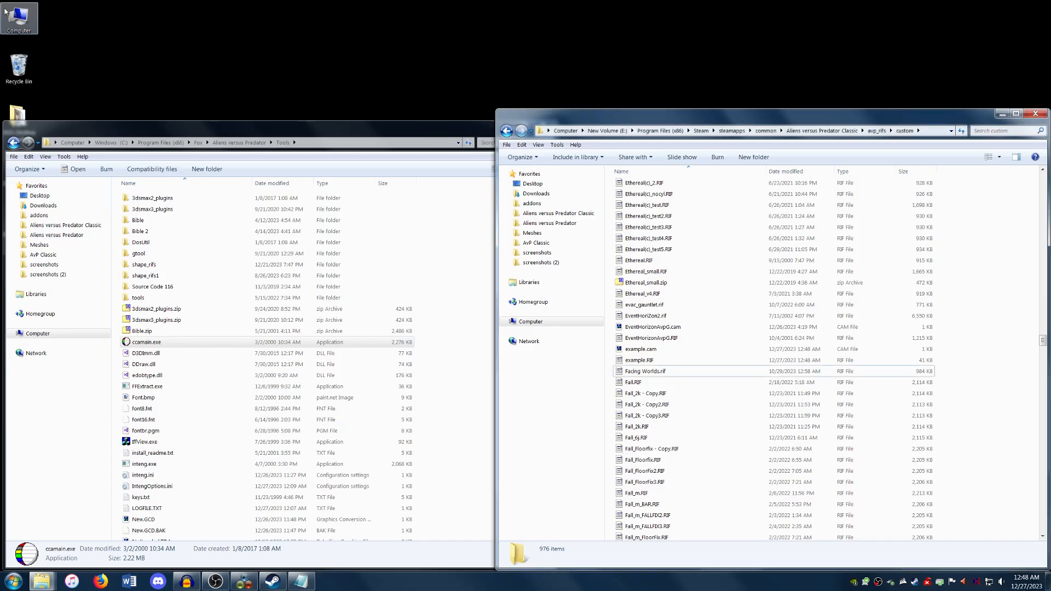
Check example.RIF in the custom levels folder and open the Steam game's graphics\envrnmts folder
left_click(645, 361)
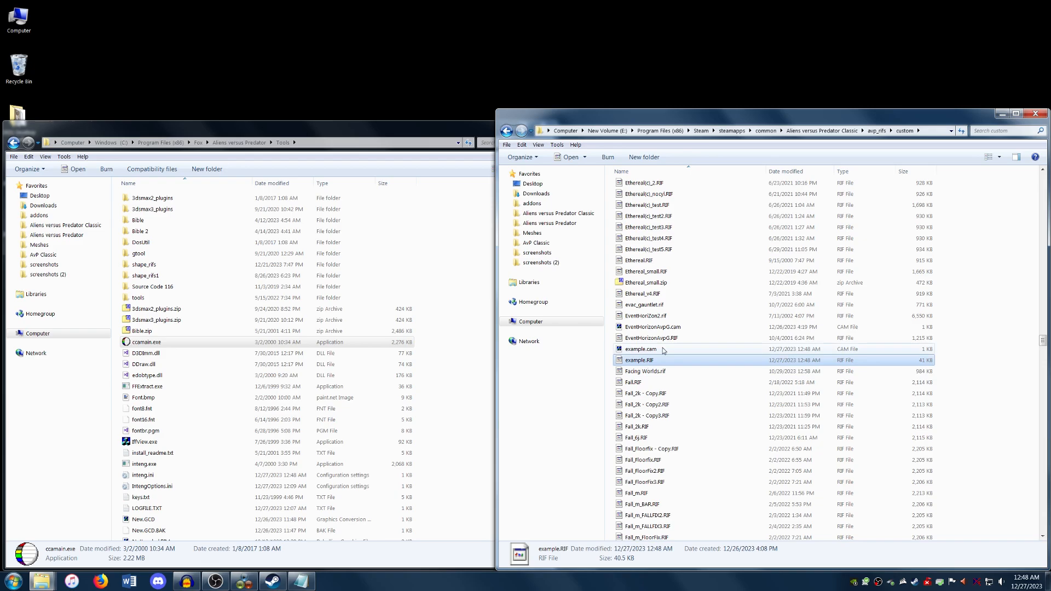
left_click(840, 131)
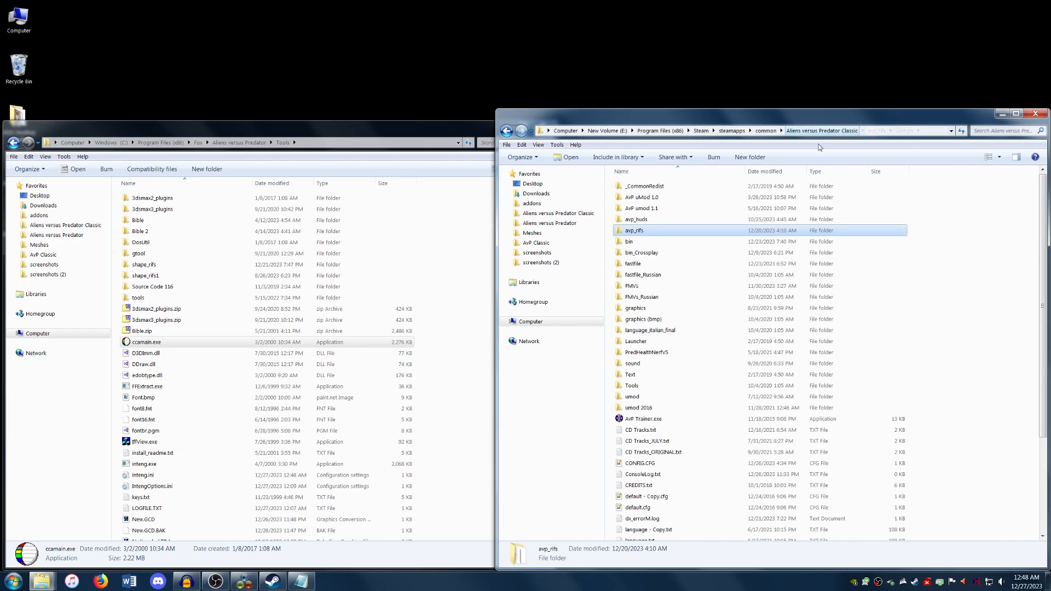
double_click(691, 307)
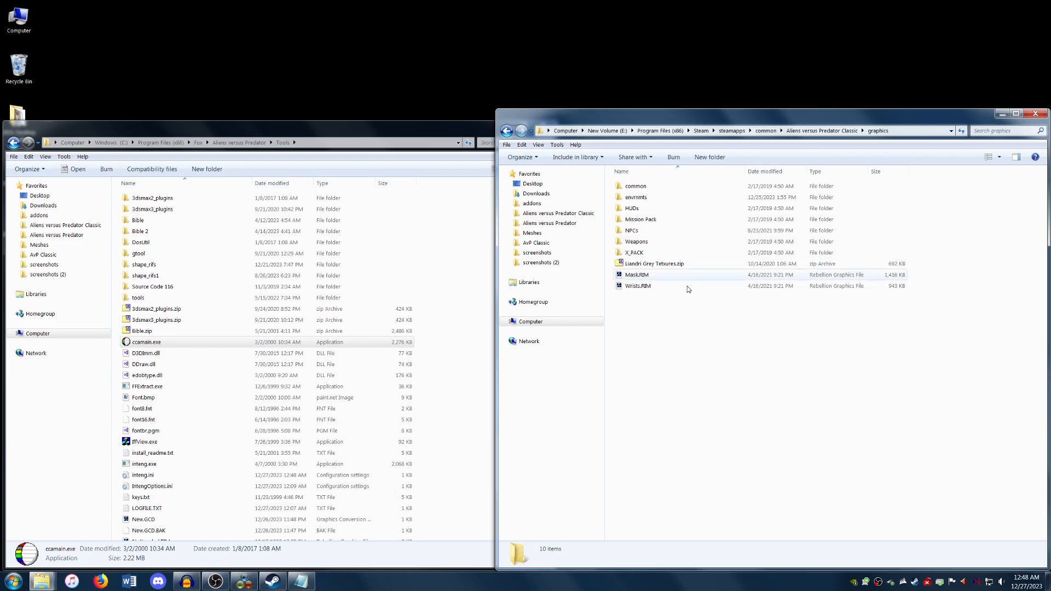
double_click(679, 198)
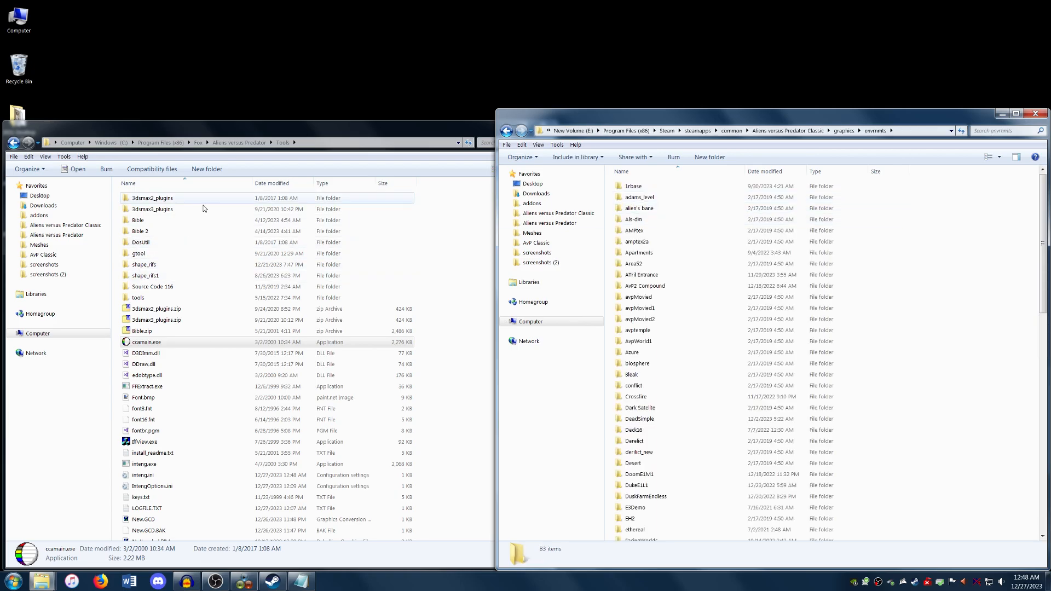
Copy the Example texture folder from the Fox install's graphics\Envrnmts folder into the Steam game's envrnmts folder
left_click(260, 143)
double_click(176, 286)
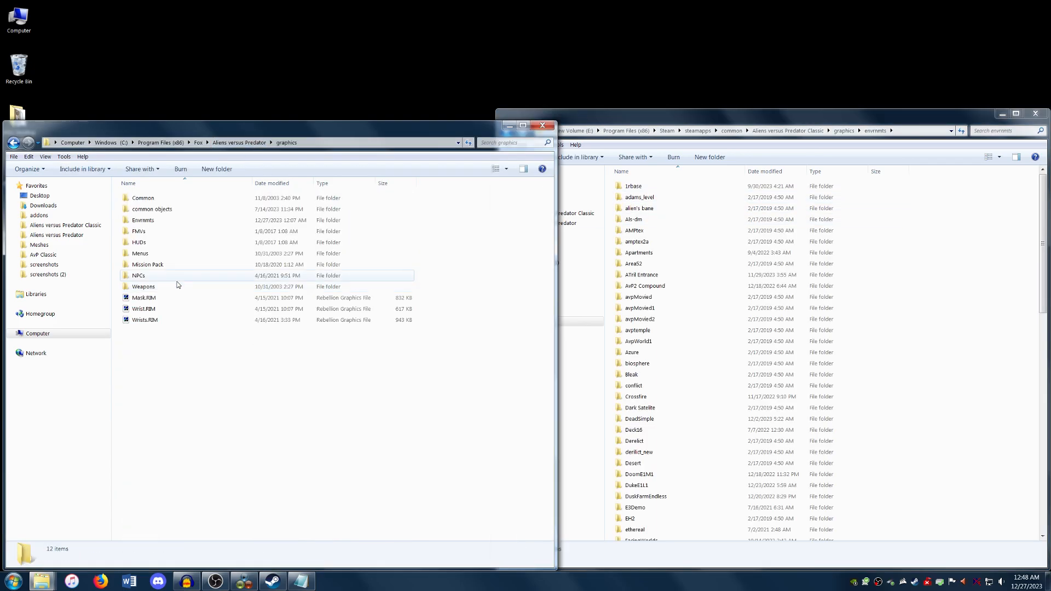
double_click(180, 218)
left_click(185, 273)
type("ex")
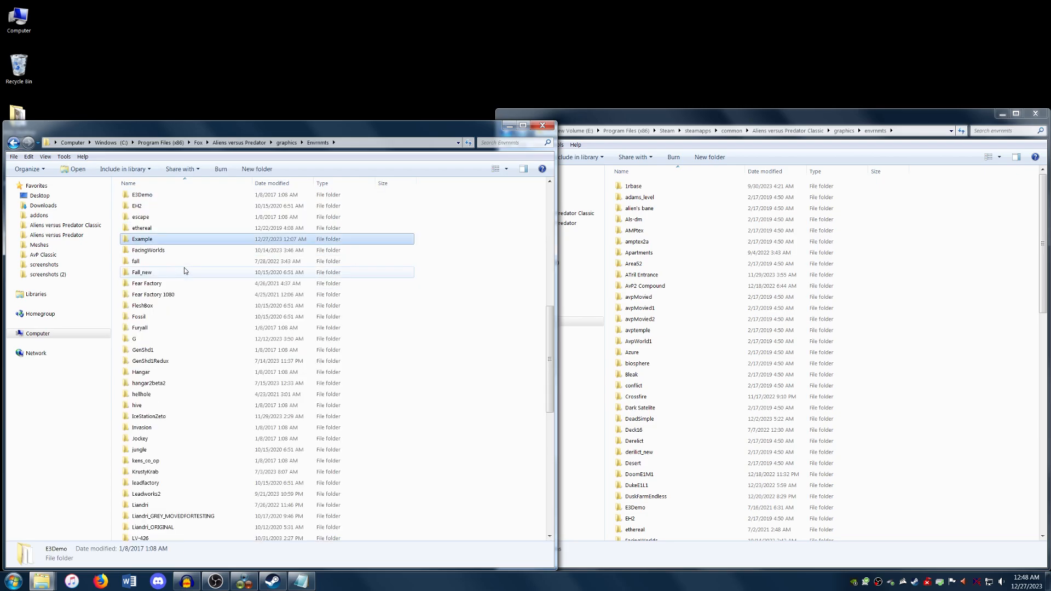
left_click(946, 267)
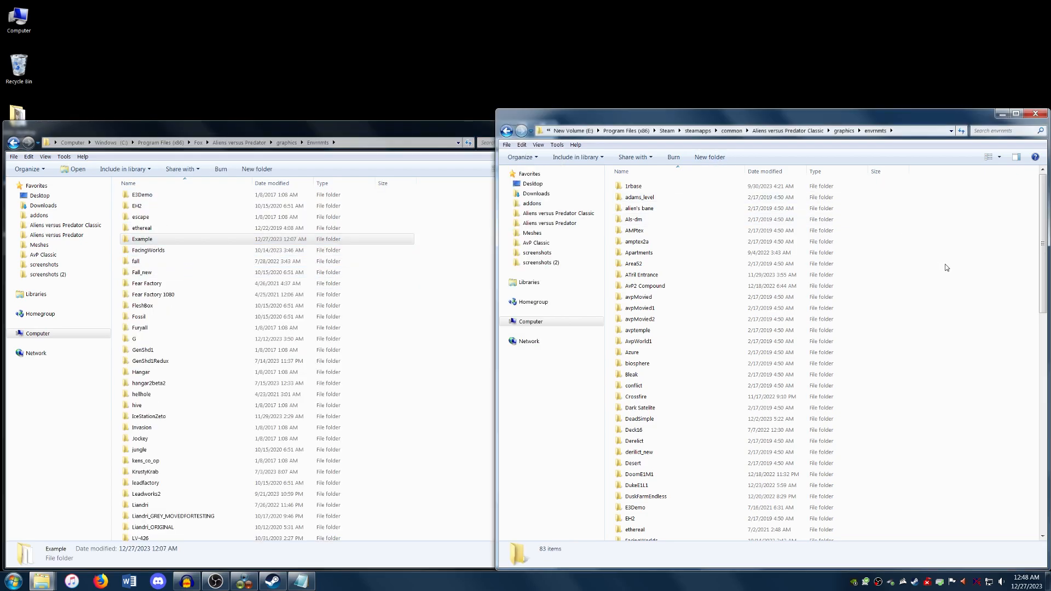
key("ctrl+v")
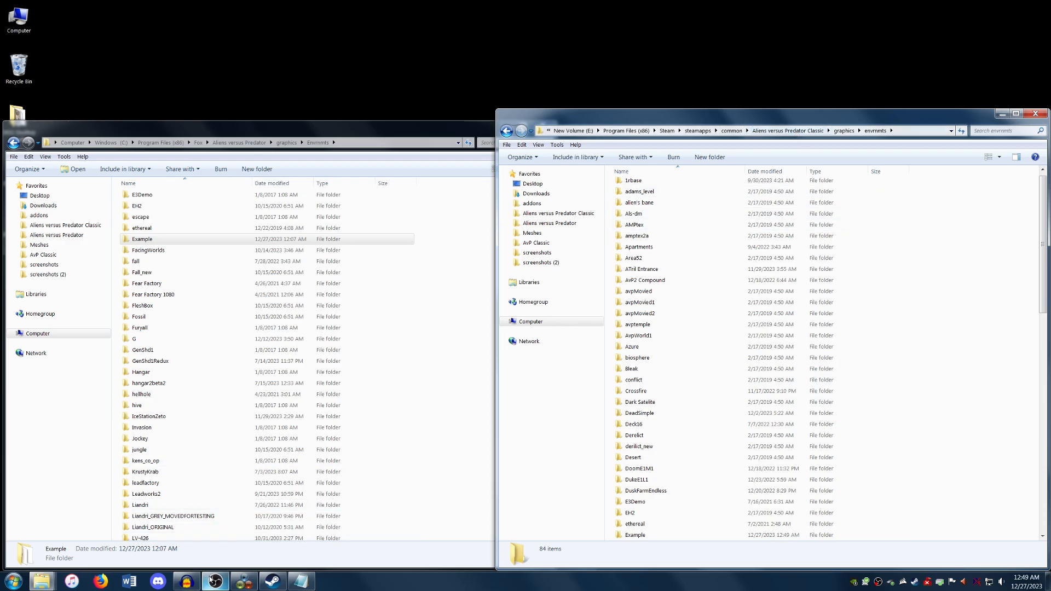
Launch Aliens versus Predator Classic 2000 from Steam and go to its Multiplayer Configuration screen
left_click(272, 581)
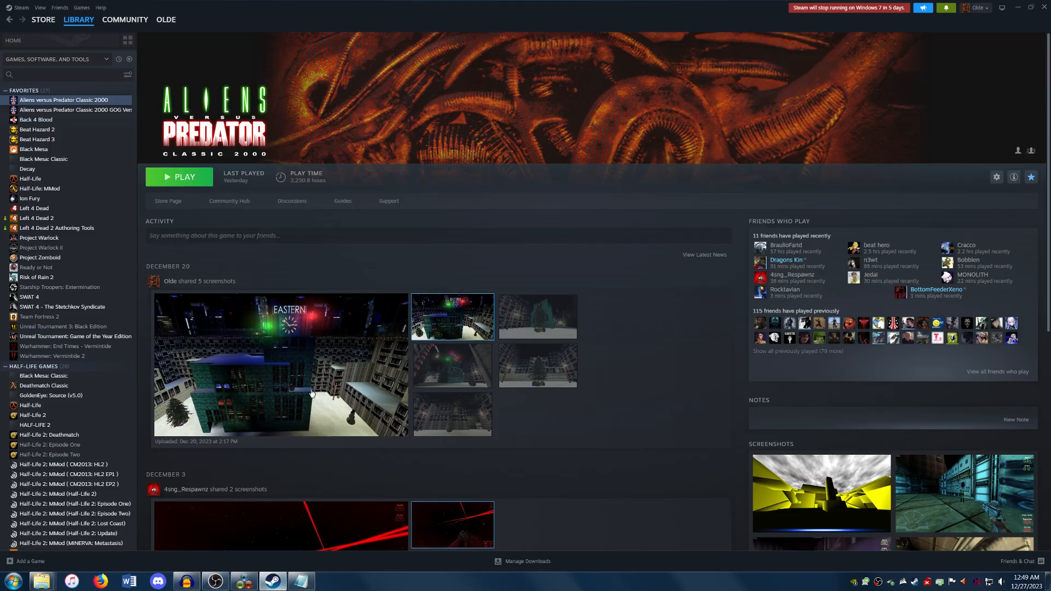
left_click(175, 178)
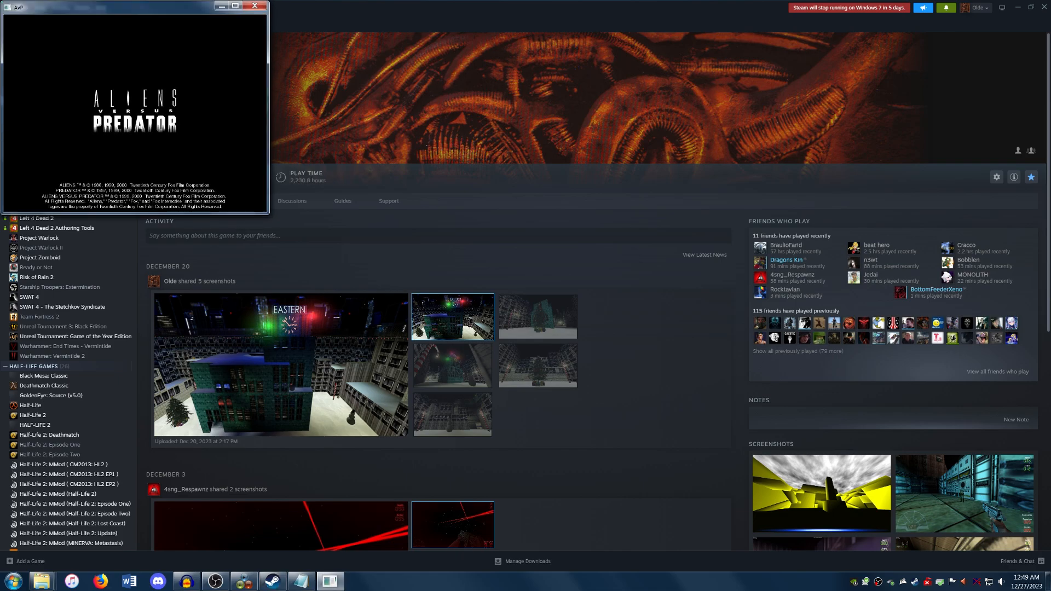
key("Return")
key("Return")
key("Down")
key("Down")
key("Return")
key("Down")
key("Return")
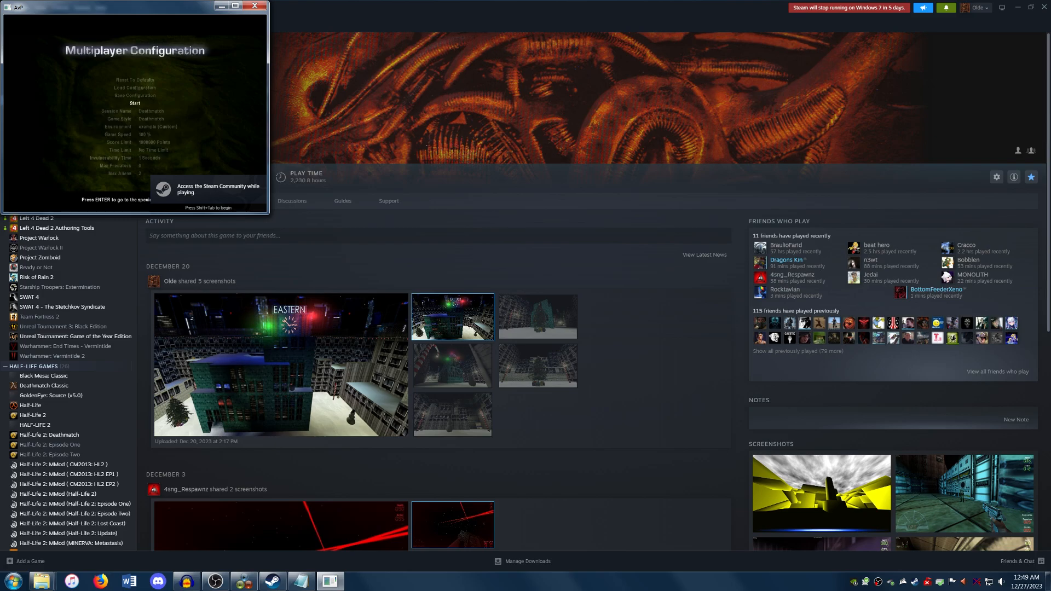
Start a deathmatch on the custom example level and move through the main hall to check its textures
key("Return")
key("Return")
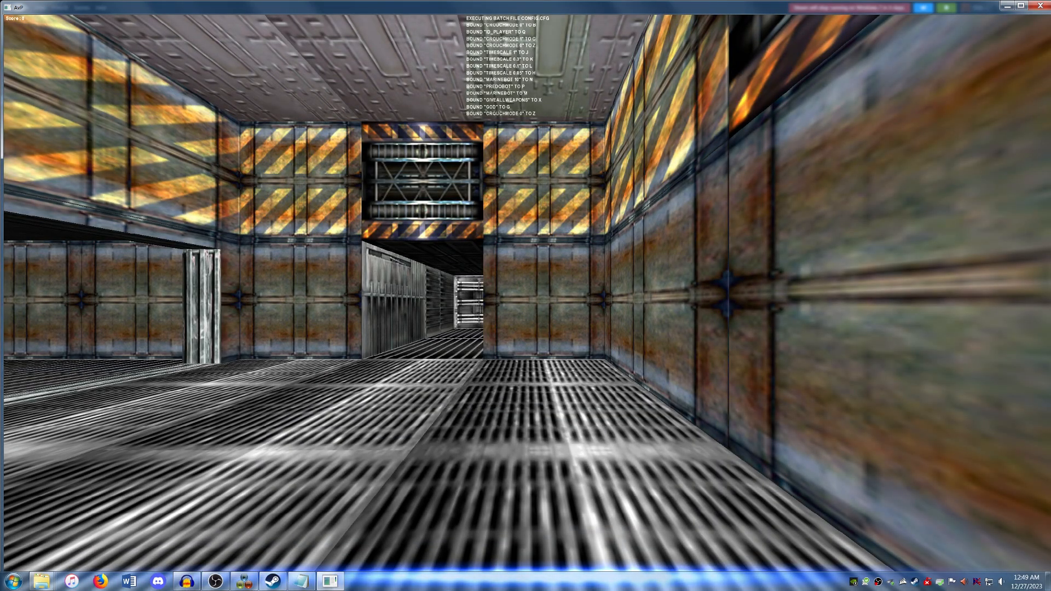
key("w")
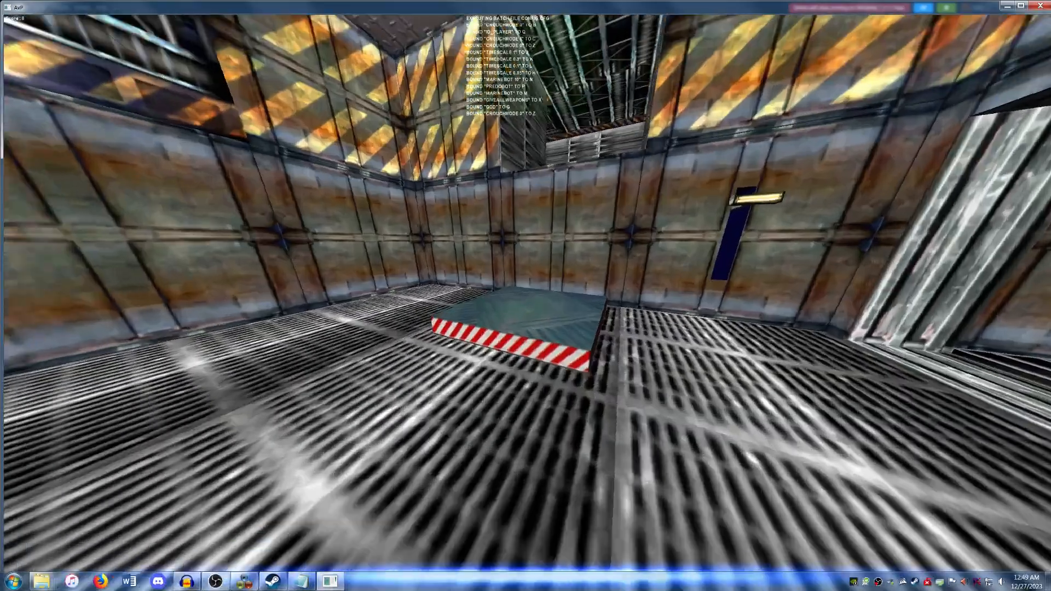
Examine the textures of the main hall's wall light, the corridor, the lit stairs and the side room beside the hall
key("w")
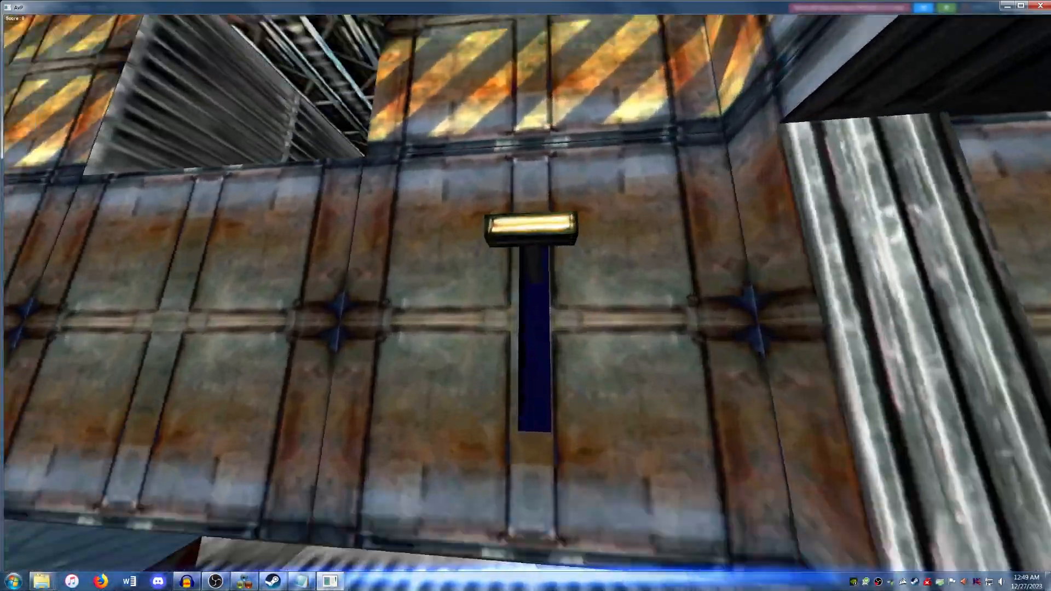
key("w")
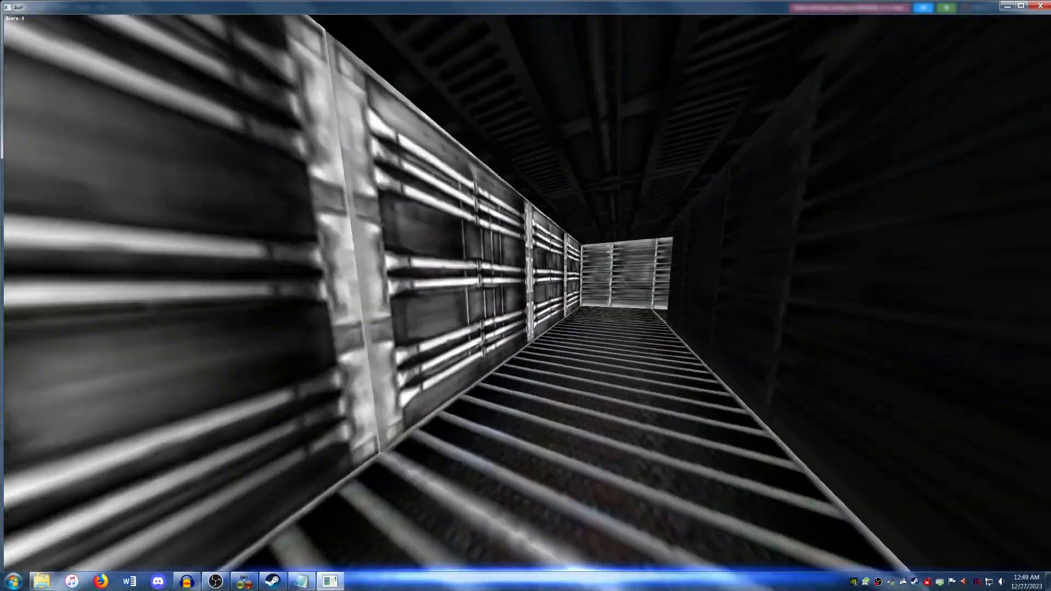
key("w")
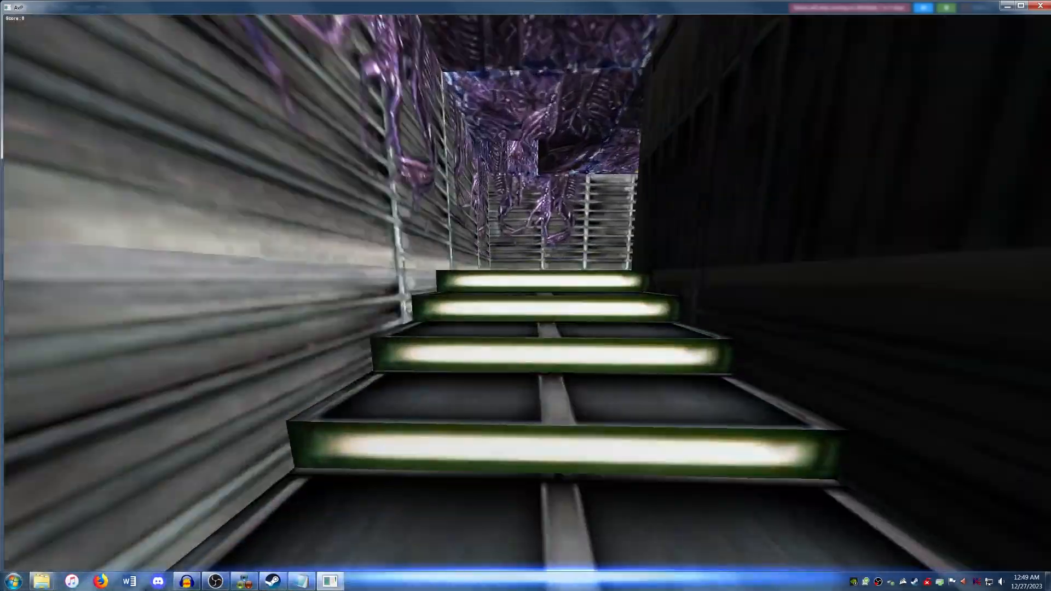
key("w")
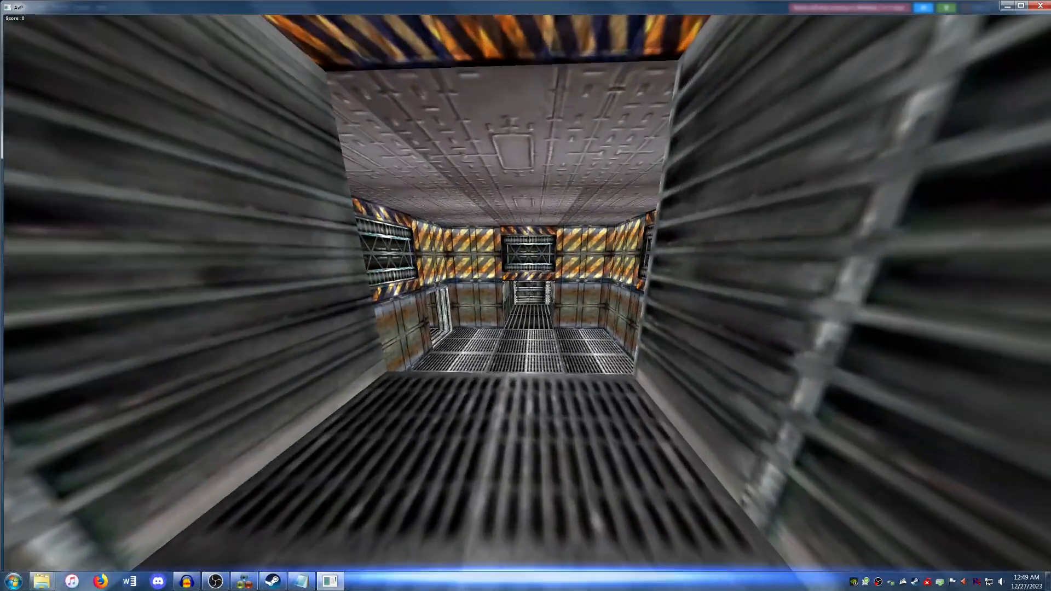
key("w")
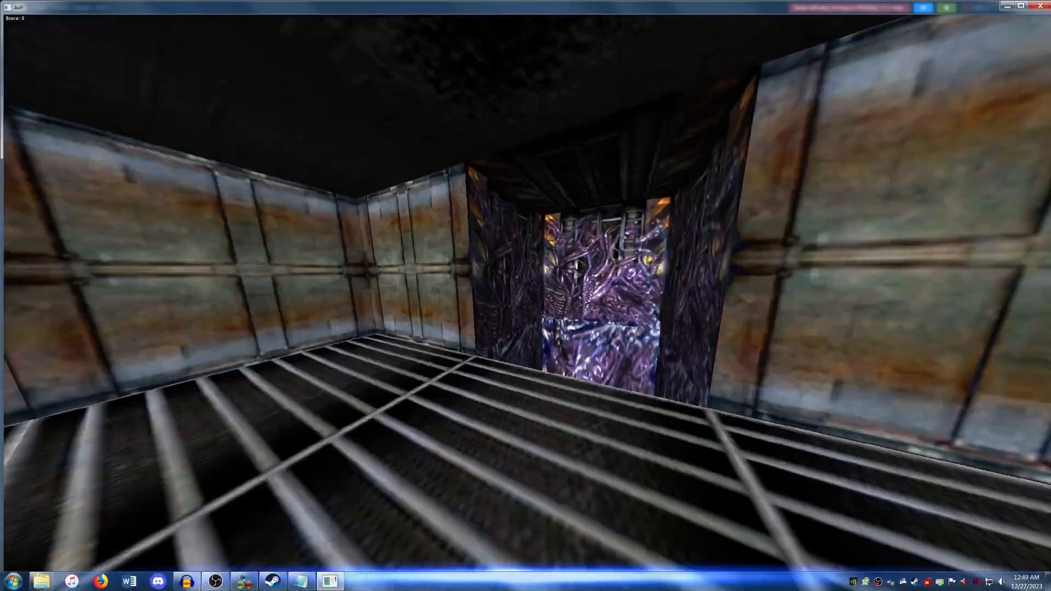
key("w")
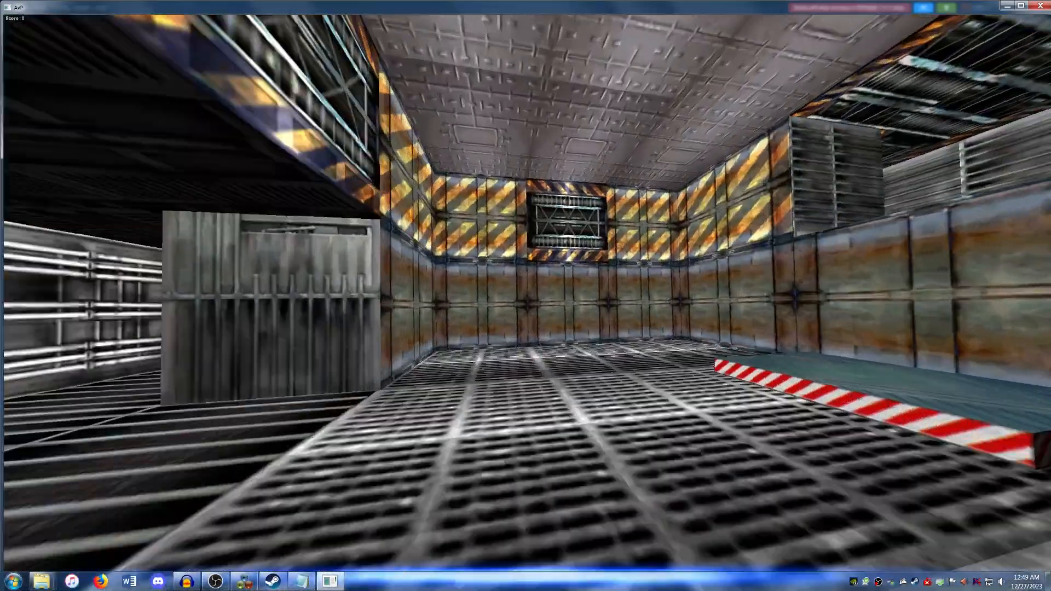
key("w")
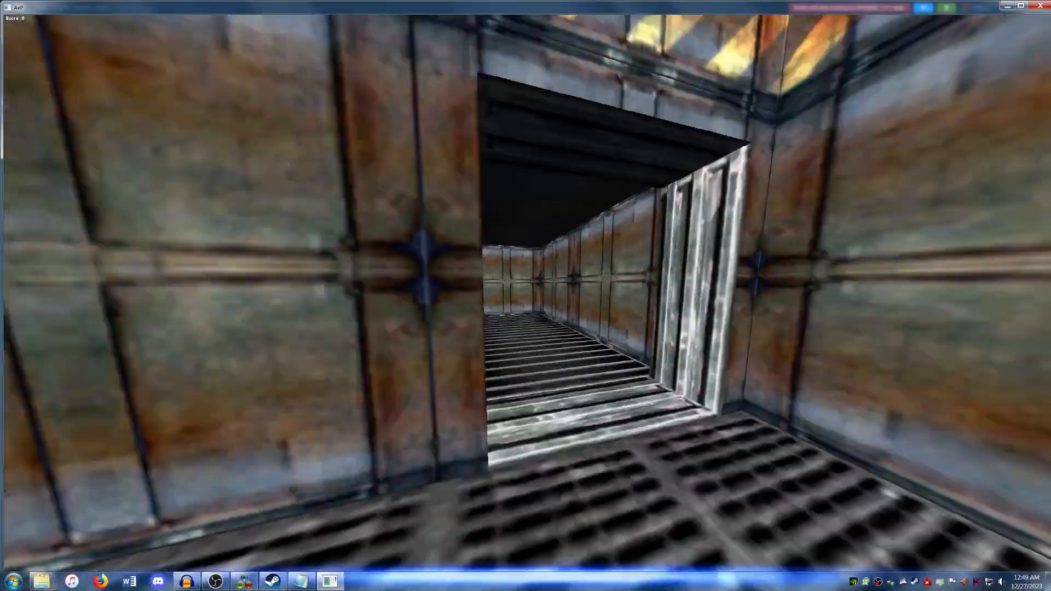
key("w")
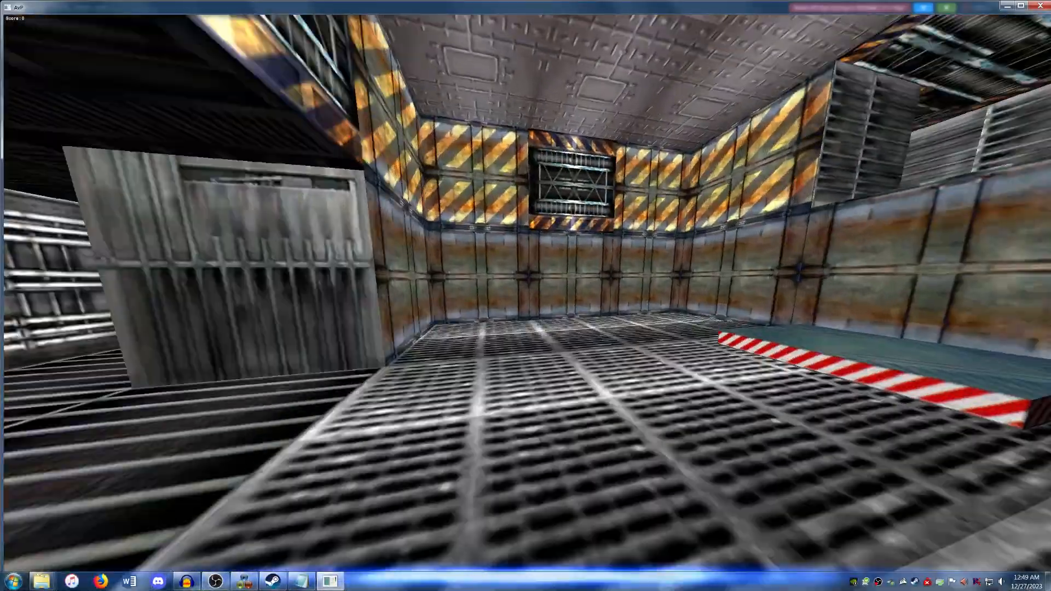
Walk the corridor and lit stairs again to inspect the alien hive tunnel up to the opening overlooking the main hall
key("w")
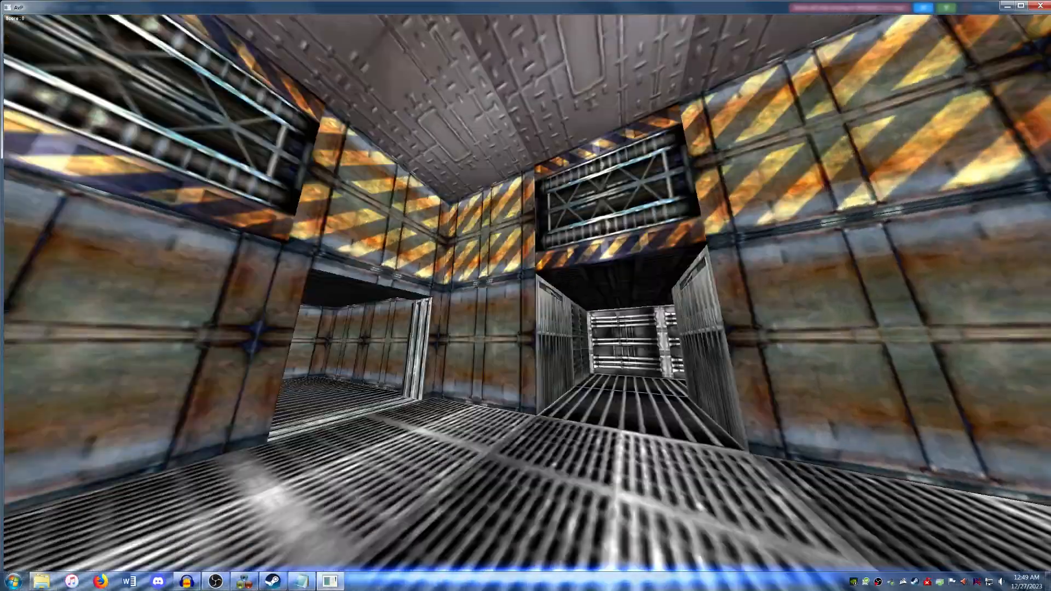
key("w")
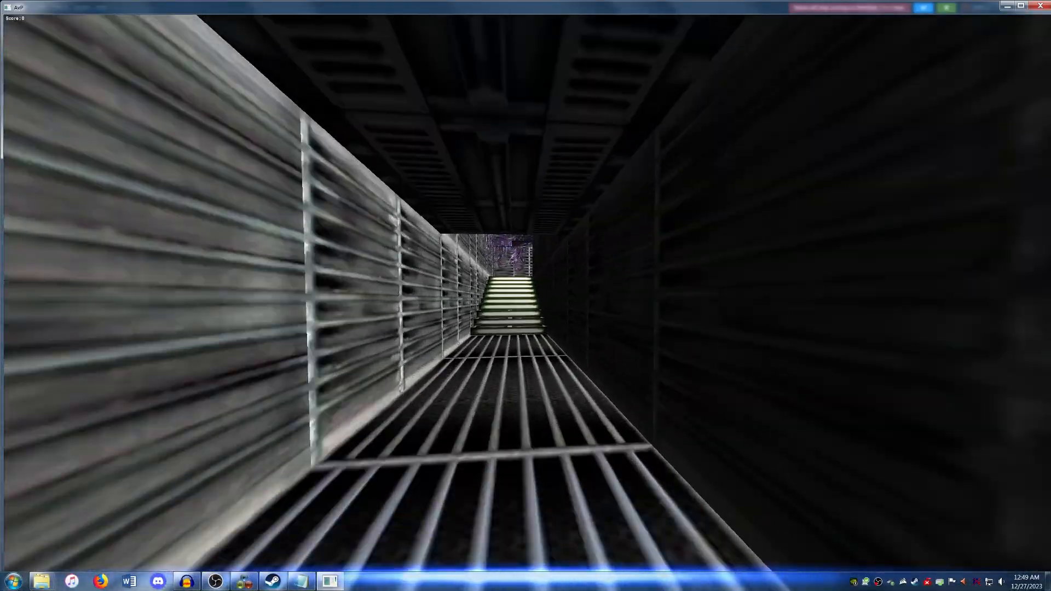
key("w")
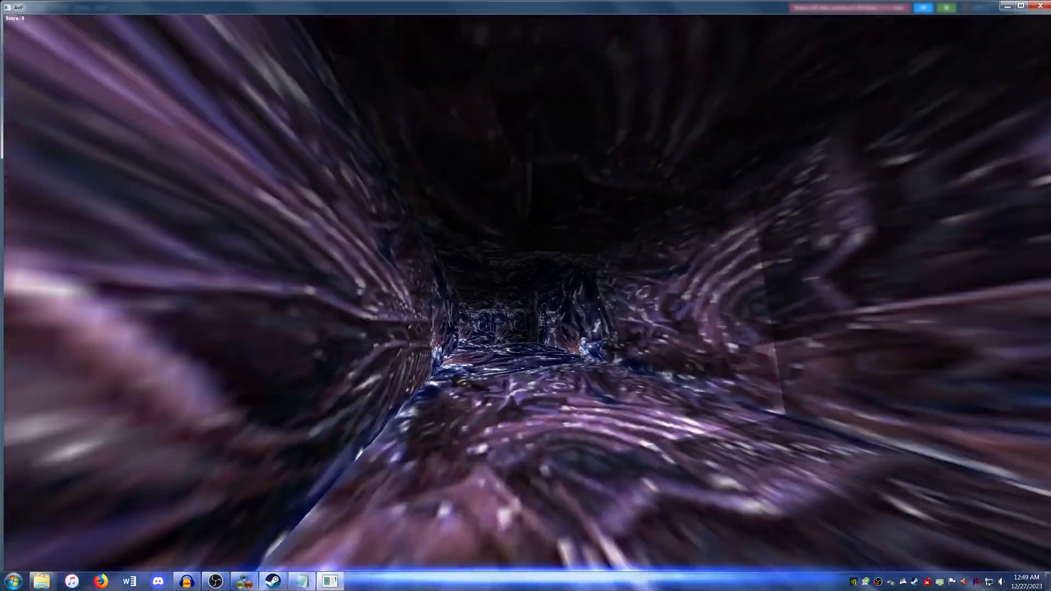
key("w")
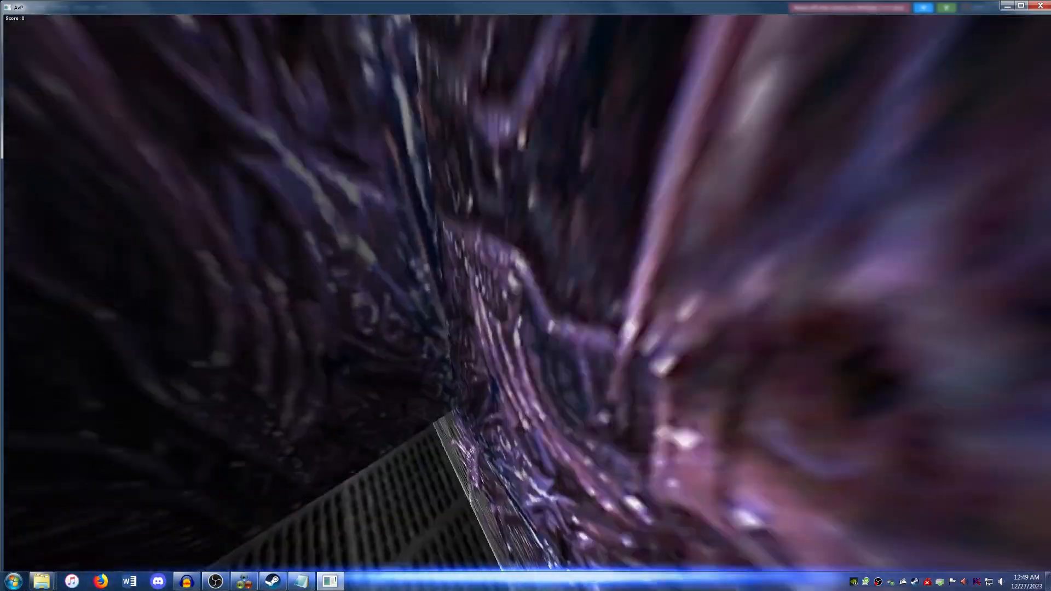
key("w")
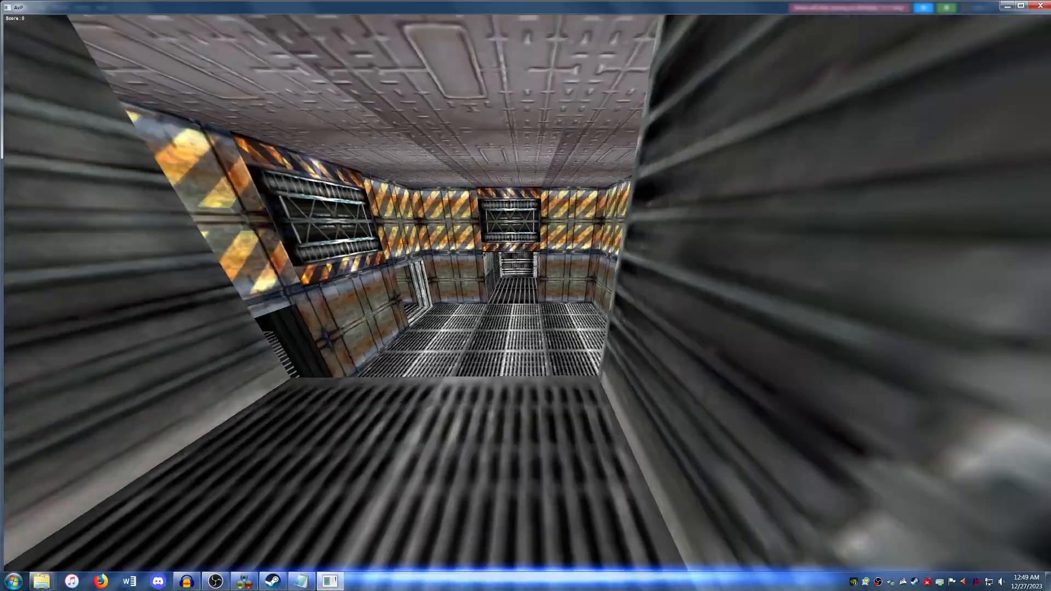
Check the side room's ceiling and hive alcove, and the main hall's walls, doorways and striped platform
key("w")
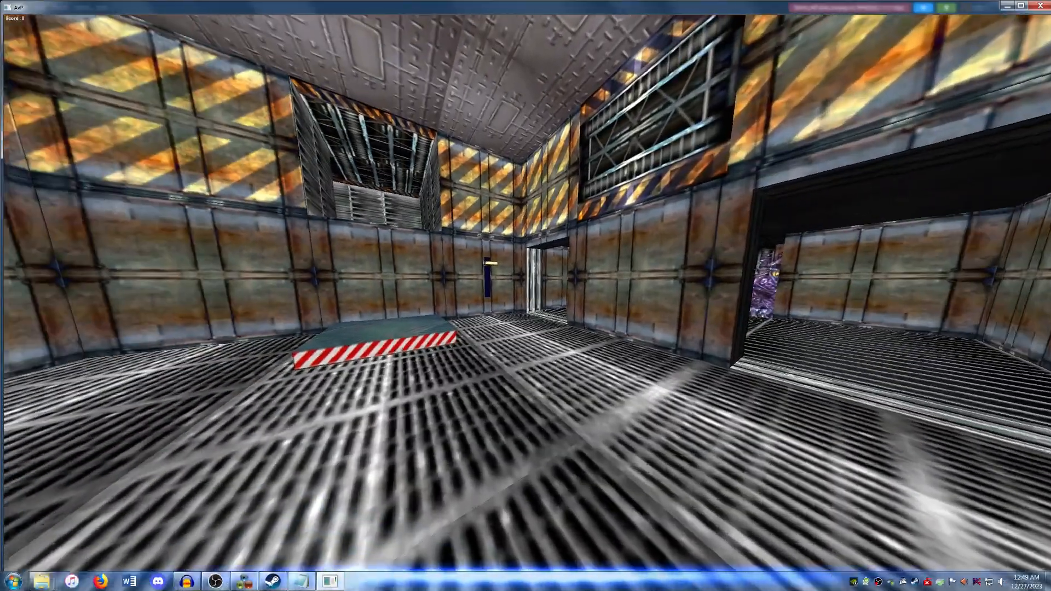
key("w")
key("w")
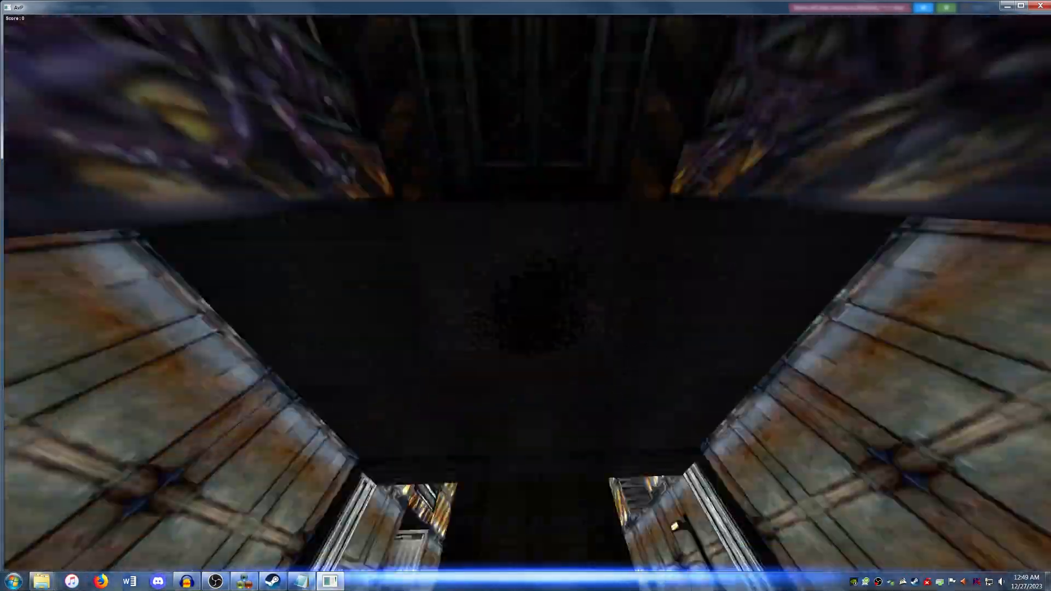
key("w")
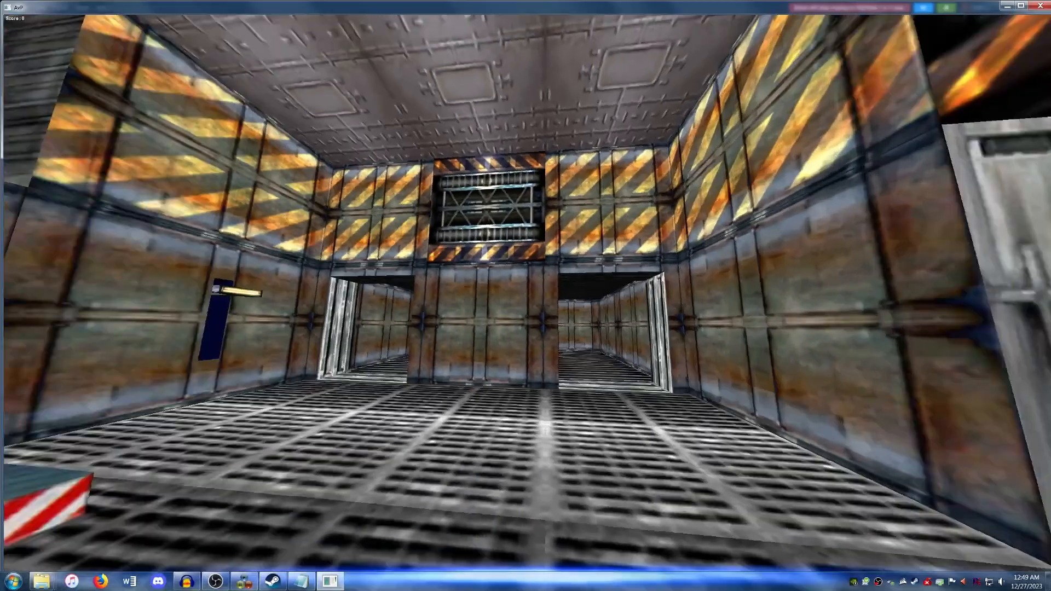
key("s")
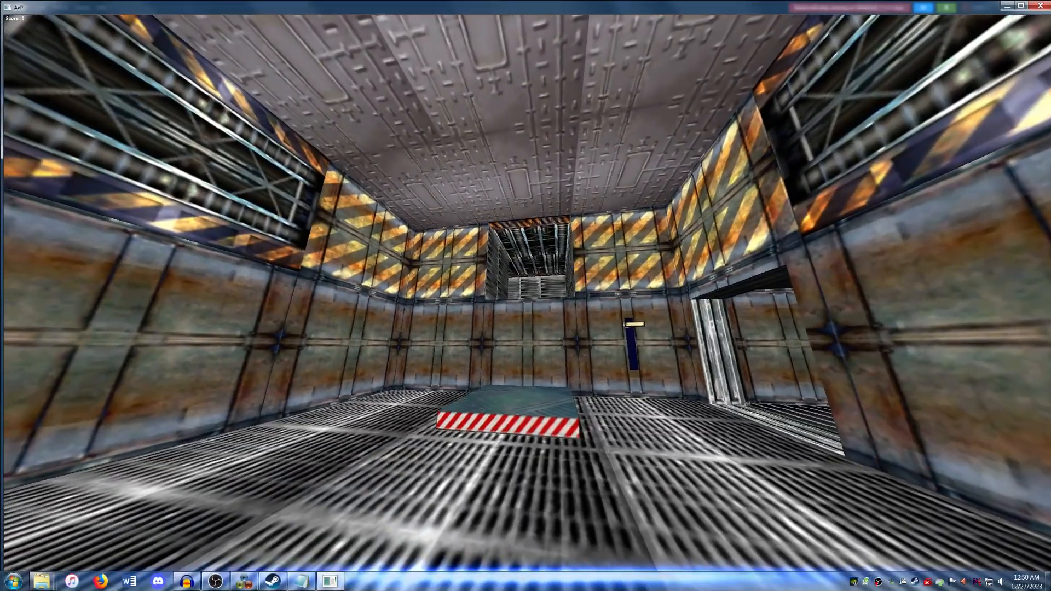
key("w")
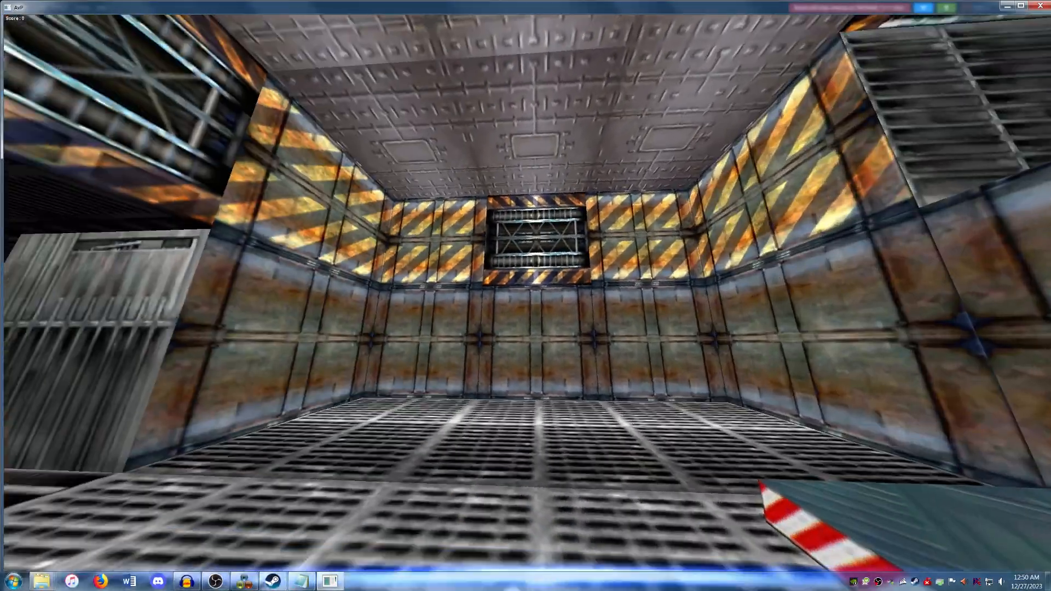
key("w")
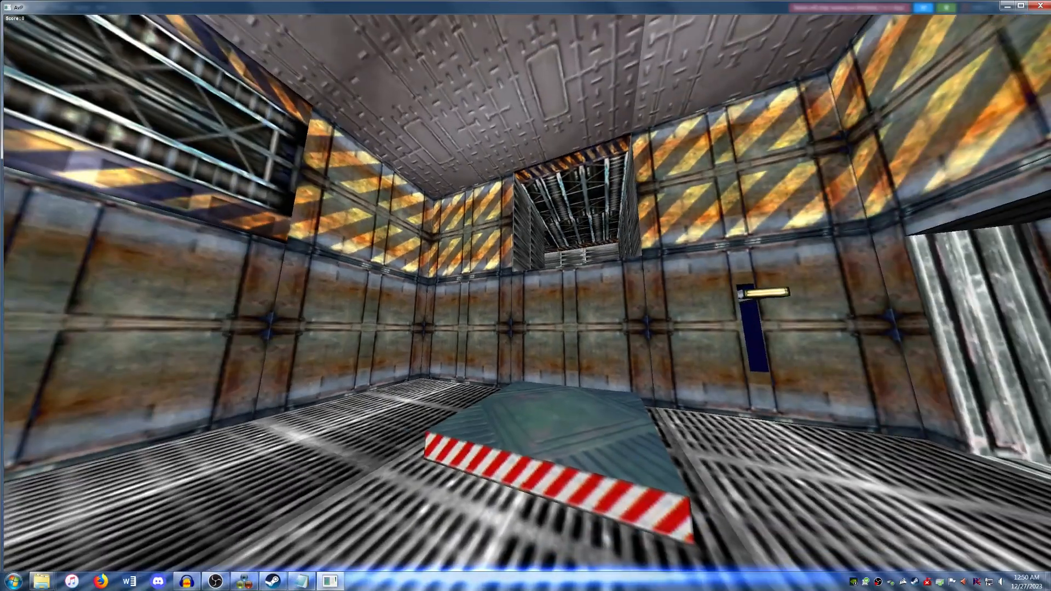